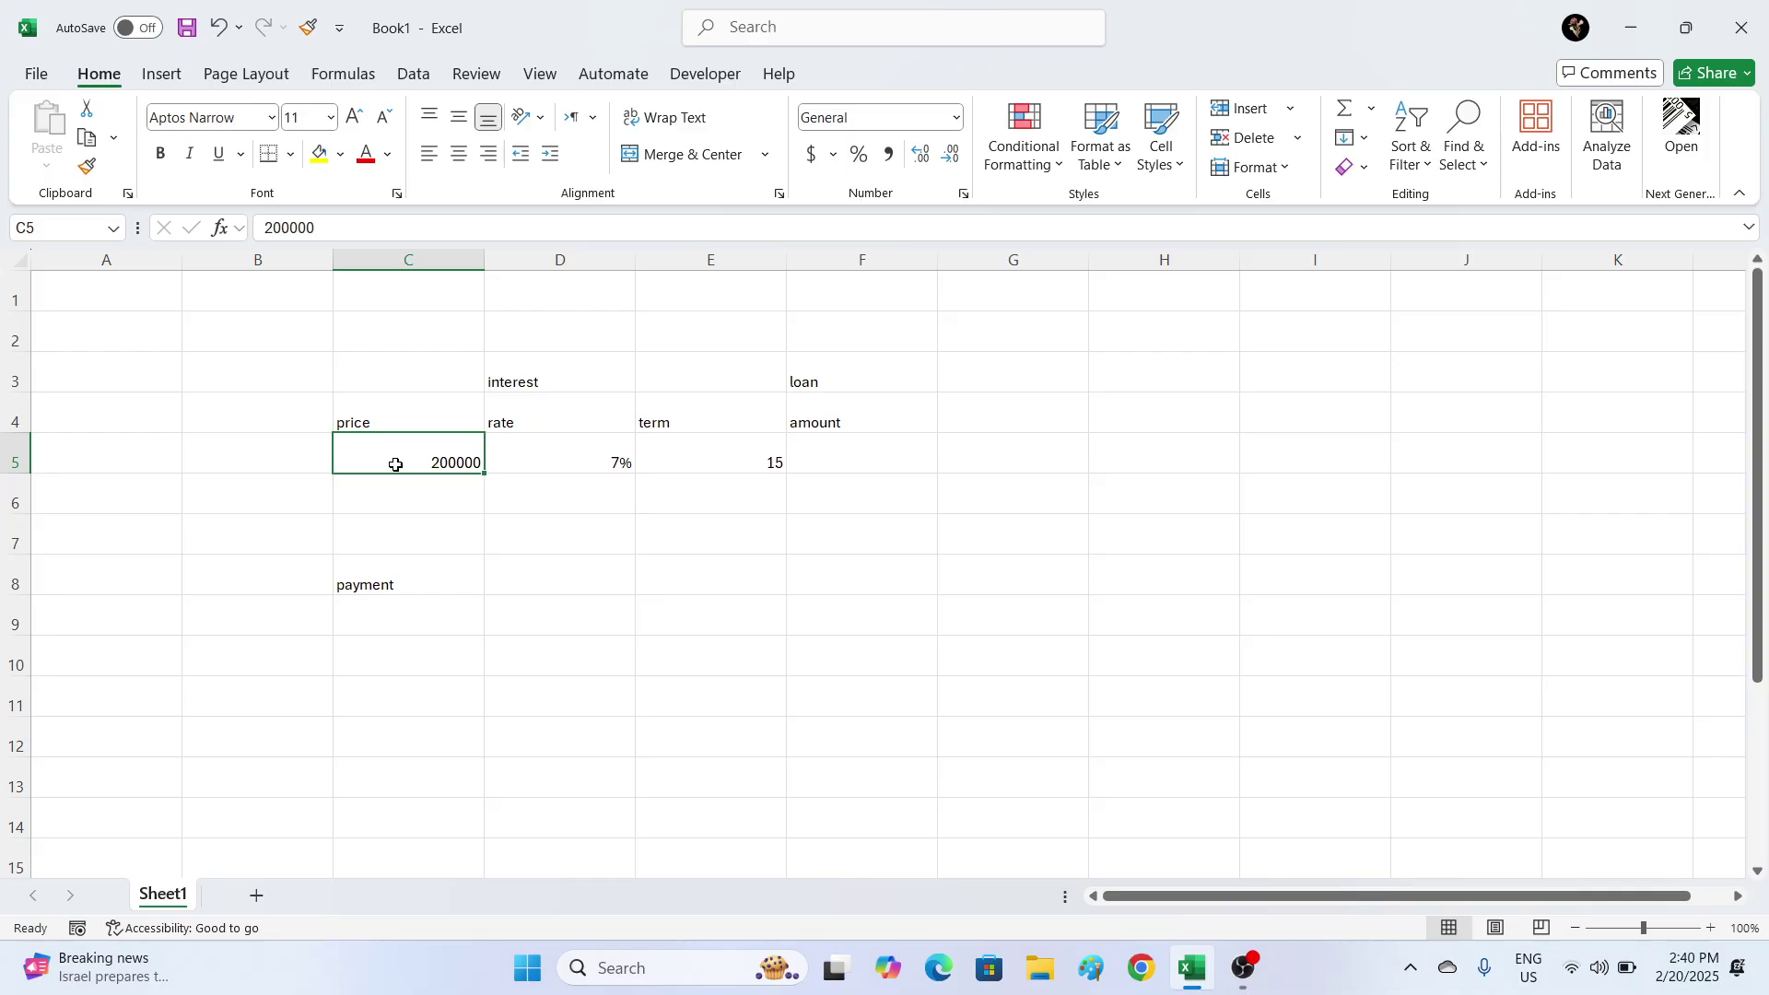
{"action": "left_click", "coordinate": [779, 463]}
{"action": "left_click", "coordinate": [804, 456]}
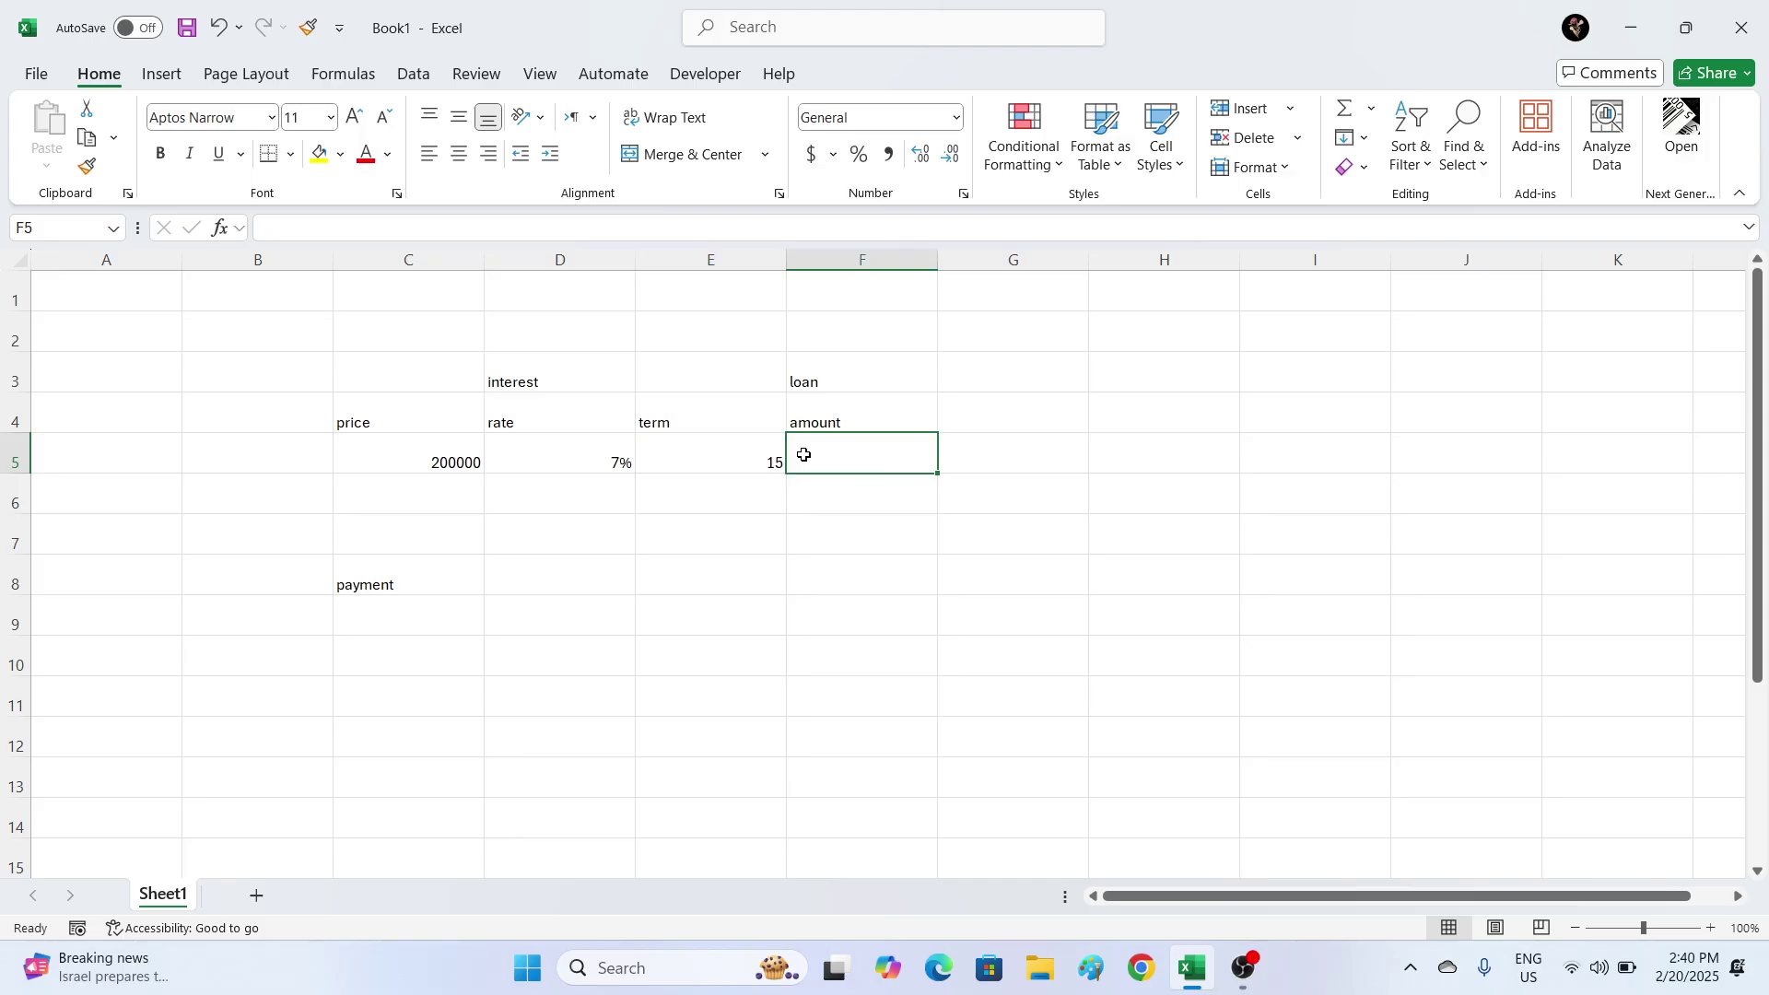
{"action": "key", "text": "alt+Tab"}
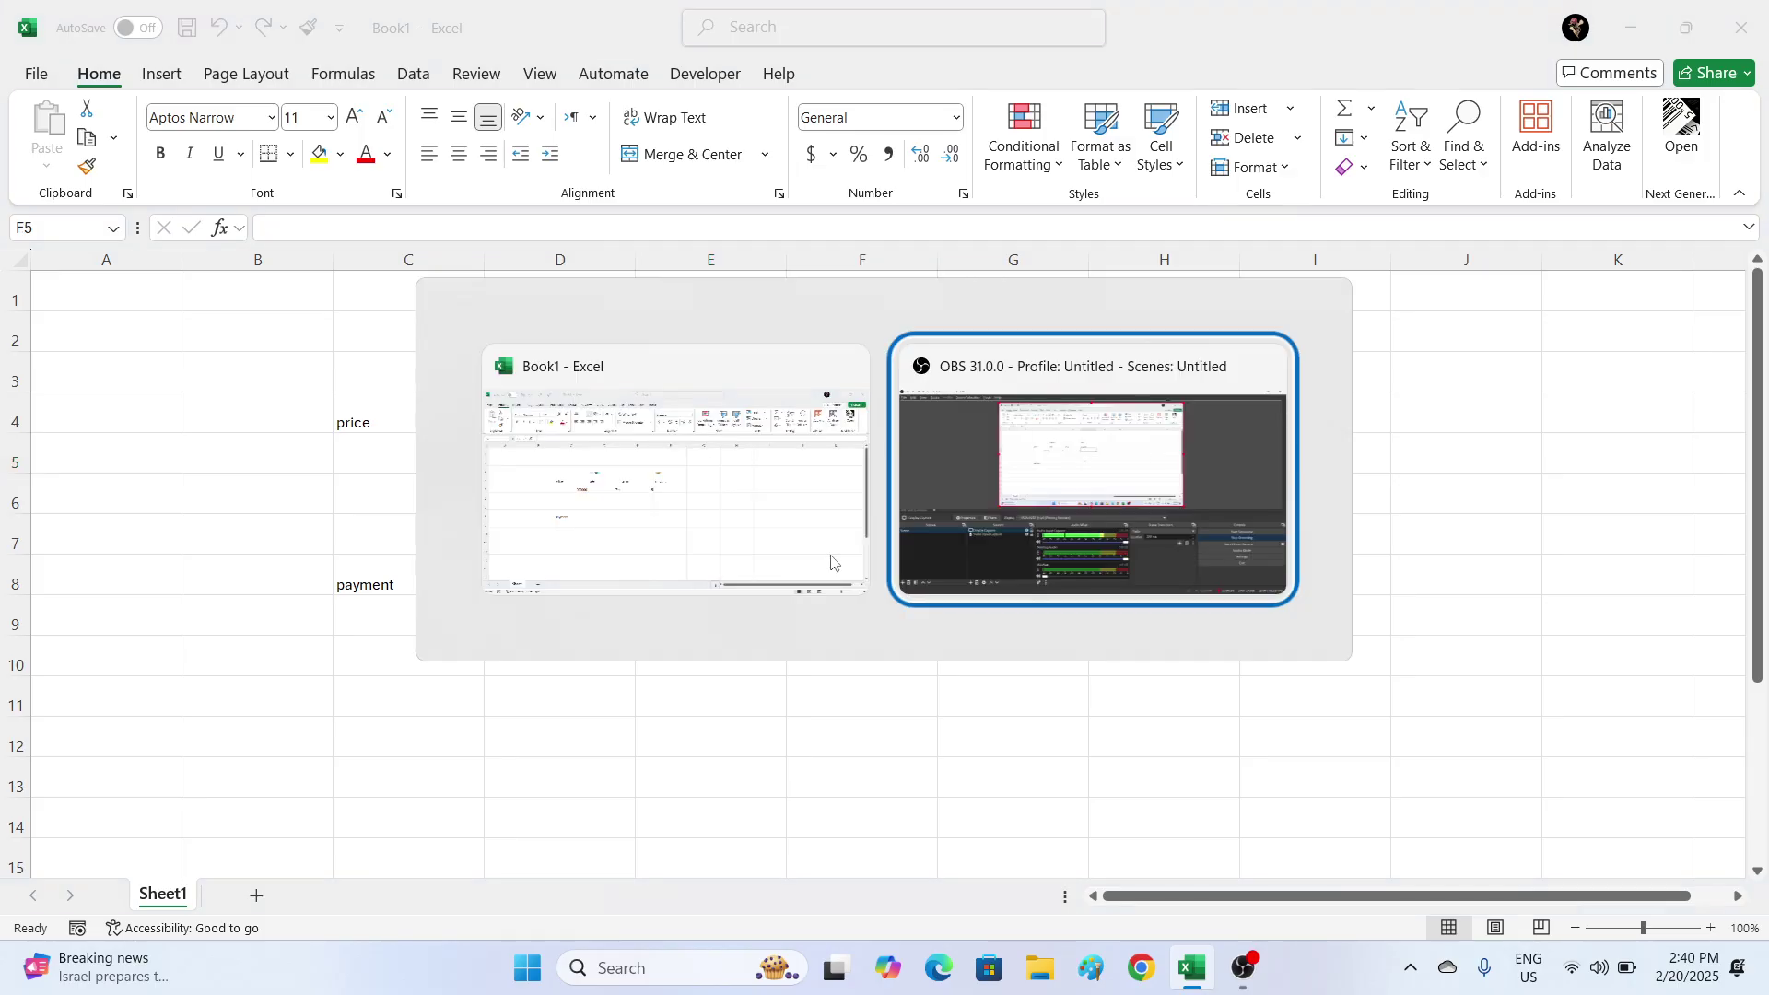
{"action": "left_click", "coordinate": [769, 530]}
{"action": "key", "text": "alt"}
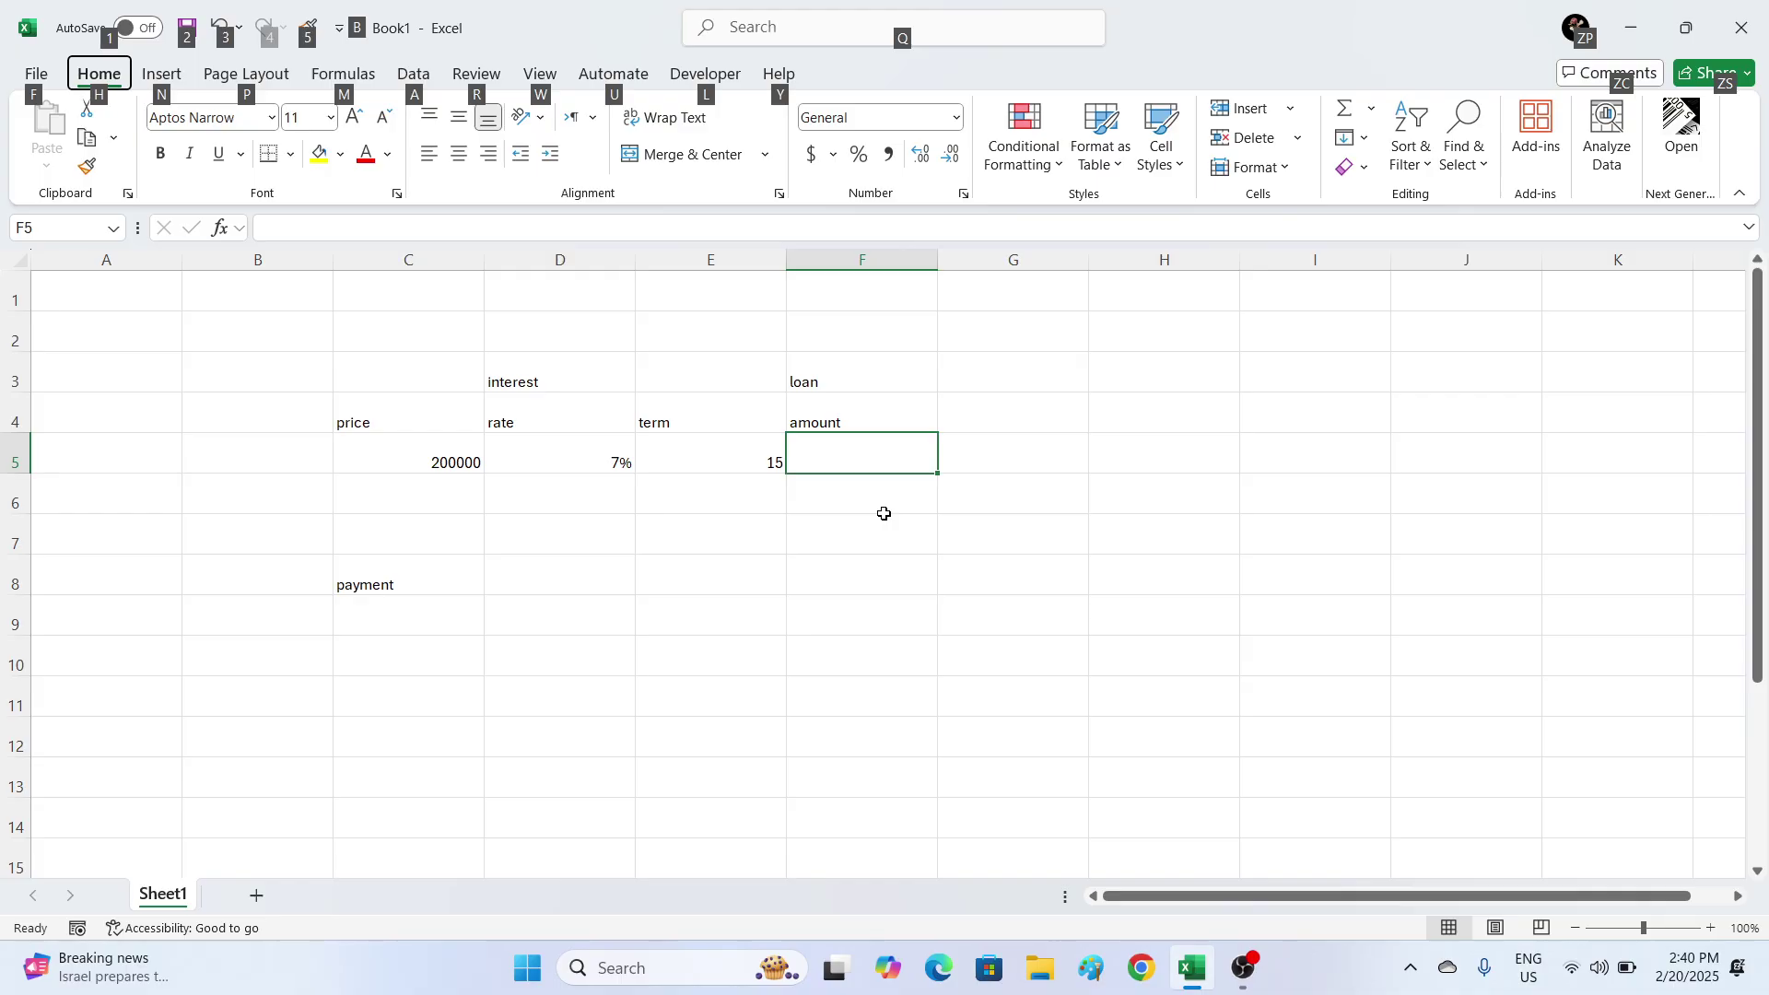
{"action": "left_click", "coordinate": [885, 507]}
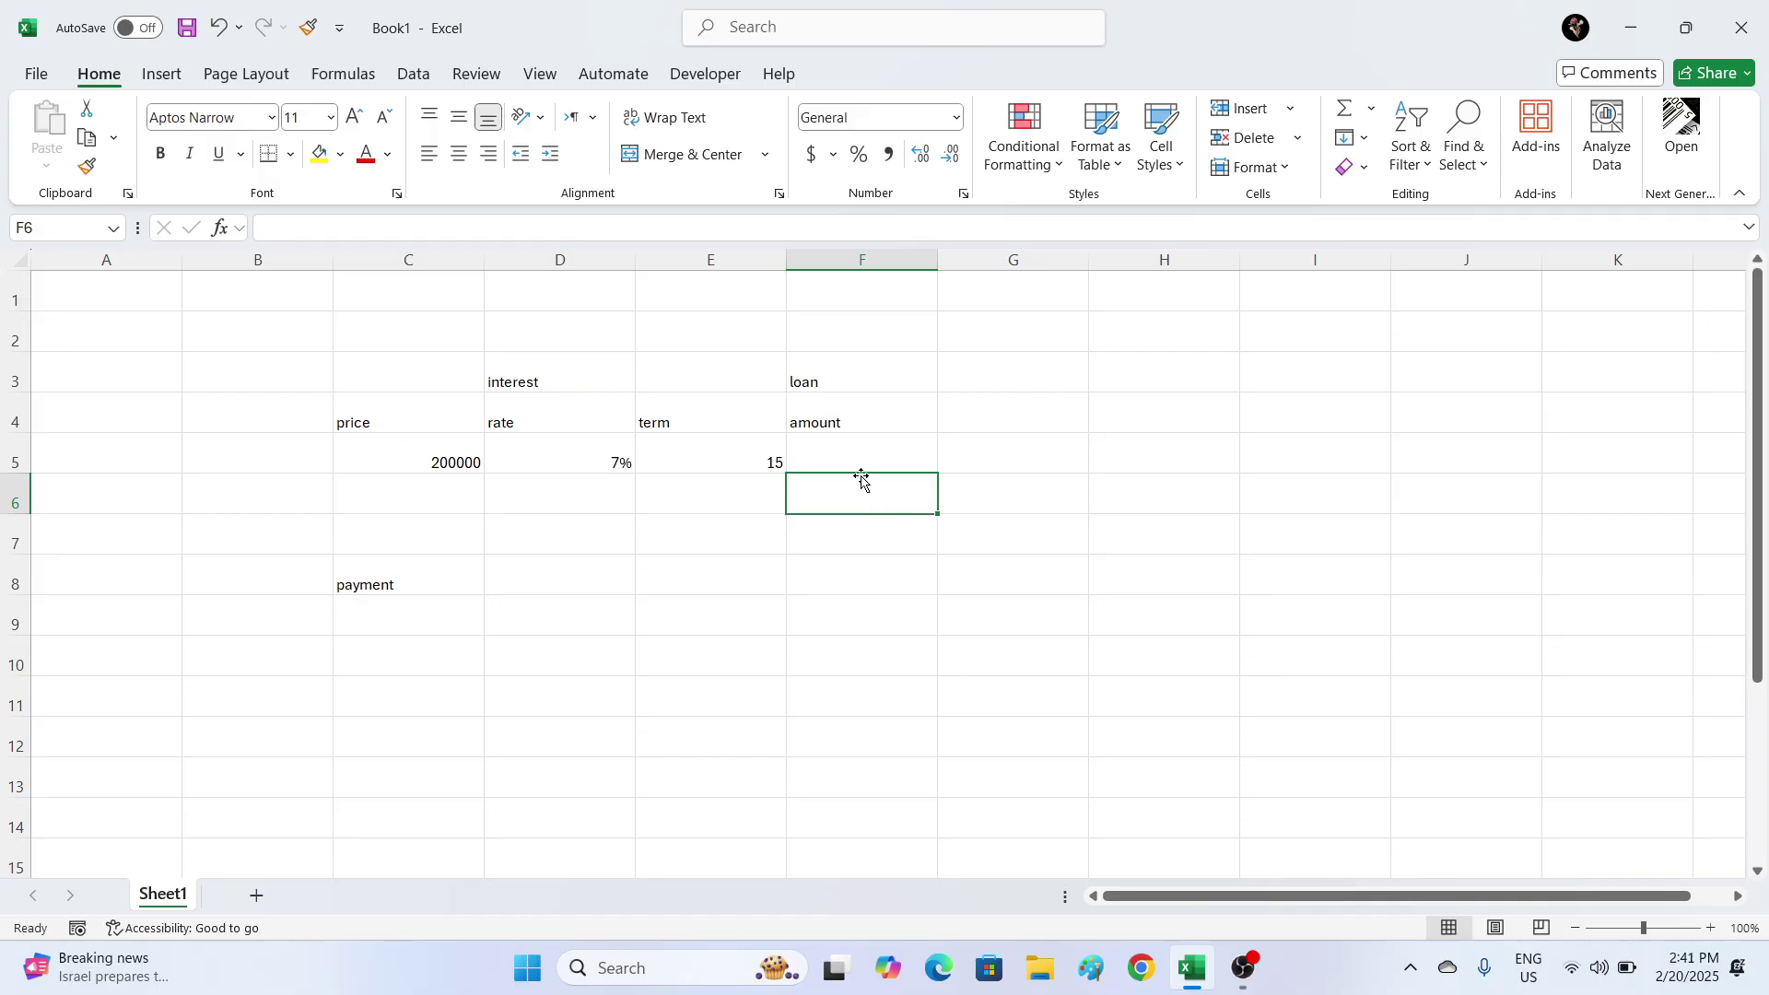
{"action": "left_click", "coordinate": [844, 453]}
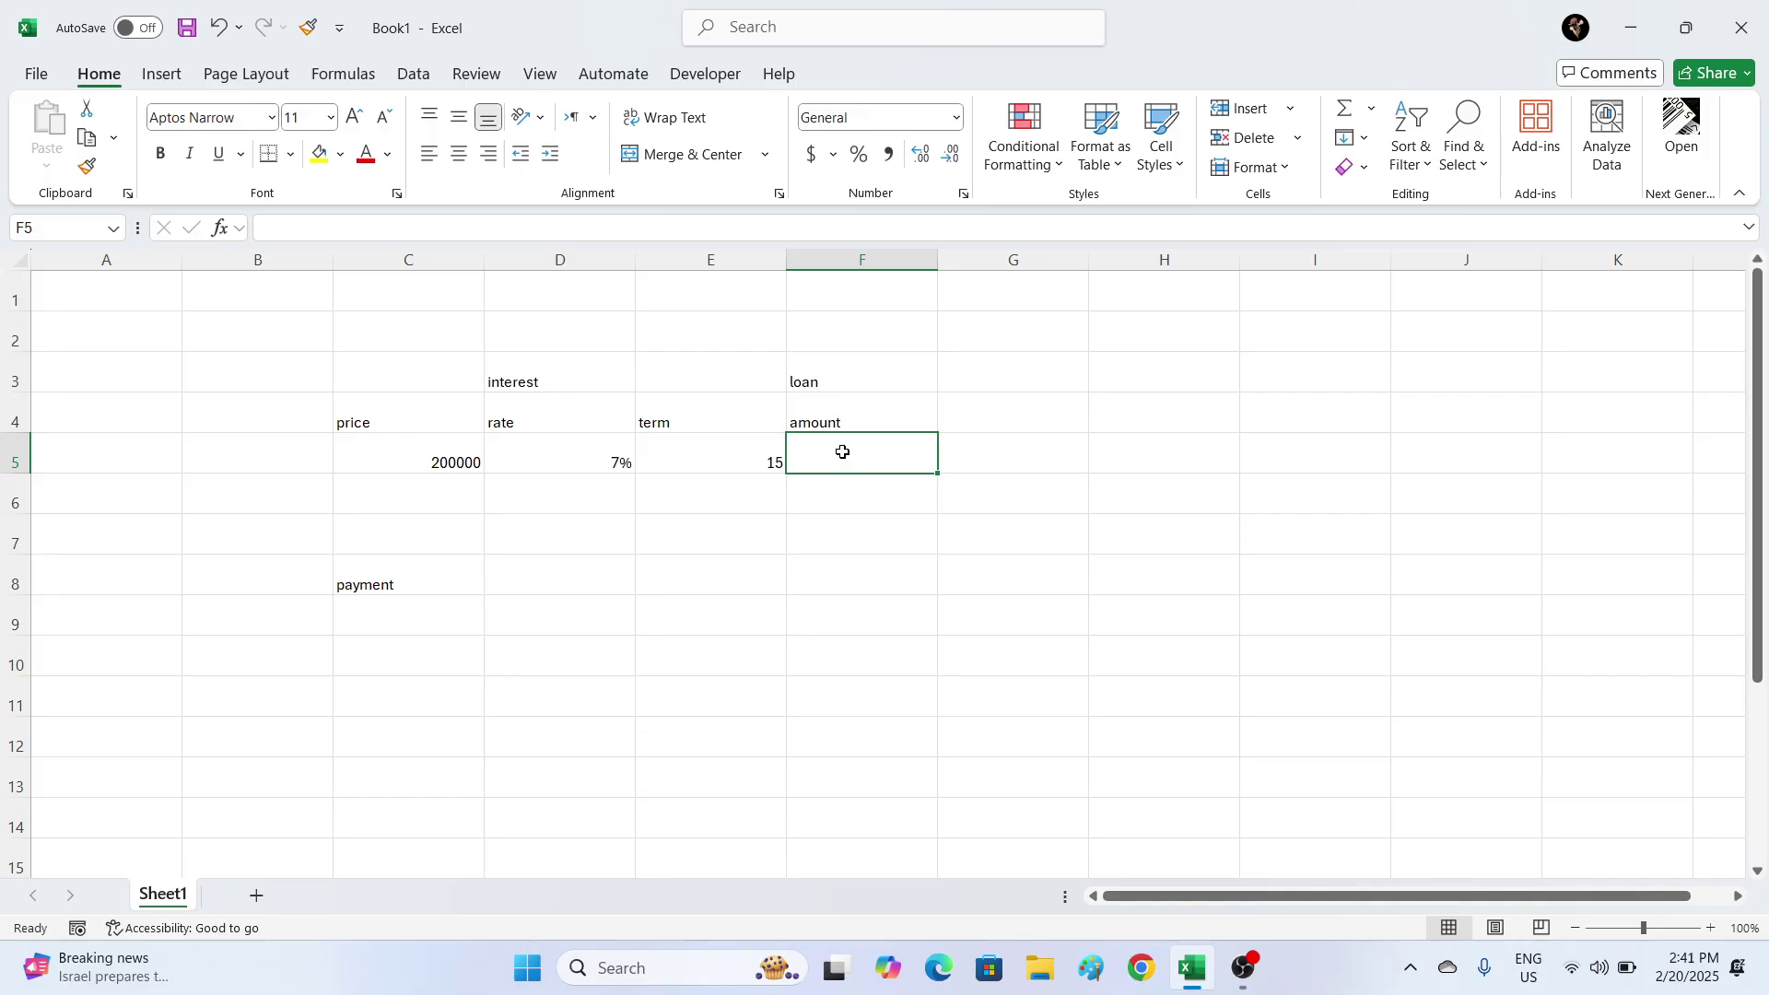
{"action": "type", "text": "="}
{"action": "key", "text": "Escape"}
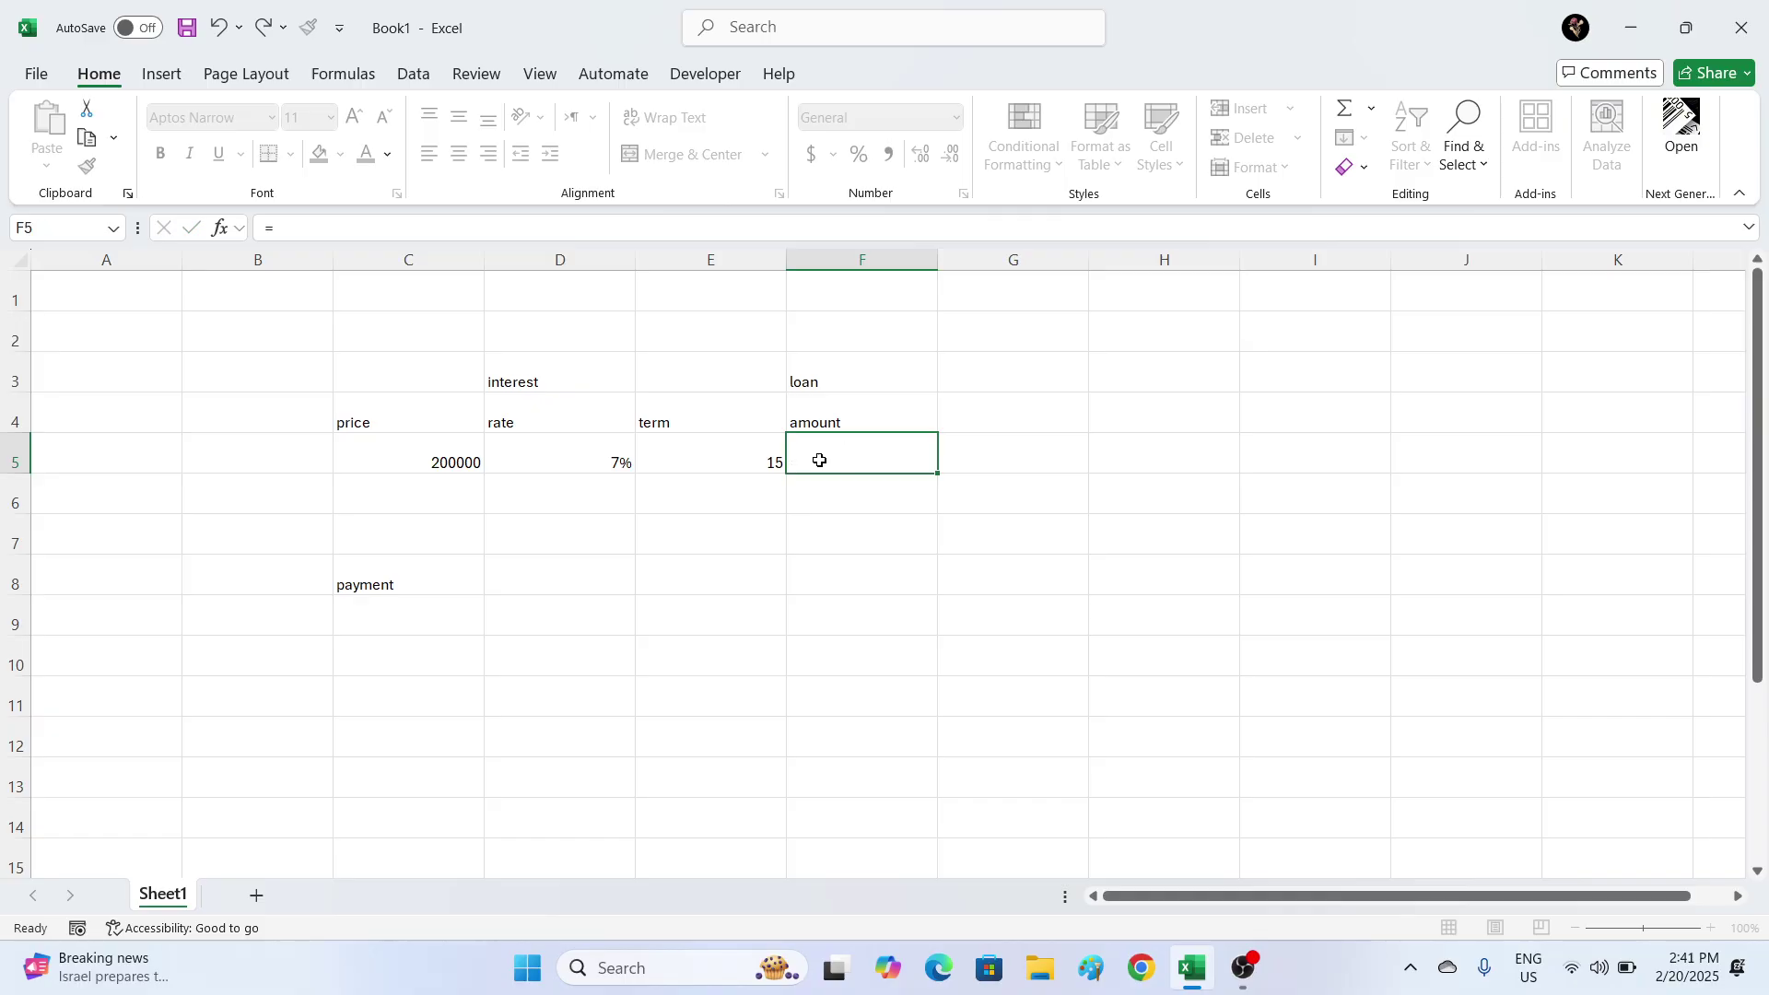
{"action": "left_click", "coordinate": [652, 563]}
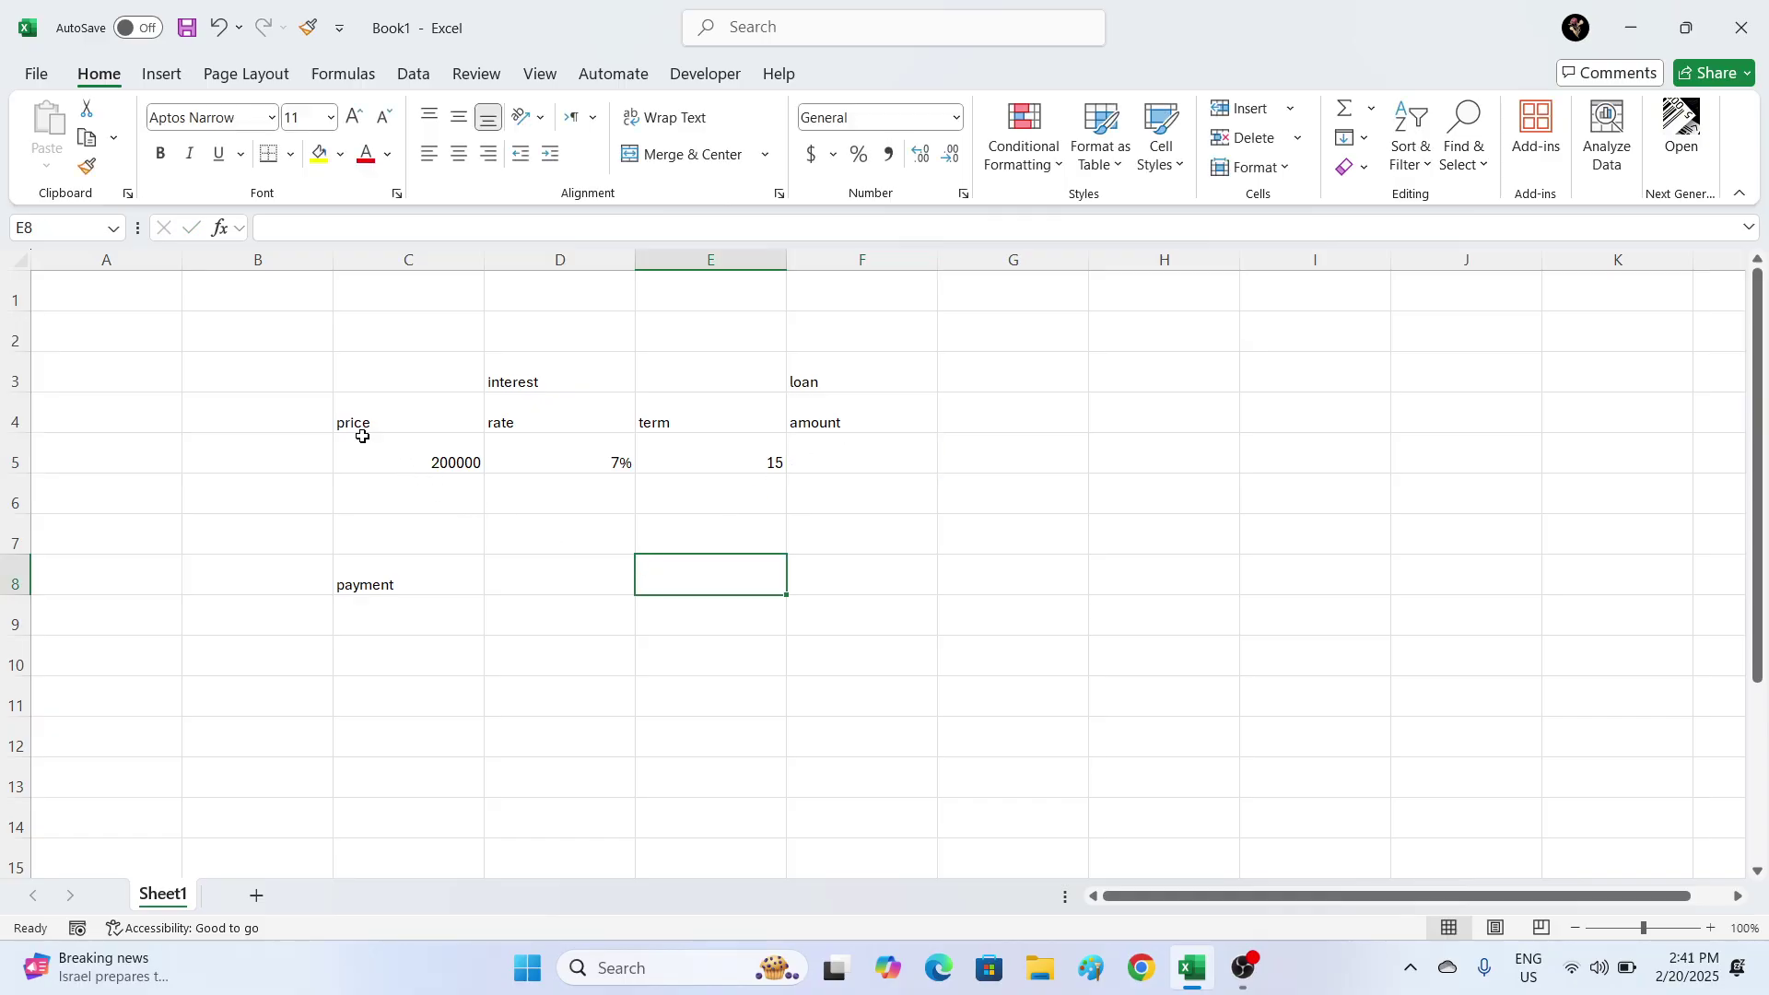
- Create named ranges for the price, rate, term and amount cells in C4:F5 from the labels in the top row
{"action": "left_click", "coordinate": [397, 454]}
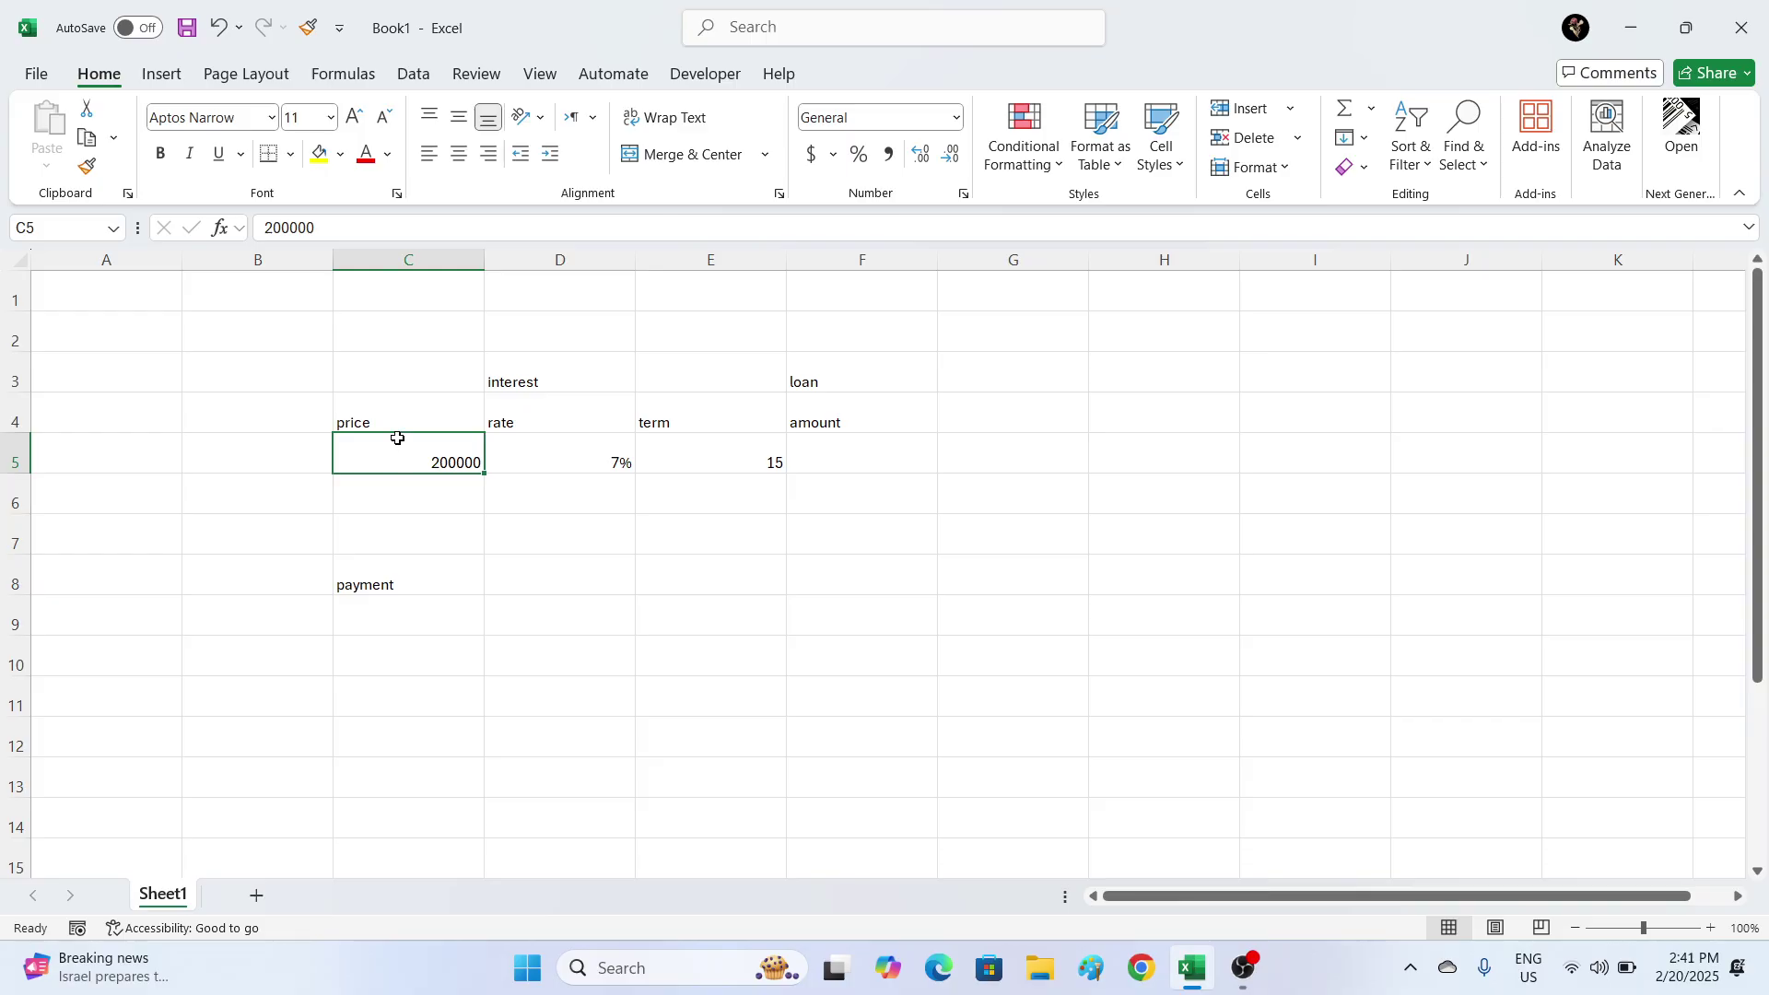
{"action": "left_click_drag", "start_coordinate": [376, 422], "coordinate": [882, 455]}
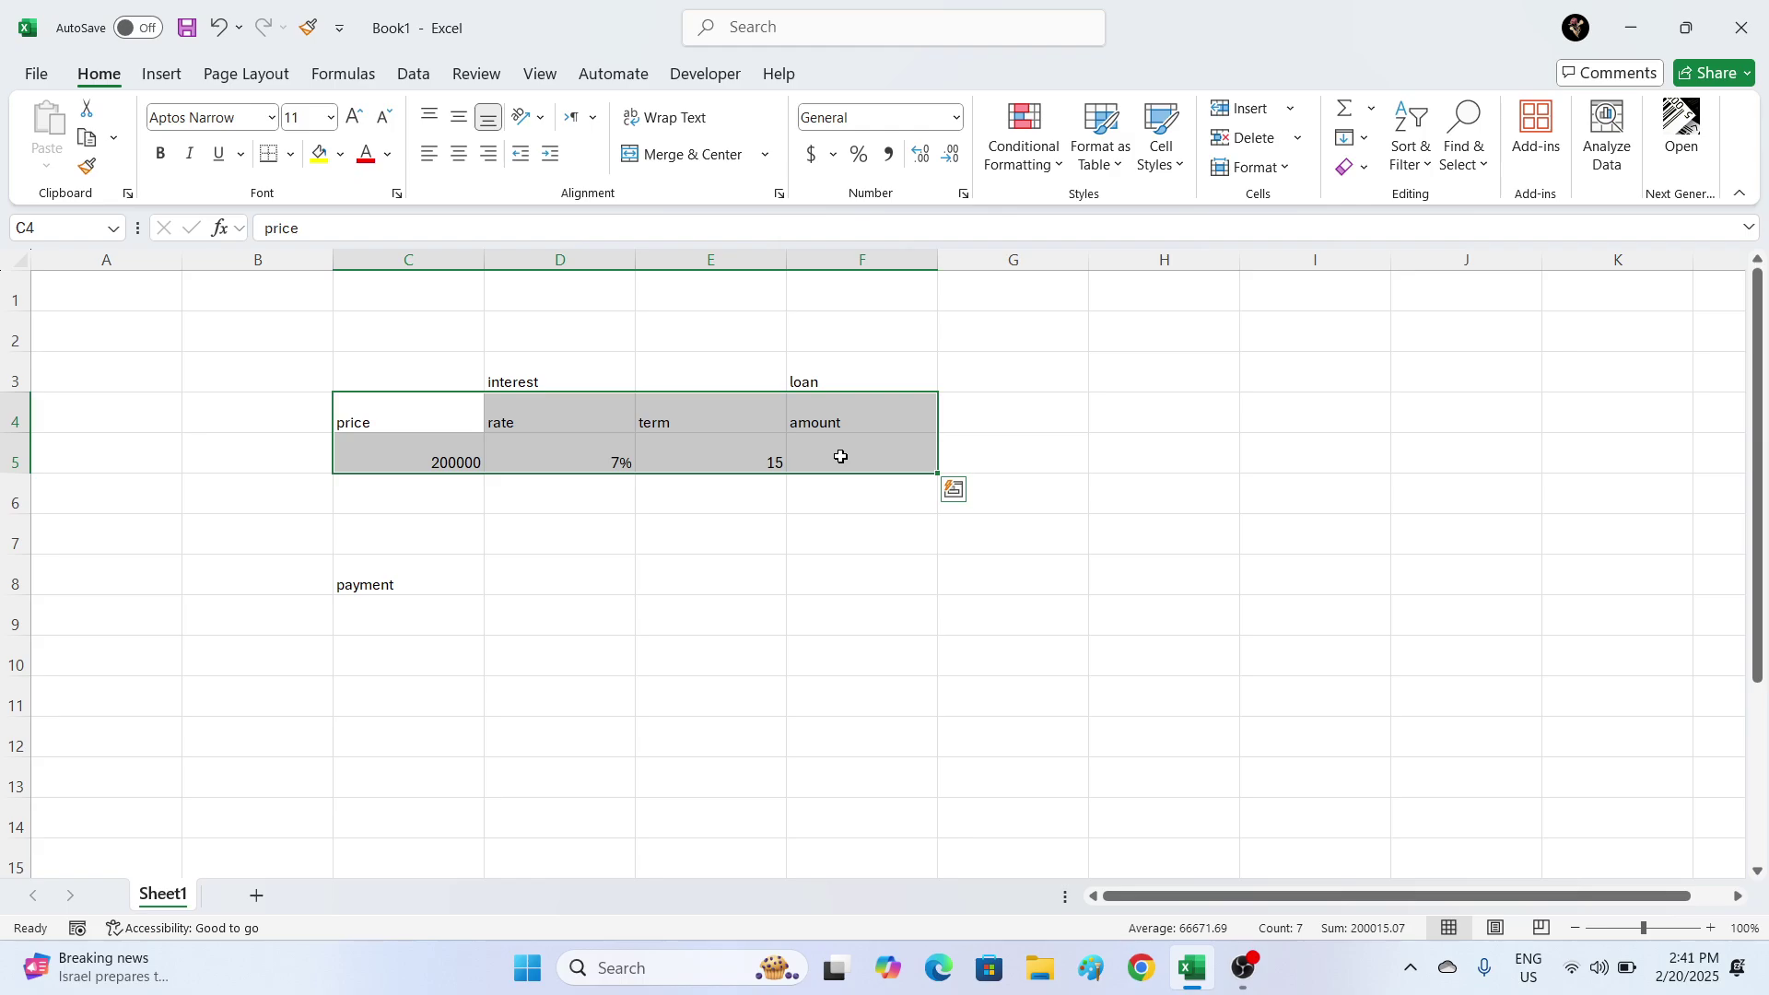
{"action": "left_click", "coordinate": [413, 78]}
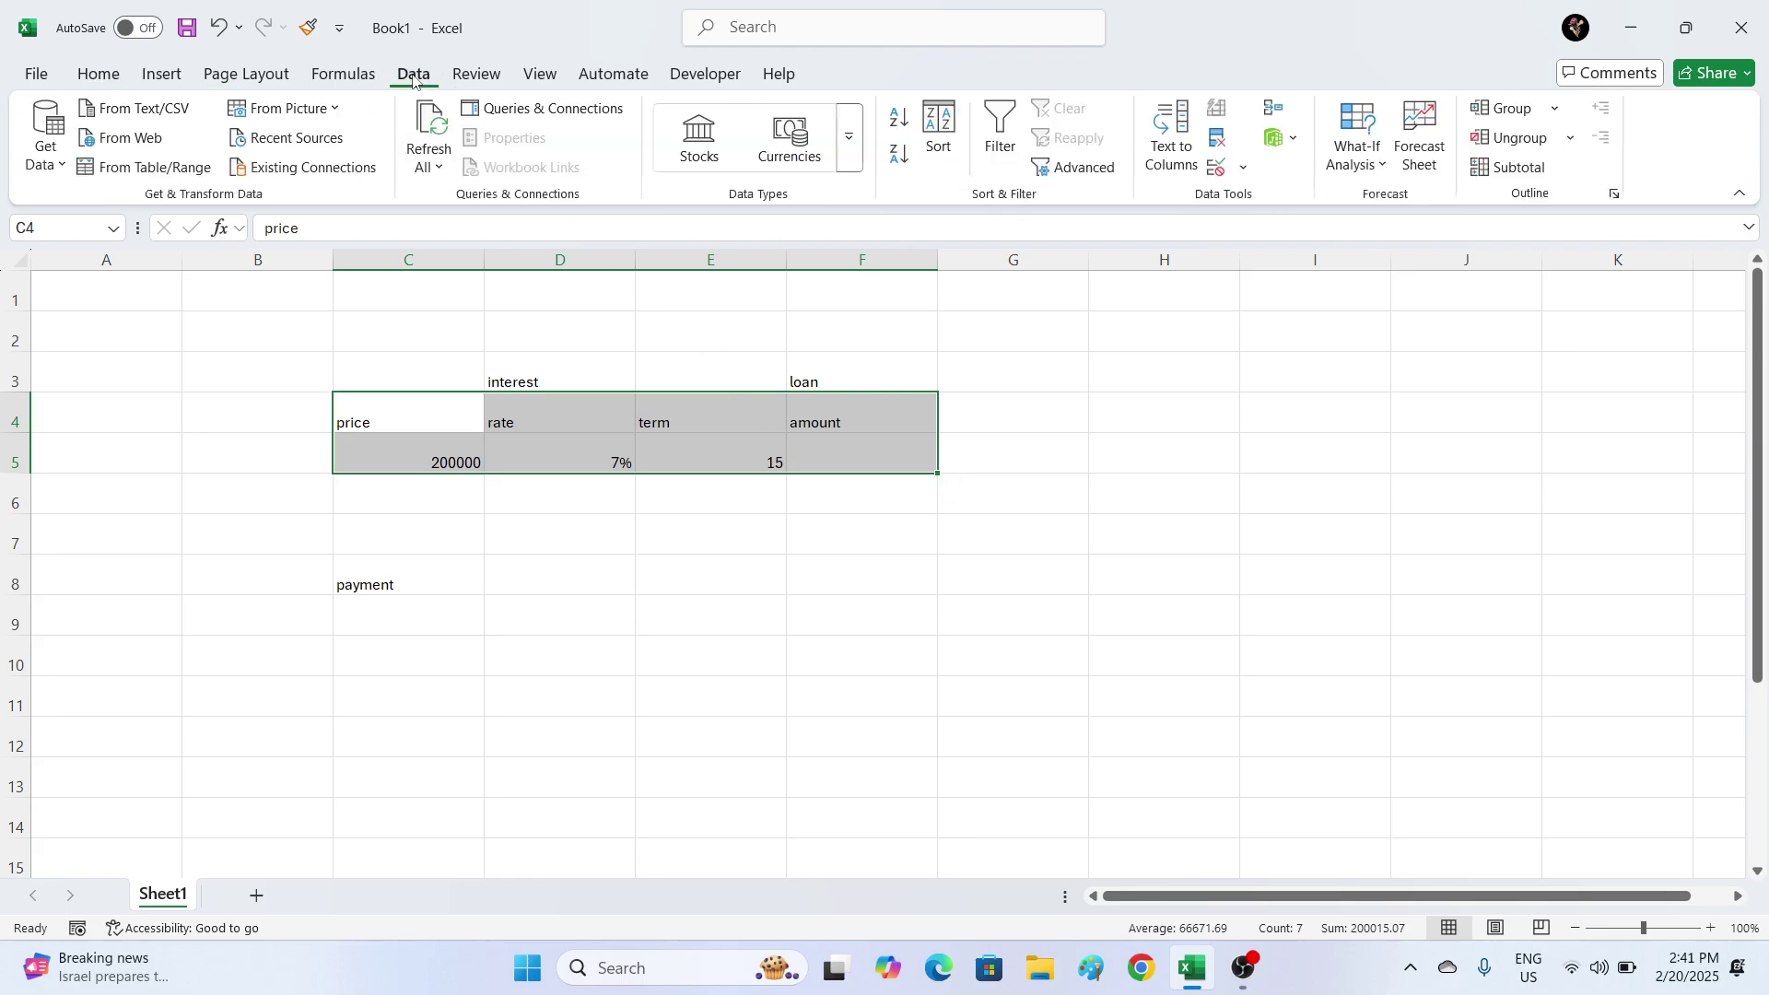
{"action": "left_click", "coordinate": [476, 75]}
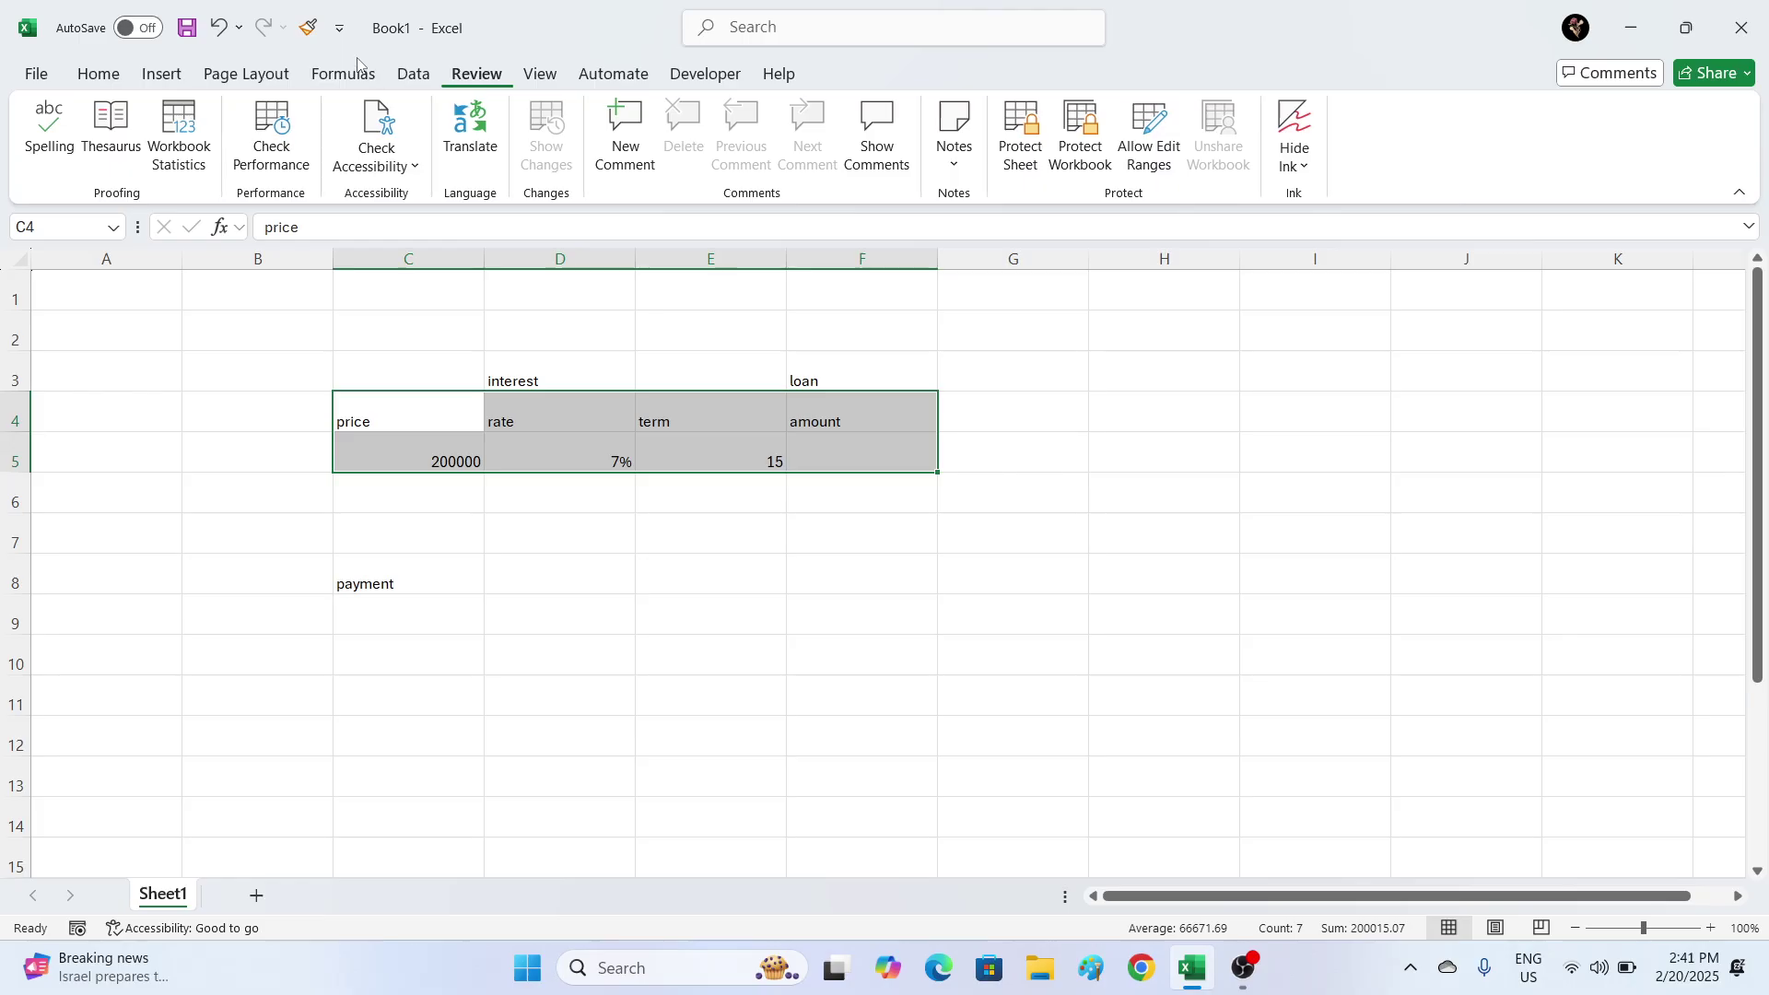
{"action": "left_click", "coordinate": [346, 73]}
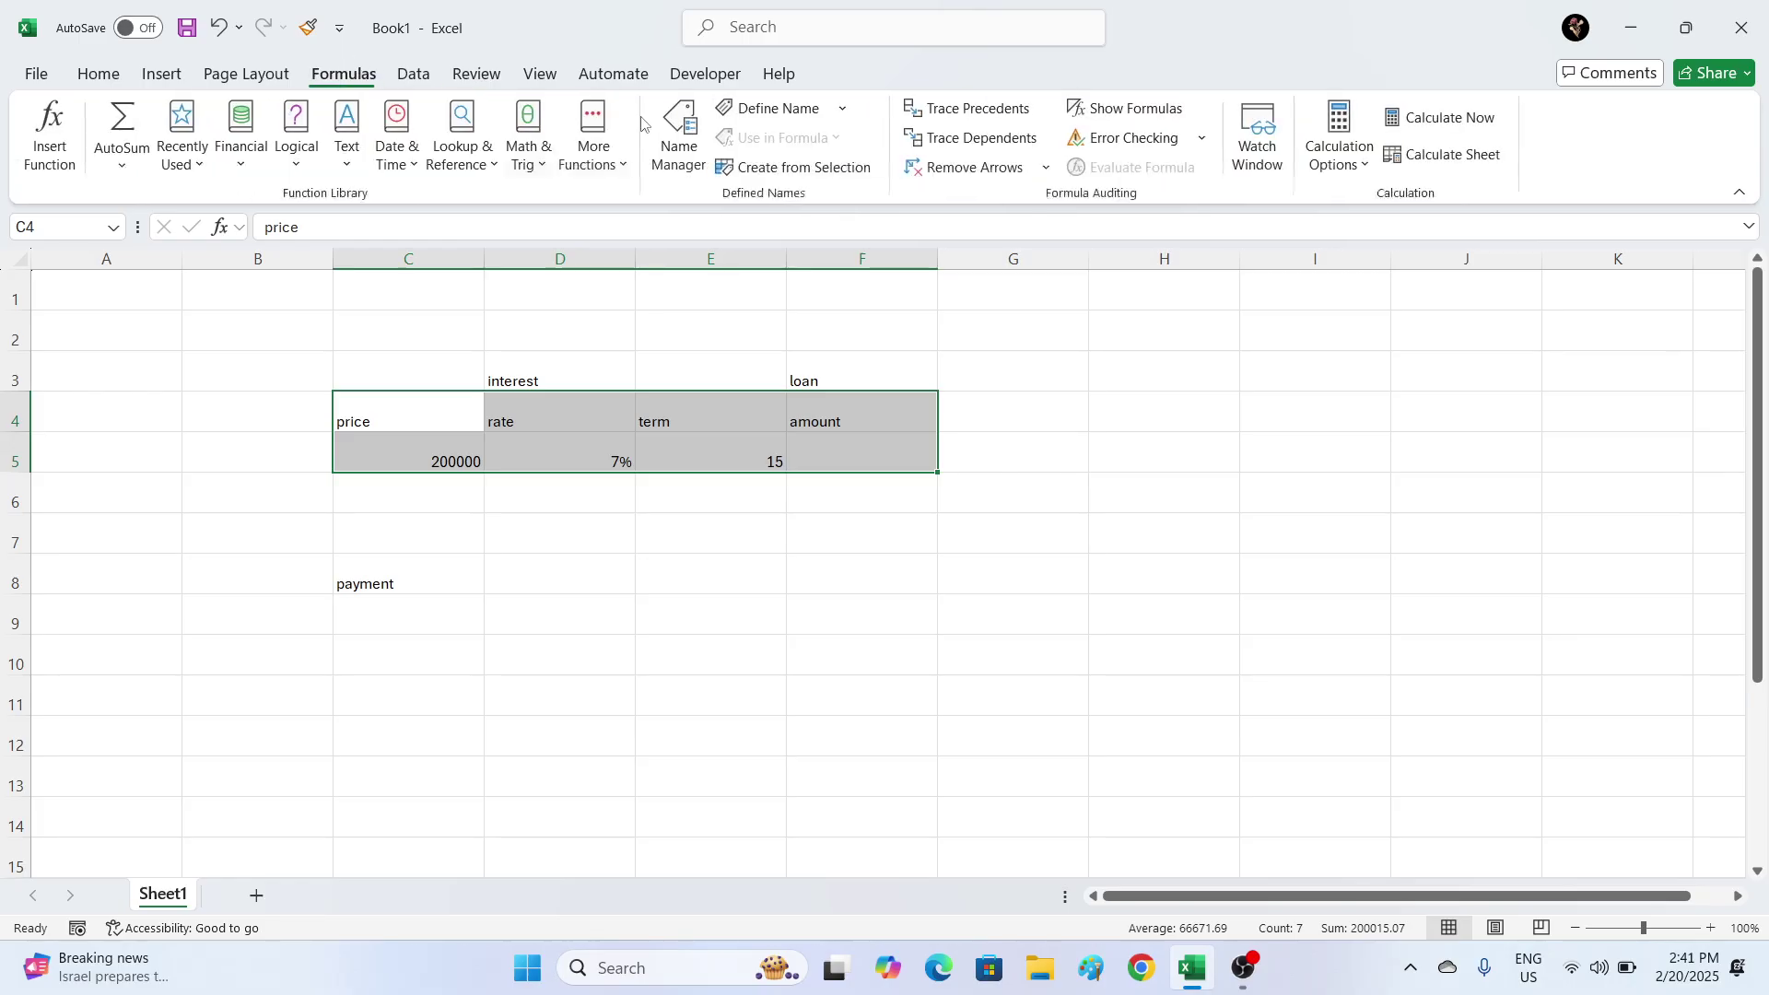
{"action": "left_click", "coordinate": [811, 175]}
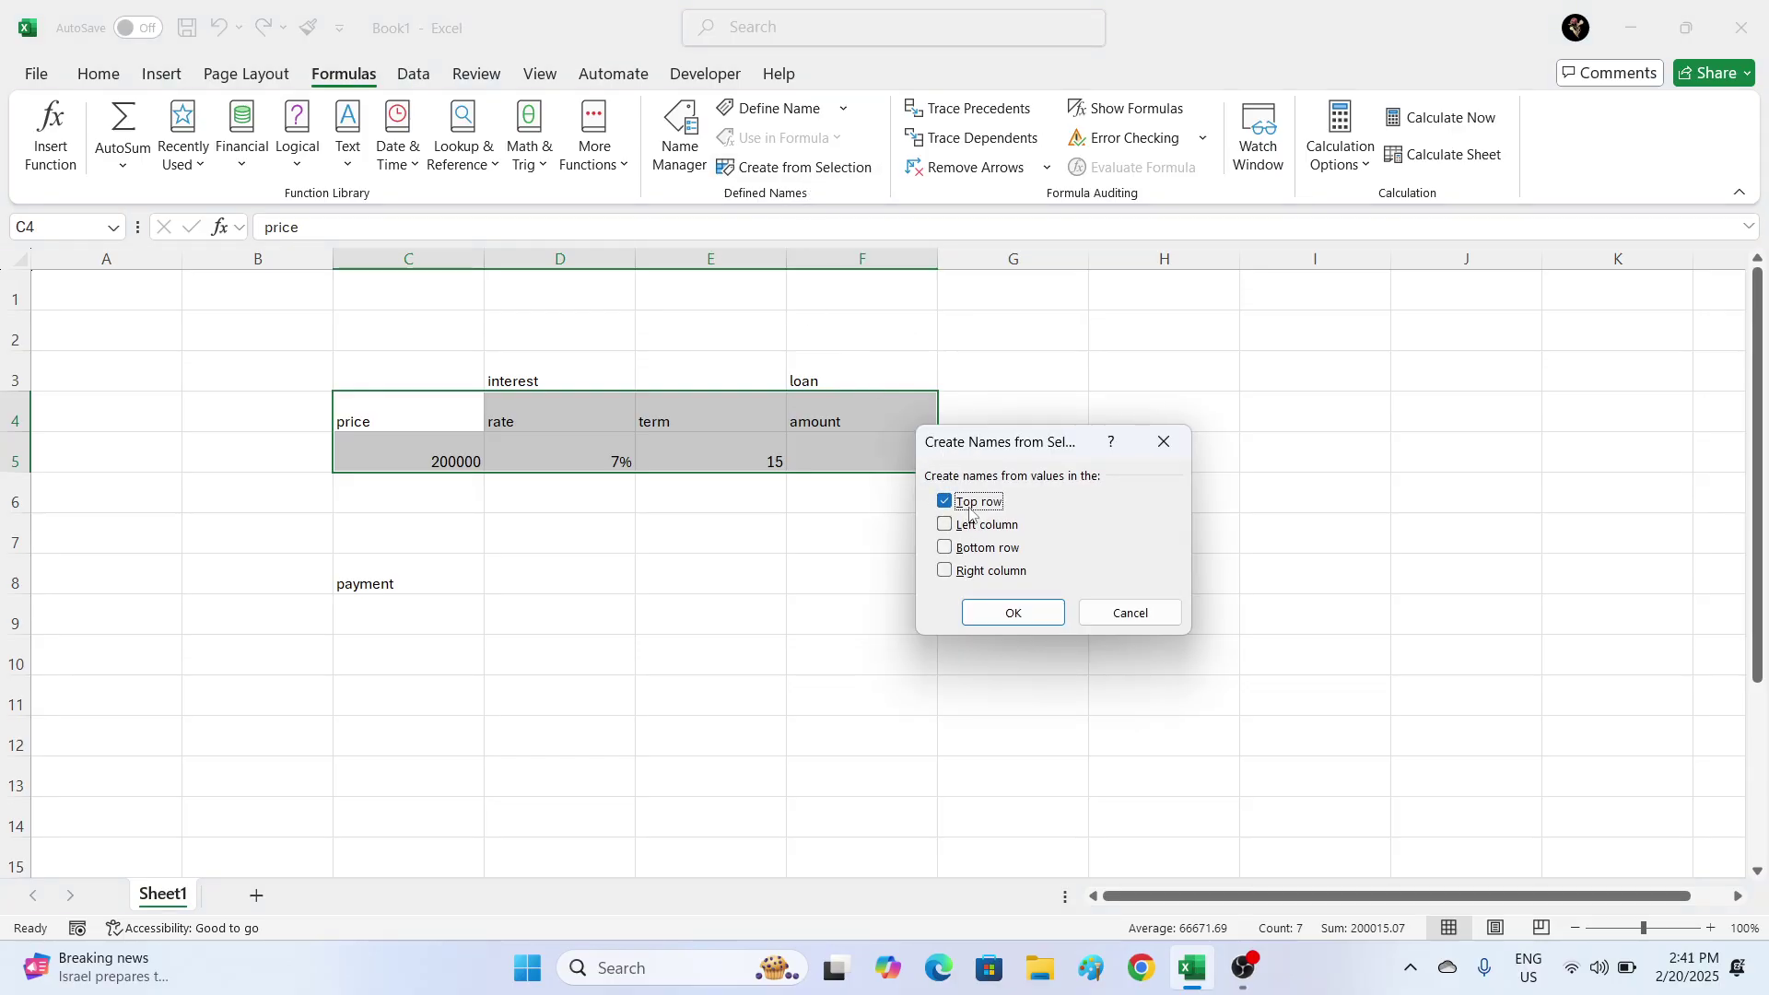
{"action": "left_click_drag", "start_coordinate": [1023, 450], "coordinate": [1133, 404]}
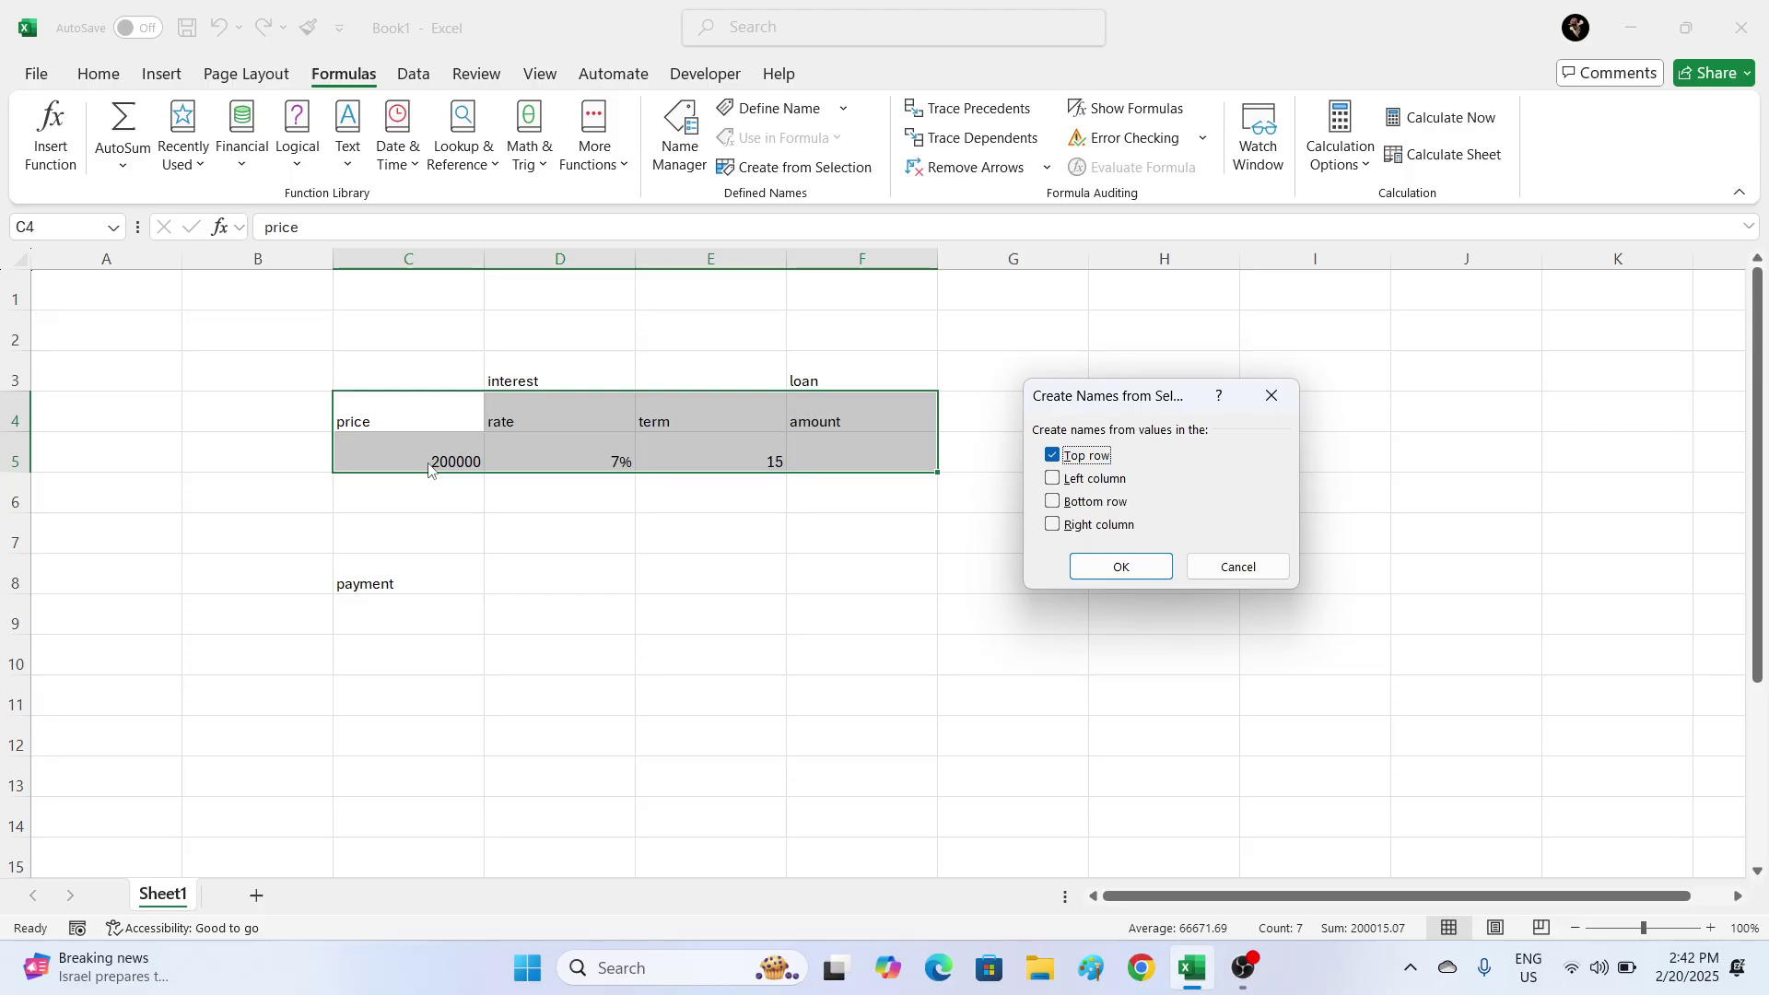
{"action": "left_click", "coordinate": [1087, 565]}
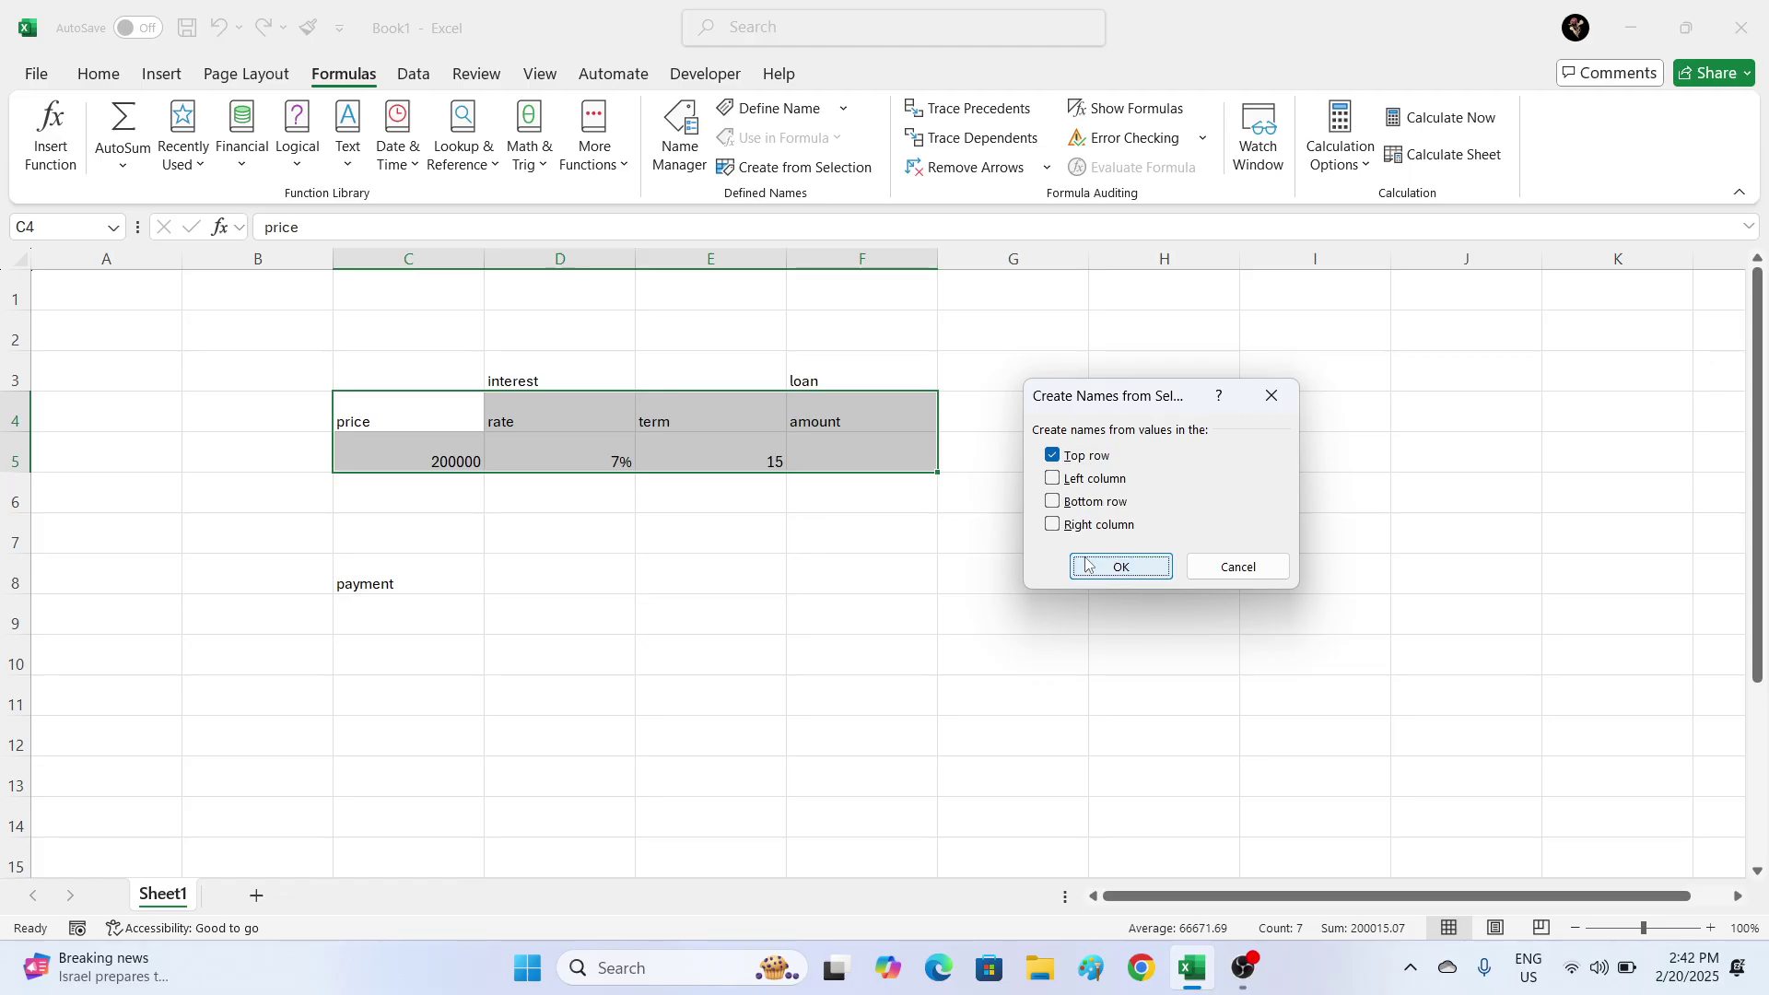
- Create a named range for cell C9 from the payment label above it, using the top row of C8:C9
{"action": "left_click", "coordinate": [440, 558]}
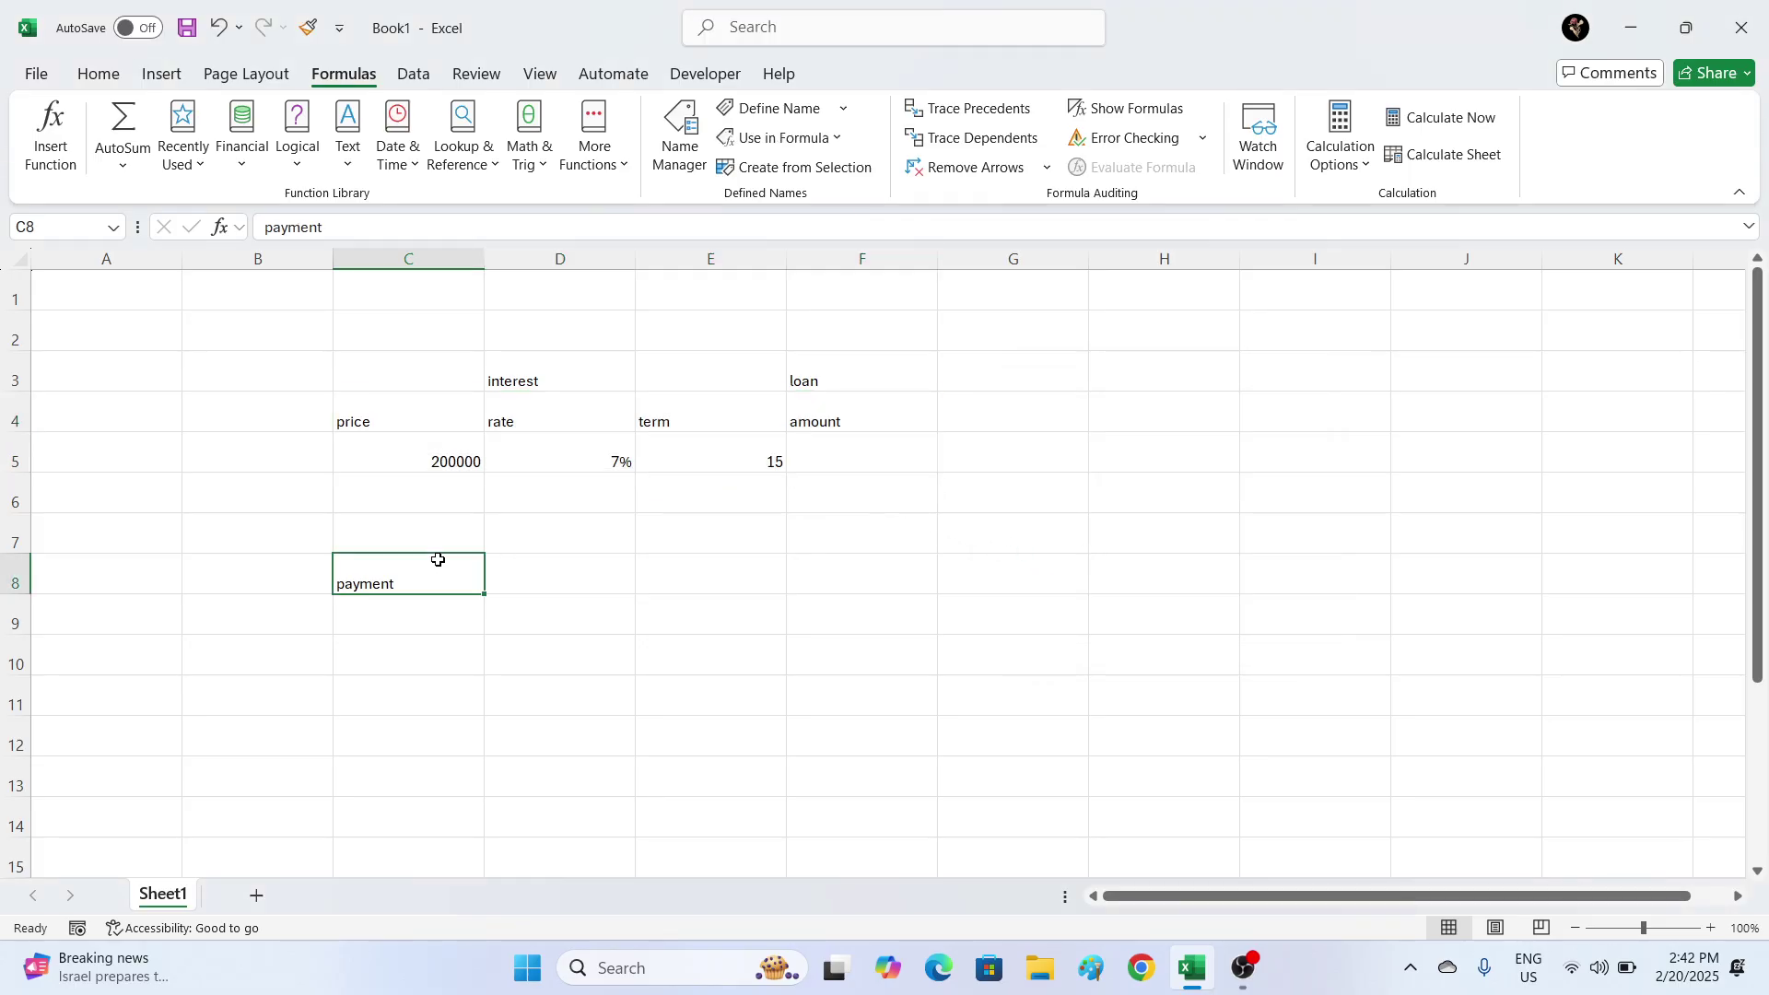
{"action": "left_click_drag", "start_coordinate": [418, 556], "coordinate": [399, 627]}
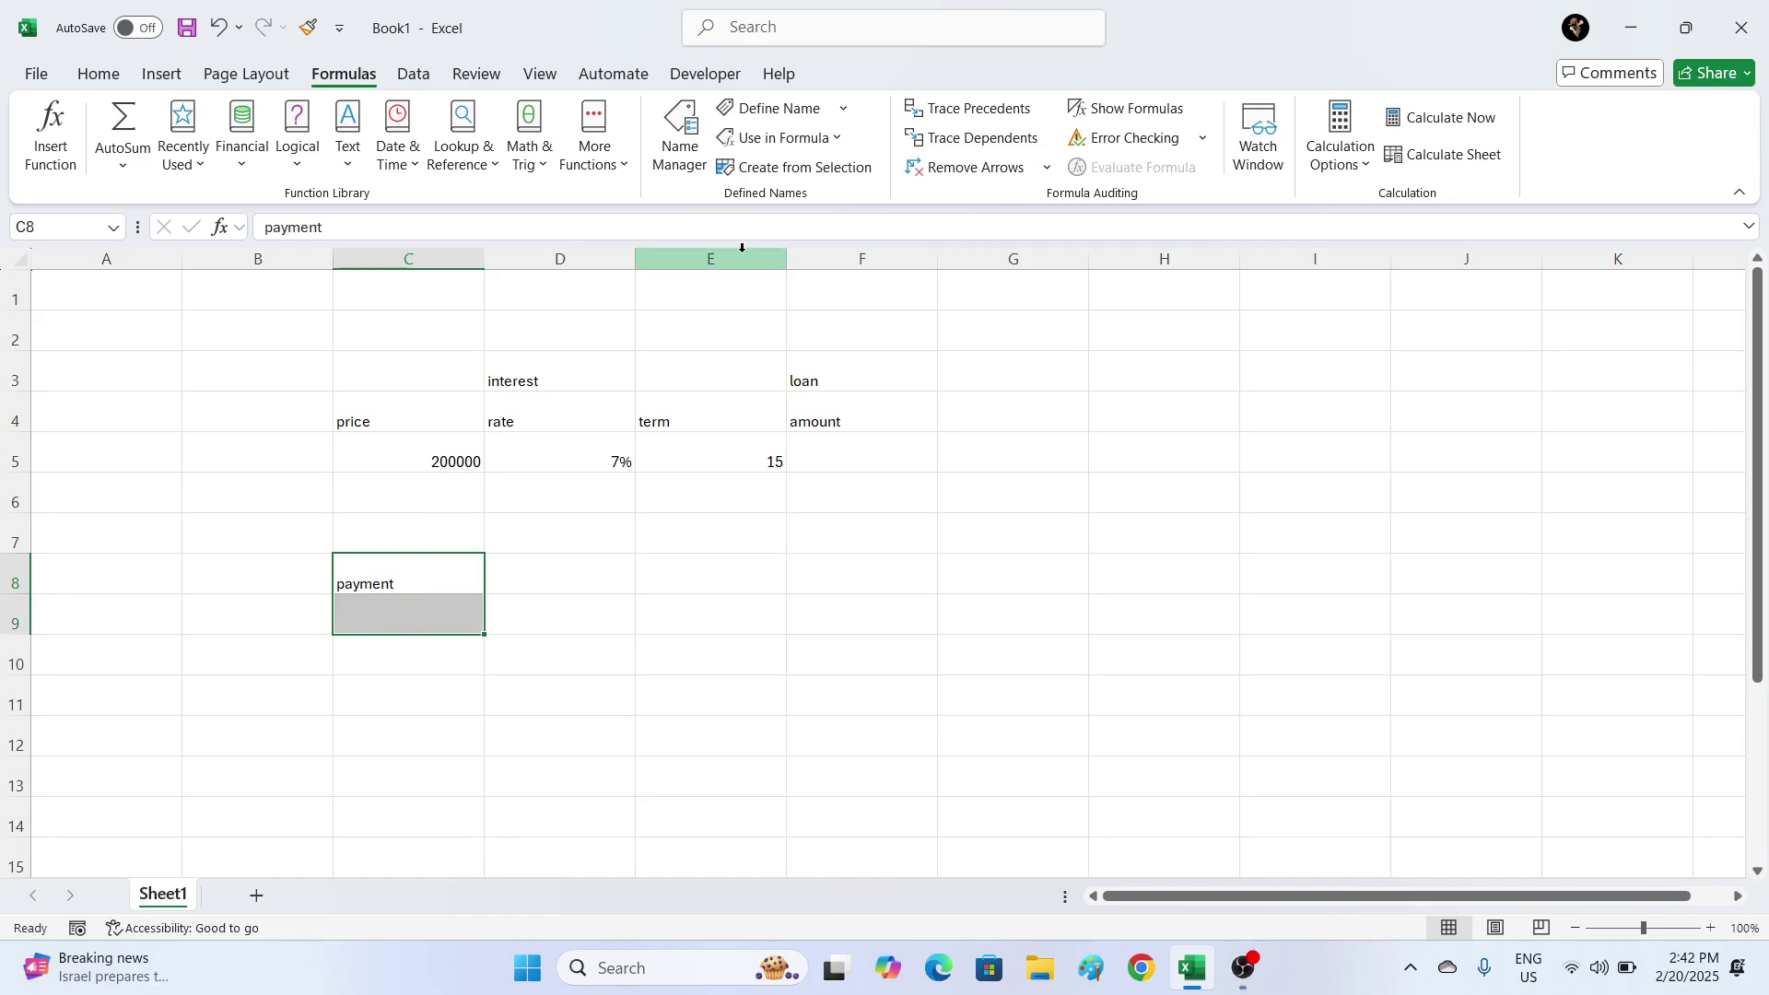
{"action": "left_click", "coordinate": [791, 168]}
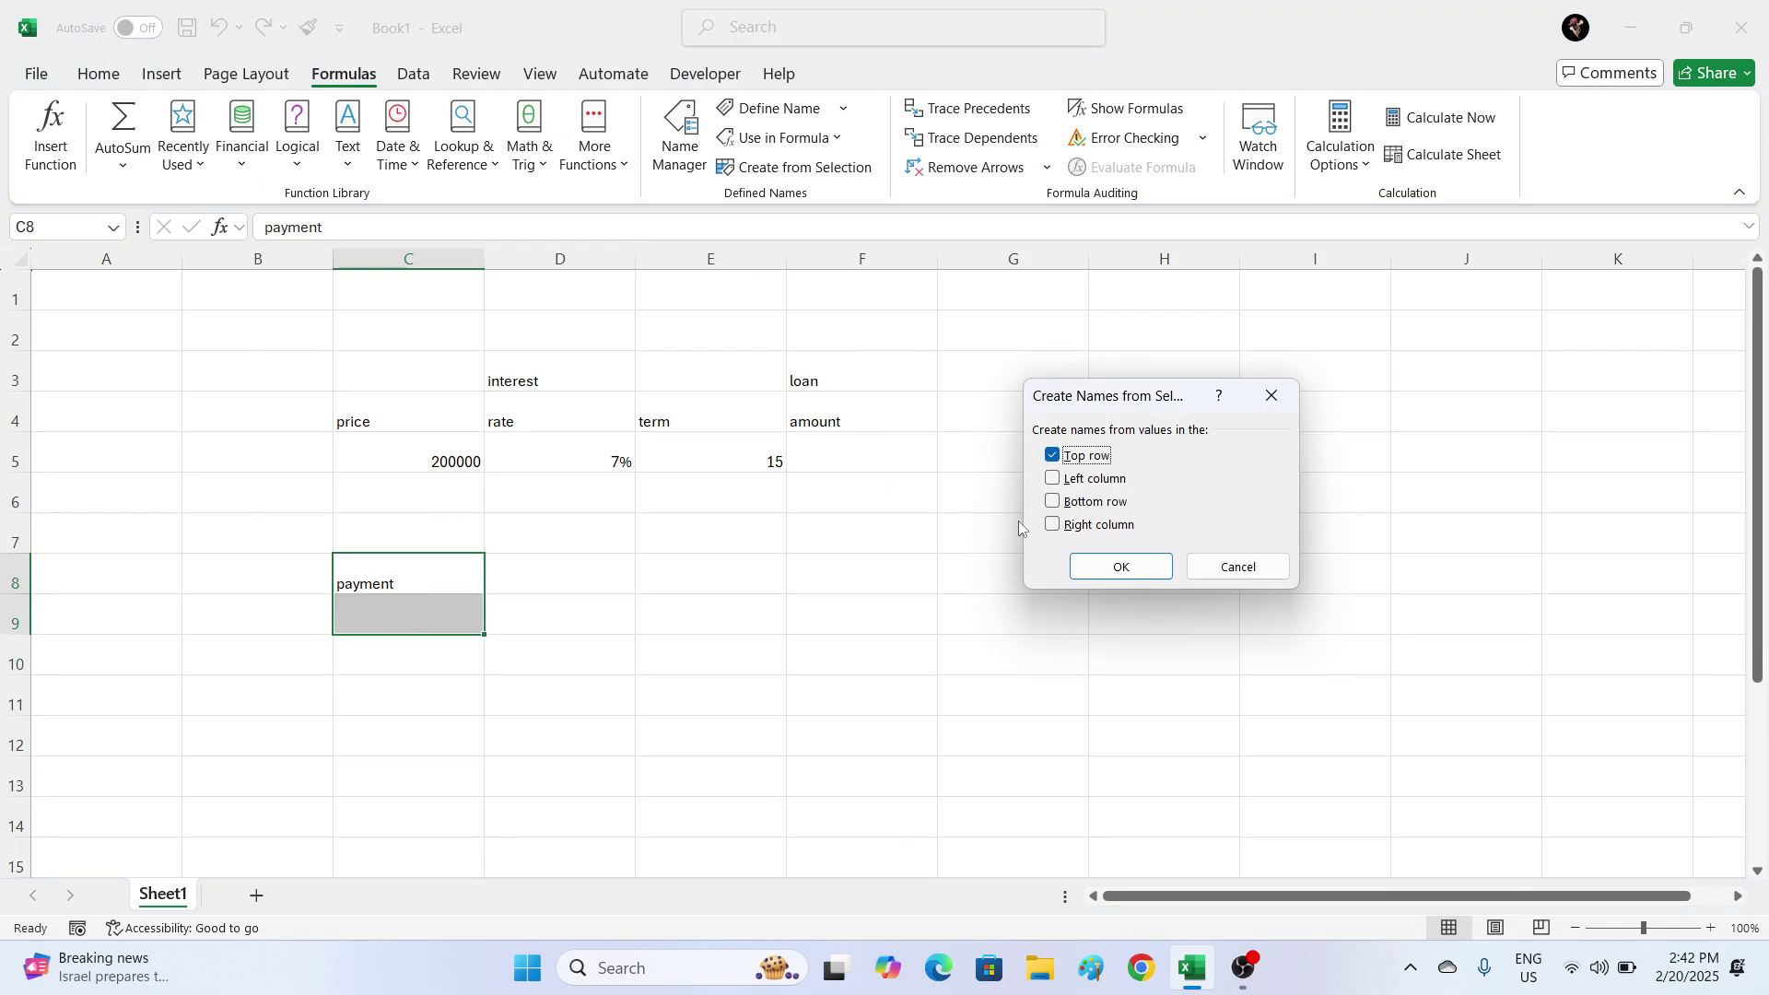
{"action": "left_click", "coordinate": [1102, 573]}
- Calculate the loan amount in cell F5 with the formula =price*80%
{"action": "left_click", "coordinate": [829, 466]}
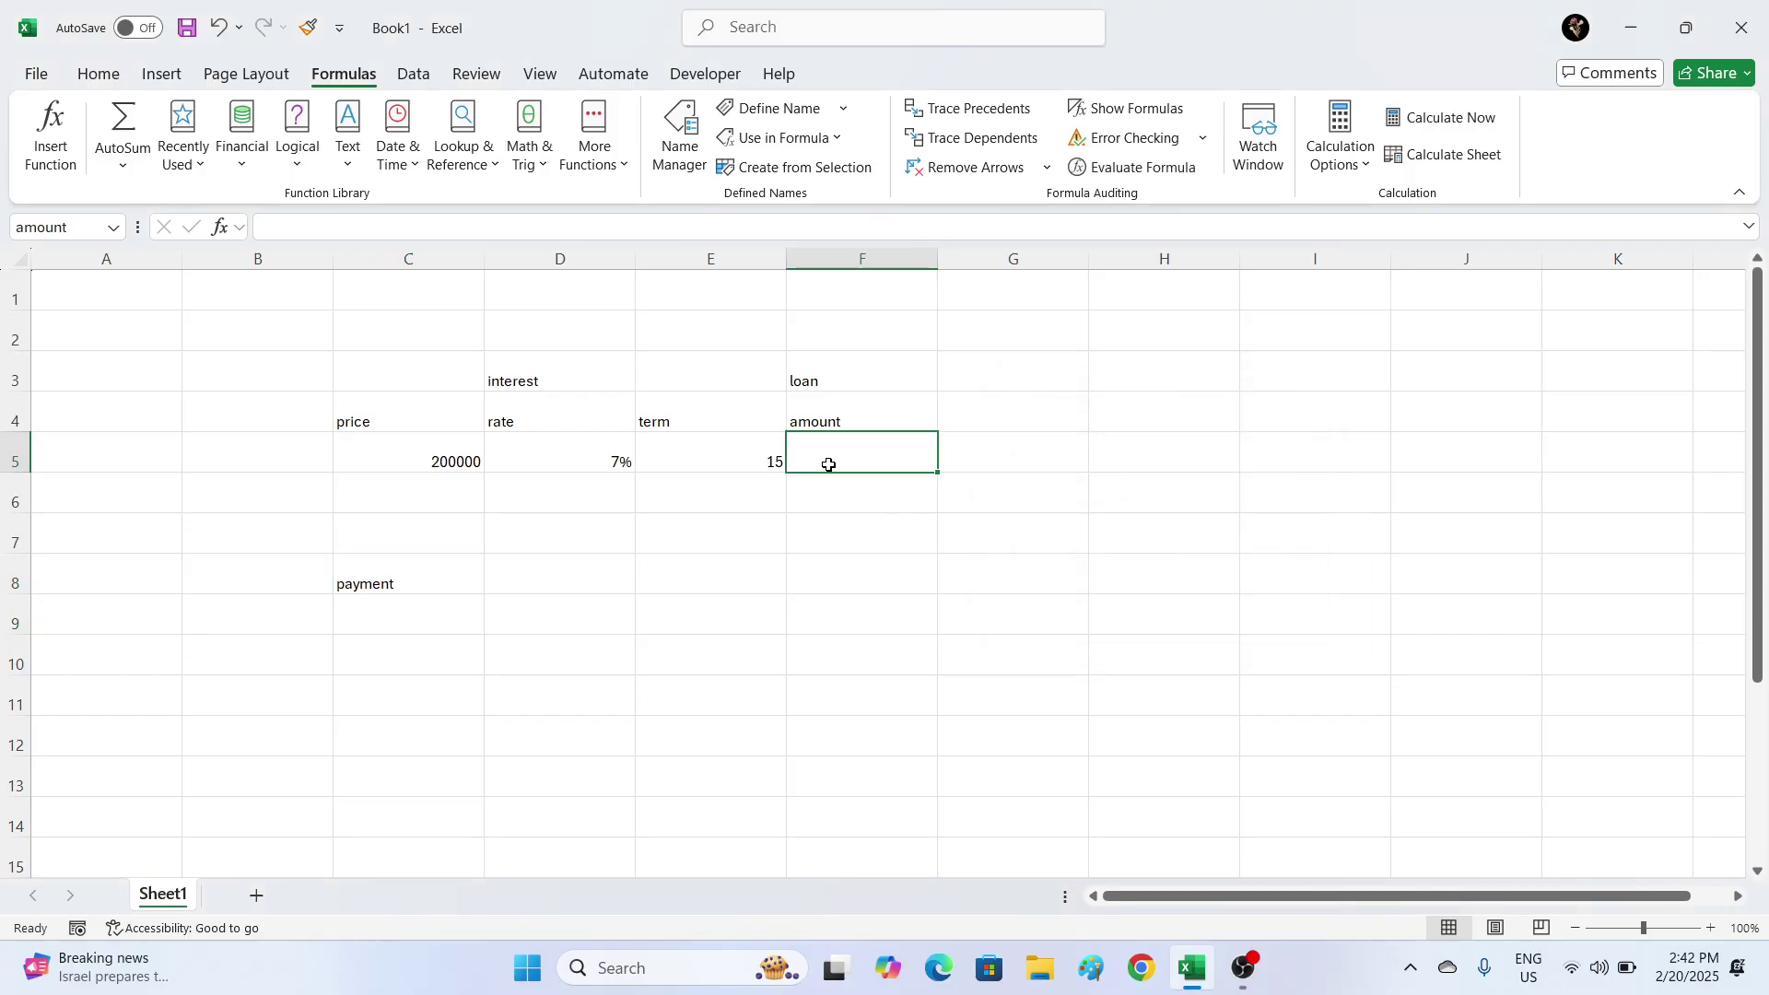
{"action": "type", "text": "=pri"}
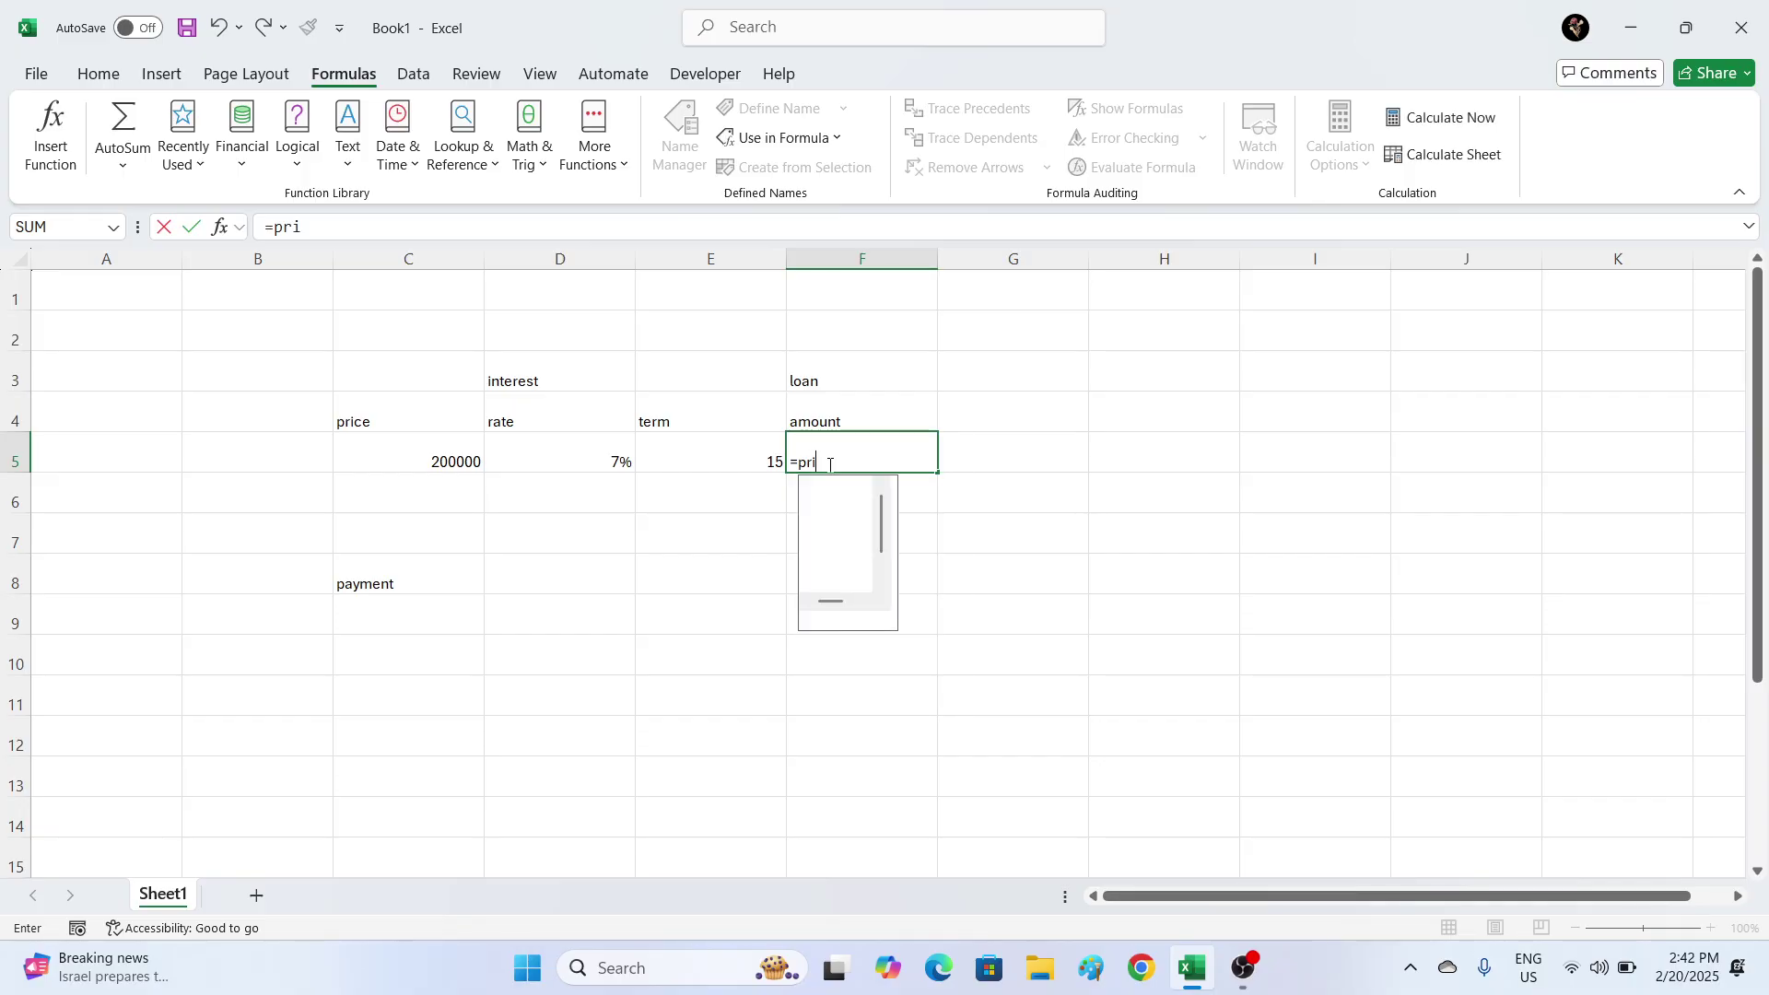
{"action": "type", "text": "ce"}
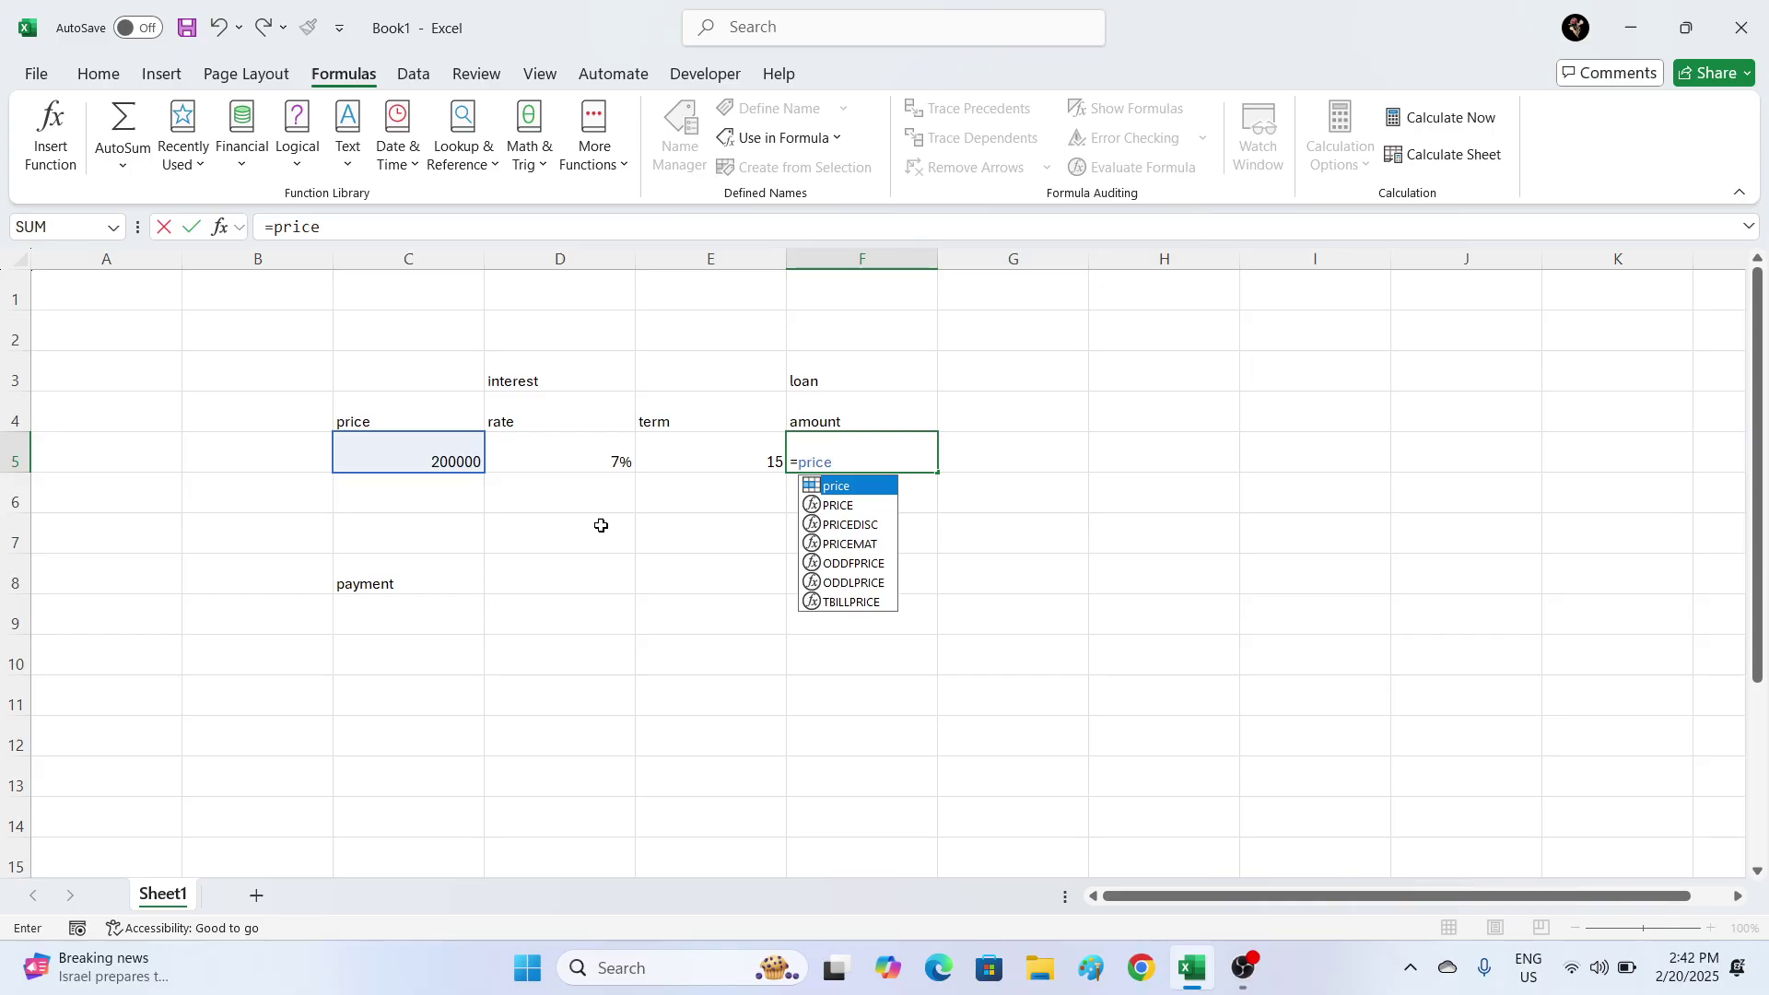
{"action": "key", "text": "Escape"}
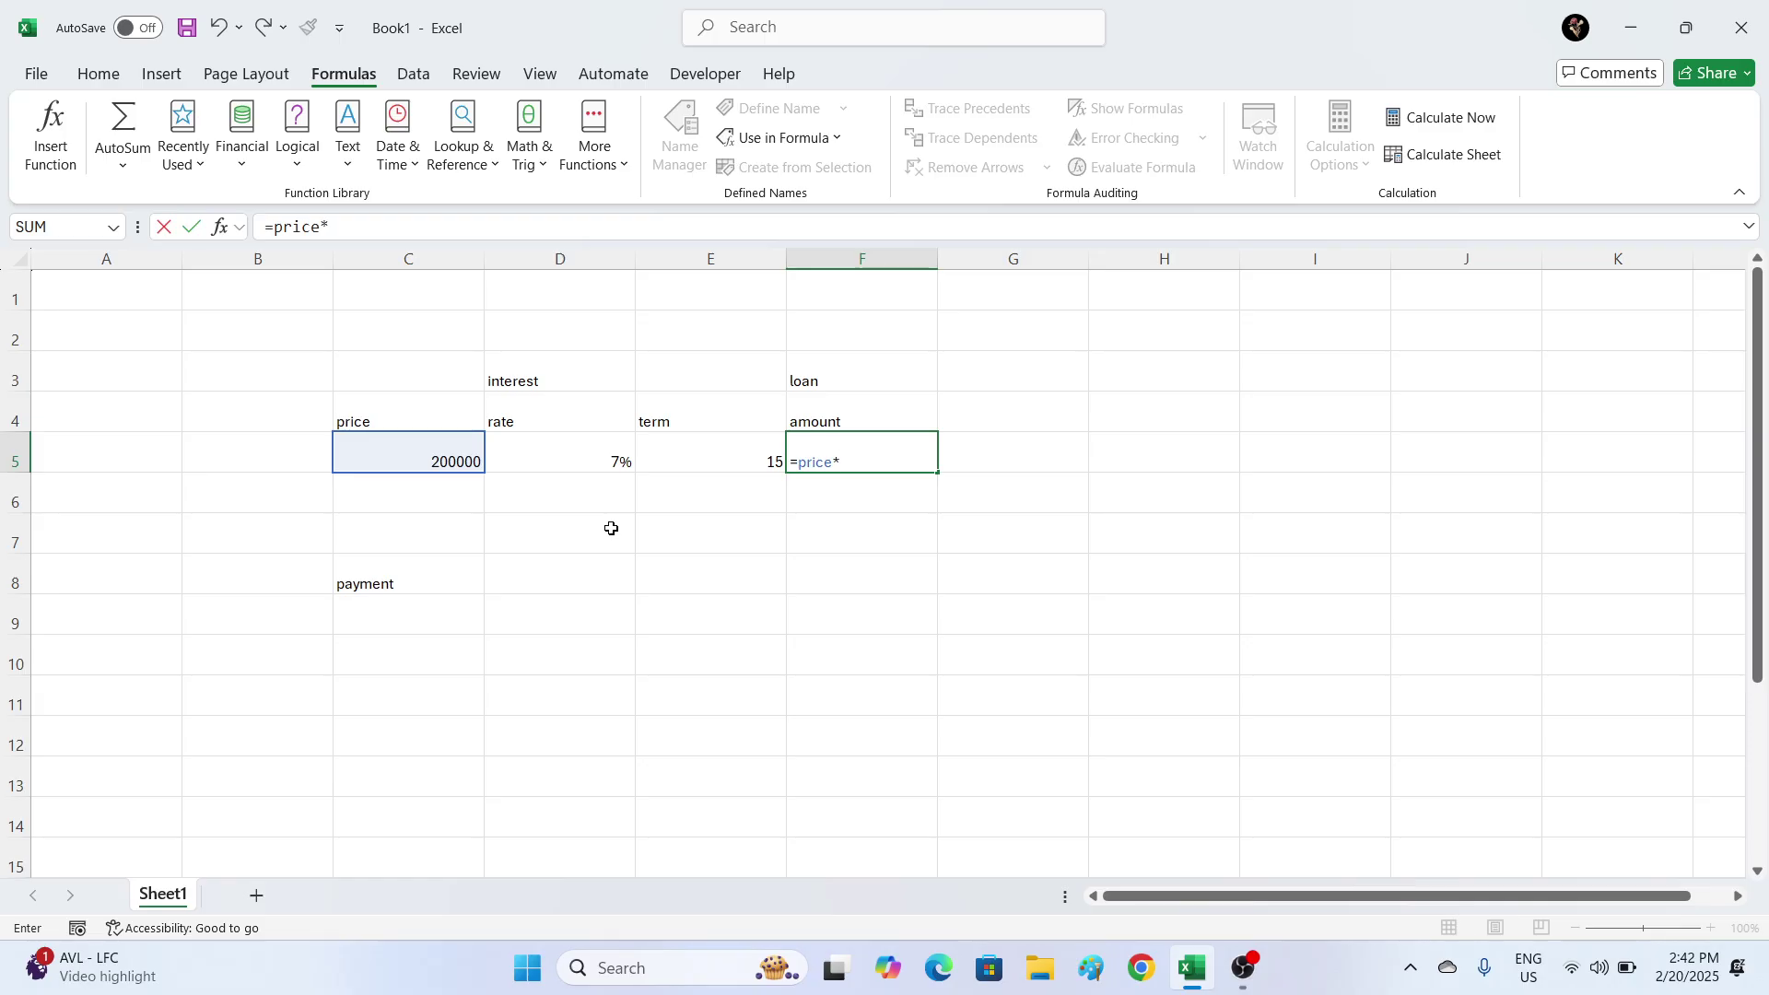
{"action": "type", "text": "0"}
{"action": "key", "text": "BackSpace"}
{"action": "type", "text": "80%"}
{"action": "key", "text": "Return"}
{"action": "left_click", "coordinate": [896, 444]}
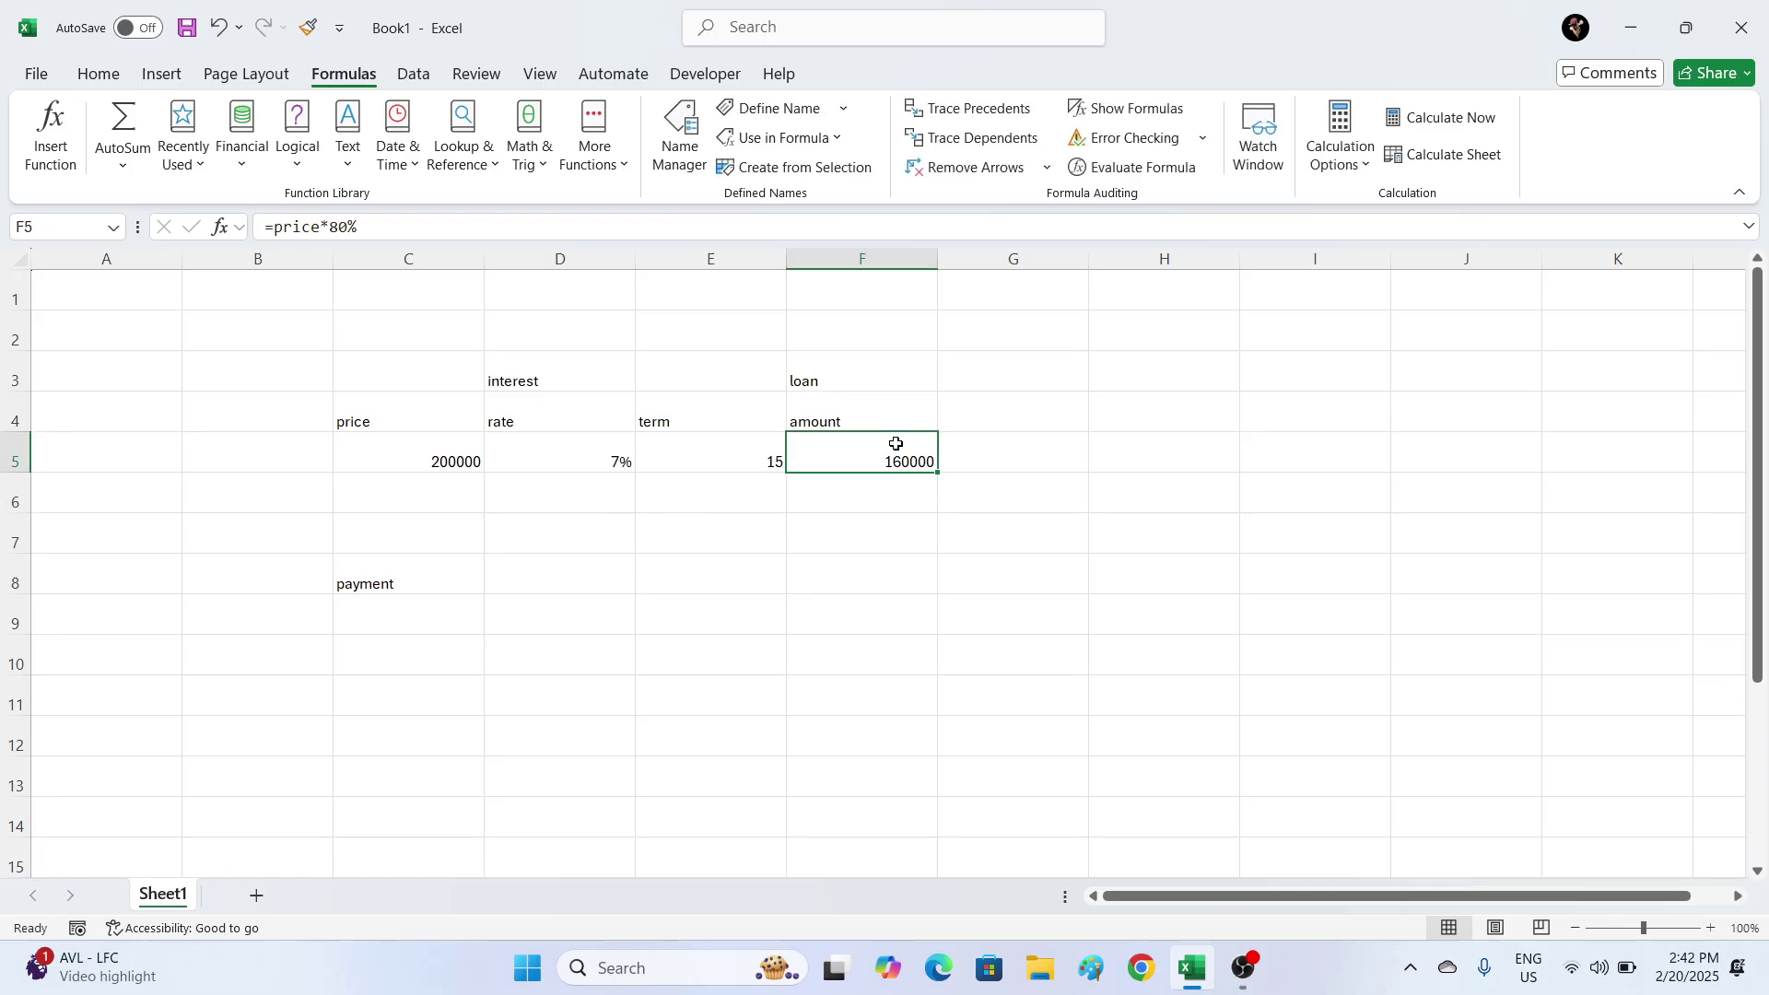
- Start a PMT formula in the payment cell C9 with rate/12 as the rate argument
{"action": "left_click", "coordinate": [397, 627]}
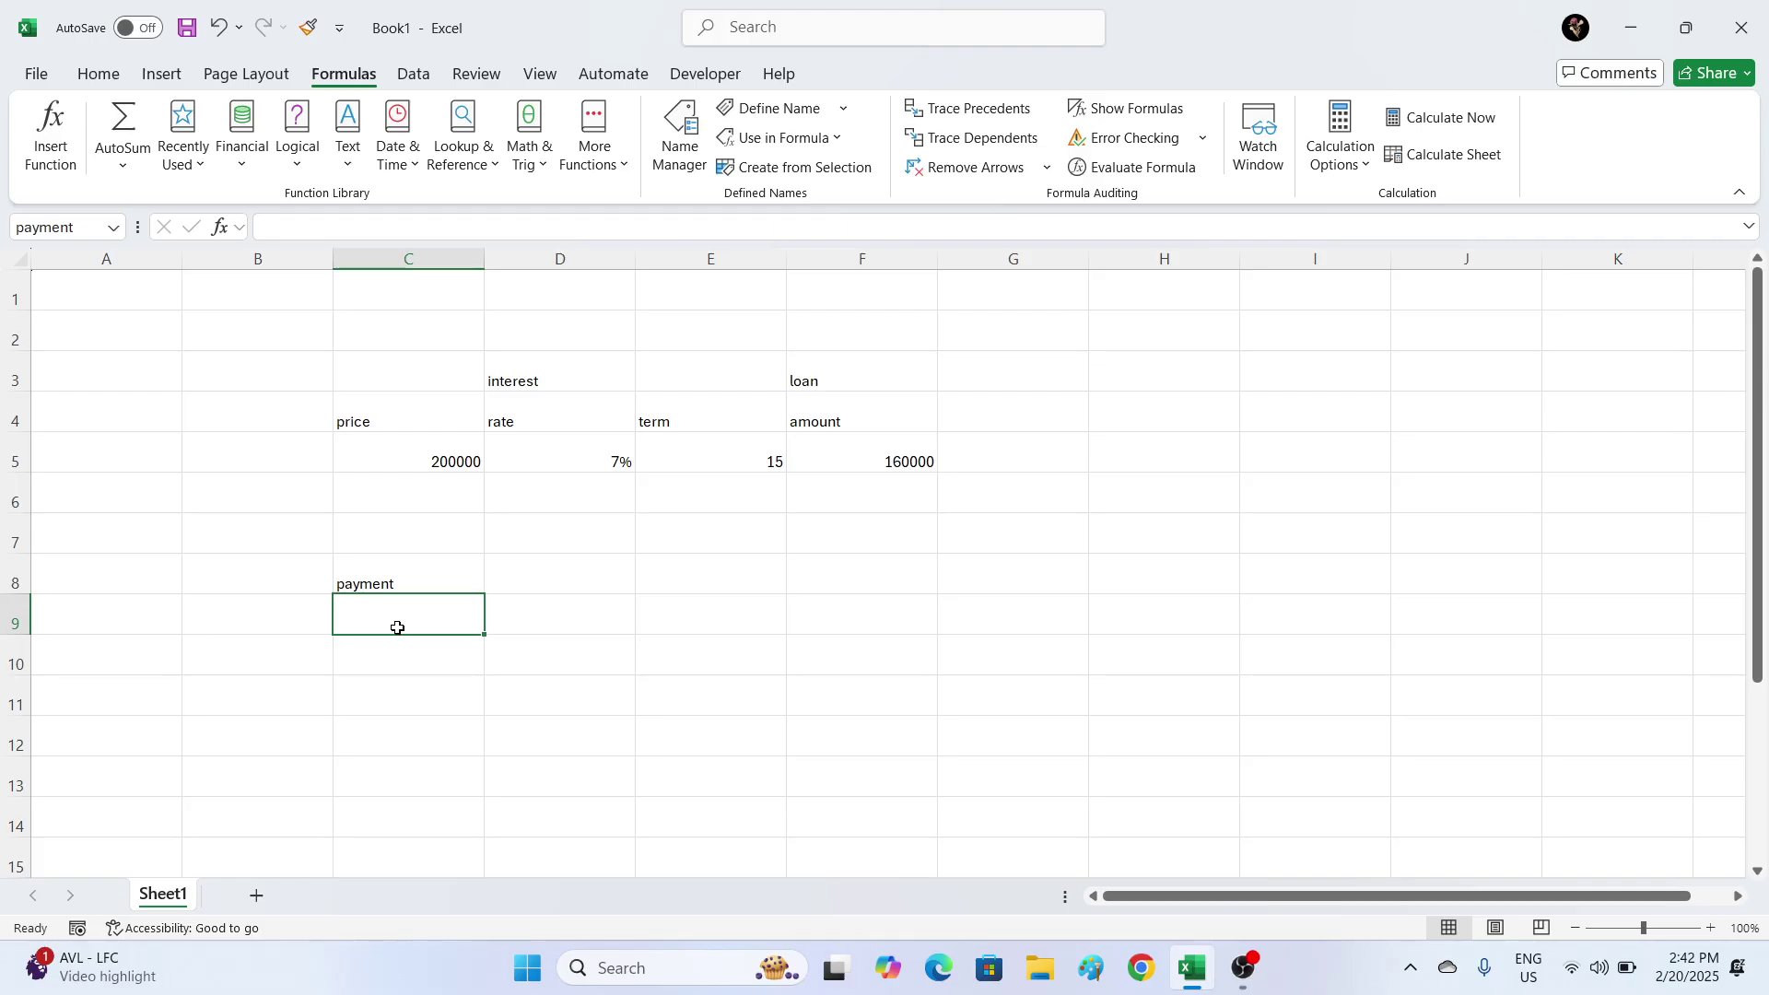
{"action": "type", "text": "="}
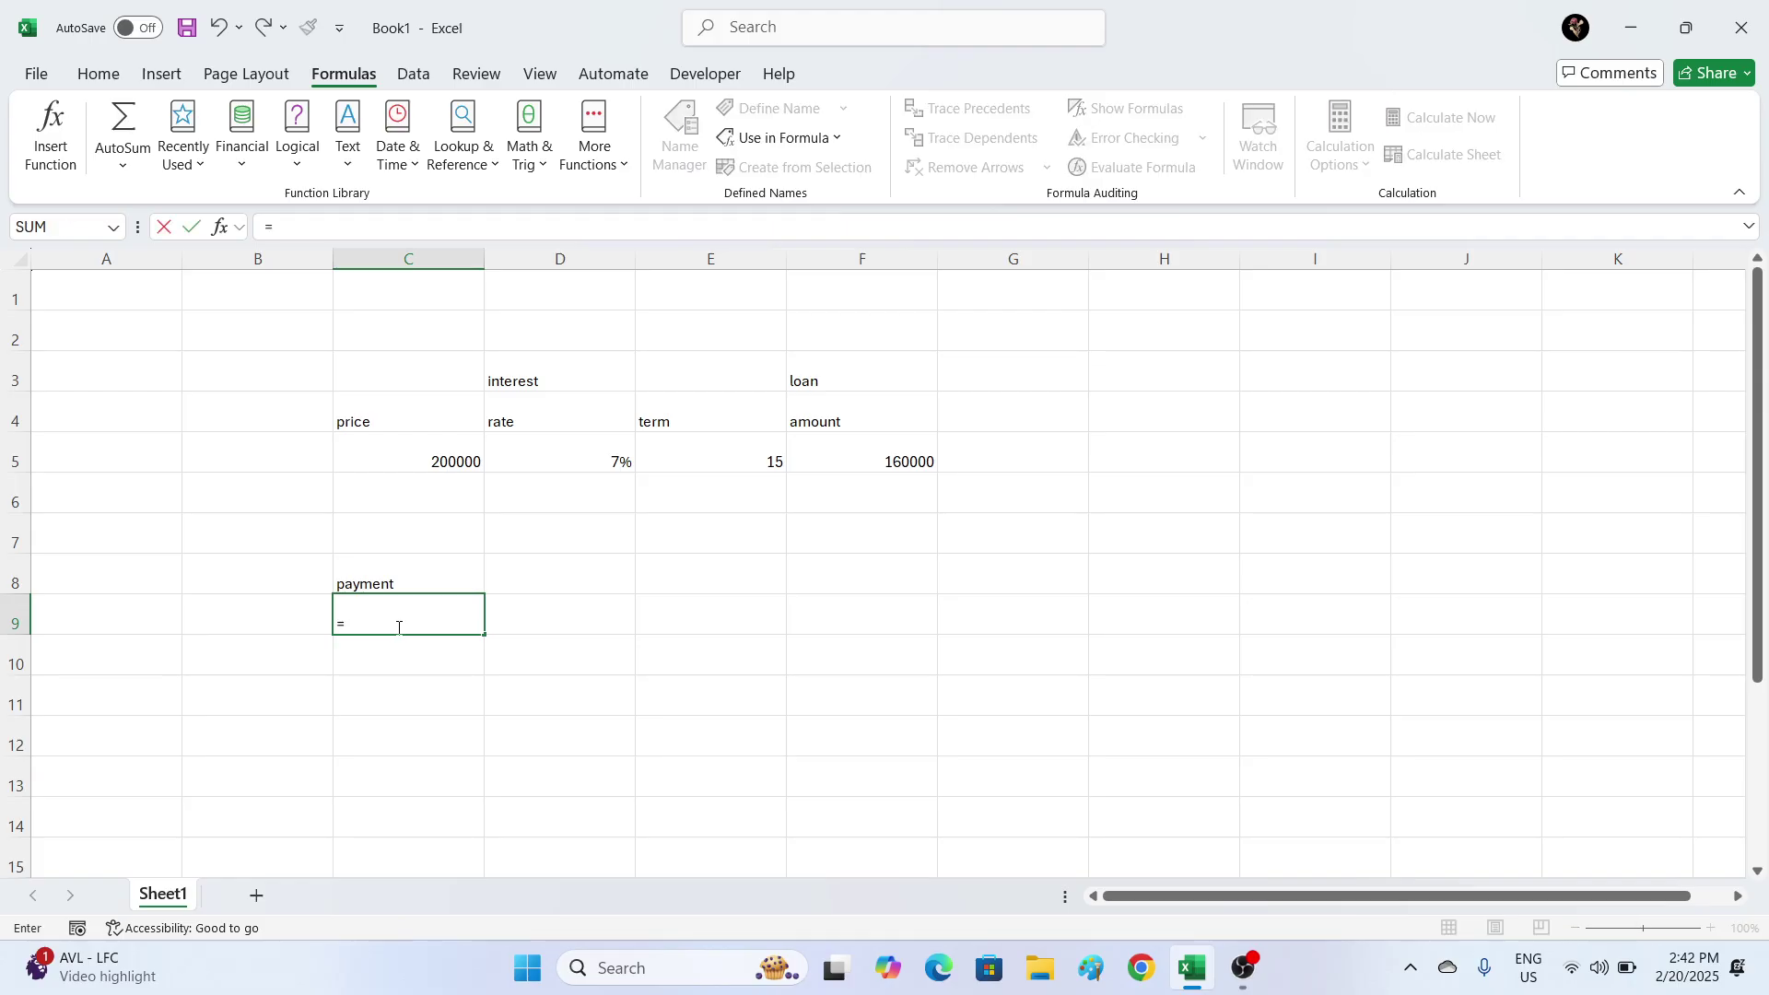
{"action": "type", "text": "pmt"}
{"action": "key", "text": "Tab"}
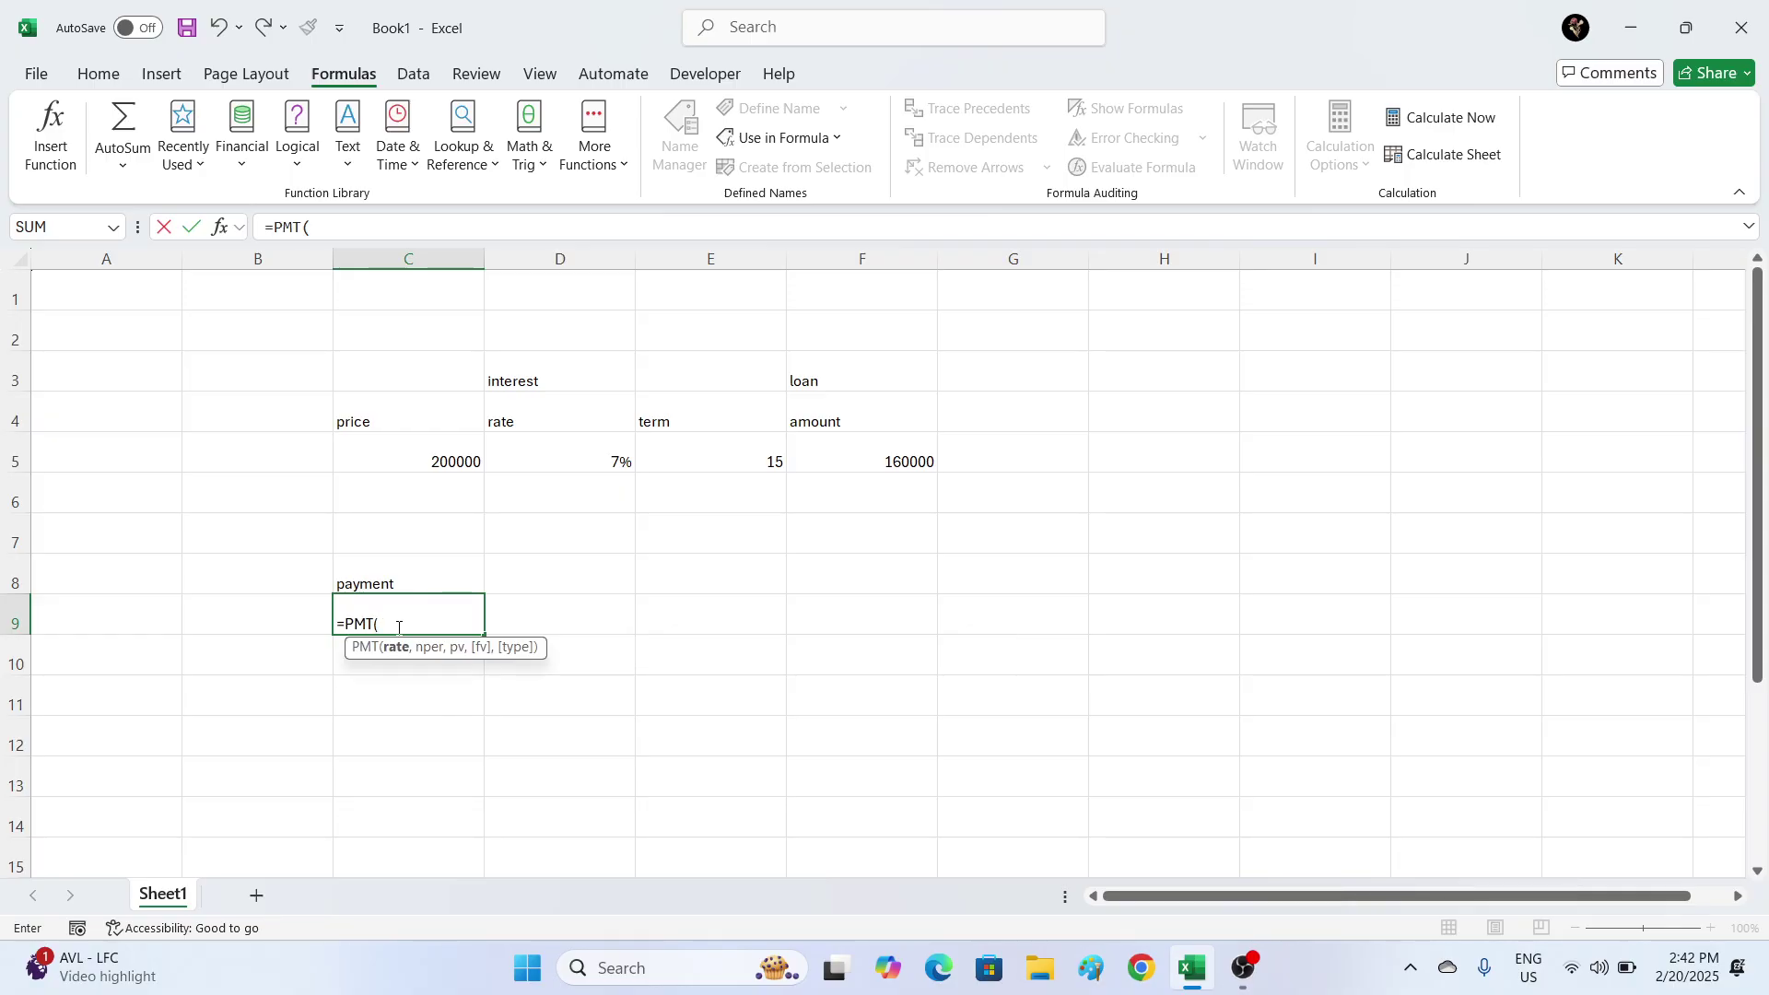
{"action": "left_click", "coordinate": [544, 460]}
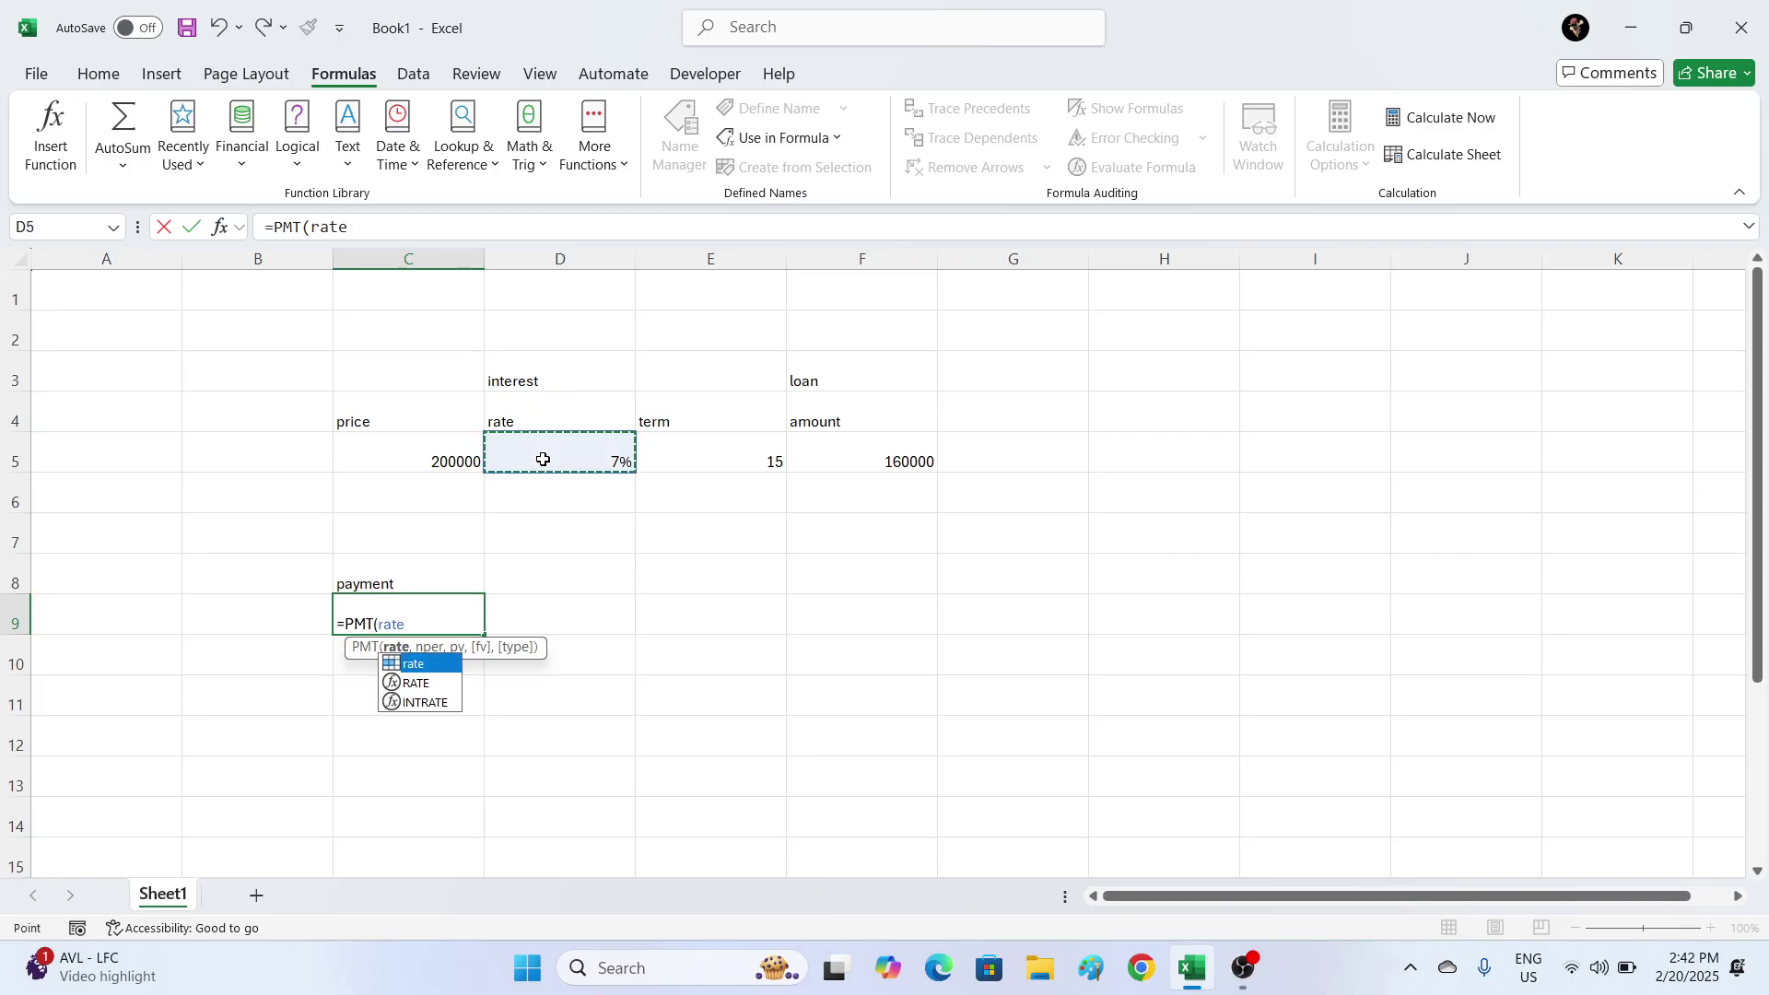
{"action": "type", "text": "/12"}
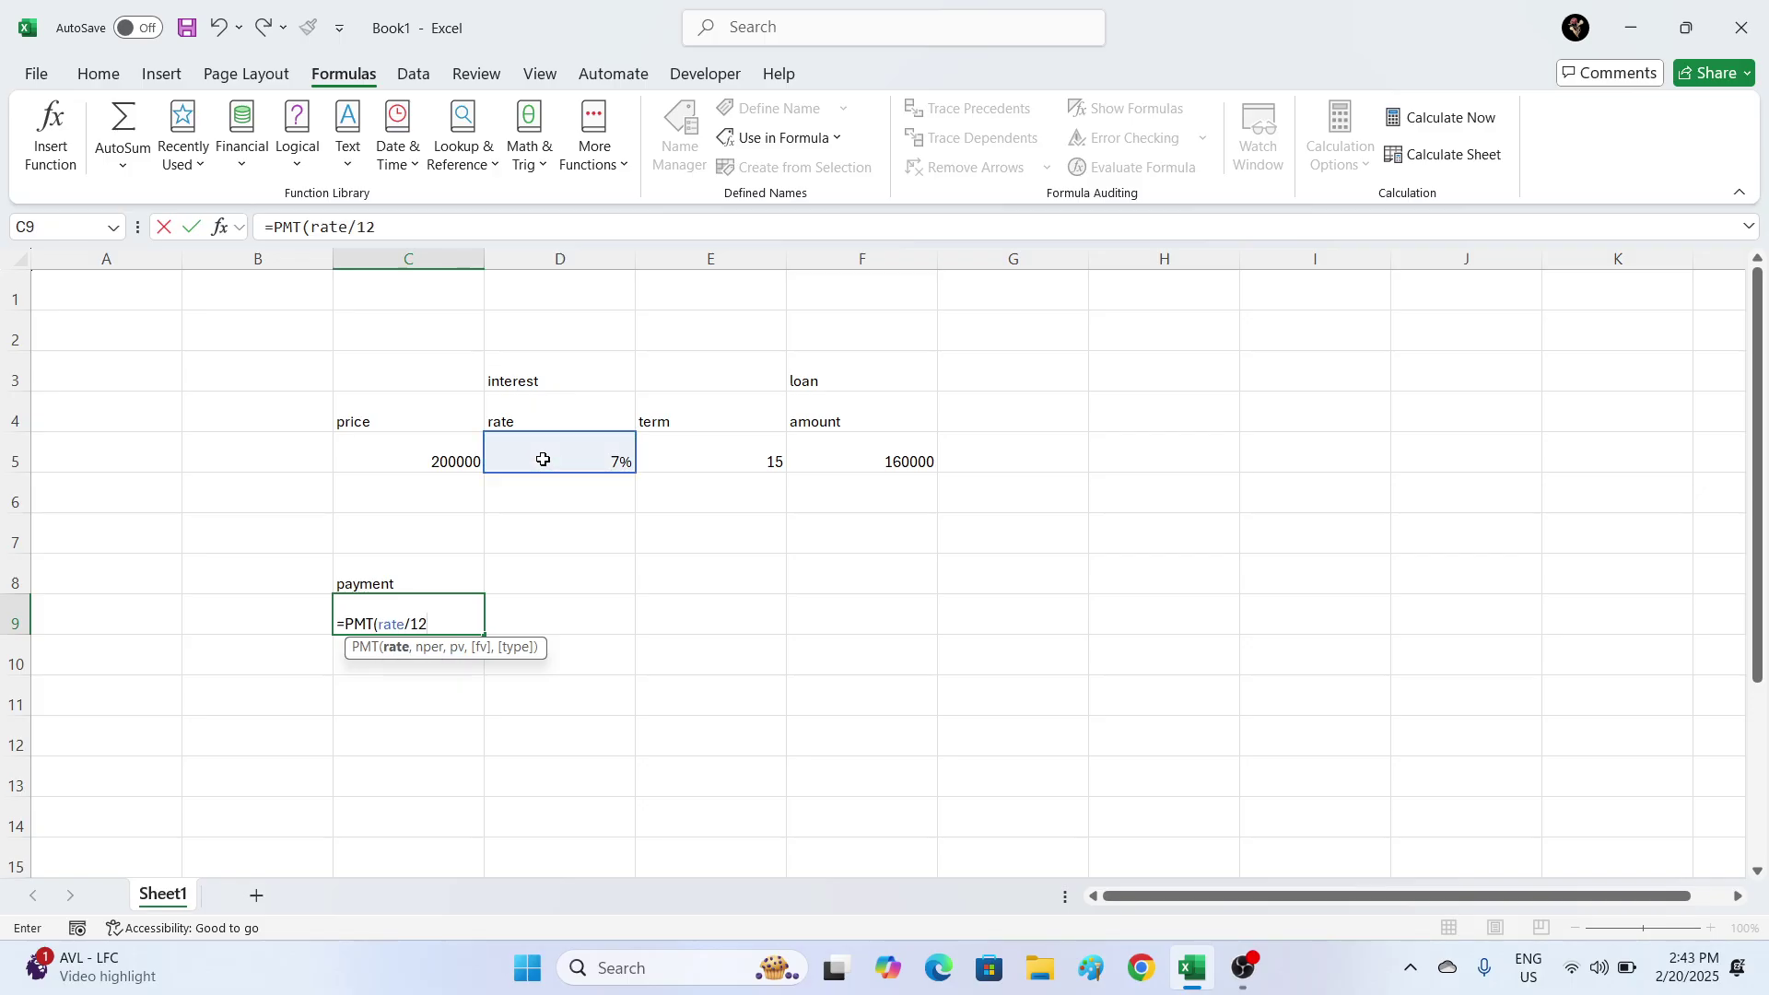
- Complete the PMT formula in C9 with term*12 as the number of periods and -amount as the present value
{"action": "type", "text": ","}
{"action": "type", "text": "term"}
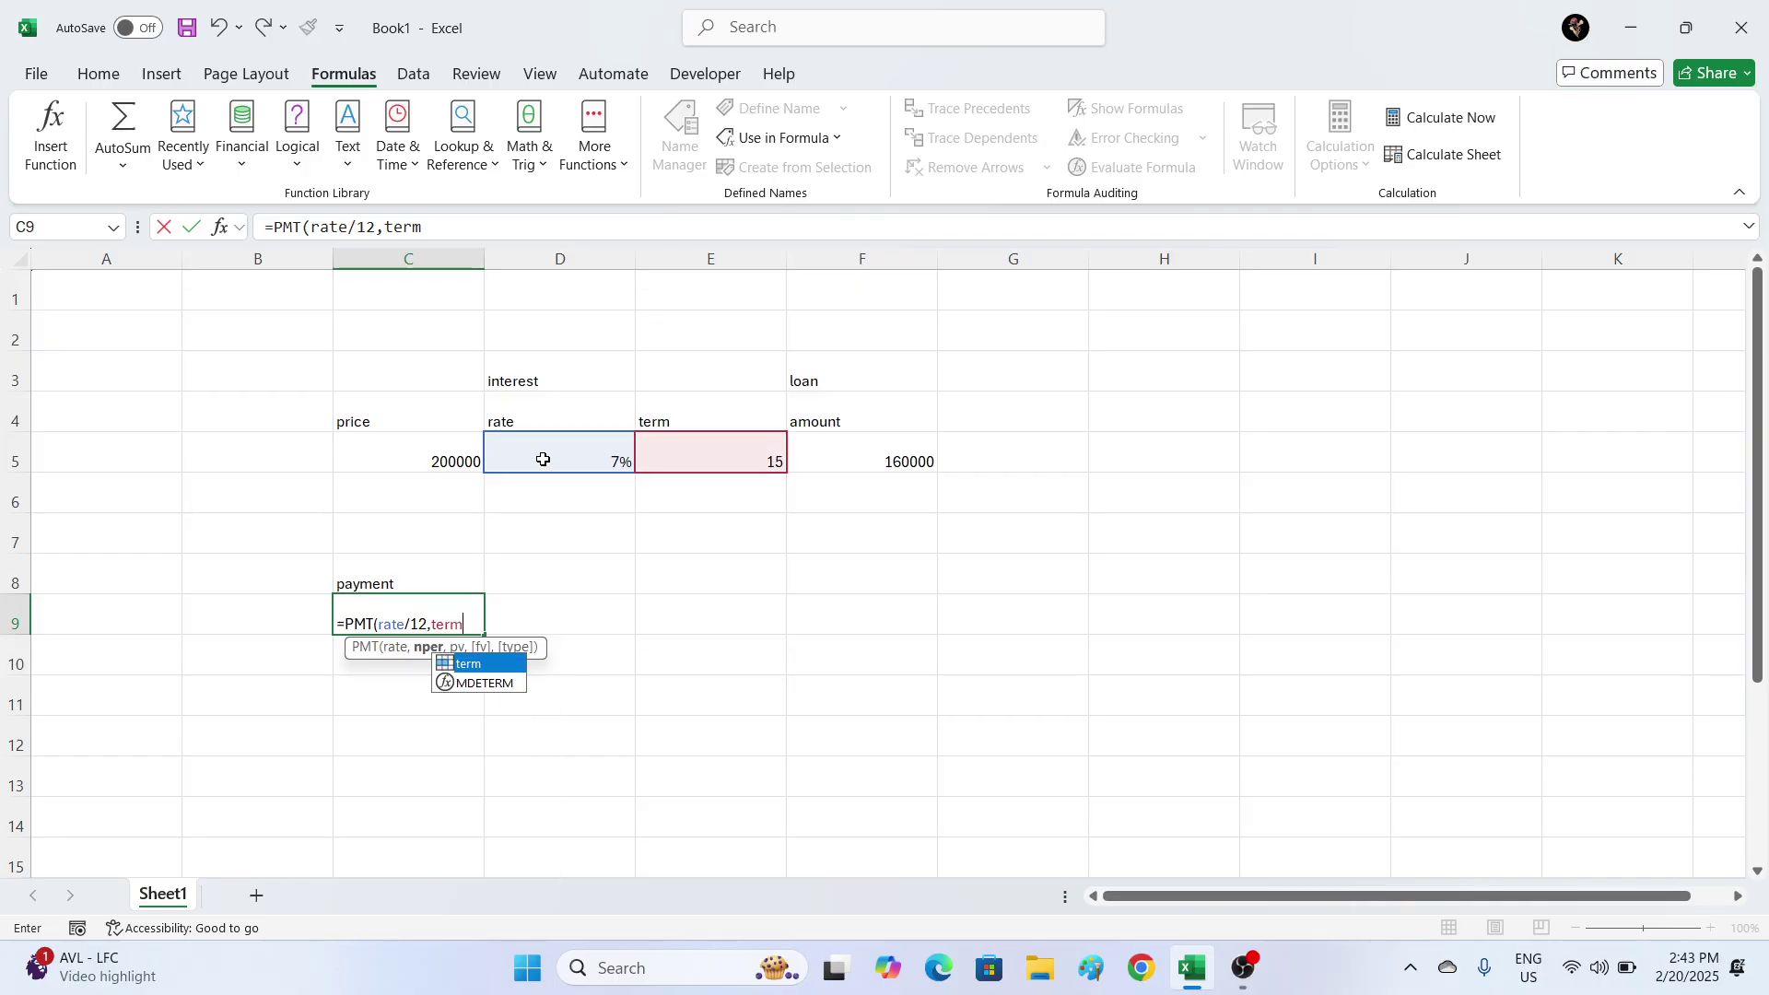
{"action": "type", "text": "*12"}
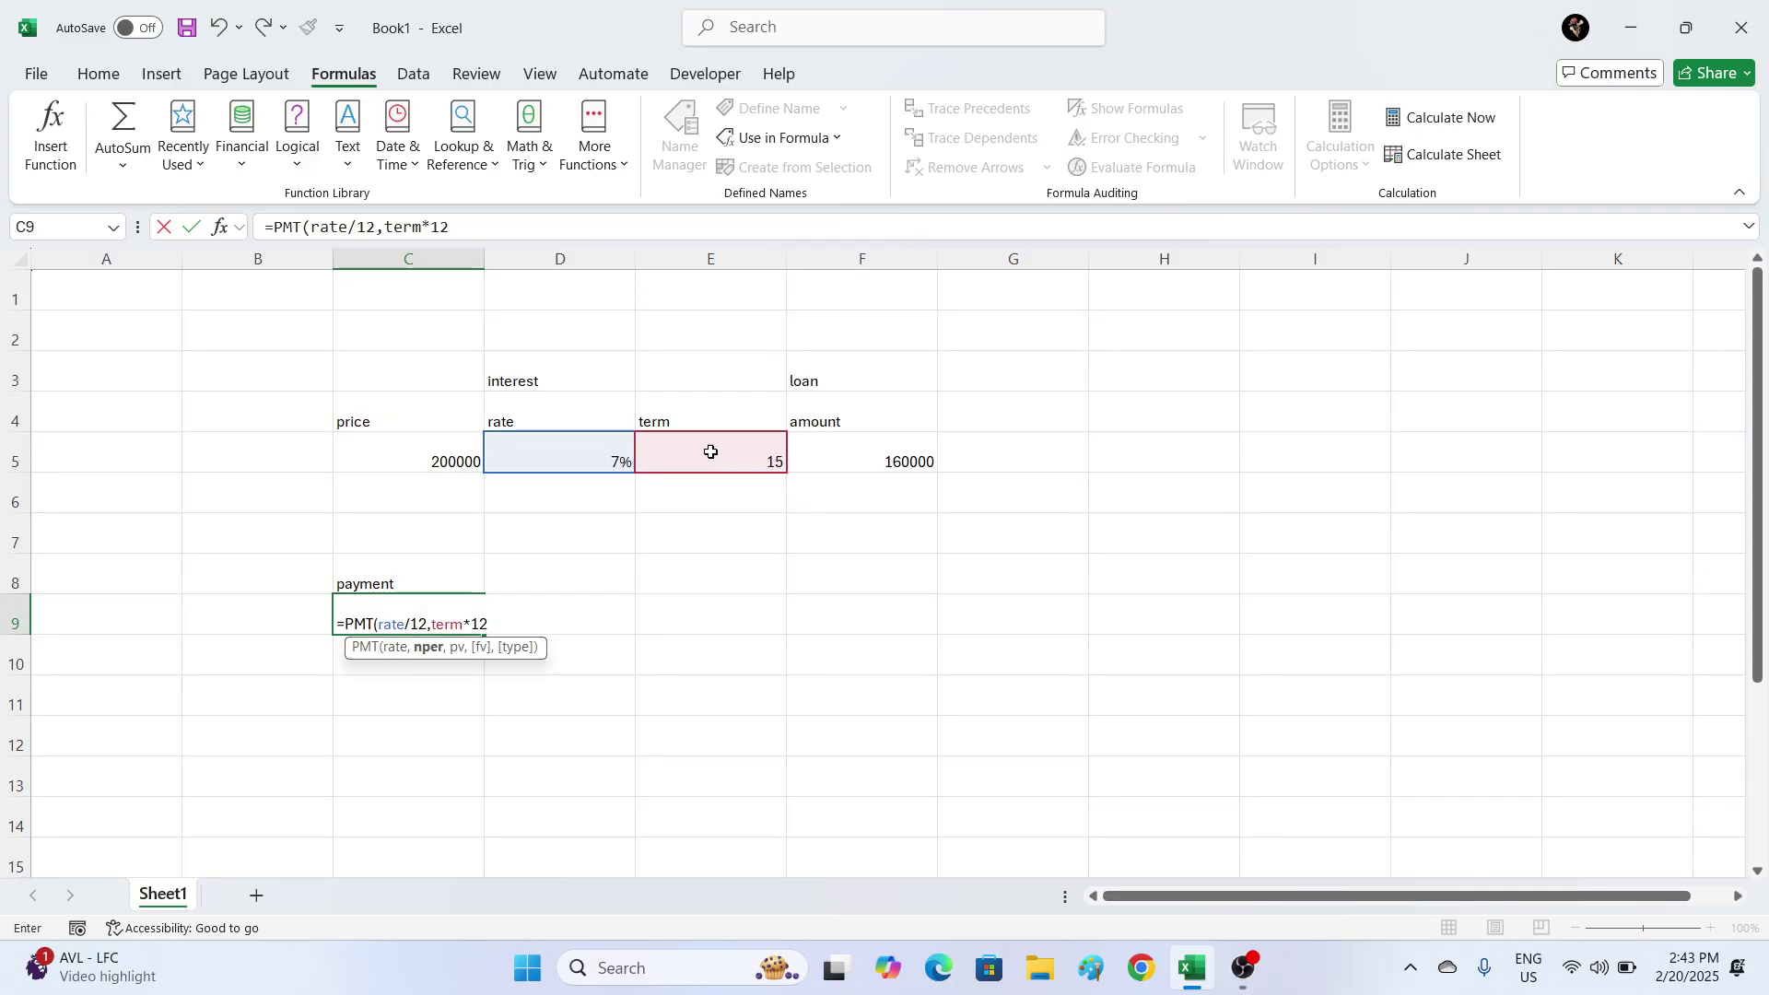
{"action": "type", "text": ","}
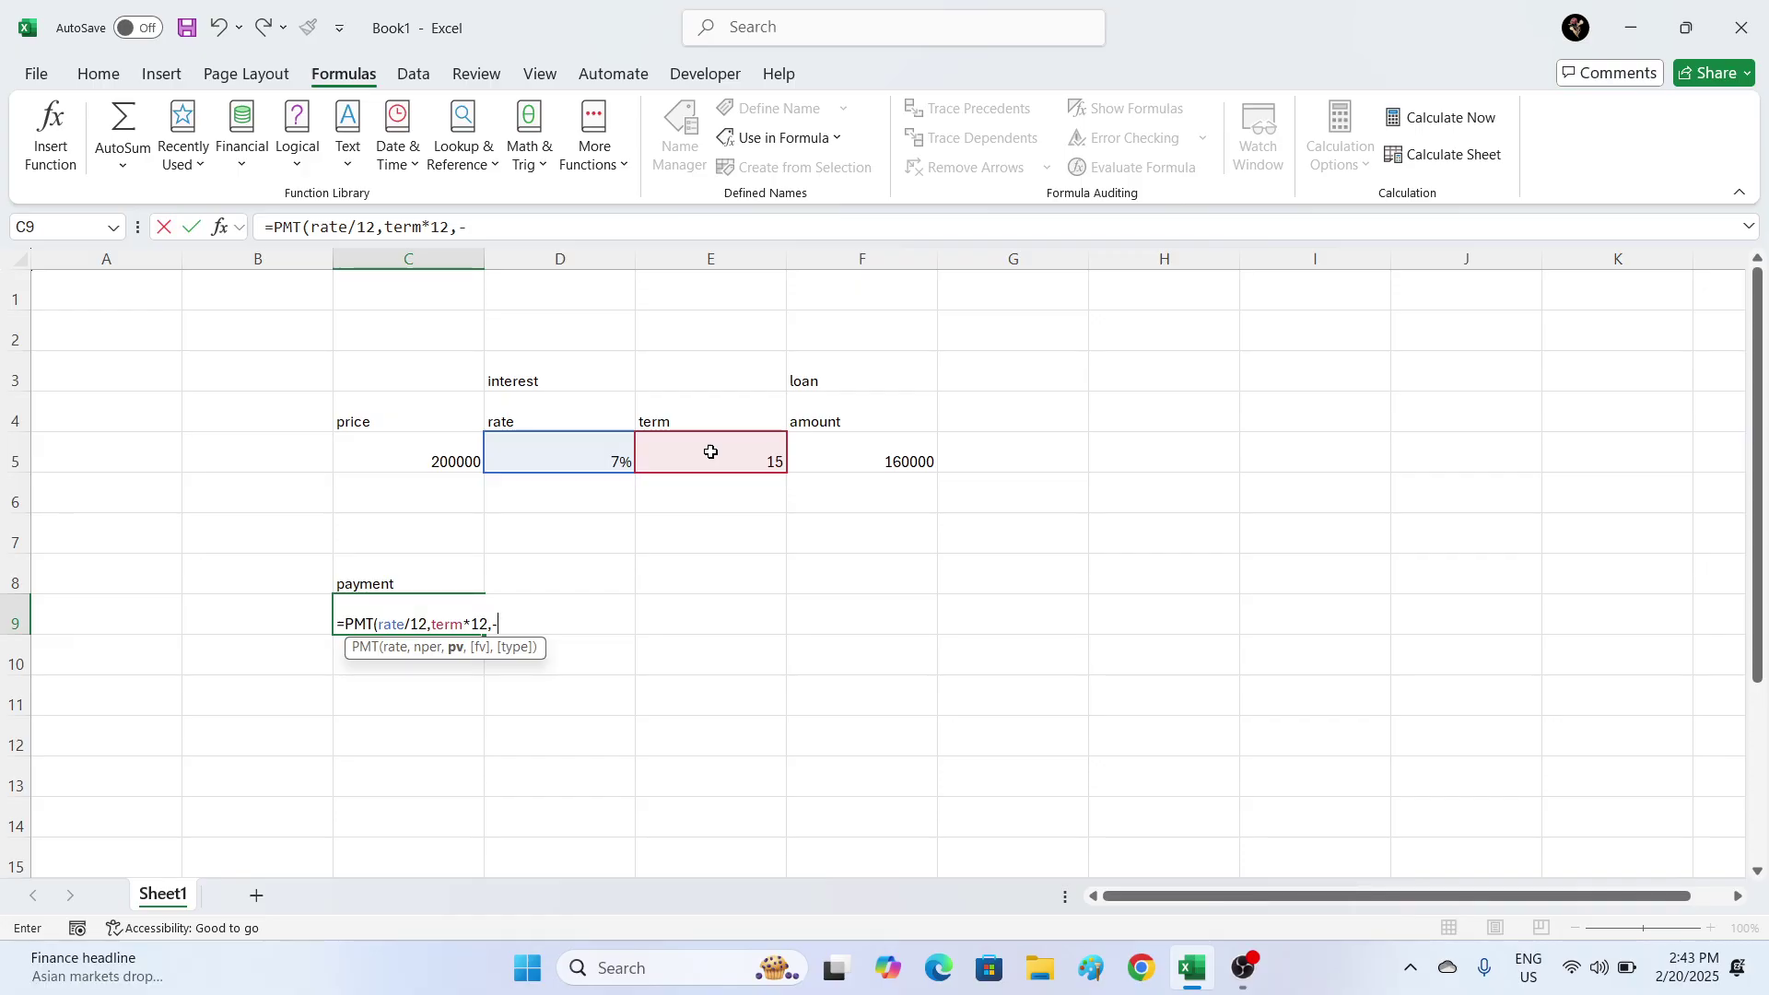
{"action": "type", "text": "-"}
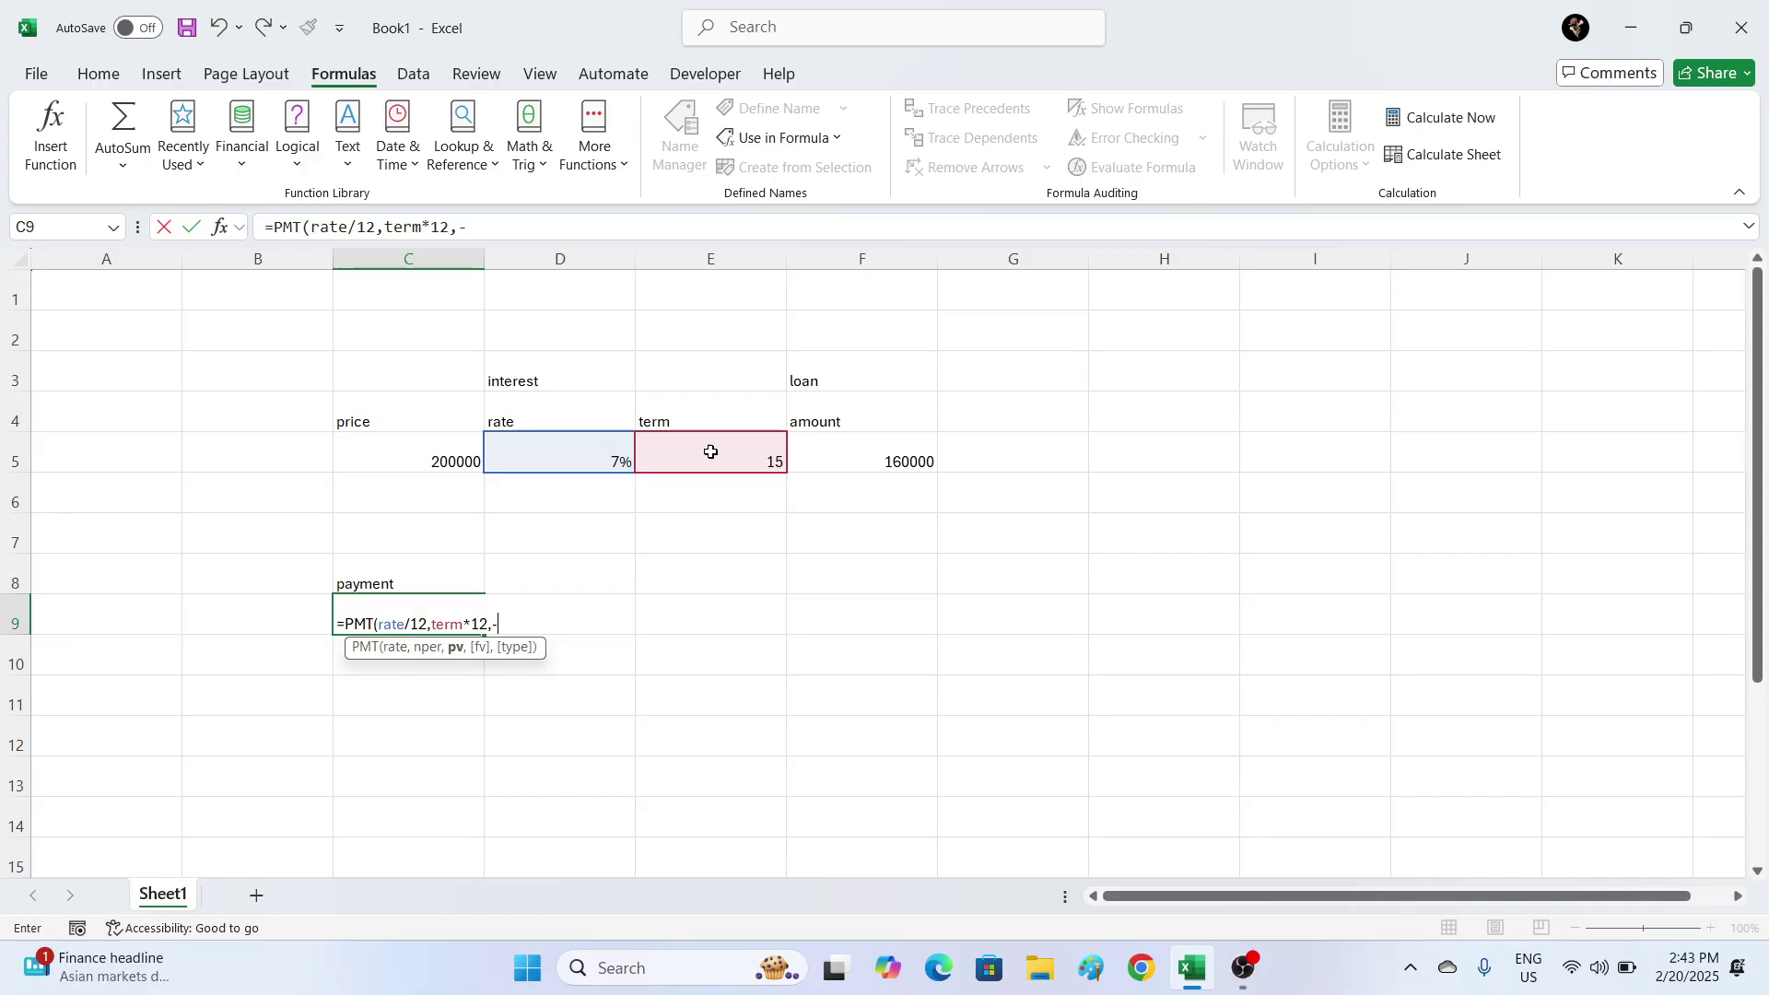
{"action": "type", "text": "amount"}
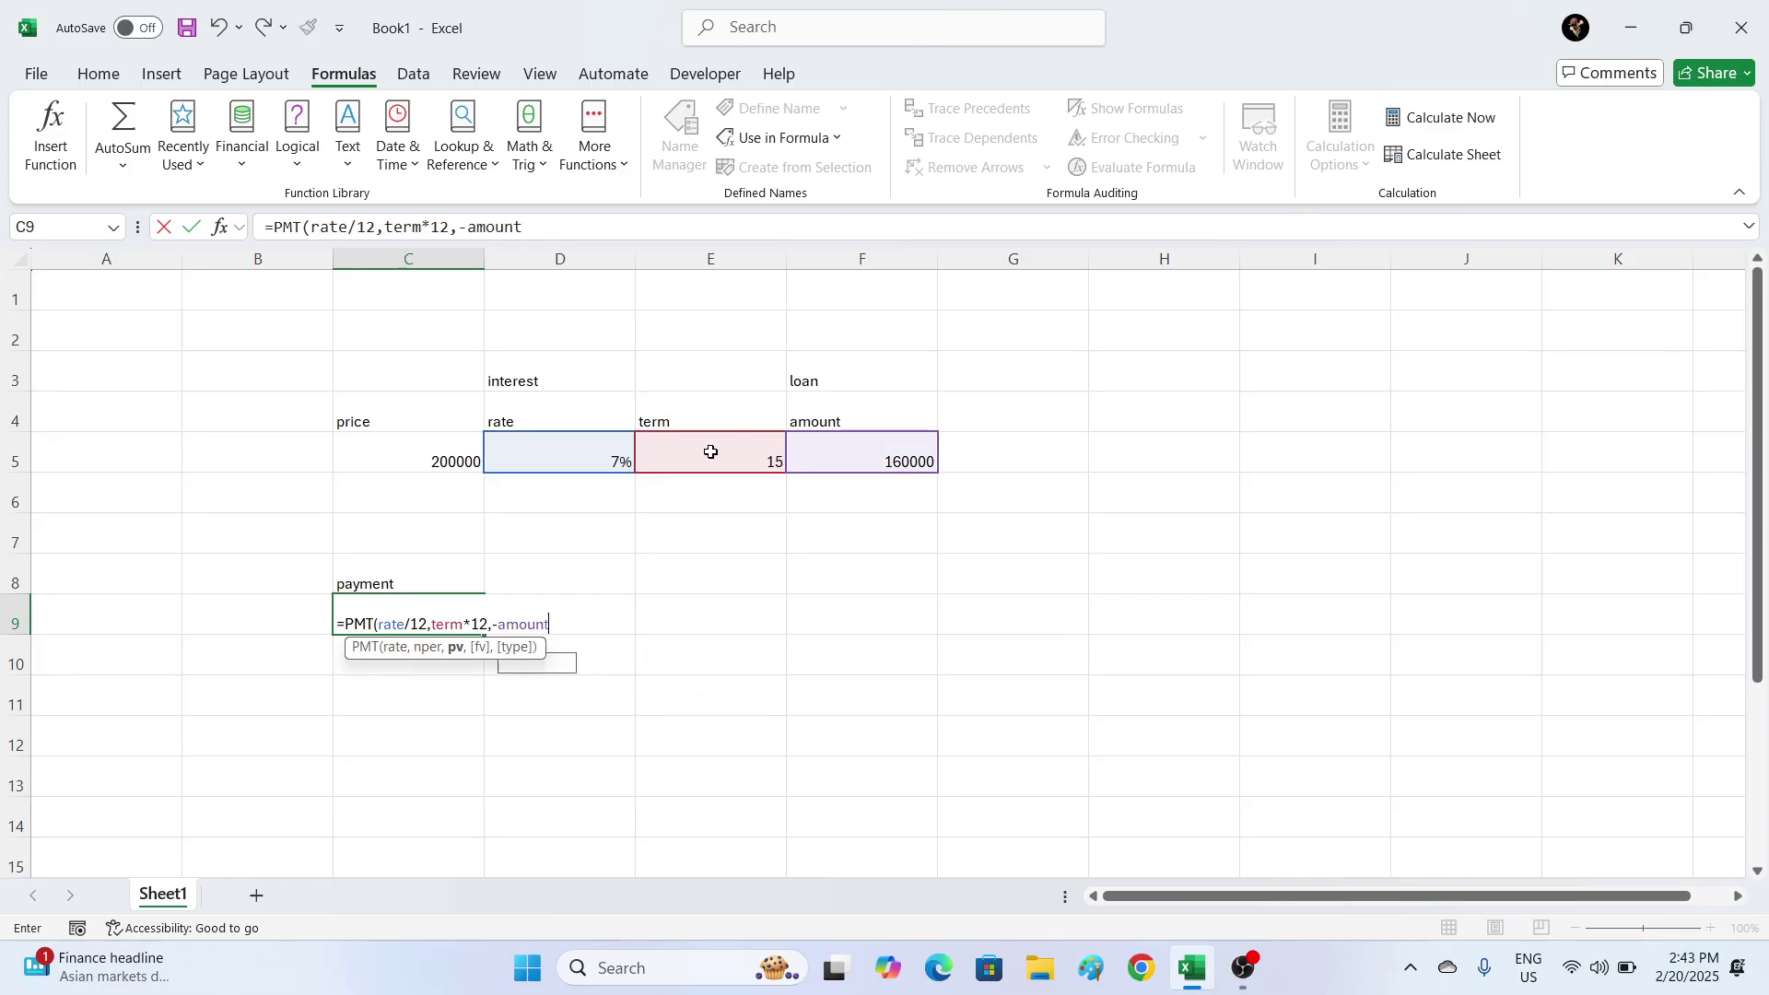
{"action": "type", "text": ")"}
{"action": "key", "text": "Return"}
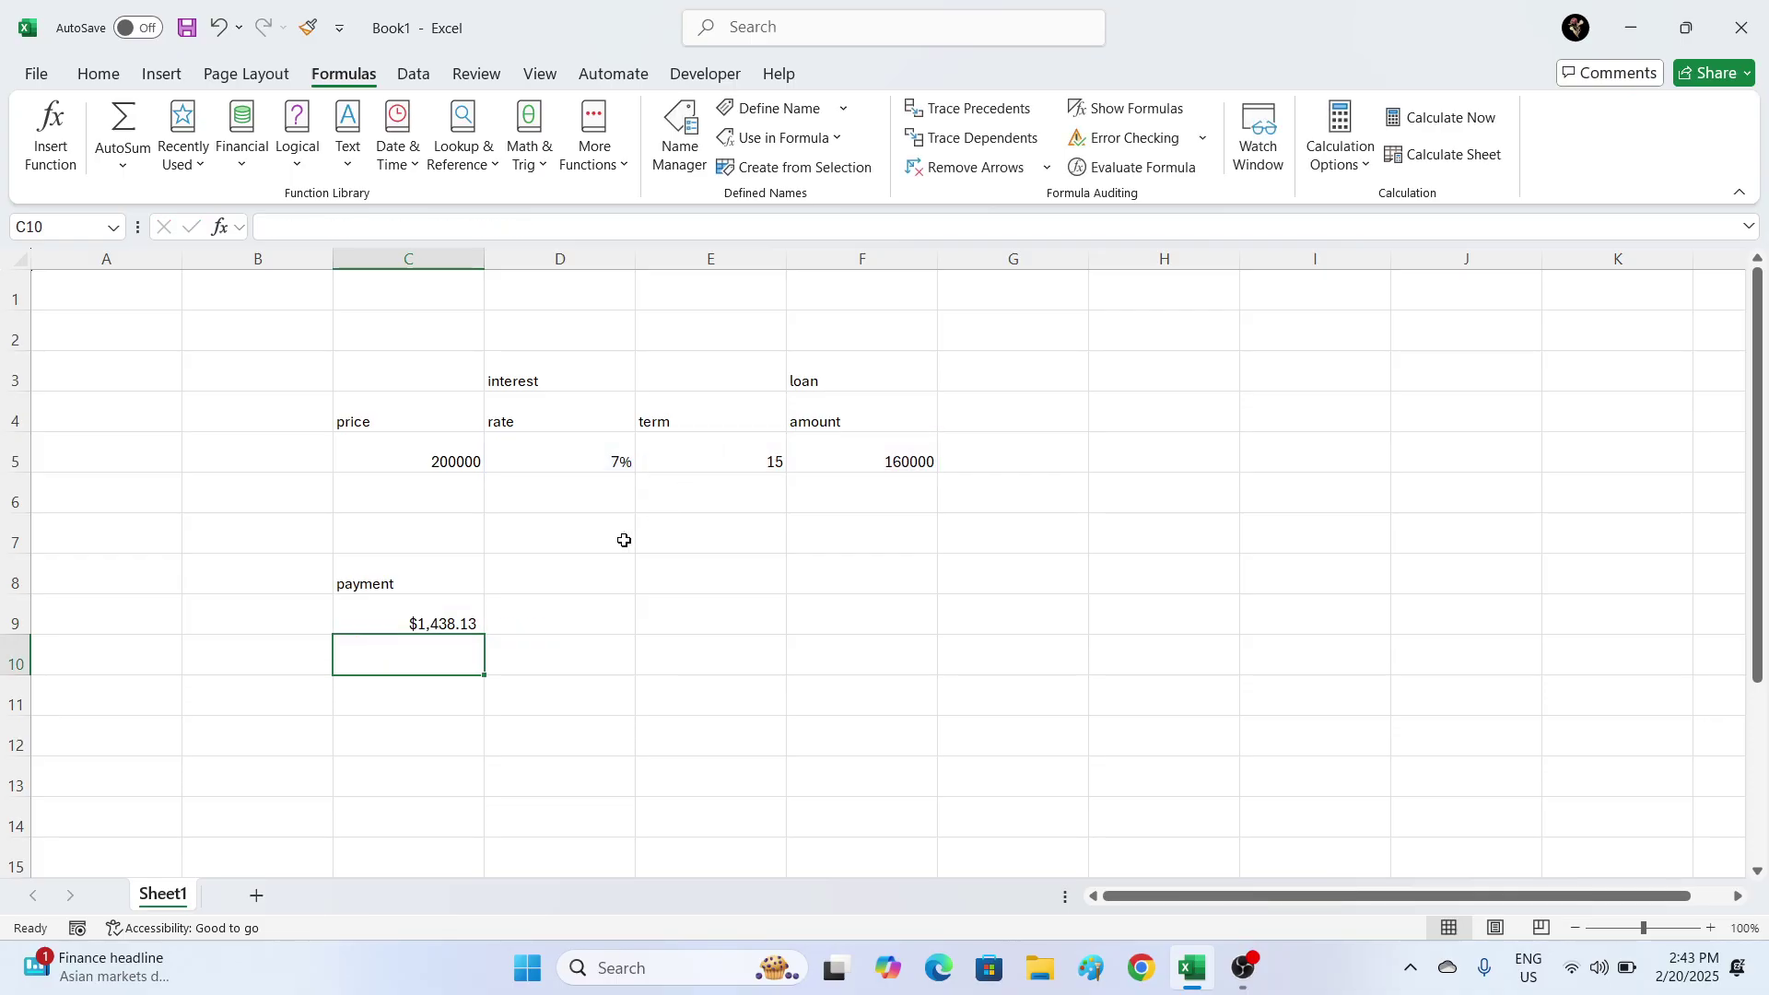
{"action": "left_click", "coordinate": [481, 601]}
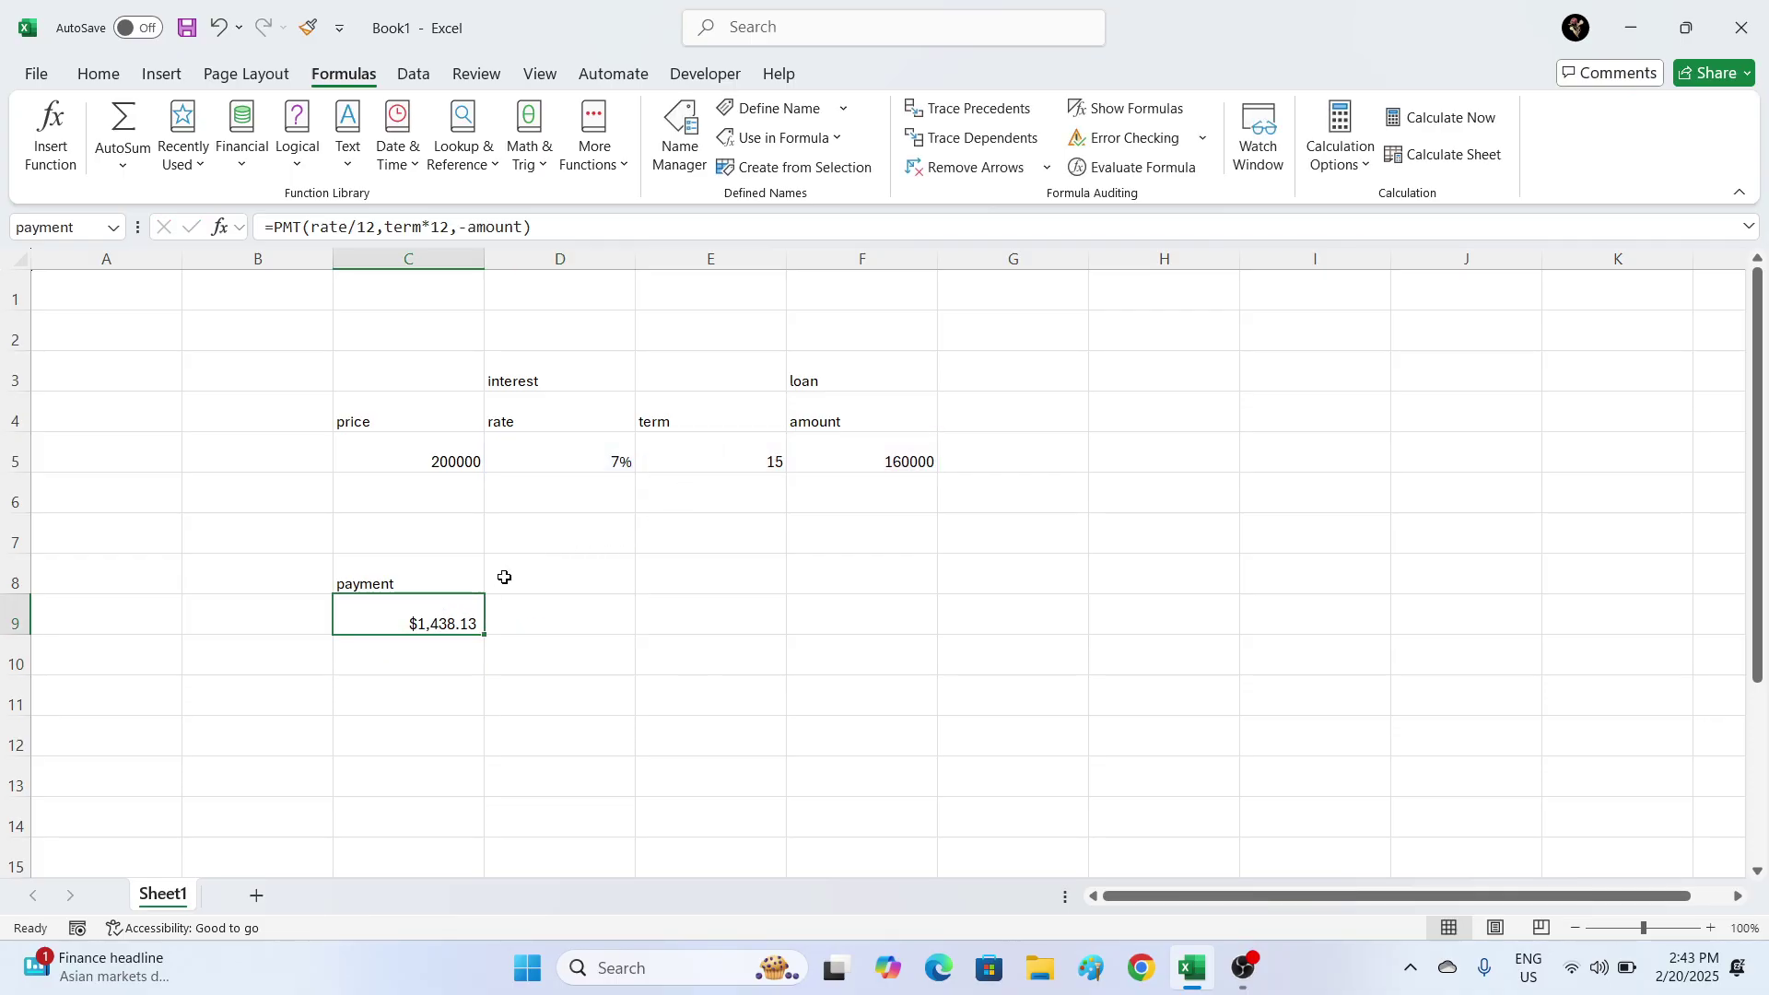
- Format the payment in cell C9 with the English (India) rupee accounting format
{"action": "left_click", "coordinate": [99, 74]}
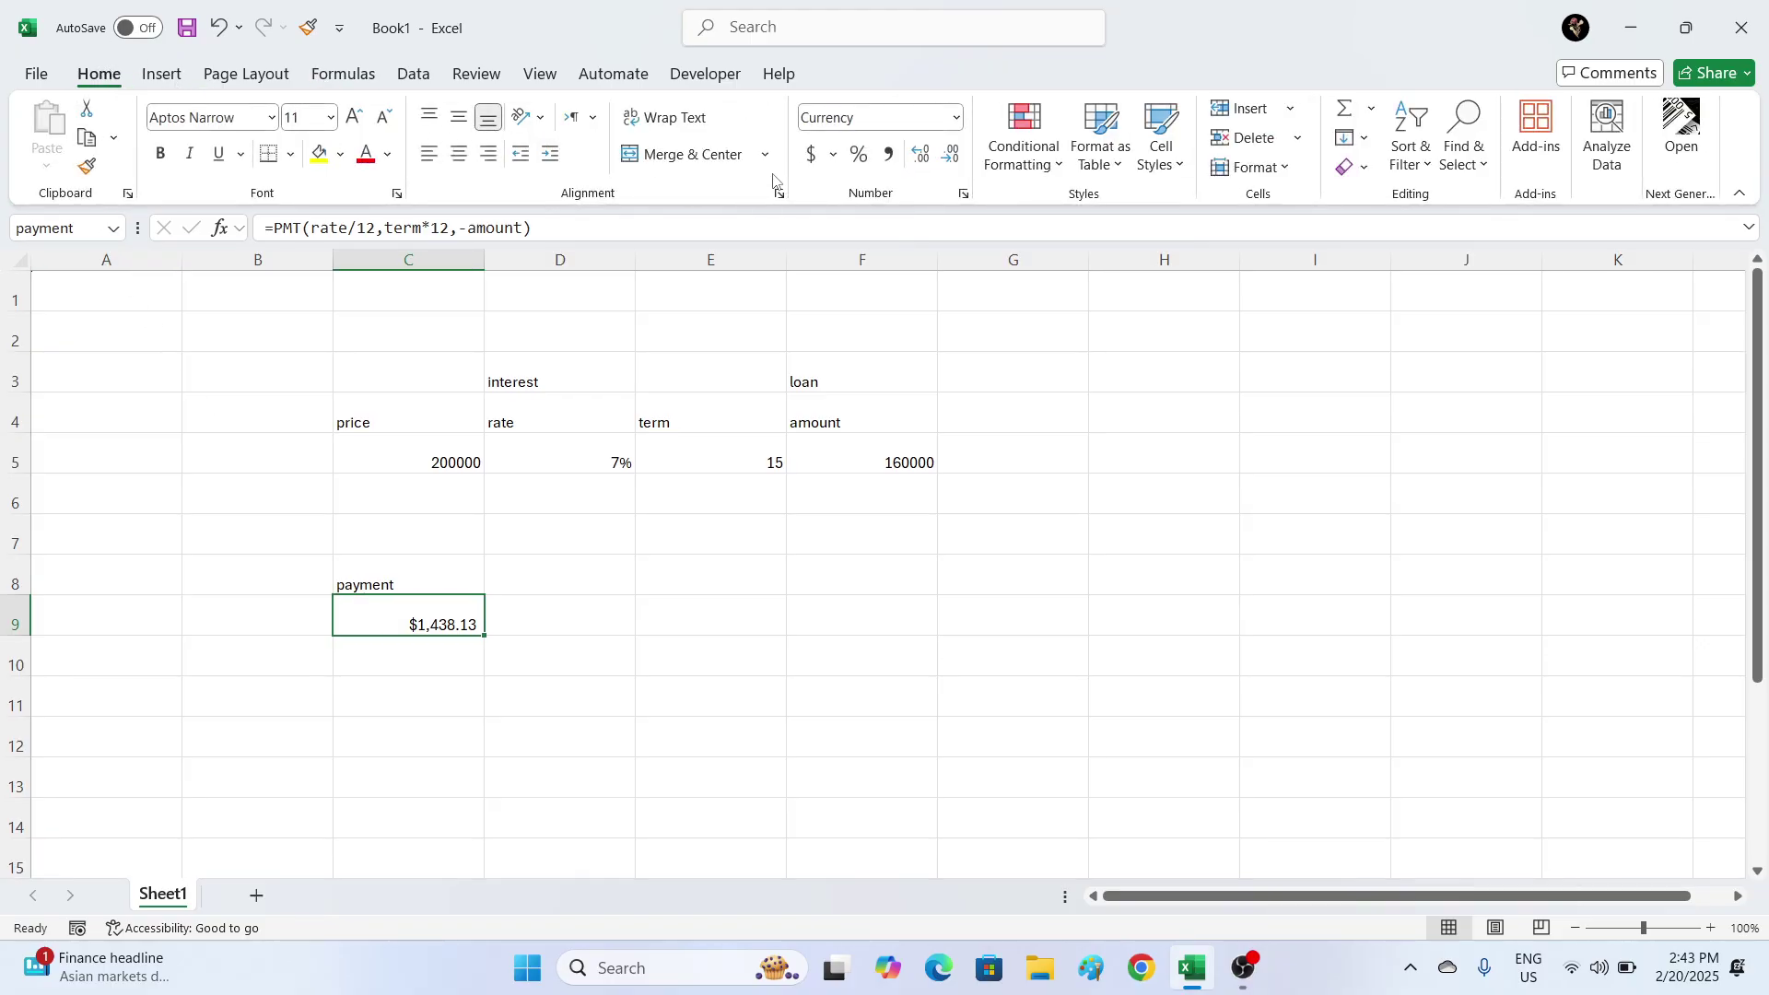
{"action": "left_click", "coordinate": [833, 154]}
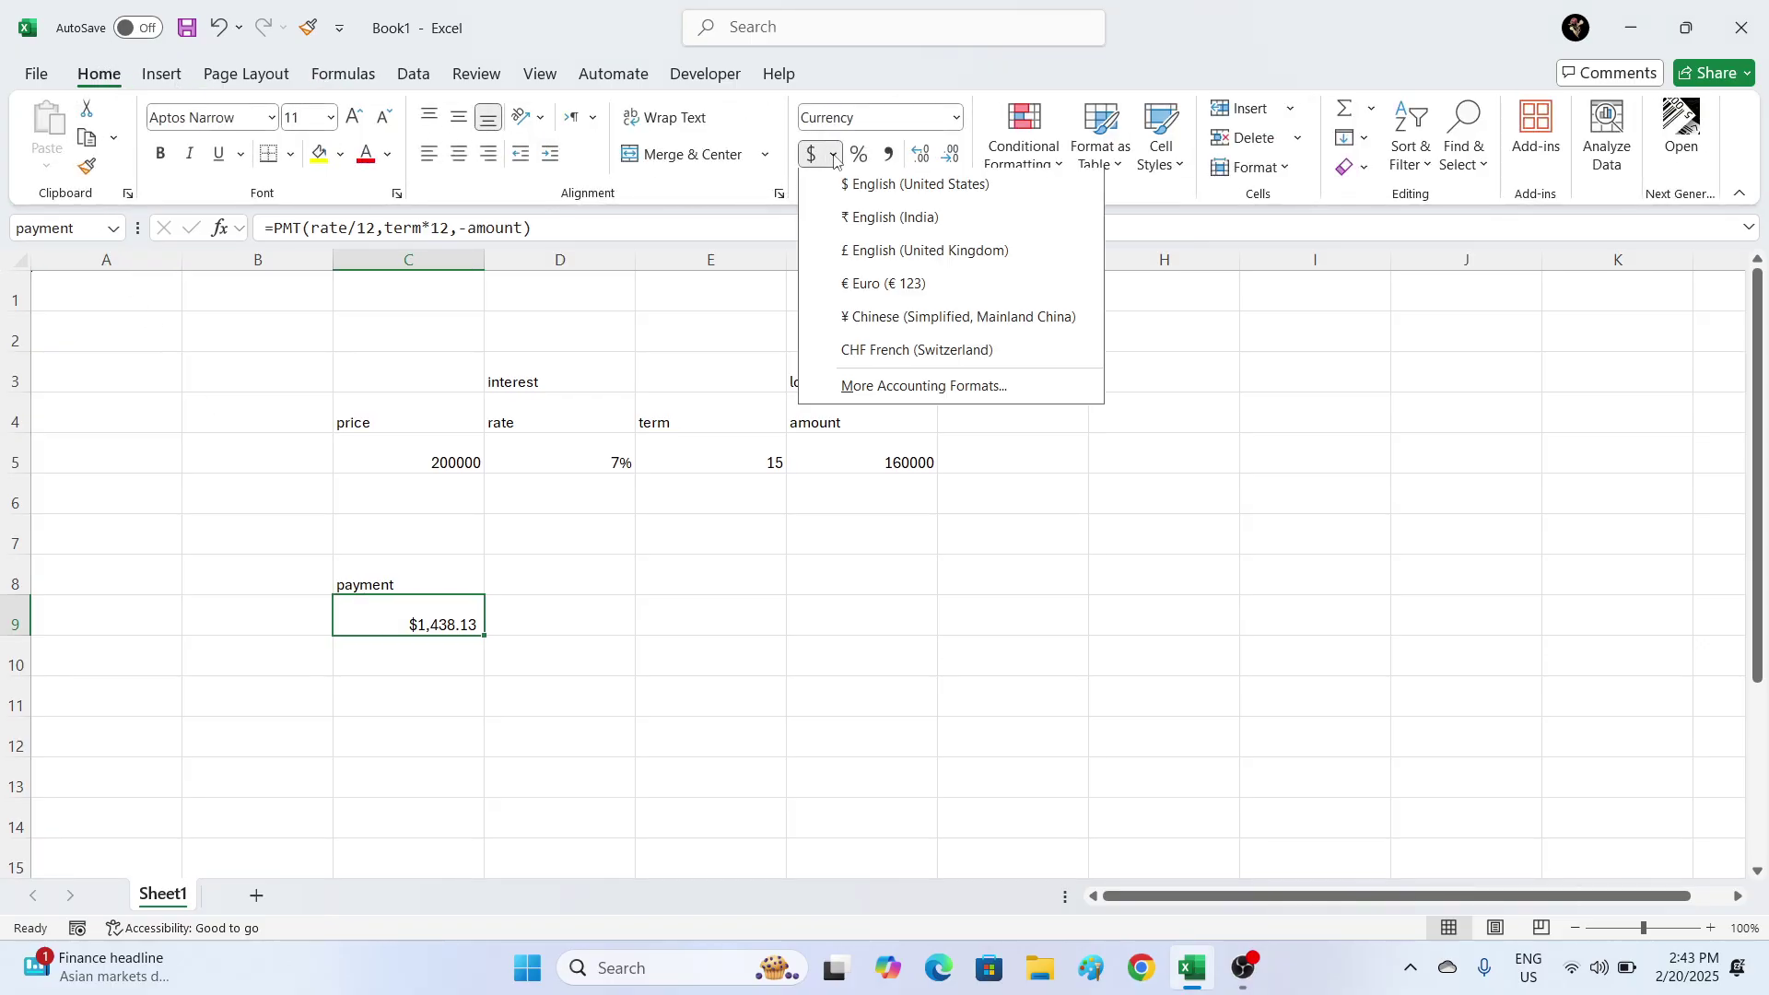
{"action": "left_click", "coordinate": [857, 221]}
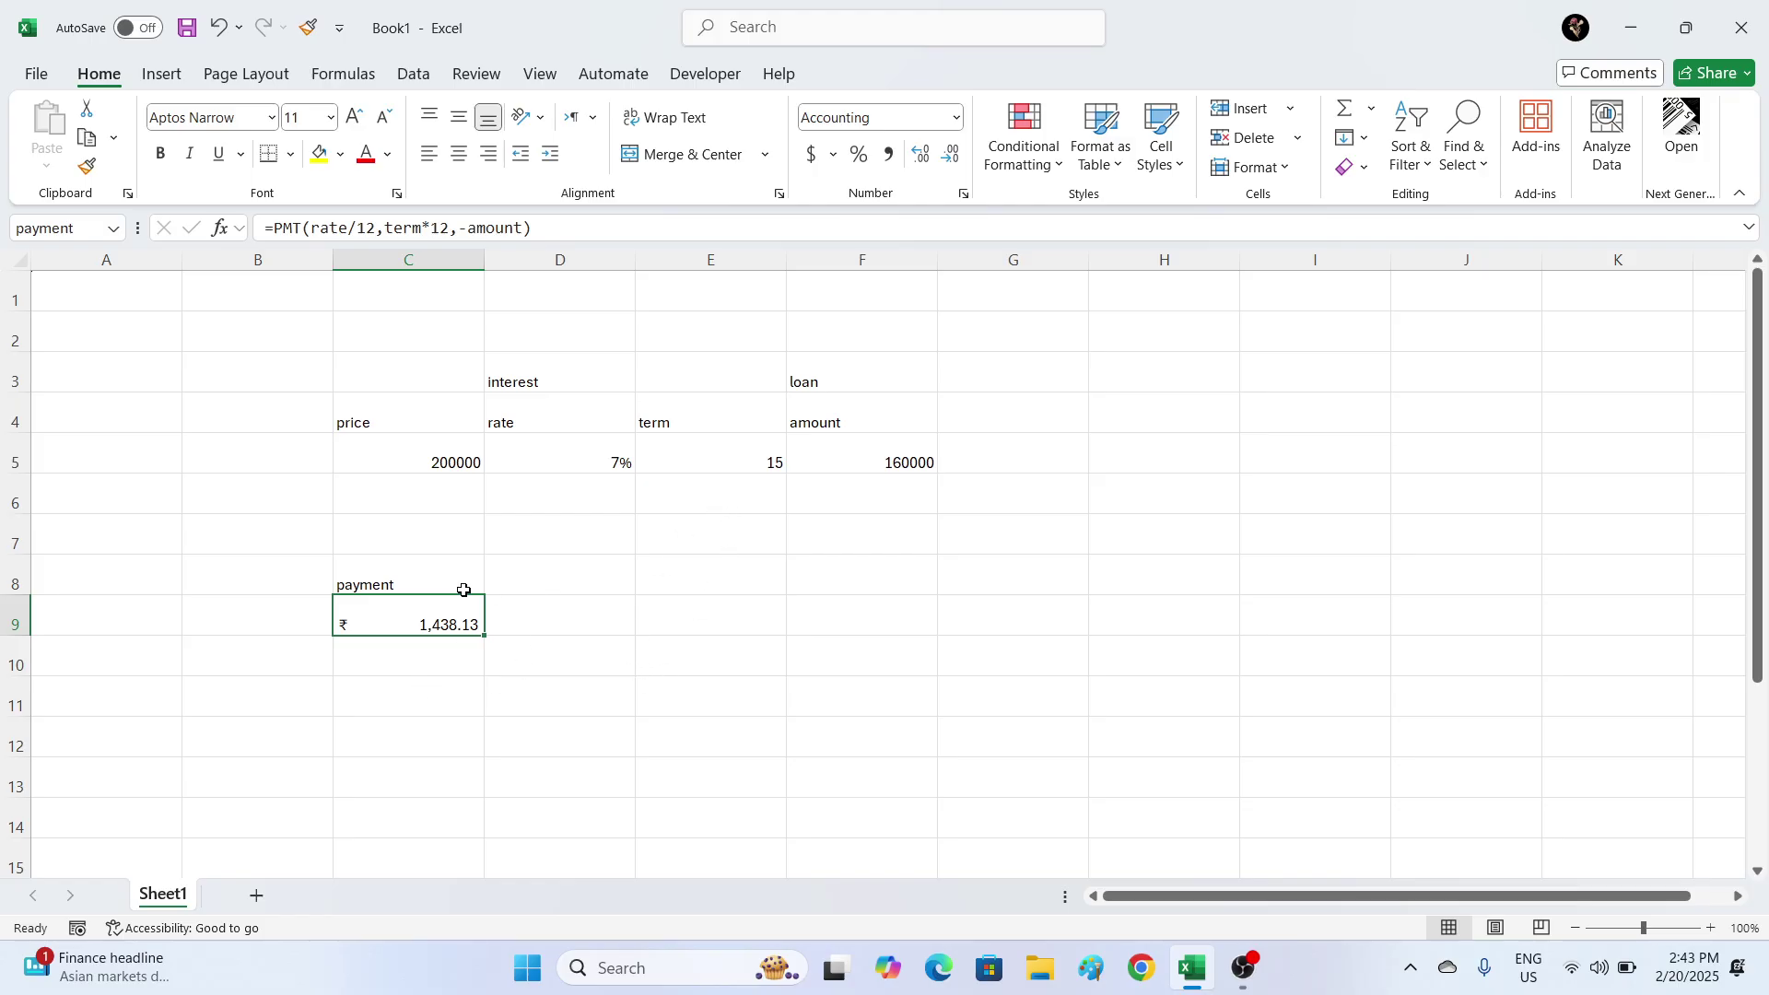
- Set the loan term in cell E5 to 20
{"action": "left_click", "coordinate": [682, 472]}
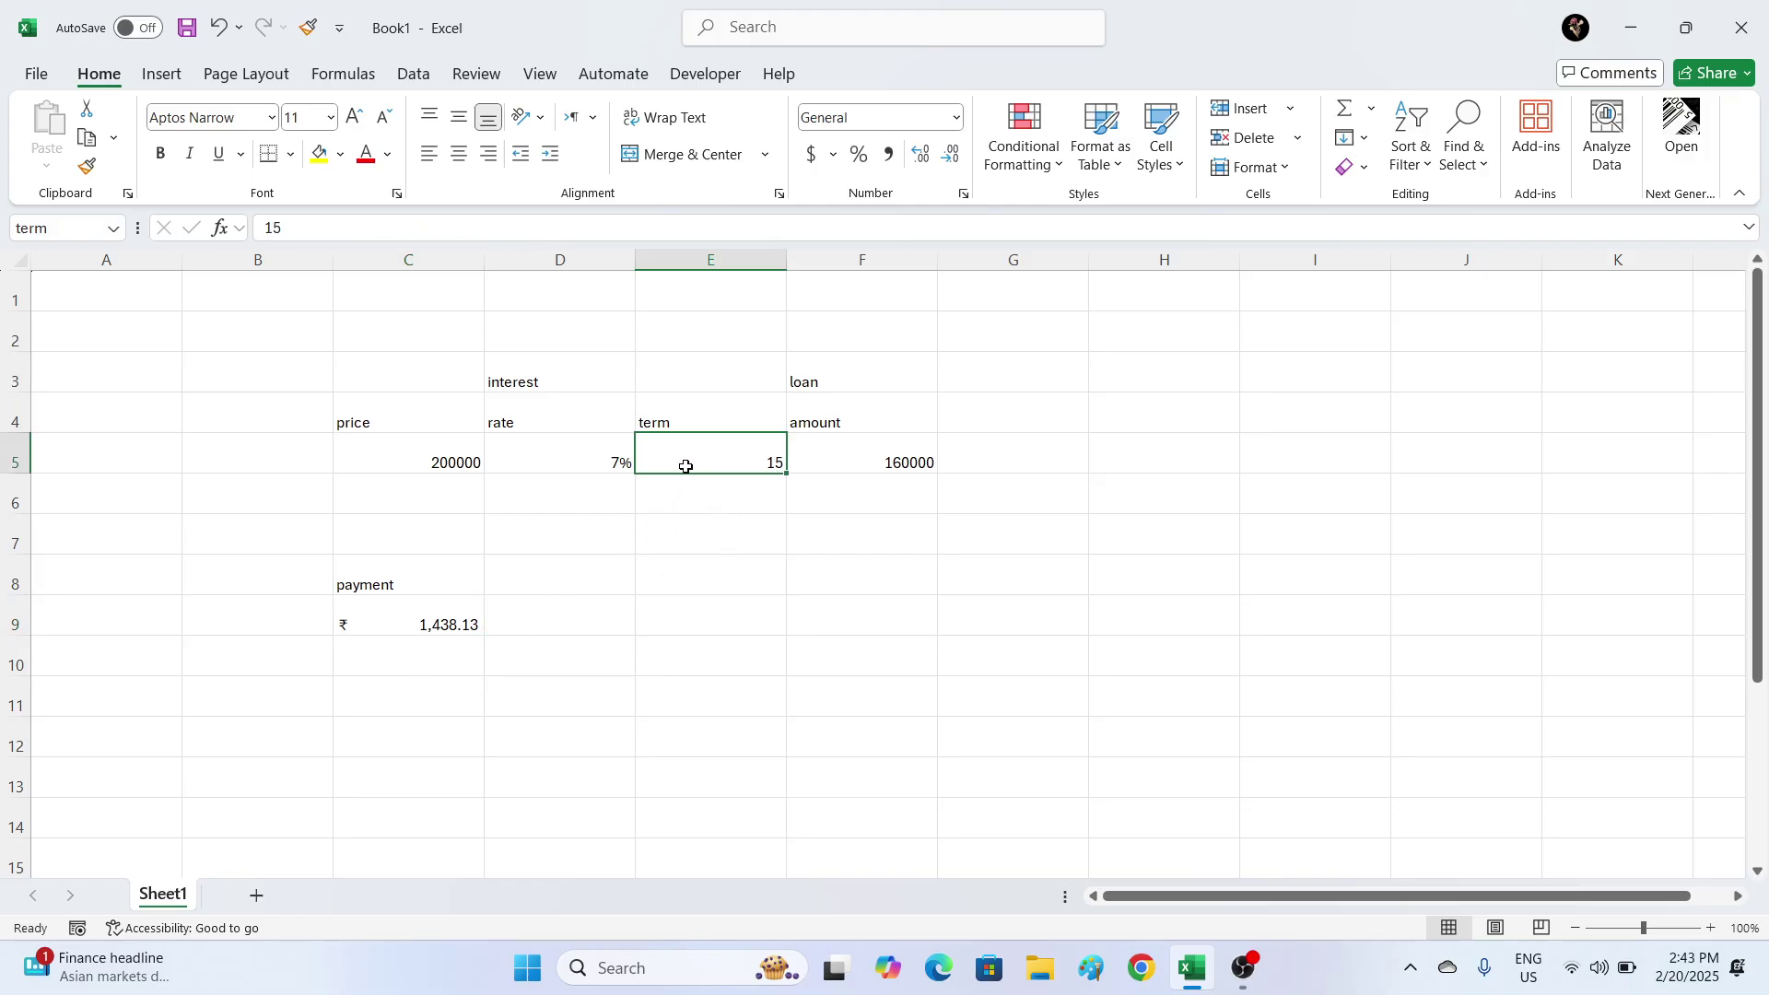
{"action": "type", "text": "20"}
{"action": "key", "text": "Return"}
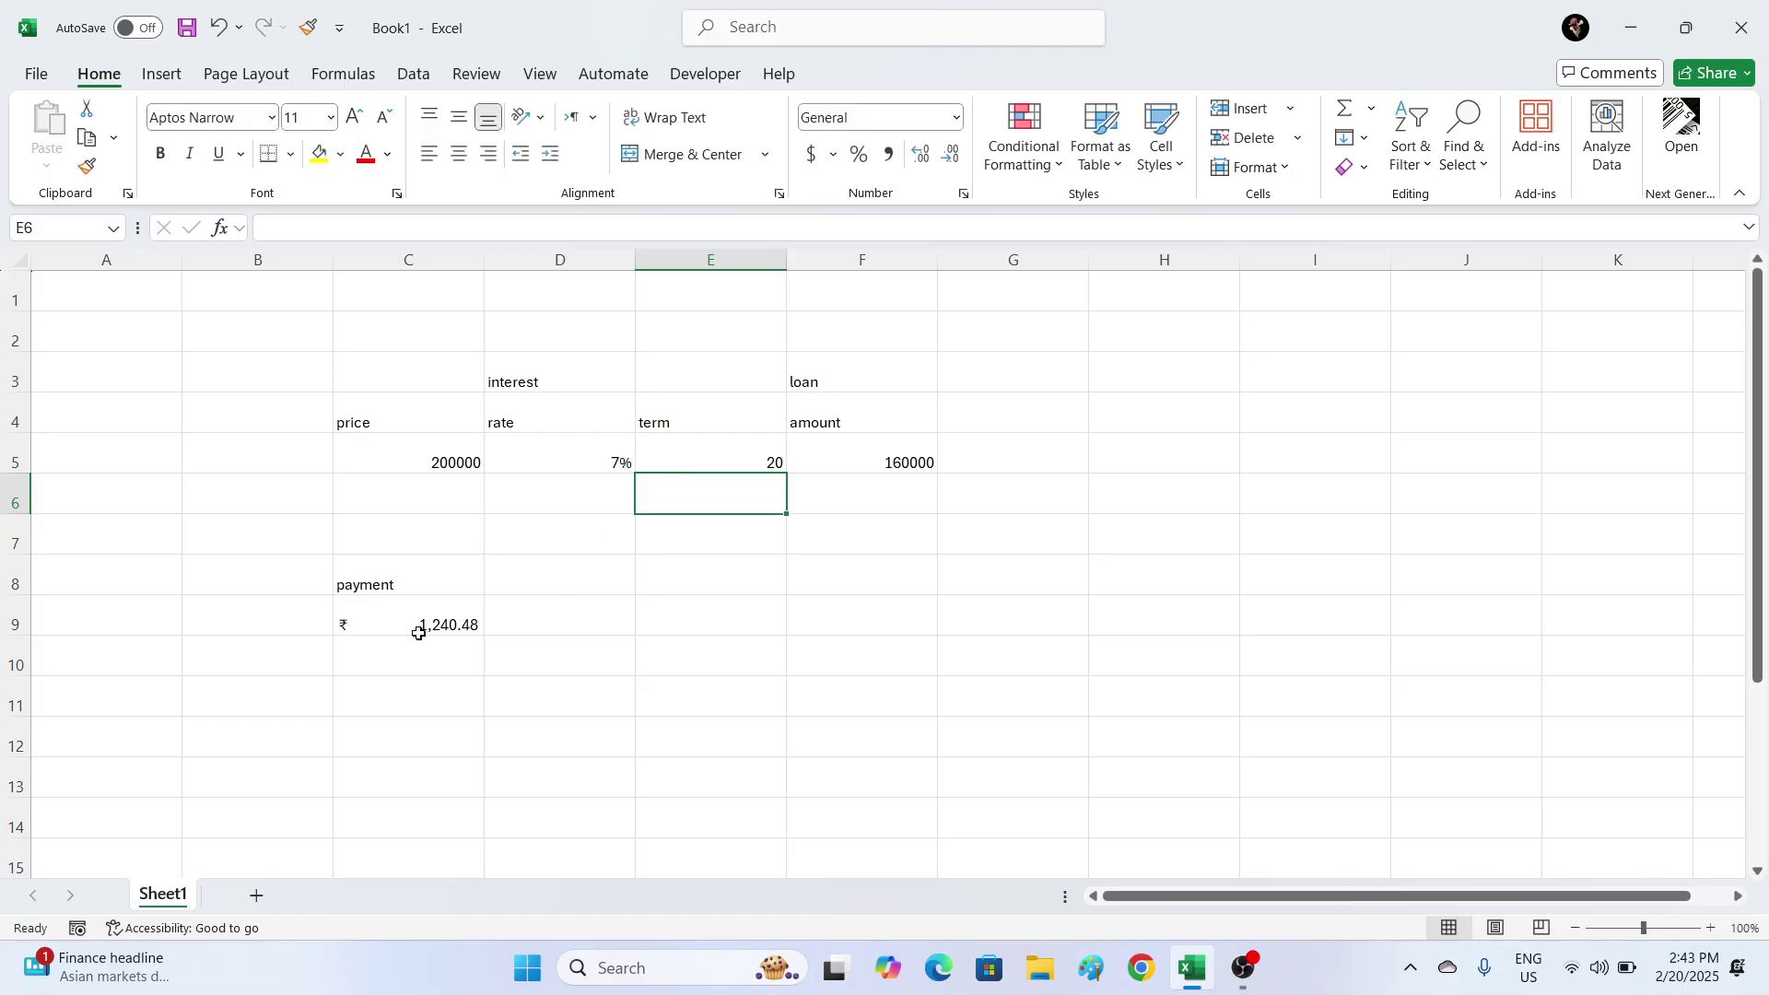
- Set the interest rate in cell D5 to 8%
{"action": "left_click", "coordinate": [716, 463]}
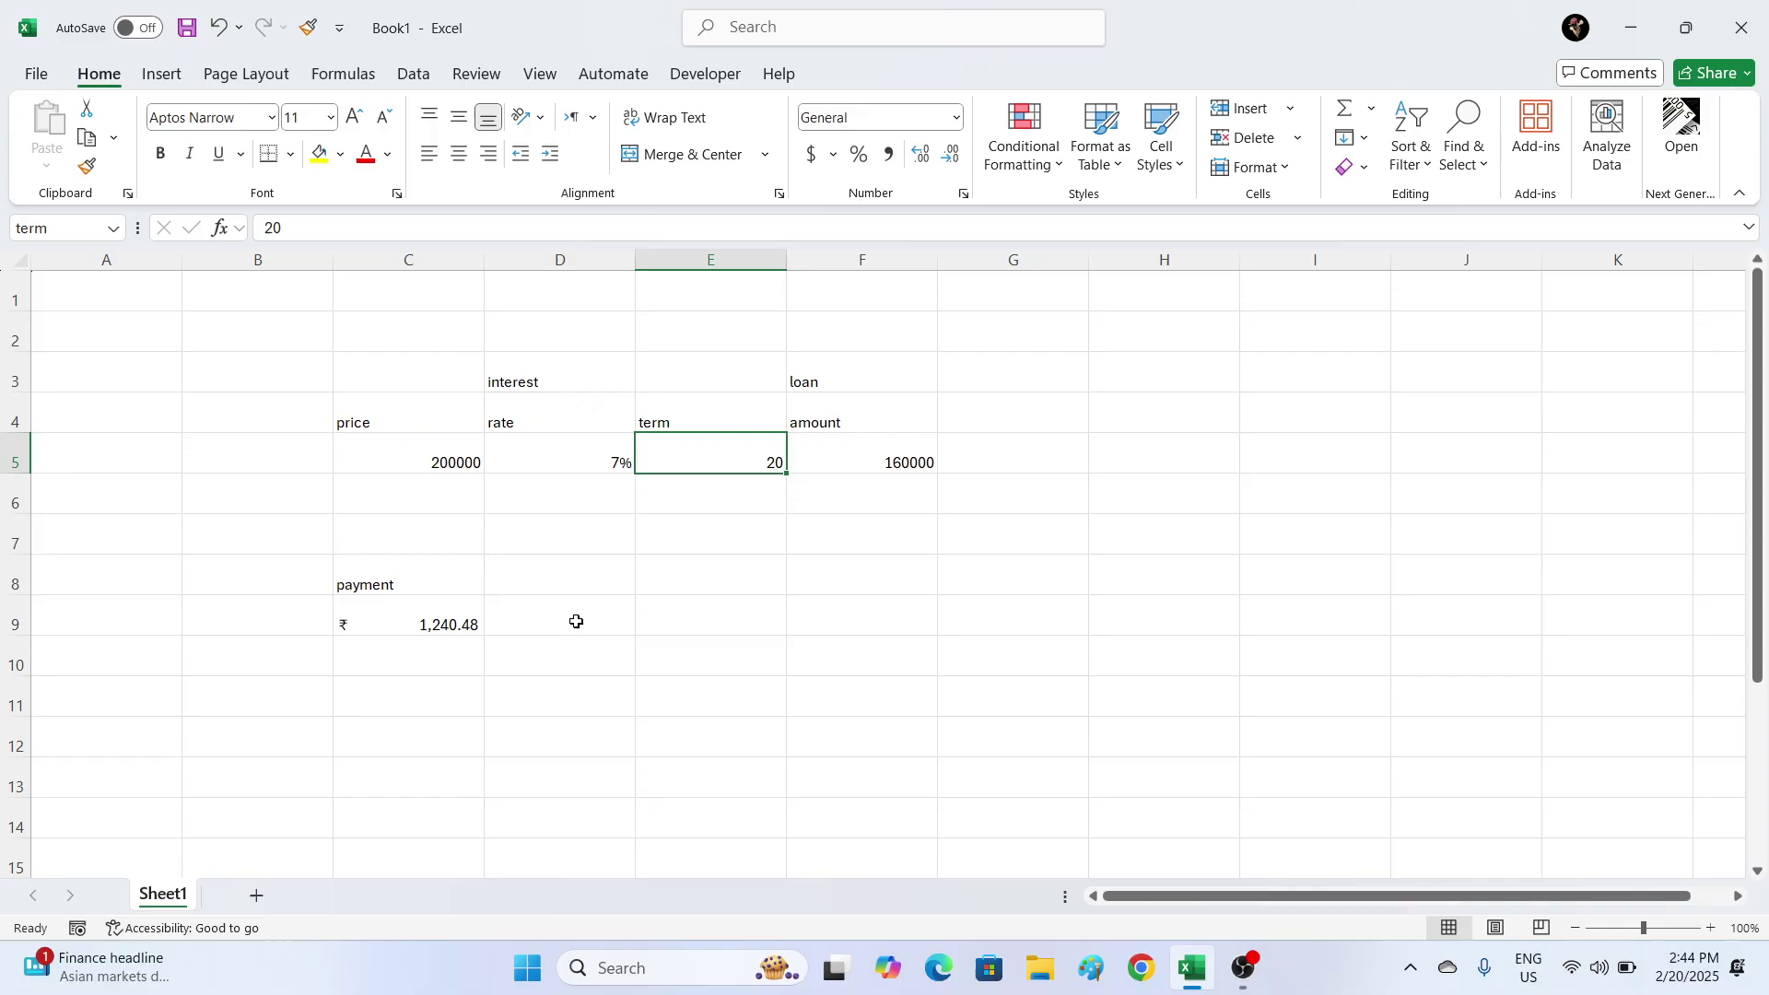
{"action": "left_click", "coordinate": [575, 460]}
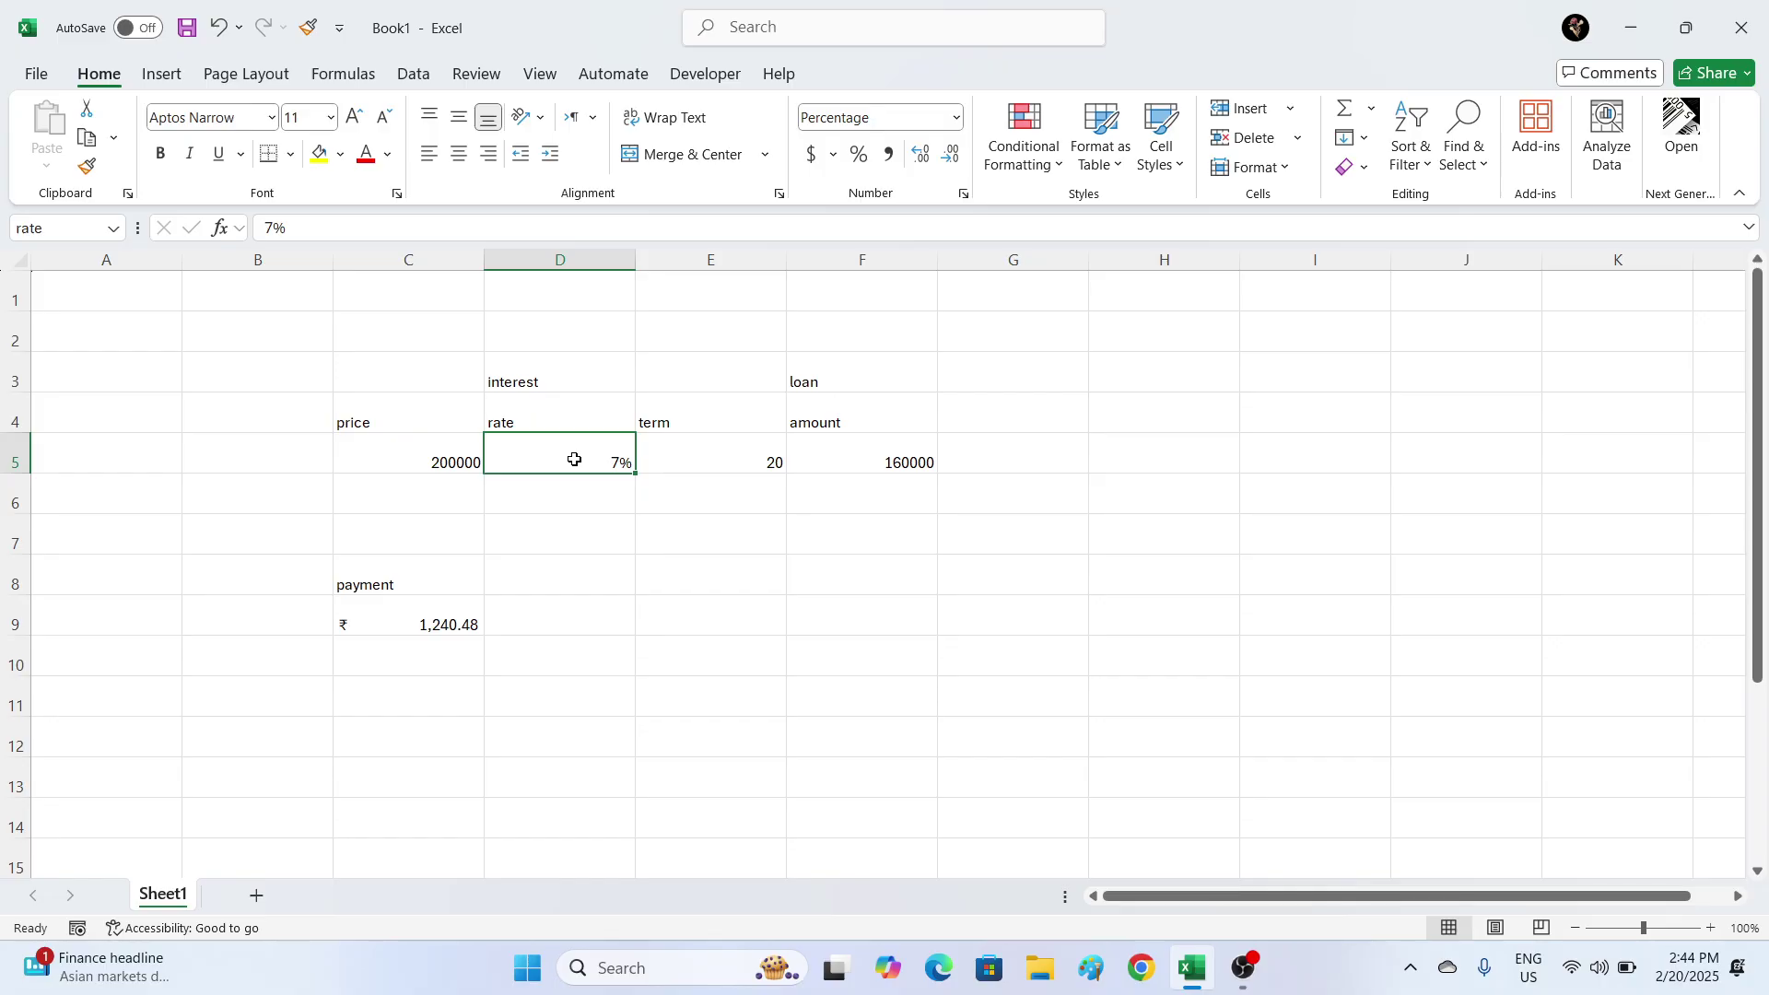
{"action": "type", "text": "8"}
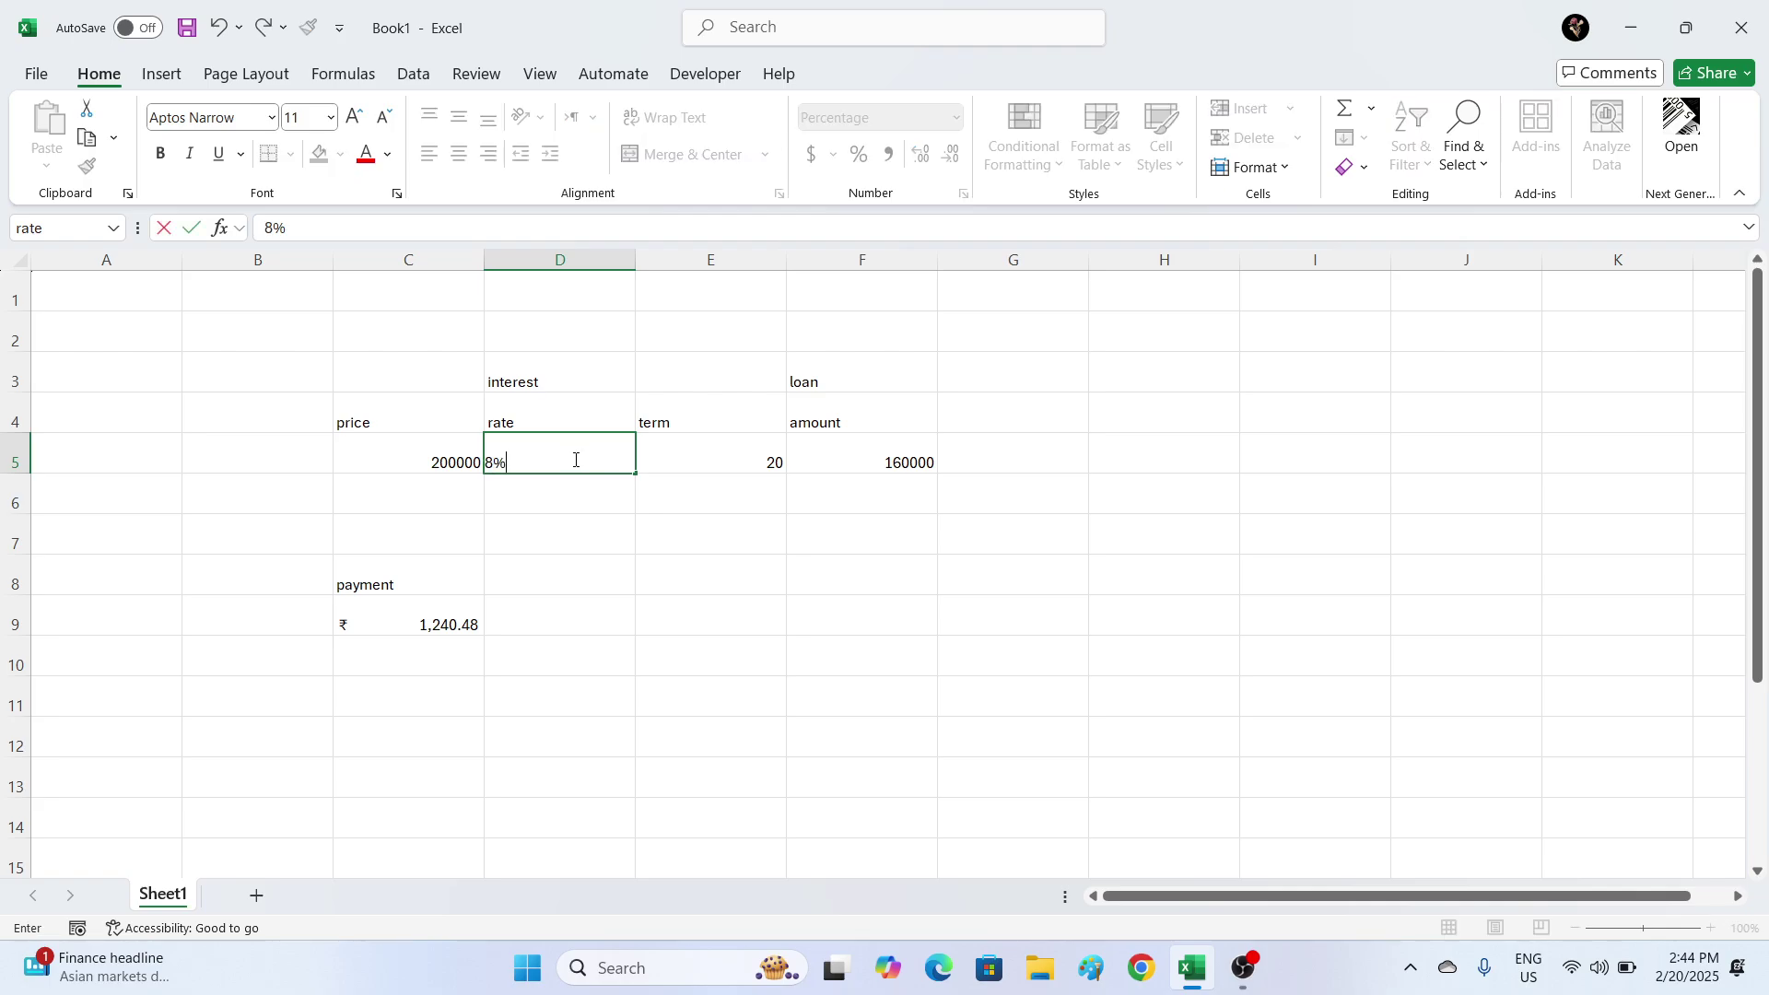
{"action": "key", "text": "Return"}
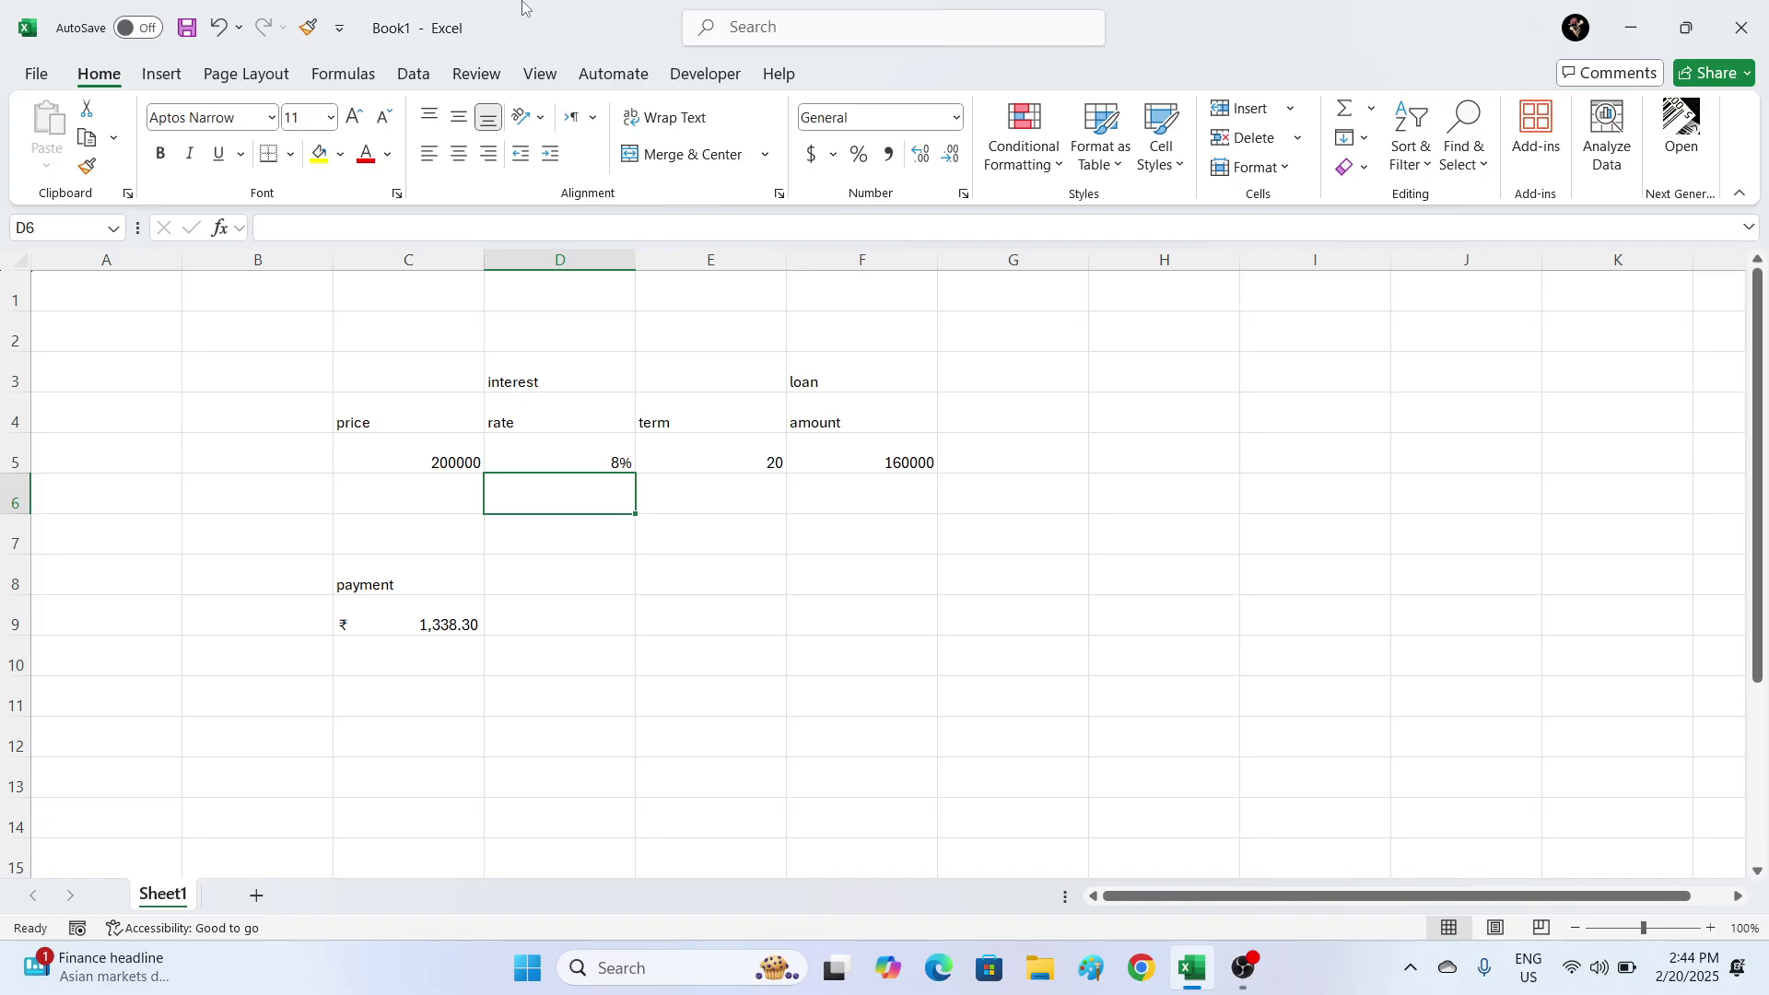
- Enter the heading 2lakh in cell H7 and the label year in cells G8 and H8
{"action": "left_click", "coordinate": [1148, 535]}
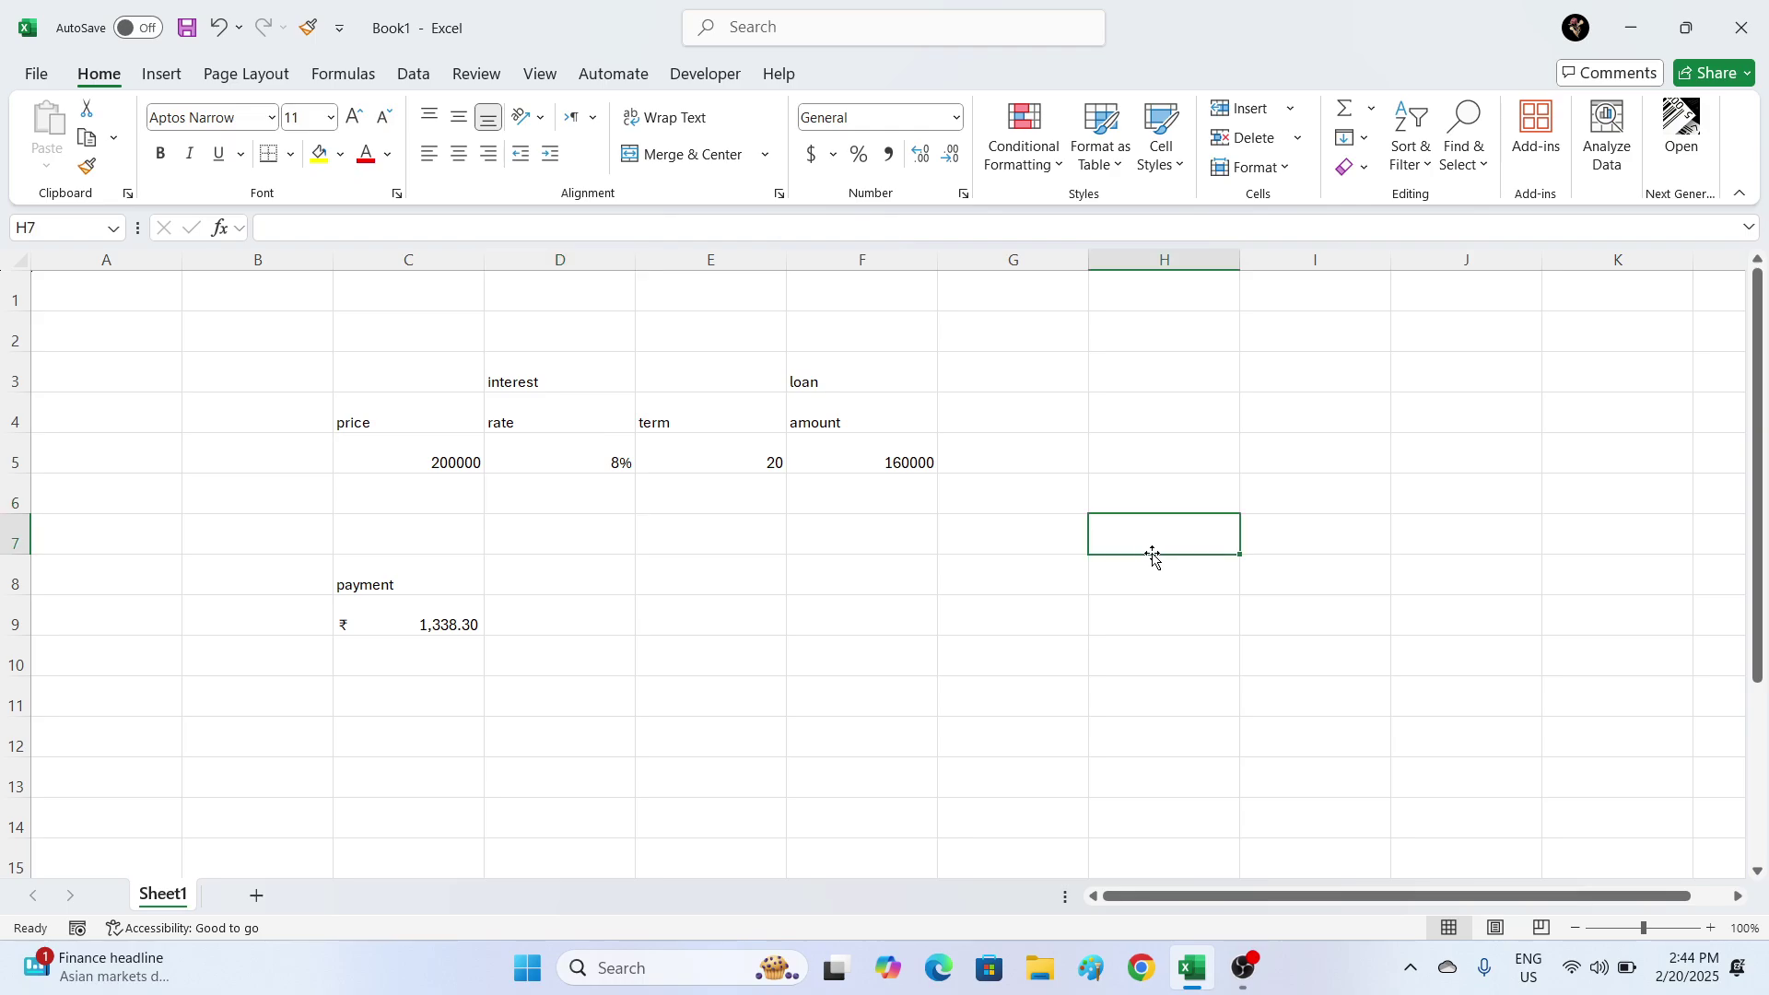
{"action": "type", "text": "2lakh"}
{"action": "key", "text": "Return"}
{"action": "key", "text": "Left"}
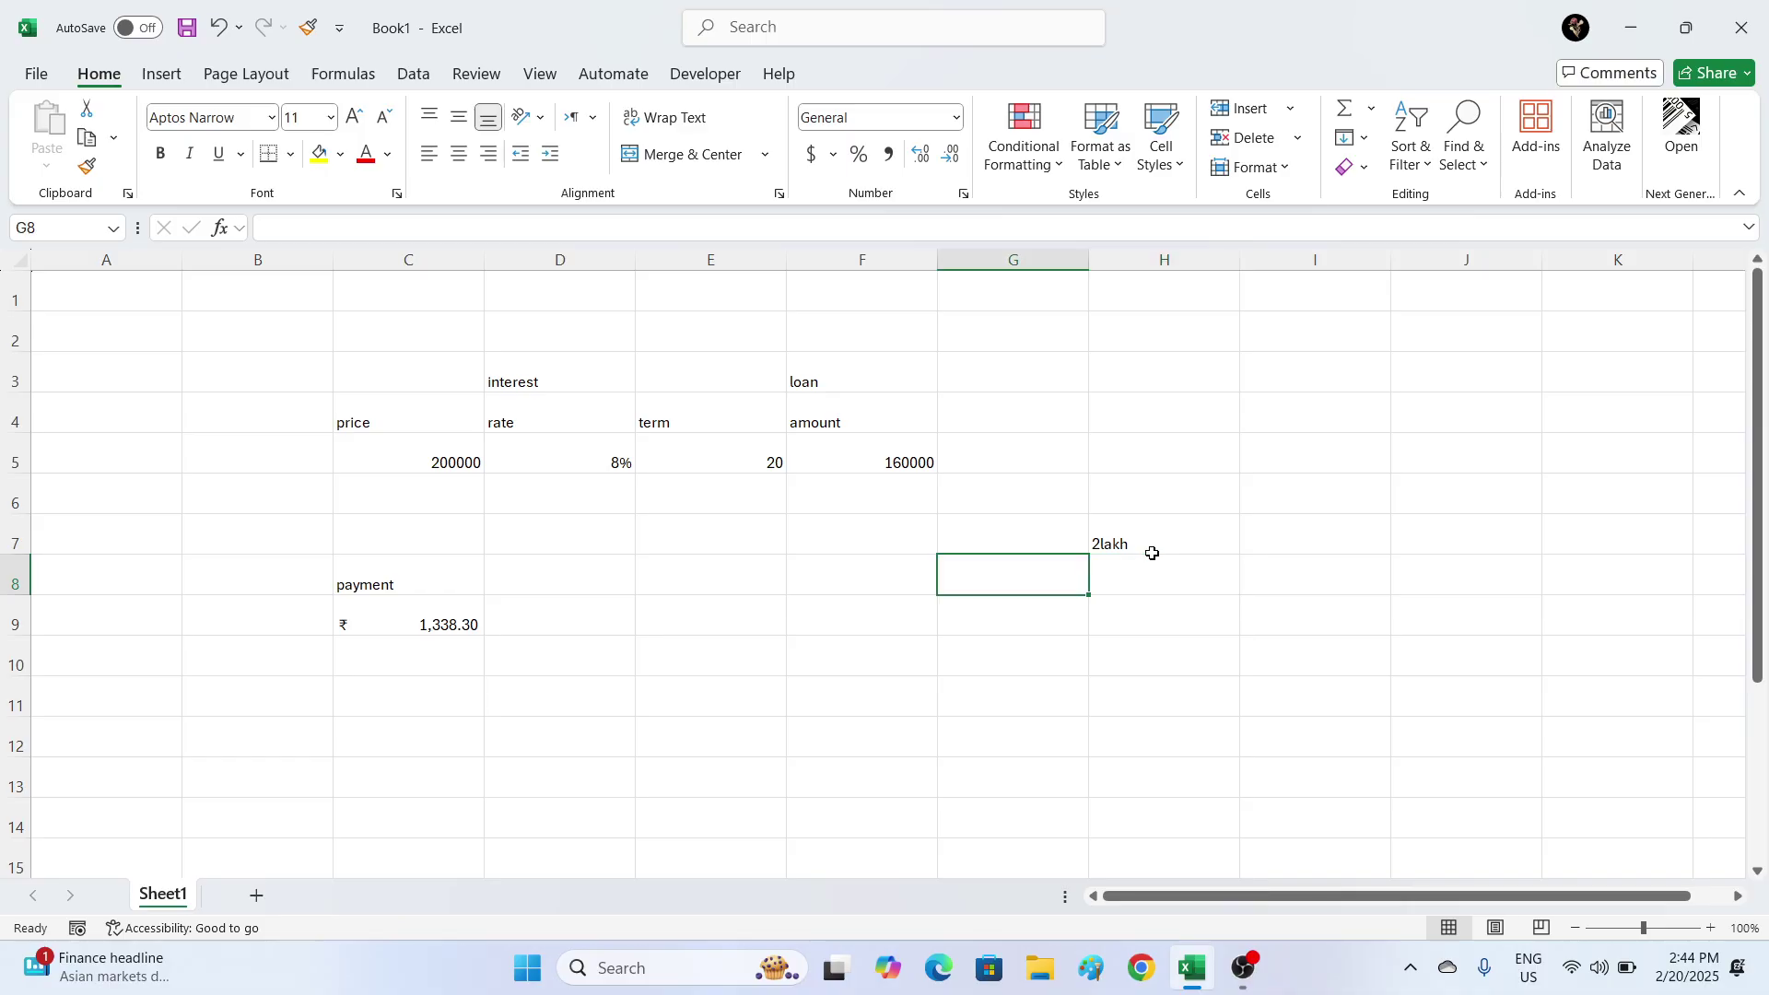
{"action": "type", "text": "1"}
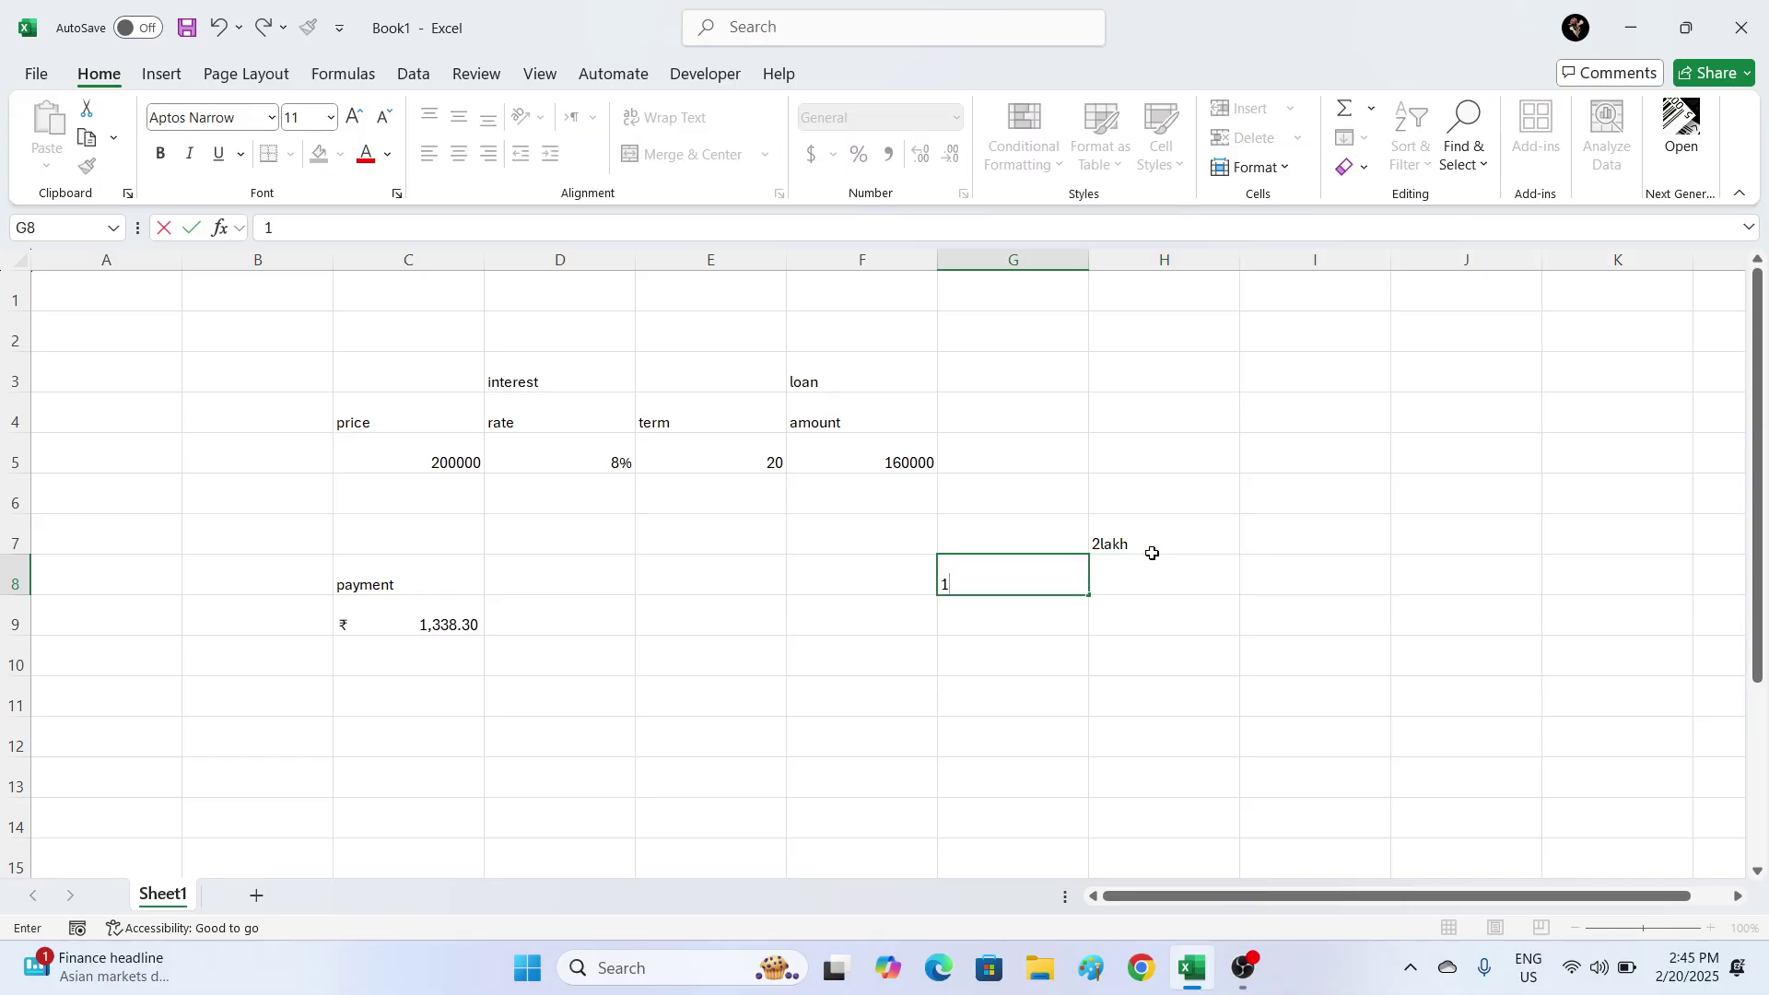
{"action": "type", "text": "5"}
{"action": "key", "text": "BackSpace"}
{"action": "key", "text": "BackSpace"}
{"action": "key", "text": "Tab"}
{"action": "type", "text": "year"}
{"action": "key", "text": "Return"}
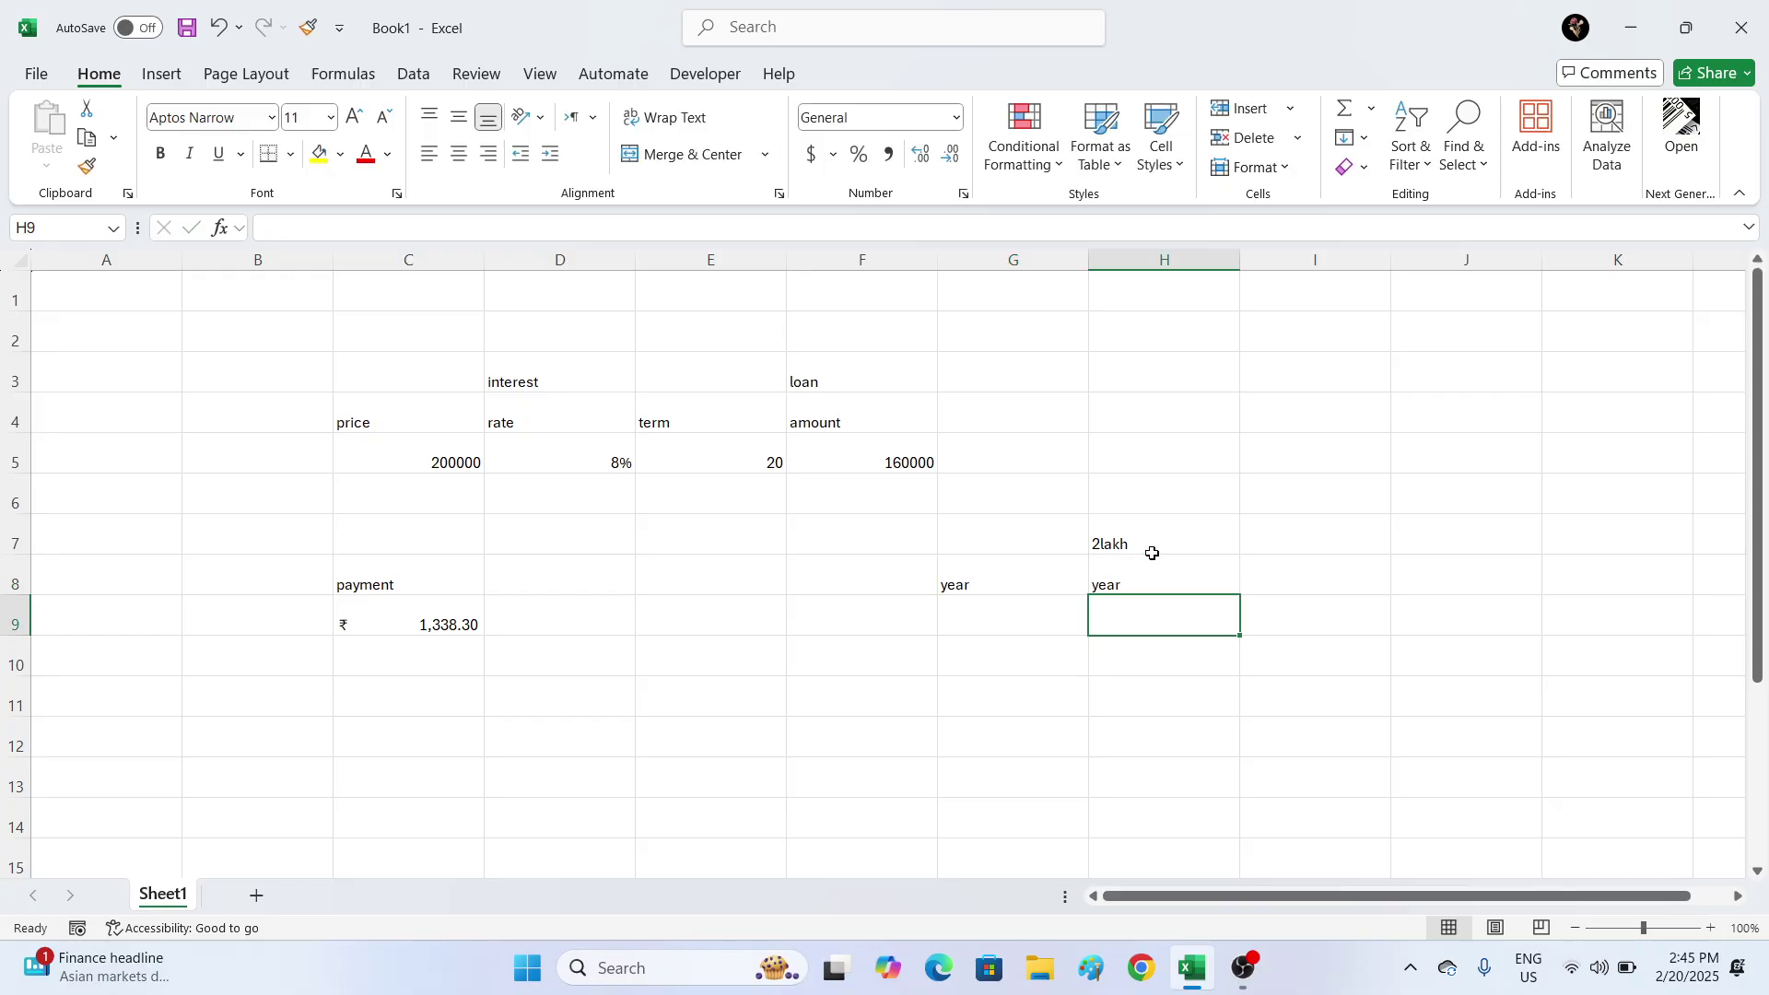
- Enter 15 in cell G9 and 30 in cell H9 below the year labels
{"action": "type", "text": "30"}
{"action": "key", "text": "Left"}
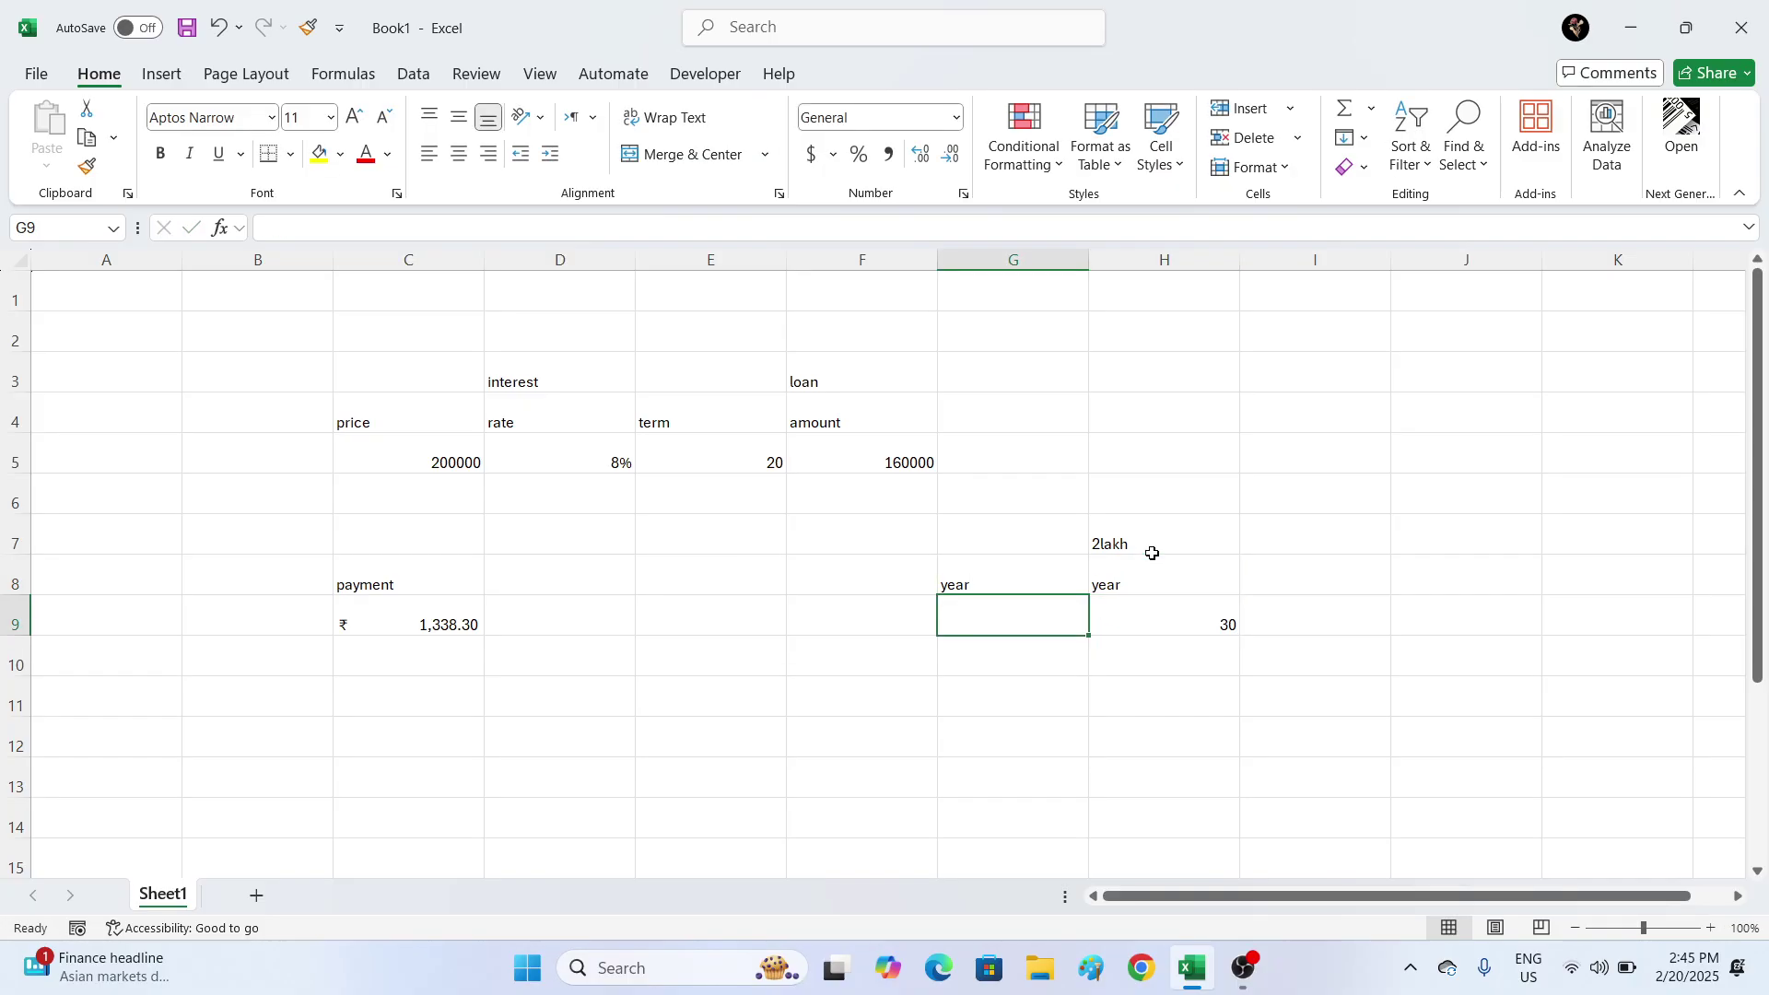
{"action": "type", "text": "15"}
{"action": "key", "text": "Tab"}
{"action": "key", "text": "Tab"}
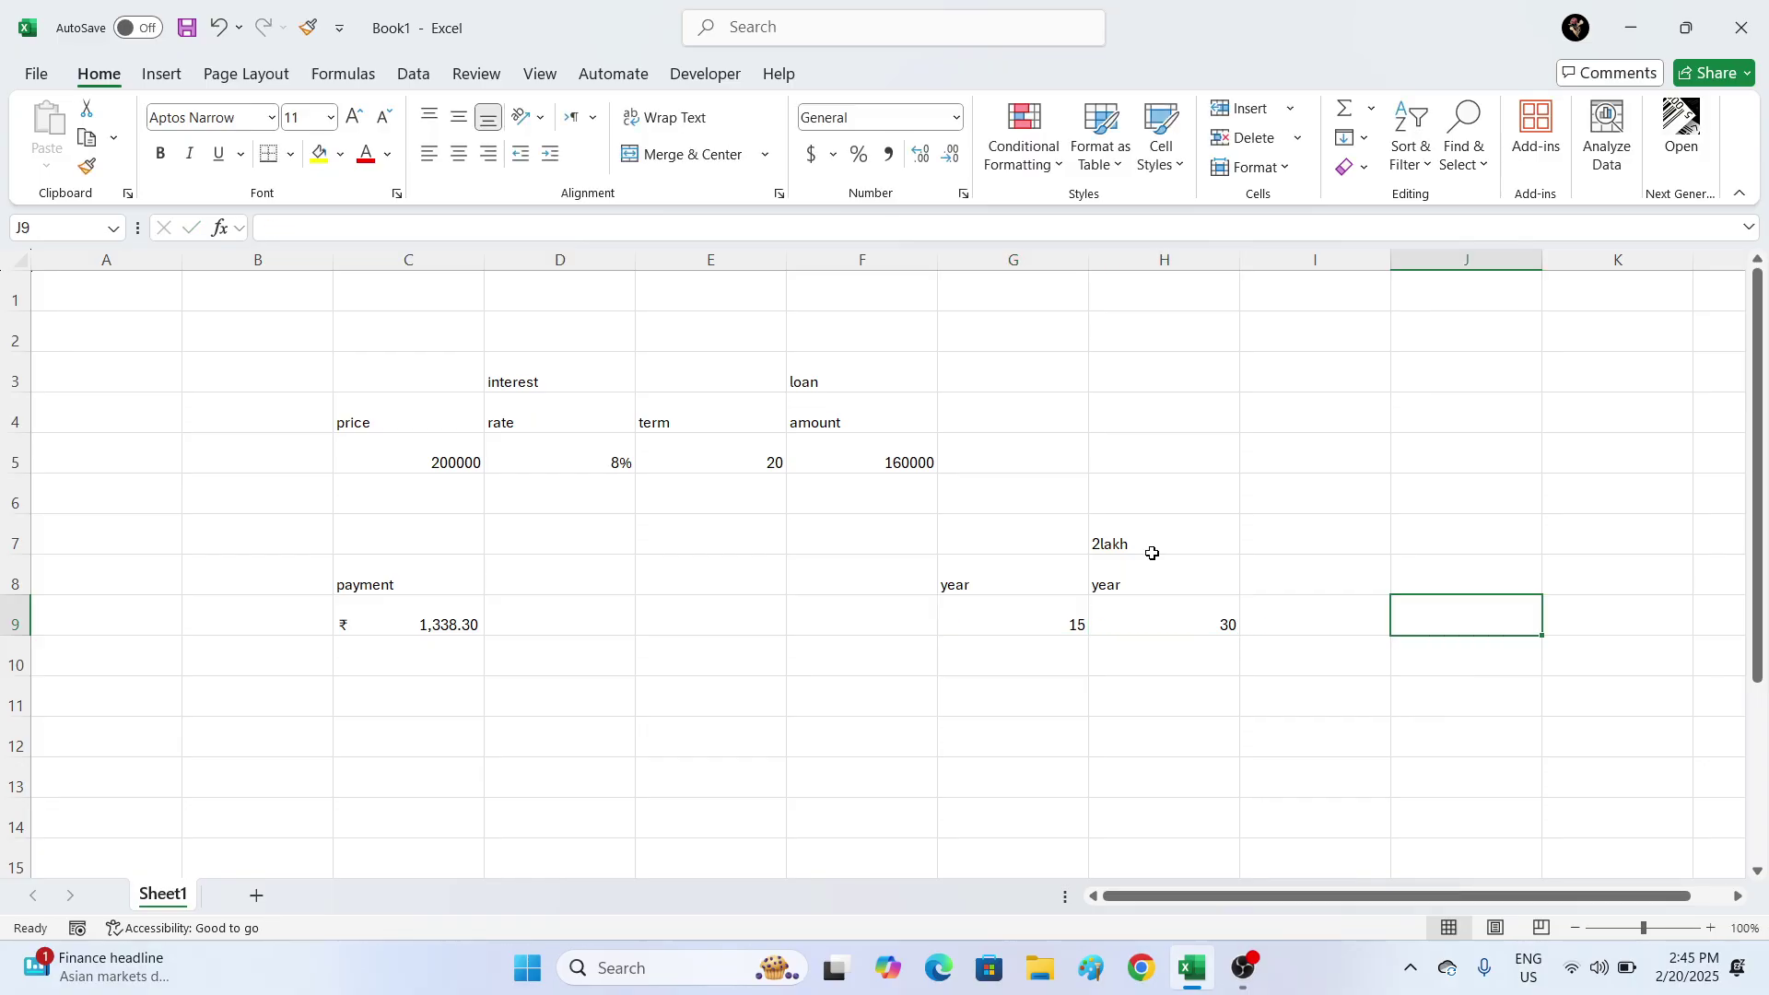
- Center the contents of G8:H9 horizontally and merge and center the 2lakh heading across G7:H7
{"action": "mouse_move", "coordinate": [1042, 580]}
{"action": "left_mouse_down"}
{"action": "mouse_move", "coordinate": [1145, 647]}
{"action": "mouse_move", "coordinate": [1169, 632]}
{"action": "left_mouse_up"}
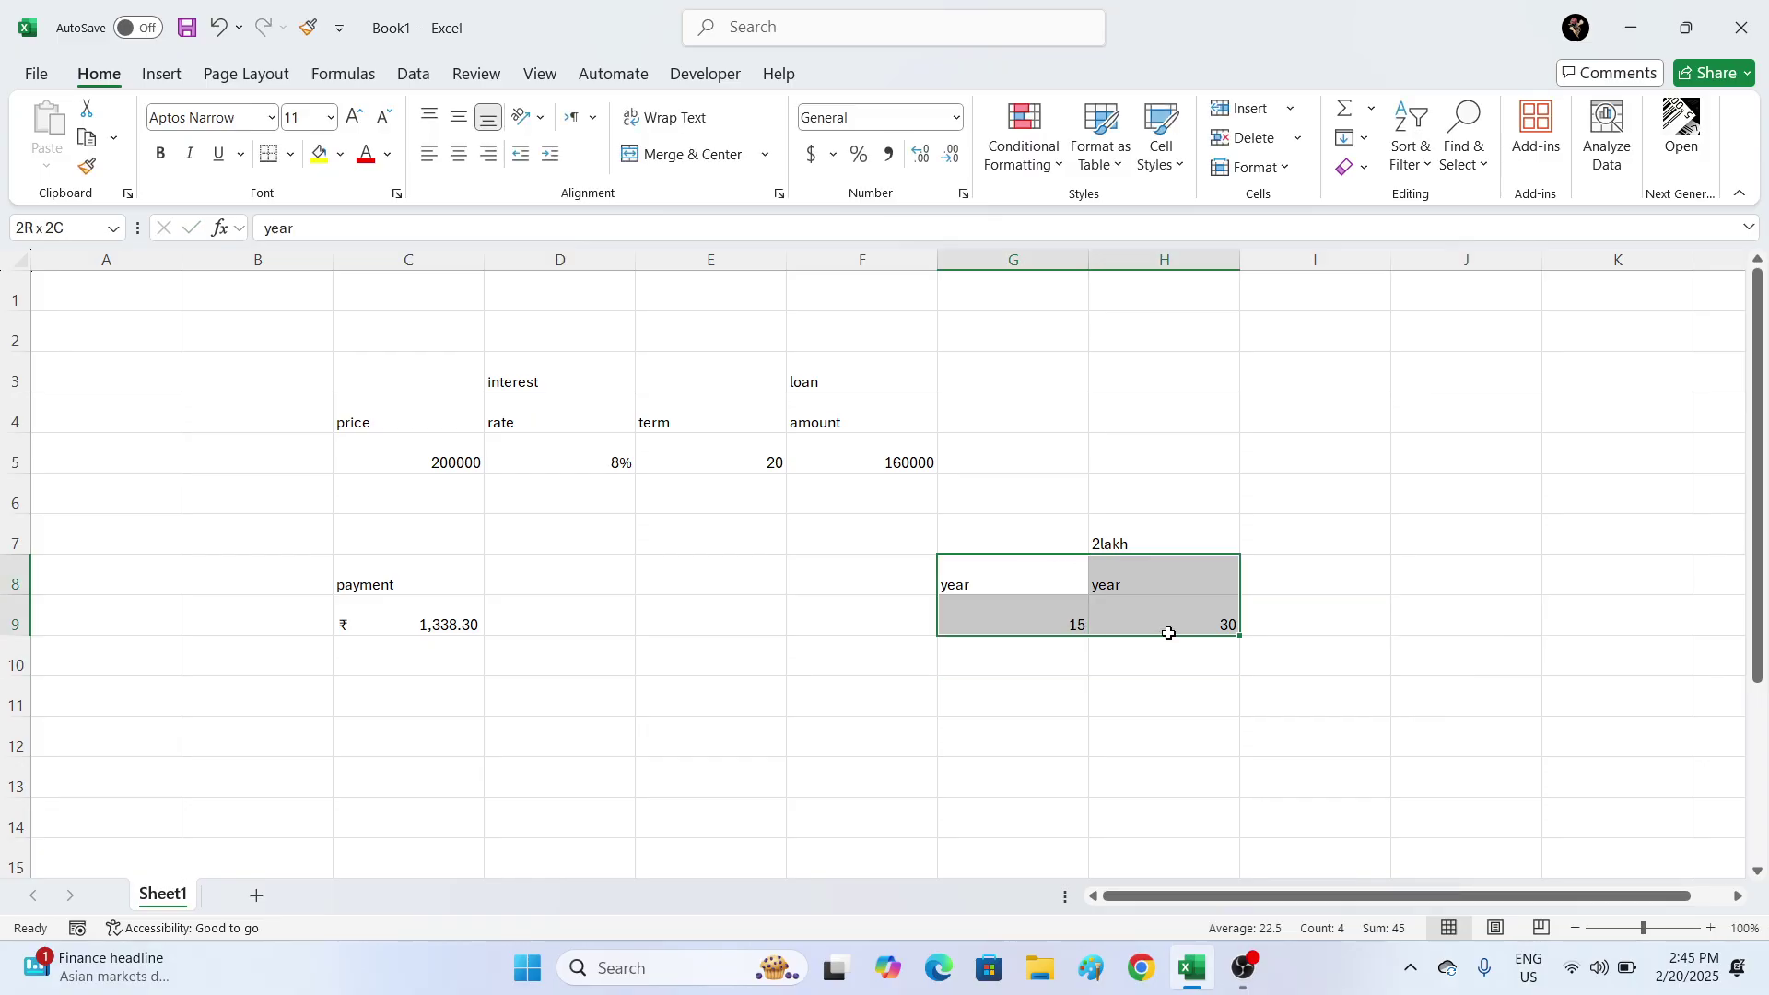
{"action": "left_click", "coordinate": [459, 154]}
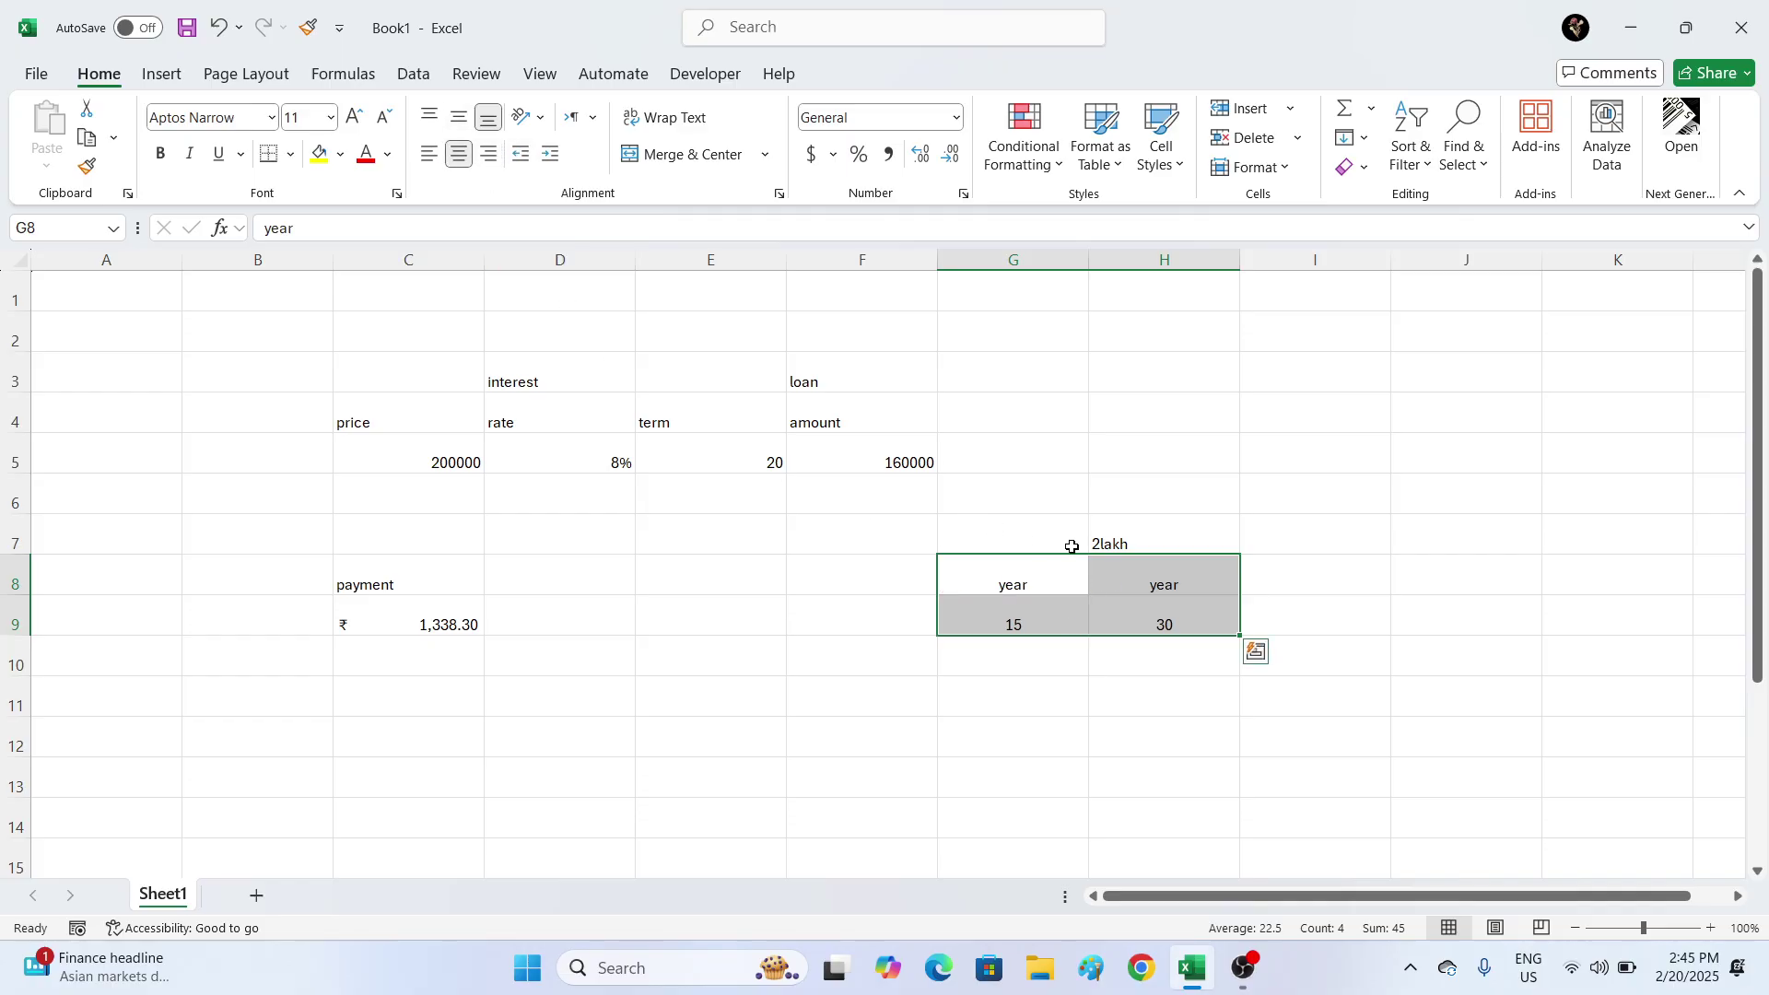
{"action": "left_click_drag", "start_coordinate": [1025, 529], "coordinate": [1140, 534]}
{"action": "left_click", "coordinate": [667, 162]}
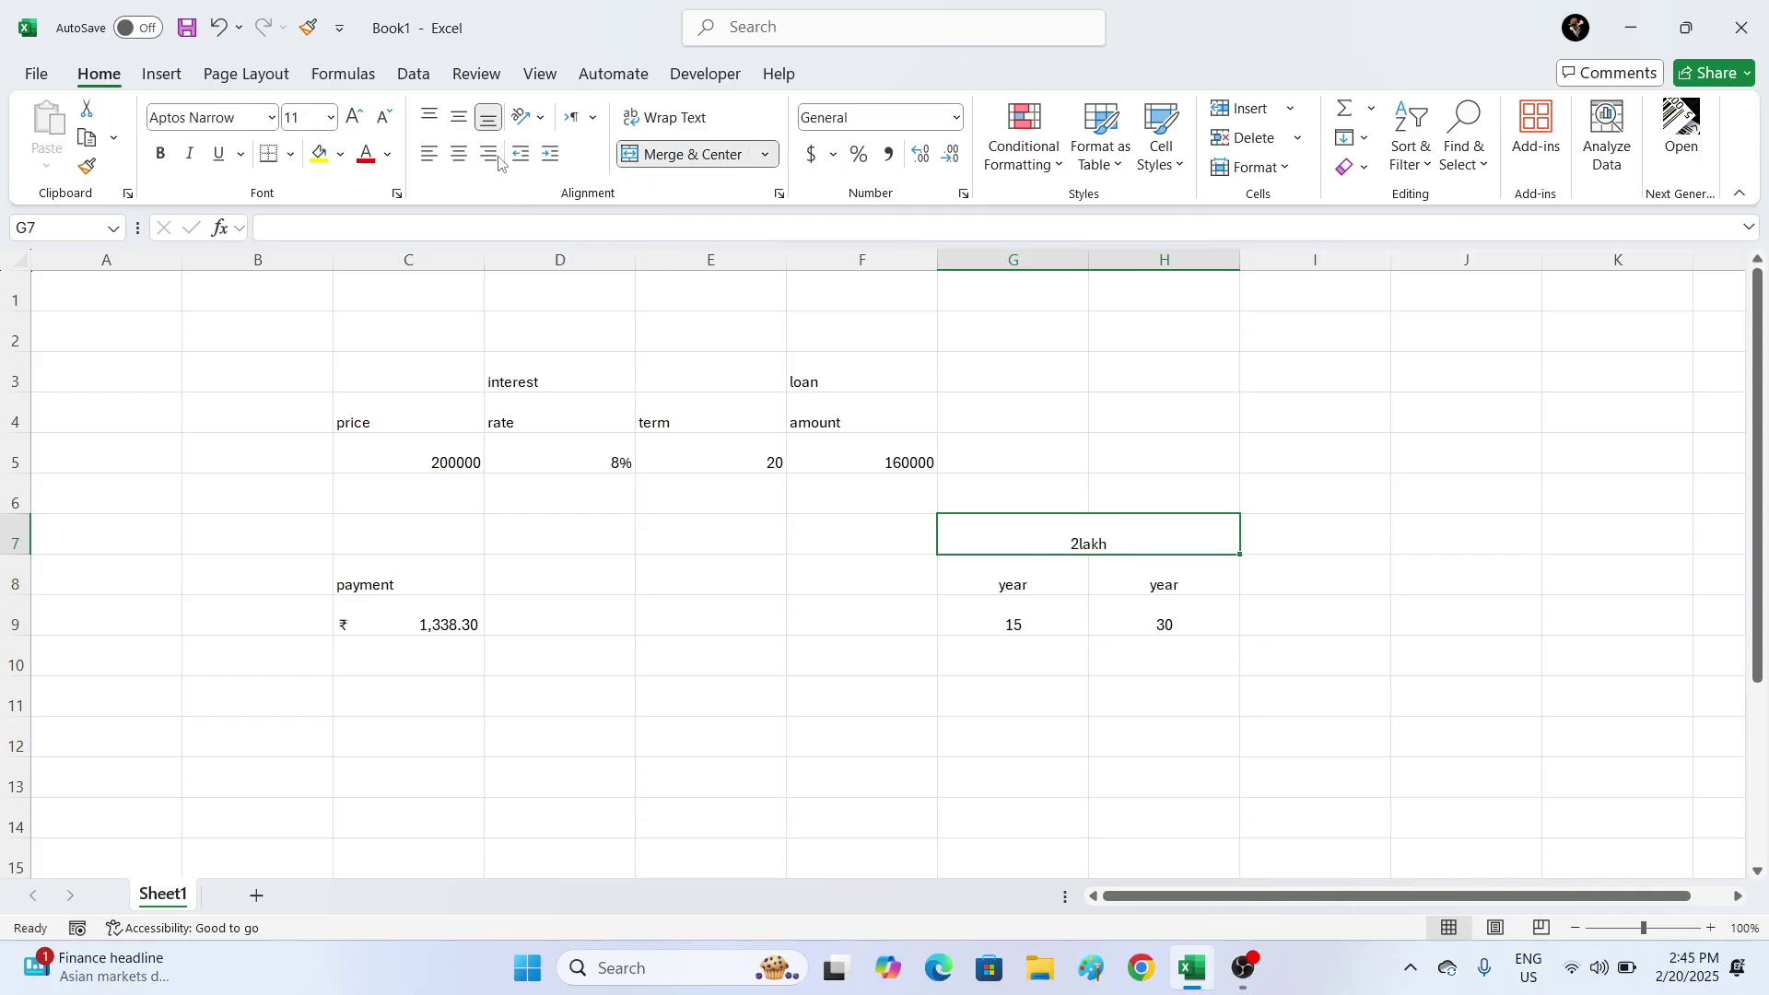
- Fill the merged 2lakh heading with yellow and center its text horizontally and vertically
{"action": "left_click", "coordinate": [320, 154]}
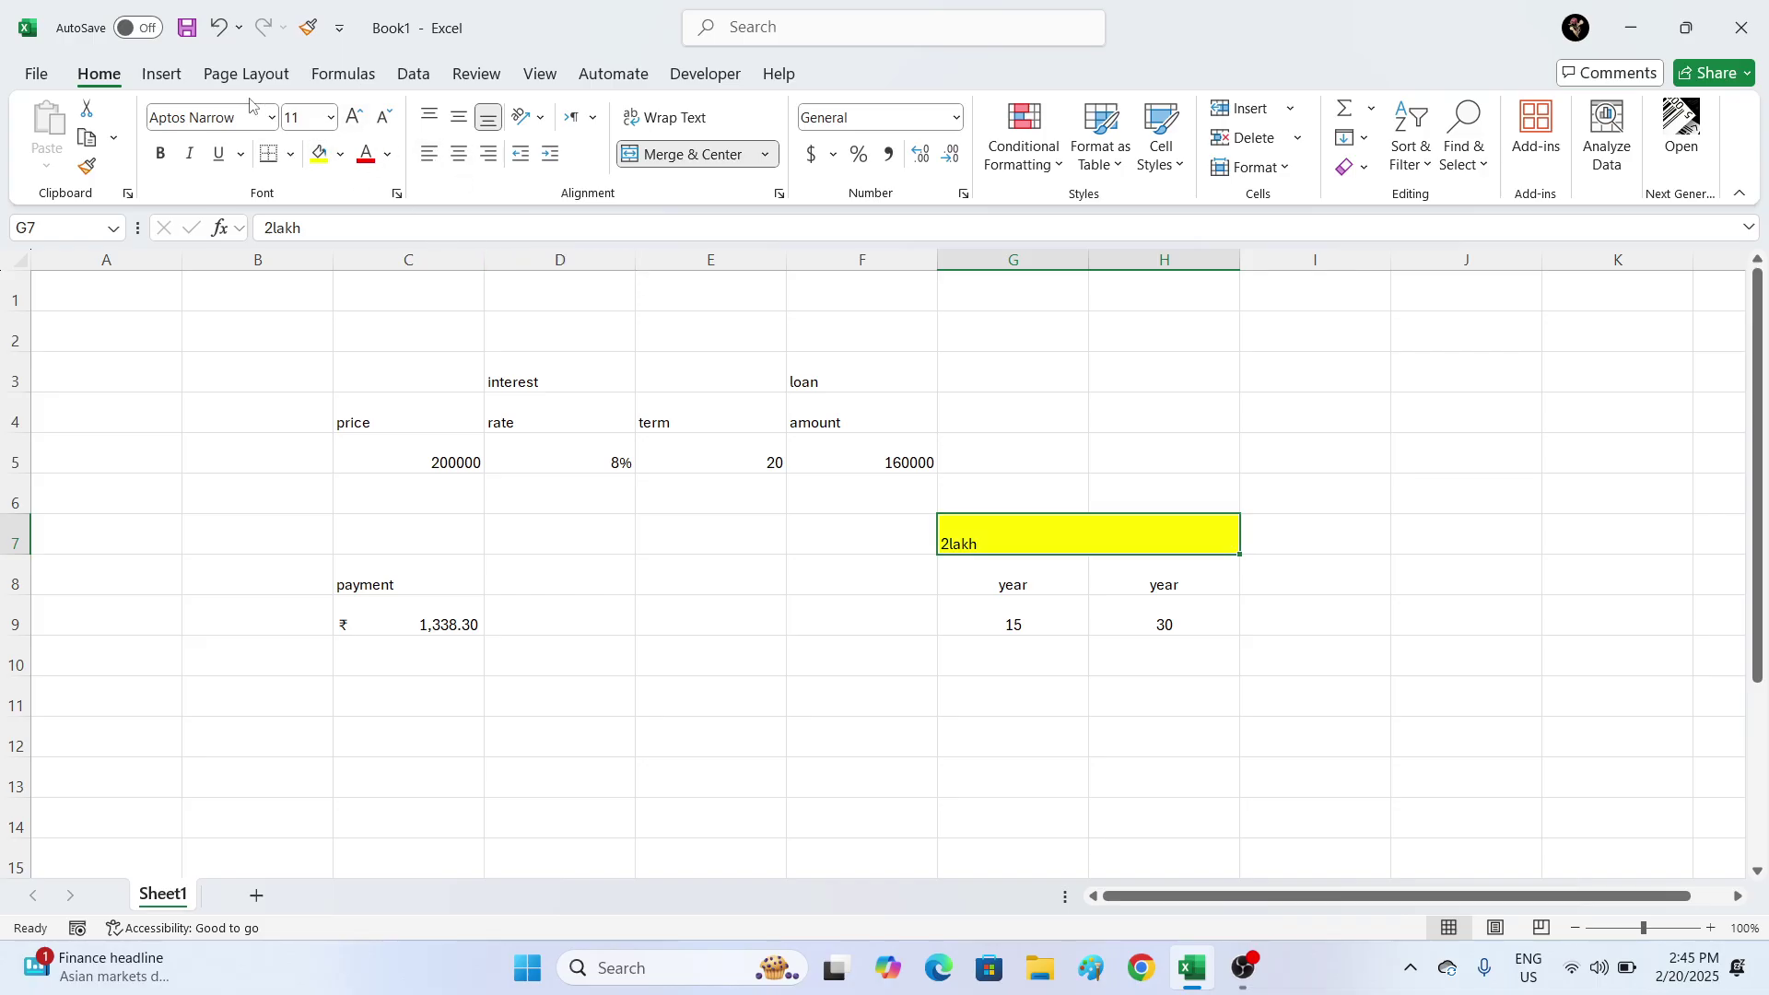
{"action": "left_click", "coordinate": [459, 154]}
{"action": "left_click", "coordinate": [459, 117]}
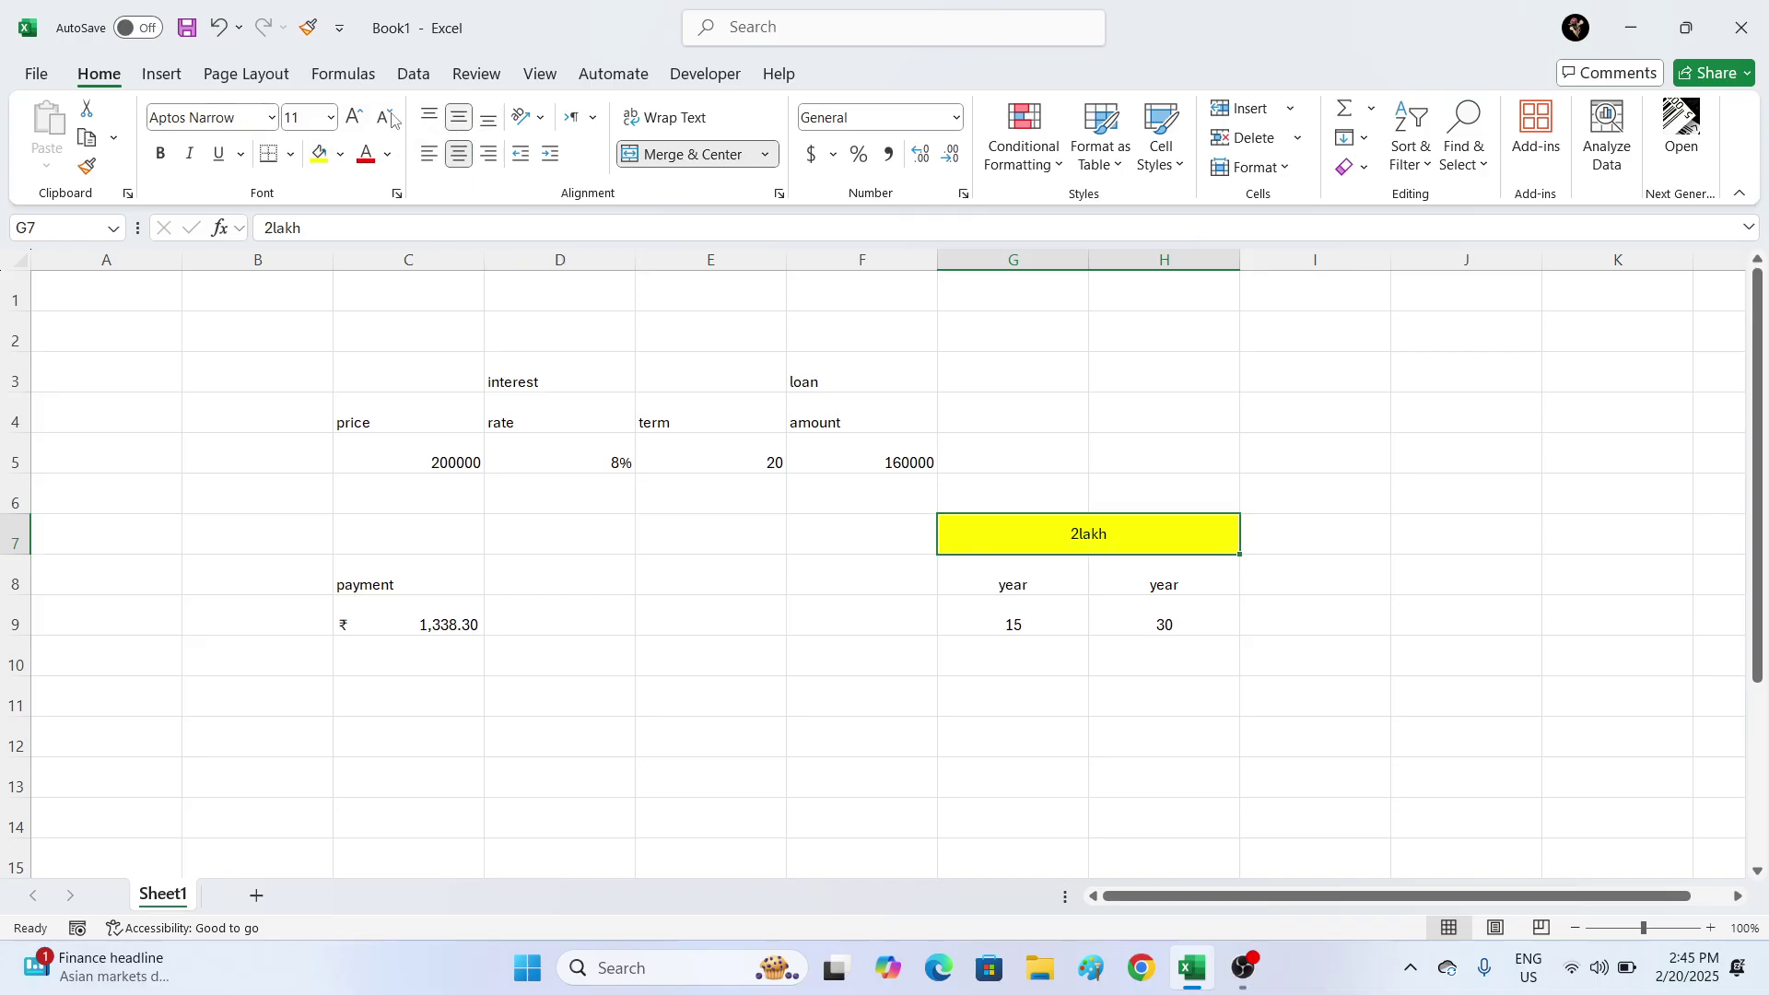
- Increase the font size of the 2lakh heading to 20
{"action": "left_click", "coordinate": [353, 114]}
{"action": "left_click", "coordinate": [353, 114]}
{"action": "left_click", "coordinate": [353, 115]}
{"action": "left_click", "coordinate": [353, 114]}
{"action": "left_click", "coordinate": [353, 115]}
- Apply all borders to the year labels and values in G8:H9
{"action": "left_click_drag", "start_coordinate": [1021, 568], "coordinate": [1153, 605]}
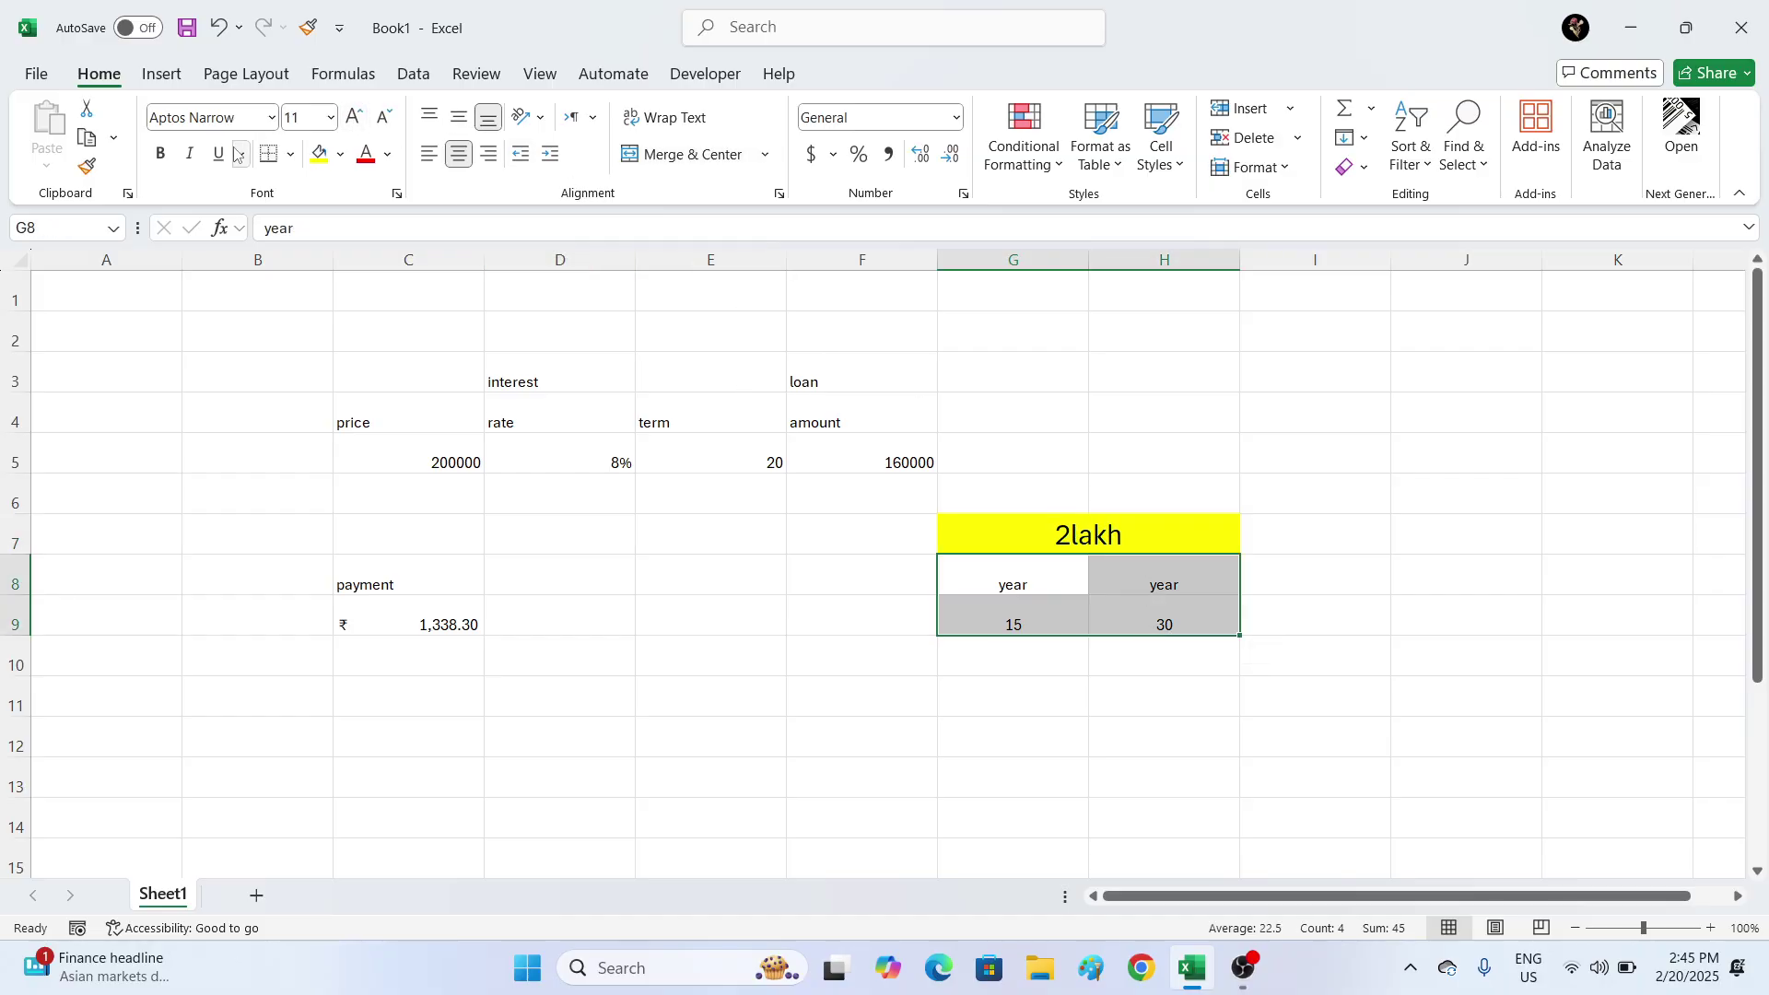
{"action": "left_click", "coordinate": [292, 155]}
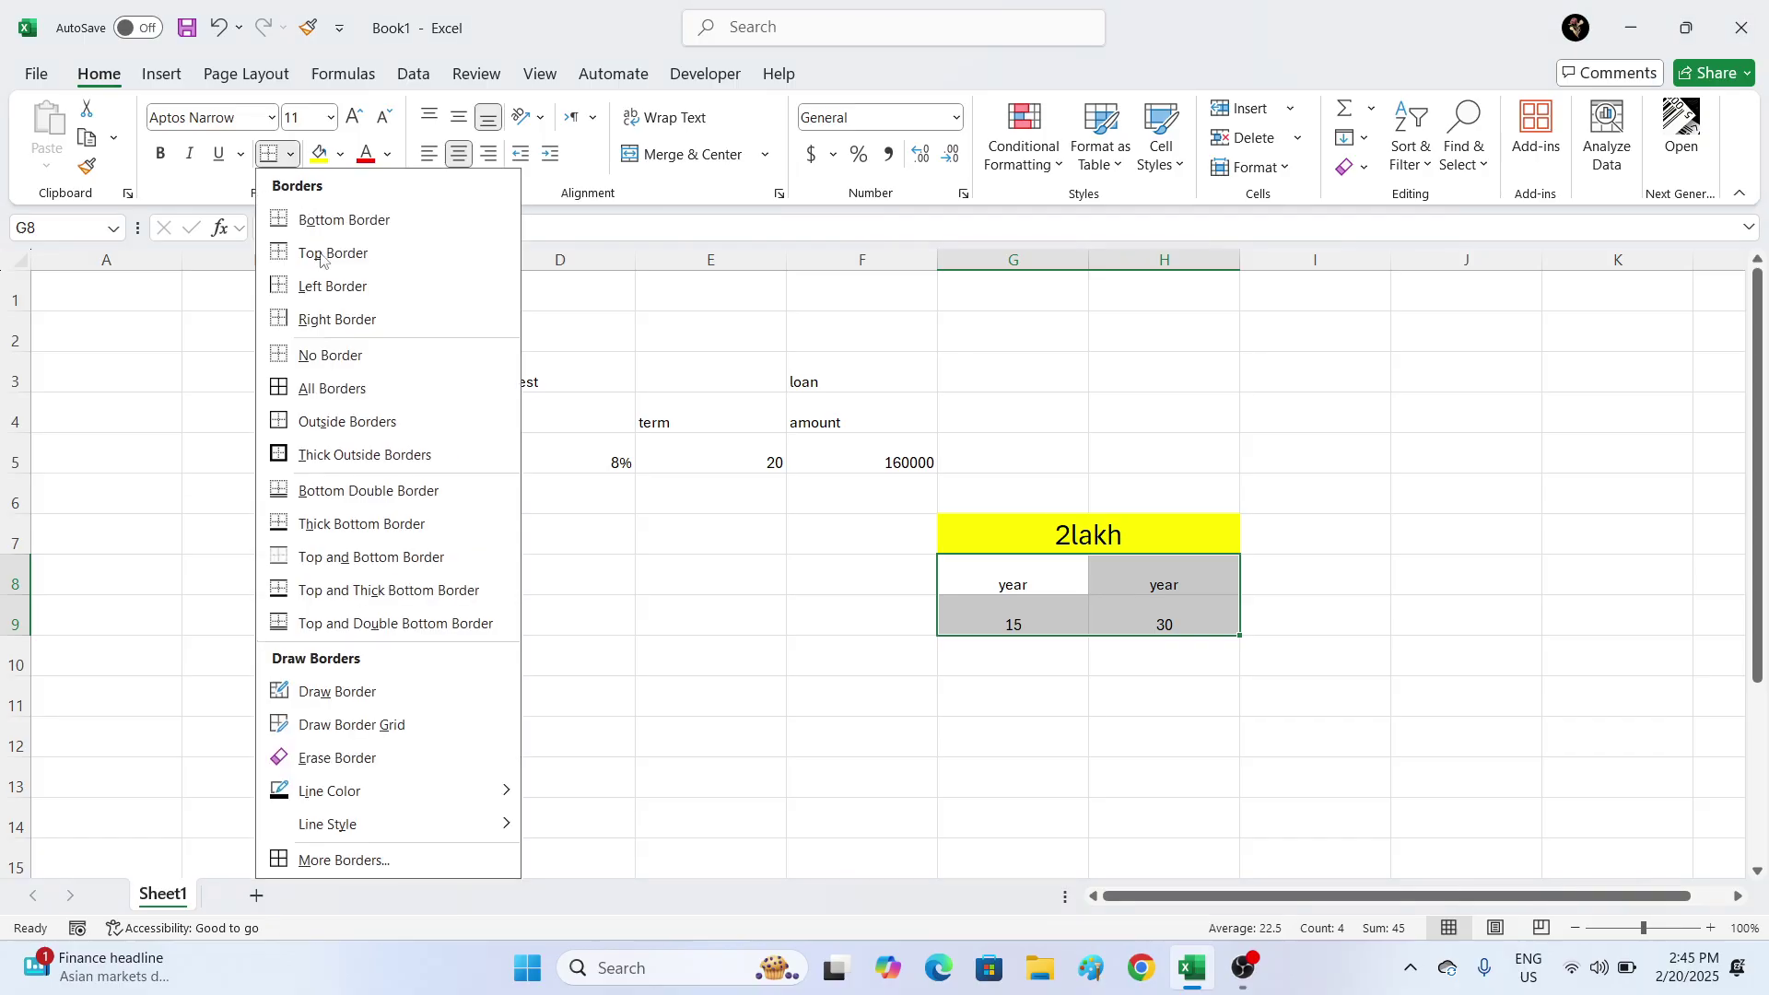
{"action": "left_click", "coordinate": [357, 387]}
{"action": "left_click", "coordinate": [1121, 540]}
- Increase the font size of the year labels and values in G8:H9 to 20
{"action": "left_click_drag", "start_coordinate": [1066, 565], "coordinate": [1157, 615]}
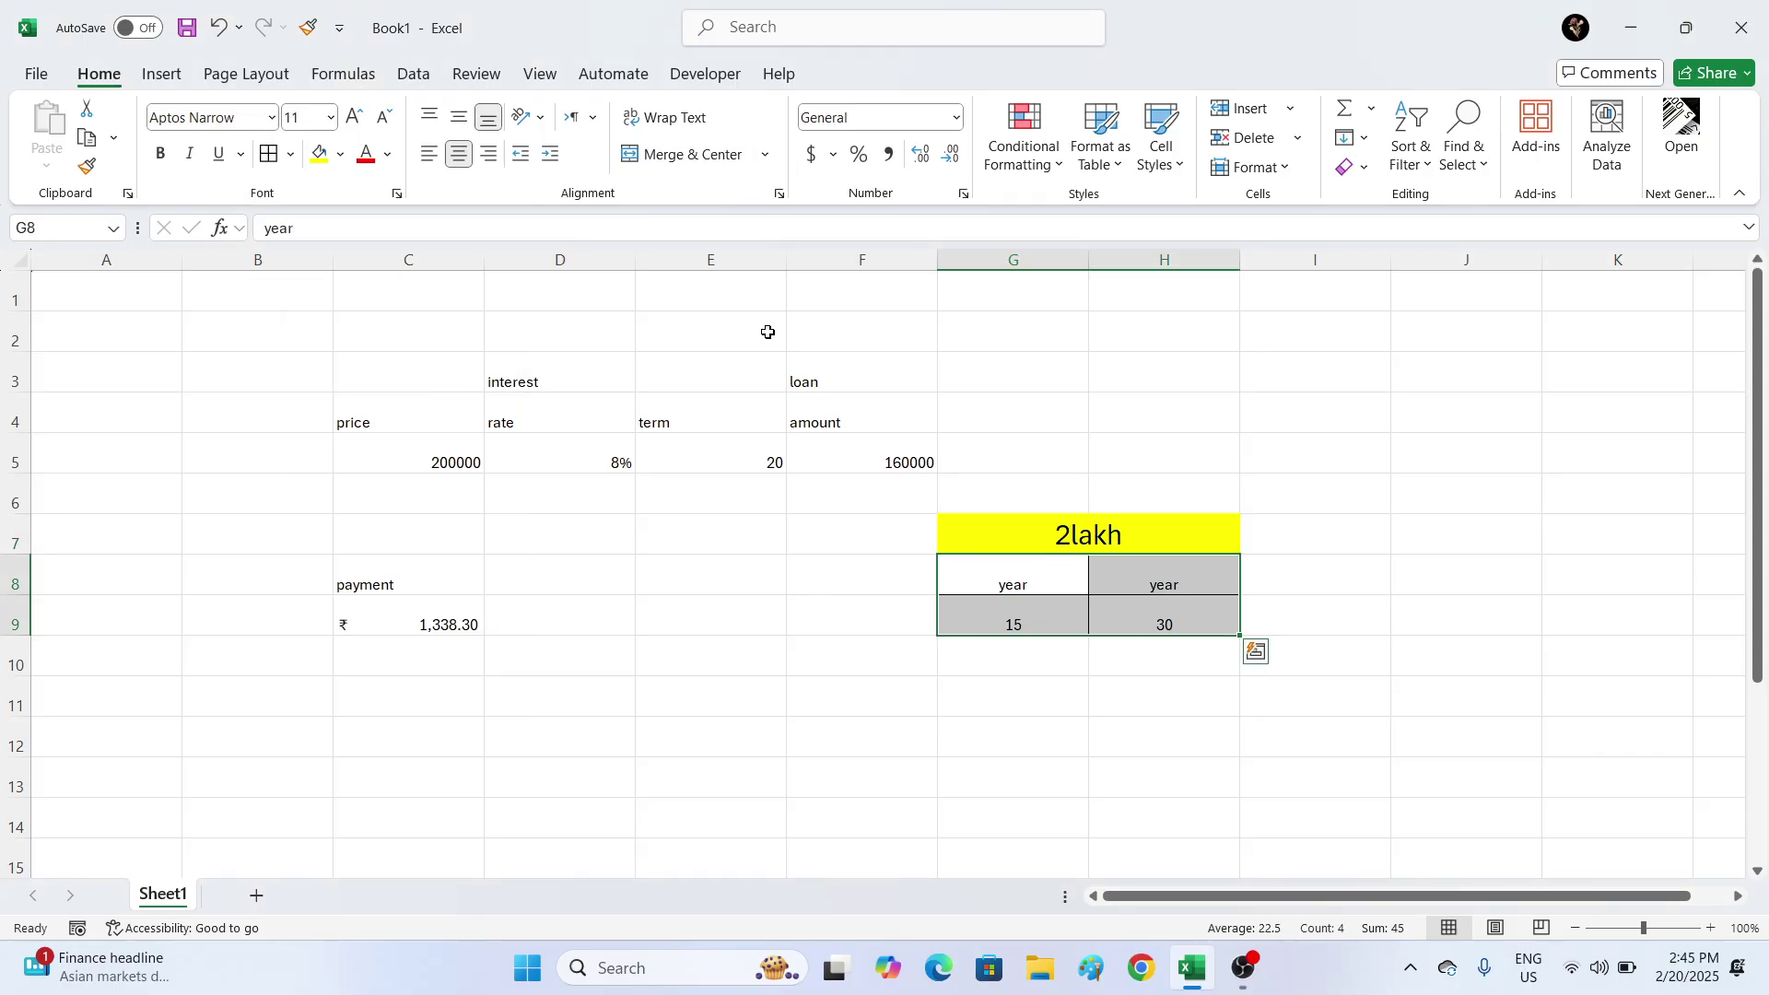
{"action": "left_click", "coordinate": [354, 117]}
{"action": "left_click", "coordinate": [354, 117]}
{"action": "left_click", "coordinate": [354, 117]}
{"action": "left_click", "coordinate": [354, 117]}
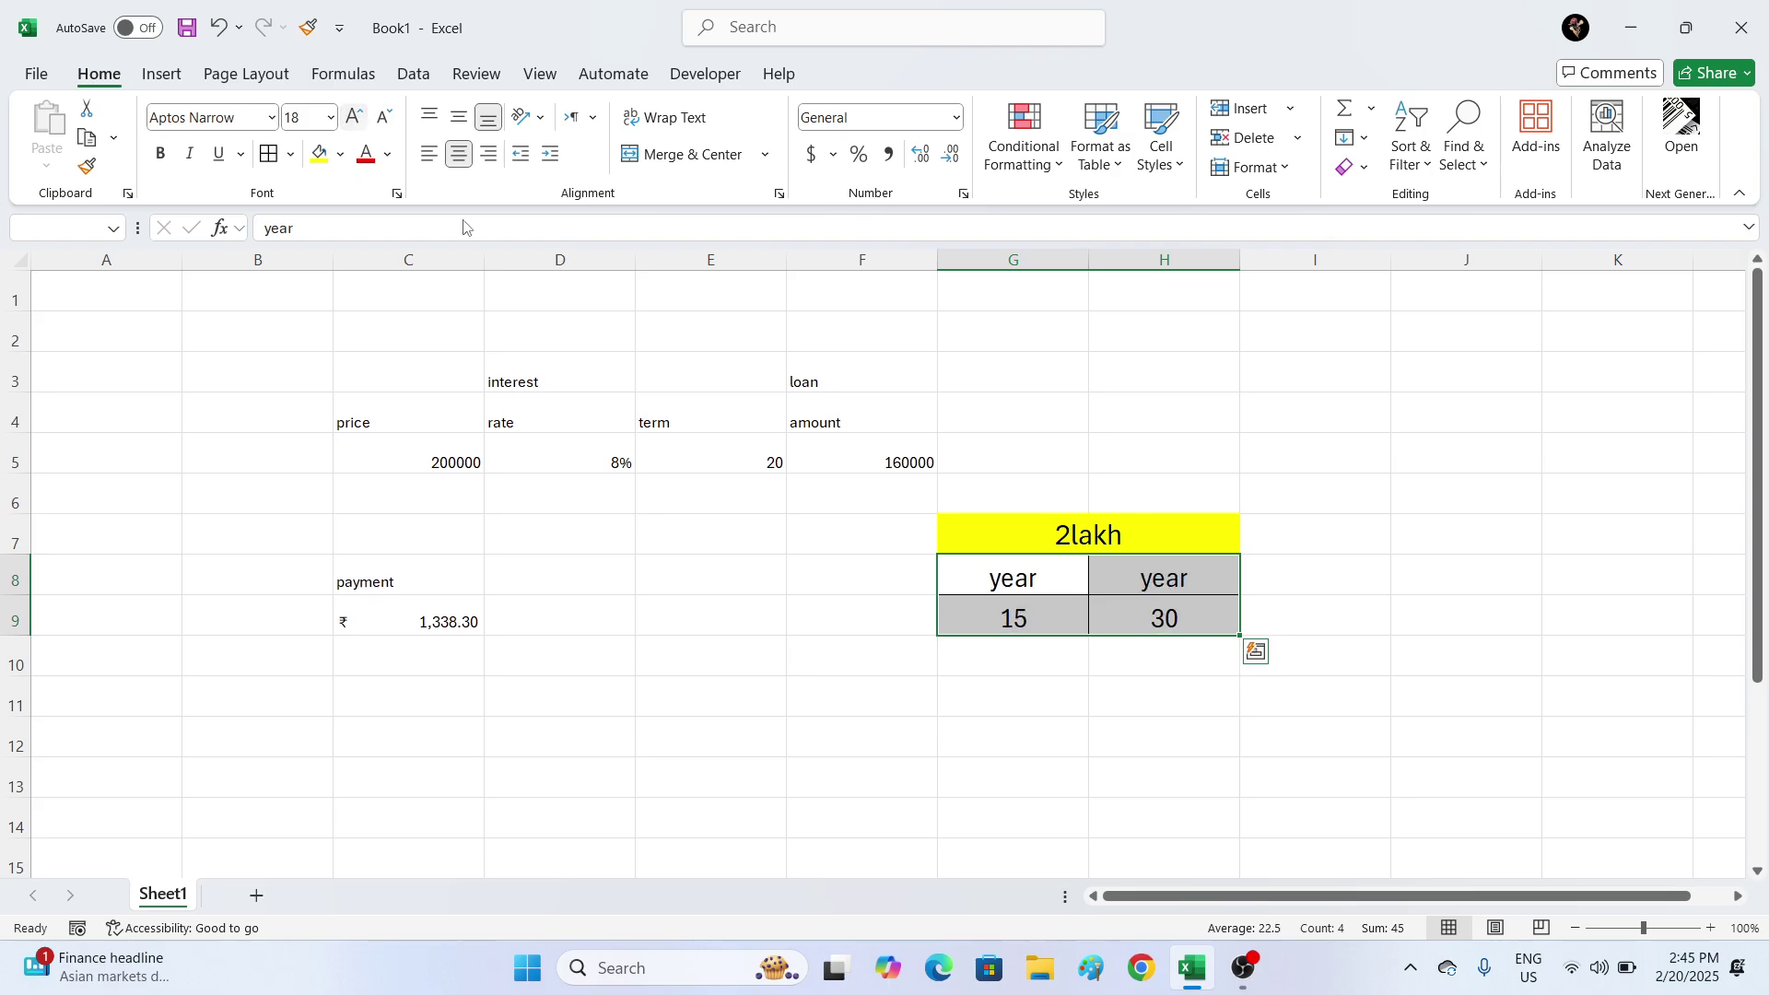
{"action": "left_click", "coordinate": [354, 117]}
{"action": "left_click", "coordinate": [1316, 544]}
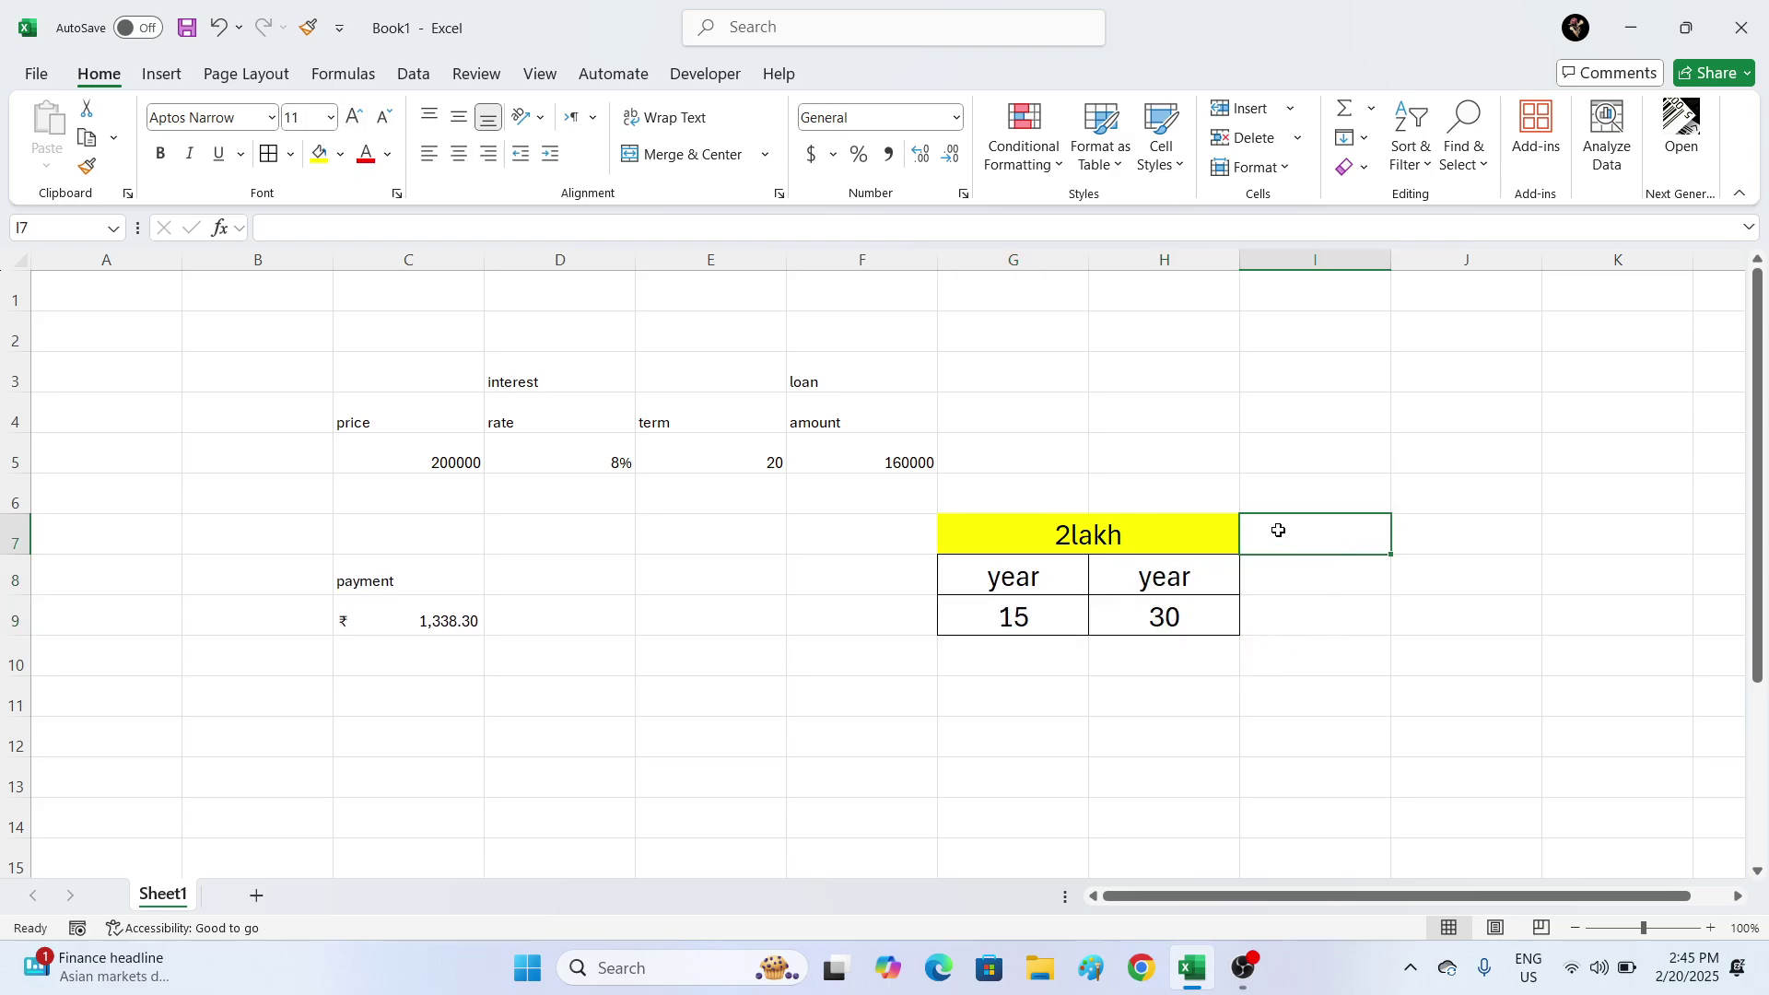
- Copy the merged 2lakh heading into the adjacent cells I7:J7 and change the copy's text to 3lakh
{"action": "left_click", "coordinate": [1194, 542]}
{"action": "left_click_drag", "start_coordinate": [1240, 557], "coordinate": [1378, 549]}
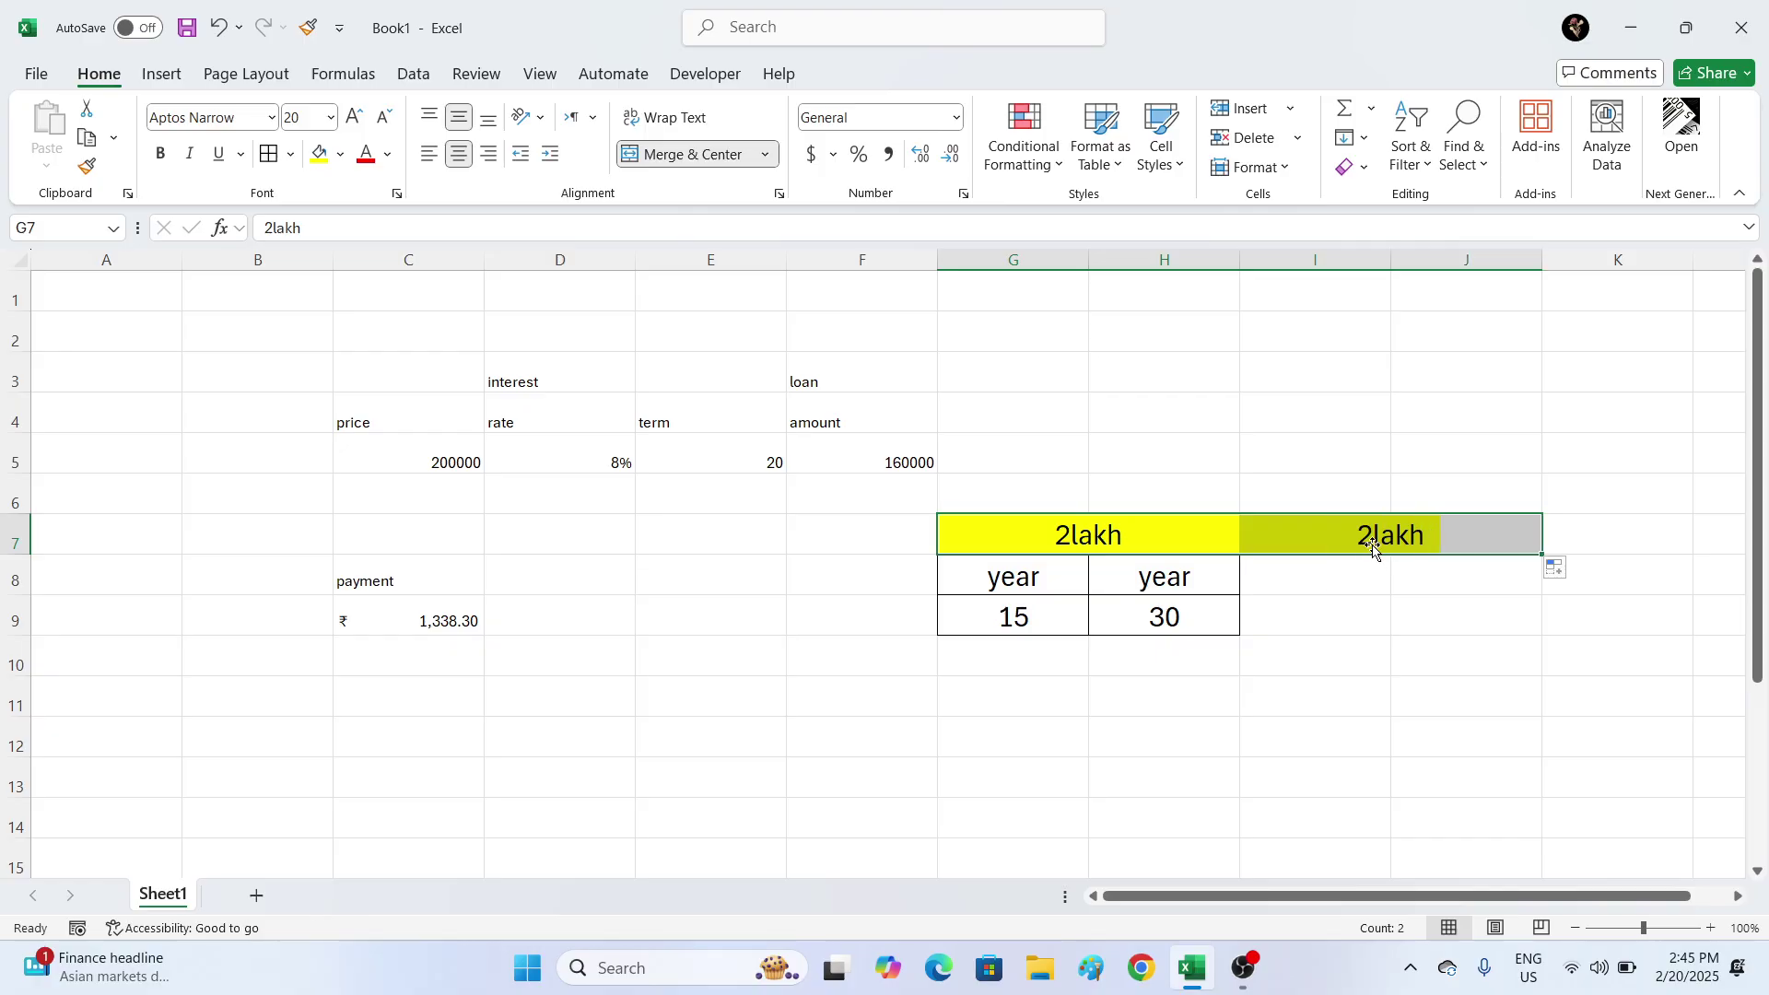
{"action": "double_click", "coordinate": [1368, 534]}
{"action": "key", "text": "BackSpace"}
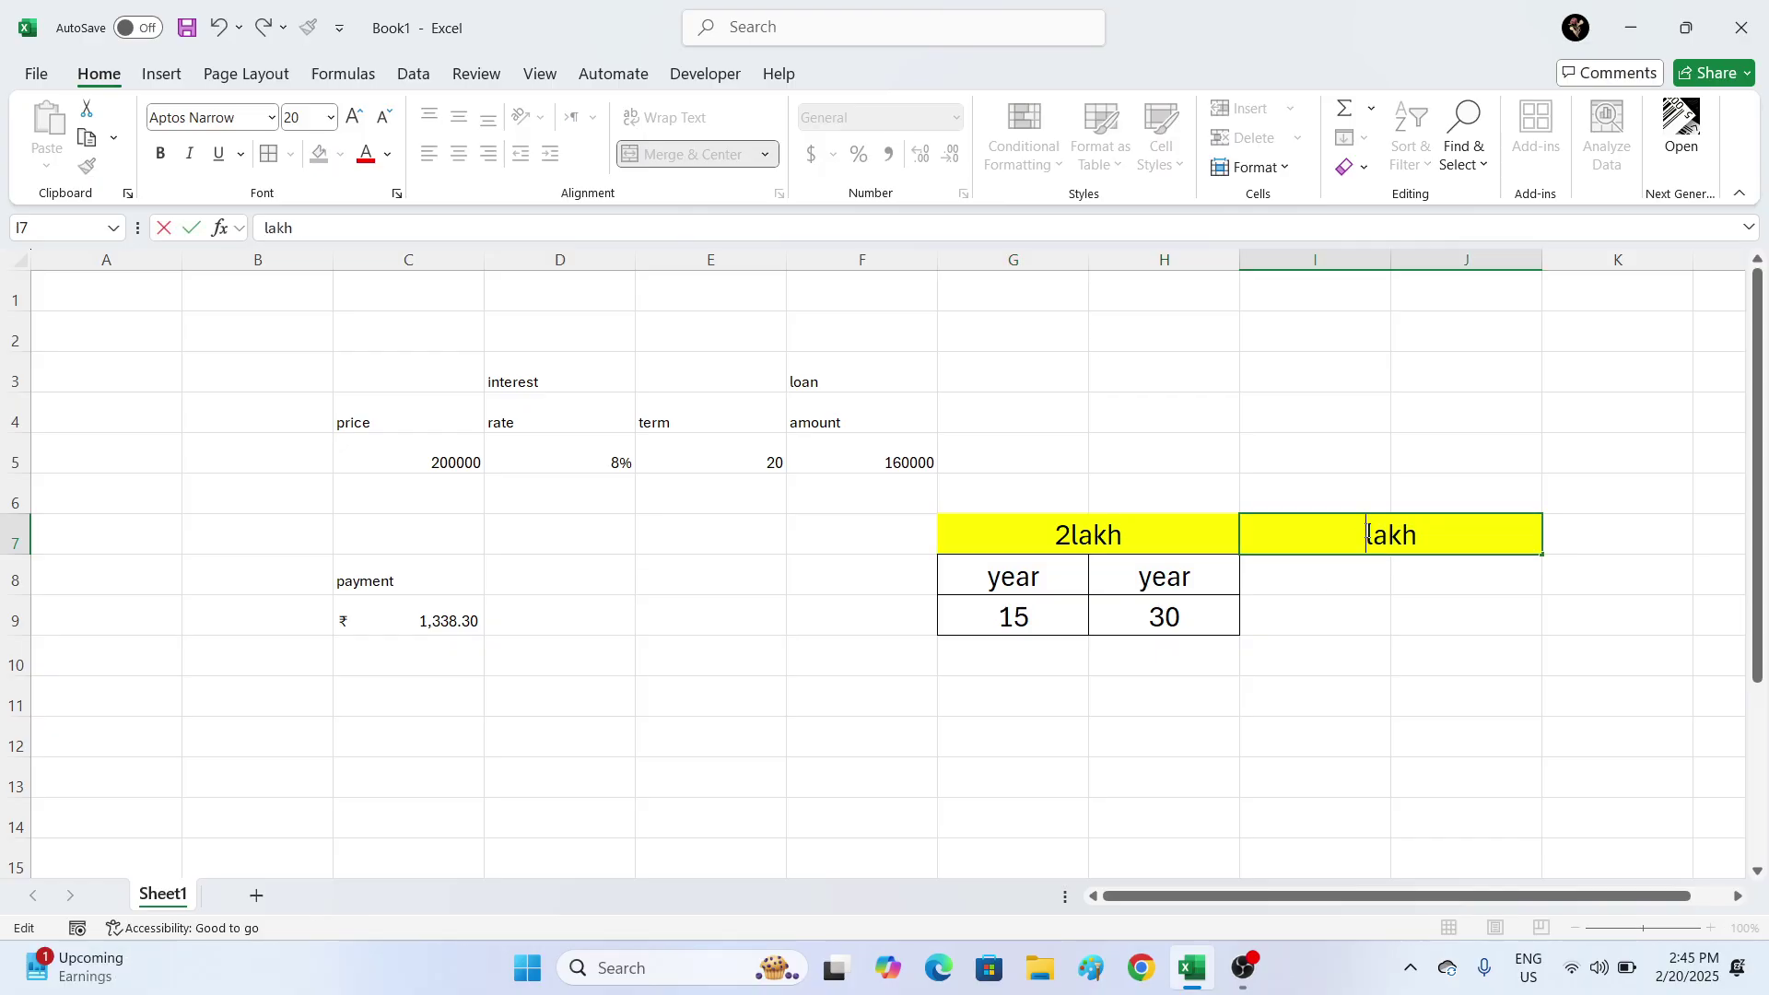
{"action": "type", "text": "3"}
{"action": "key", "text": "Return"}
- Extend the year labels from G8:H8 into I8:J8, and enter 15 in I9 and 30 in J9
{"action": "left_click_drag", "start_coordinate": [1019, 570], "coordinate": [1474, 597]}
{"action": "left_click", "coordinate": [1349, 622]}
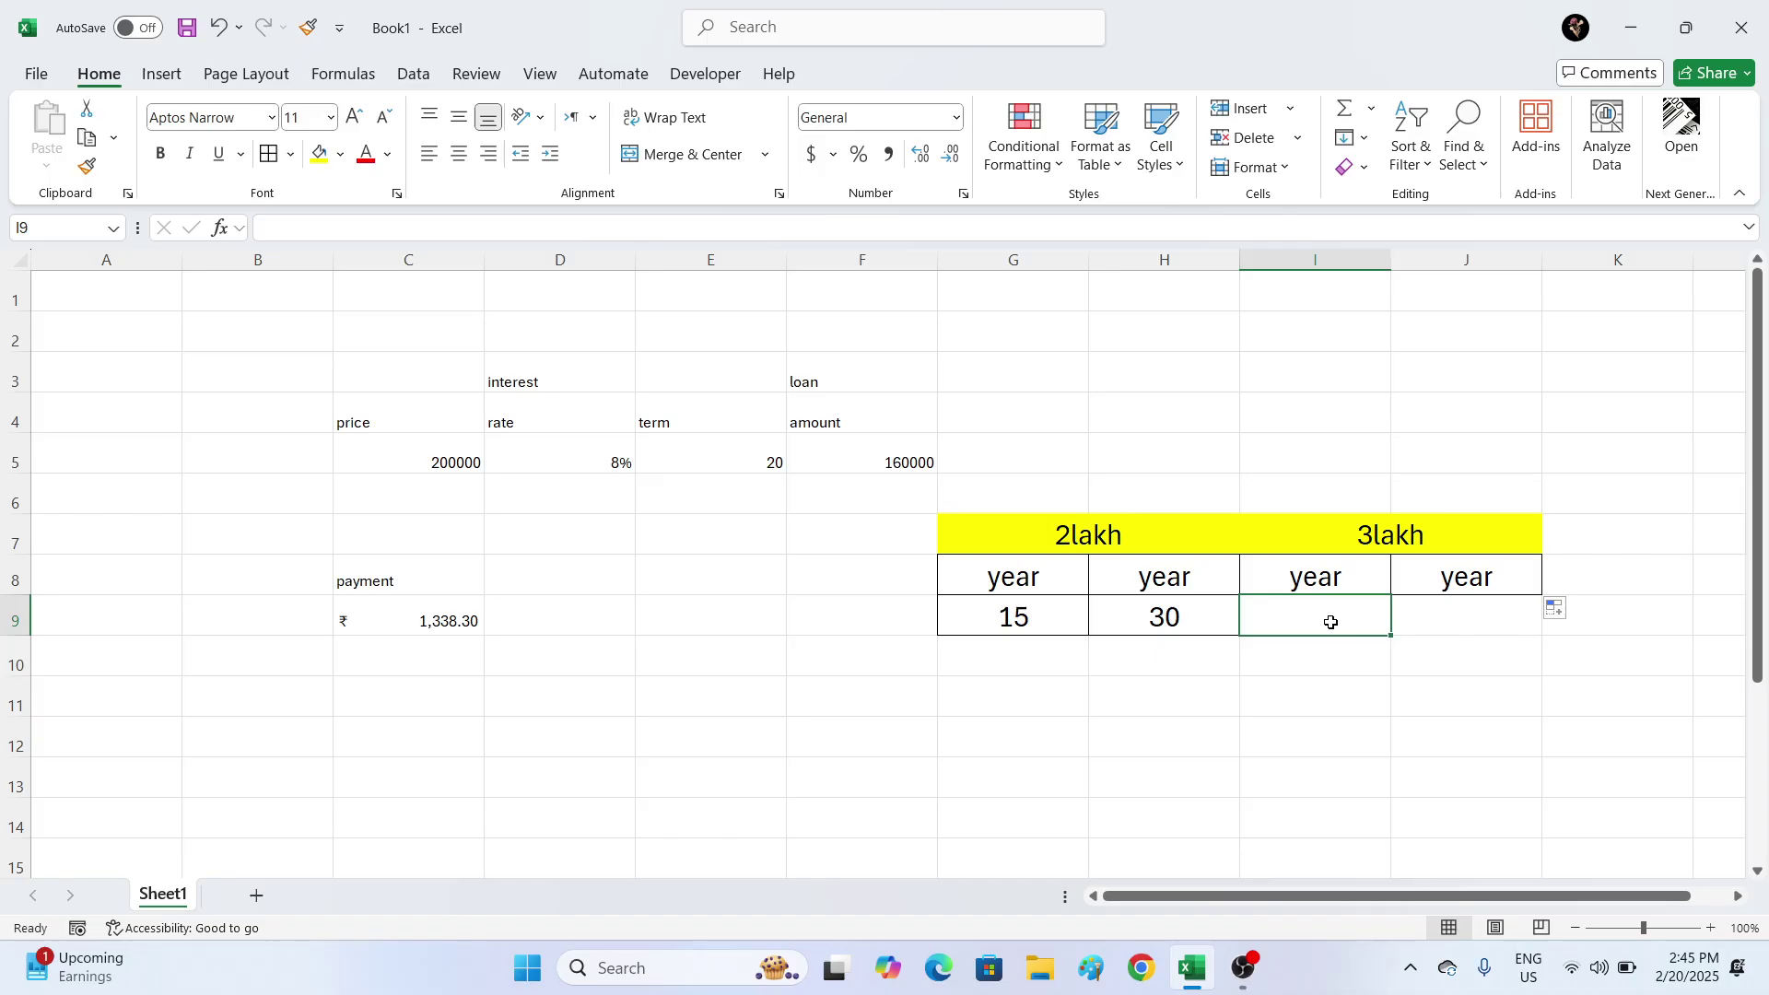
{"action": "type", "text": "15"}
{"action": "left_click", "coordinate": [1454, 623]}
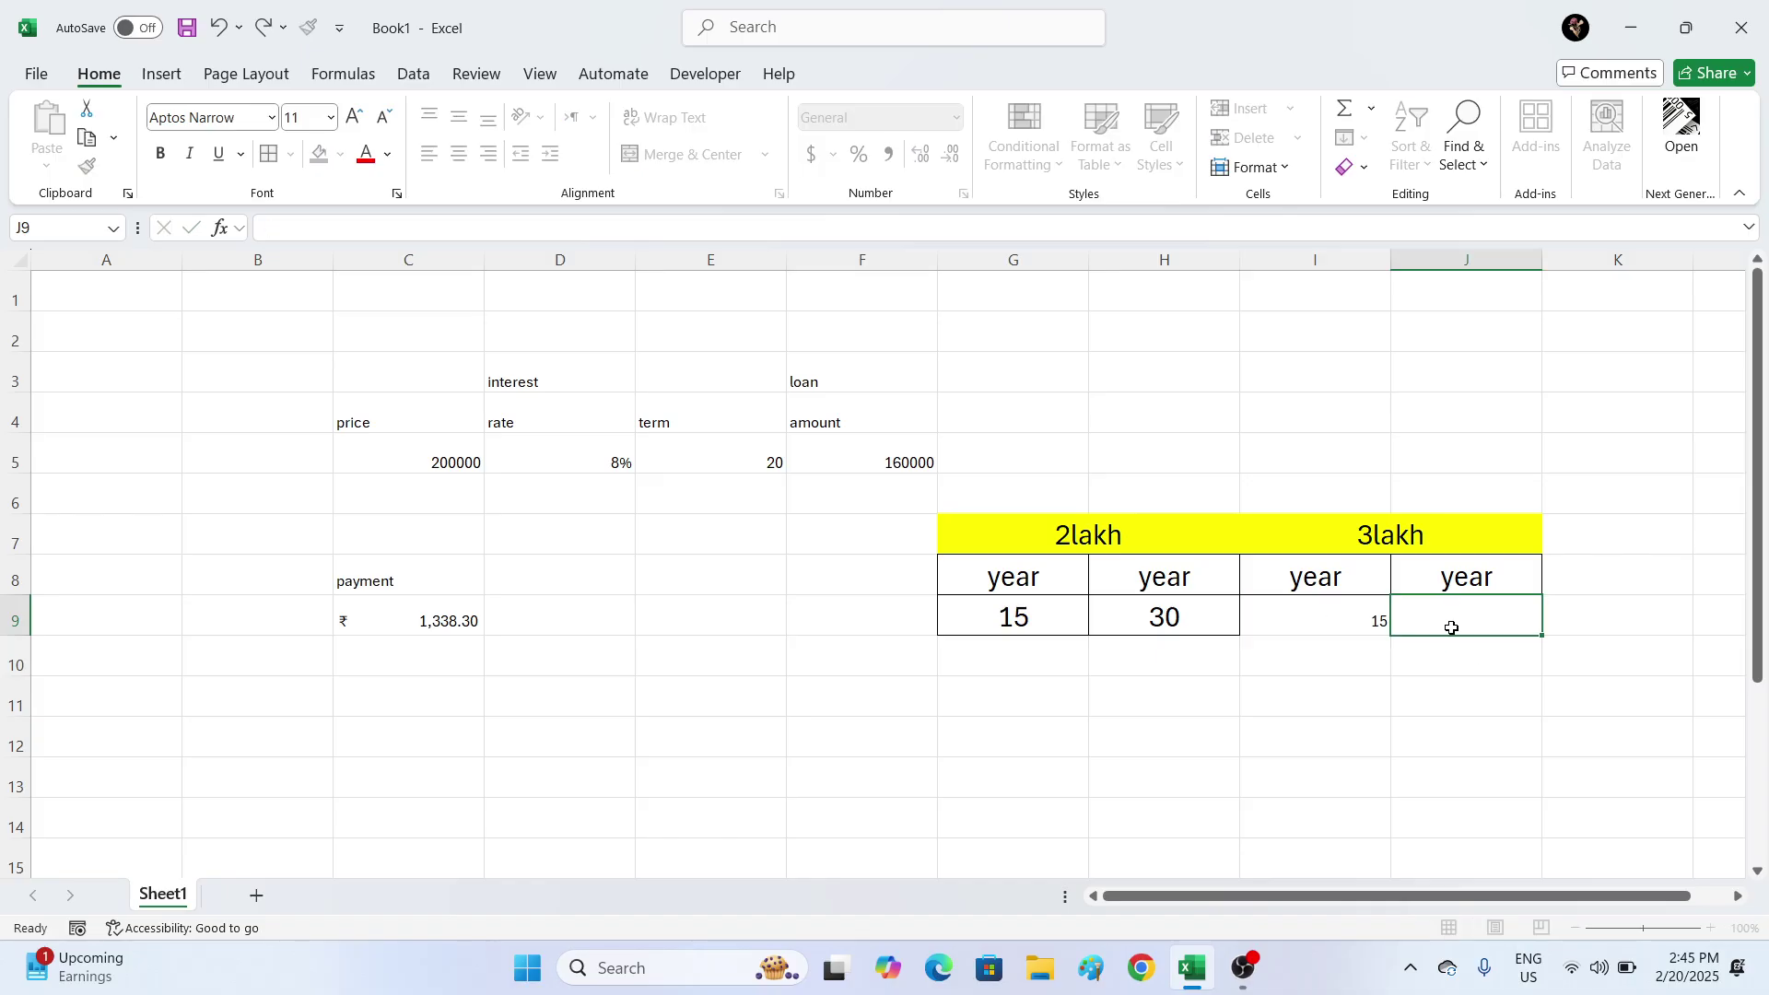
{"action": "type", "text": "30"}
{"action": "key", "text": "Return"}
- Copy the formatting of cell H9 onto the values in I9:J9
{"action": "left_click", "coordinate": [1198, 620]}
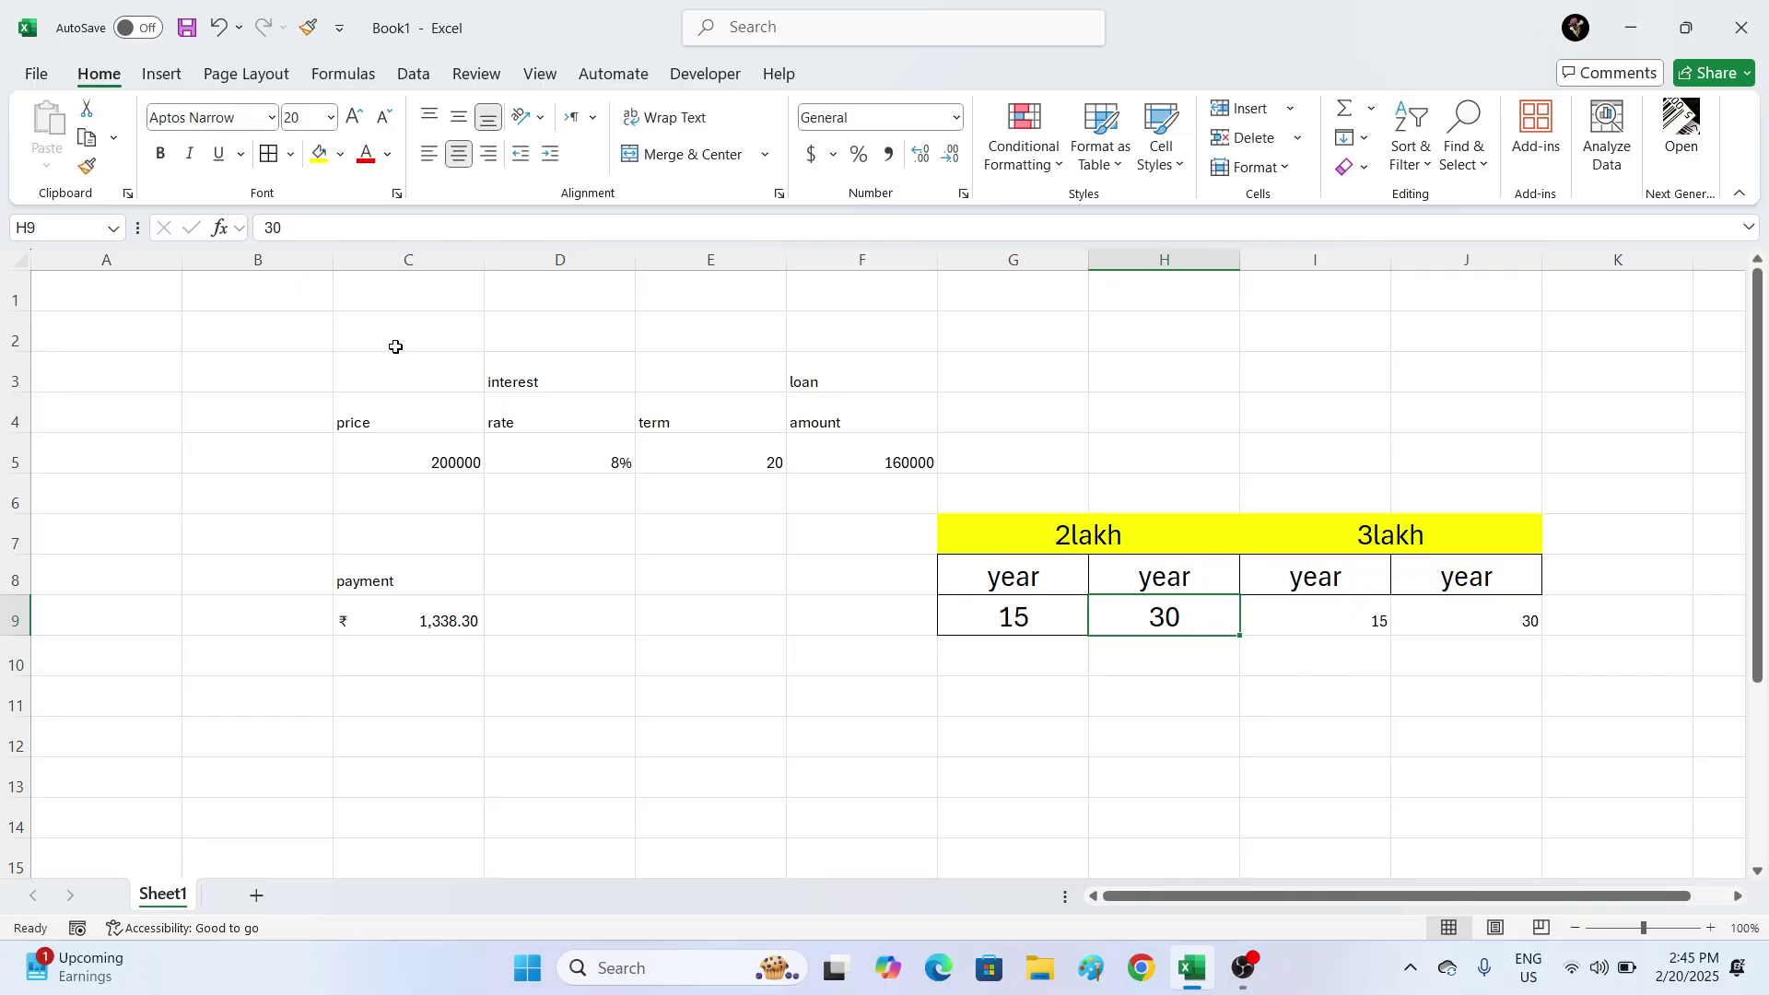
{"action": "left_click", "coordinate": [88, 166]}
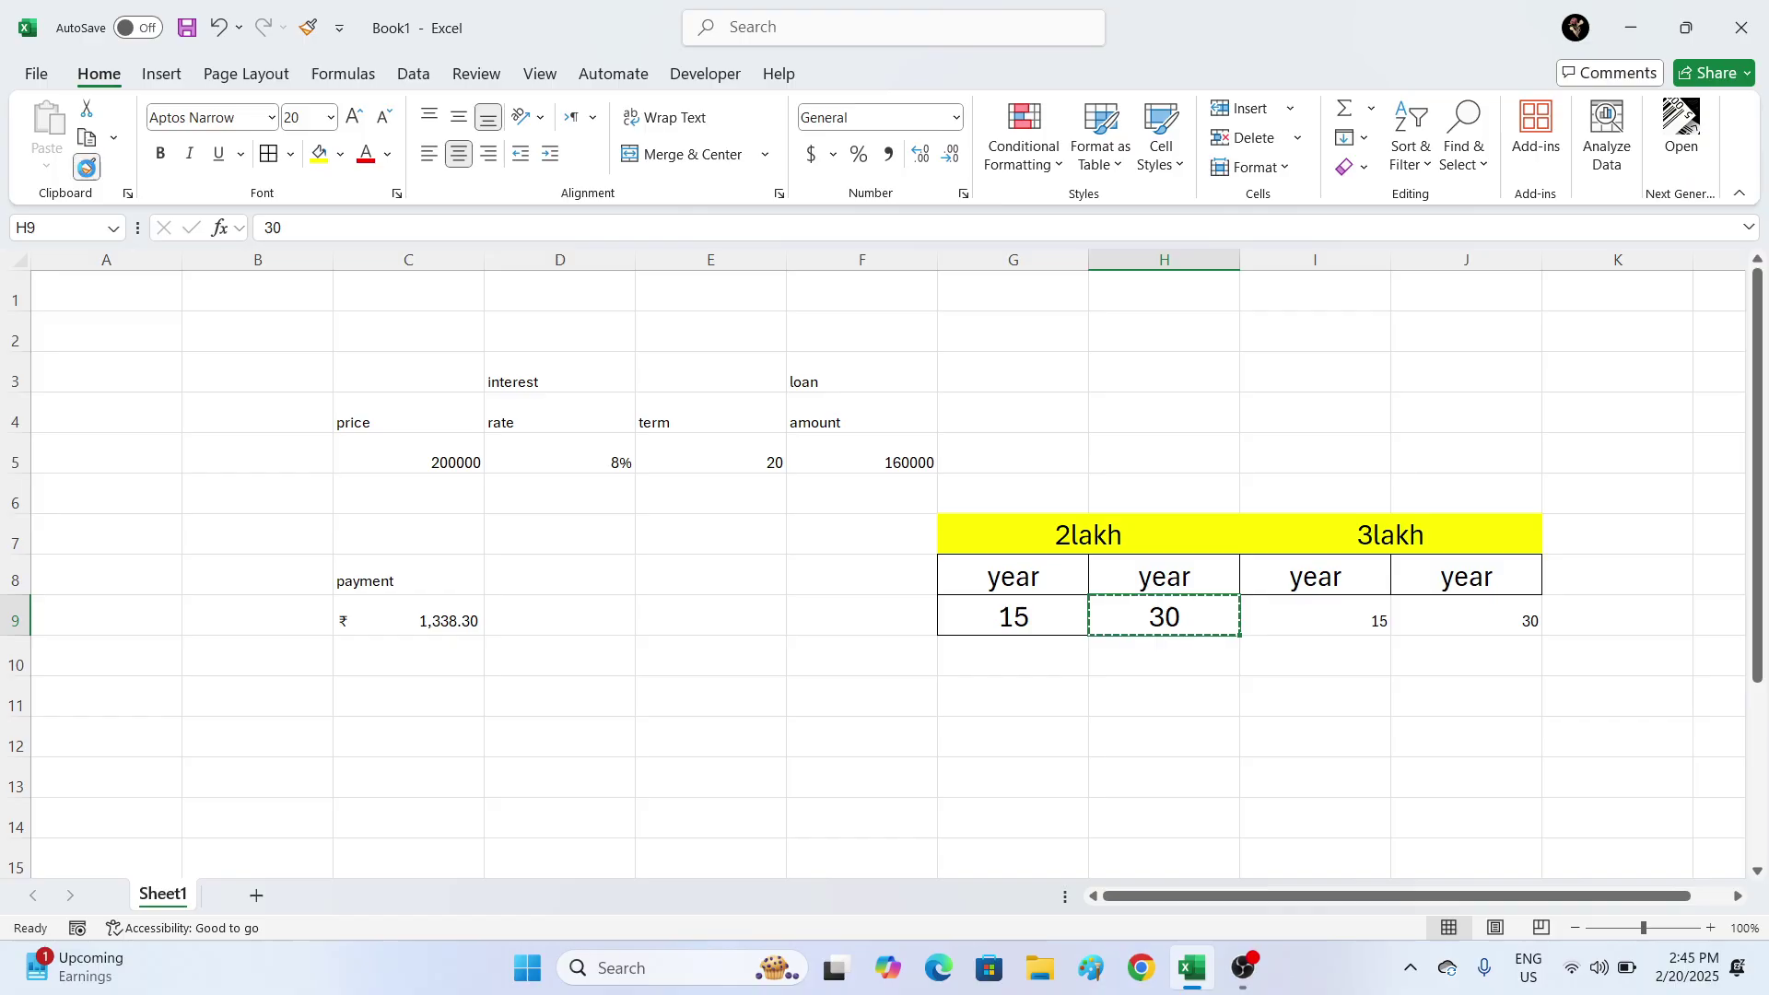
{"action": "left_click_drag", "start_coordinate": [1283, 620], "coordinate": [1494, 618]}
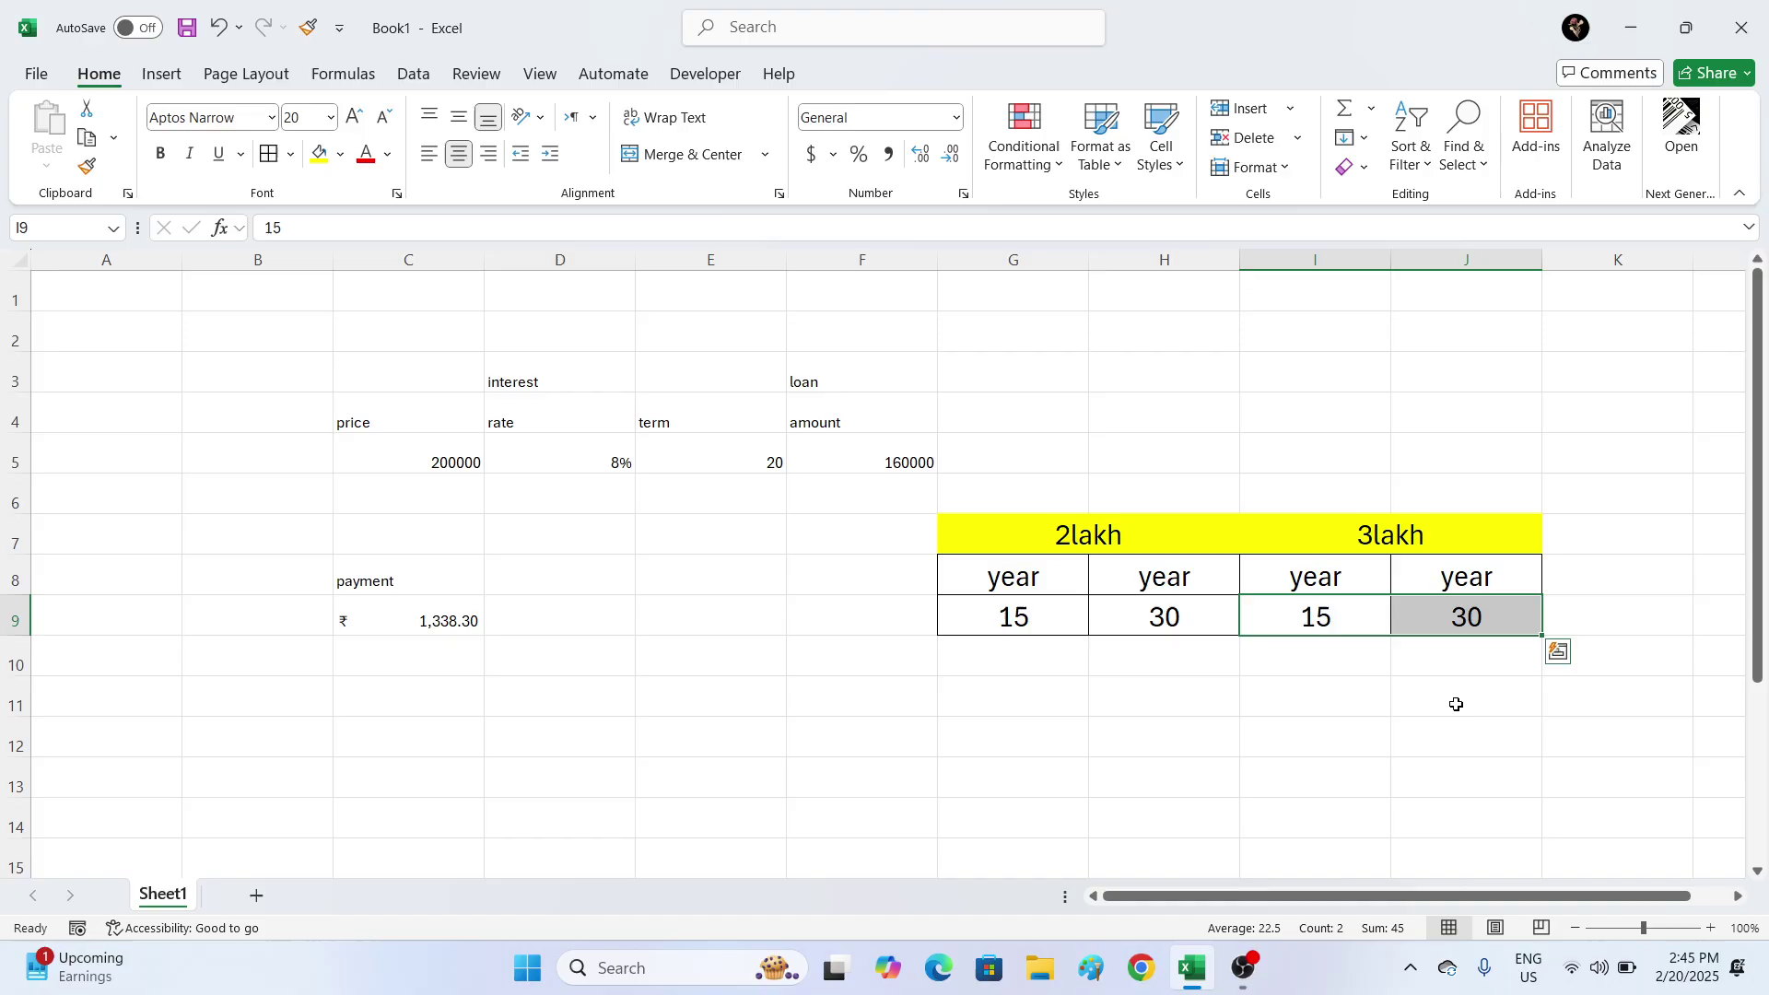
{"action": "left_click", "coordinate": [1403, 719]}
- Try to move the 3lakh block I7:J9 one column to the right
{"action": "left_click", "coordinate": [1291, 536]}
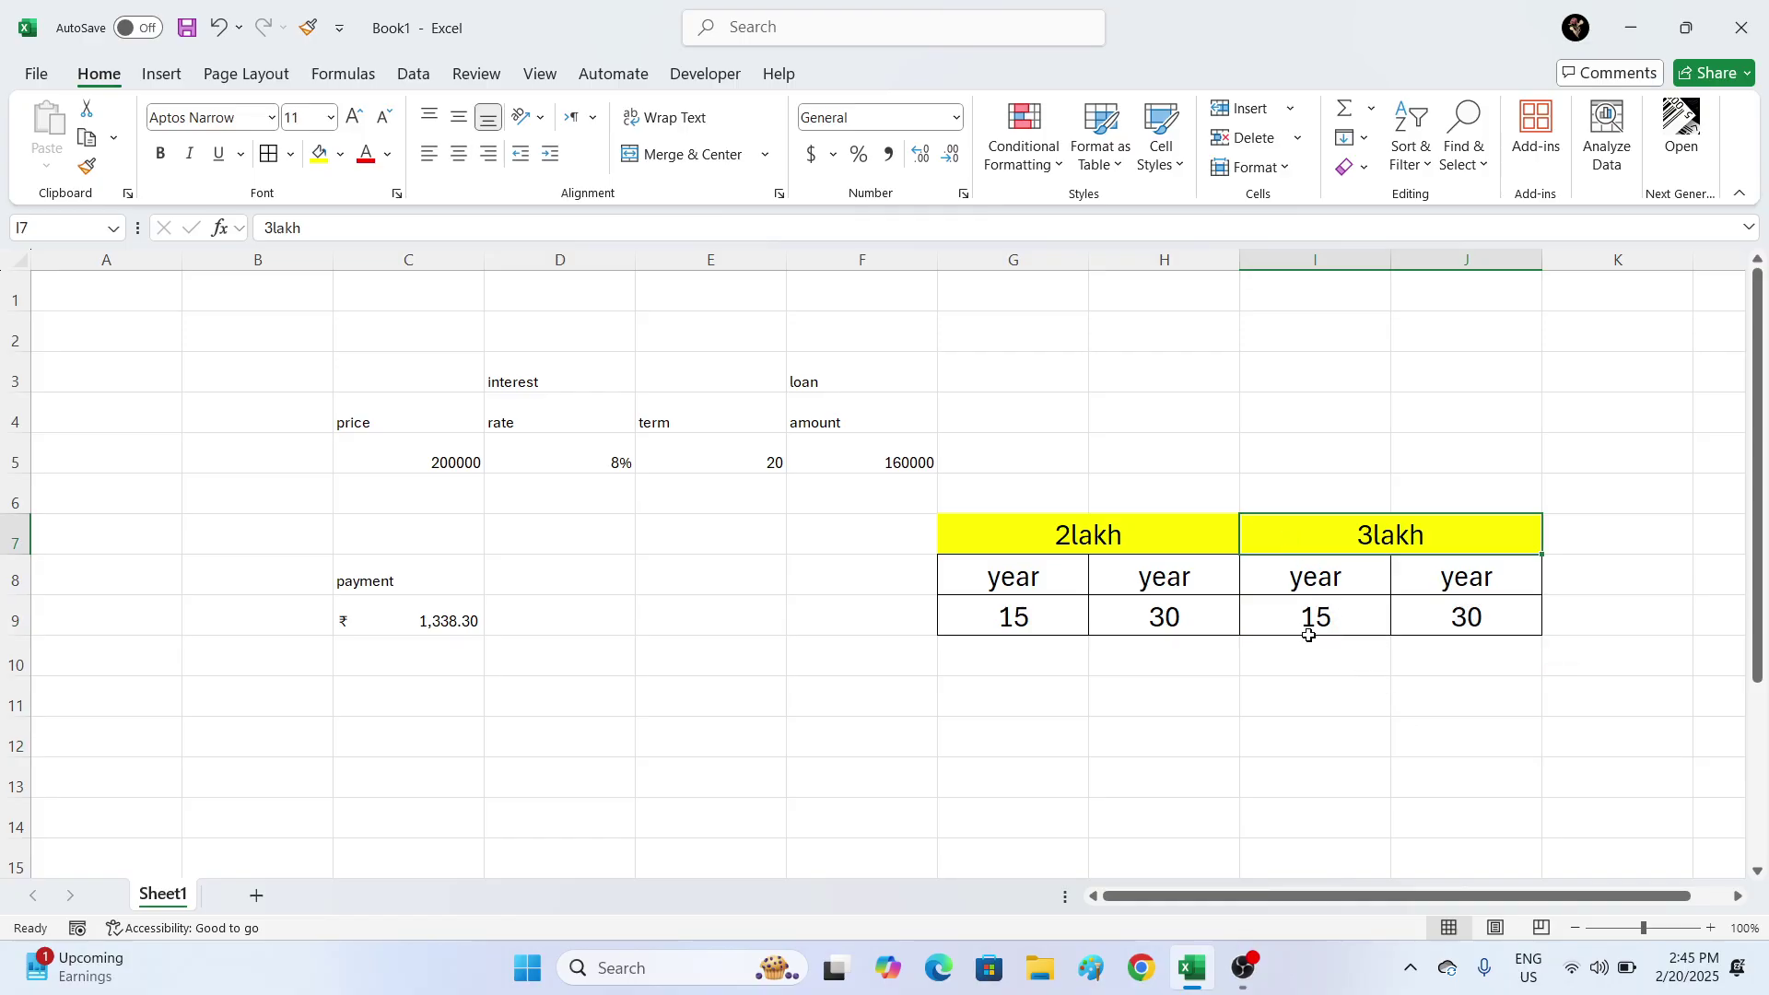
{"action": "left_click", "coordinate": [1310, 635], "text": "shift"}
{"action": "left_click_drag", "start_coordinate": [1378, 636], "coordinate": [1530, 638]}
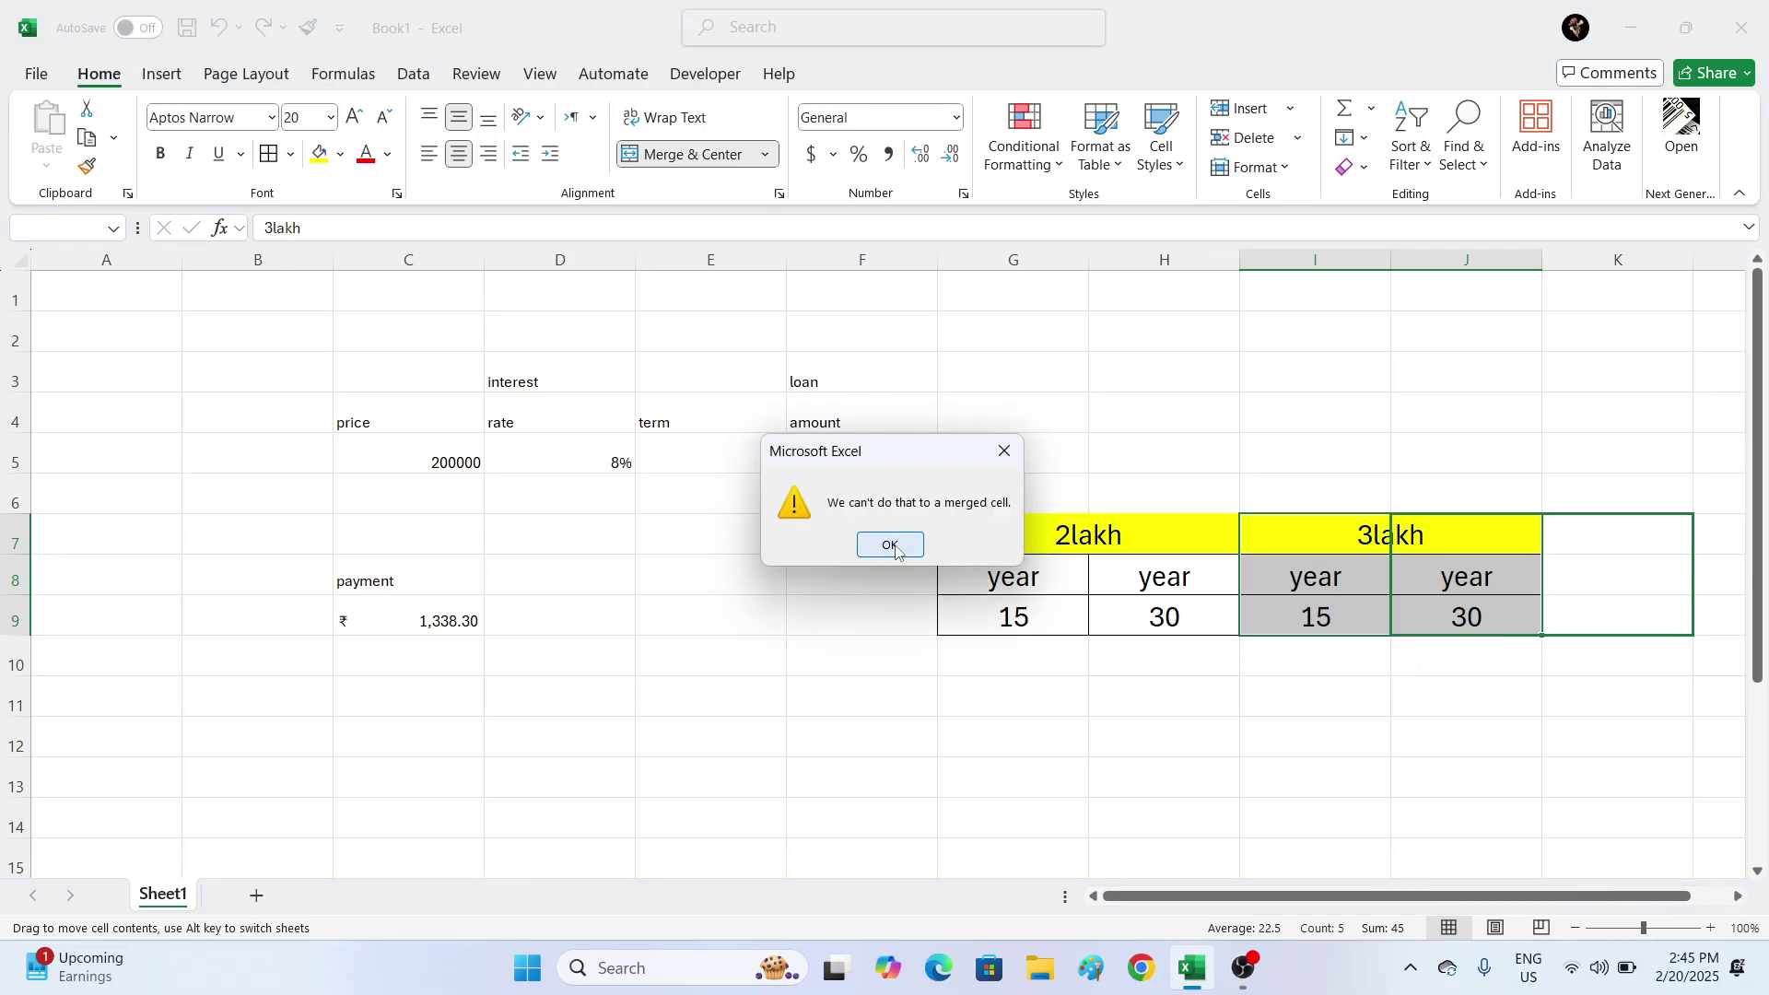
{"action": "left_click", "coordinate": [890, 546]}
{"action": "left_click", "coordinate": [1217, 577]}
{"action": "left_click_drag", "start_coordinate": [1276, 522], "coordinate": [1286, 616]}
{"action": "left_click", "coordinate": [1295, 544]}
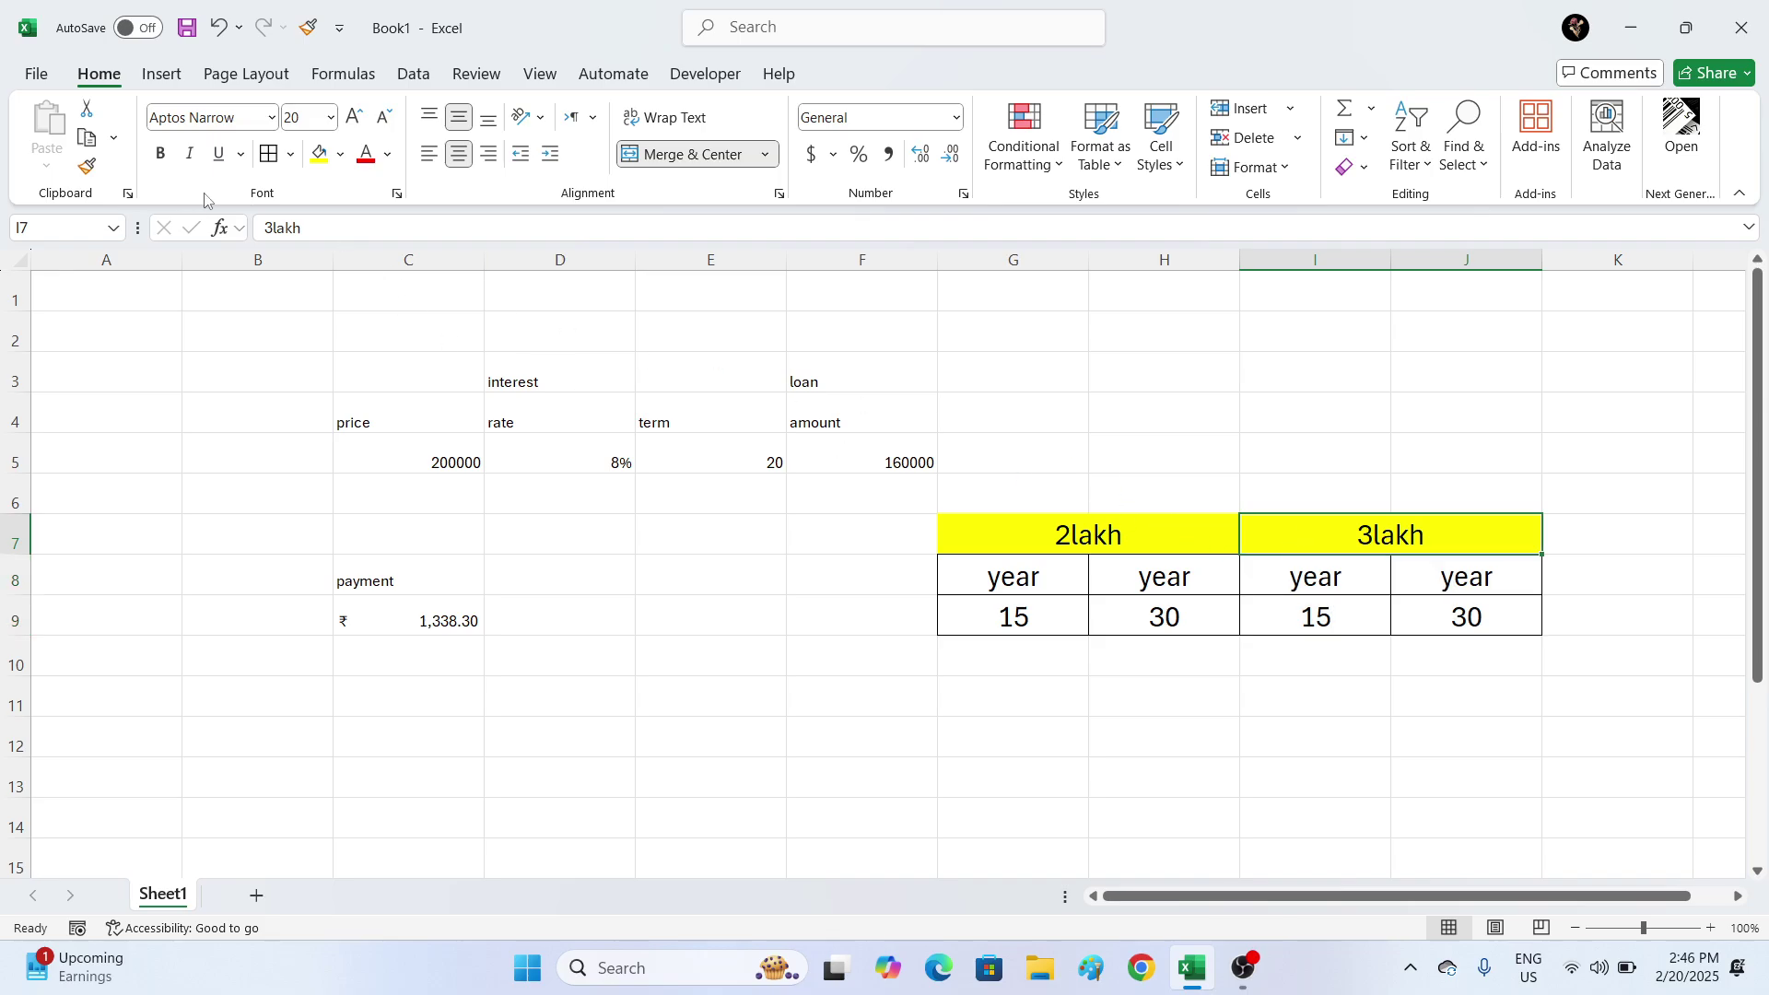
- Fill the merged 3lakh heading with dark blue
{"action": "left_click", "coordinate": [340, 154]}
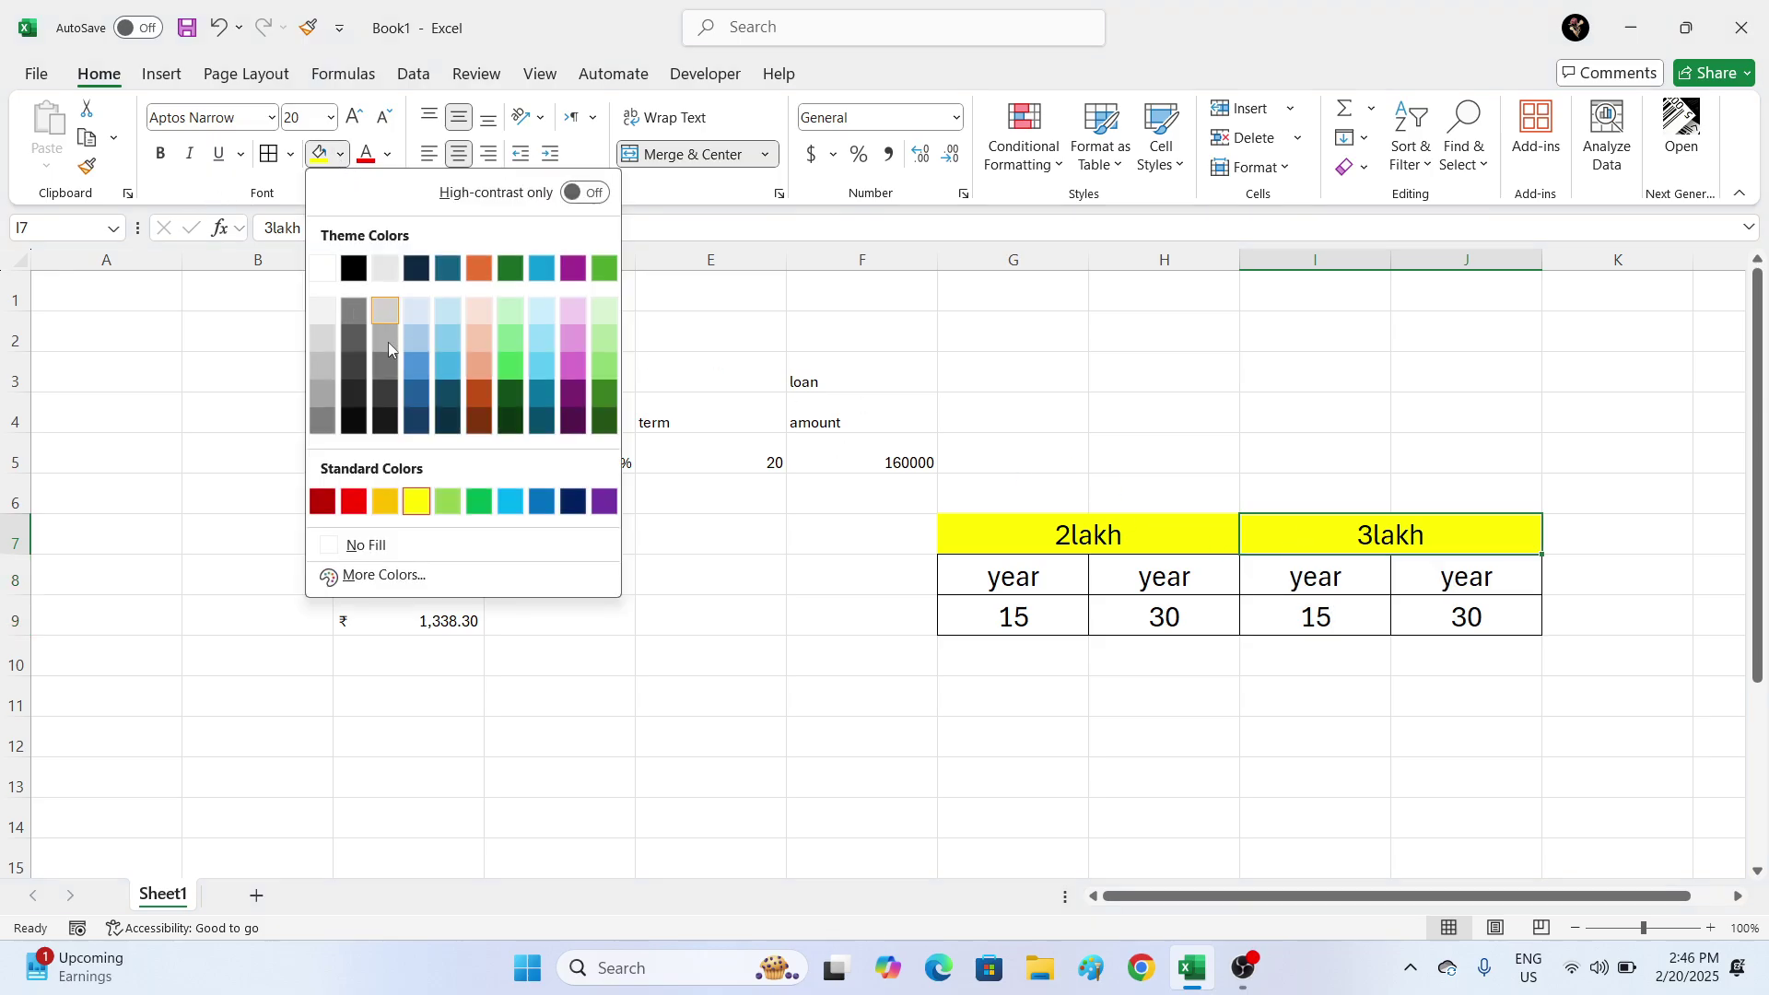
{"action": "left_click", "coordinate": [413, 387]}
{"action": "left_click", "coordinate": [1310, 841]}
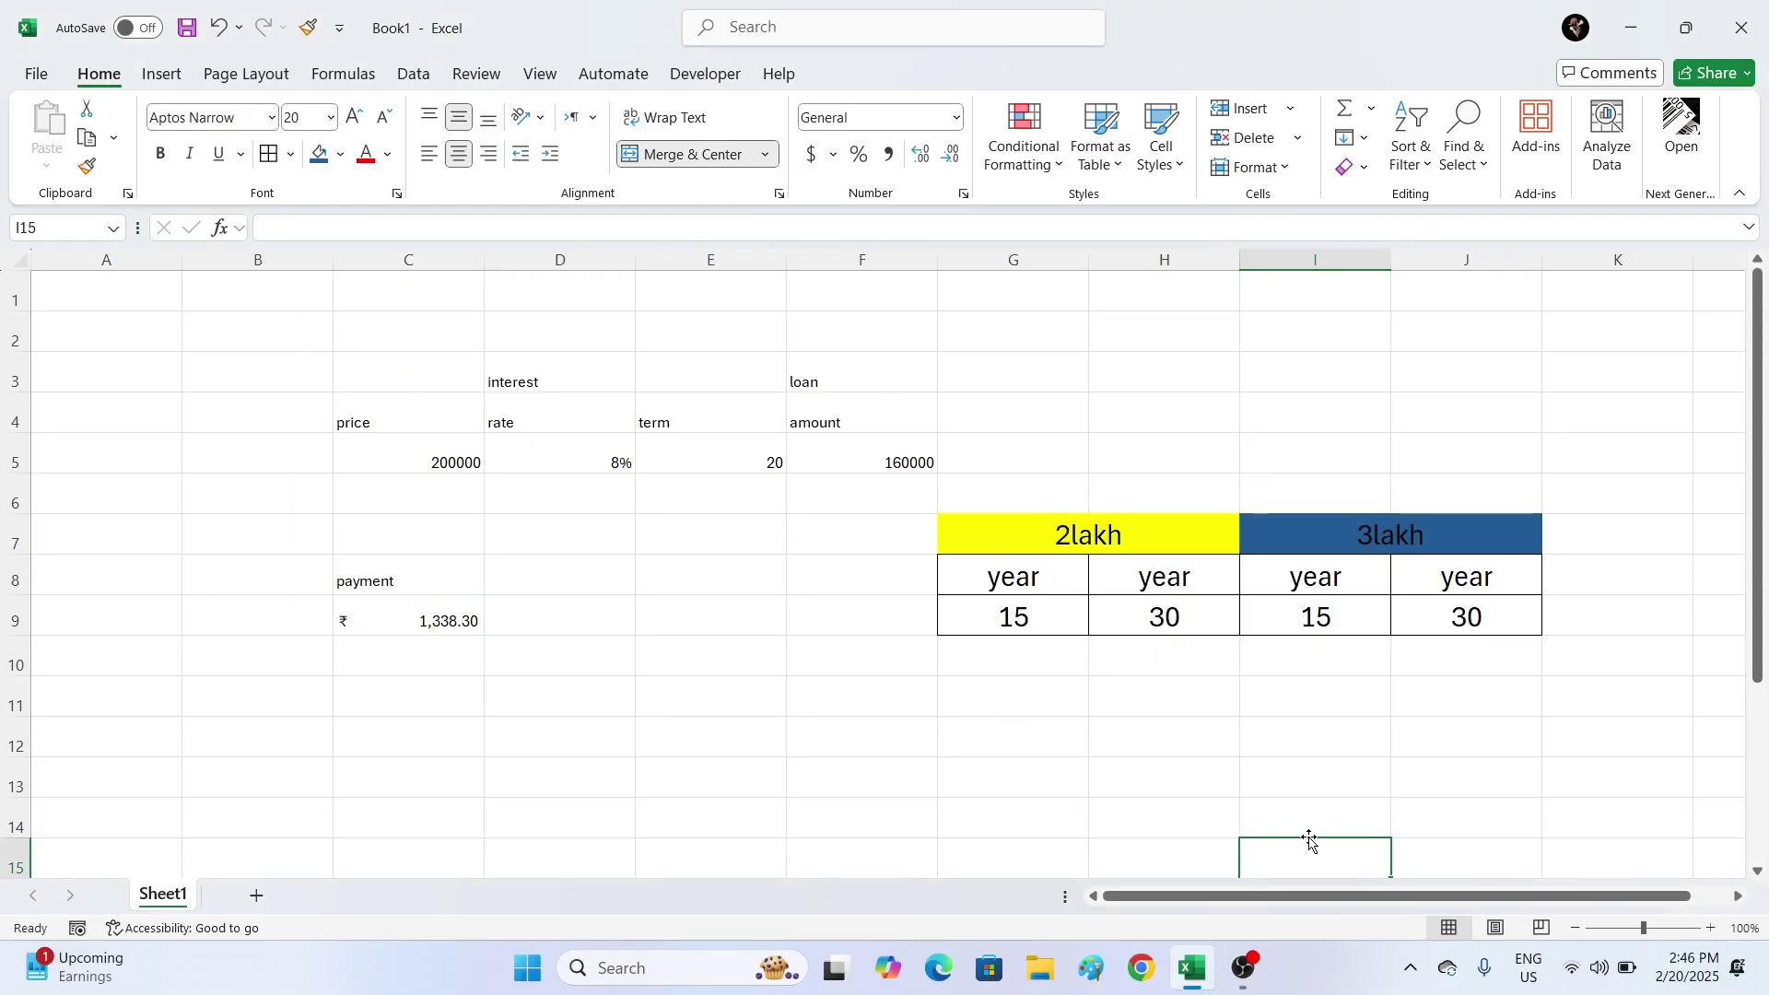
- Examine the 2lakh and 3lakh headings together with the 15 and 30 year terms beneath each
{"action": "left_click", "coordinate": [1090, 544]}
{"action": "left_click", "coordinate": [1056, 606]}
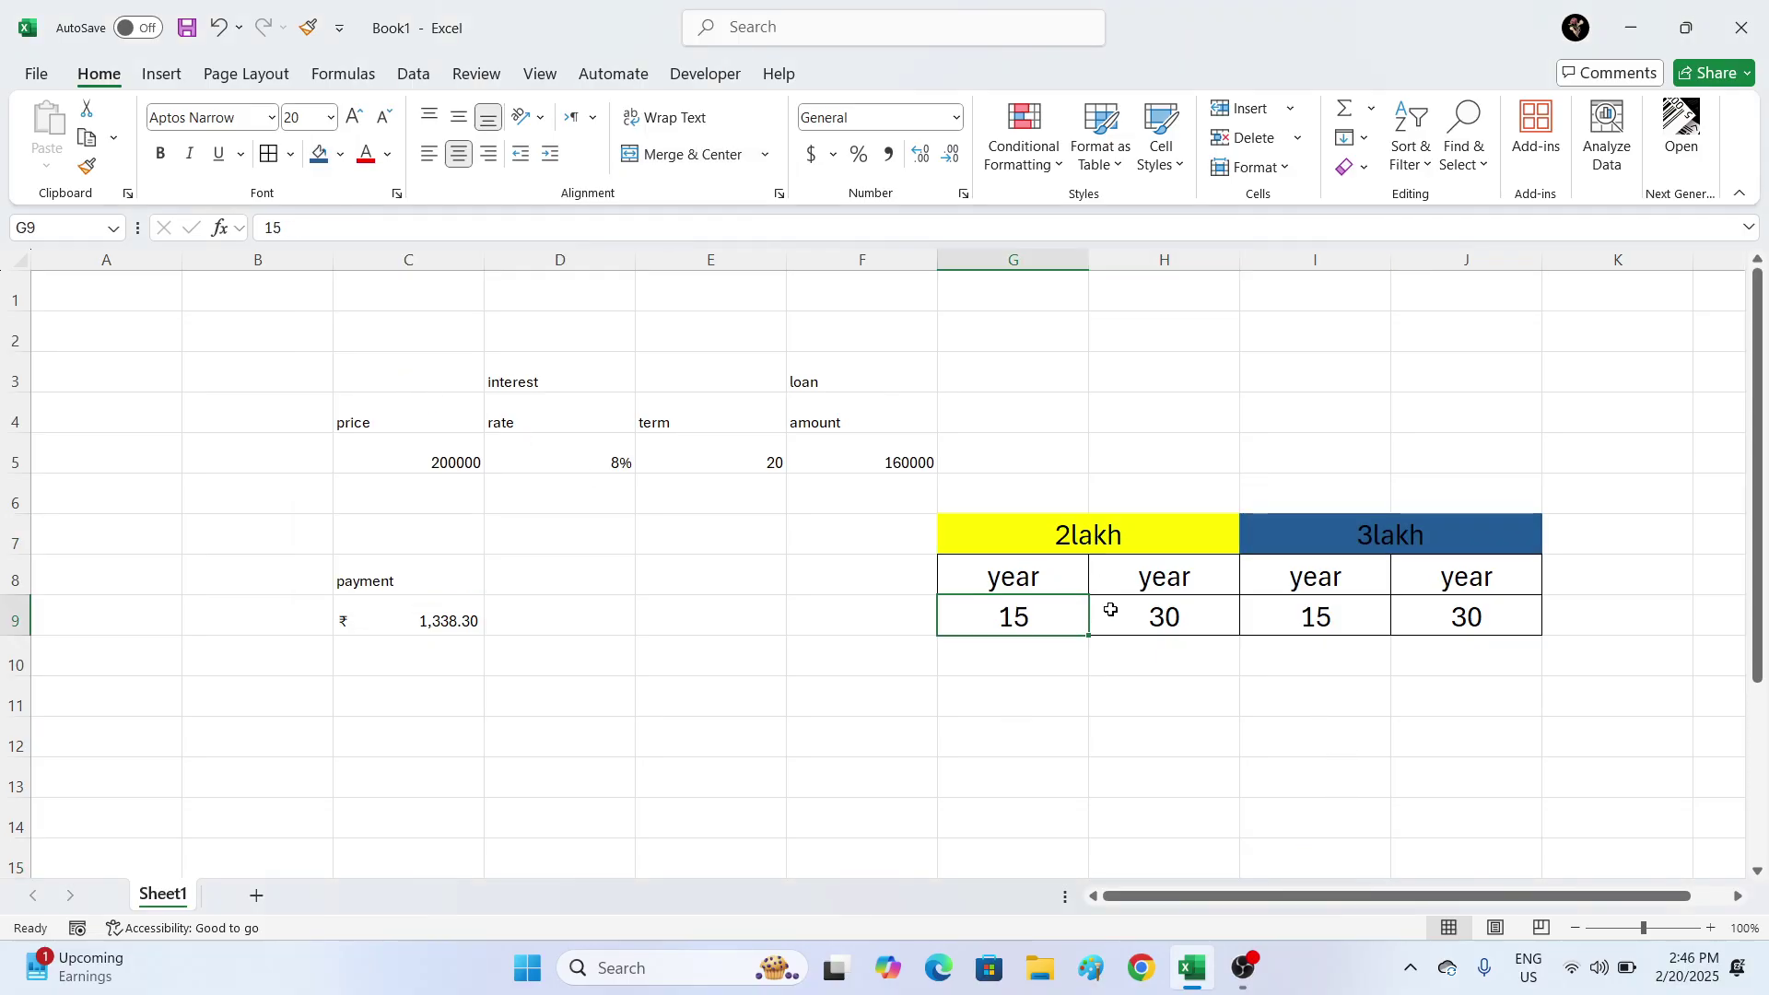
{"action": "left_click", "coordinate": [1111, 610]}
{"action": "left_click", "coordinate": [1283, 540]}
{"action": "left_click", "coordinate": [1294, 623]}
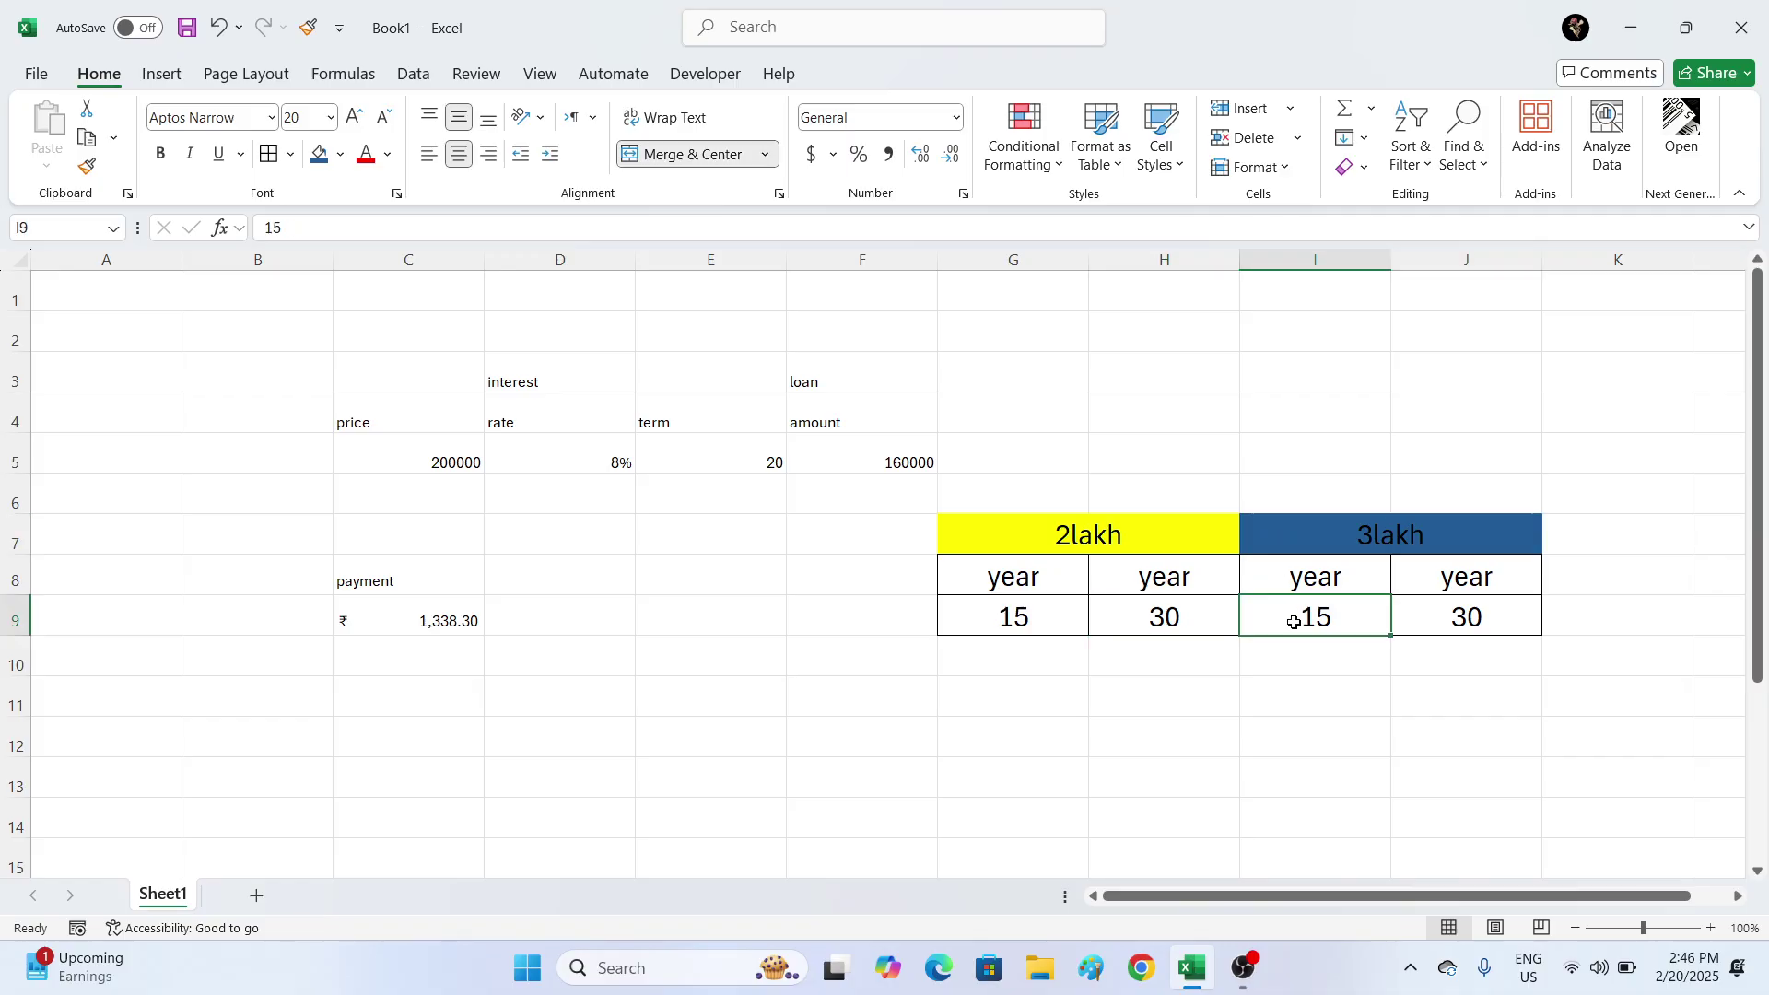
{"action": "left_click", "coordinate": [1416, 632]}
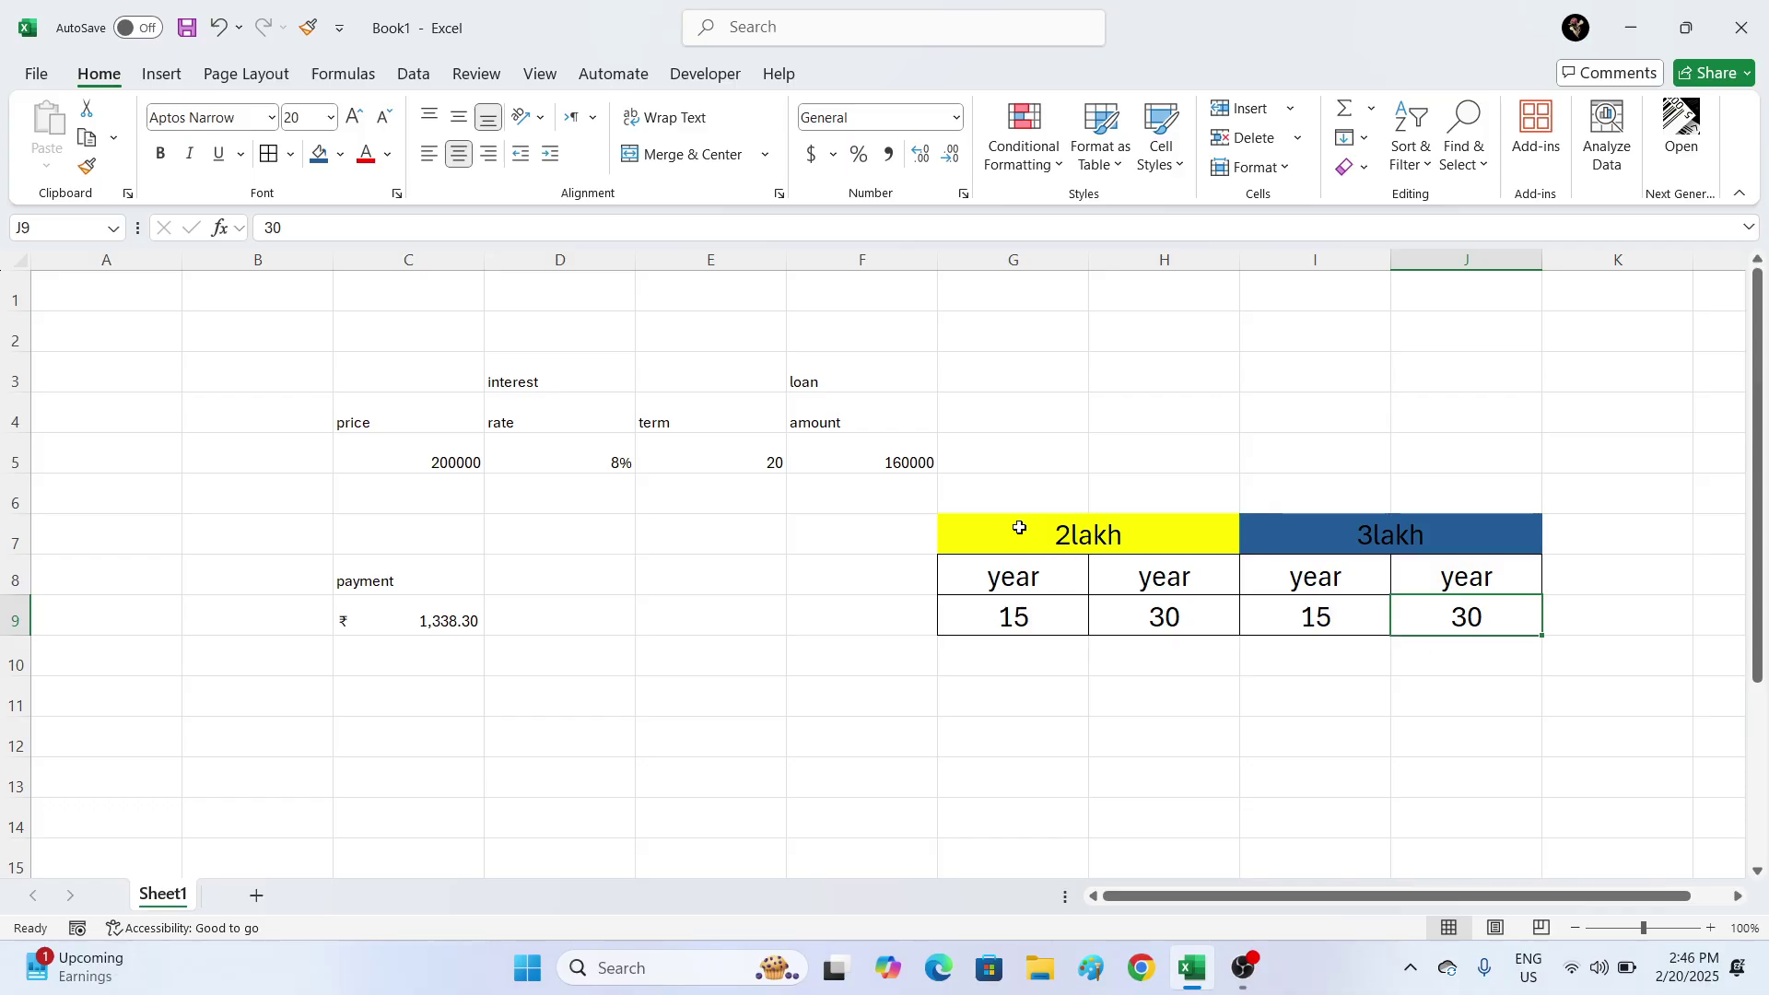
{"action": "left_click_drag", "start_coordinate": [1020, 527], "coordinate": [1118, 645]}
{"action": "left_click_drag", "start_coordinate": [1258, 531], "coordinate": [1372, 660]}
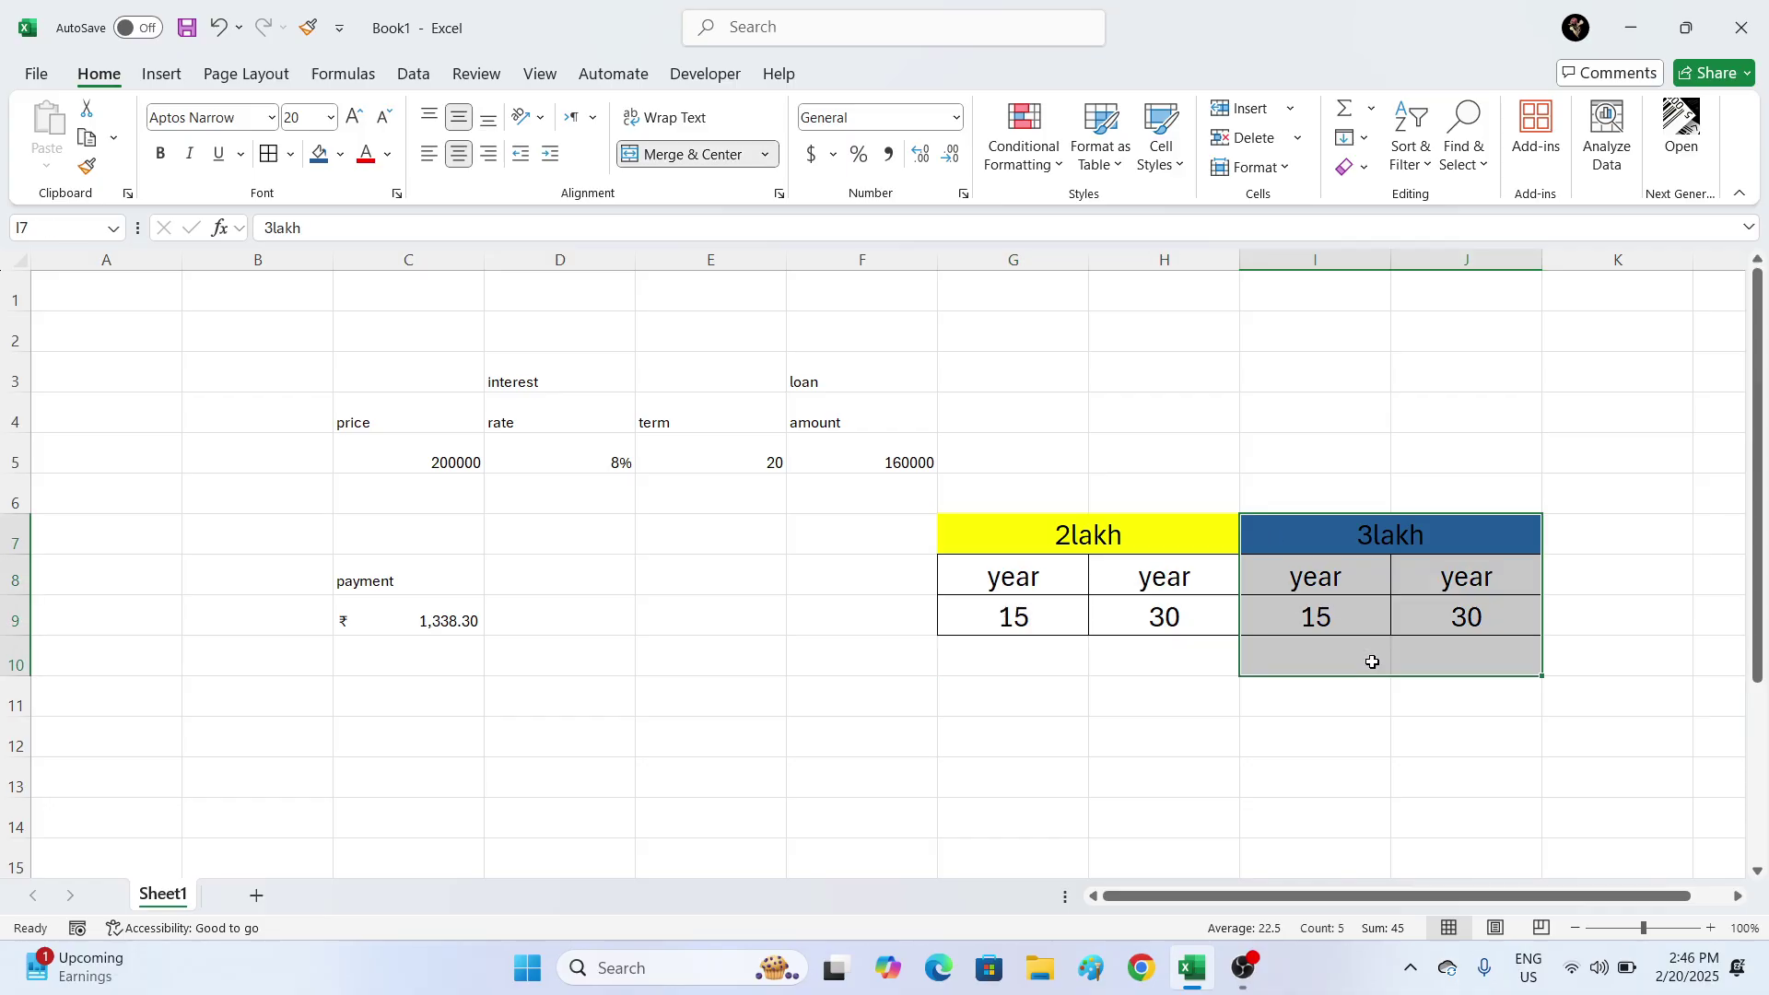
{"action": "left_click", "coordinate": [1128, 735]}
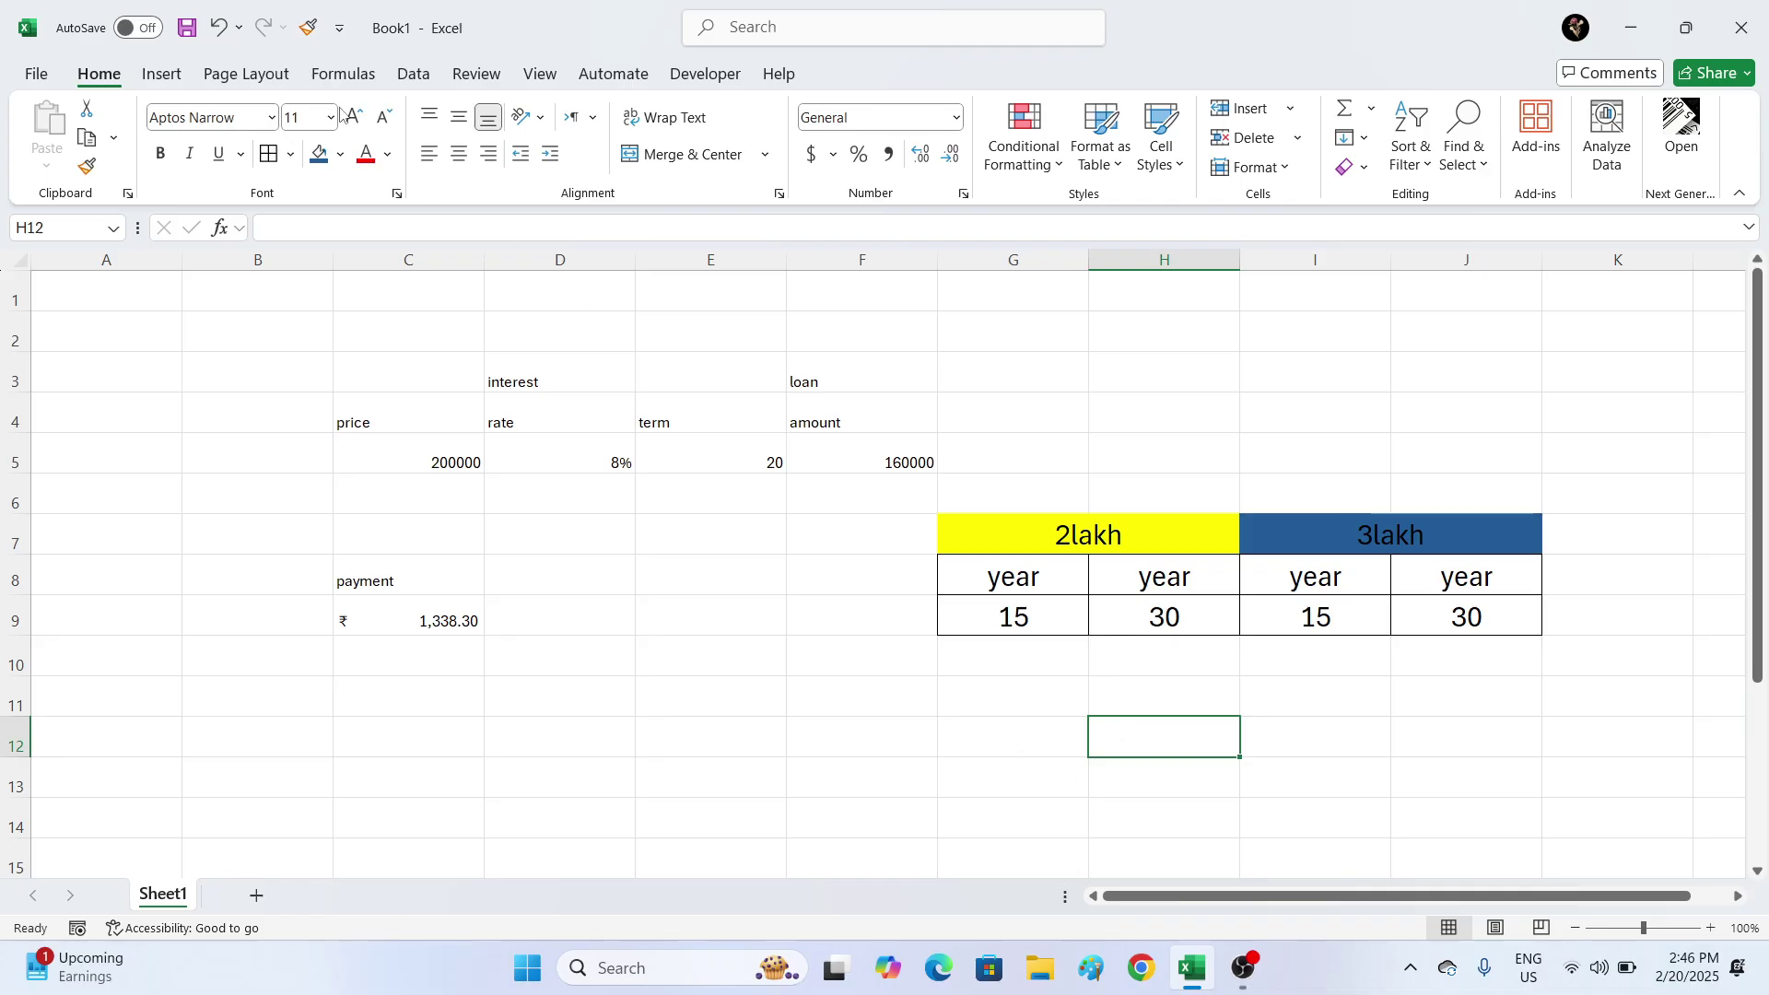
- Open the Scenario Manager and add a scenario named 2lakh 15yr
{"action": "left_click", "coordinate": [348, 76]}
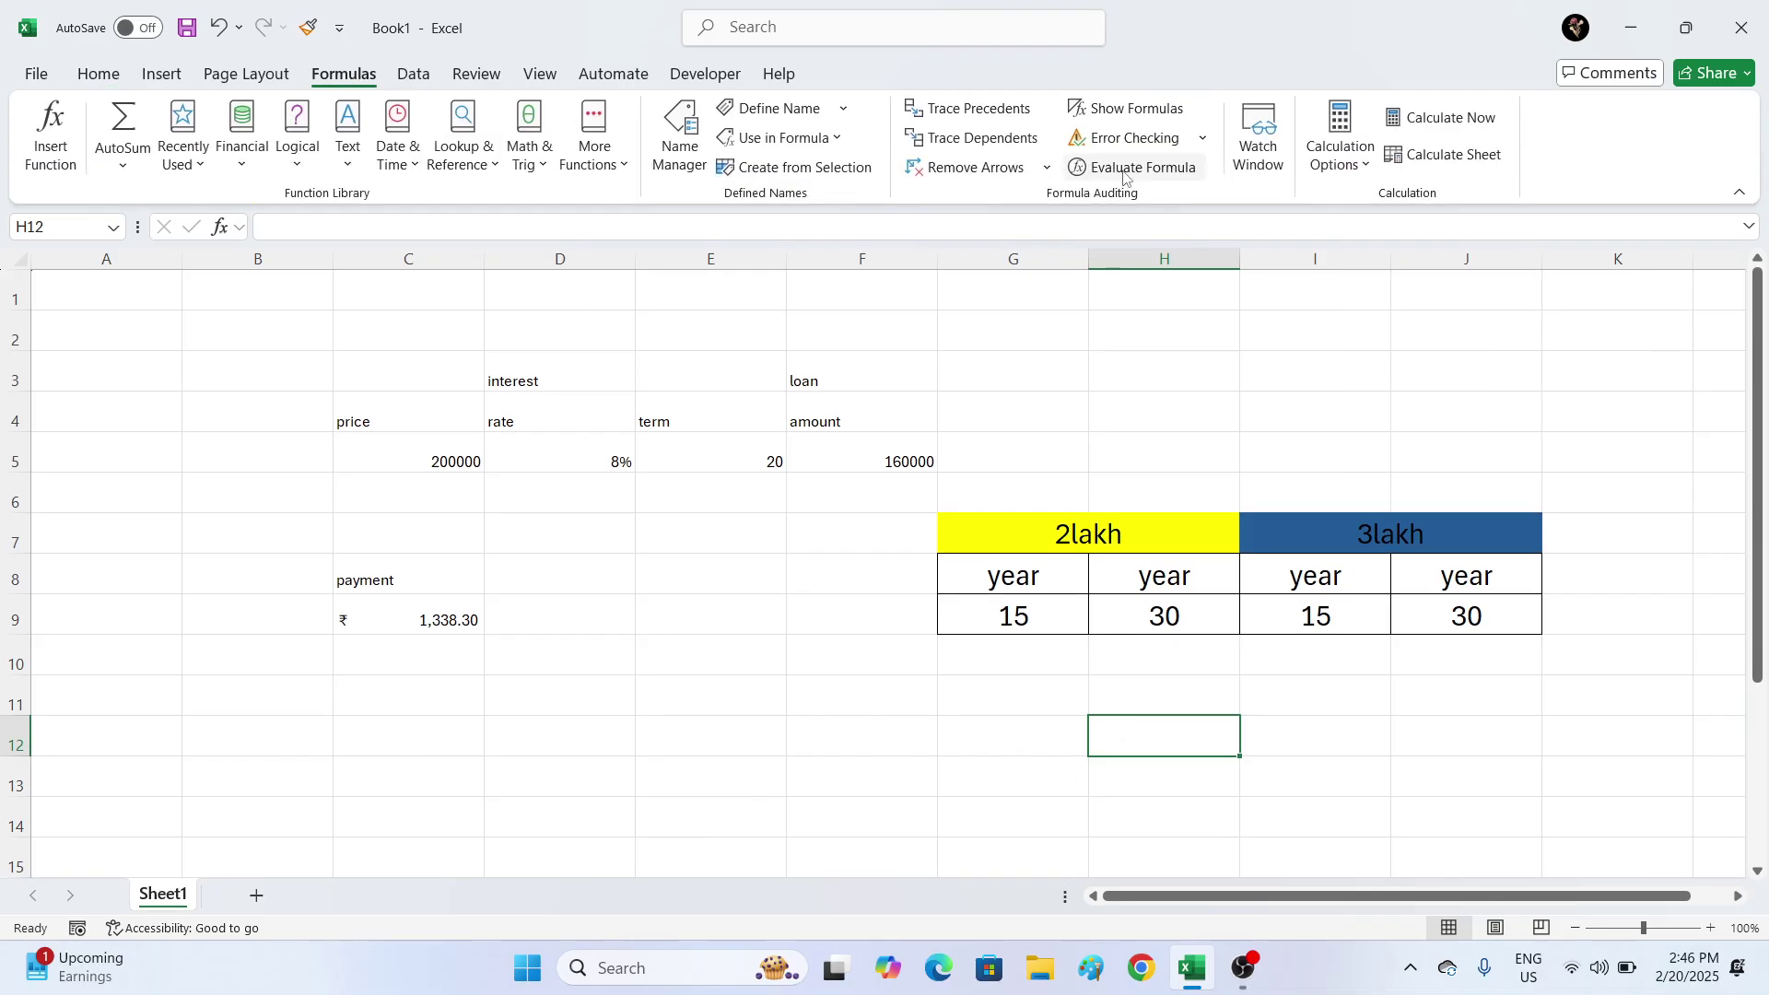
{"action": "left_click", "coordinate": [417, 74]}
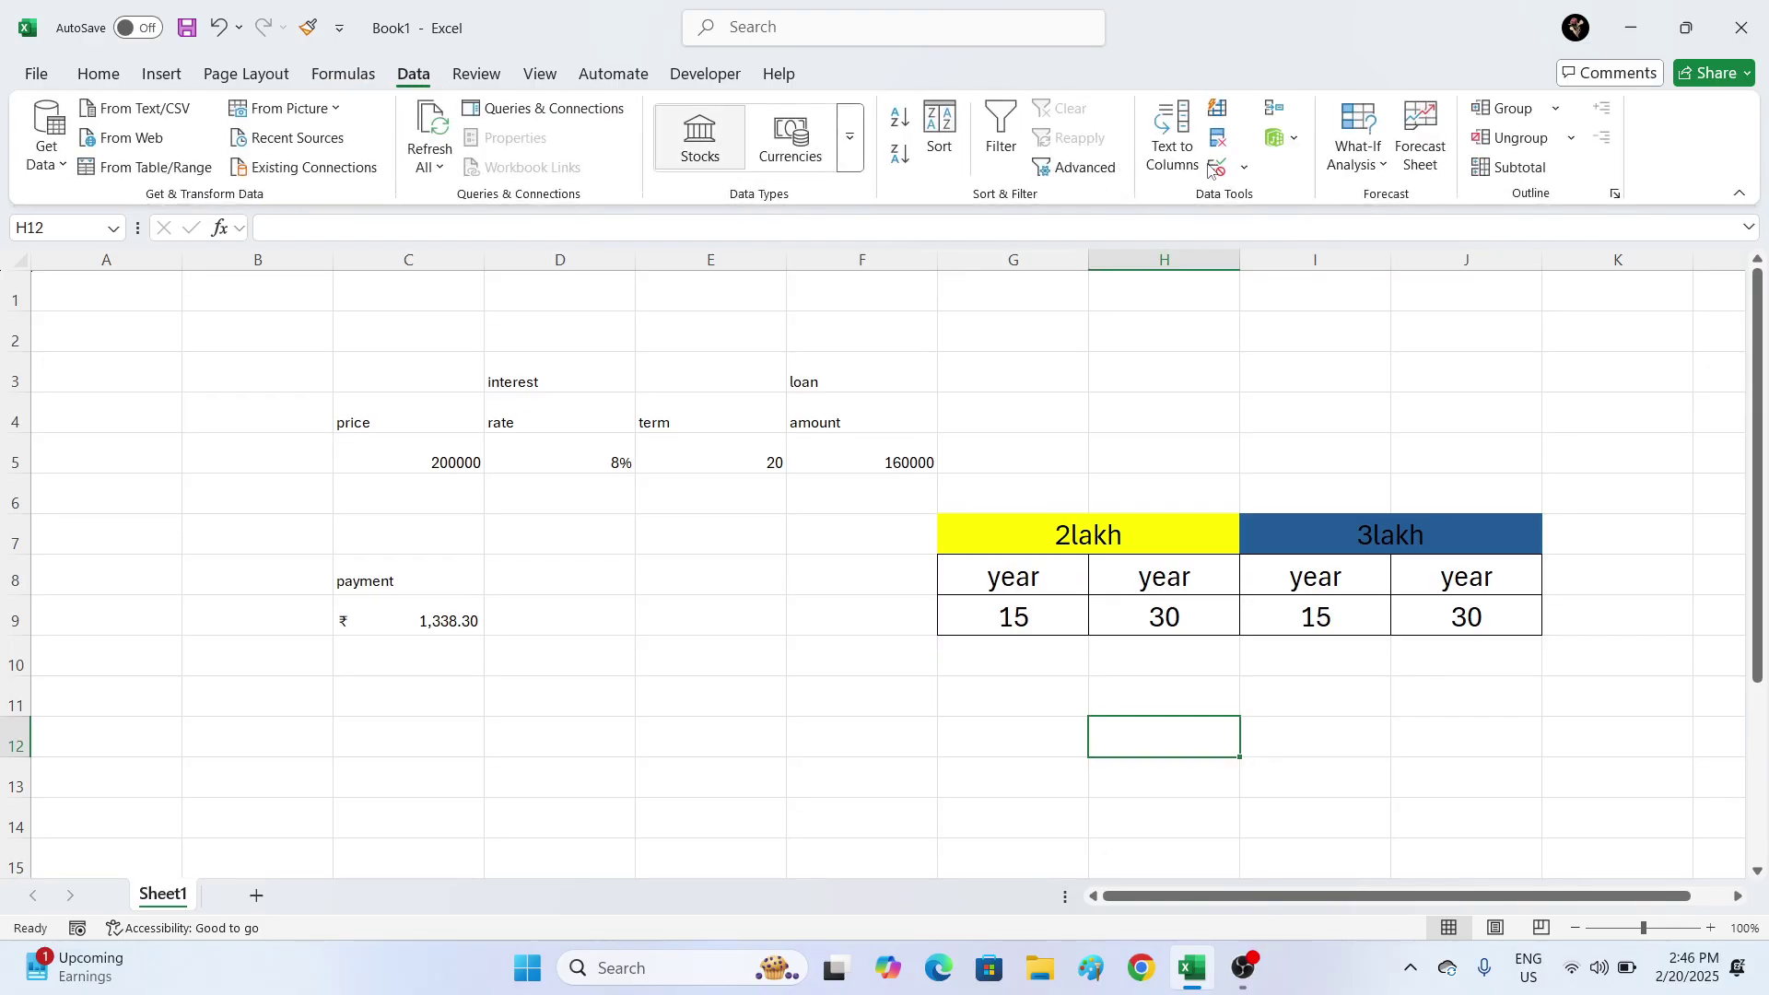
{"action": "left_click", "coordinate": [1358, 138]}
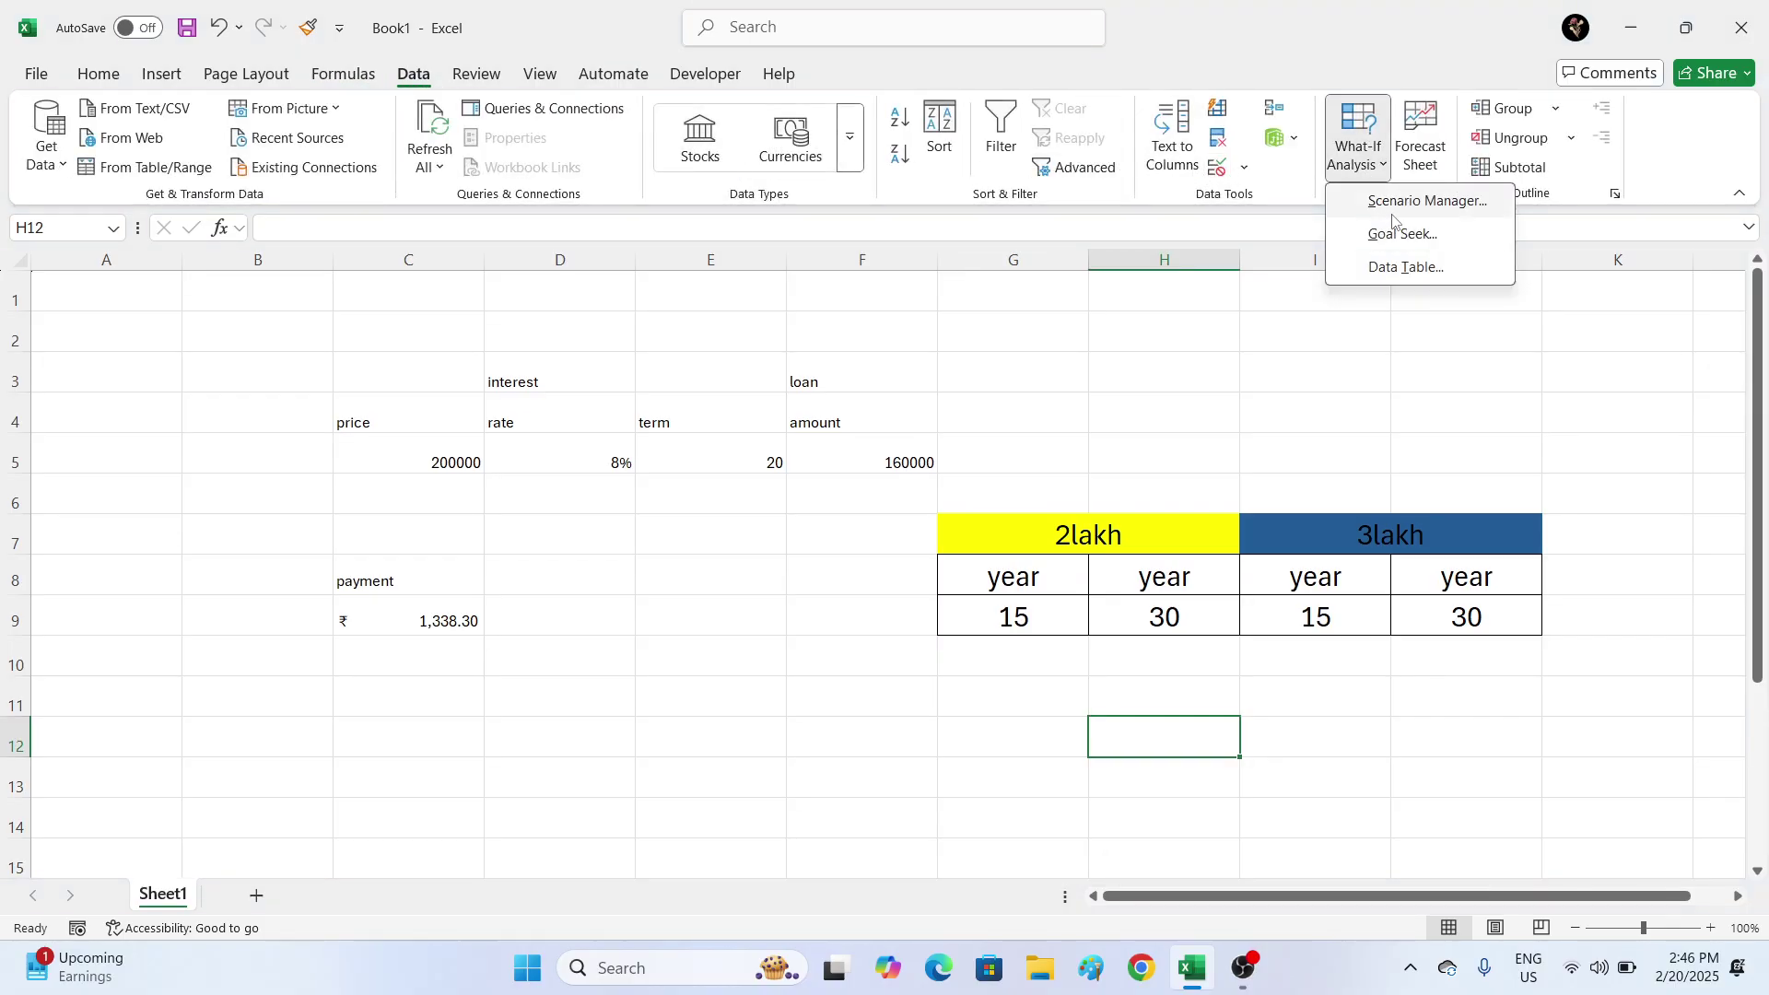
{"action": "left_click", "coordinate": [1384, 205]}
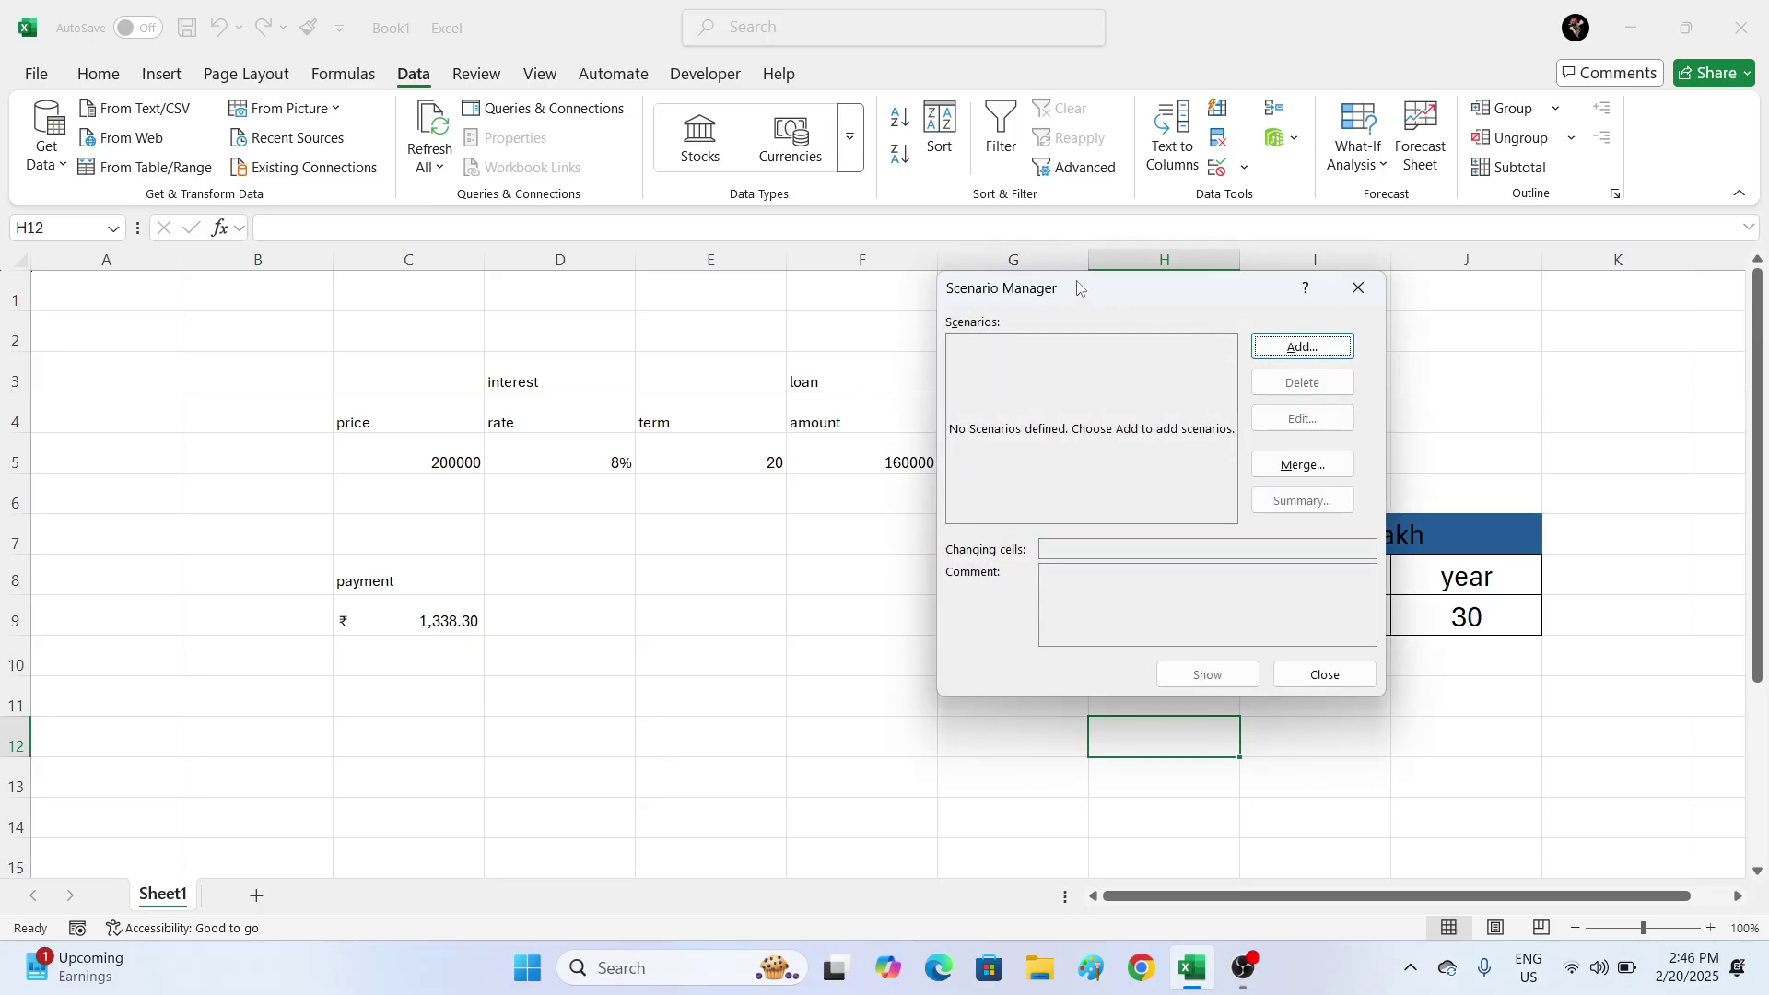
{"action": "left_click", "coordinate": [1266, 346]}
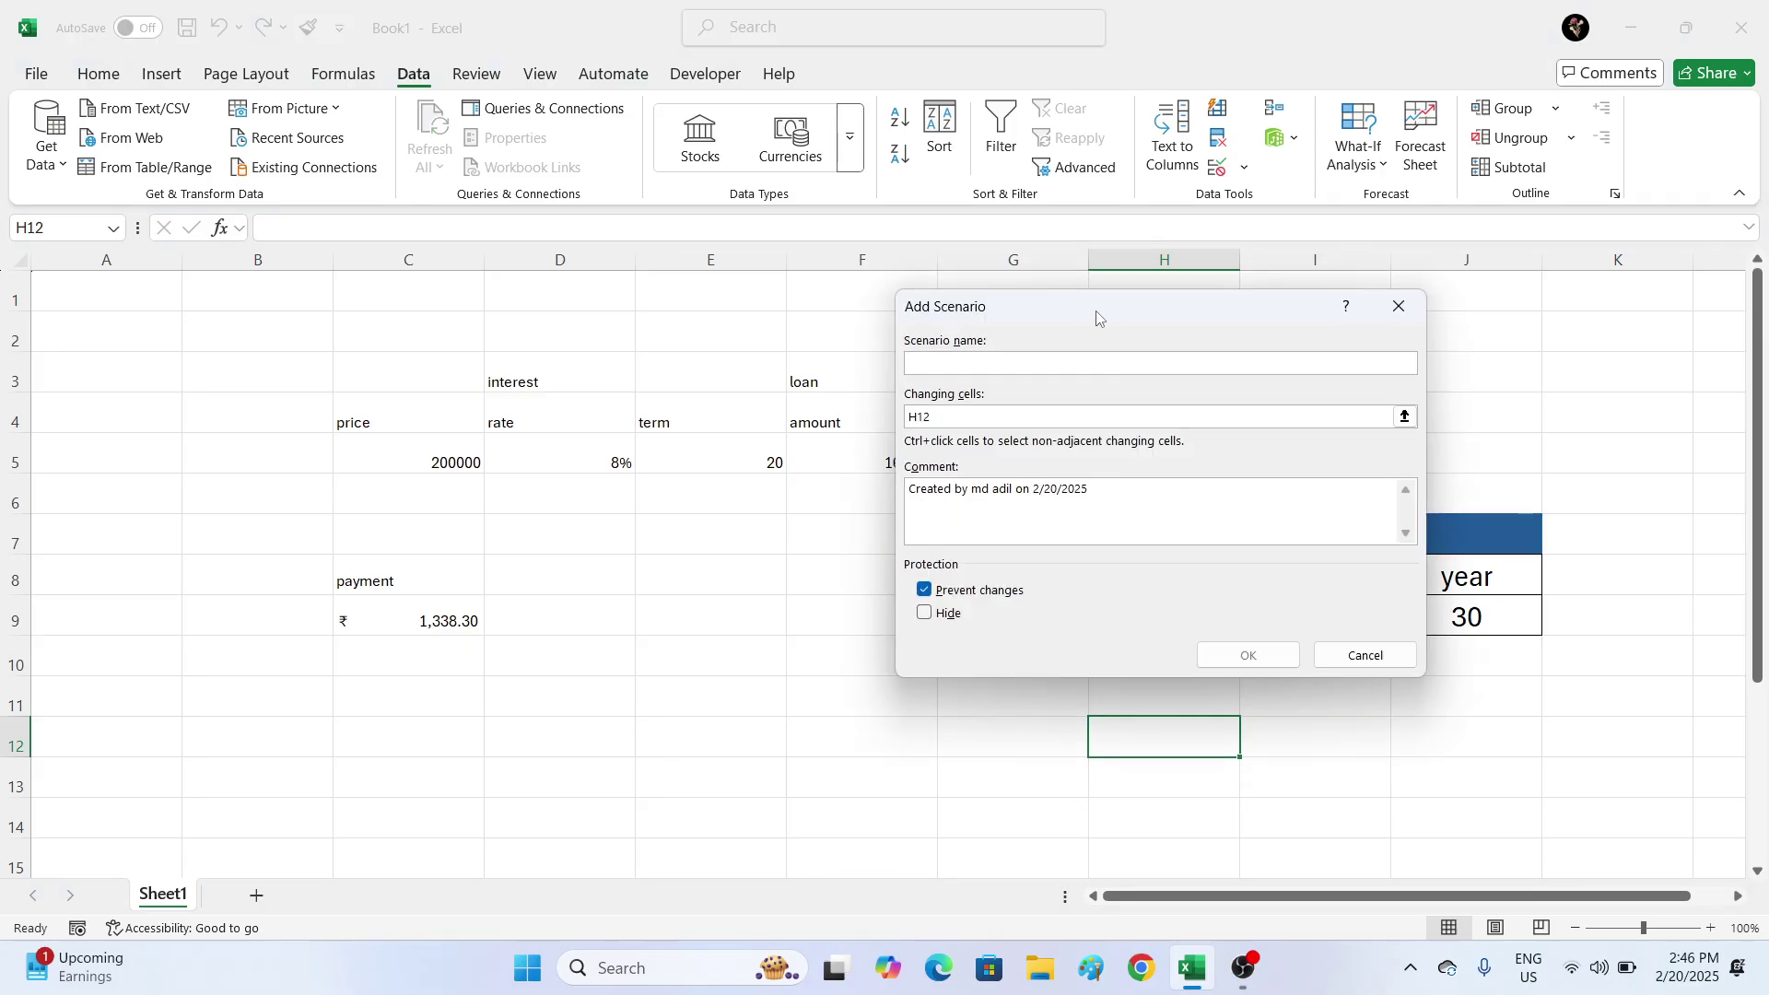
{"action": "left_click_drag", "start_coordinate": [1099, 316], "coordinate": [1341, 371]}
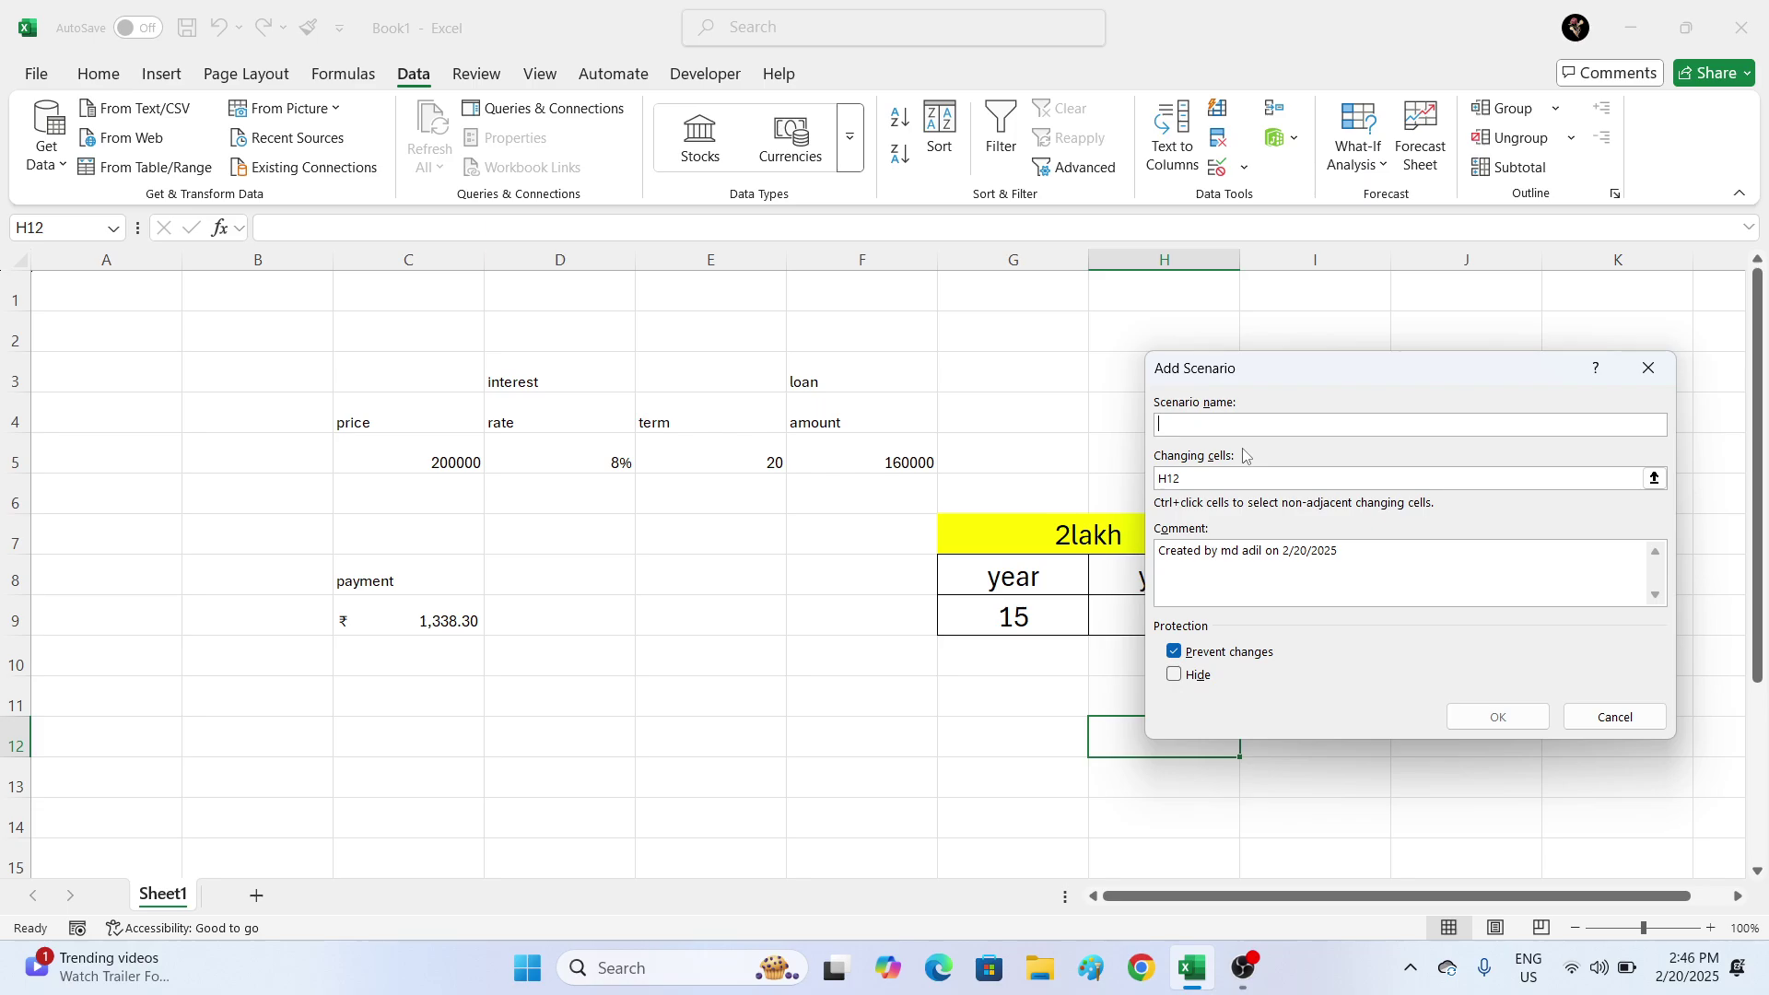
{"action": "type", "text": "@"}
{"action": "key", "text": "BackSpace"}
{"action": "type", "text": "2lakh 15yr"}
- Set the scenario's changing cells to C5:F5 and save it with its price, rate, term and amount values
{"action": "left_click", "coordinate": [1193, 481]}
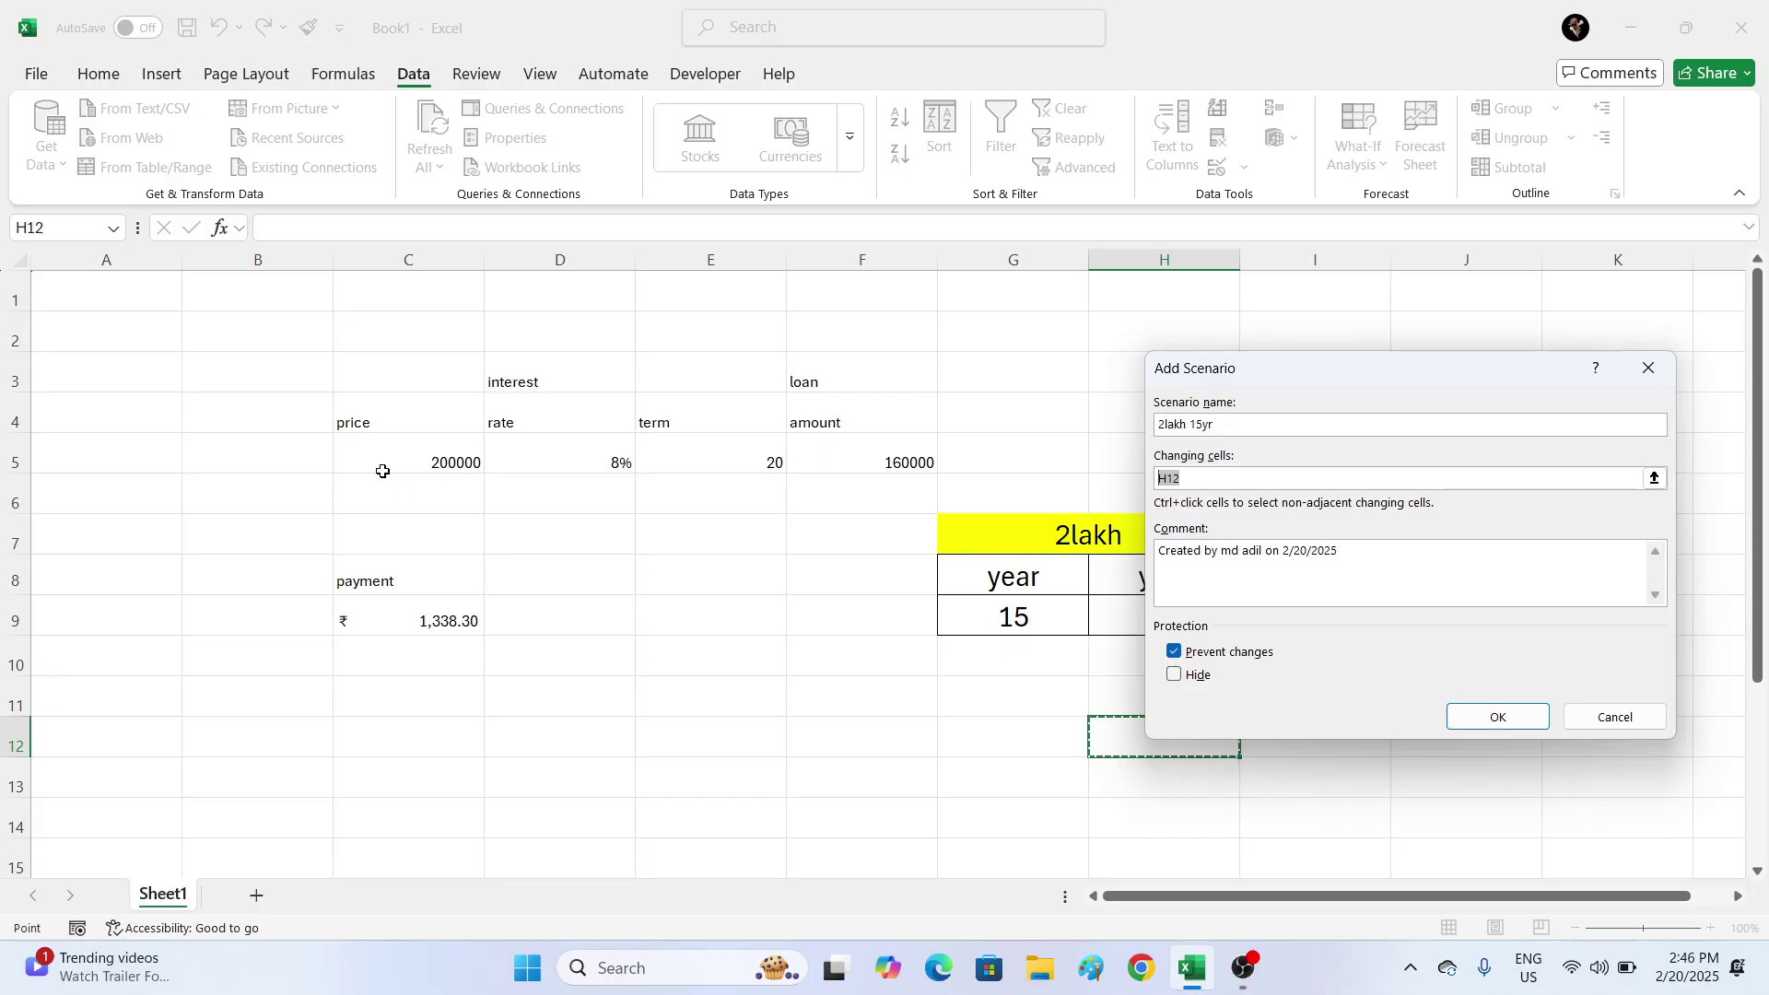
{"action": "left_click_drag", "start_coordinate": [379, 461], "coordinate": [877, 463]}
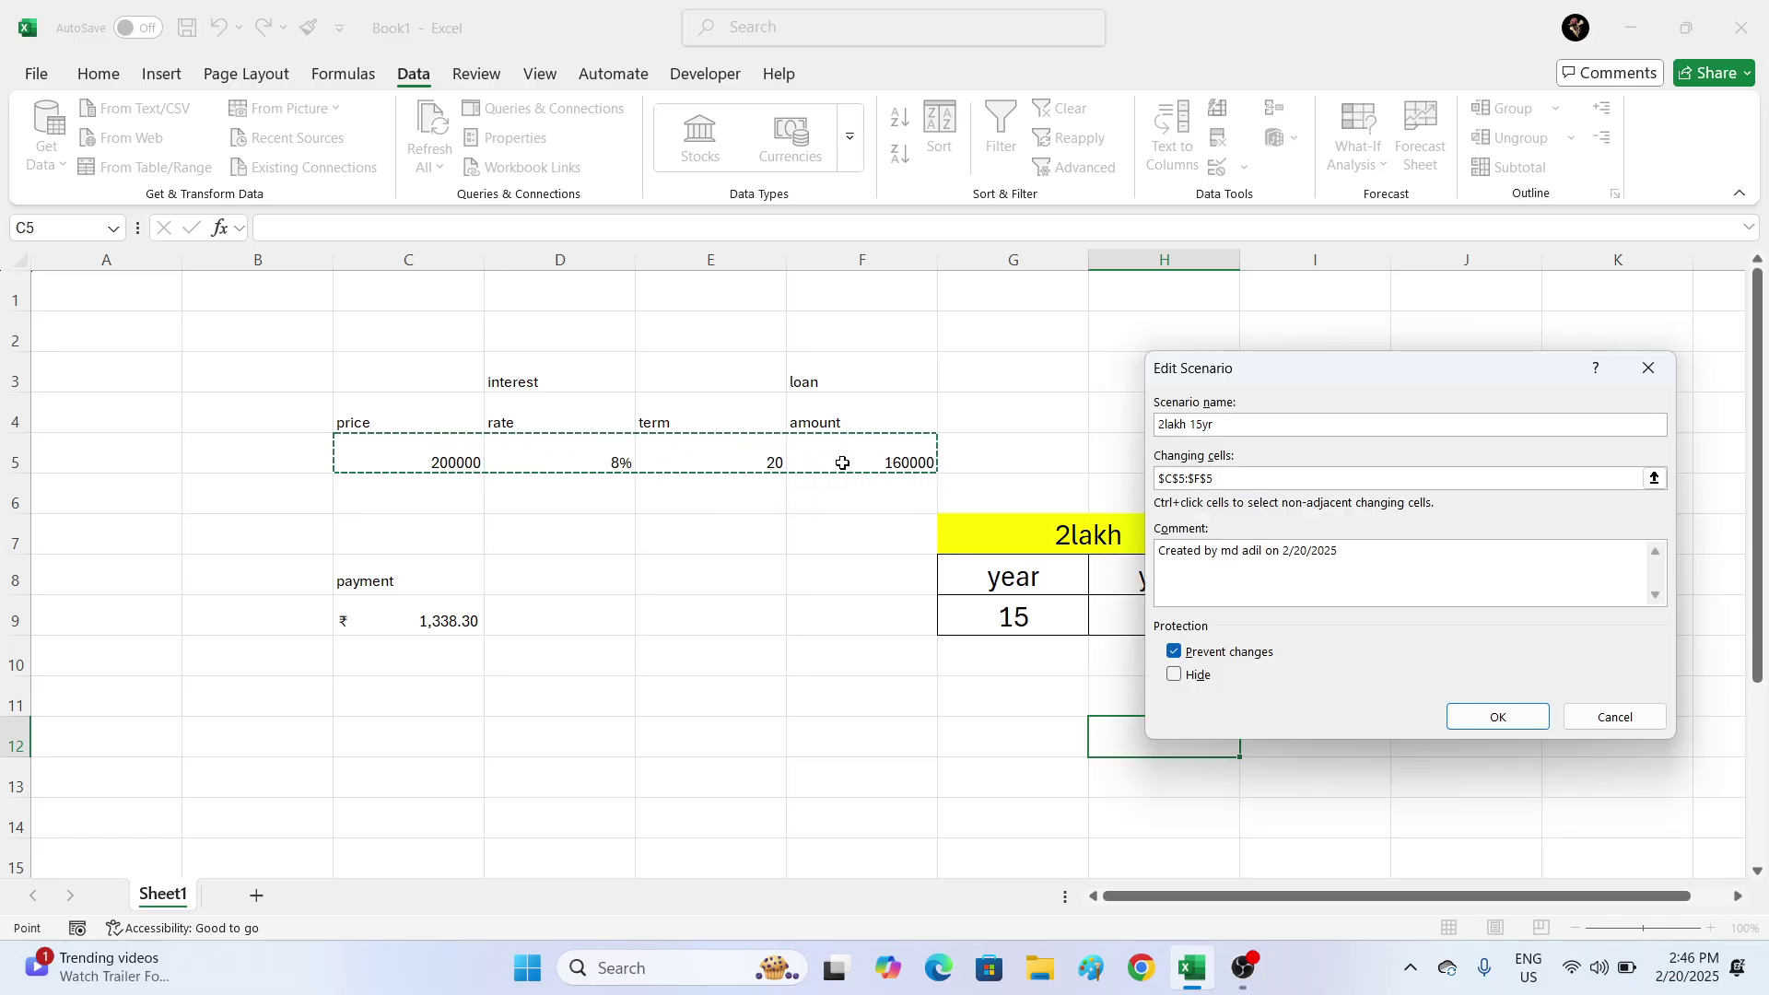
{"action": "left_click", "coordinate": [1482, 717]}
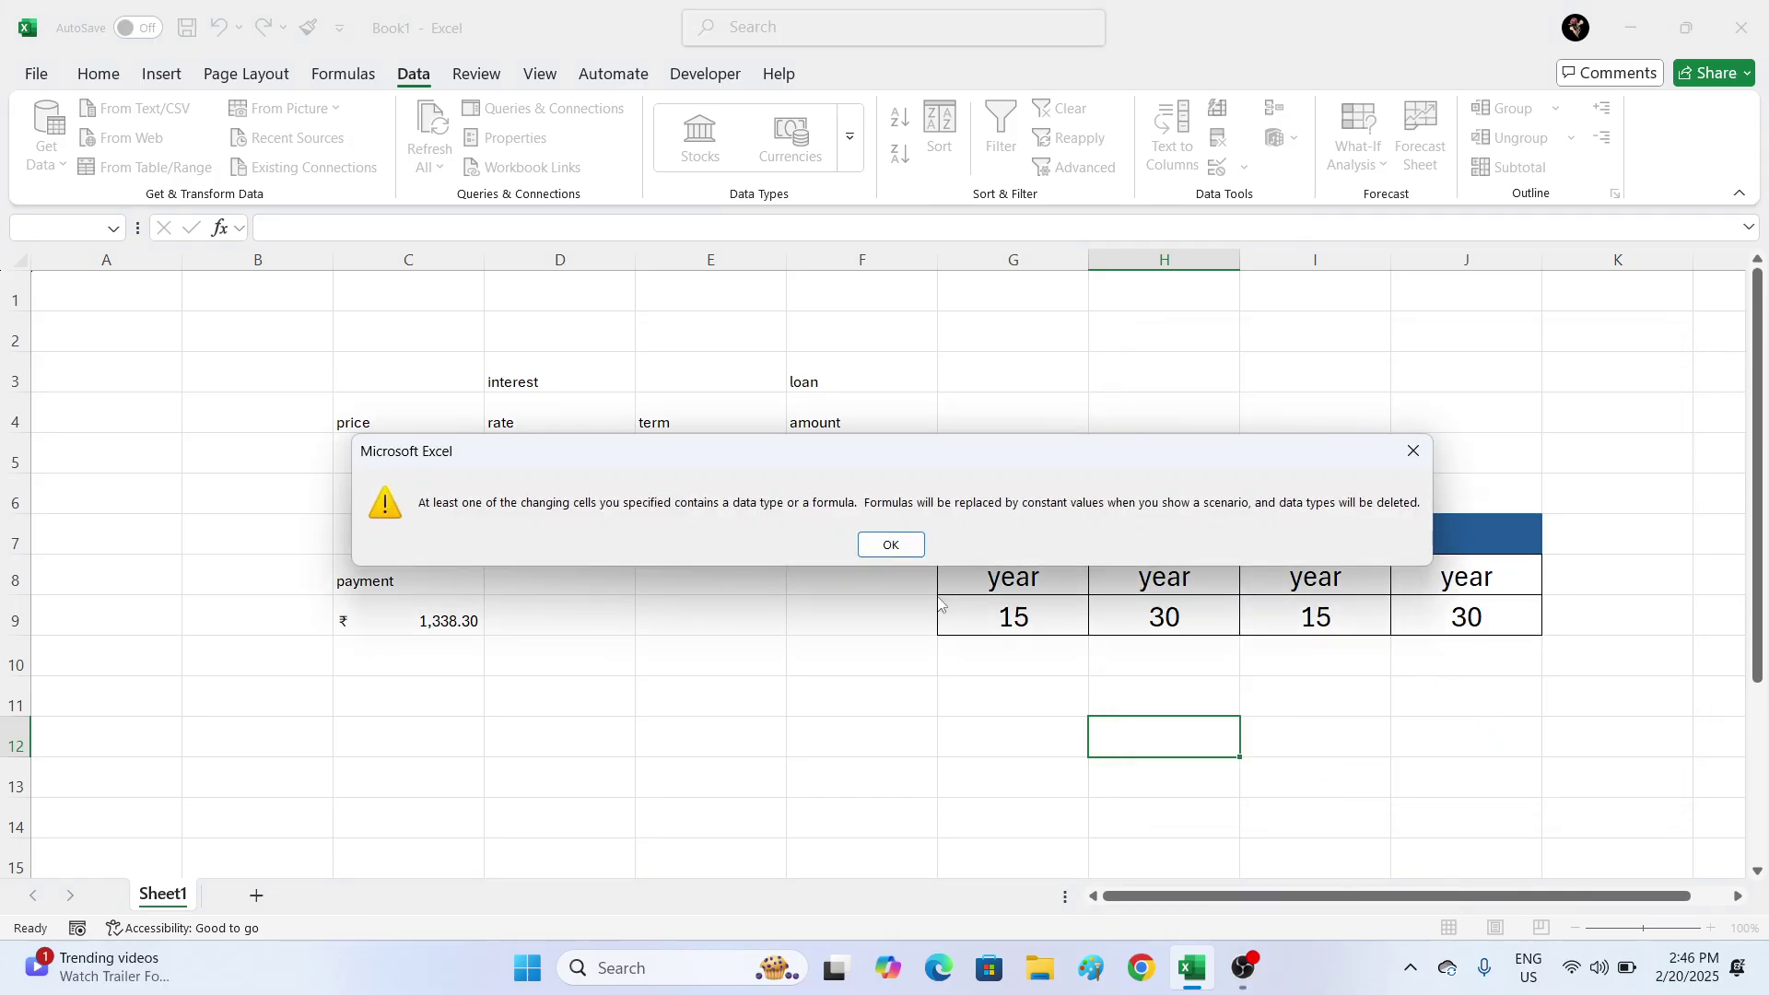
{"action": "left_click", "coordinate": [889, 546]}
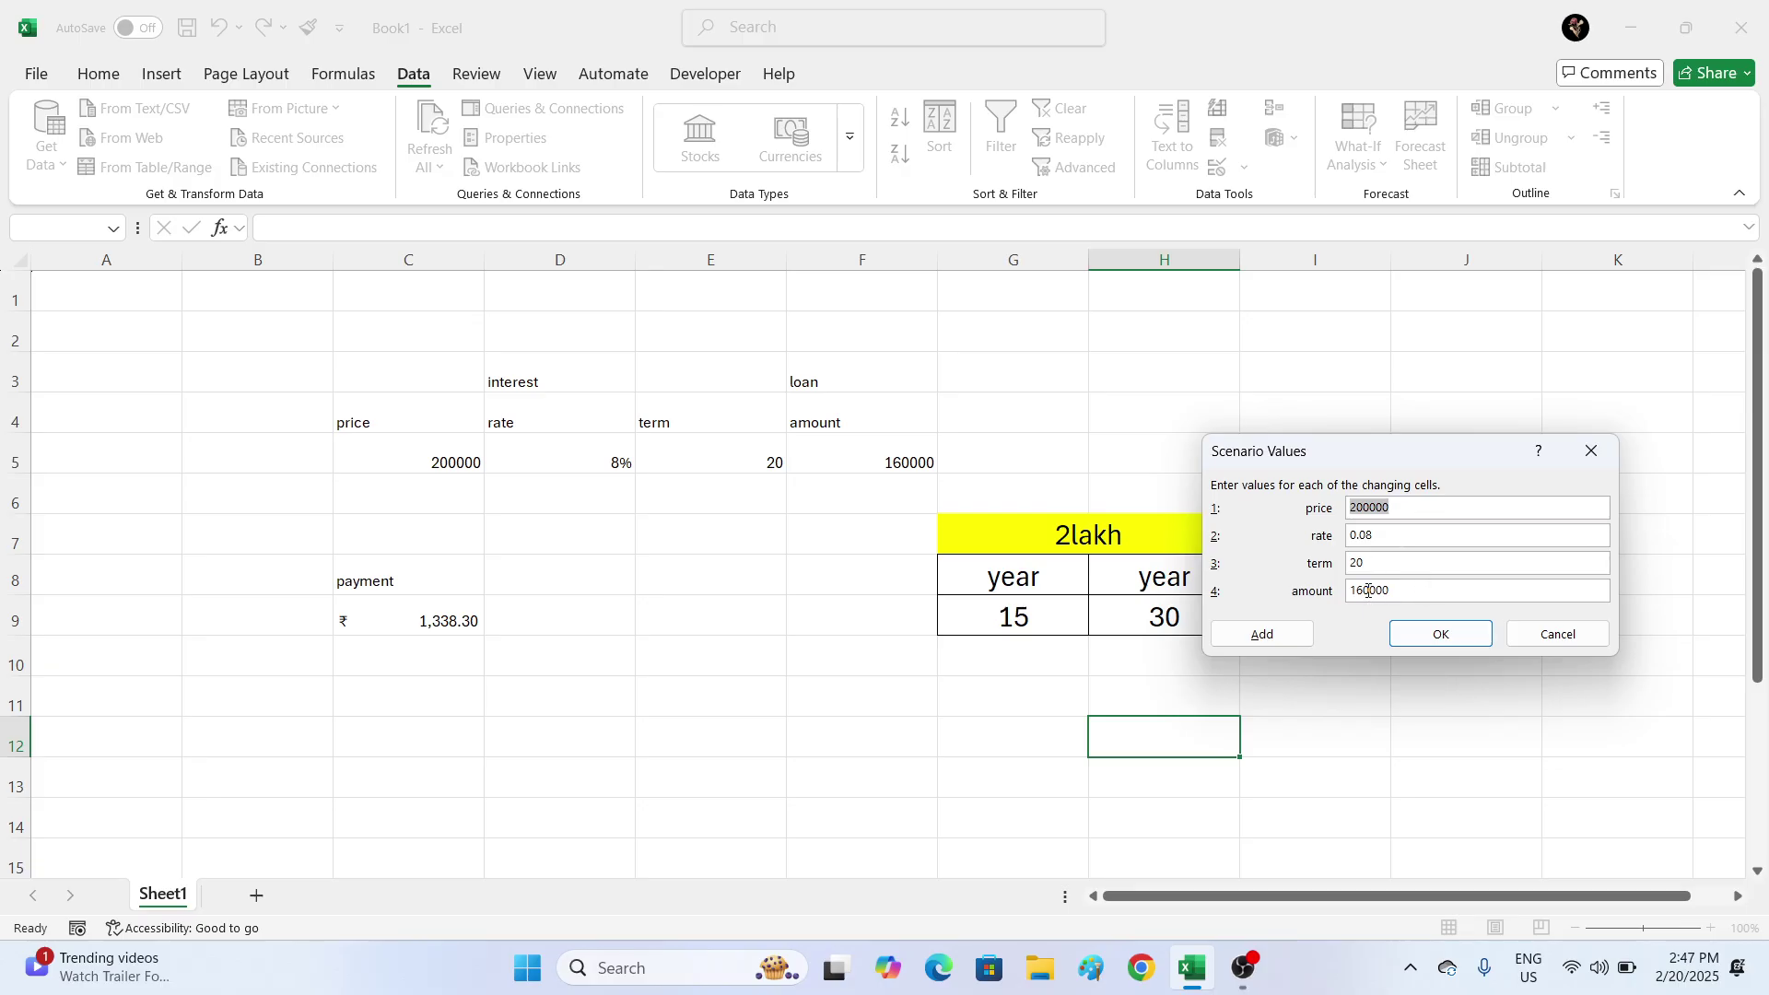
{"action": "left_click", "coordinate": [1375, 536]}
{"action": "key", "text": "Tab"}
{"action": "left_click", "coordinate": [1437, 635]}
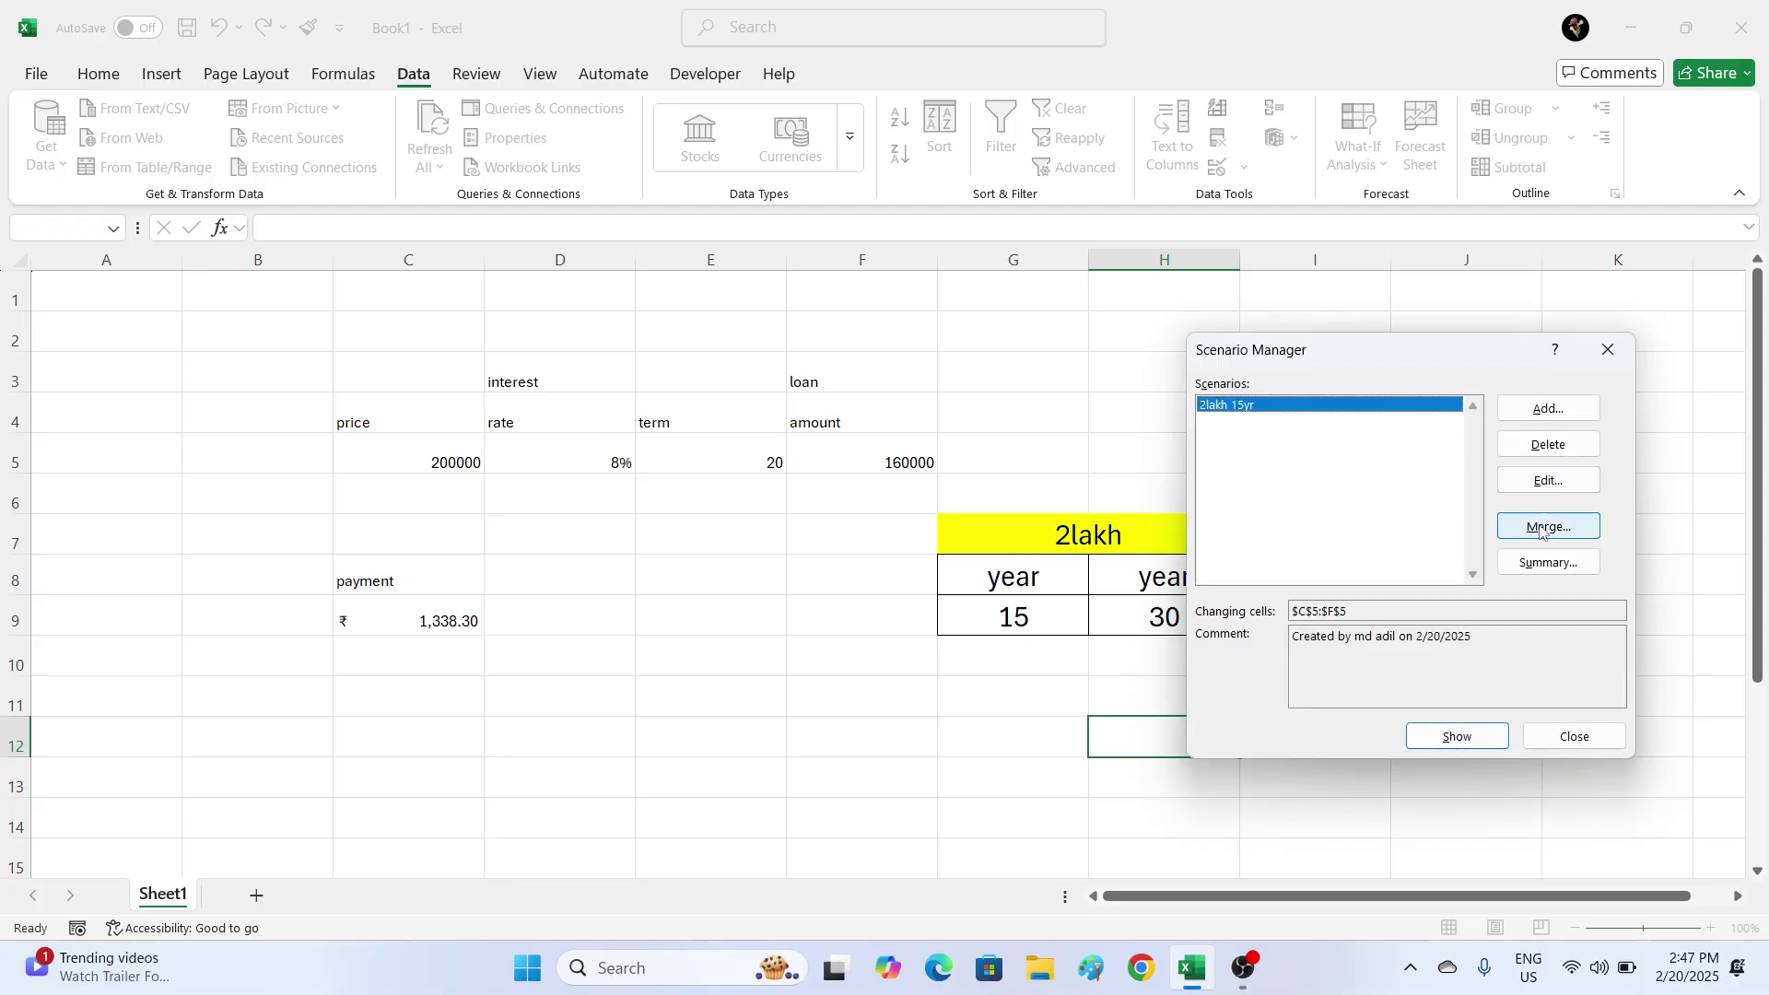
- Add a second scenario named 2,30 using the same changing cells C5:F5
{"action": "left_click", "coordinate": [1533, 419]}
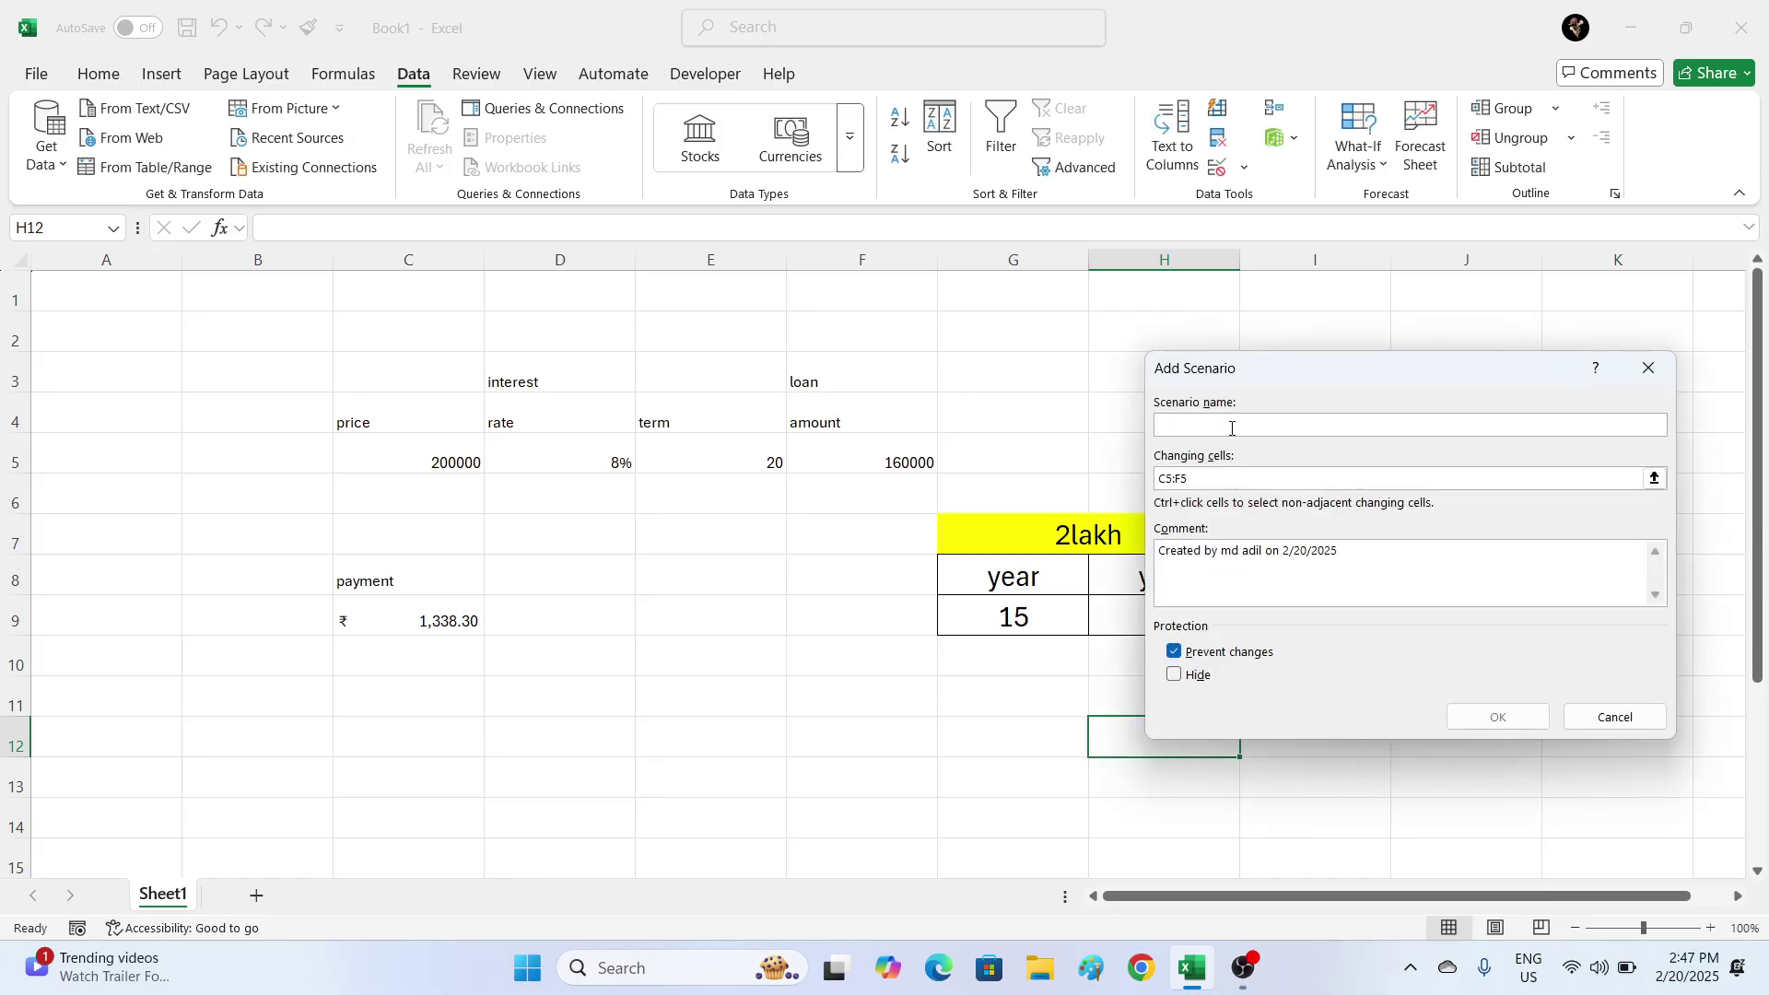
{"action": "type", "text": "2,30"}
{"action": "left_click", "coordinate": [1499, 716]}
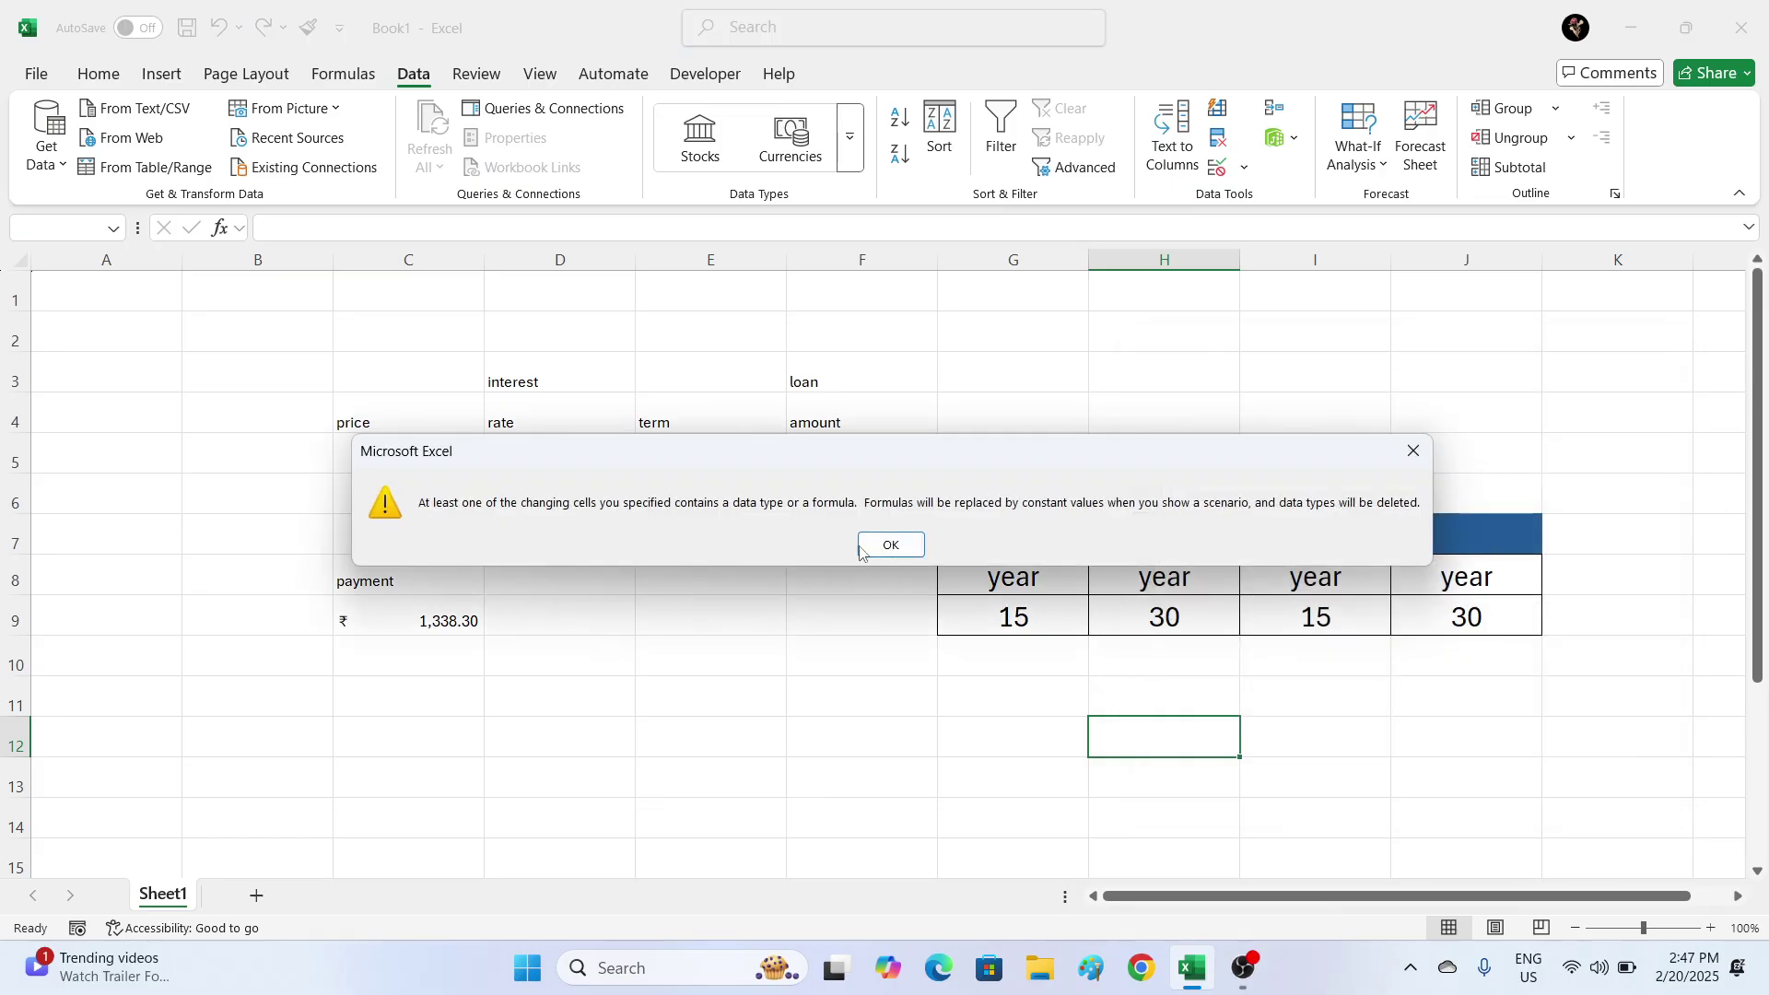
{"action": "left_click", "coordinate": [890, 545]}
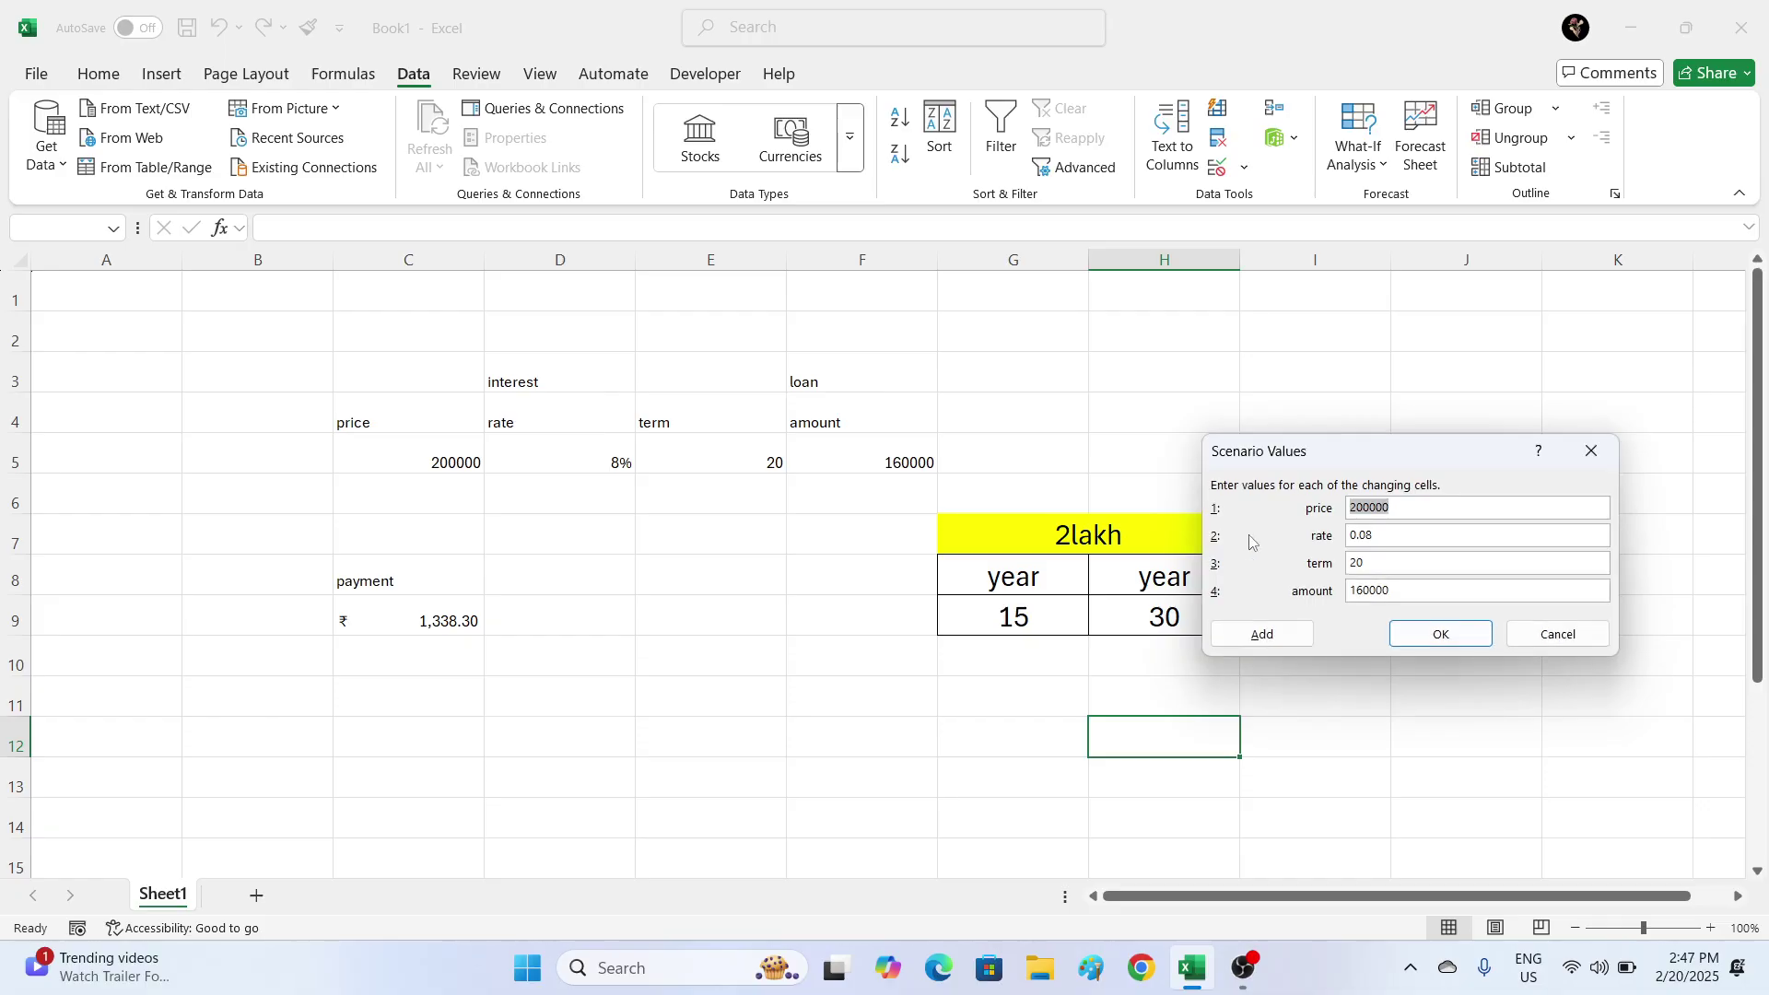
- Set the 2,30 scenario's rate to 7 and term to 30, and save it to continue adding scenarios
{"action": "key", "text": "Tab"}
{"action": "type", "text": "7"}
{"action": "key", "text": "Tab"}
{"action": "type", "text": "30"}
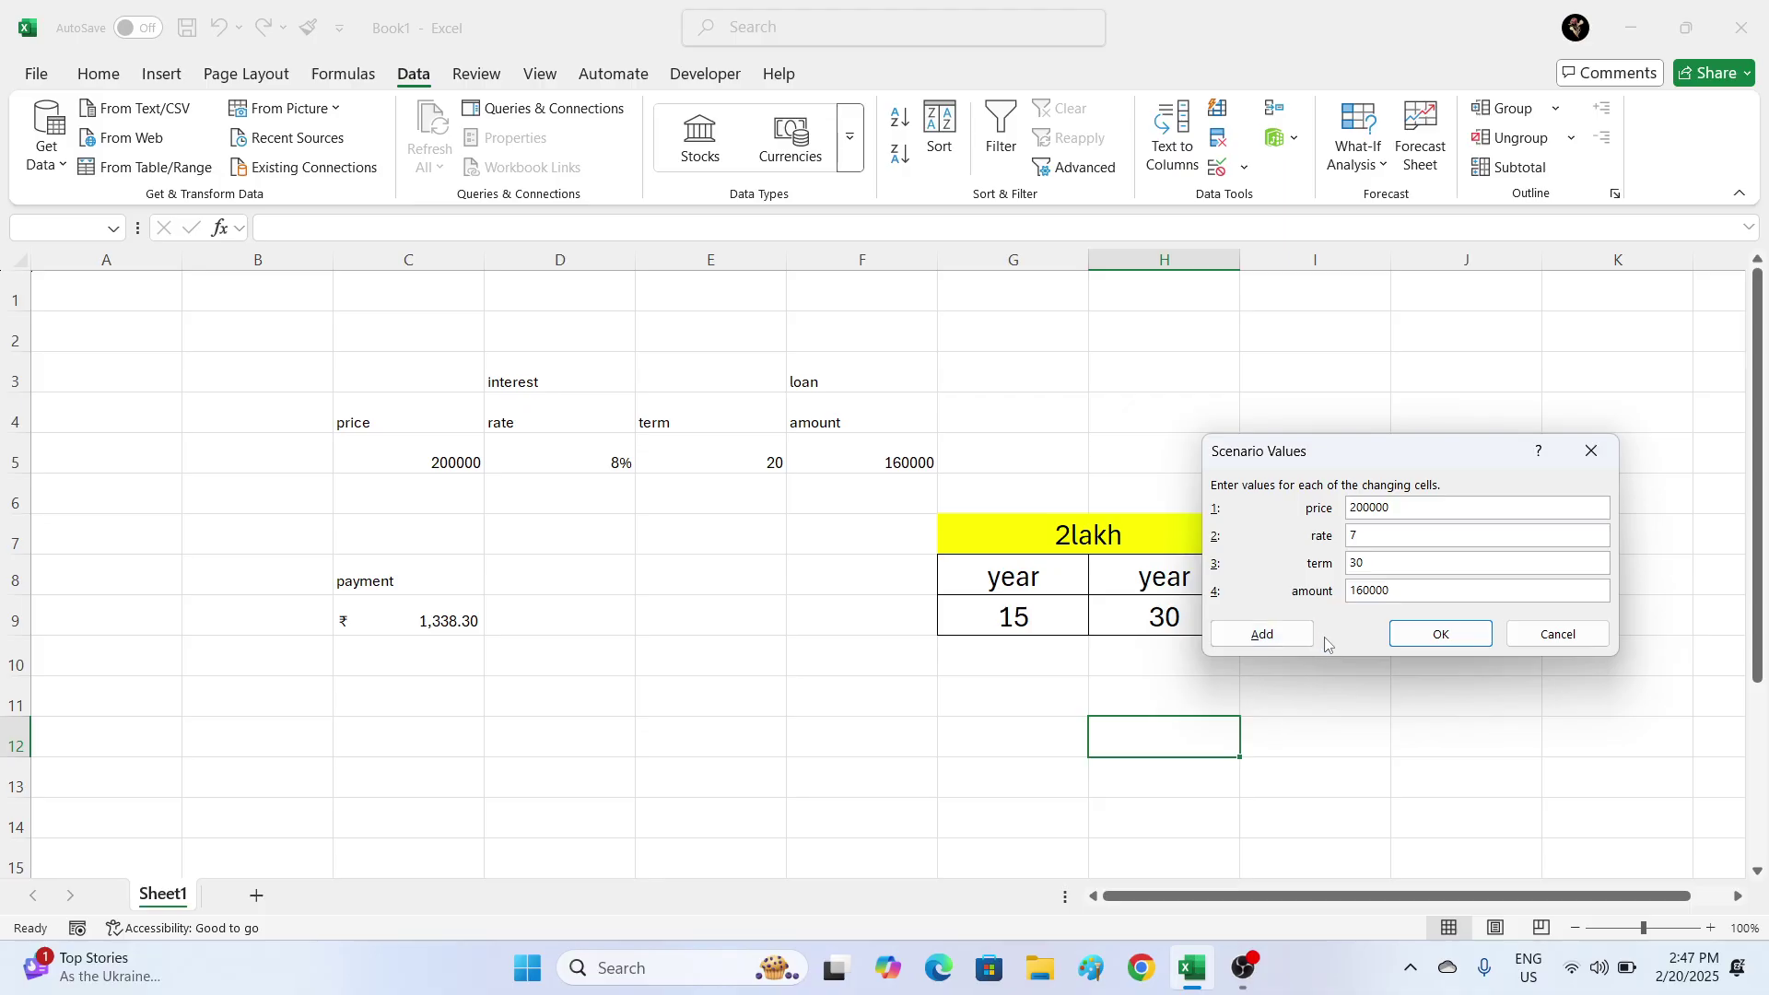
{"action": "left_click", "coordinate": [1296, 637]}
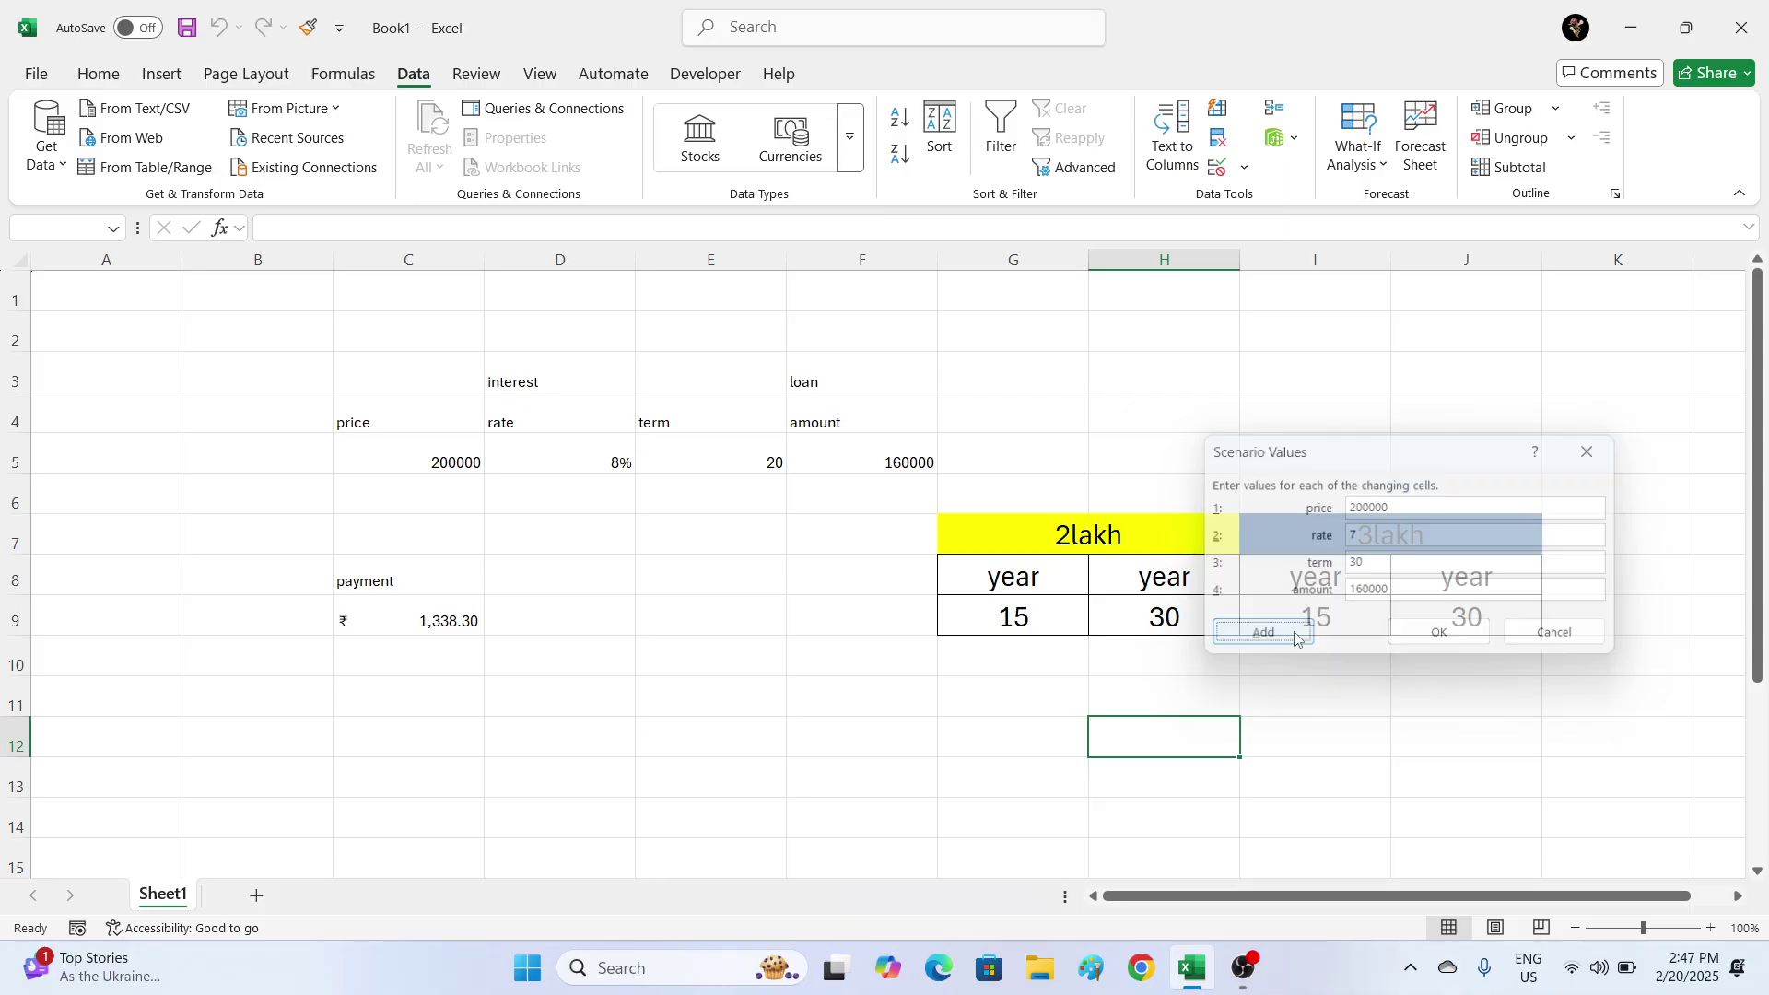
- Name the third scenario 3,15 and accept C5:F5 as its changing cells
{"action": "type", "text": "3"}
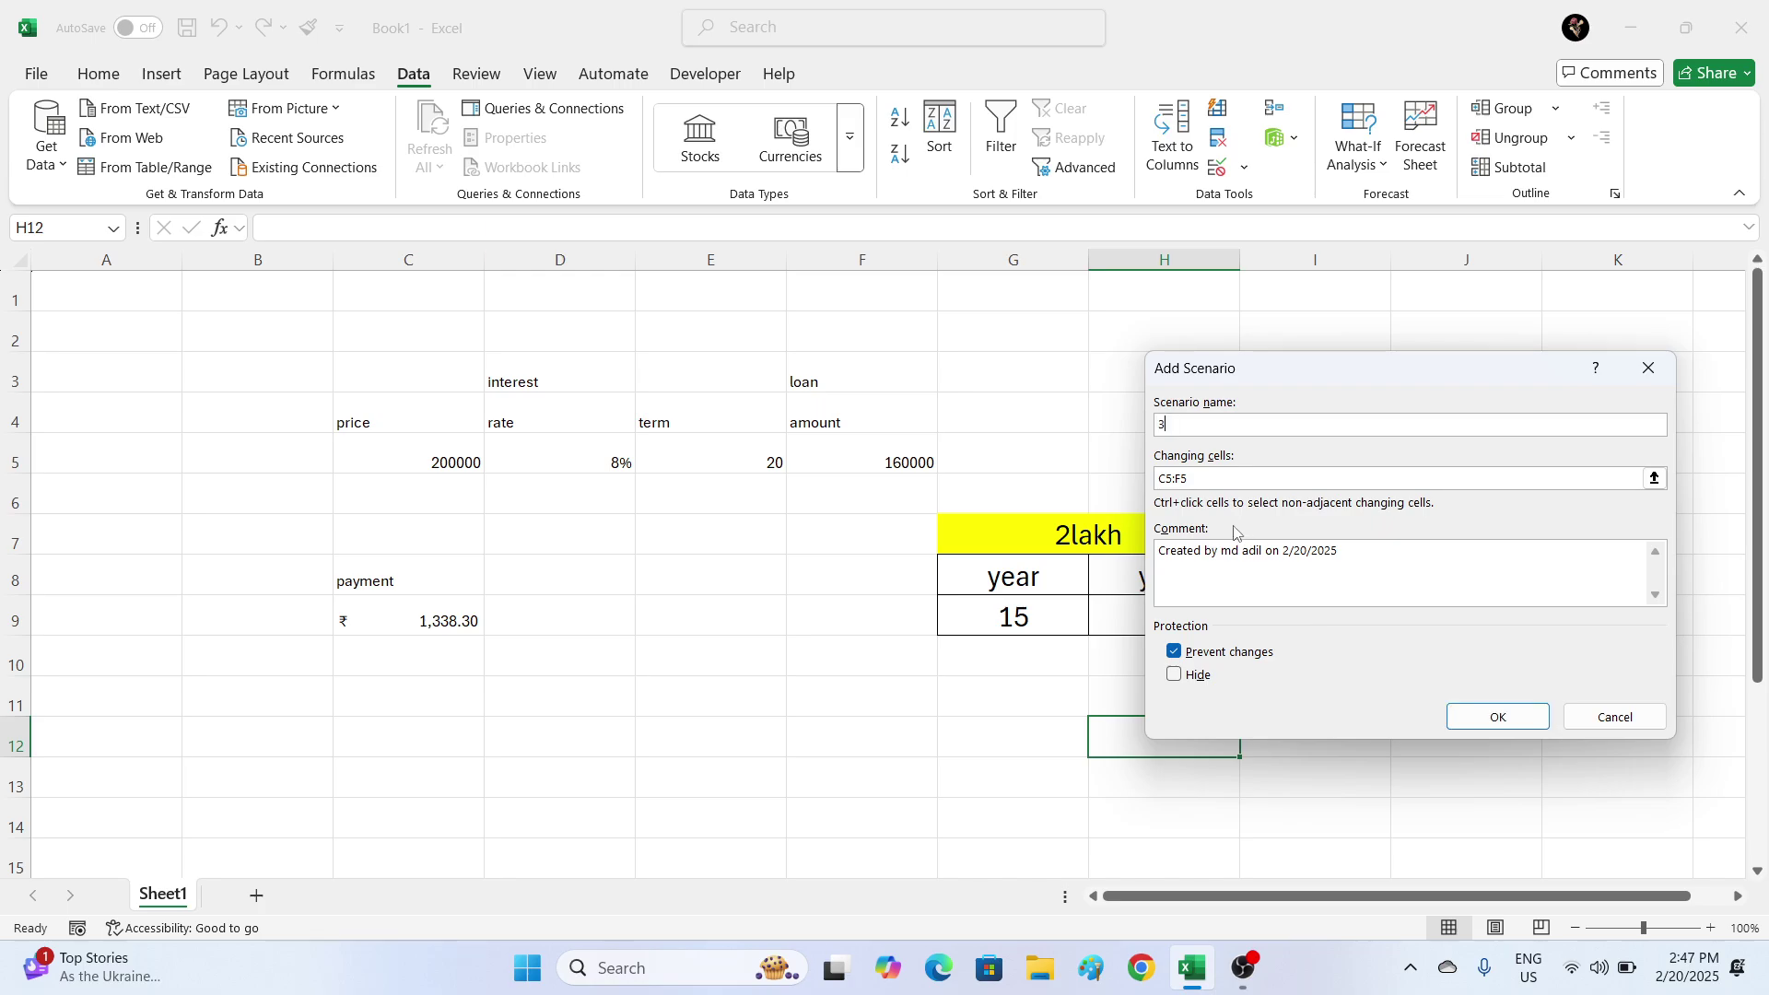
{"action": "type", "text": ",15"}
{"action": "left_click", "coordinate": [1476, 719]}
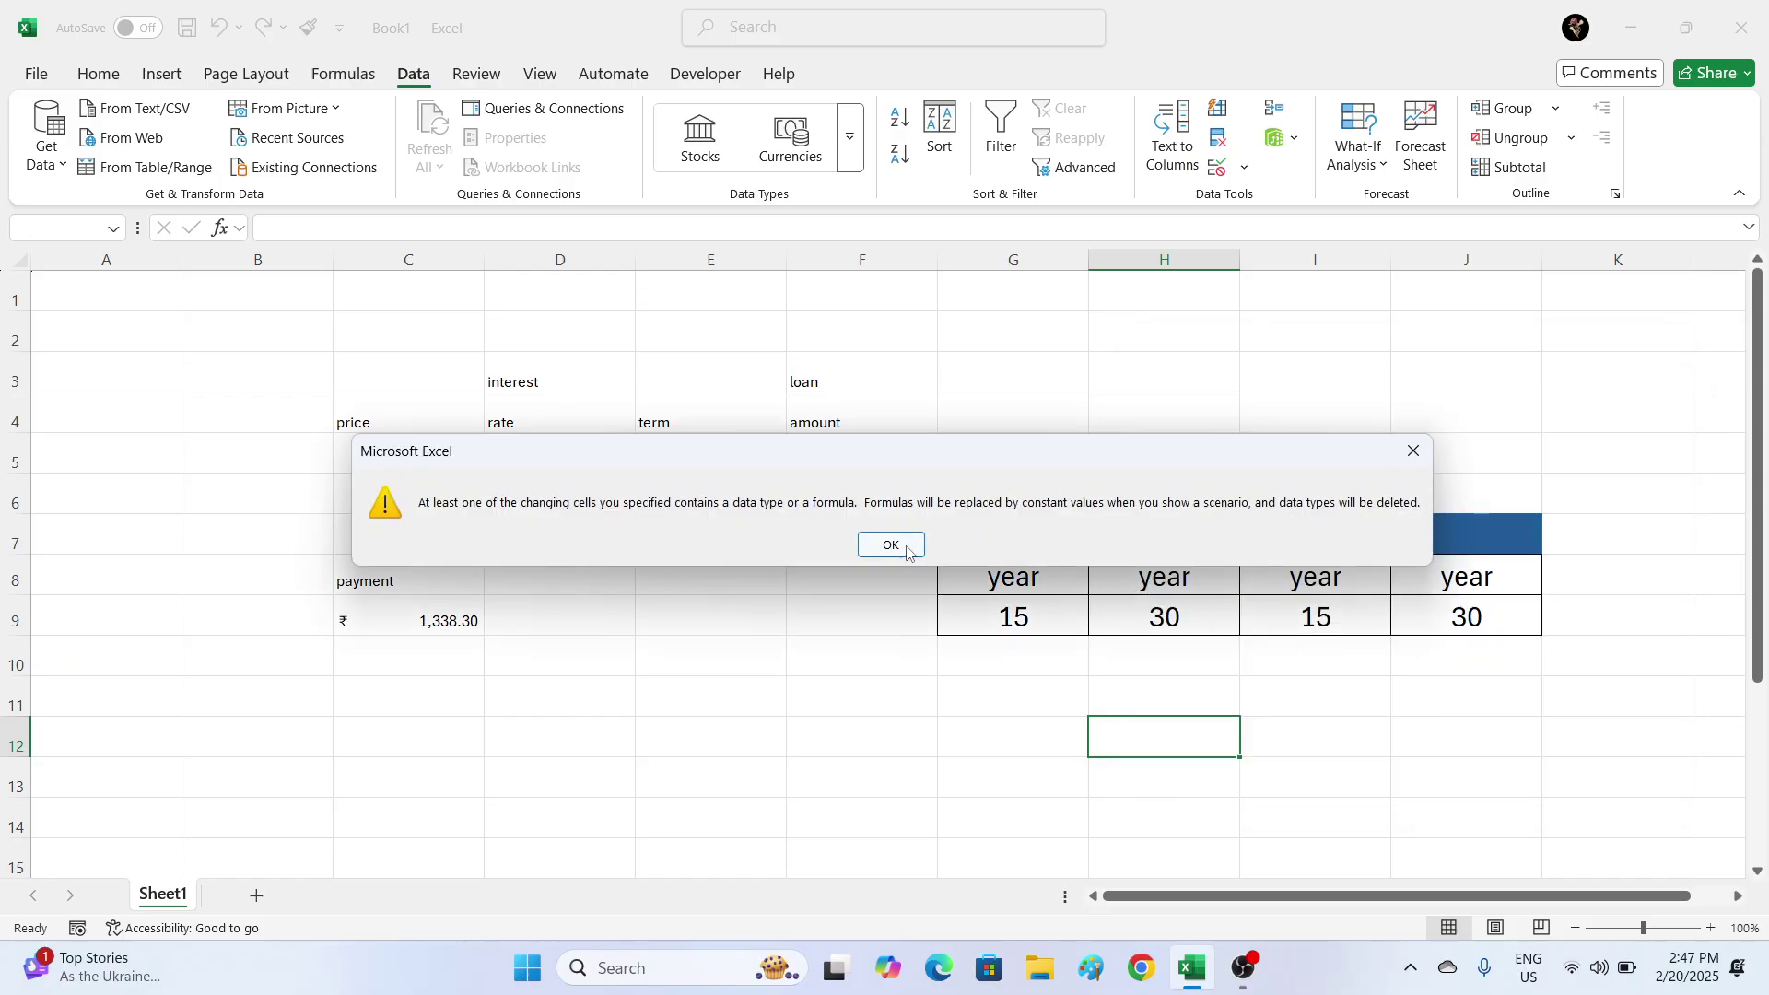
{"action": "left_click", "coordinate": [907, 547]}
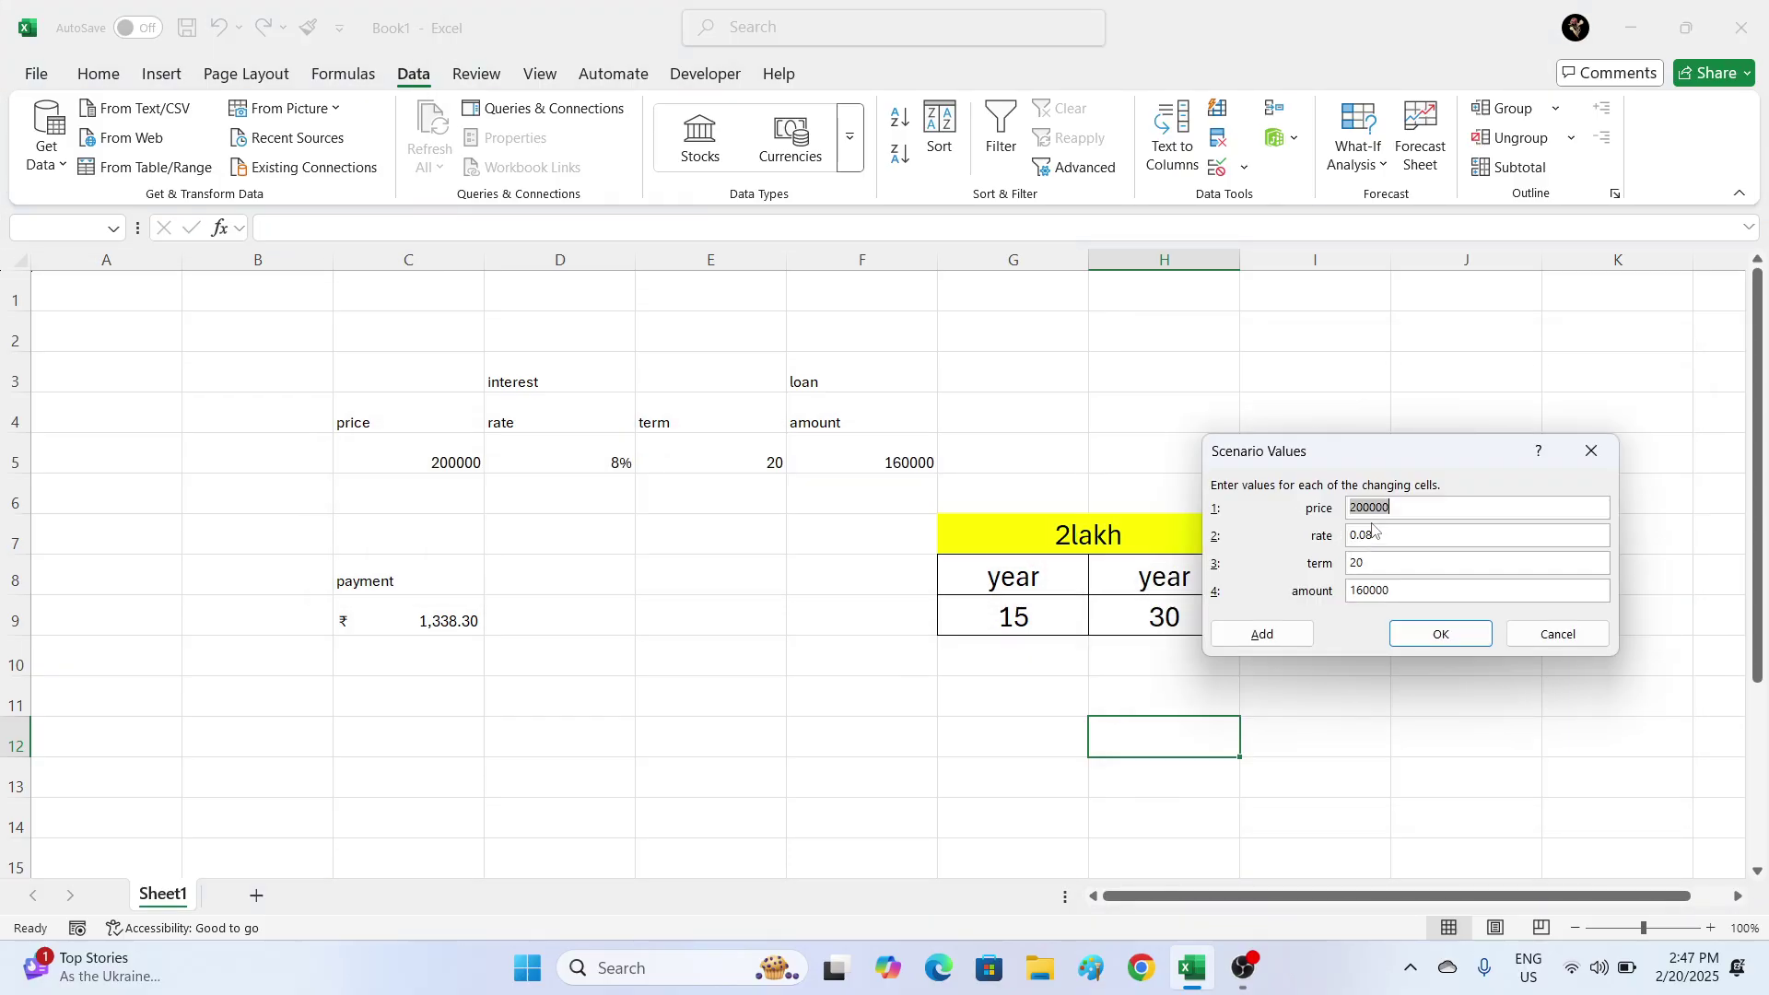
- Give the 3,15 scenario a price of 300000, rate 7, term 15 and amount 240000, and save it
{"action": "type", "text": "3000"}
{"action": "key", "text": "Tab"}
{"action": "type", "text": "7"}
{"action": "key", "text": "Tab"}
{"action": "type", "text": "15"}
{"action": "key", "text": "Tab"}
{"action": "type", "text": "2400"}
{"action": "left_click", "coordinate": [1277, 633]}
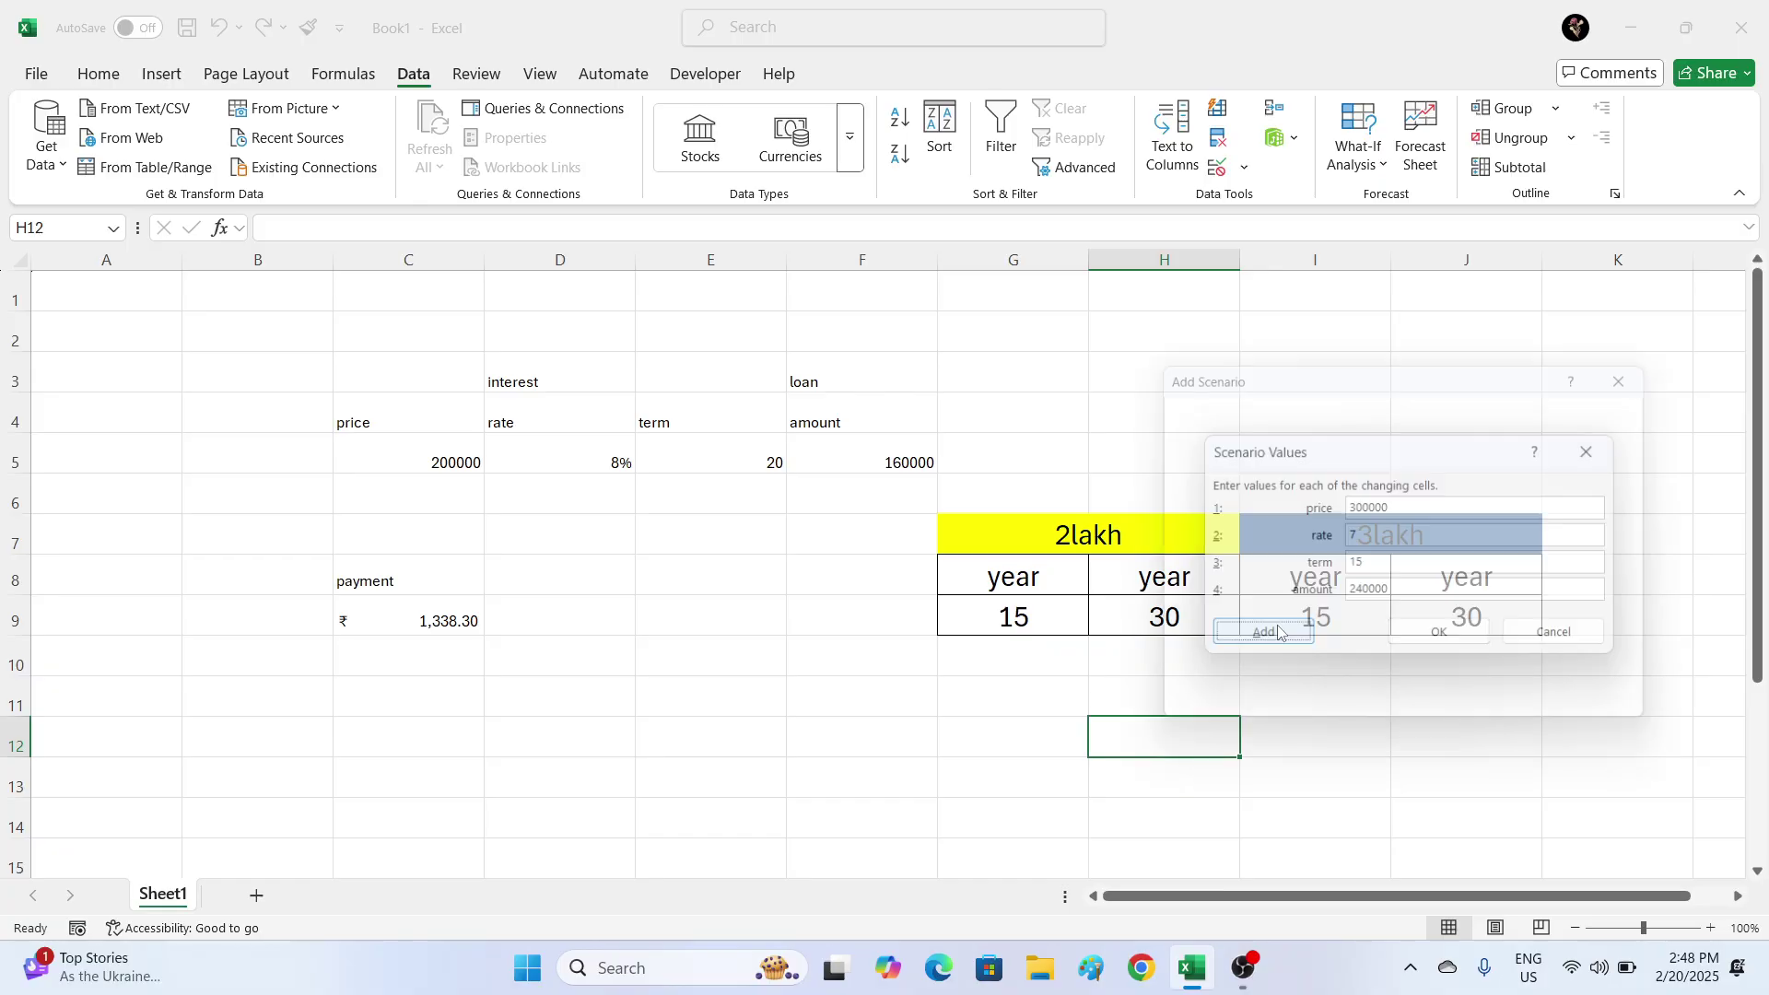
- Name the fourth scenario 3,30 and accept C5:F5 as its changing cells
{"action": "type", "text": "3,3"}
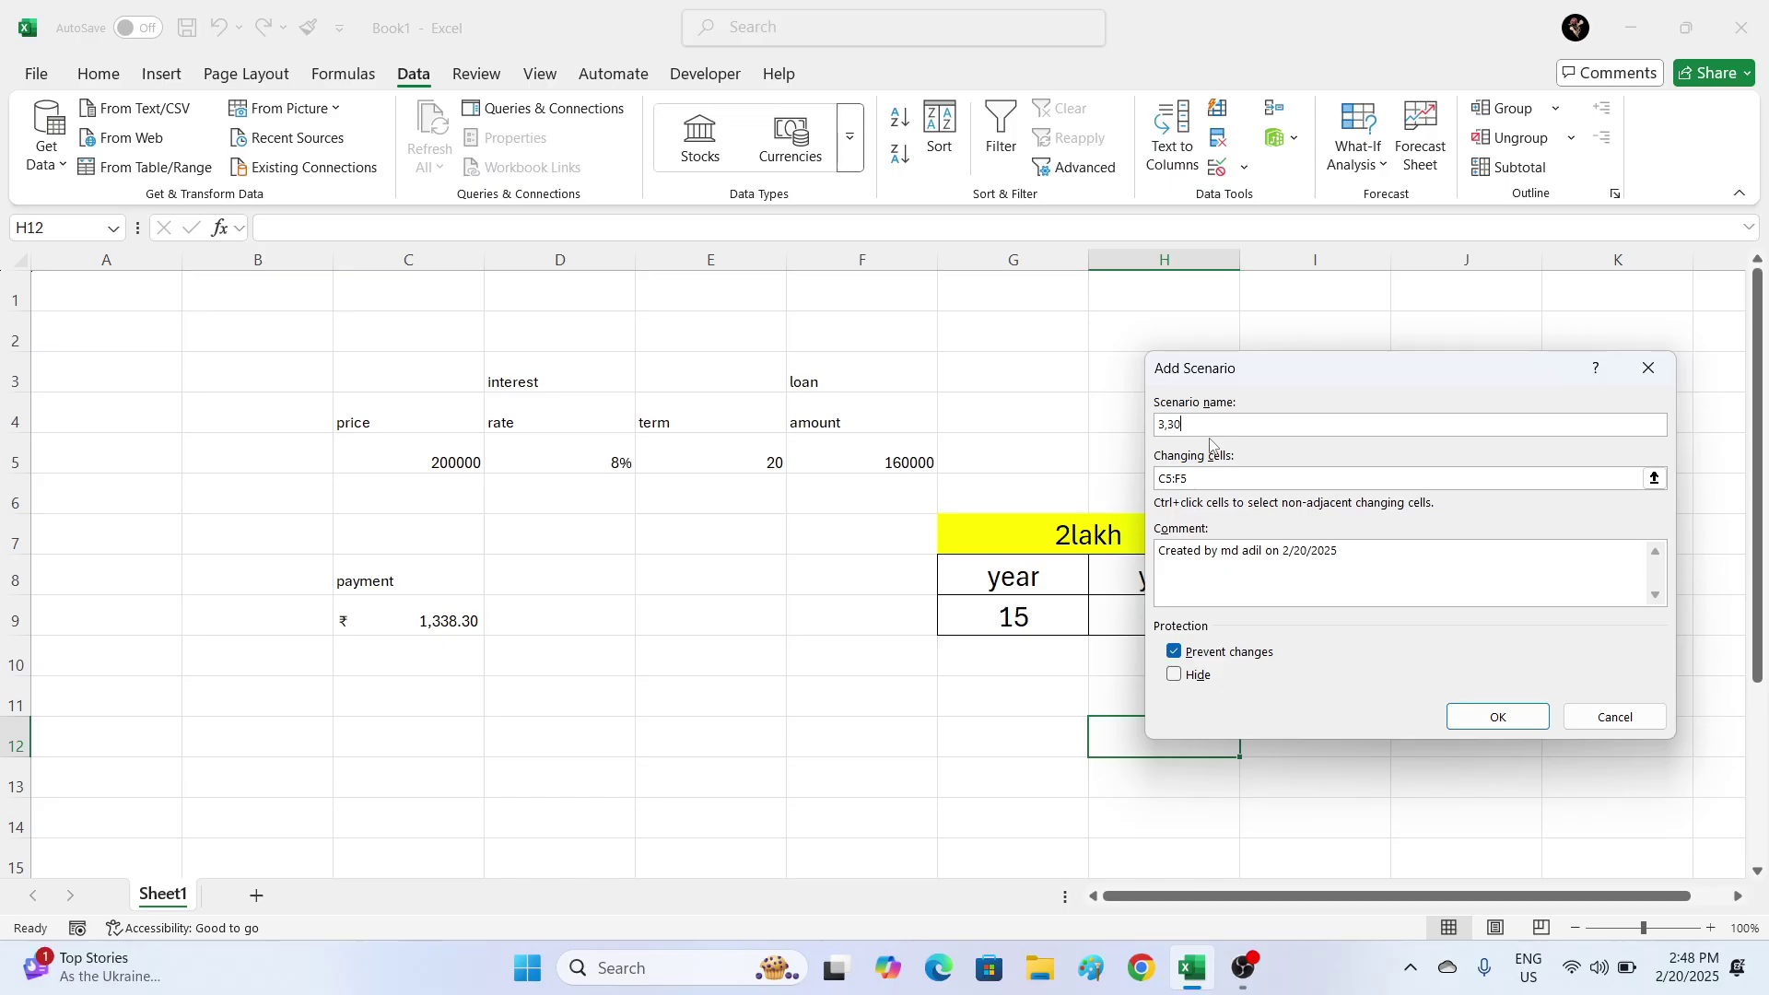
{"action": "type", "text": "0"}
{"action": "left_click", "coordinate": [1497, 717]}
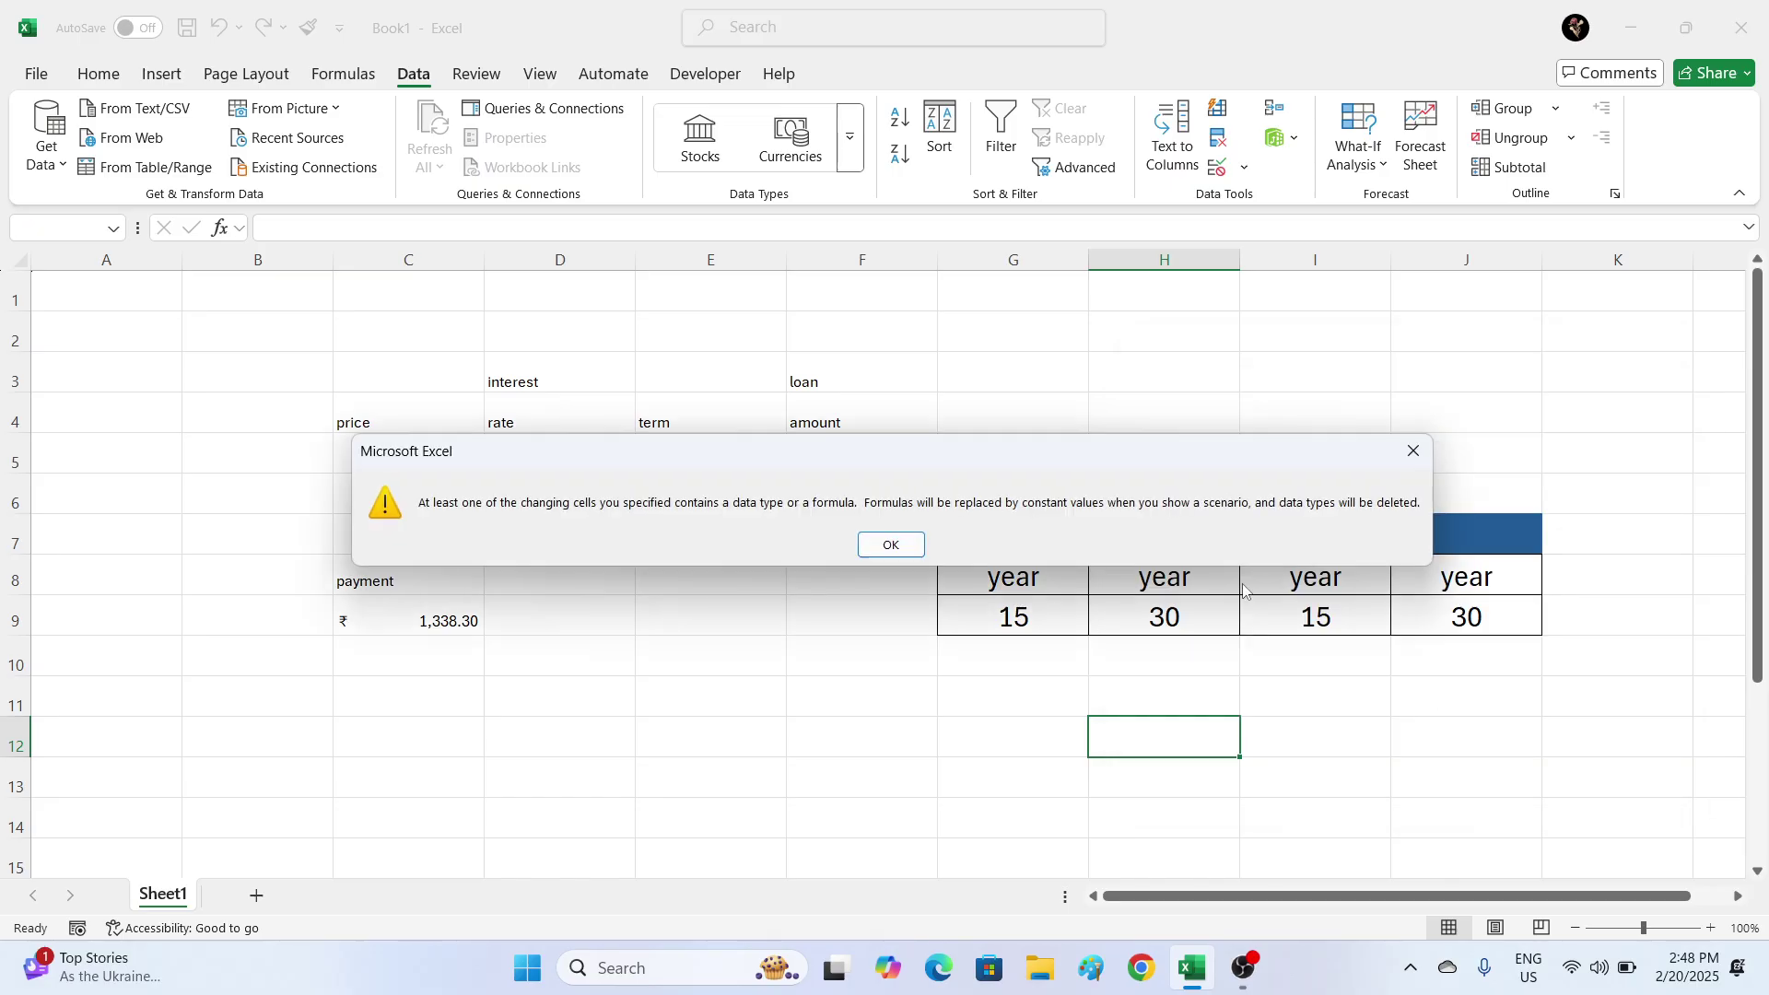
{"action": "left_click", "coordinate": [912, 546]}
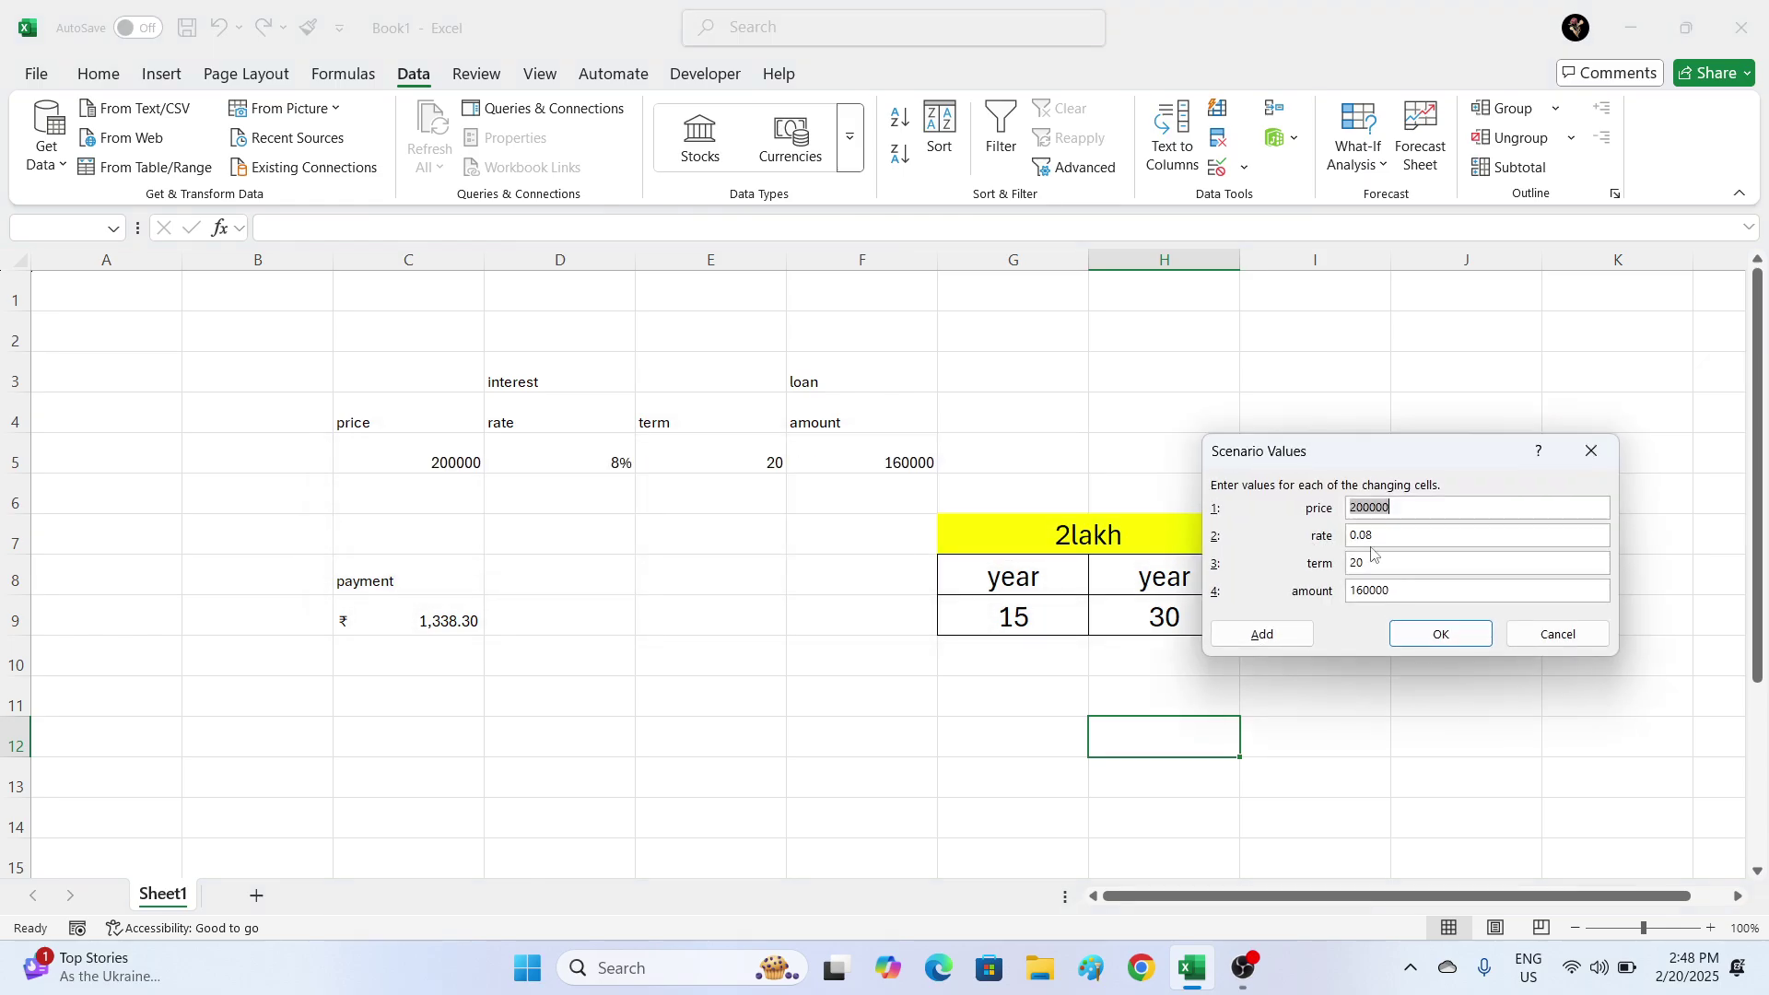
- Give the 3,30 scenario a price of 300000, rate 0.07, term 30 and amount 240000, and save it
{"action": "key", "text": "Tab"}
{"action": "left_click", "coordinate": [1399, 507]}
{"action": "left_click_drag", "start_coordinate": [1442, 504], "coordinate": [1264, 502]}
{"action": "type", "text": "3000"}
{"action": "left_click", "coordinate": [1363, 537]}
{"action": "key", "text": "BackSpace"}
{"action": "double_click", "coordinate": [1352, 565]}
{"action": "type", "text": "30"}
{"action": "left_click_drag", "start_coordinate": [1401, 591], "coordinate": [1224, 591]}
{"action": "type", "text": "240000"}
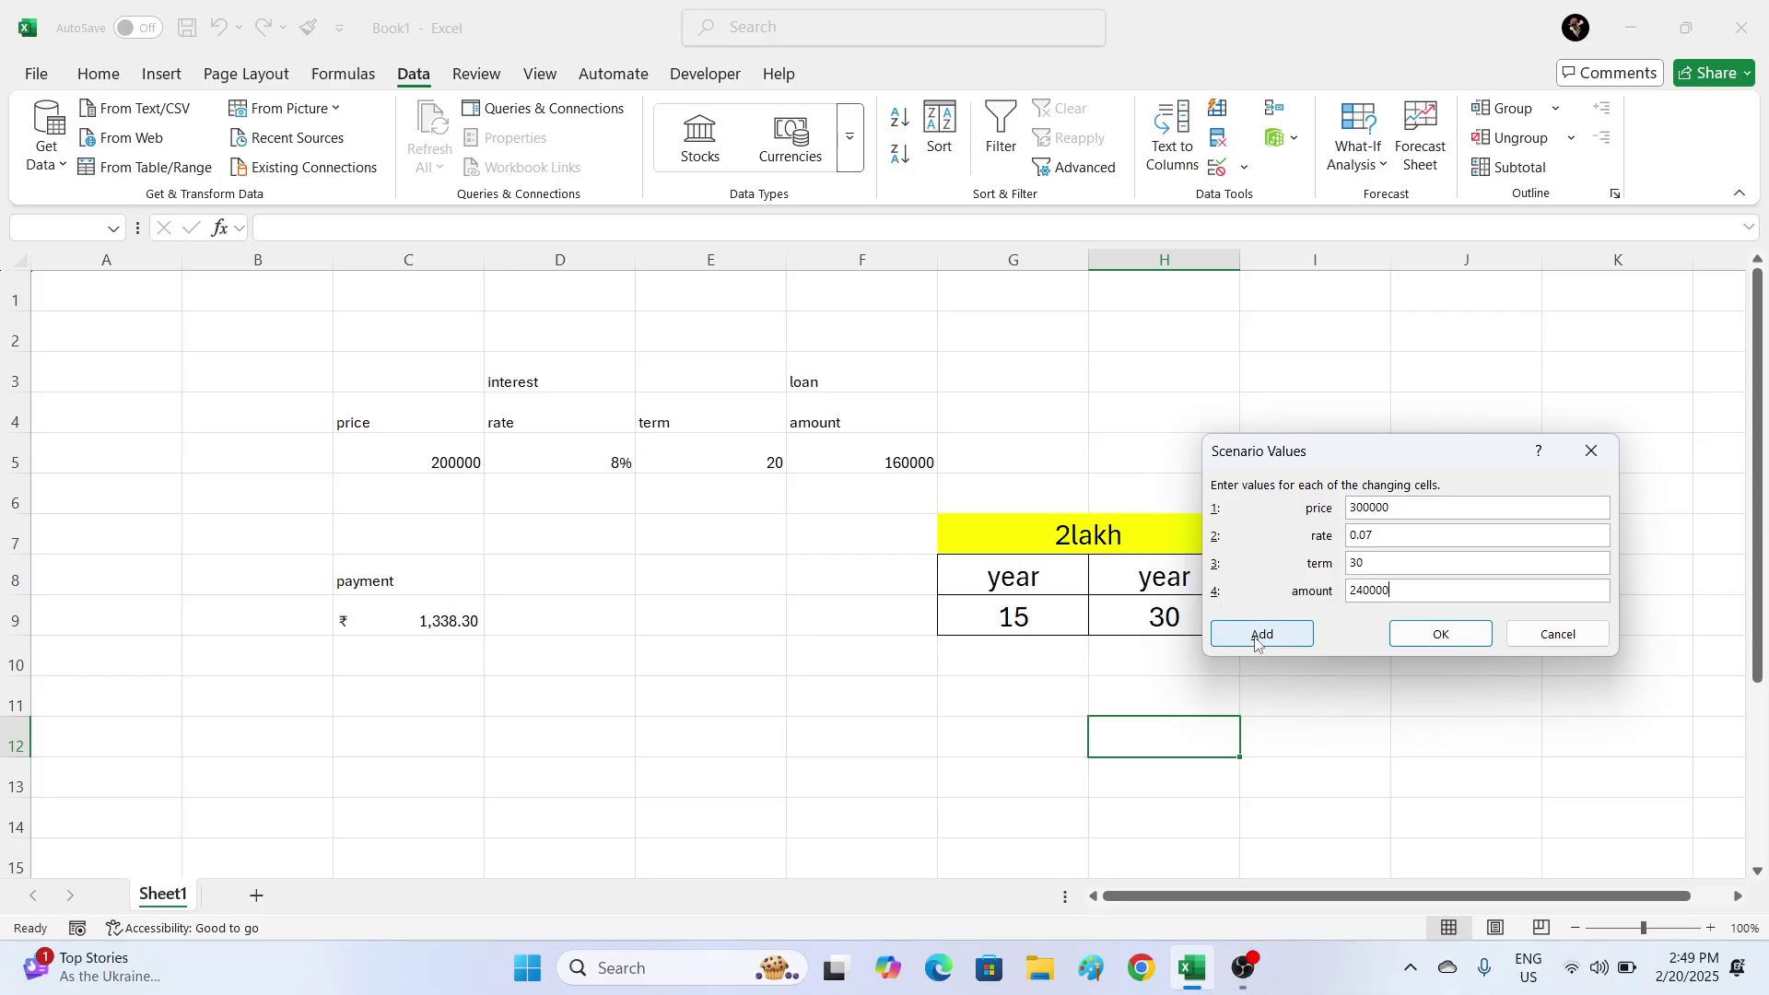
{"action": "left_click", "coordinate": [1410, 643]}
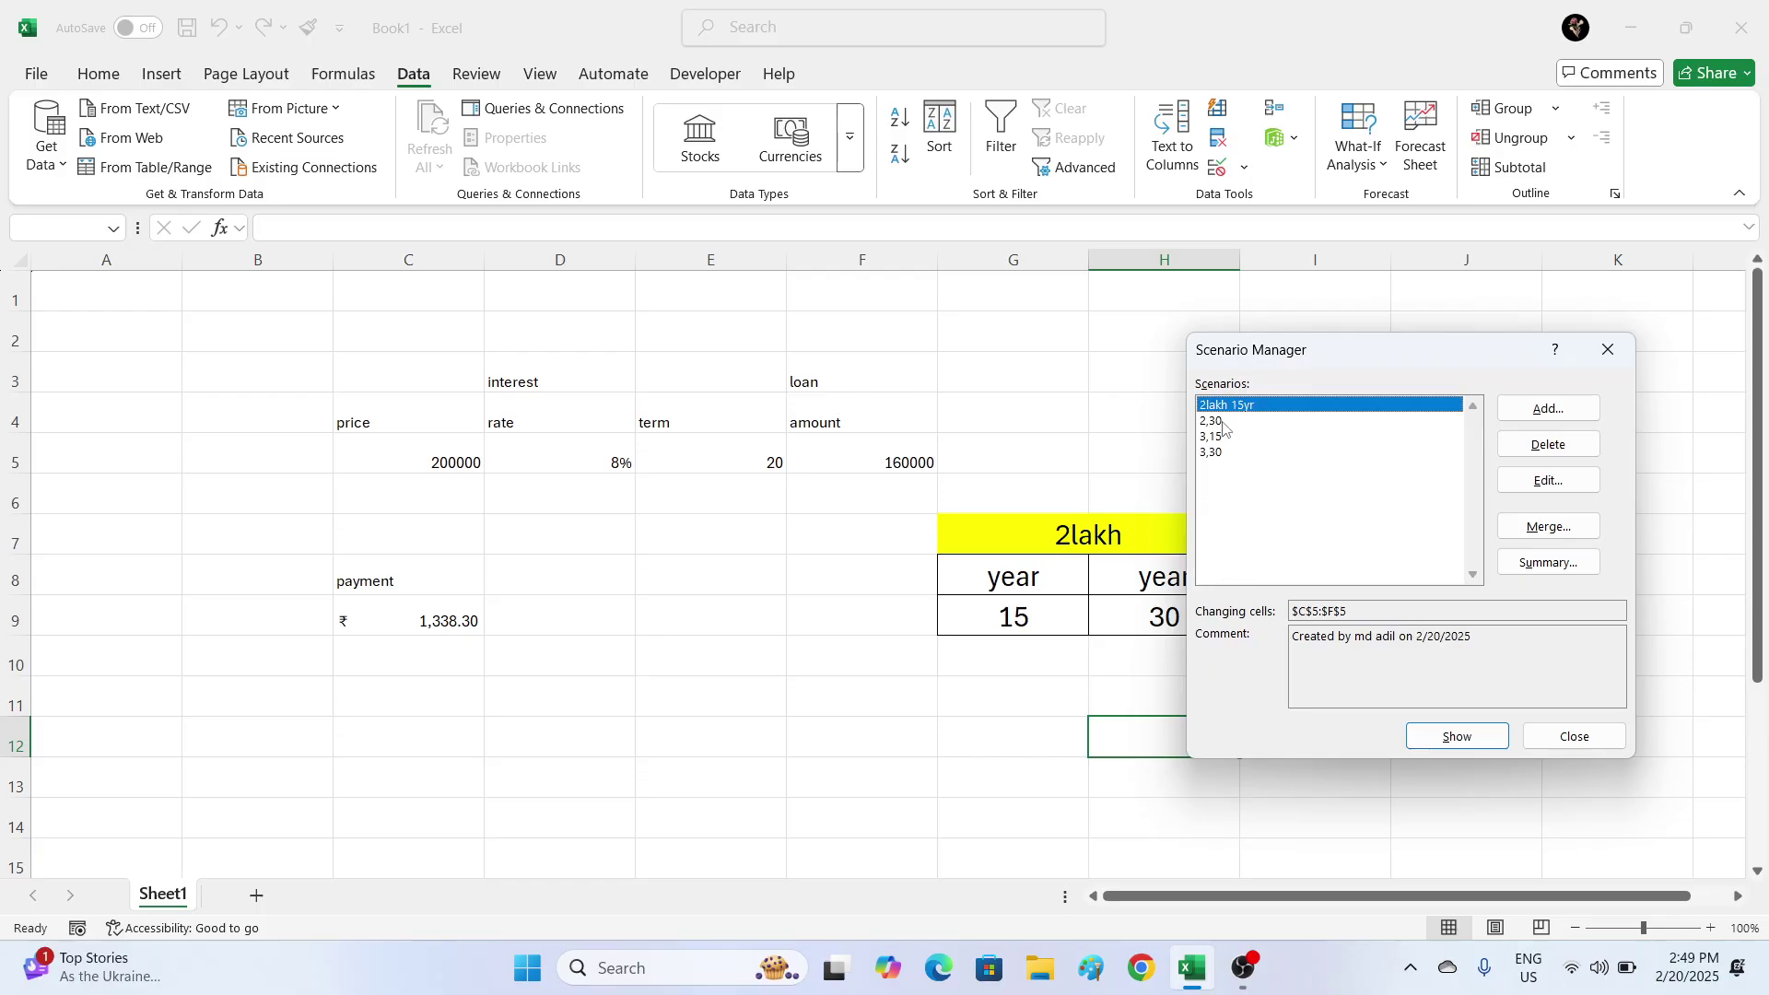
- Review the price, rate, term and amount stored in the 2lakh 15yr scenario and accept them
{"action": "left_click_drag", "start_coordinate": [1257, 349], "coordinate": [355, 408]}
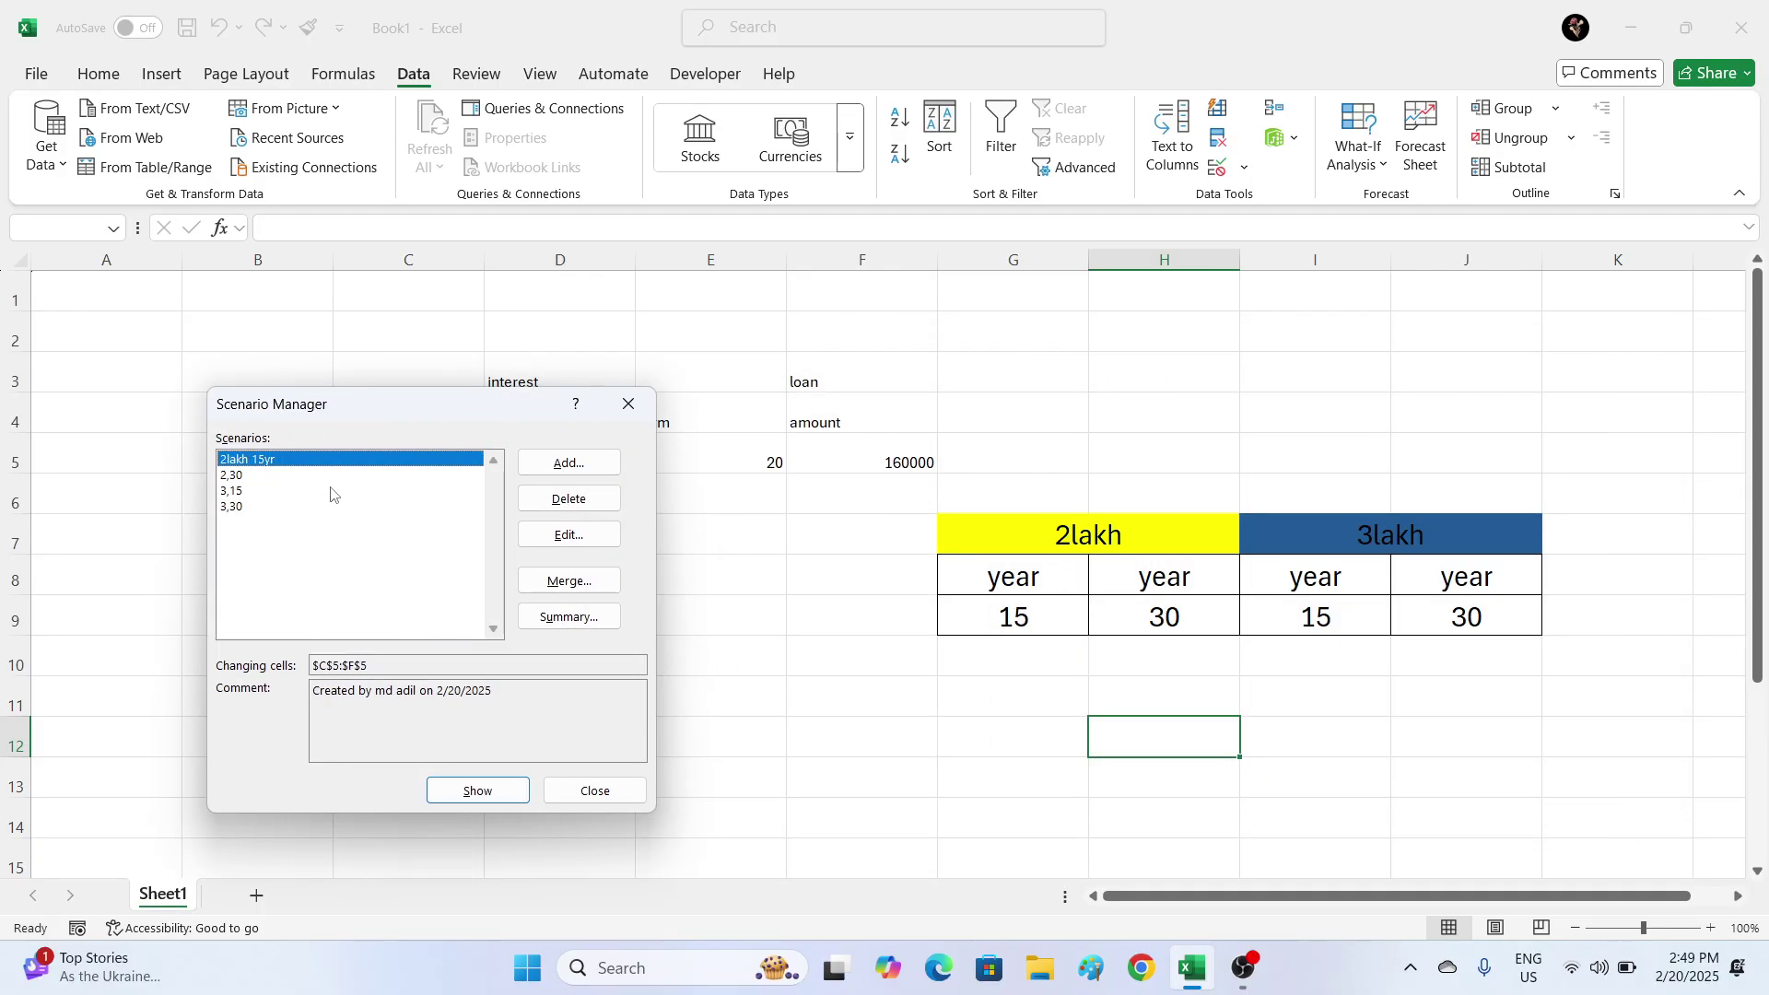
{"action": "left_click", "coordinate": [569, 535]}
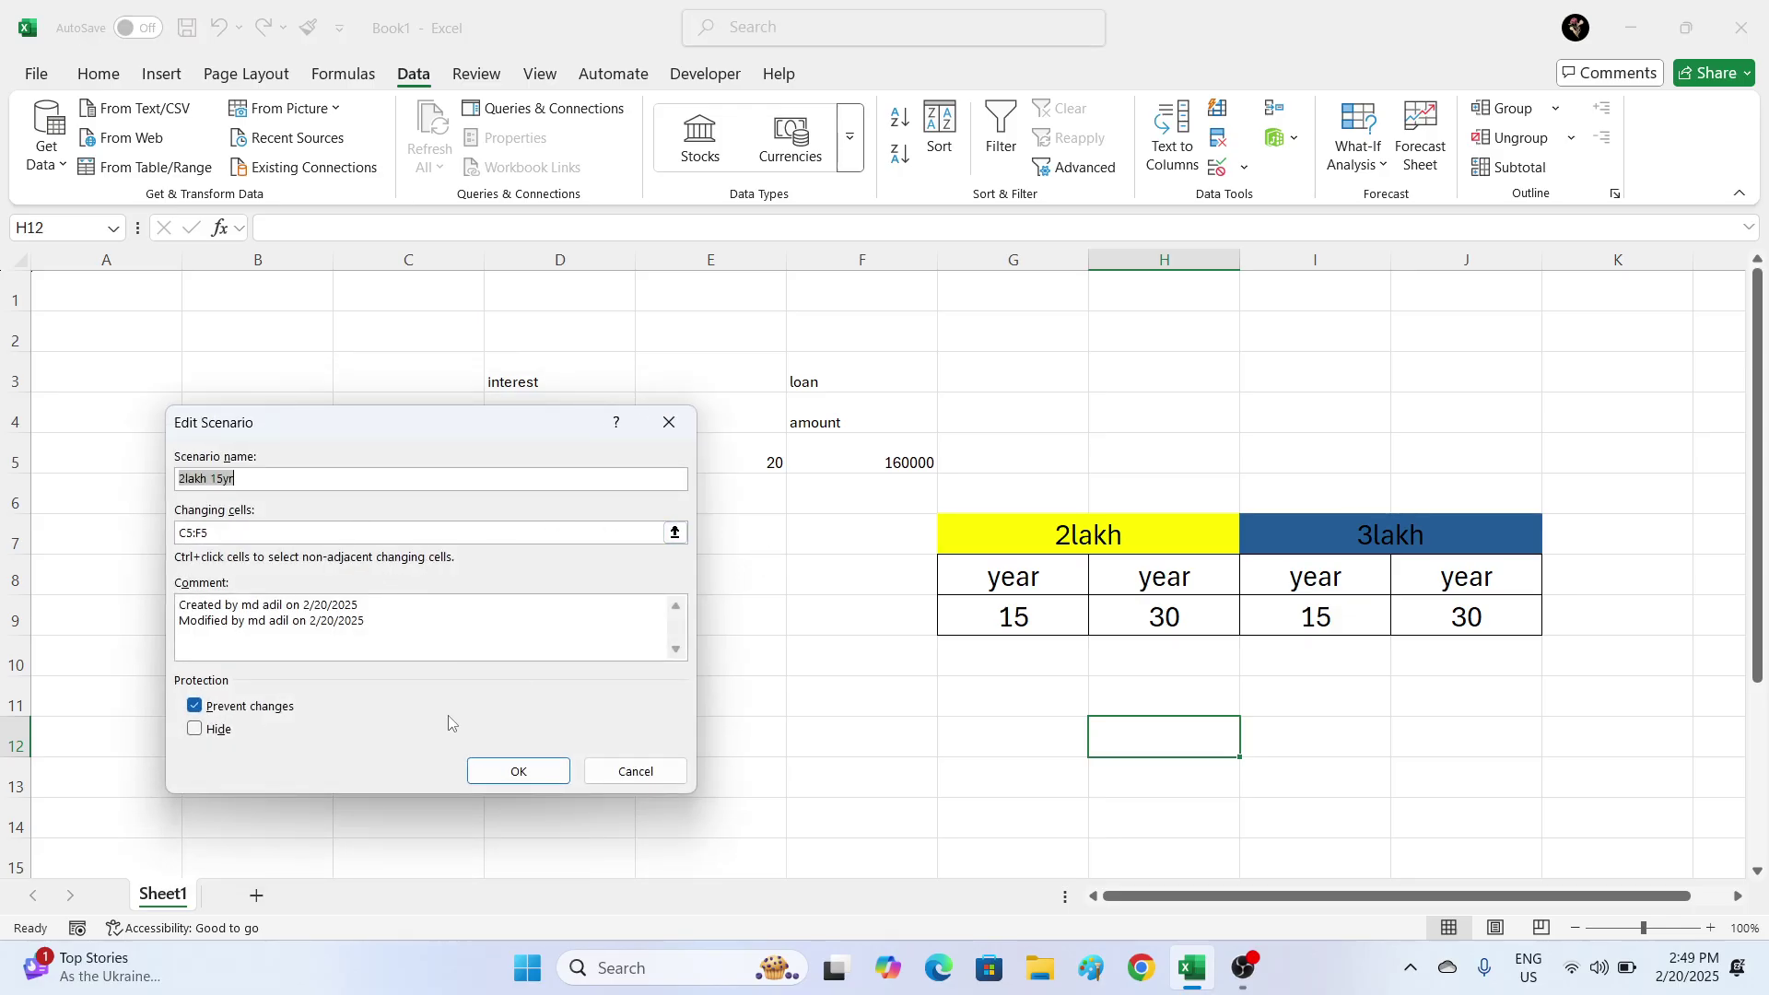
{"action": "left_click", "coordinate": [516, 770]}
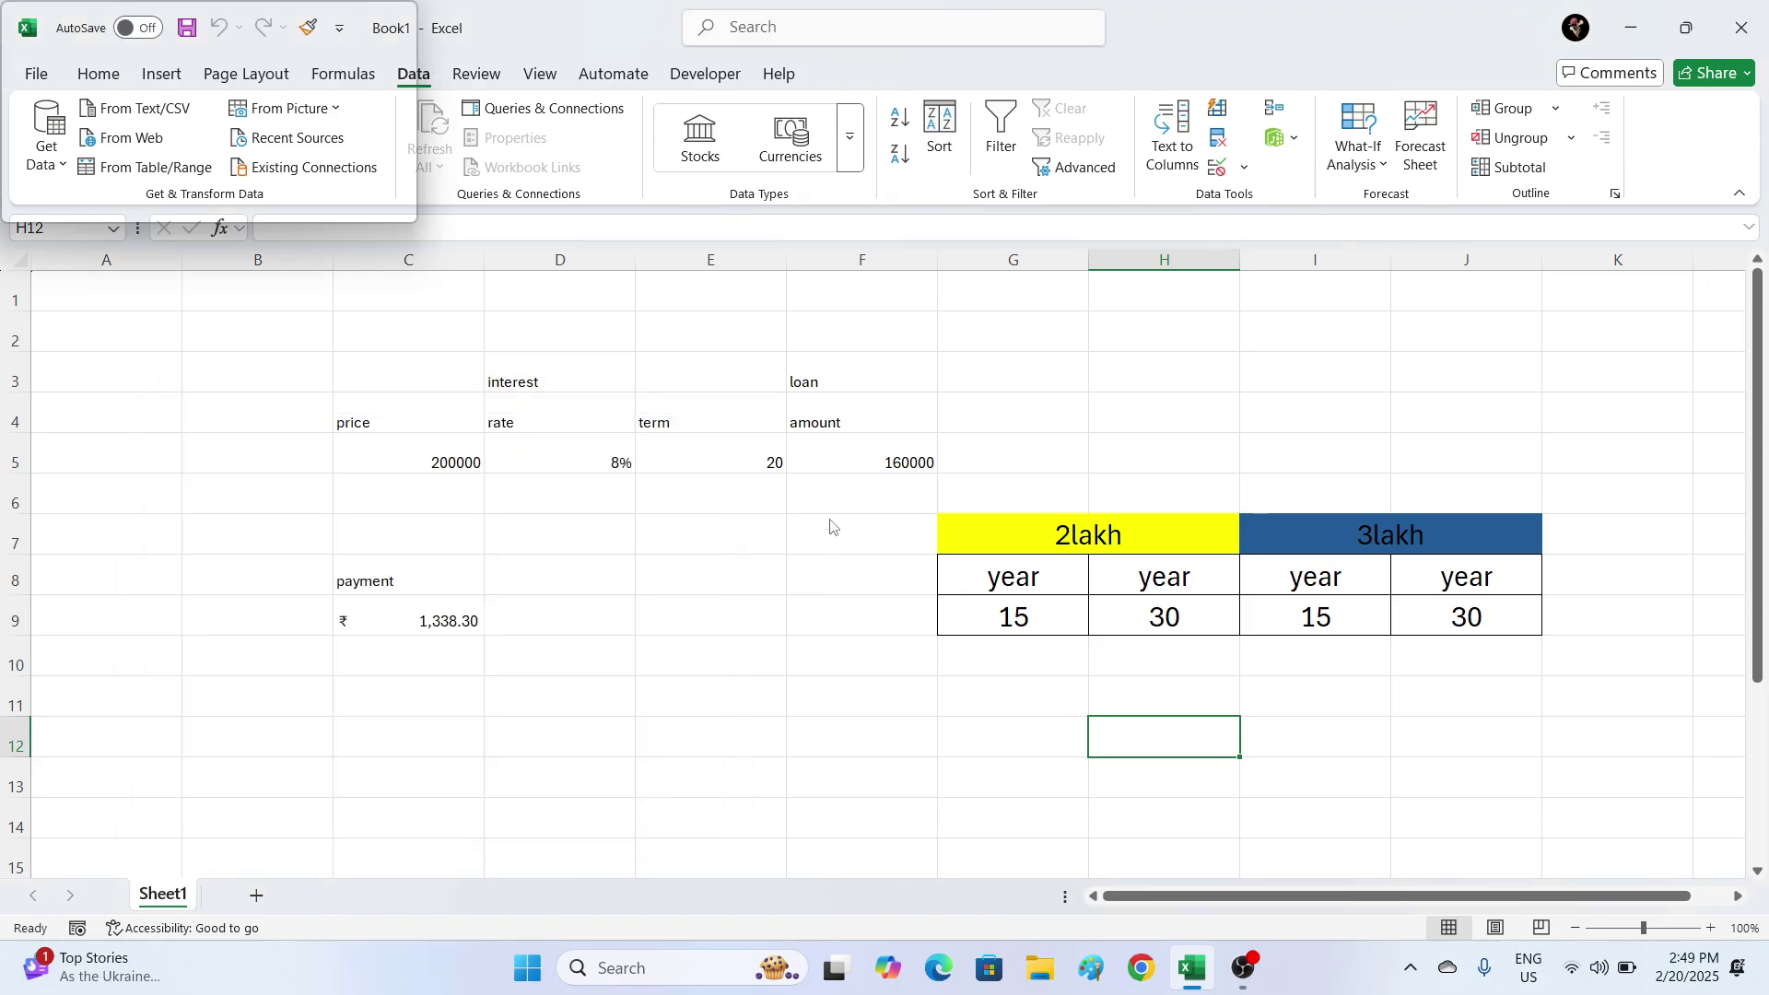
{"action": "left_click", "coordinate": [410, 564]}
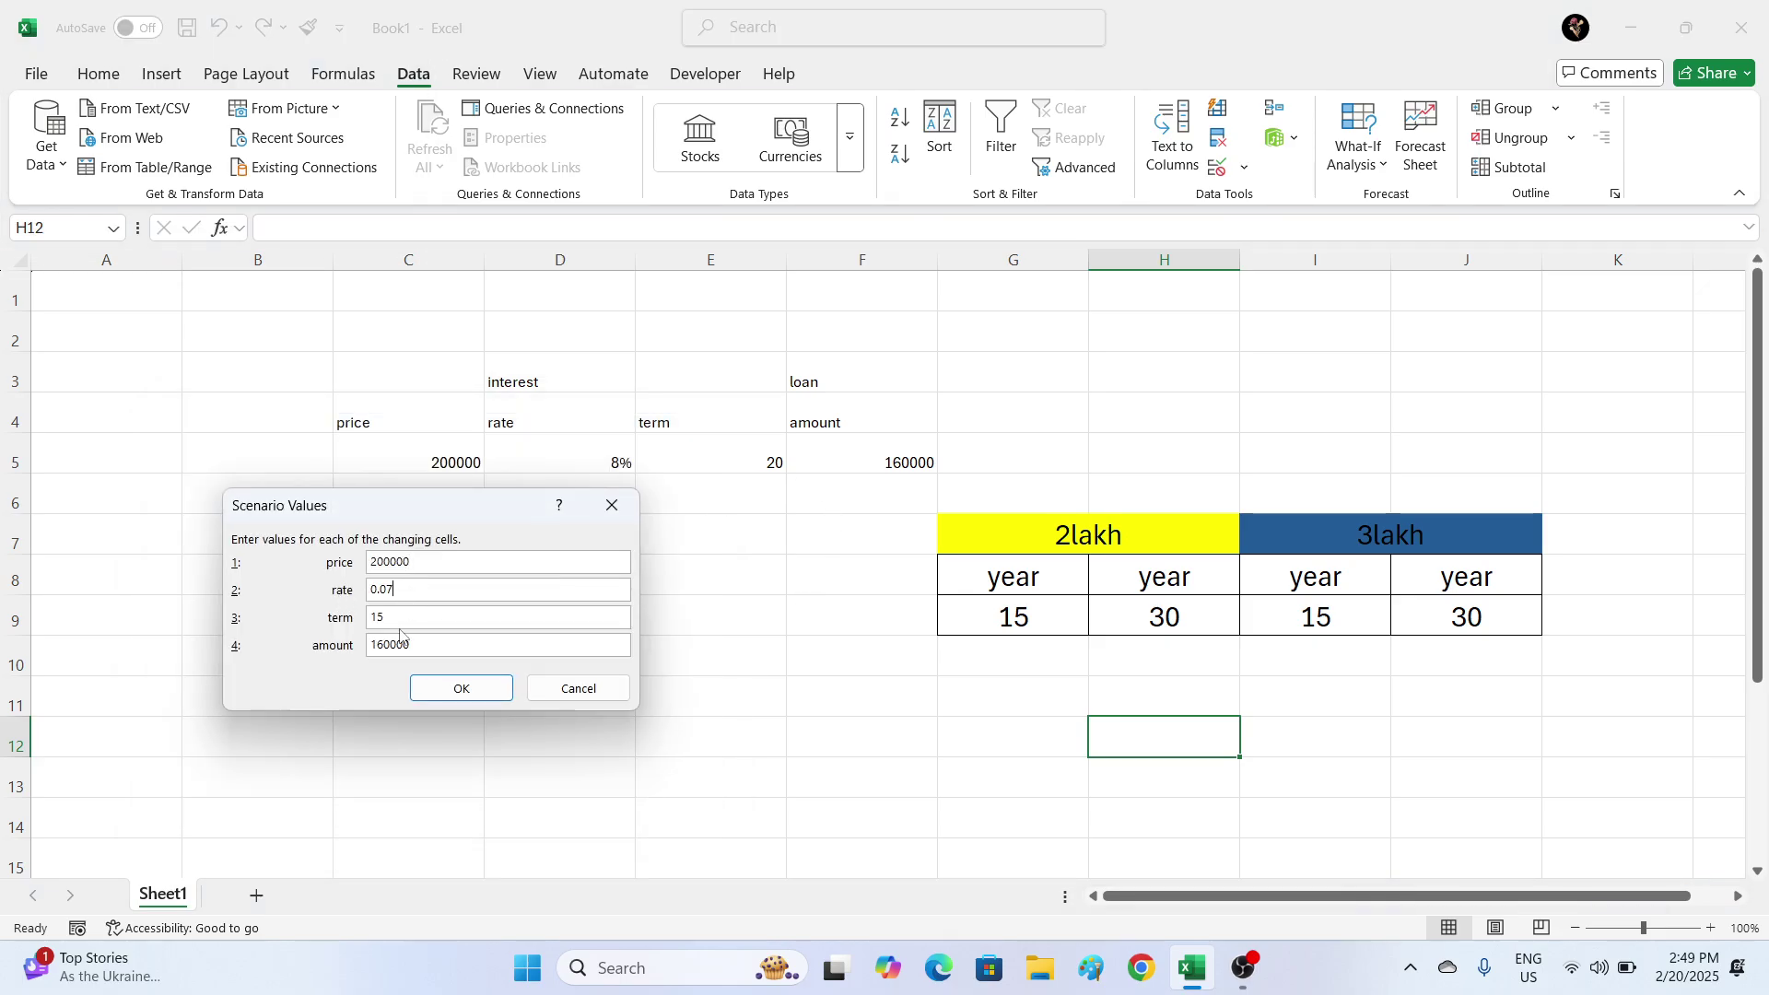
{"action": "left_click", "coordinate": [406, 617]}
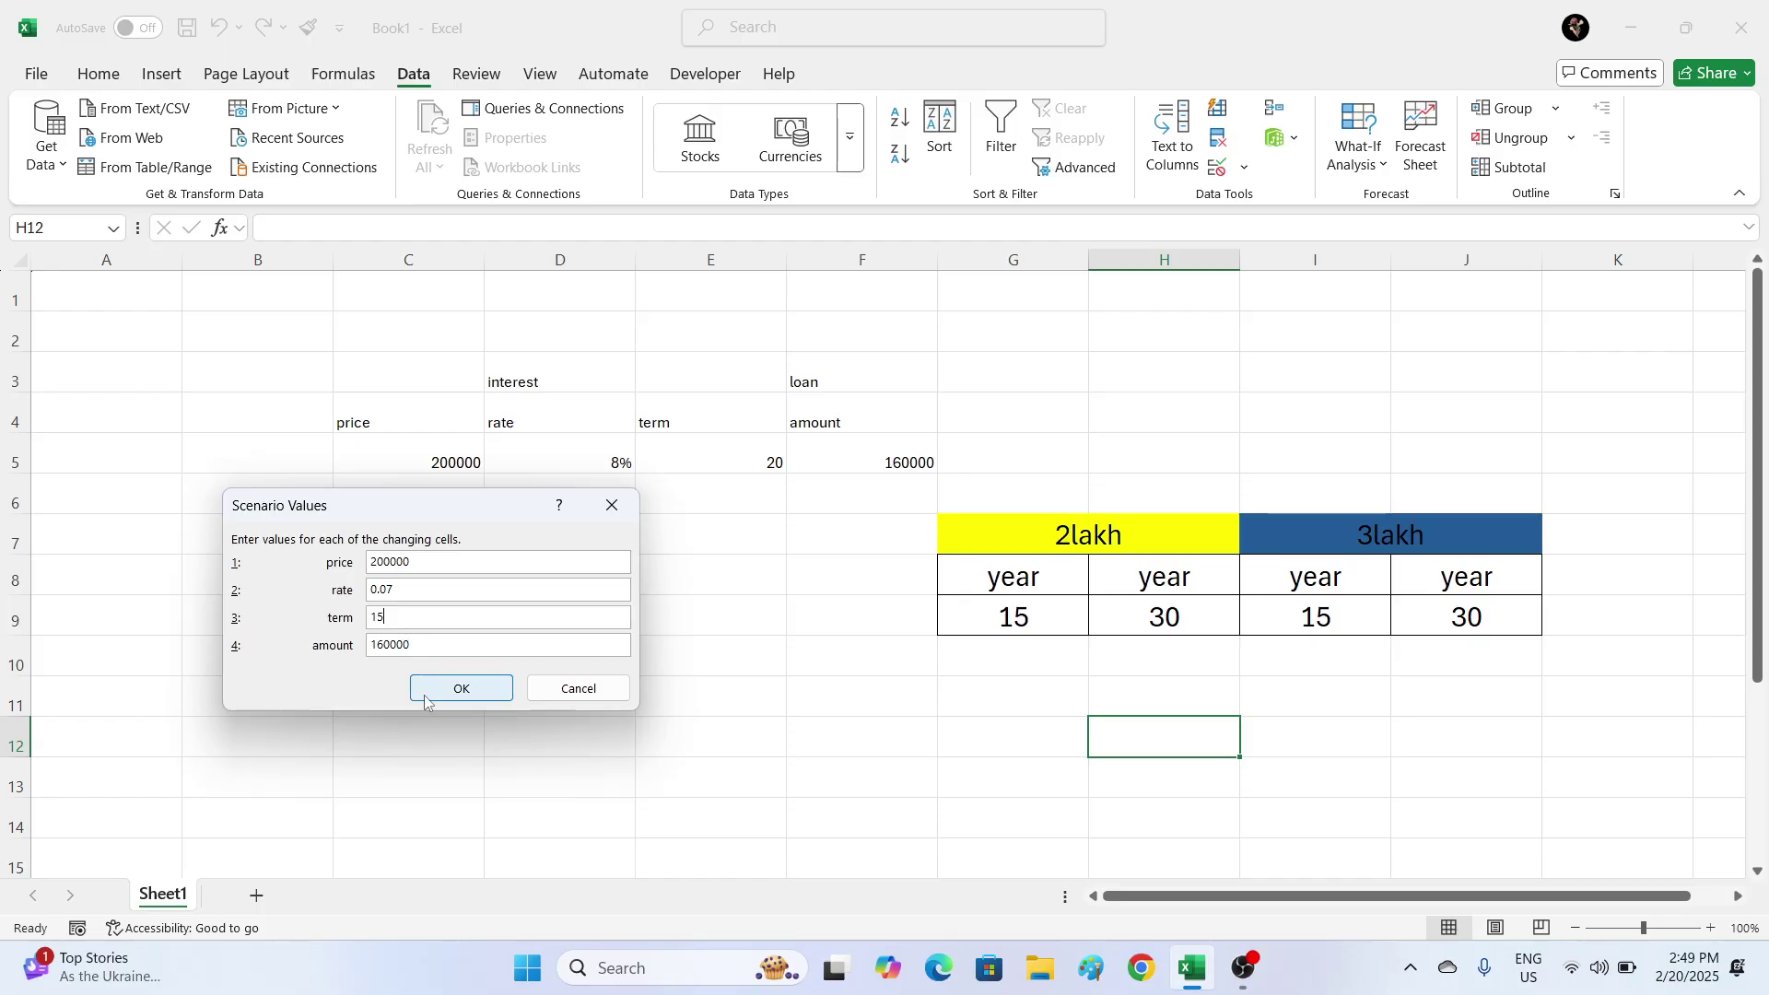
{"action": "left_click", "coordinate": [425, 694]}
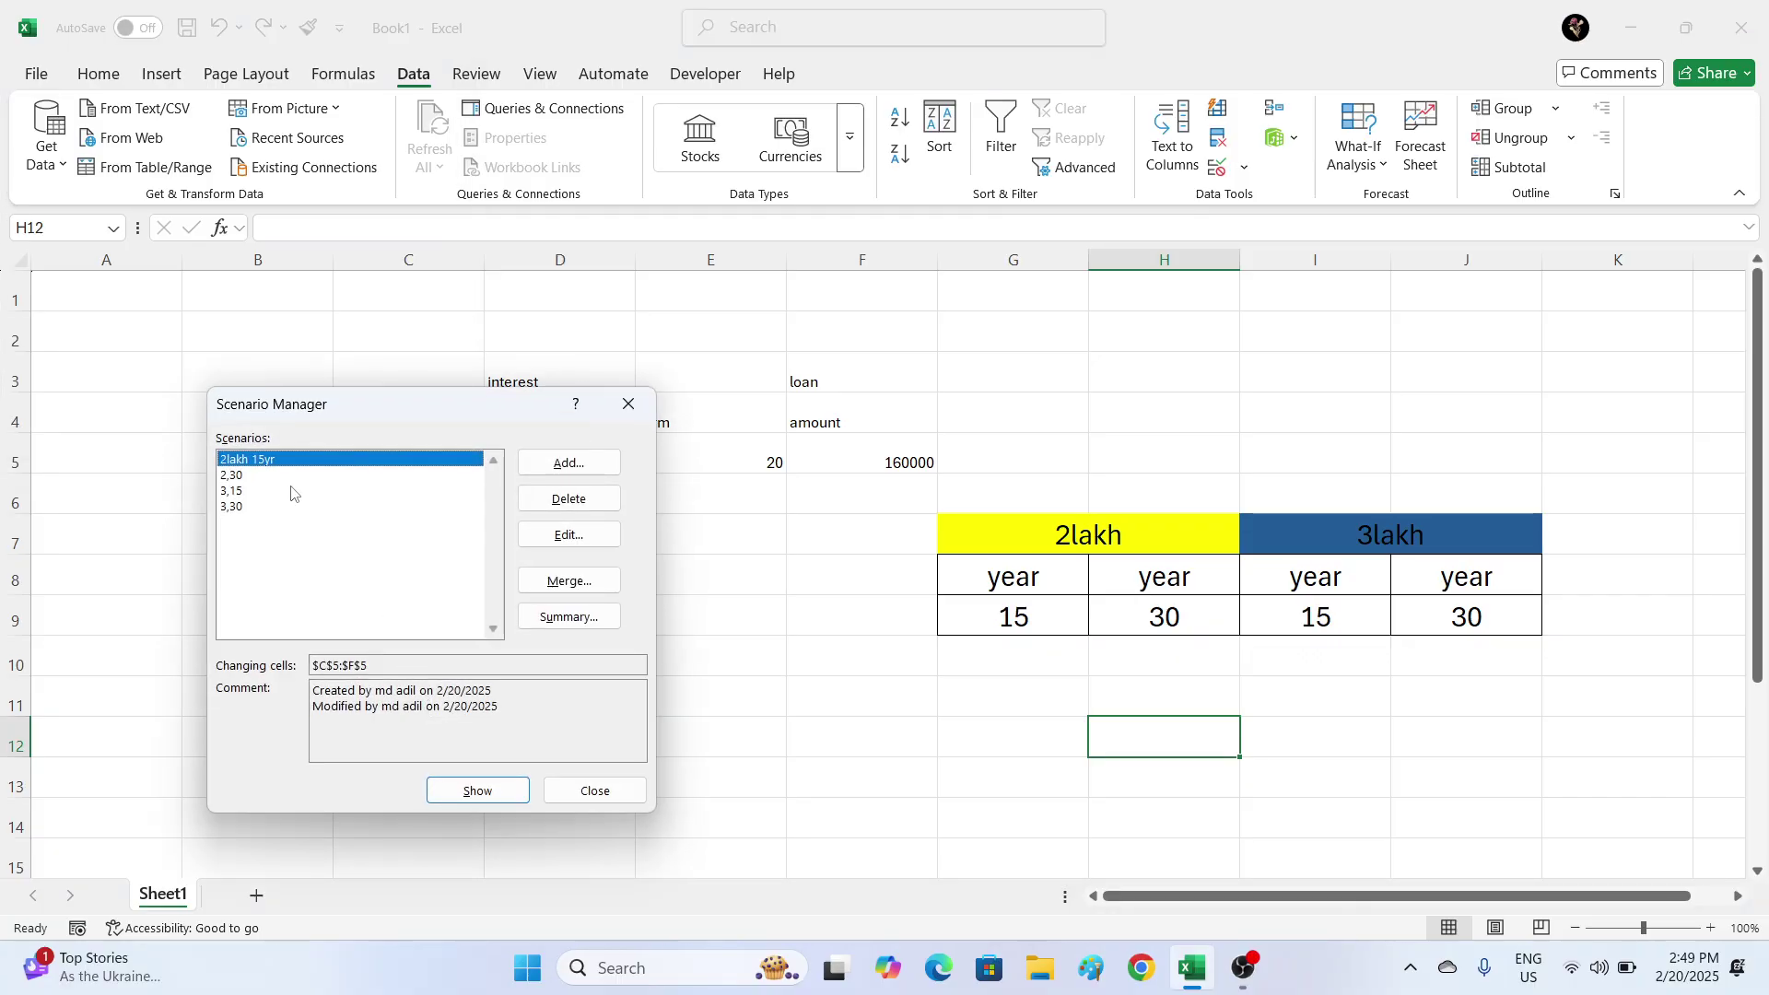
- Review the values stored in the 2,30 scenario and accept them
{"action": "left_click", "coordinate": [360, 476]}
{"action": "left_click", "coordinate": [566, 533]}
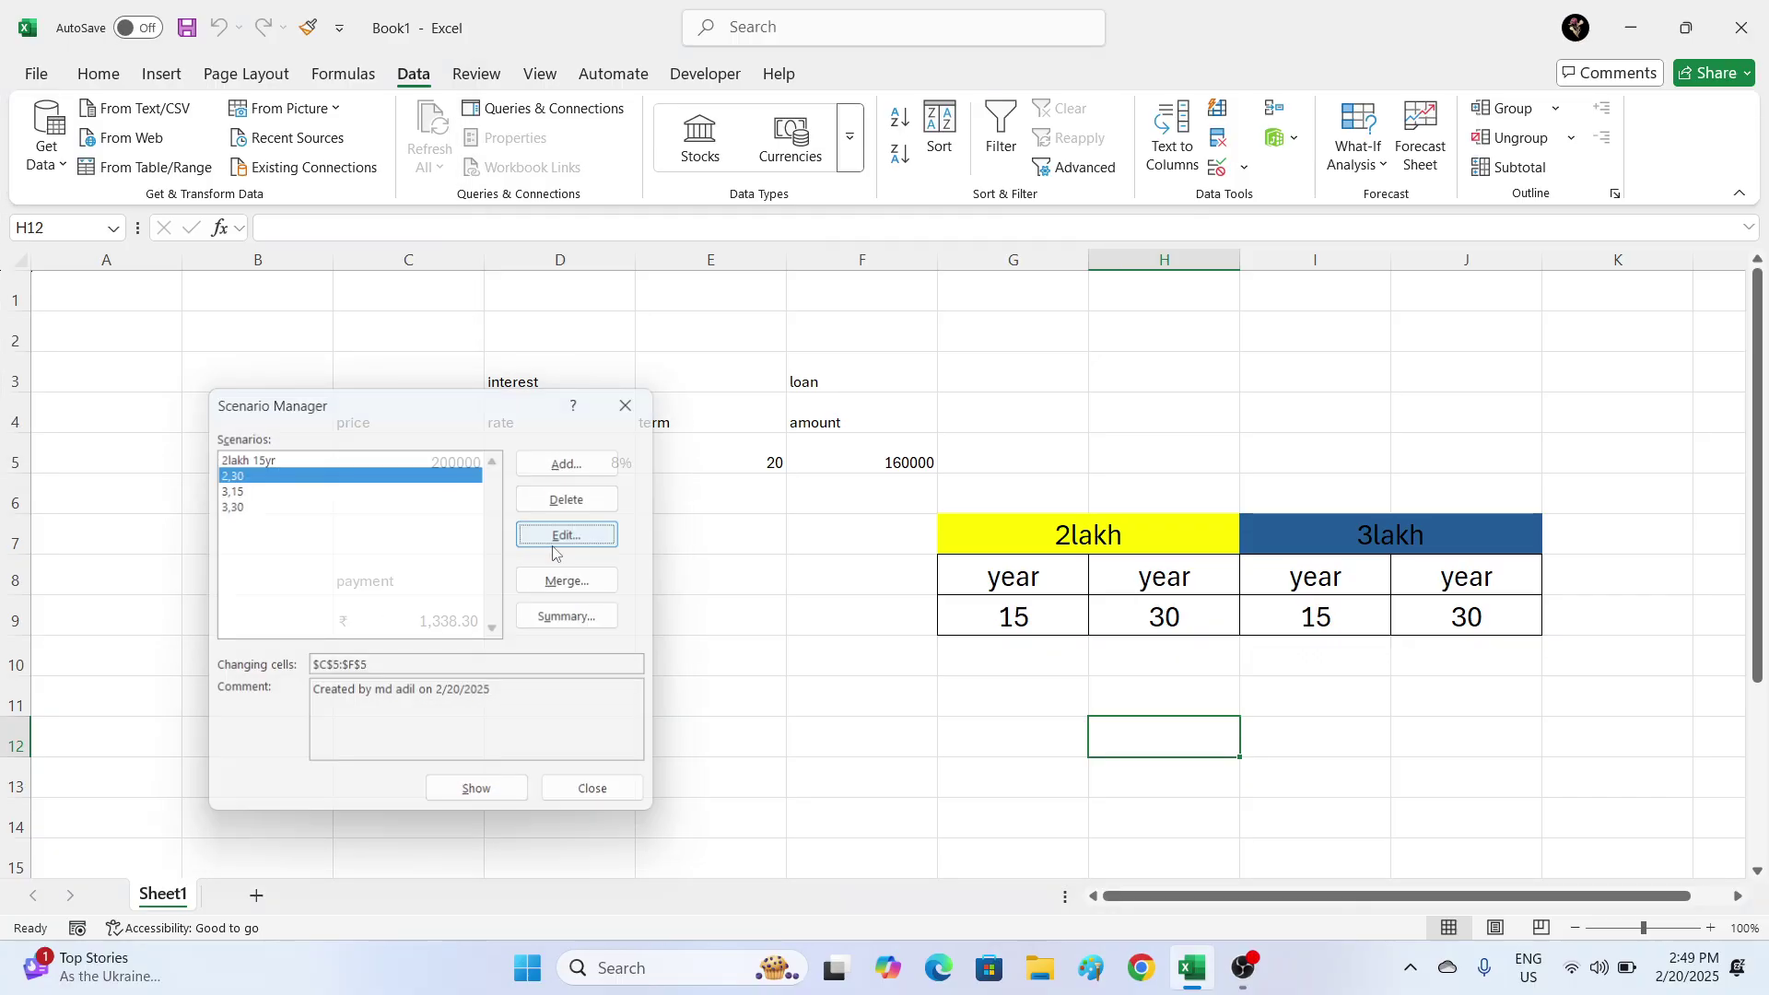
{"action": "left_click", "coordinate": [517, 772]}
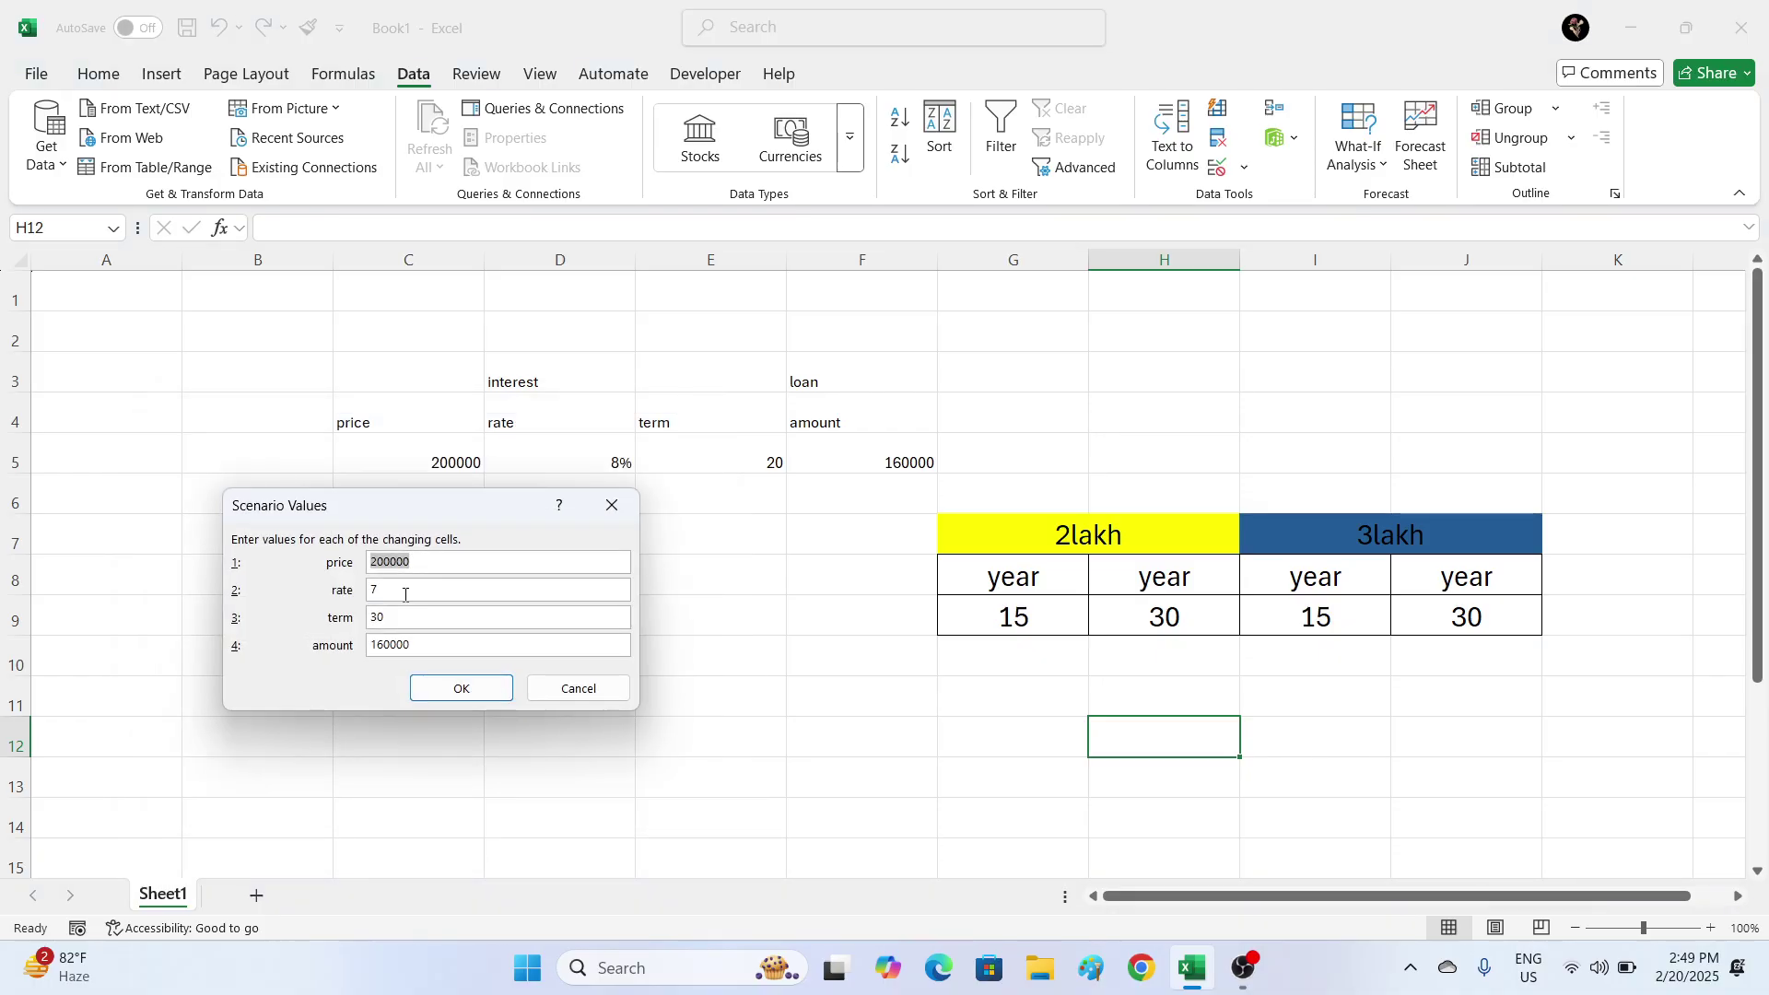
{"action": "left_click", "coordinate": [414, 566]}
{"action": "left_click", "coordinate": [461, 688]}
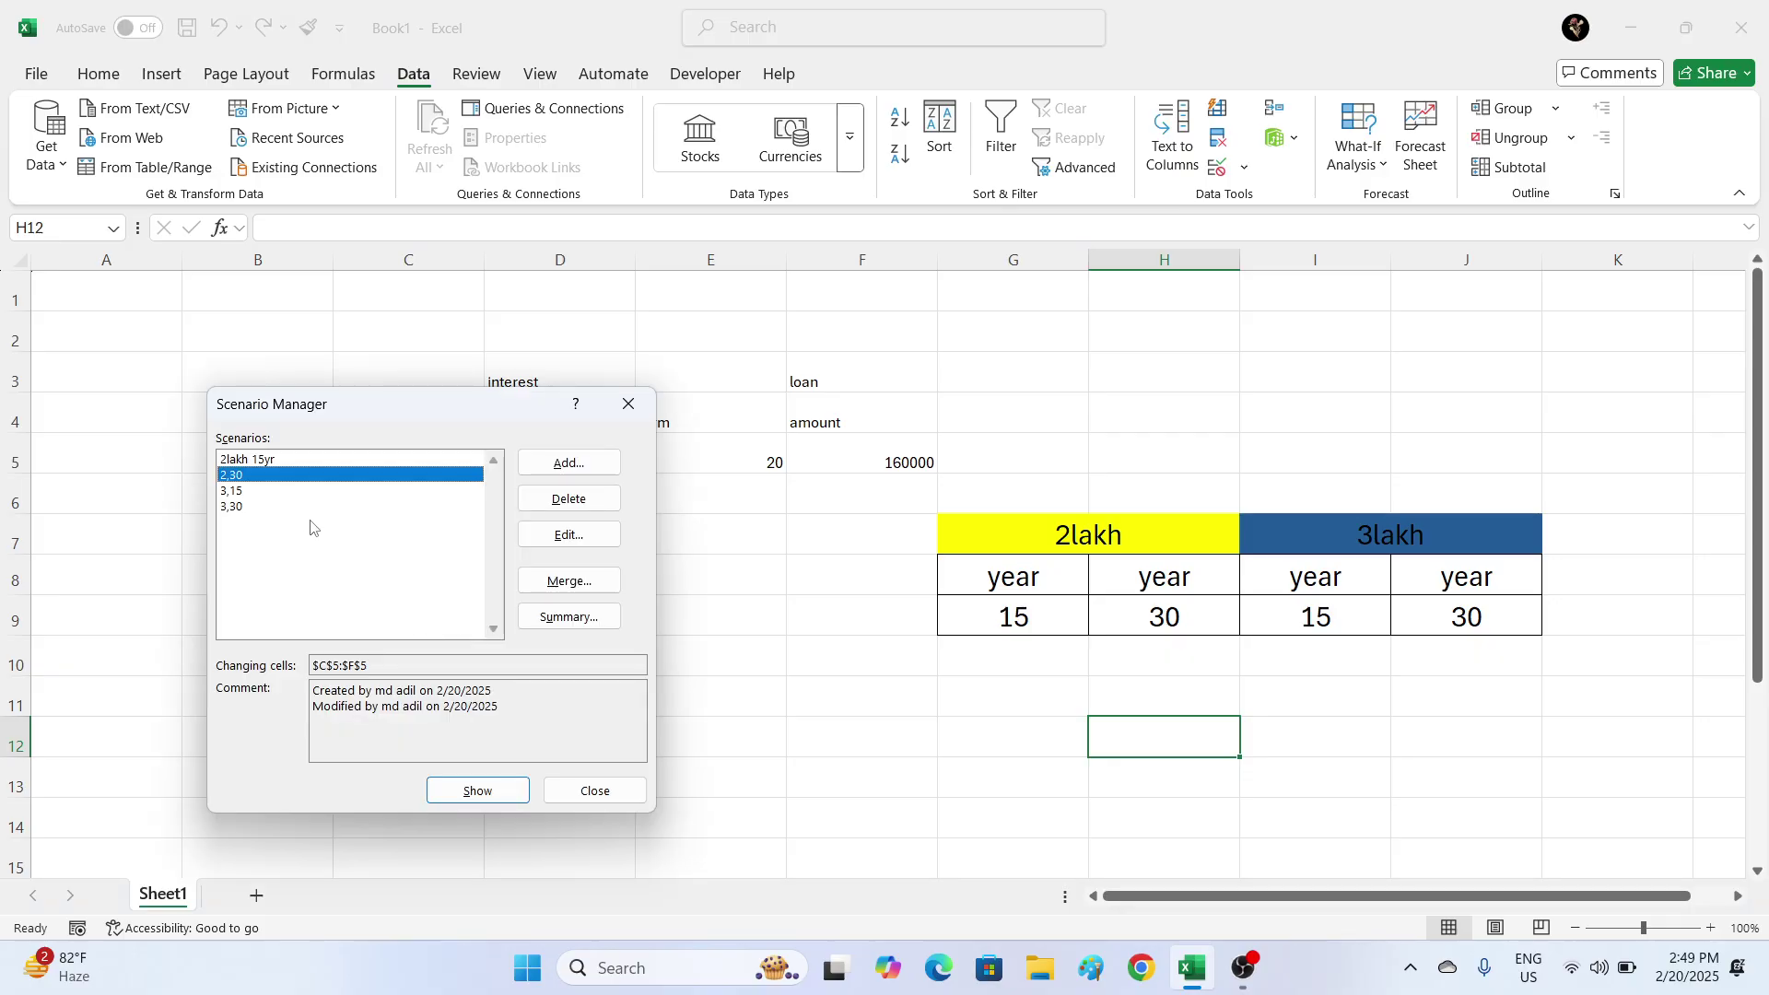
- Review the values stored in the 3,15 scenario and accept them
{"action": "left_click", "coordinate": [272, 491]}
{"action": "left_click", "coordinate": [607, 537]}
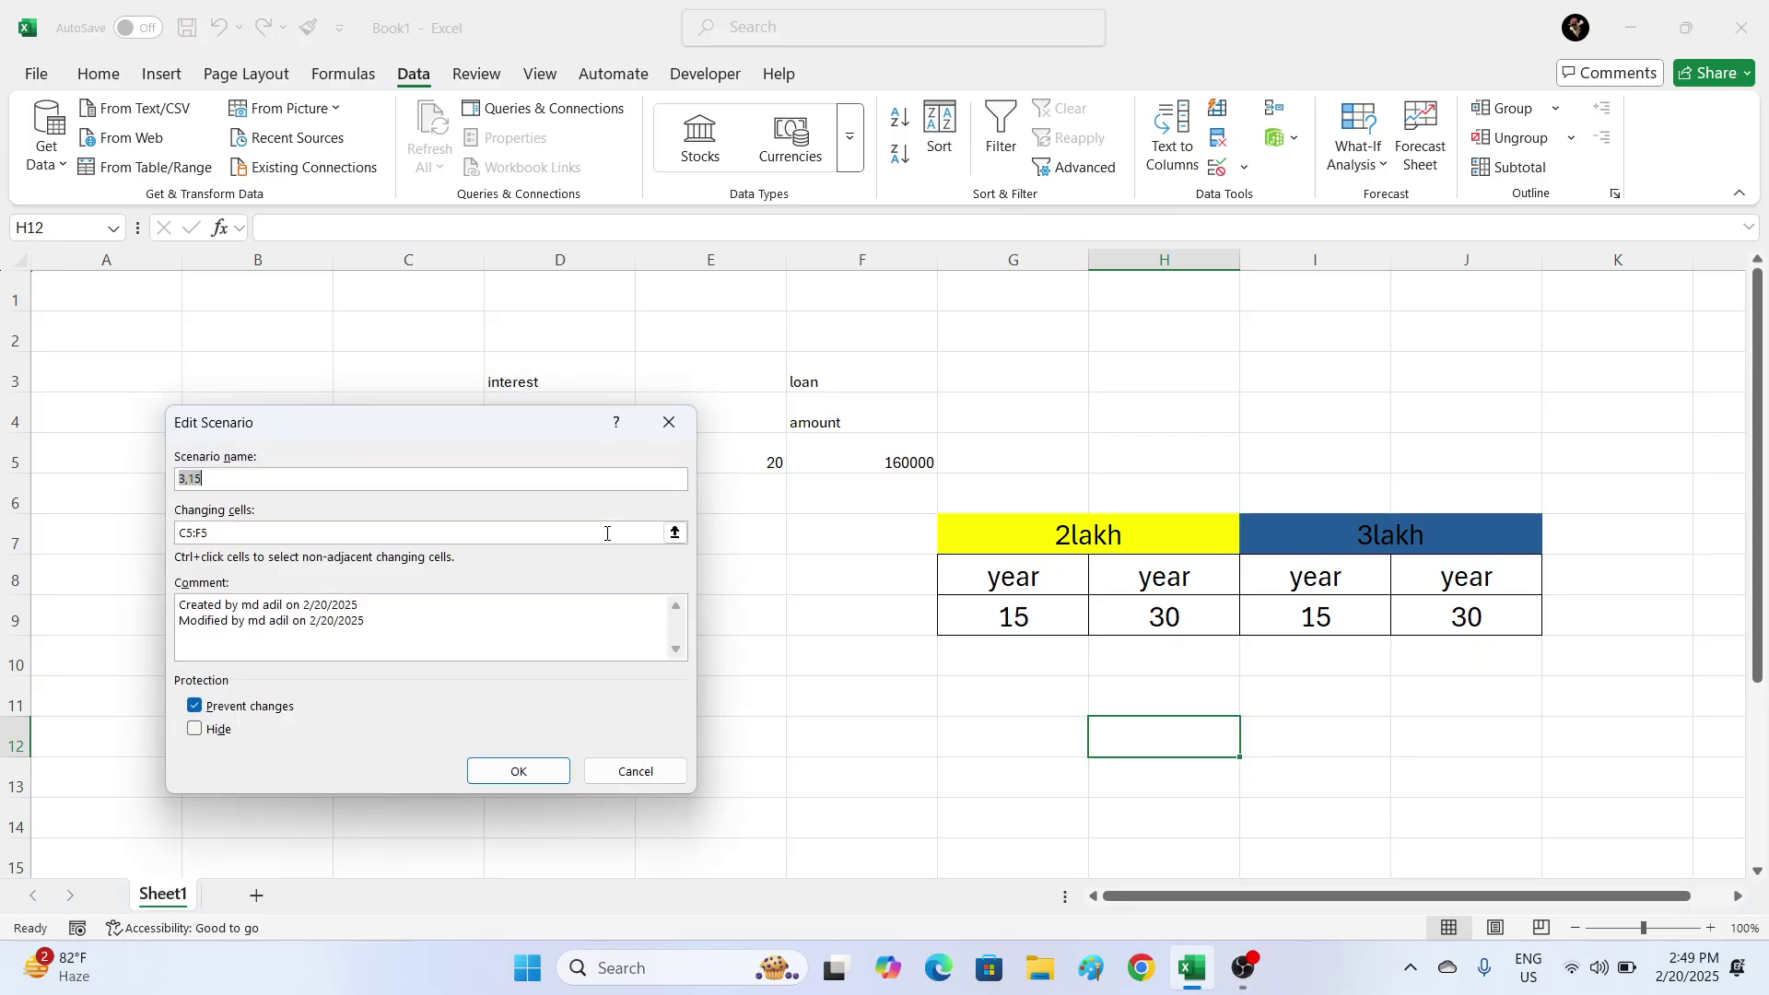
{"action": "left_click", "coordinate": [517, 772]}
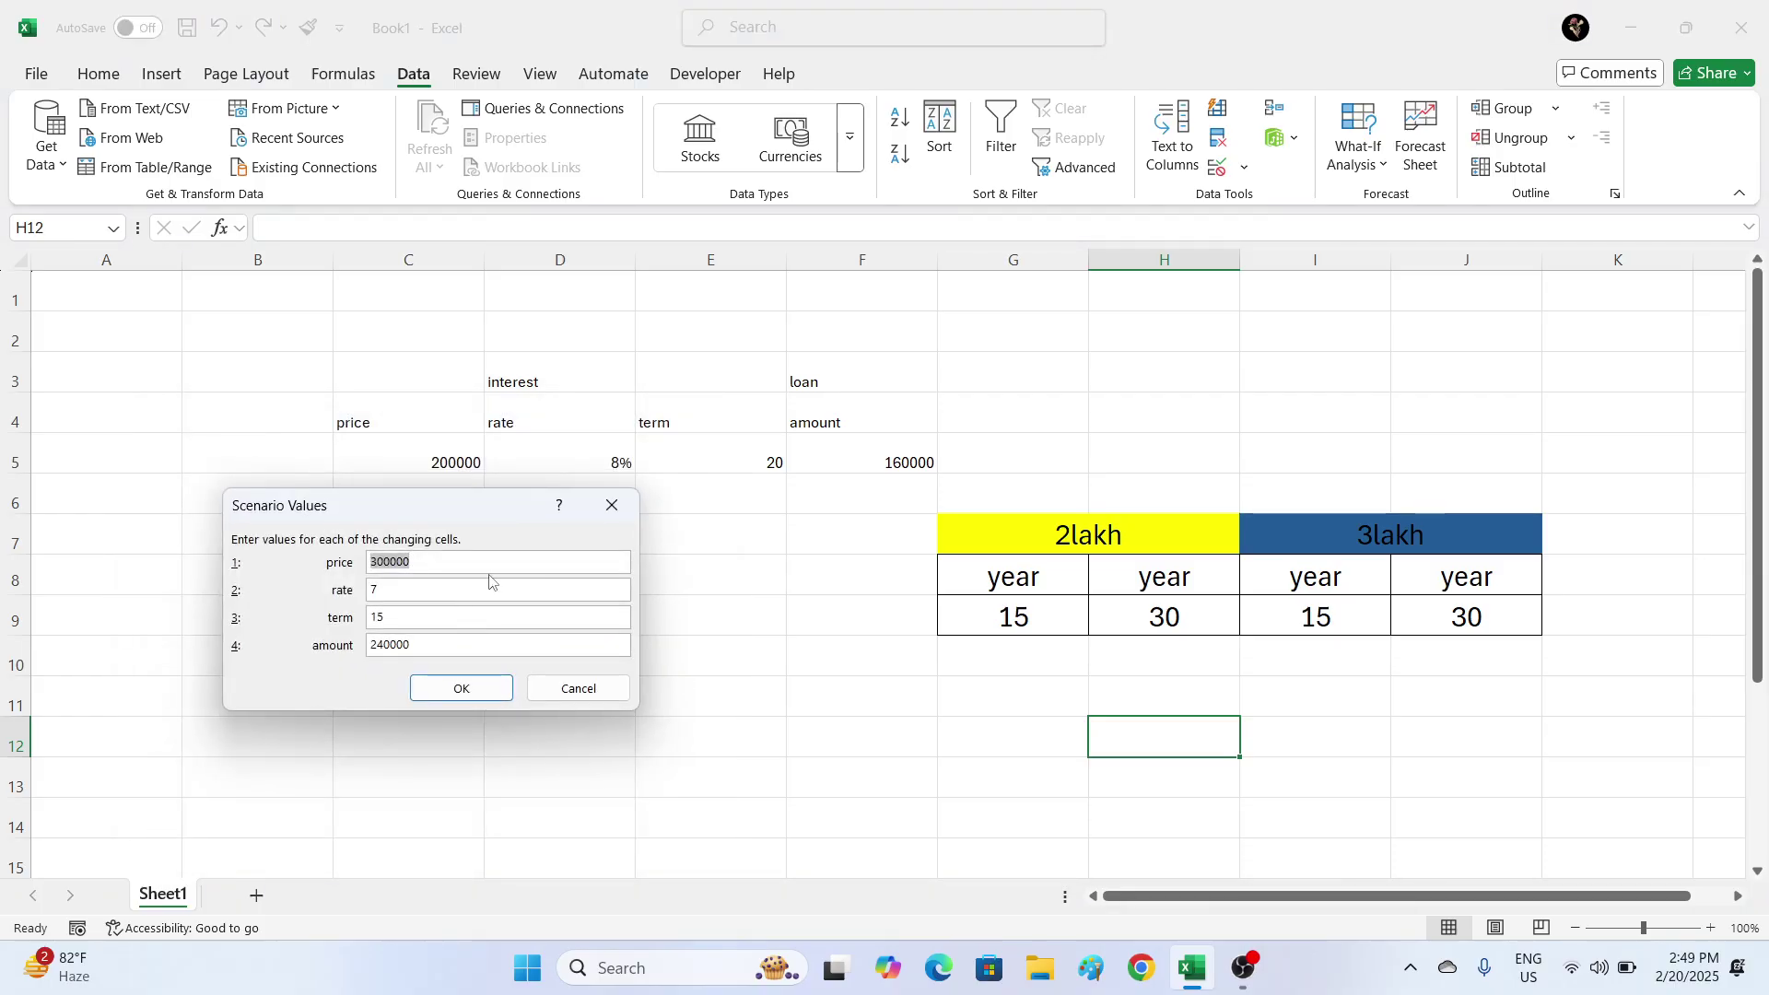
{"action": "left_click", "coordinate": [460, 562]}
{"action": "left_click", "coordinate": [446, 643]}
{"action": "left_click", "coordinate": [462, 686]}
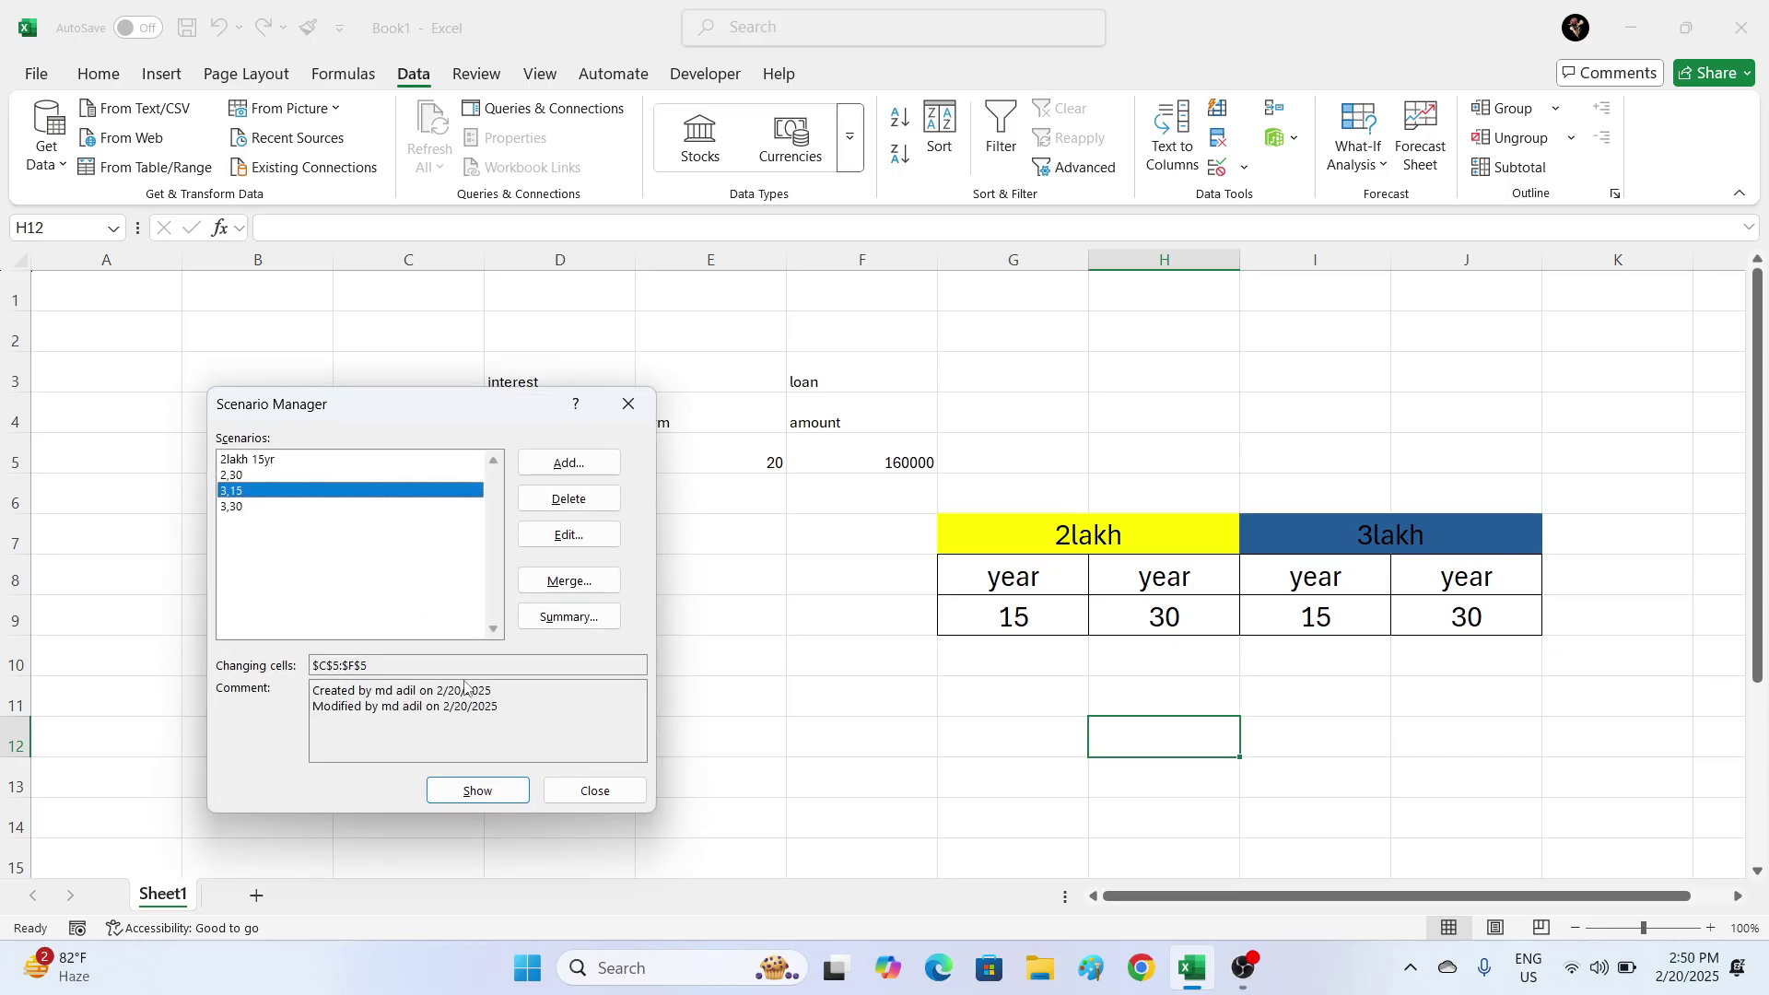
- Check the values stored in the 3,30 scenario, keeping its rate at 0.07, and accept them
{"action": "left_click", "coordinate": [387, 507]}
{"action": "left_click", "coordinate": [564, 535]}
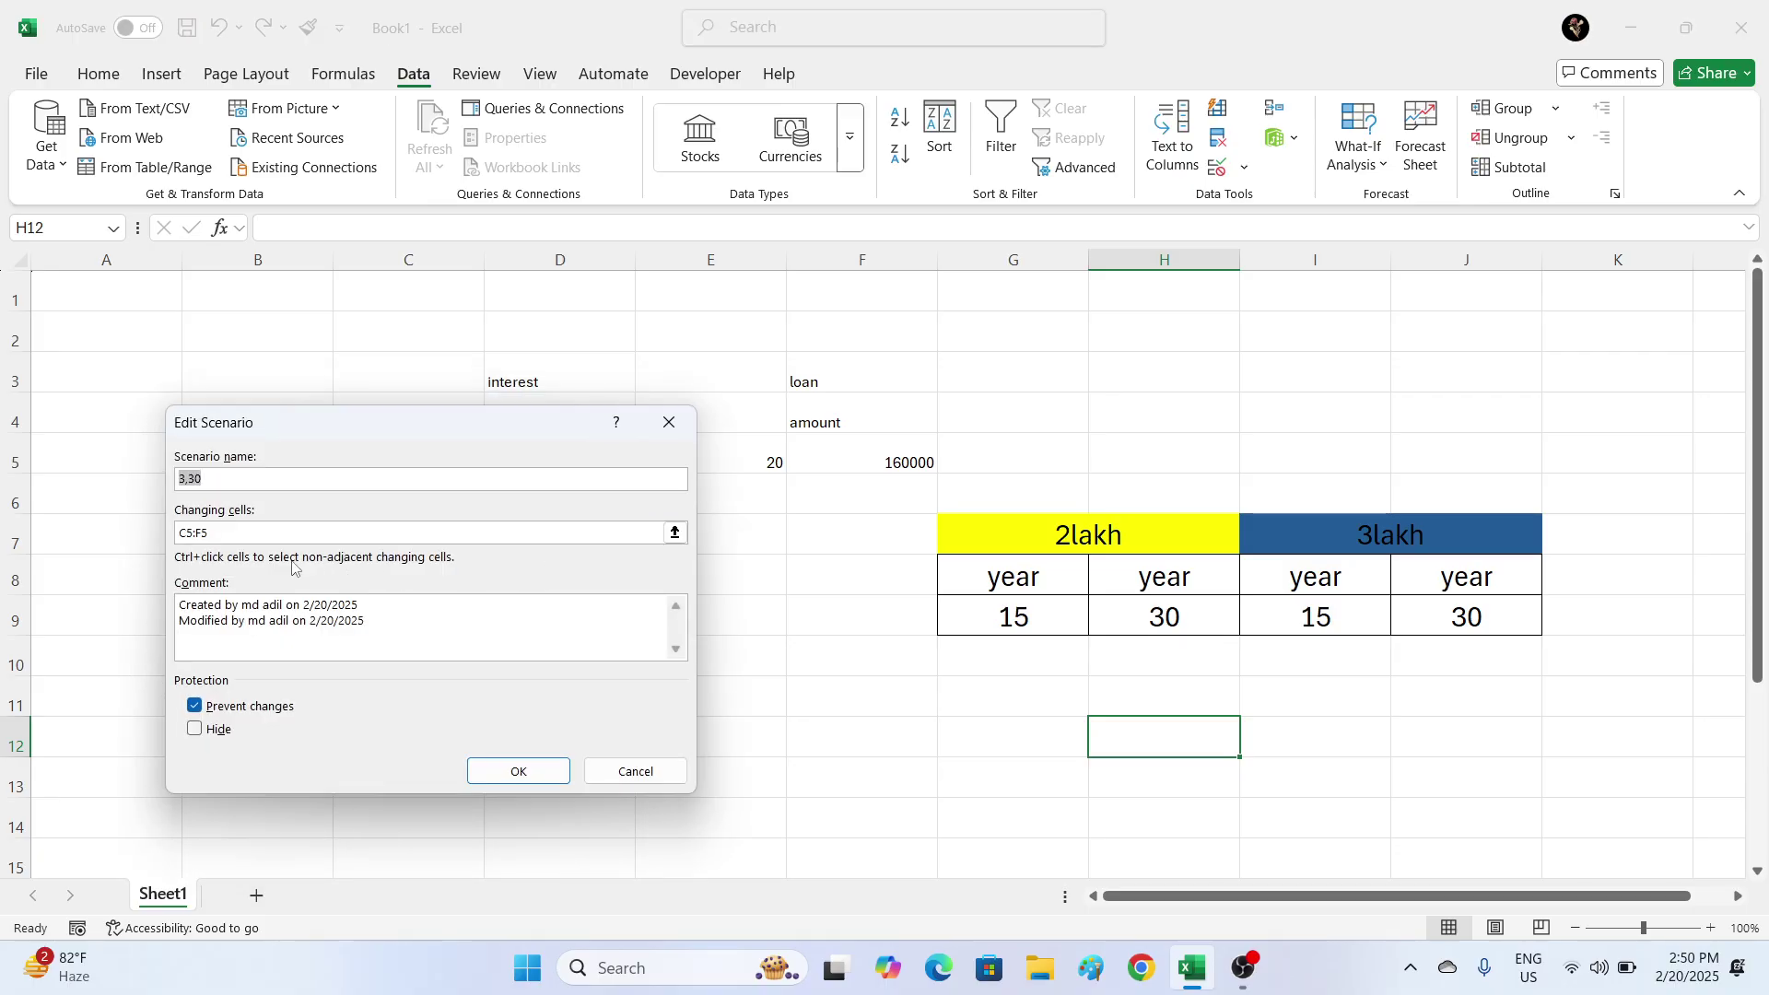
{"action": "left_click", "coordinate": [516, 771]}
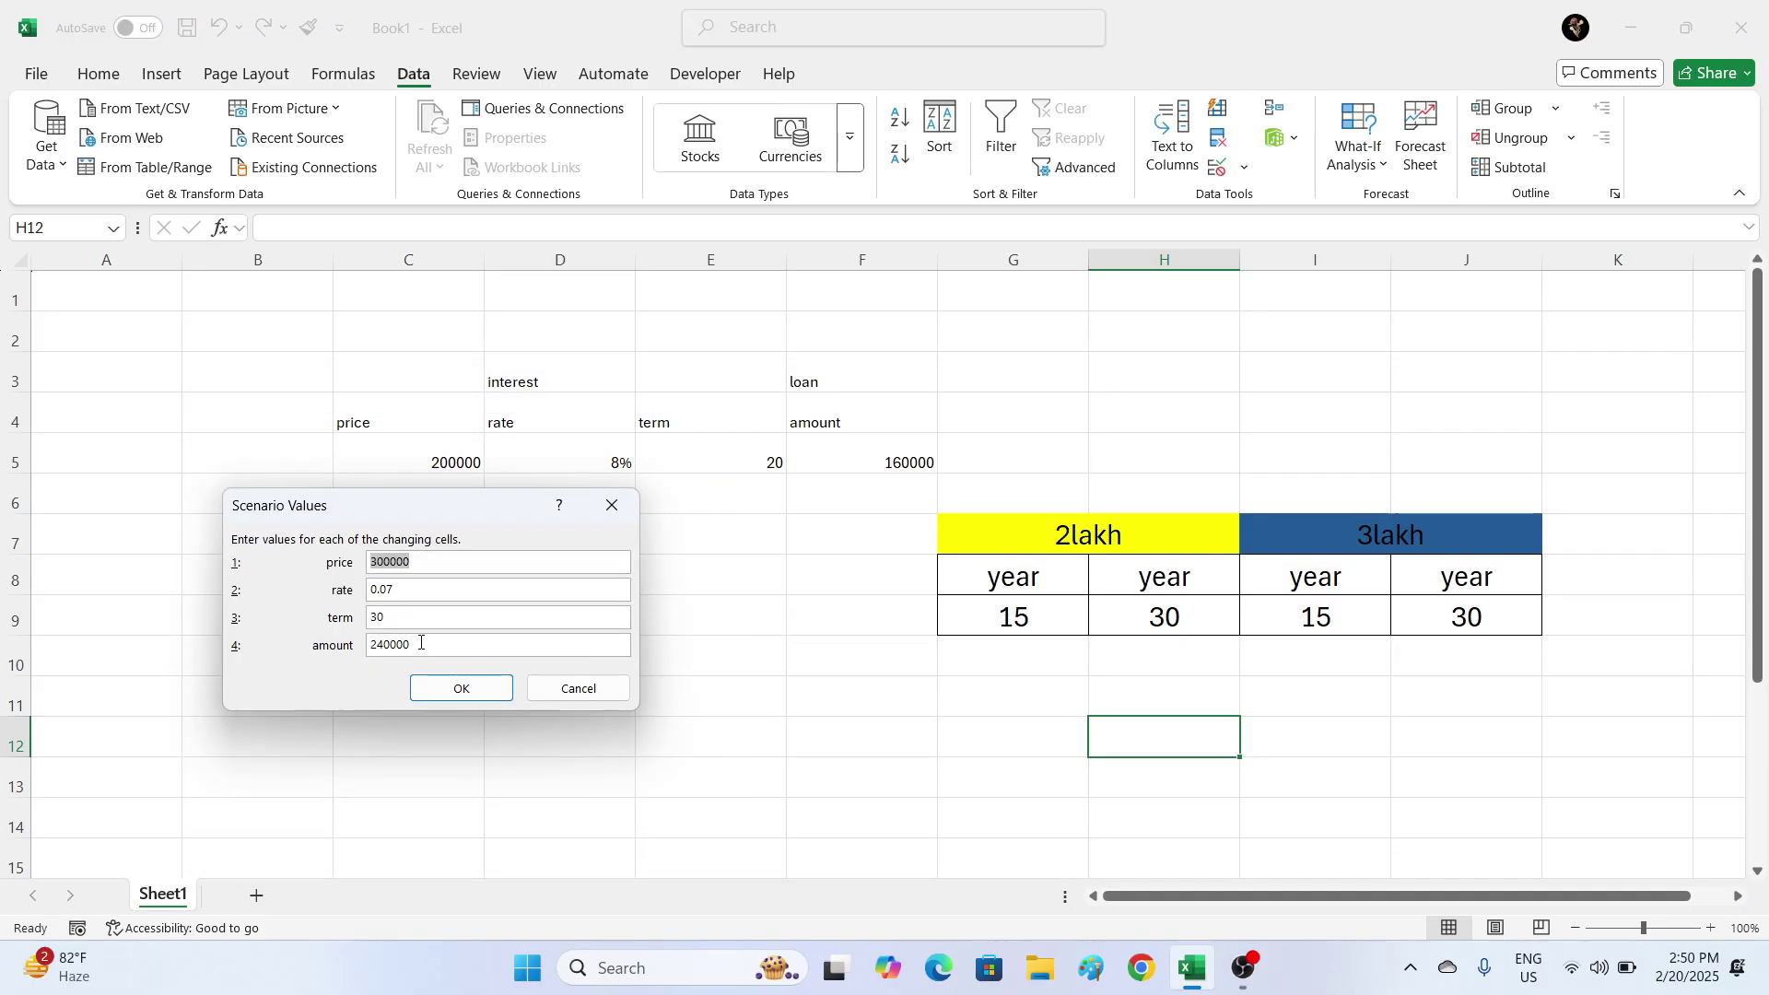
{"action": "left_click", "coordinate": [421, 564]}
{"action": "type", "text": "0.07"}
{"action": "left_click", "coordinate": [460, 689]}
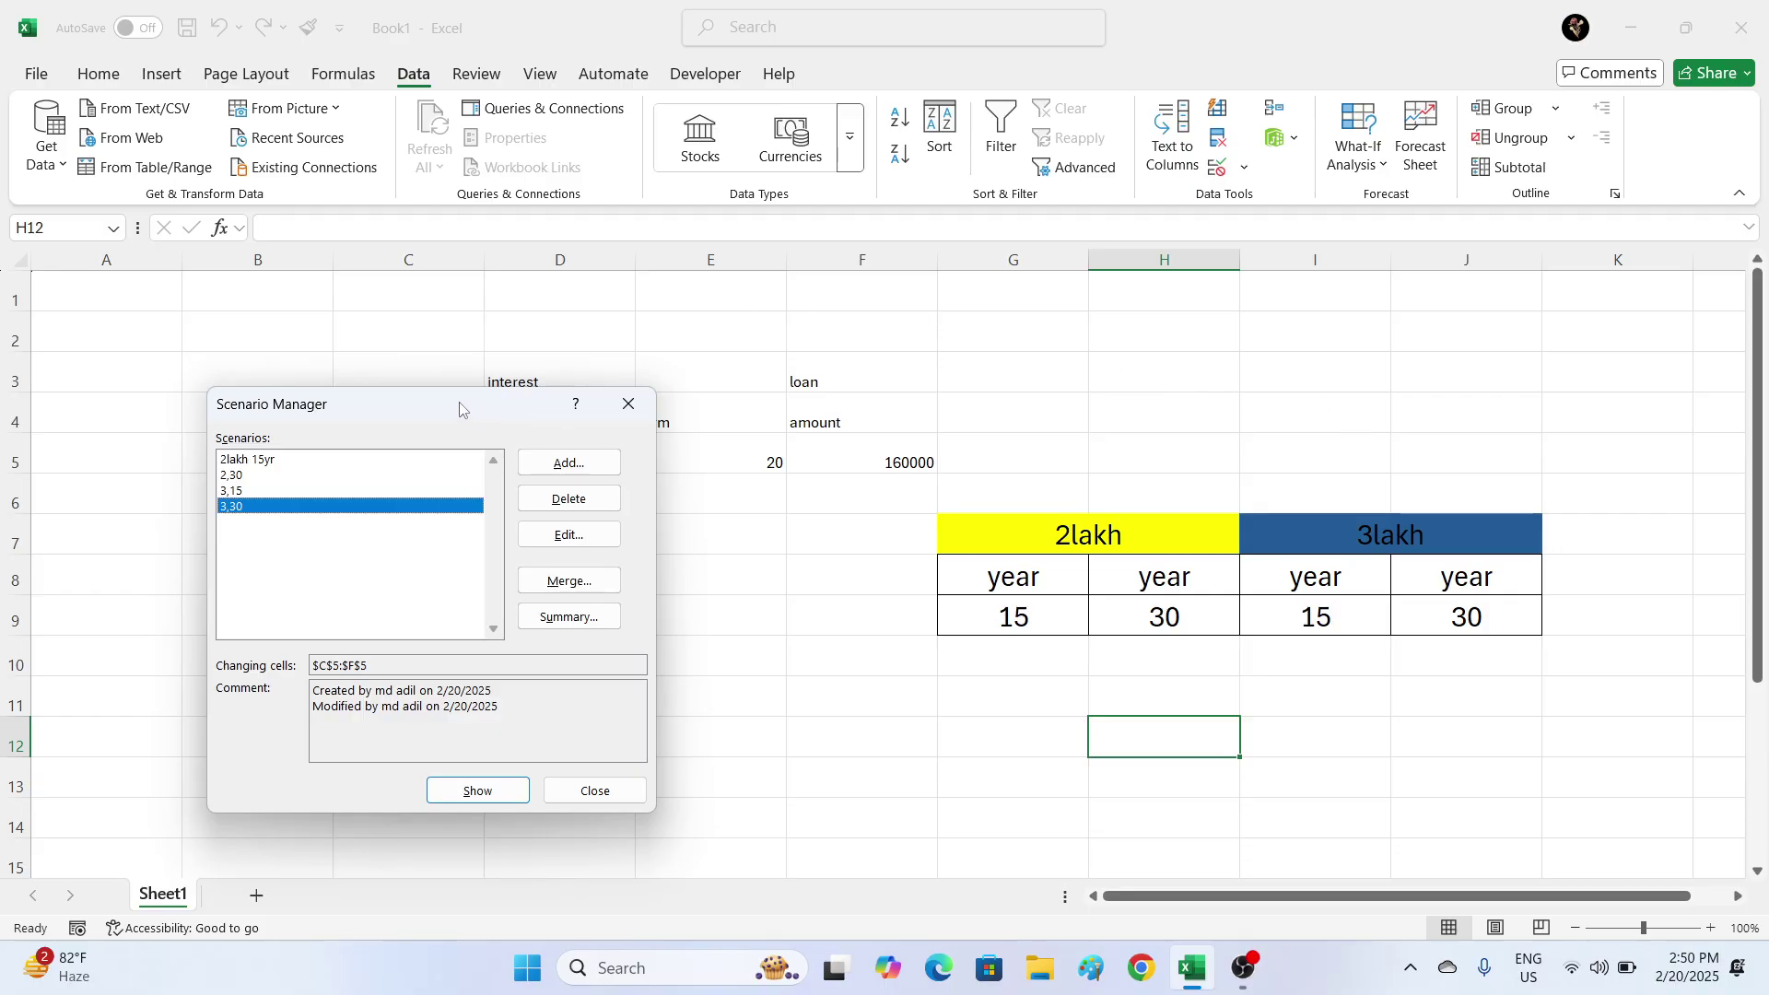
- Generate a Scenario summary report with C9 as the result cell
{"action": "left_click_drag", "start_coordinate": [460, 409], "coordinate": [571, 236]}
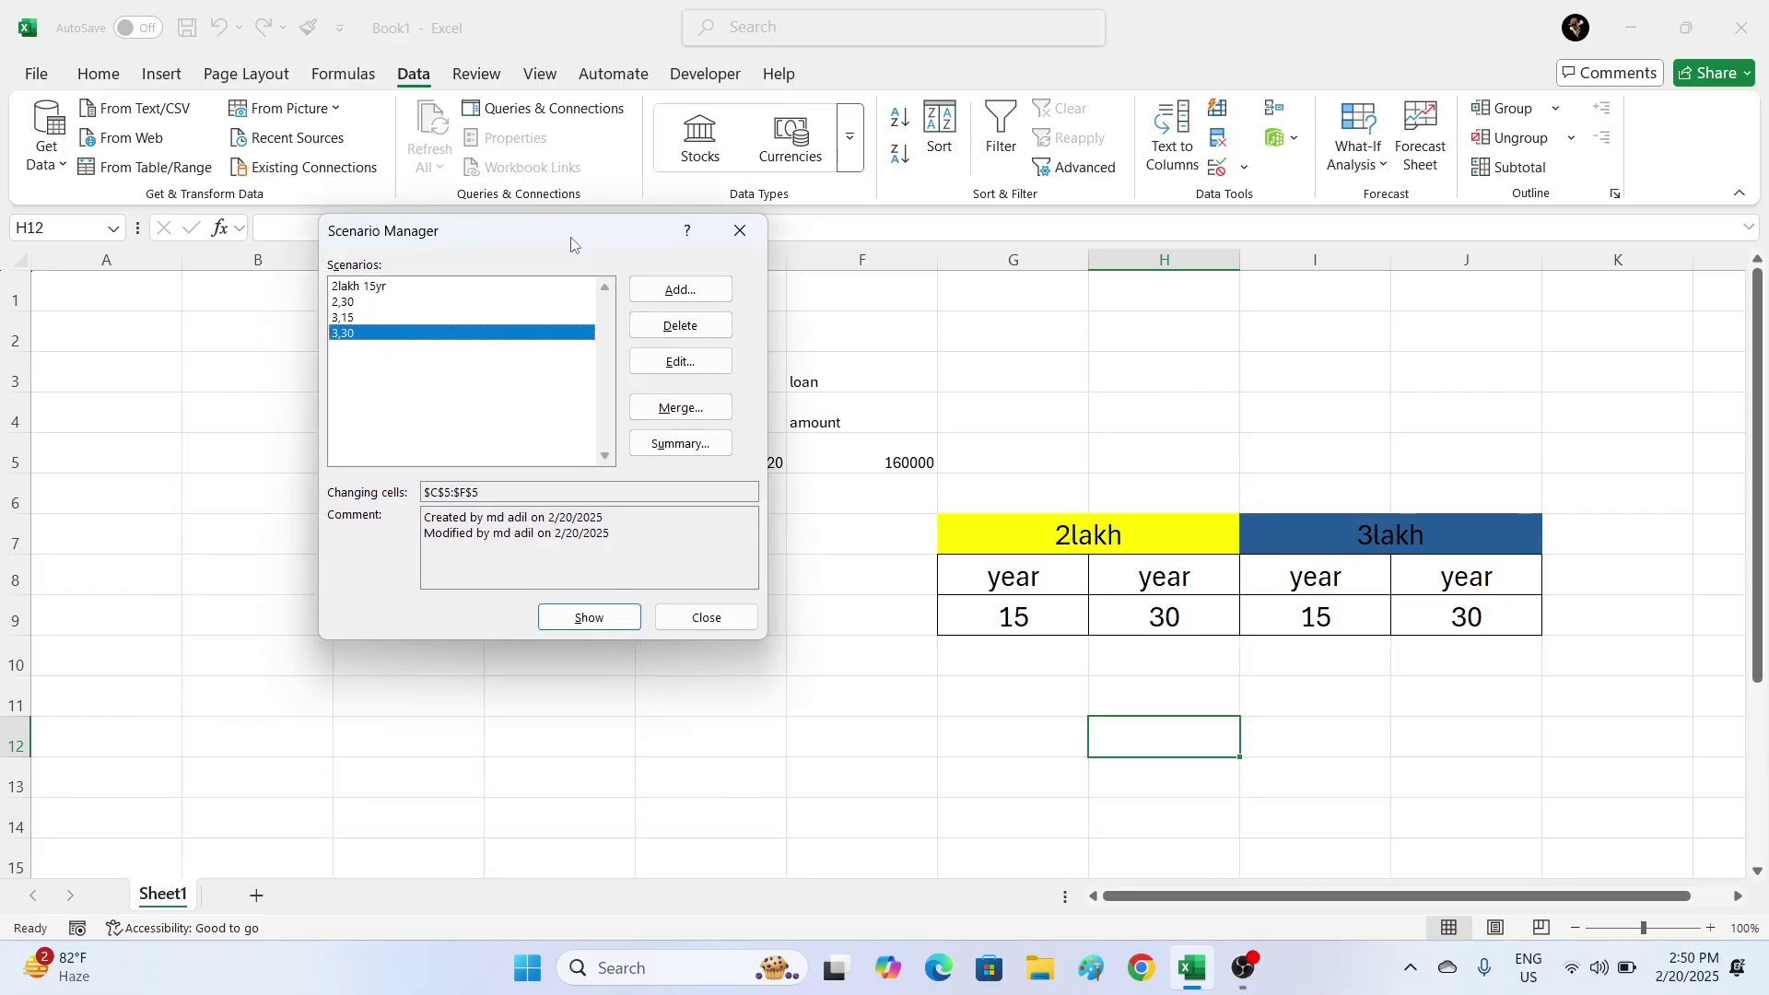
{"action": "left_click", "coordinate": [682, 444]}
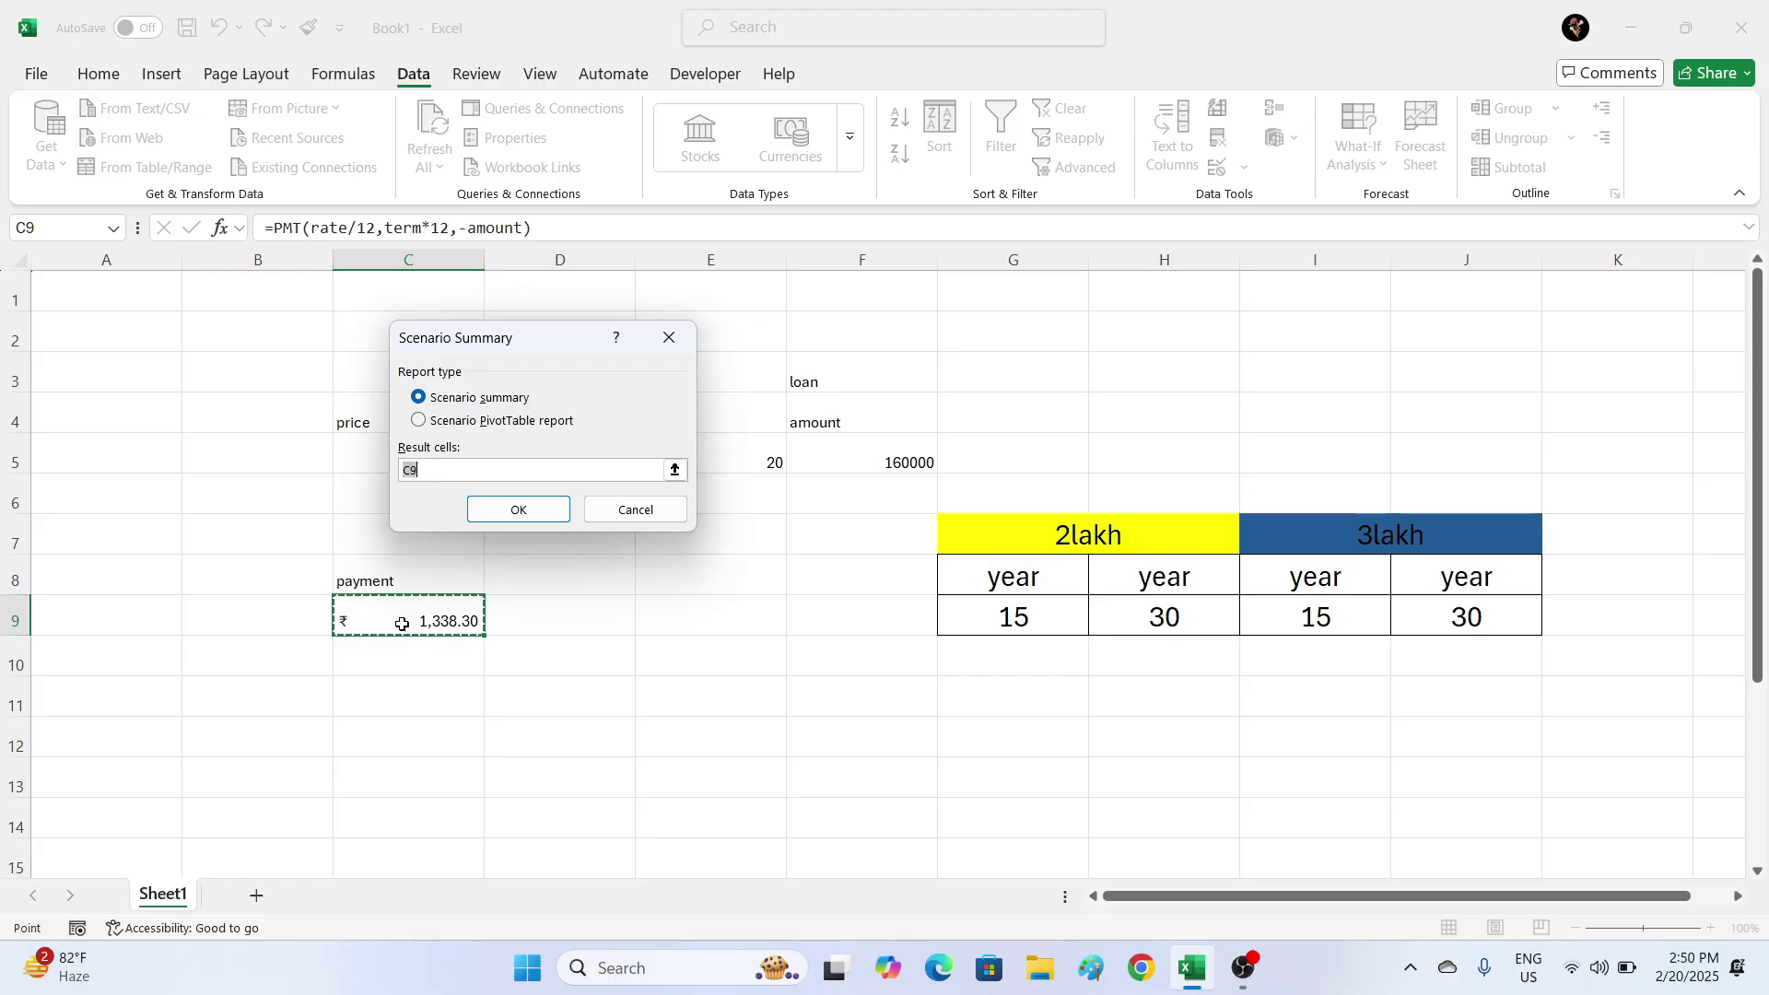
{"action": "left_click", "coordinate": [520, 509]}
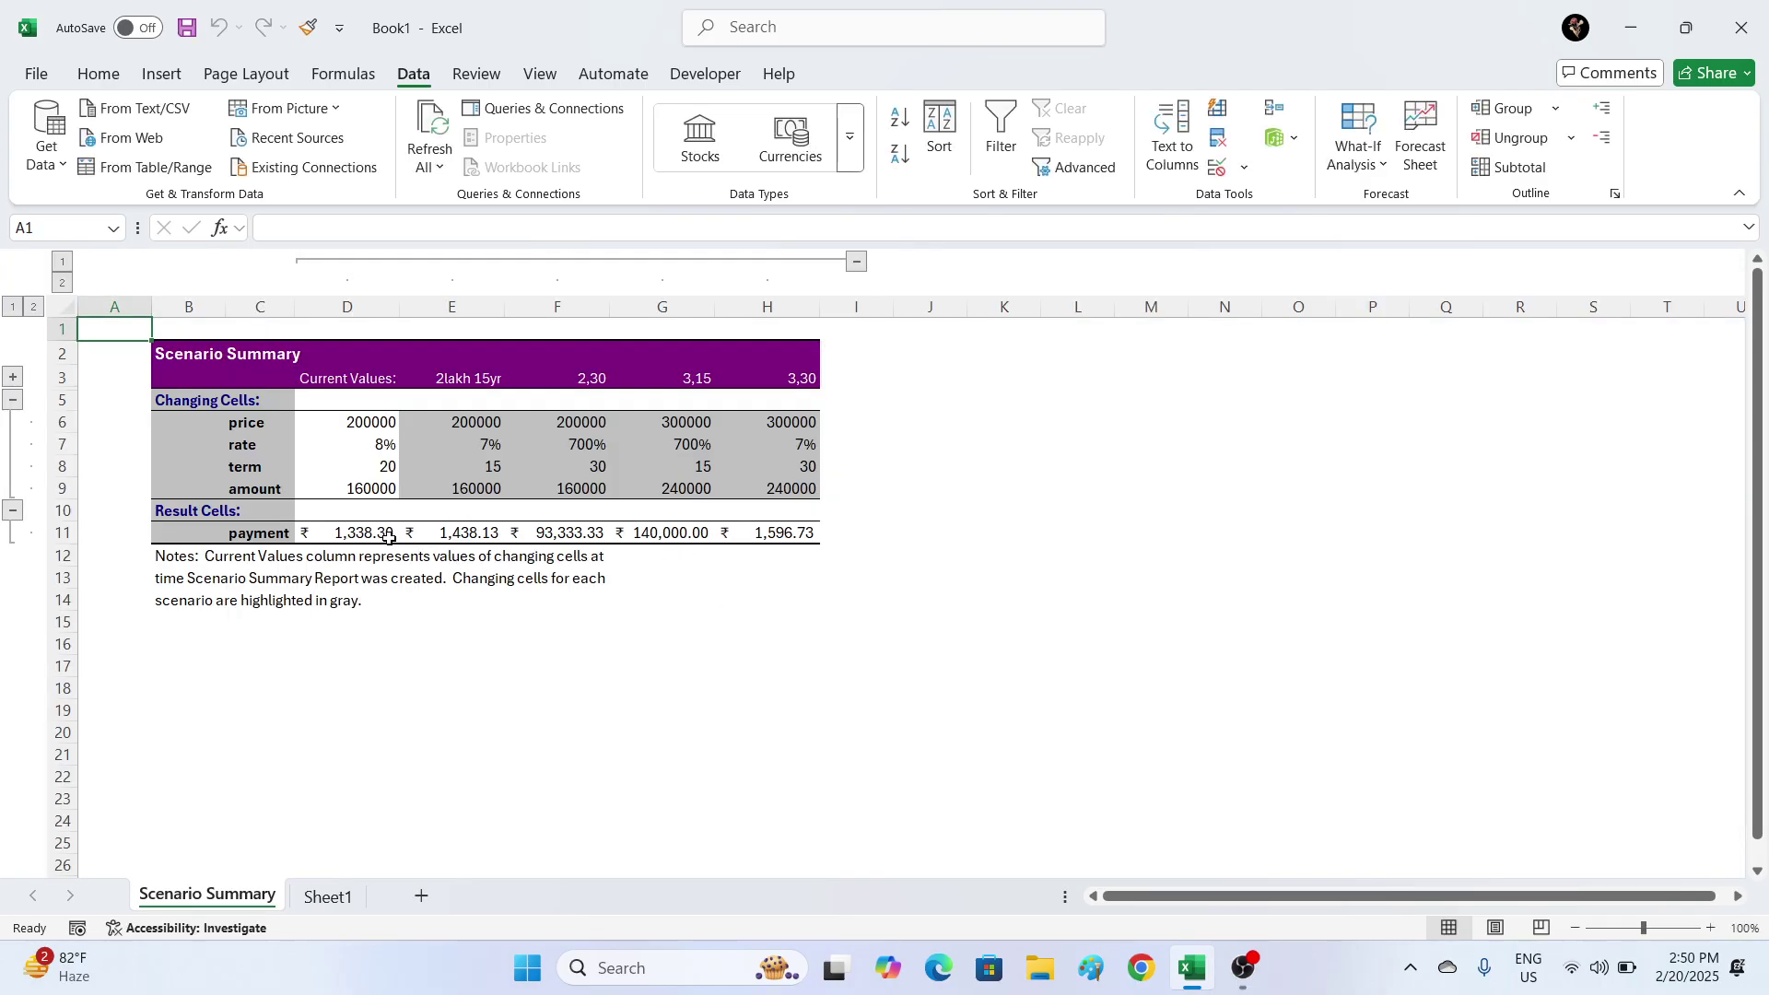
- Examine the Current Values column of the scenario summary, from price, rate, term and amount down to payment
{"action": "left_click_drag", "start_coordinate": [357, 423], "coordinate": [345, 533]}
{"action": "left_click", "coordinate": [360, 426]}
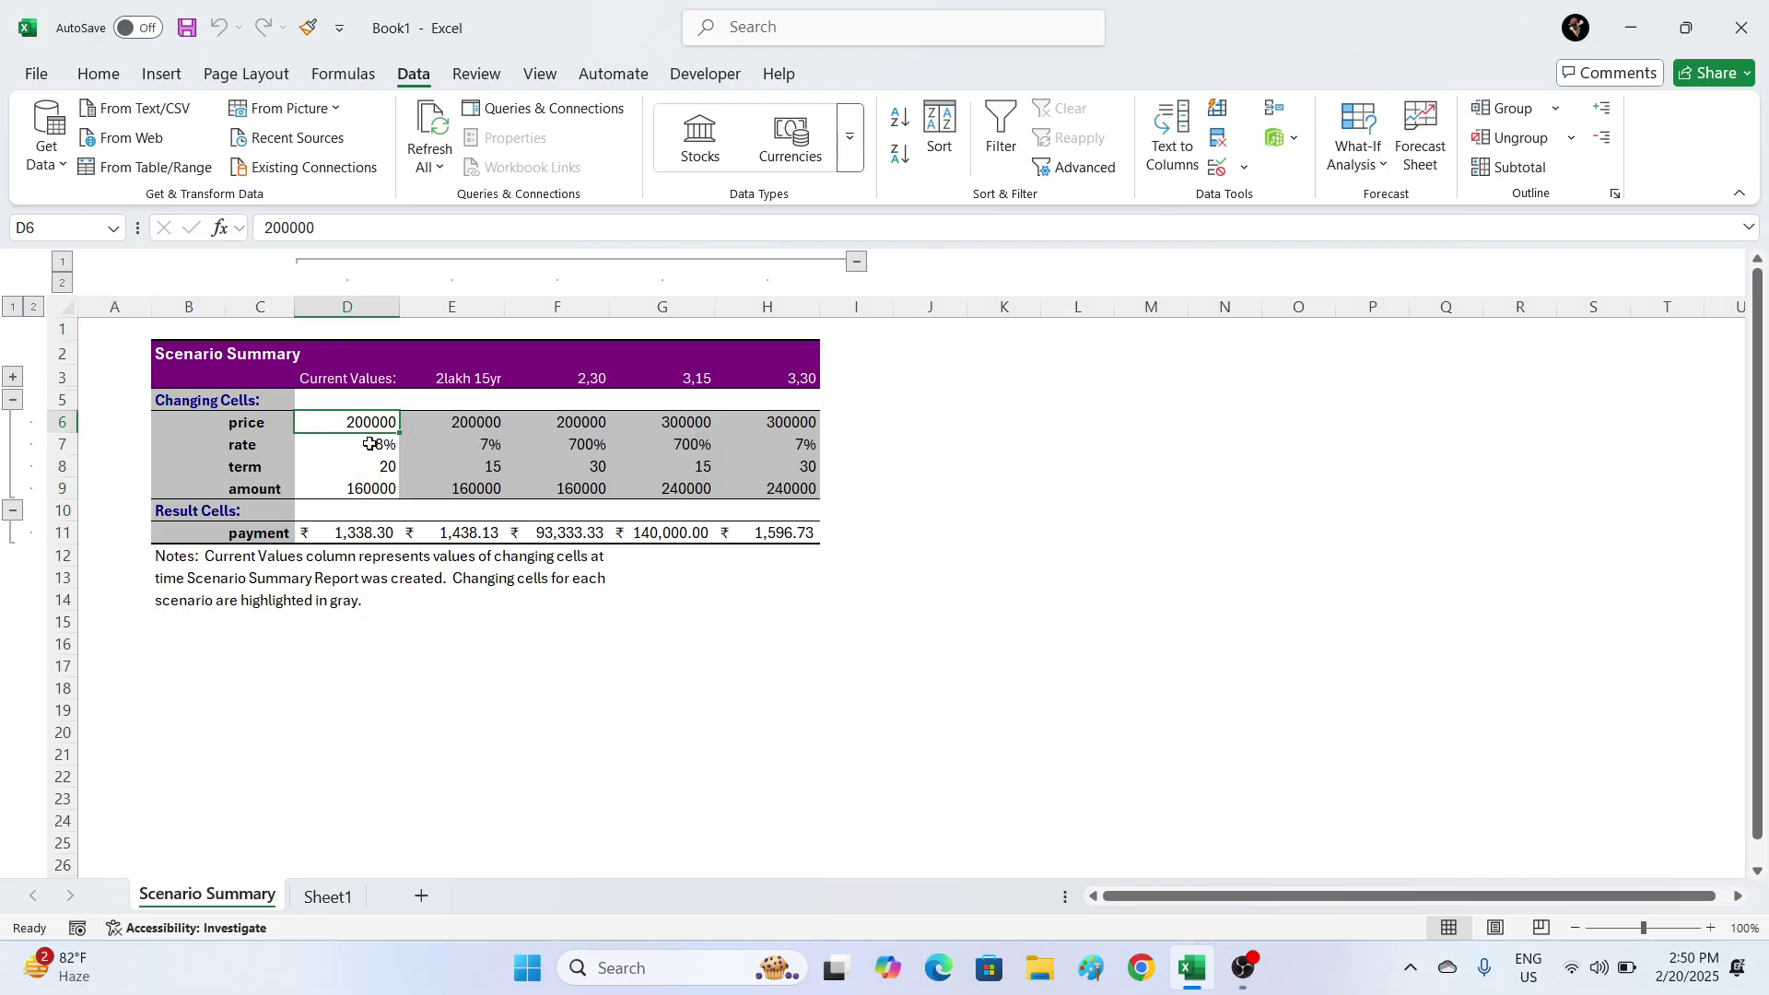
{"action": "left_click", "coordinate": [369, 444]}
{"action": "left_click", "coordinate": [376, 472]}
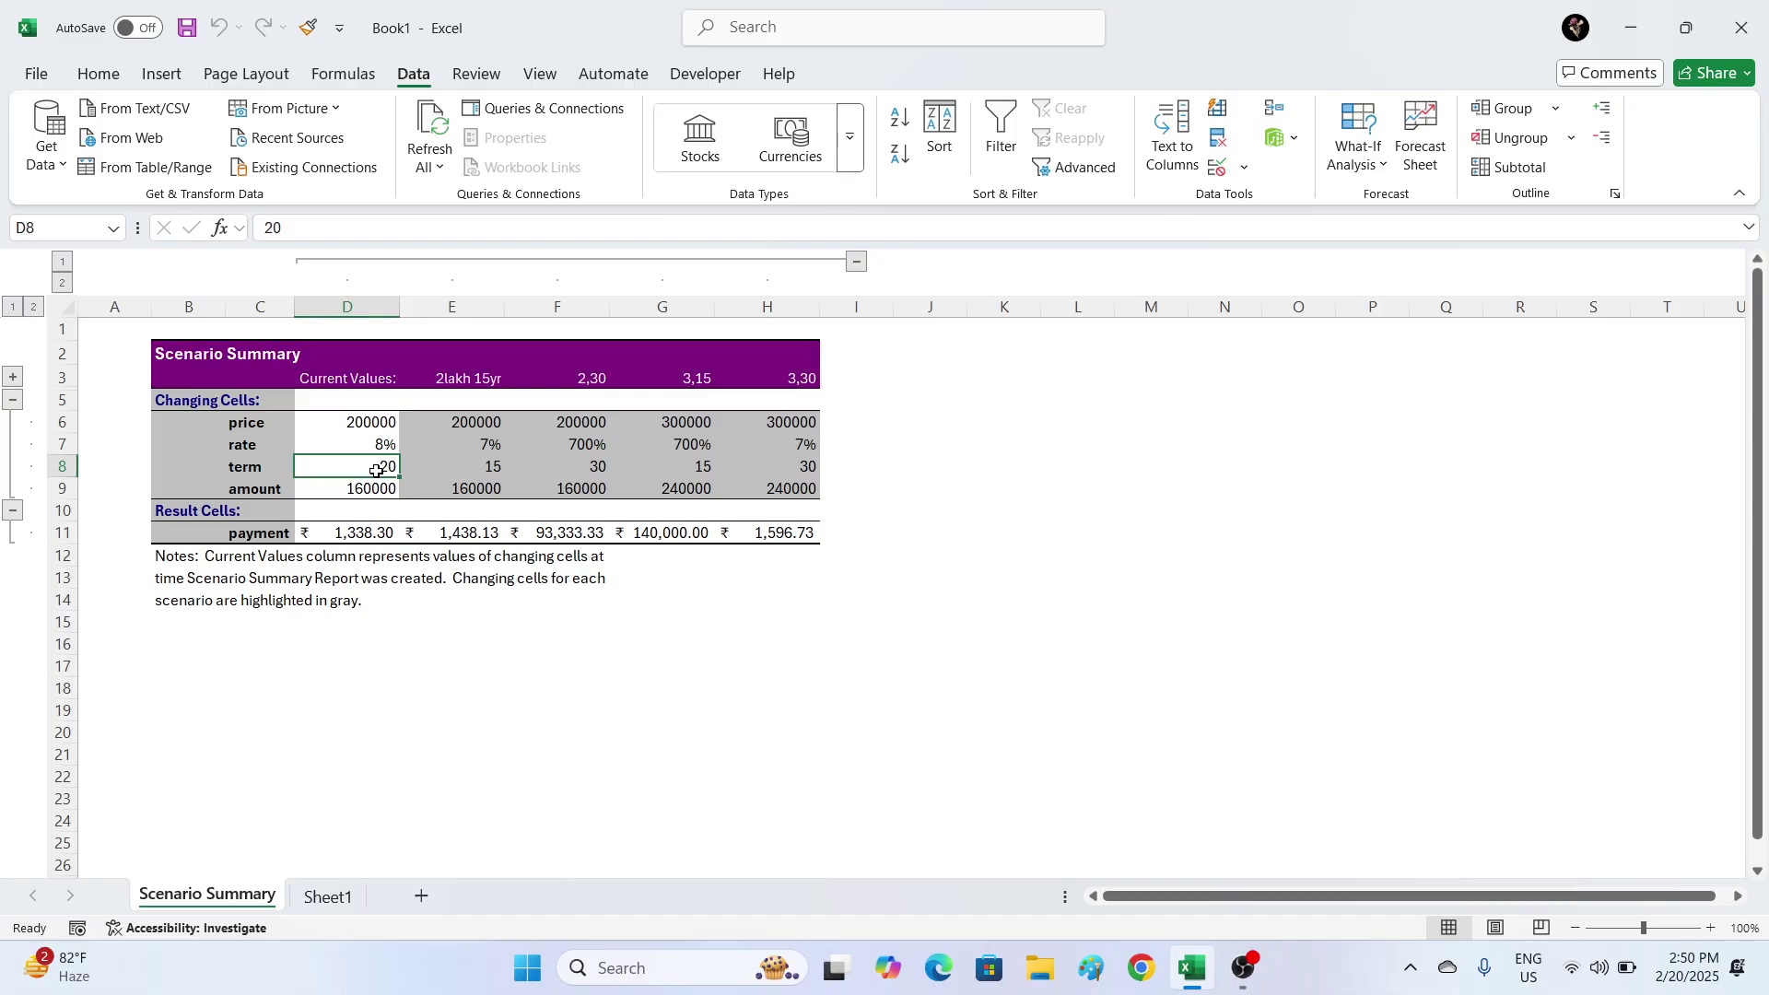
{"action": "left_click", "coordinate": [335, 496]}
{"action": "left_click", "coordinate": [348, 533]}
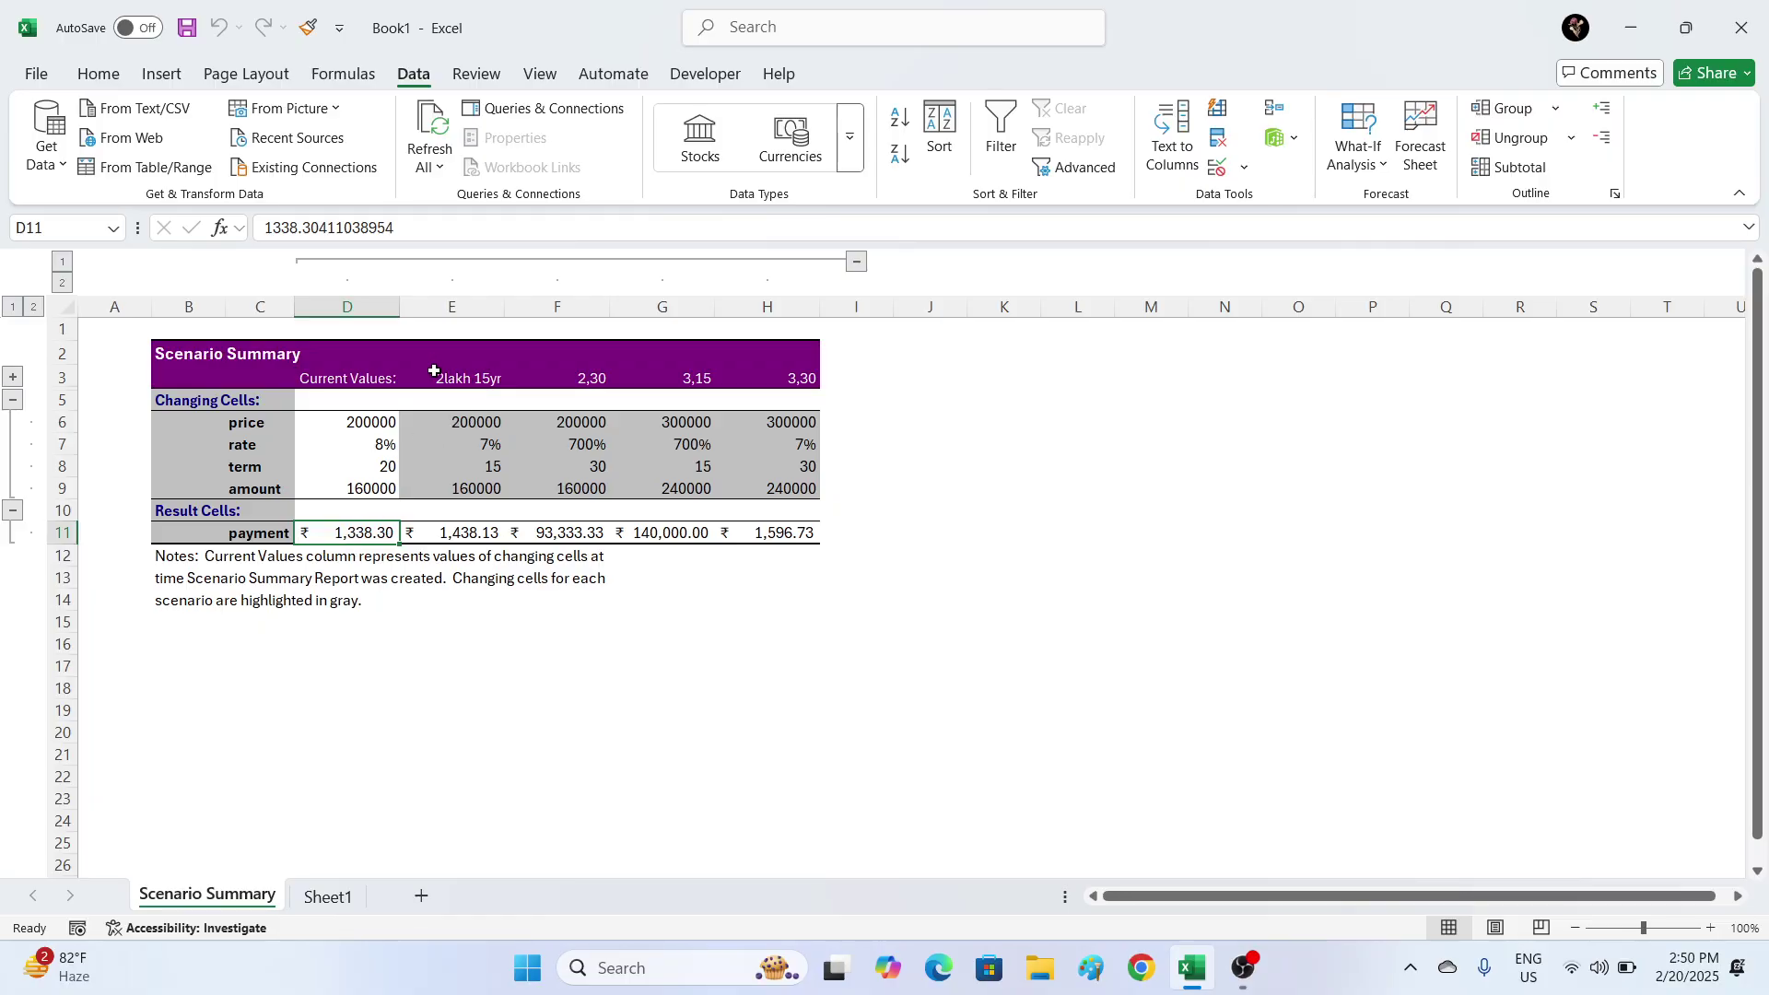
{"action": "left_click_drag", "start_coordinate": [334, 381], "coordinate": [348, 535]}
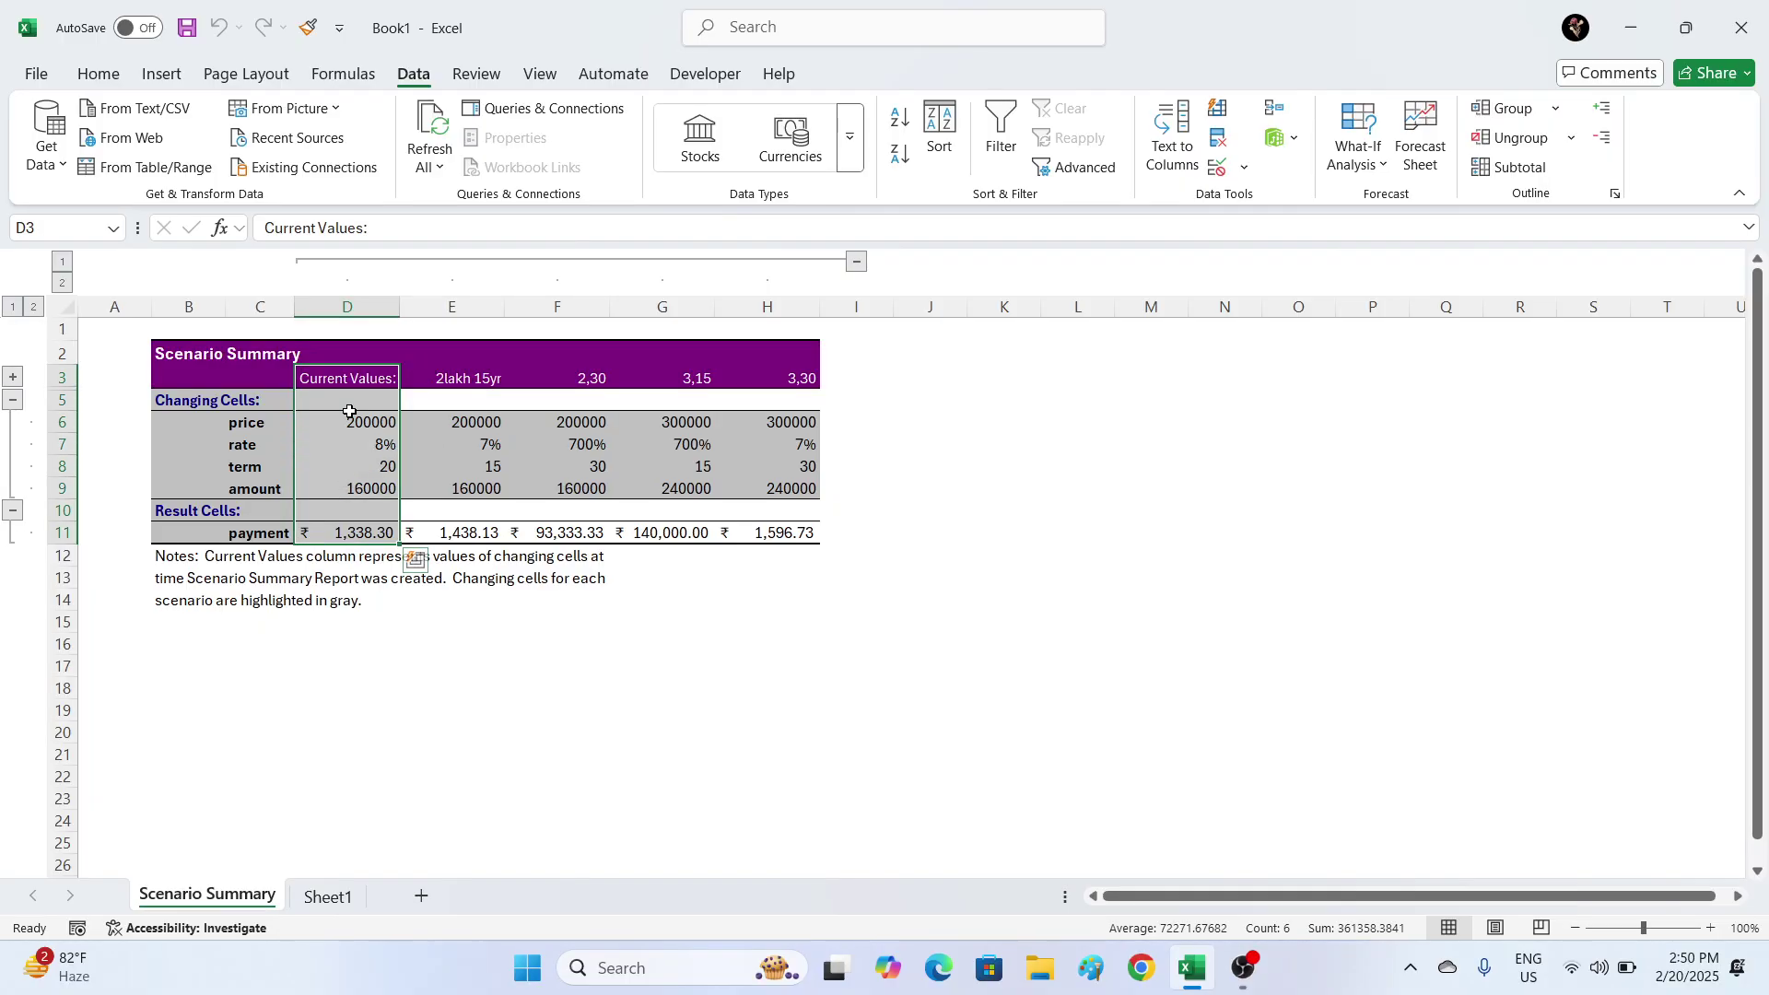
- Look over the four scenario columns and examine the 2lakh 15yr price, rate, term and resulting payment
{"action": "left_click_drag", "start_coordinate": [460, 357], "coordinate": [790, 521]}
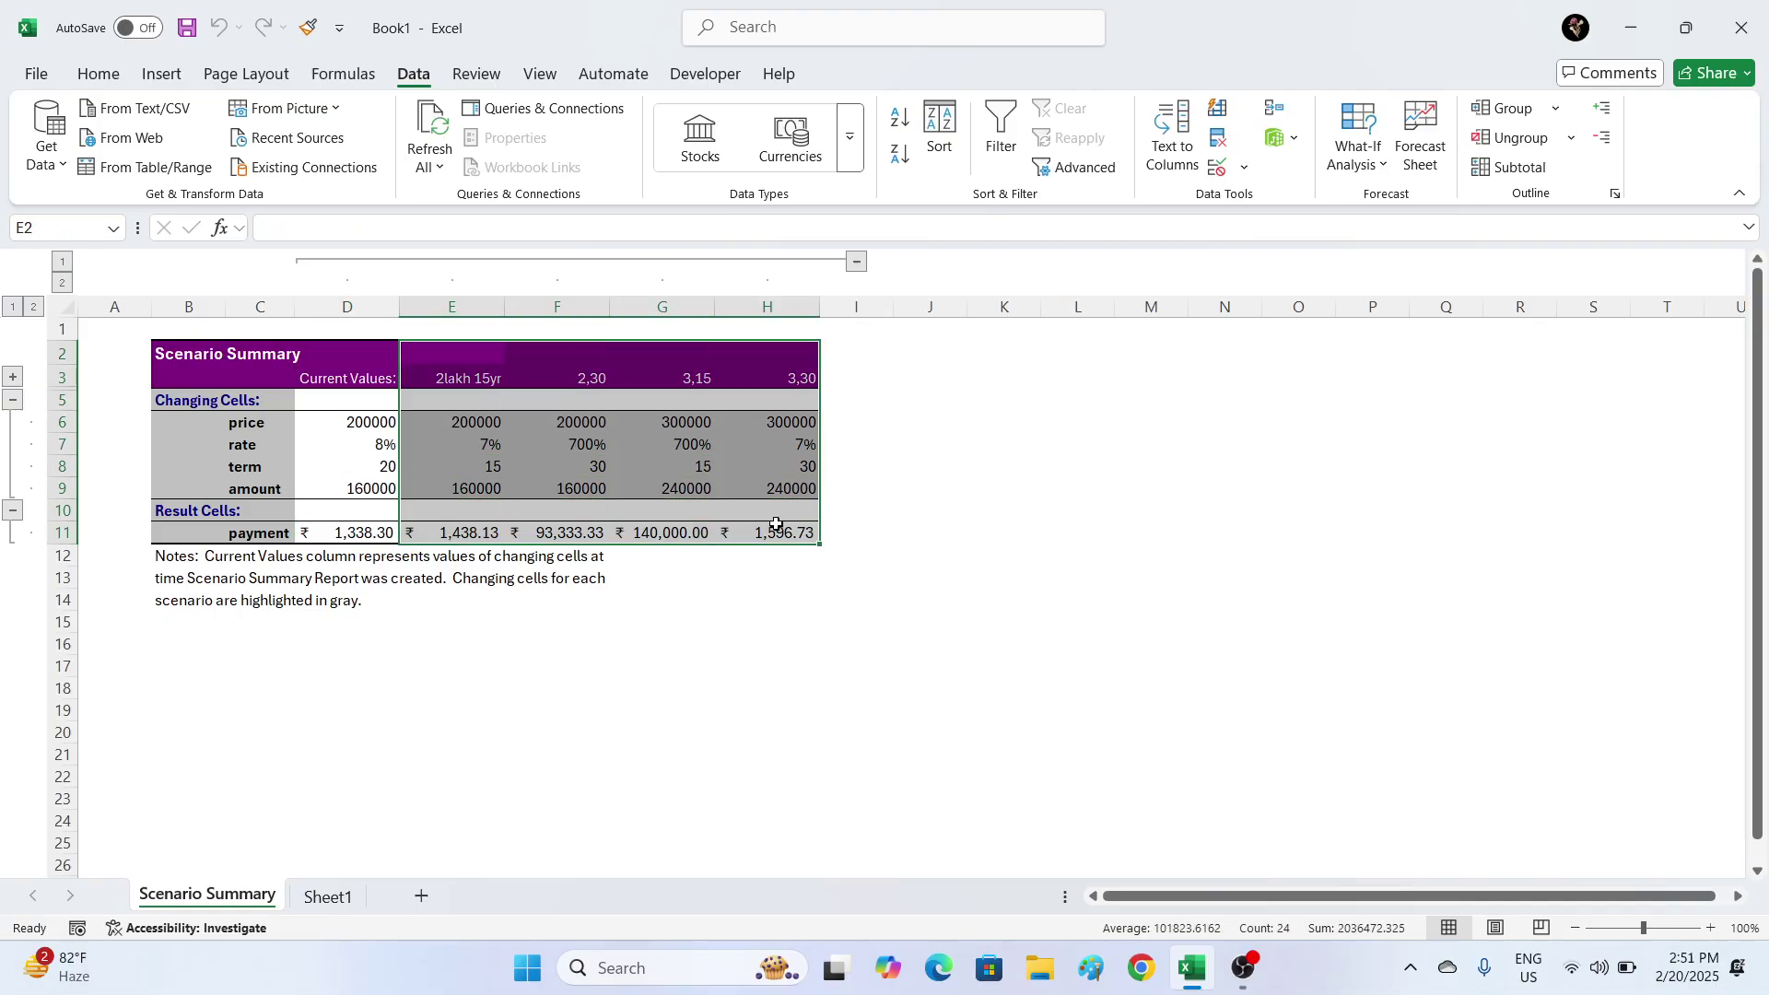
{"action": "left_click", "coordinate": [461, 396]}
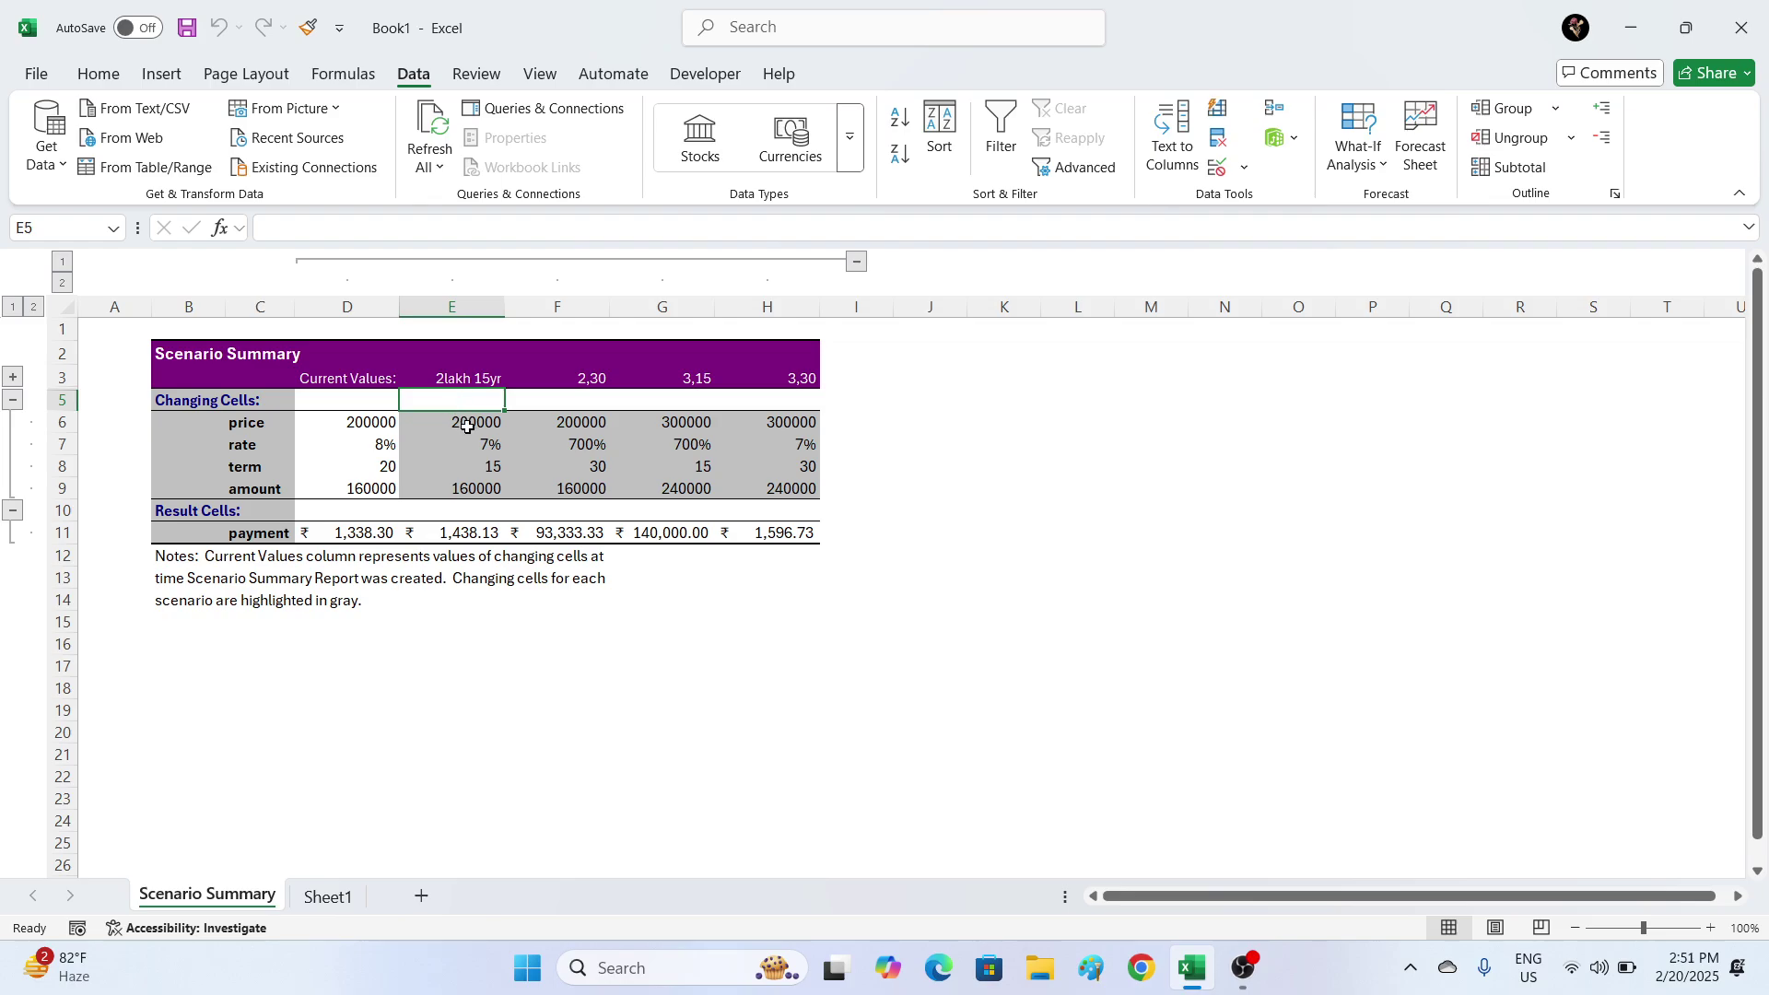
{"action": "left_click", "coordinate": [467, 378]}
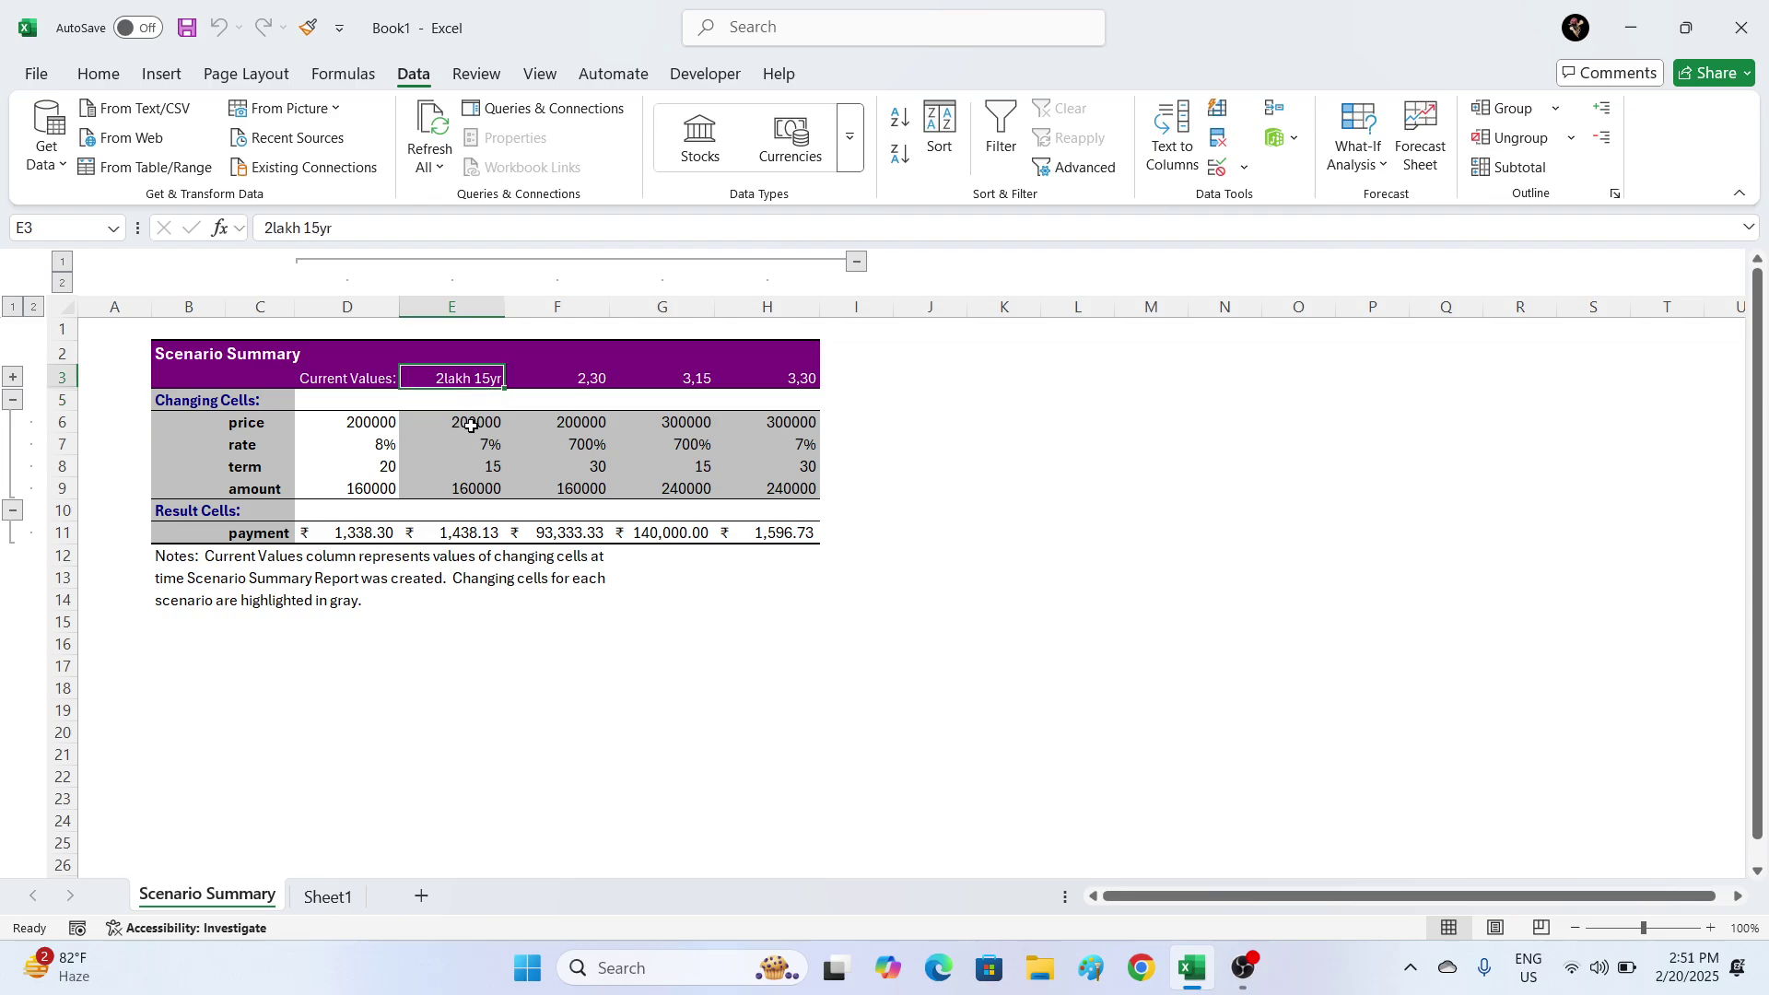
{"action": "left_click", "coordinate": [471, 426]}
{"action": "left_click", "coordinate": [490, 443]}
{"action": "left_click", "coordinate": [486, 466]}
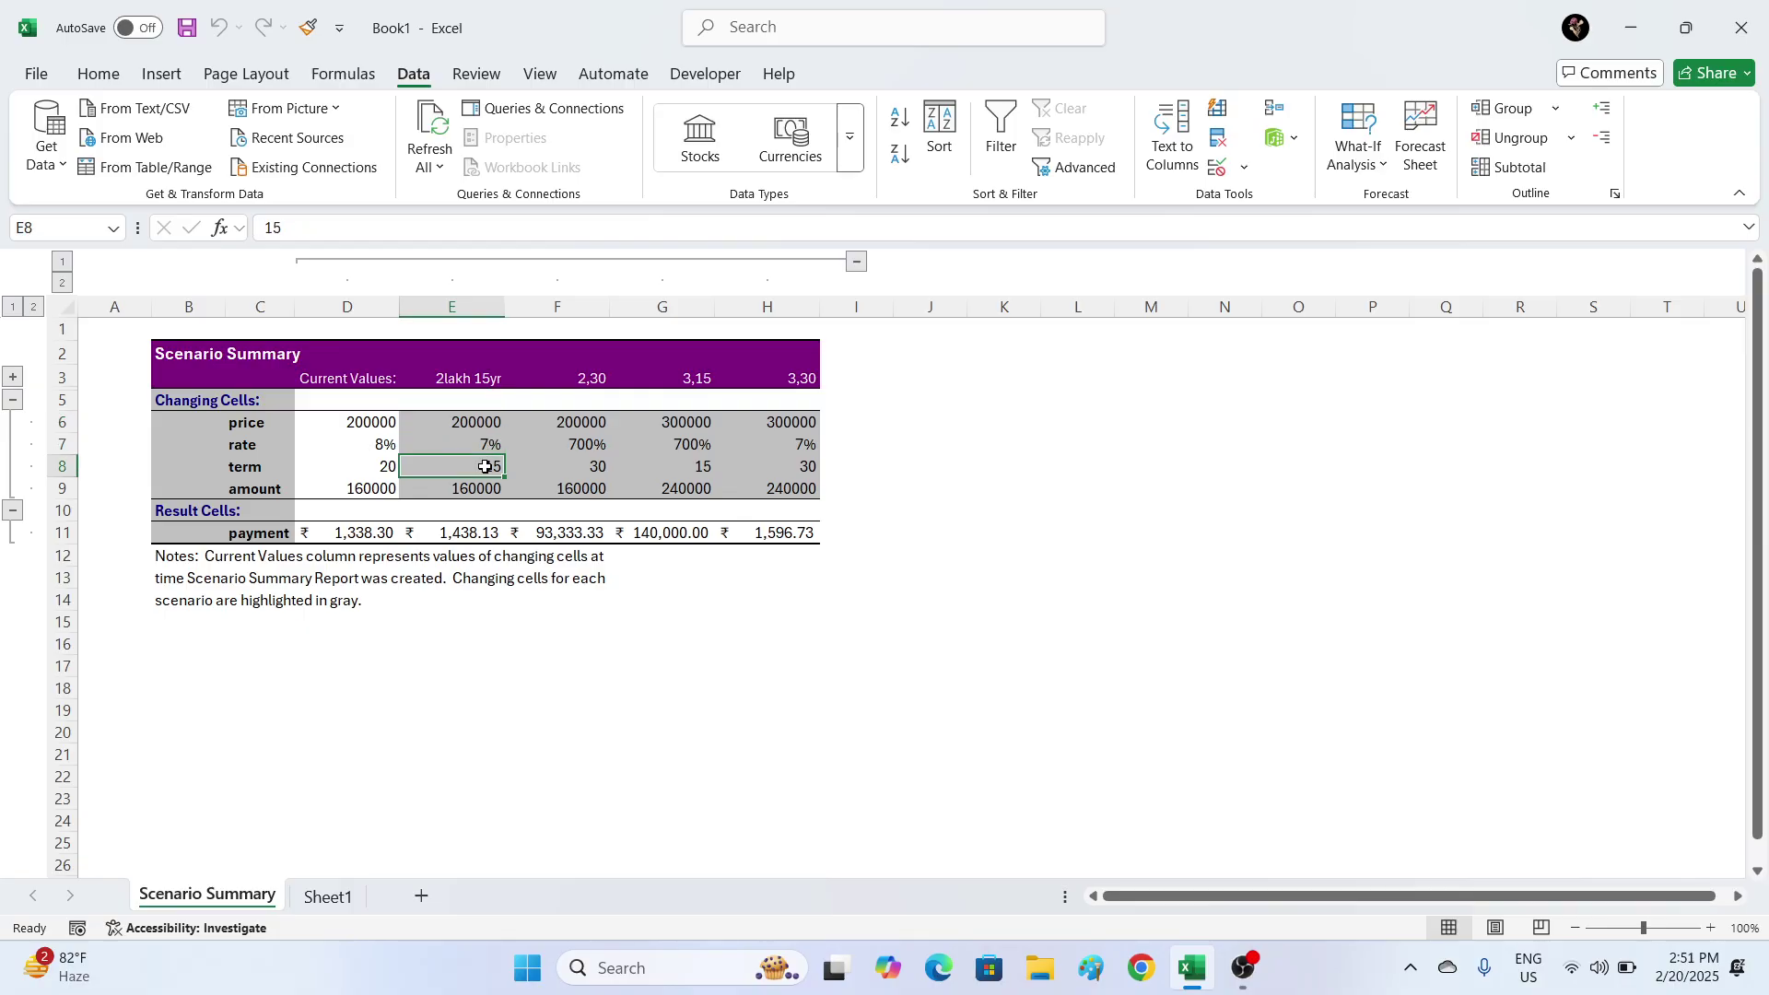
{"action": "left_click", "coordinate": [462, 536]}
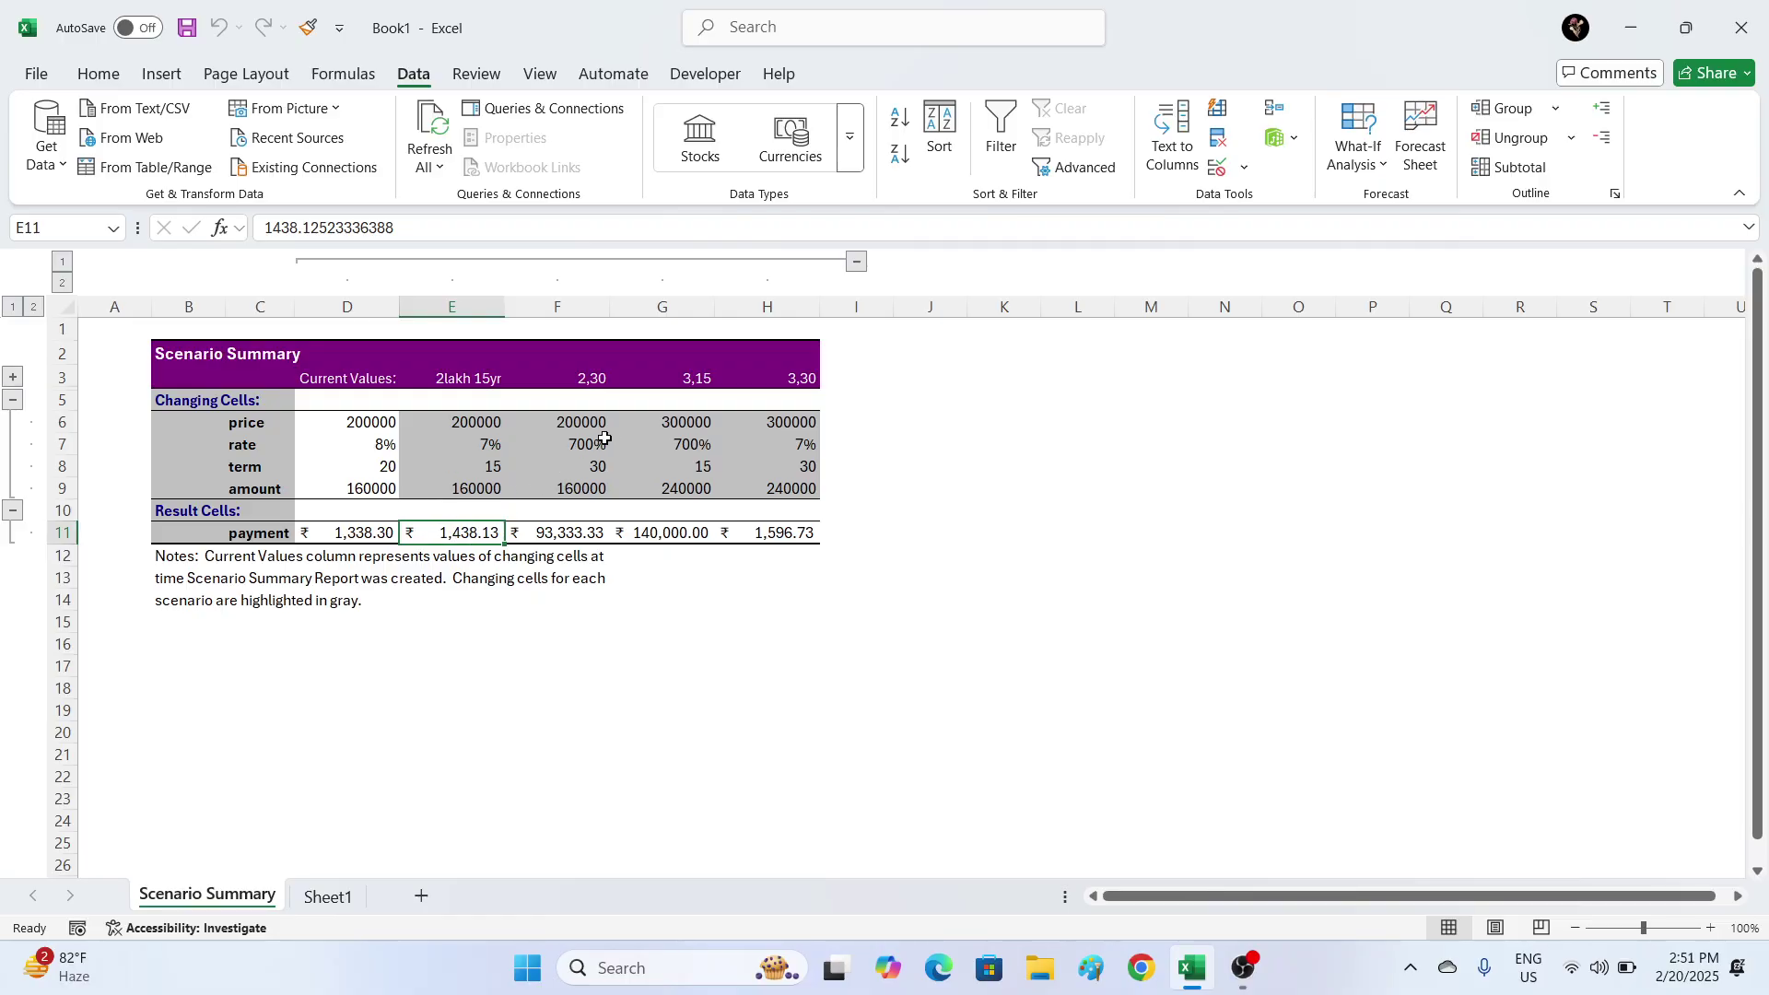
- Examine the 2,30 scenario's price, rate, term and payment, and compare its rate with the 3,15 scenario's
{"action": "left_click", "coordinate": [584, 413]}
{"action": "left_click", "coordinate": [579, 446]}
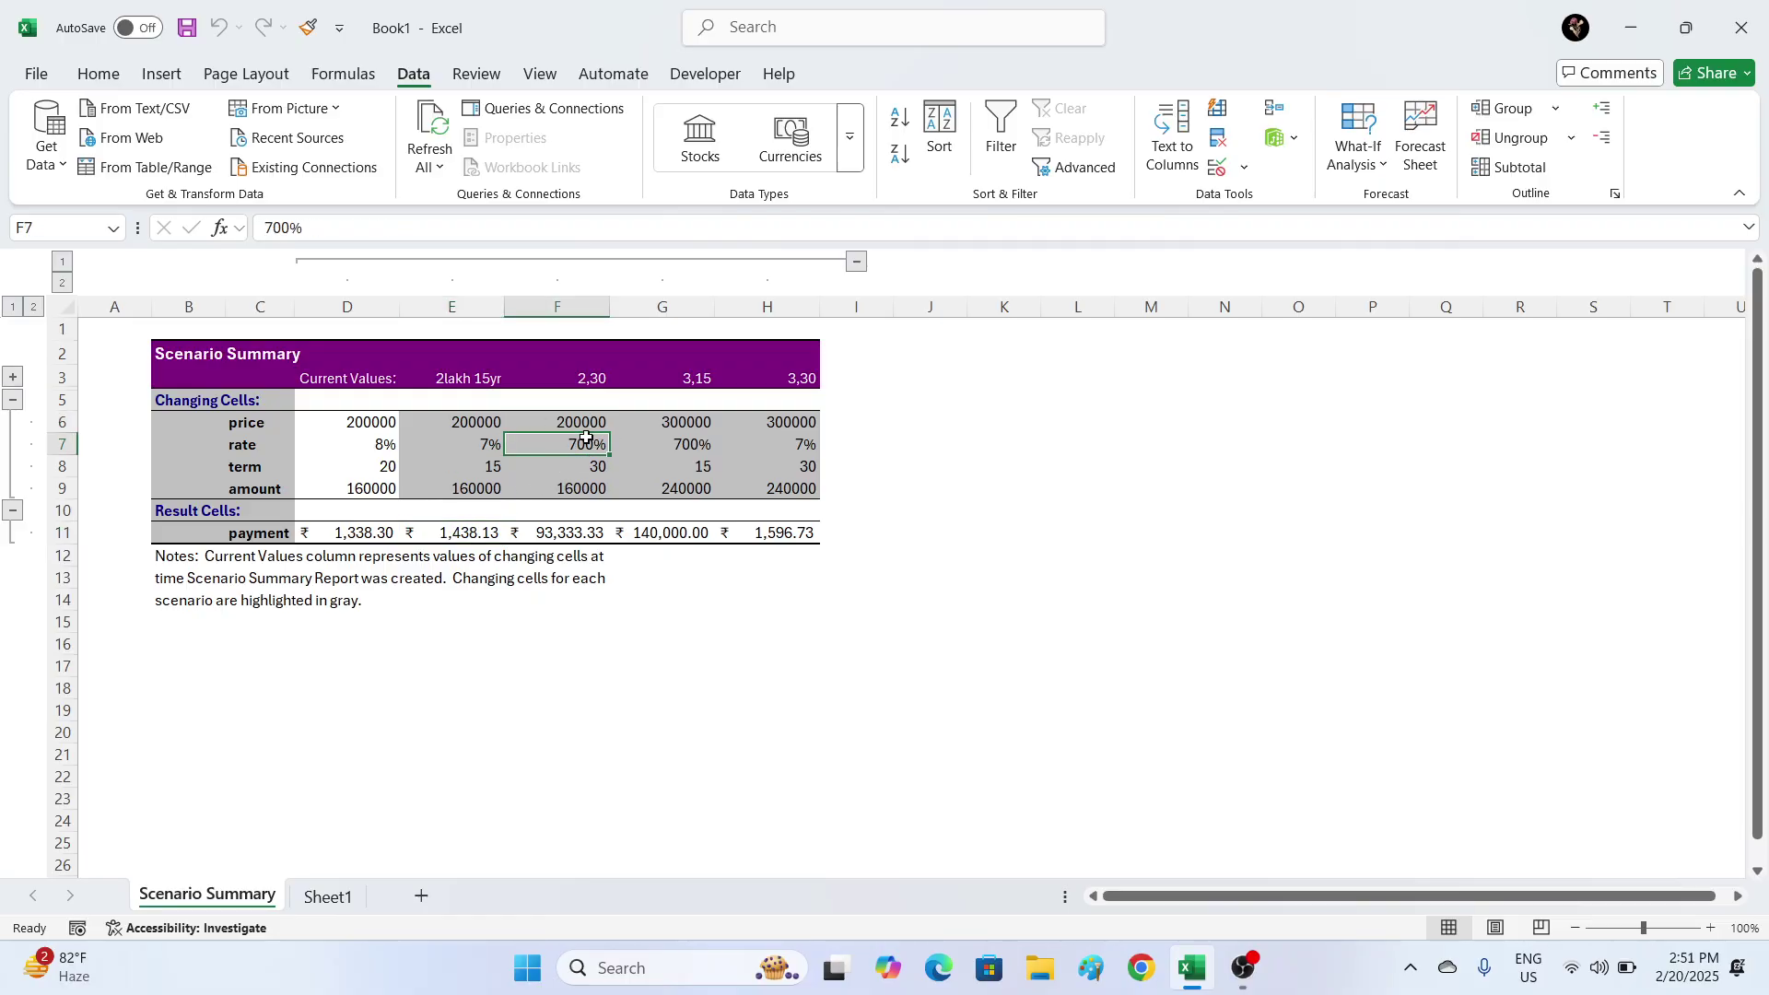
{"action": "left_click", "coordinate": [691, 444]}
{"action": "left_click", "coordinate": [583, 441]}
{"action": "left_click", "coordinate": [558, 533]}
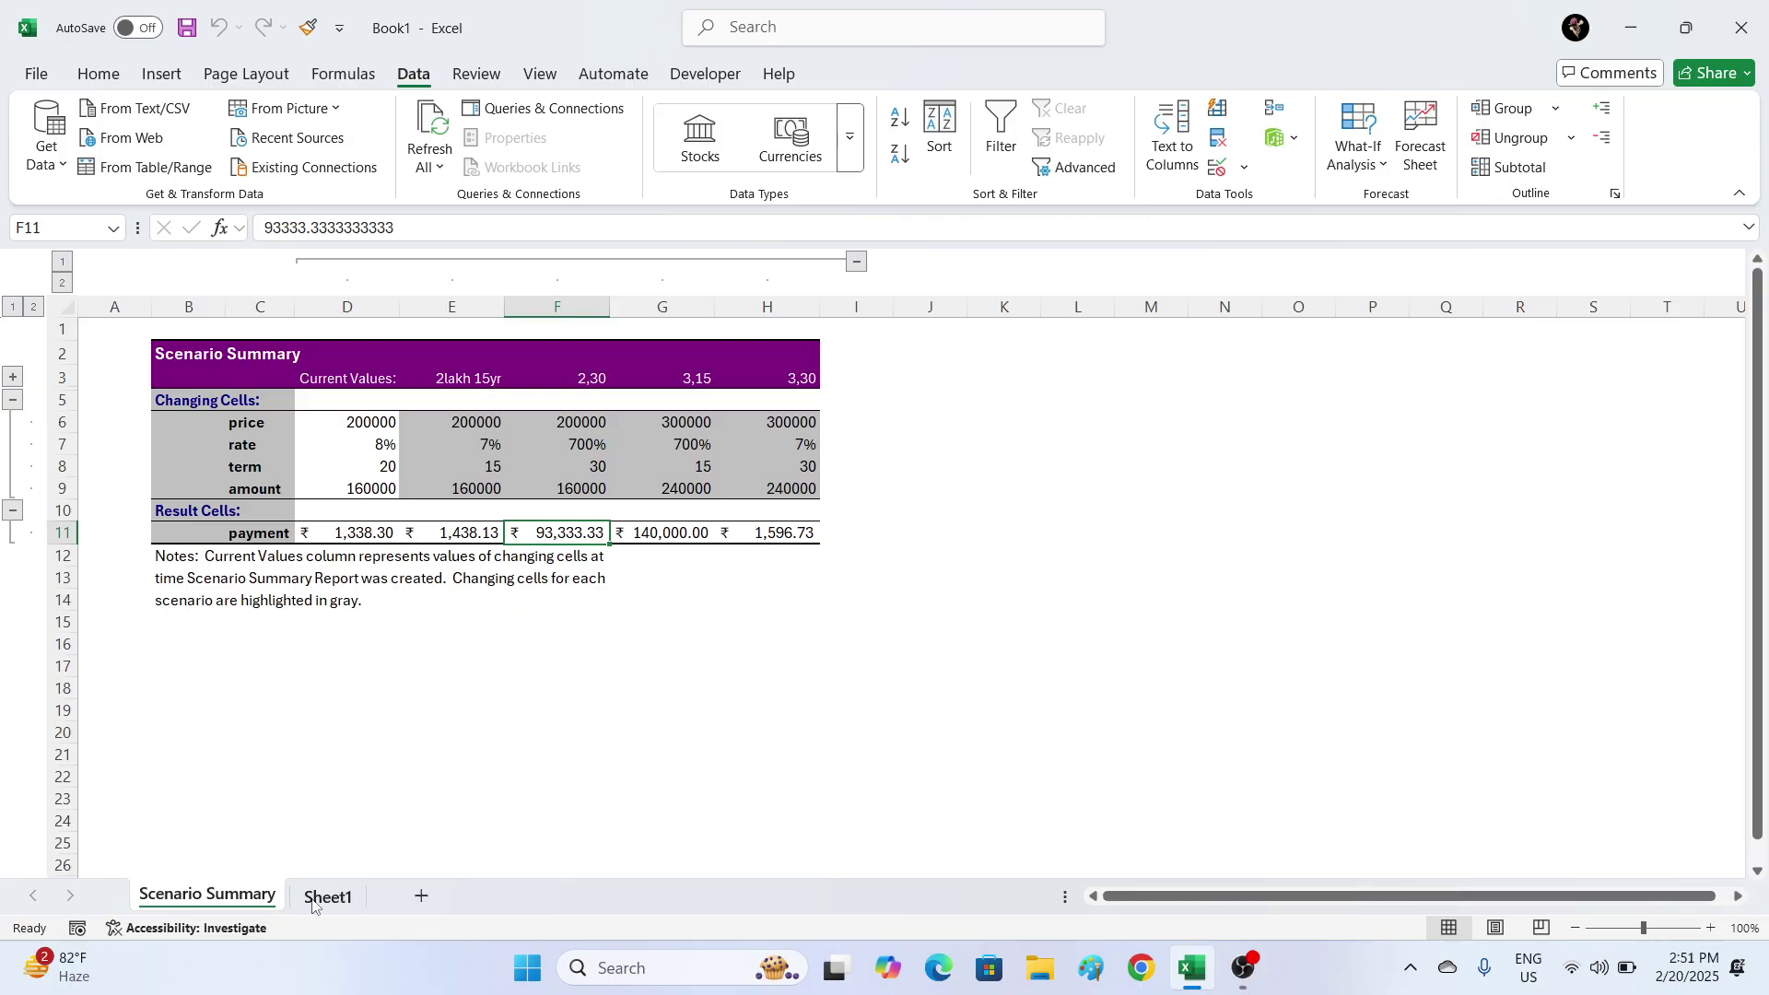
{"action": "left_click", "coordinate": [579, 448]}
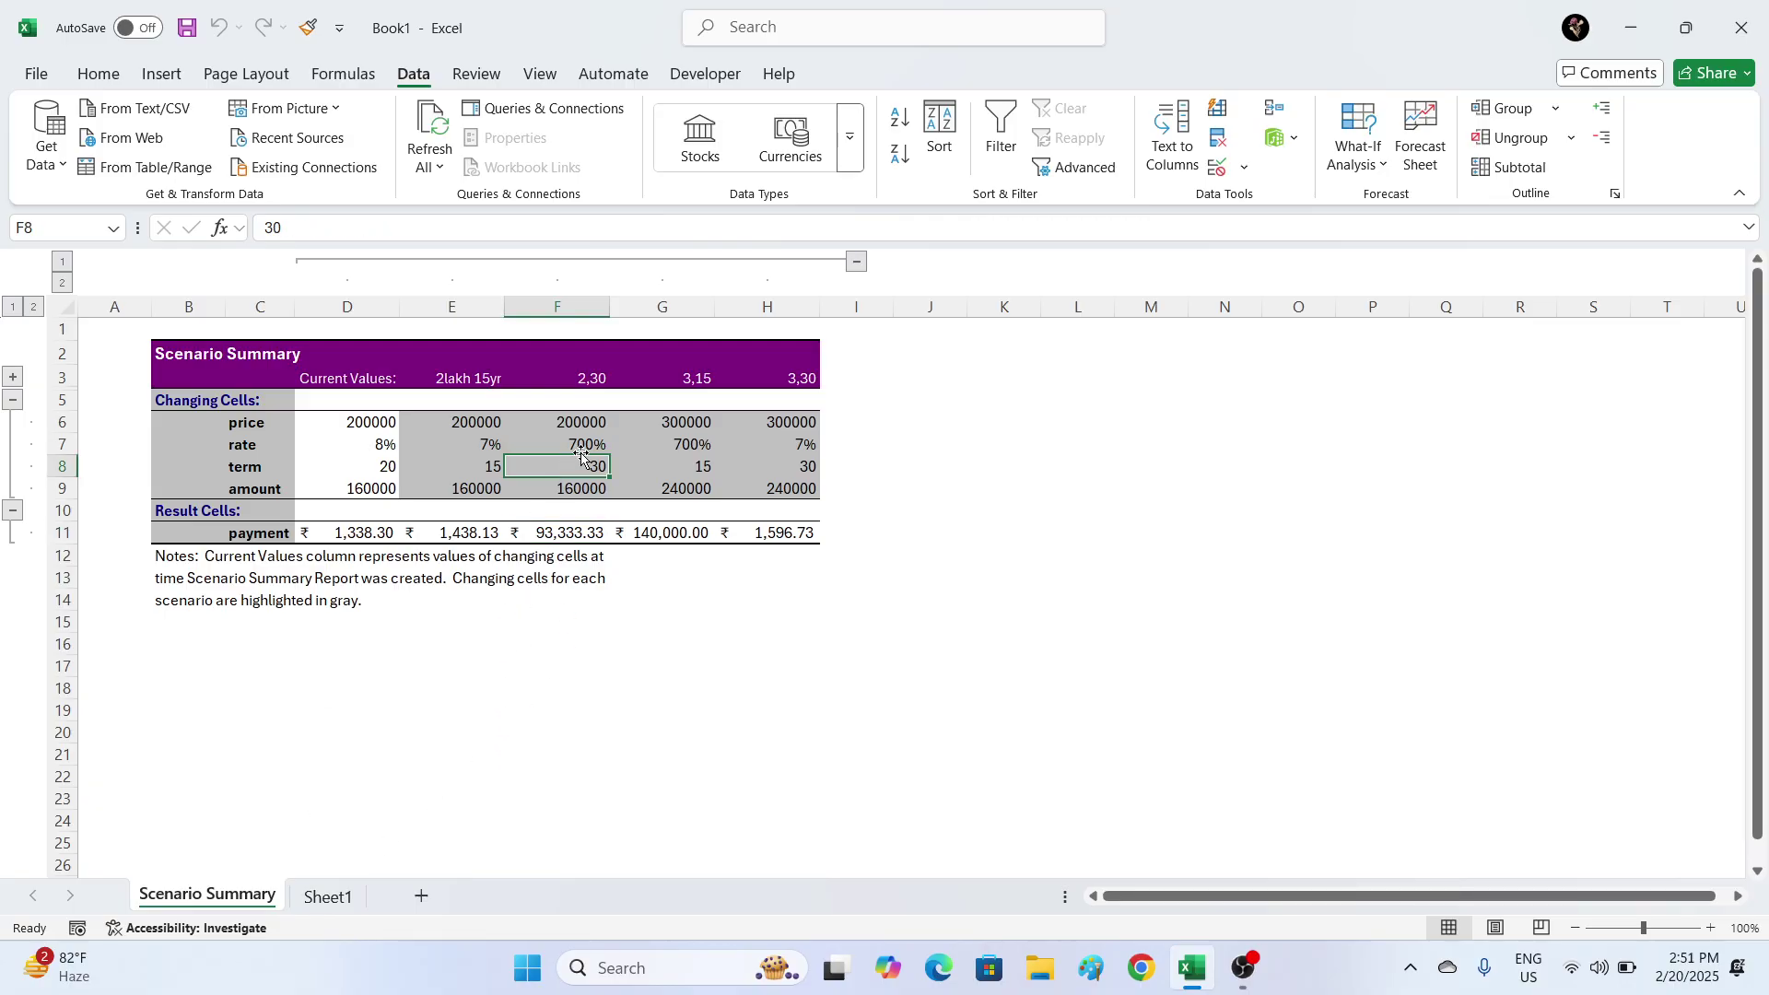
{"action": "left_click", "coordinate": [324, 897]}
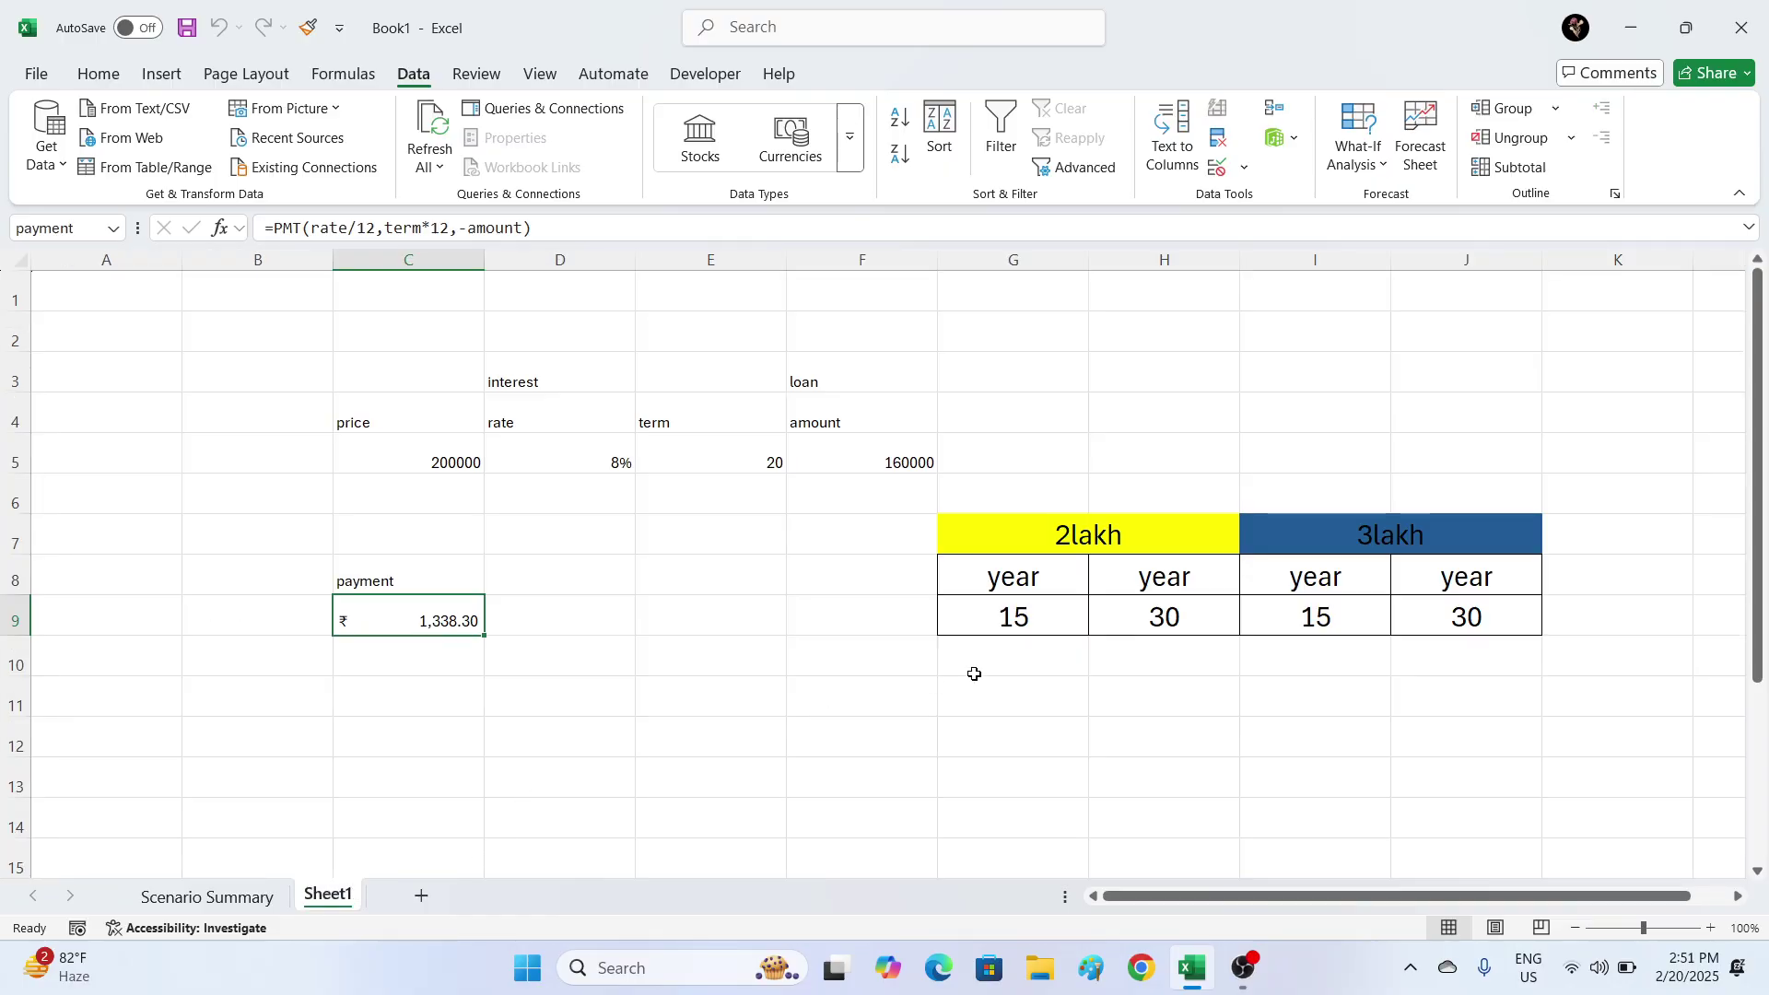
{"action": "left_click", "coordinate": [1365, 165]}
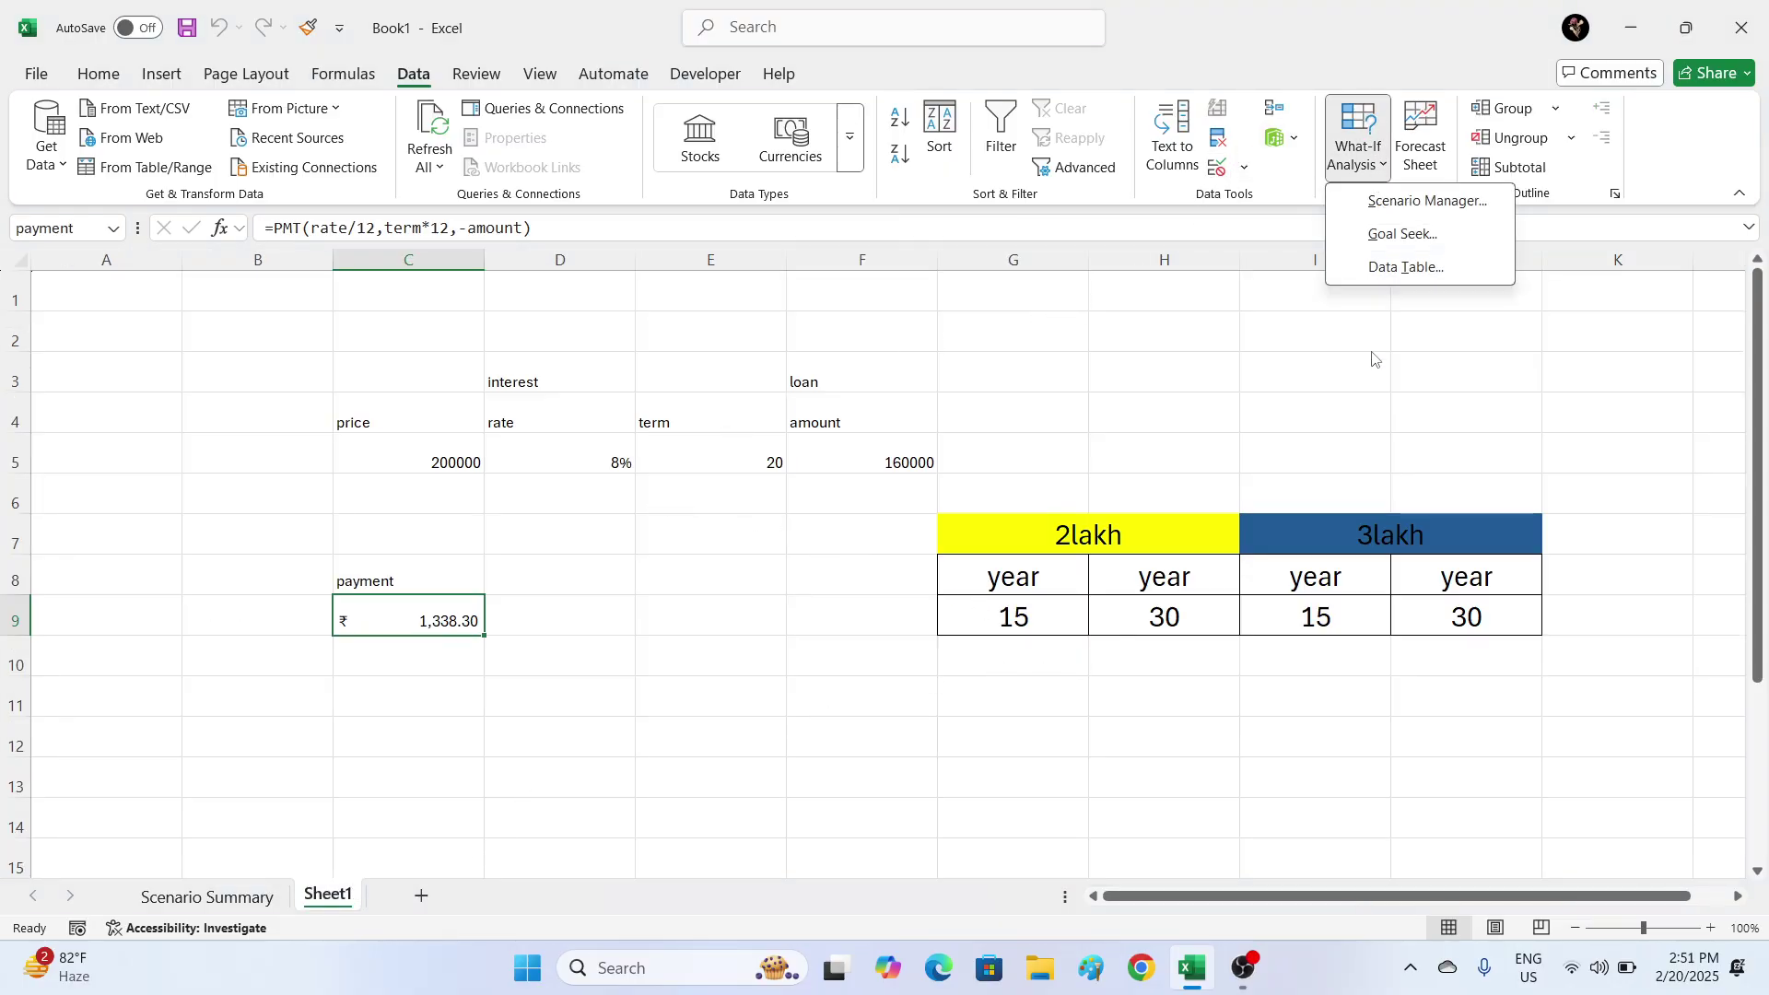
{"action": "left_click", "coordinate": [1405, 209]}
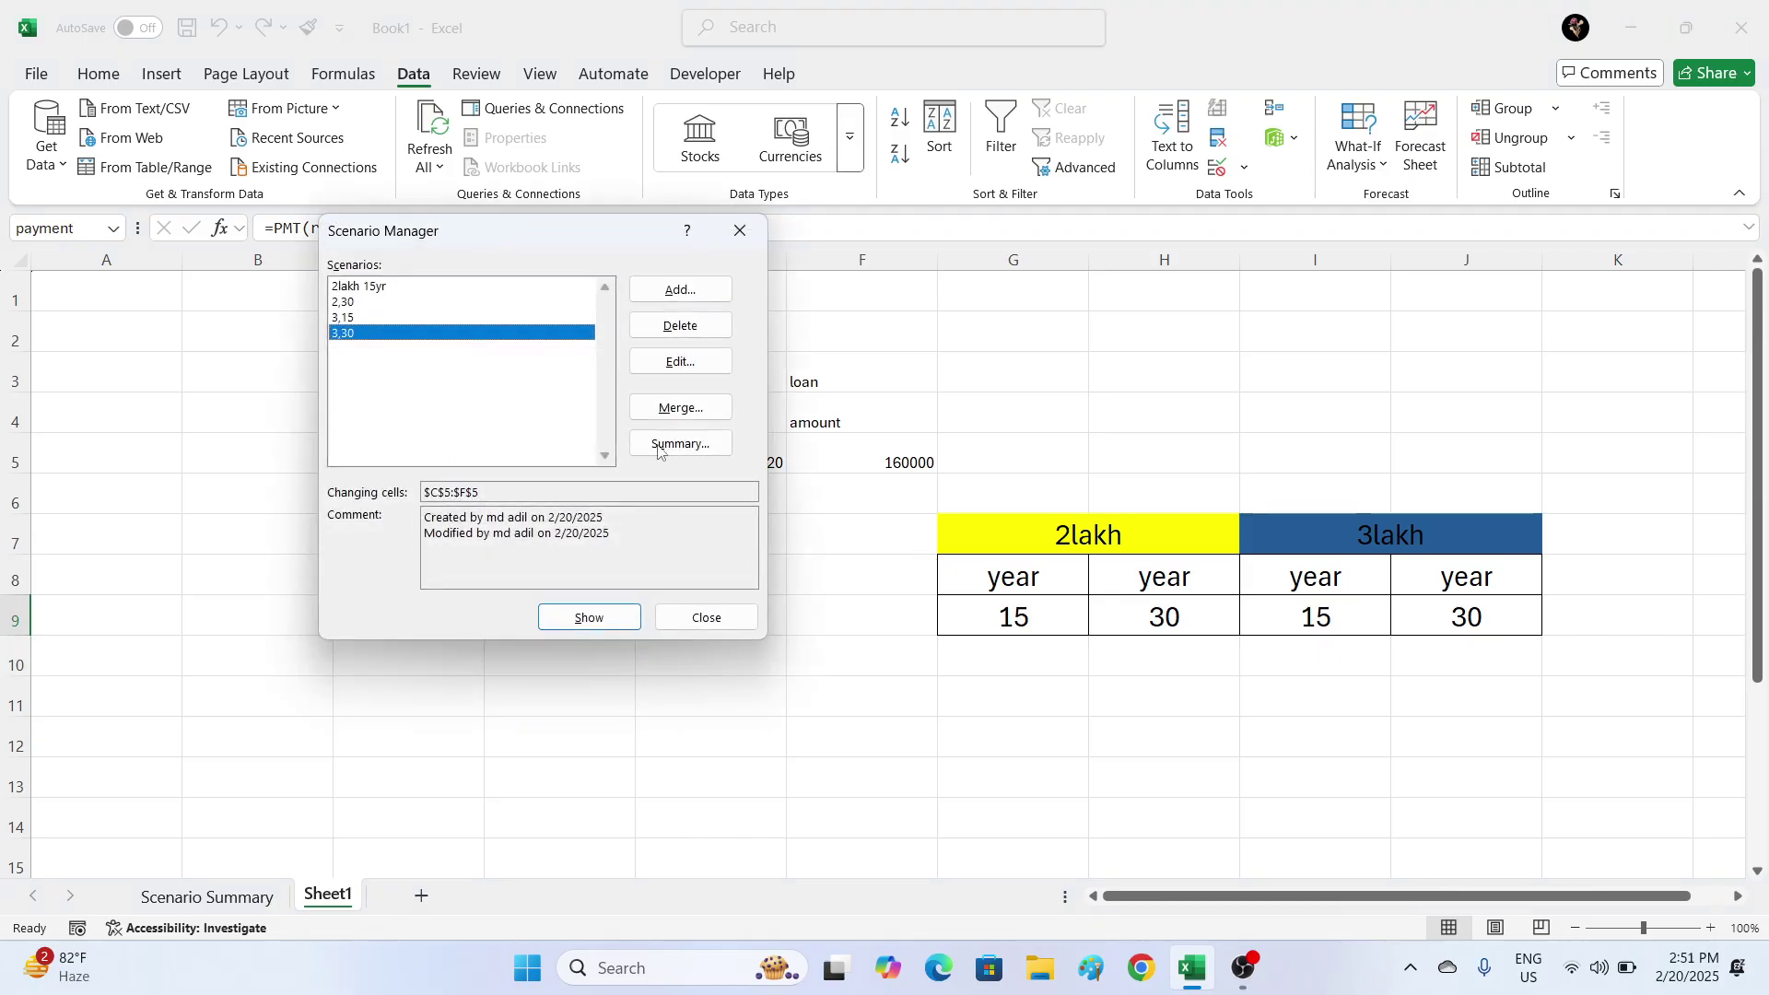
{"action": "left_click", "coordinate": [456, 303]}
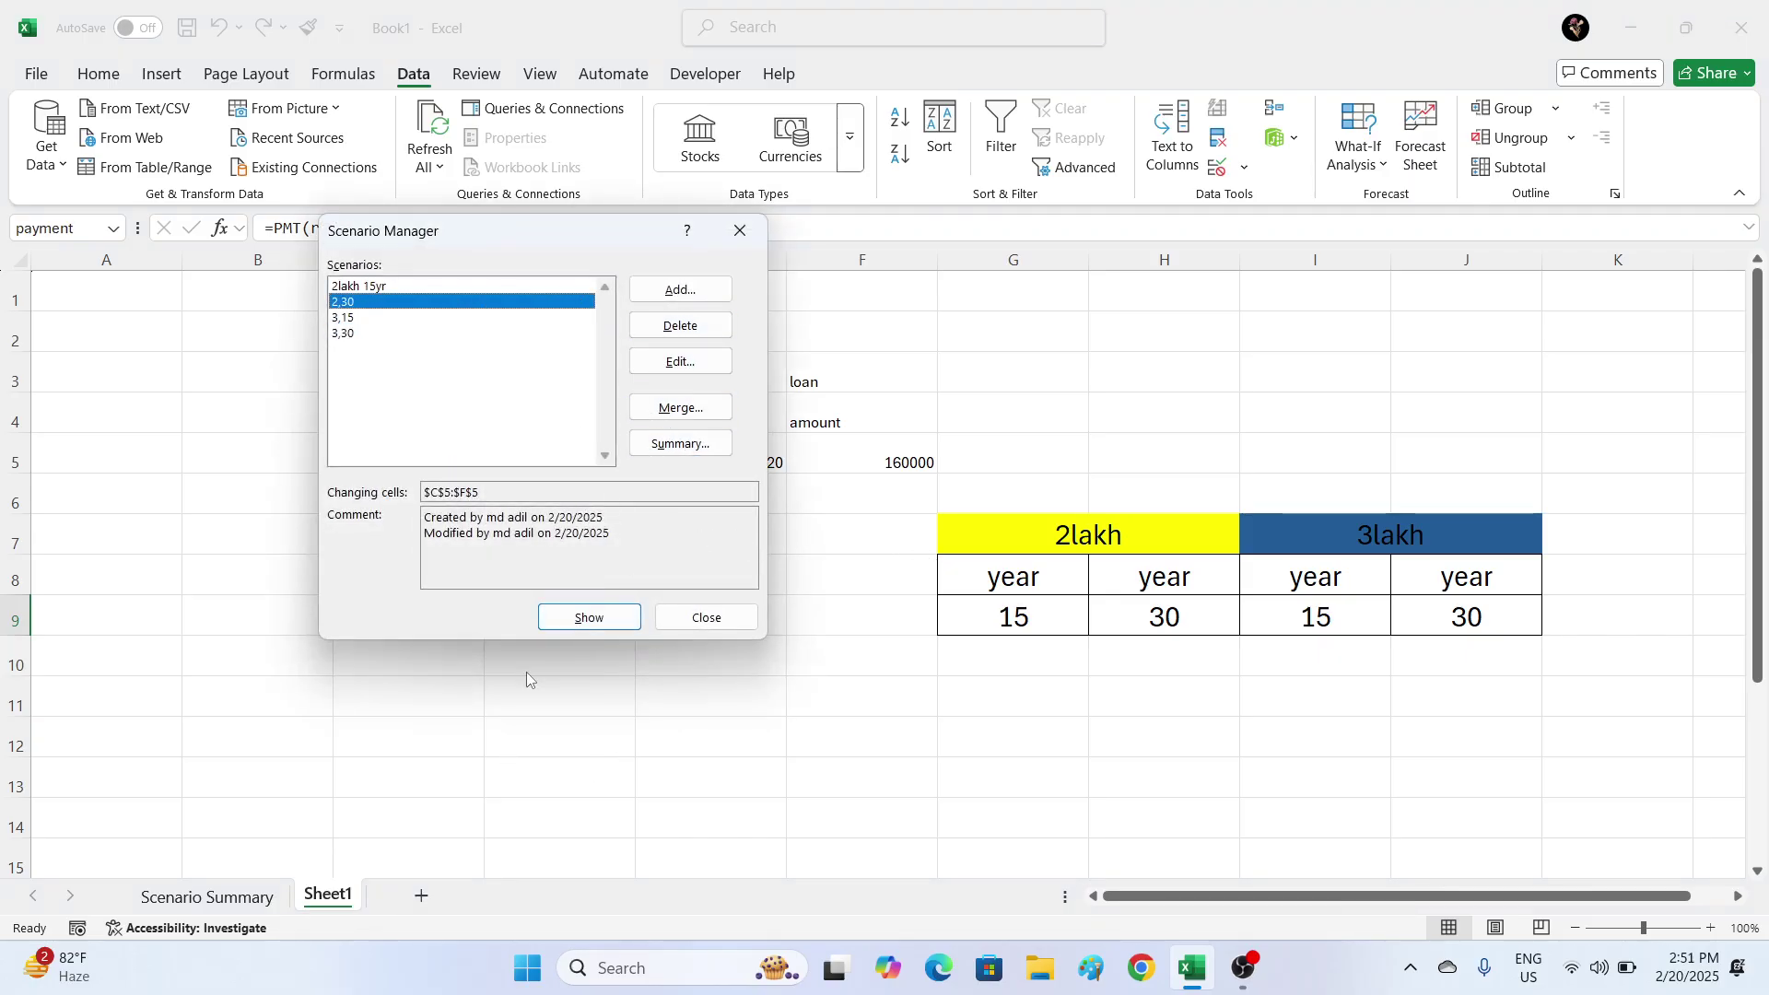
{"action": "key", "text": "Escape"}
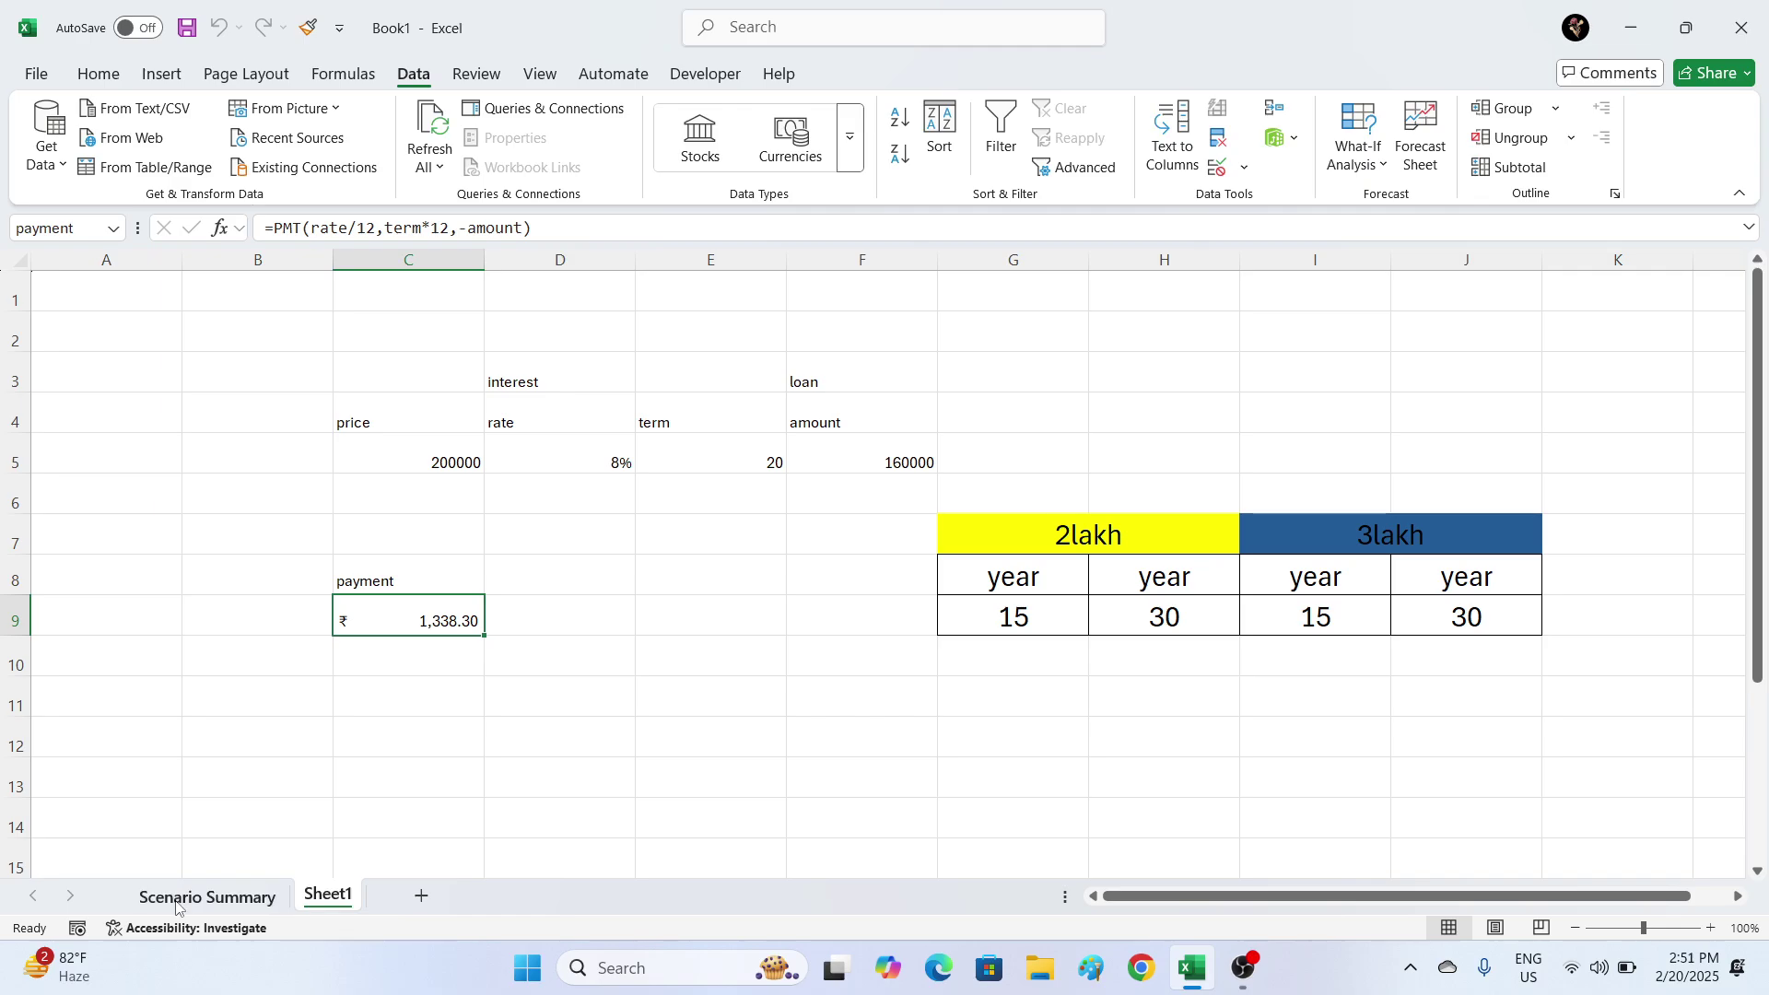
- Edit the 2,30 scenario for the Sheet1 loan calculation and set its rate to 0.07
{"action": "left_click", "coordinate": [208, 897]}
{"action": "left_click", "coordinate": [596, 379]}
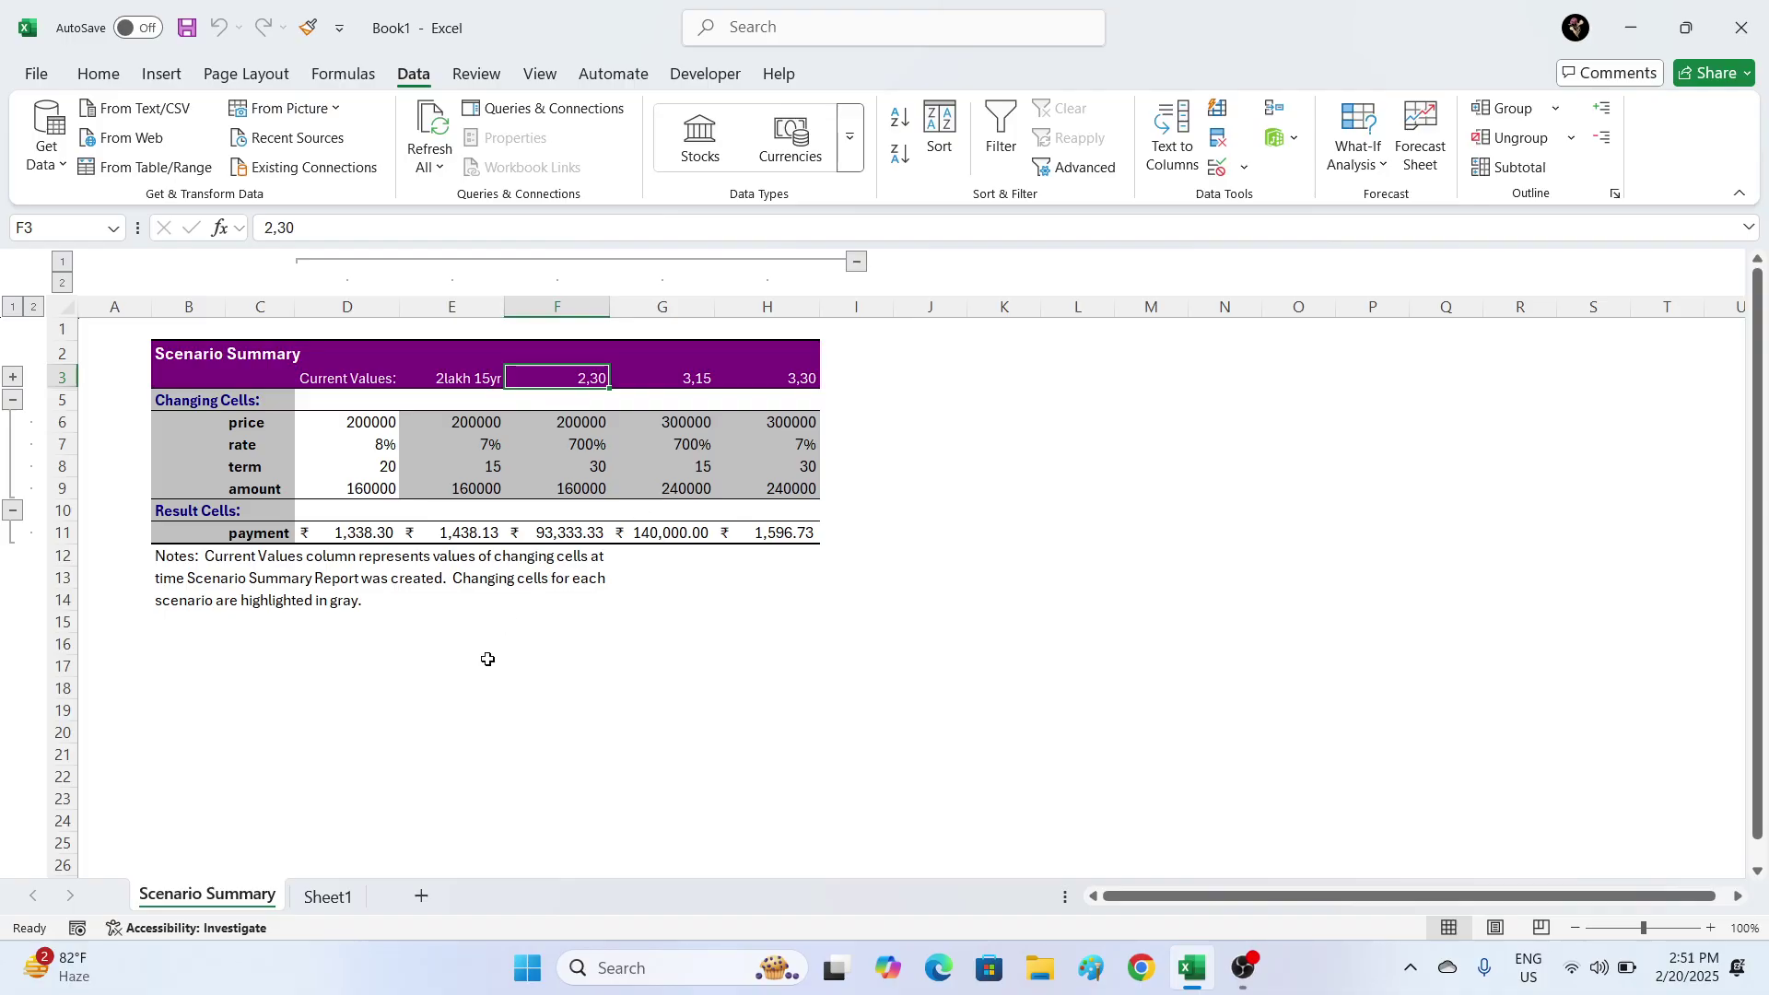
{"action": "left_click", "coordinate": [328, 896]}
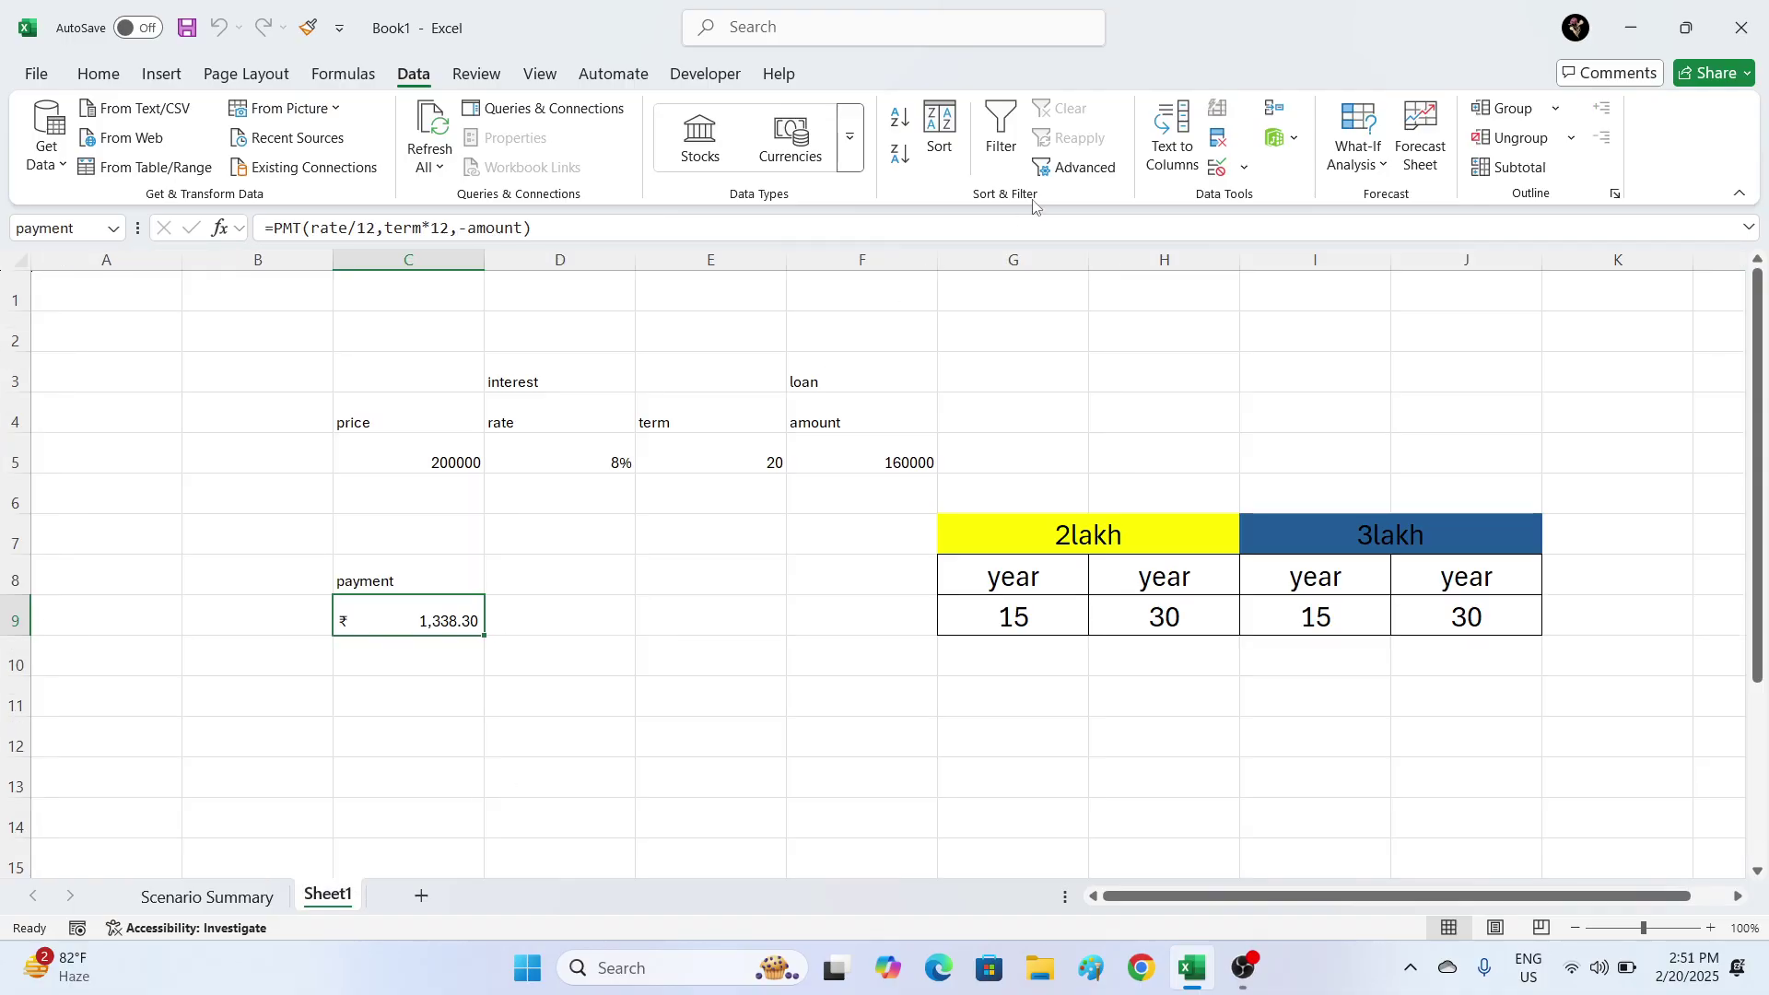
{"action": "left_click", "coordinate": [1358, 147]}
{"action": "left_click", "coordinate": [1393, 203]}
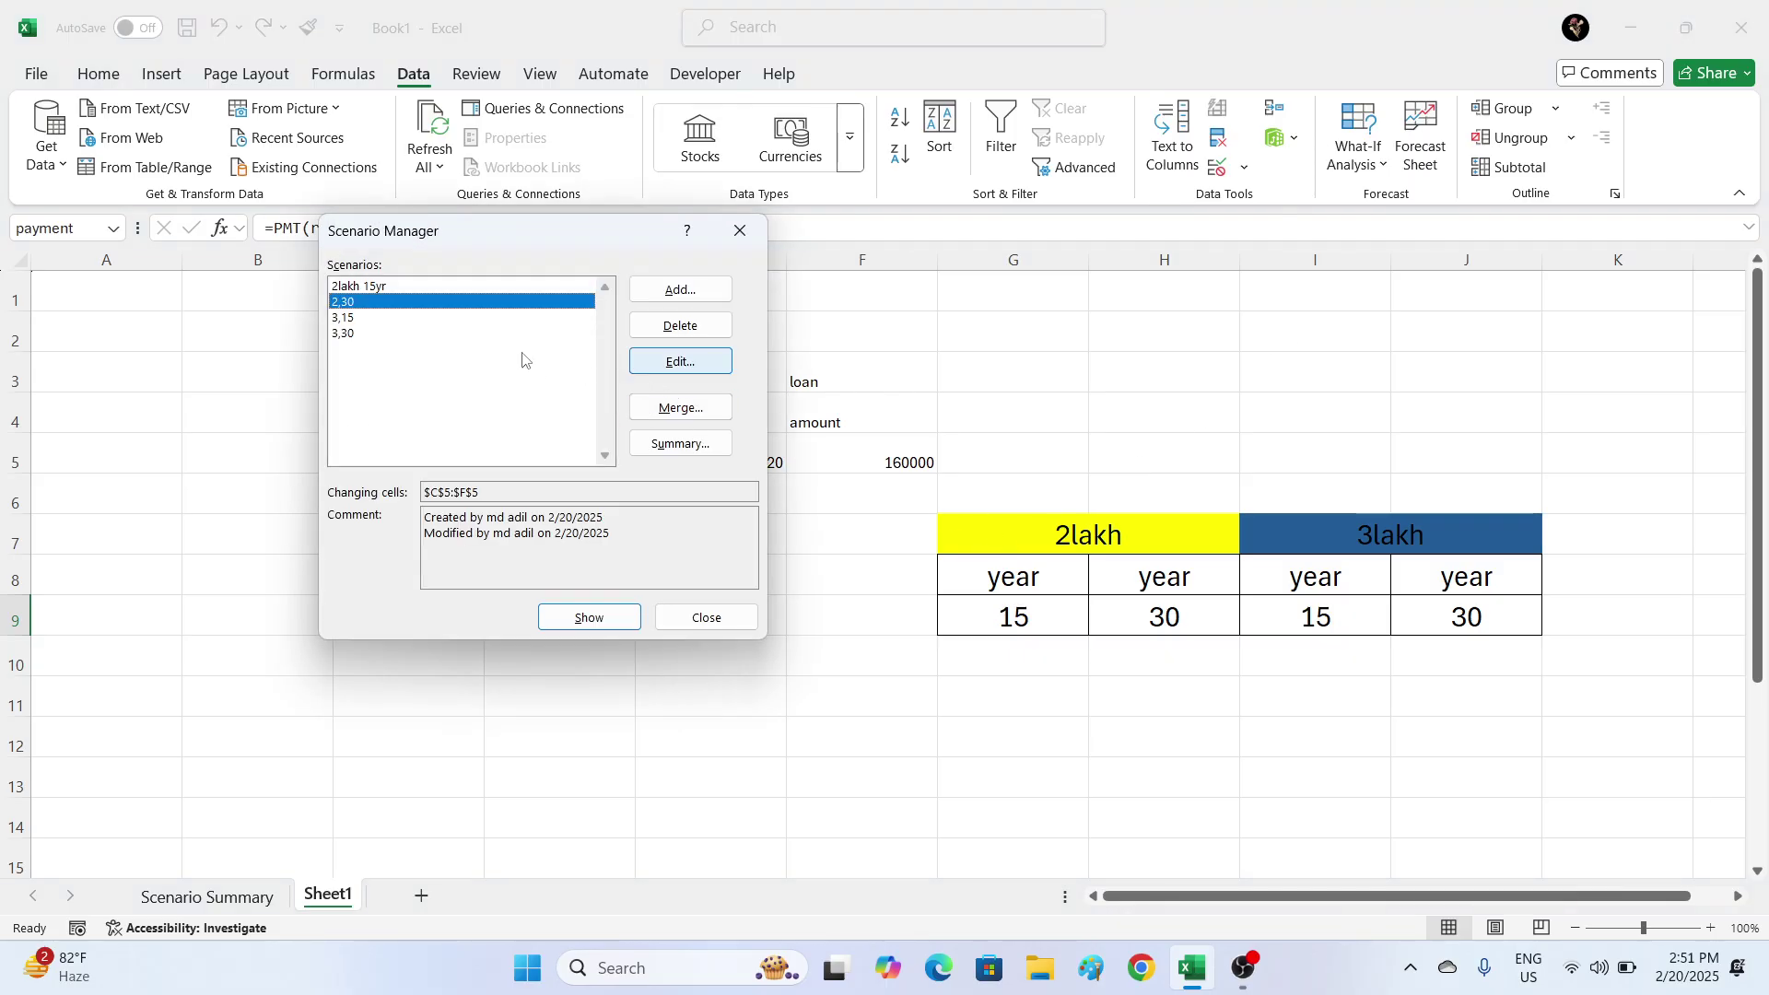
{"action": "left_click", "coordinate": [656, 371]}
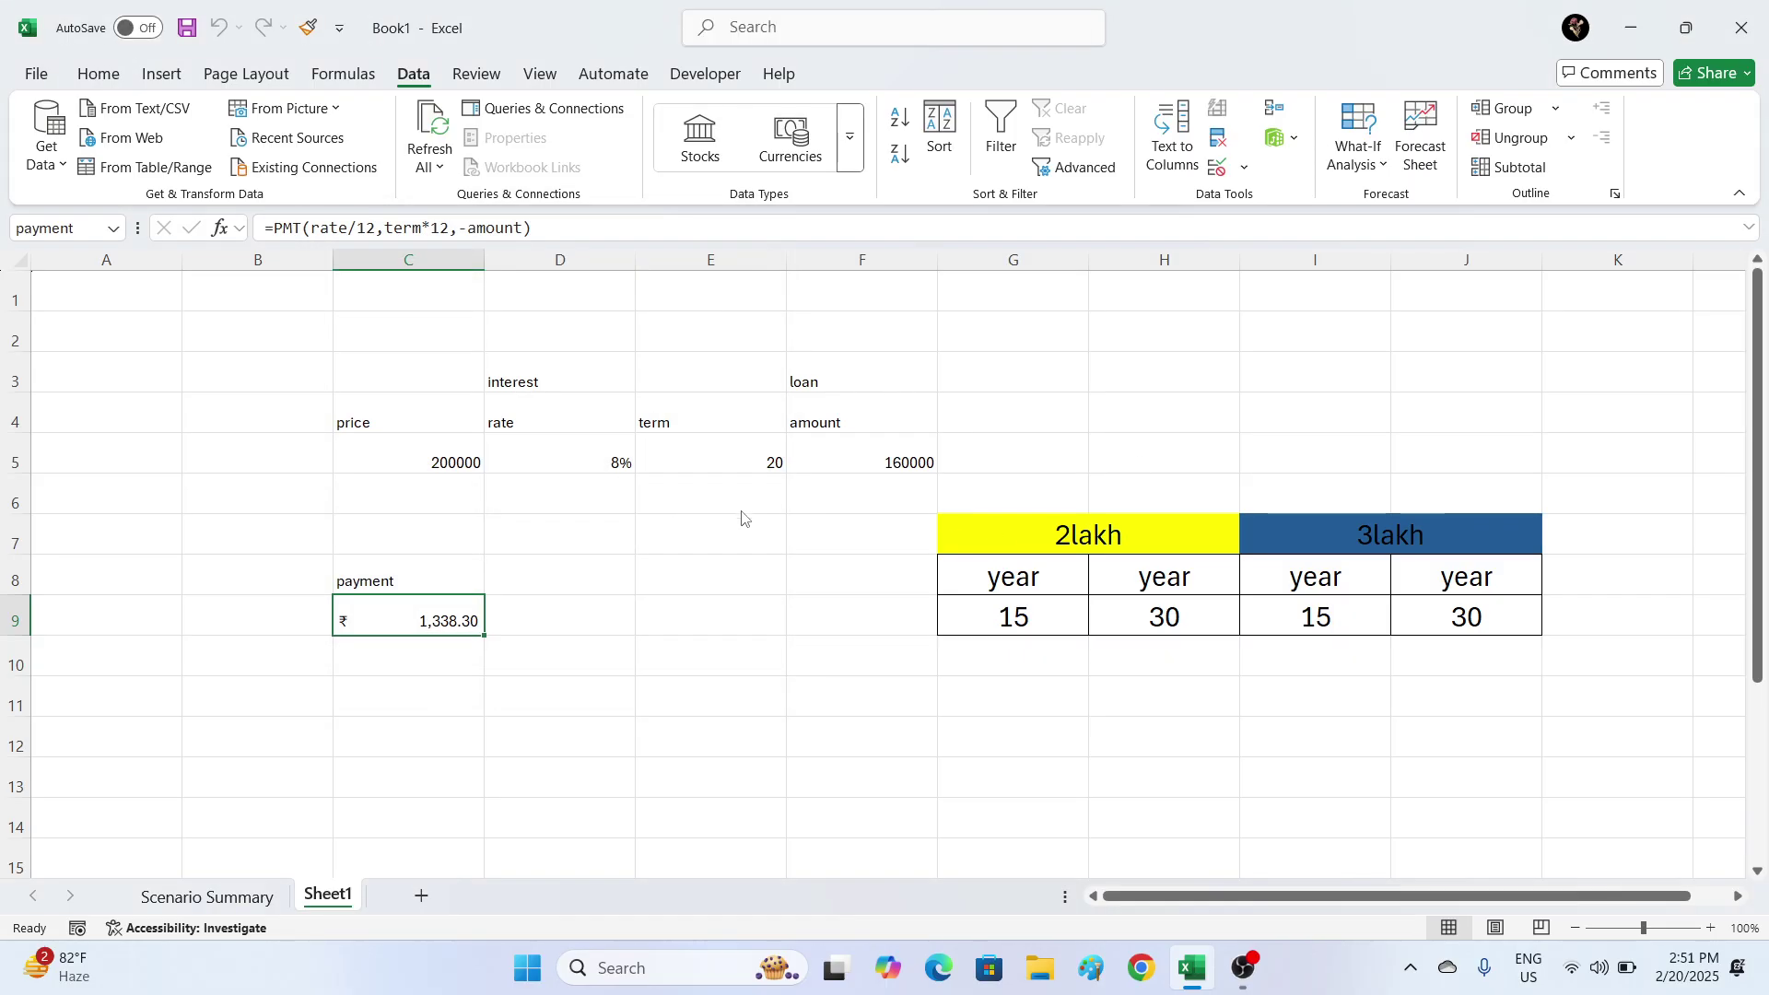
{"action": "left_click", "coordinate": [642, 599]}
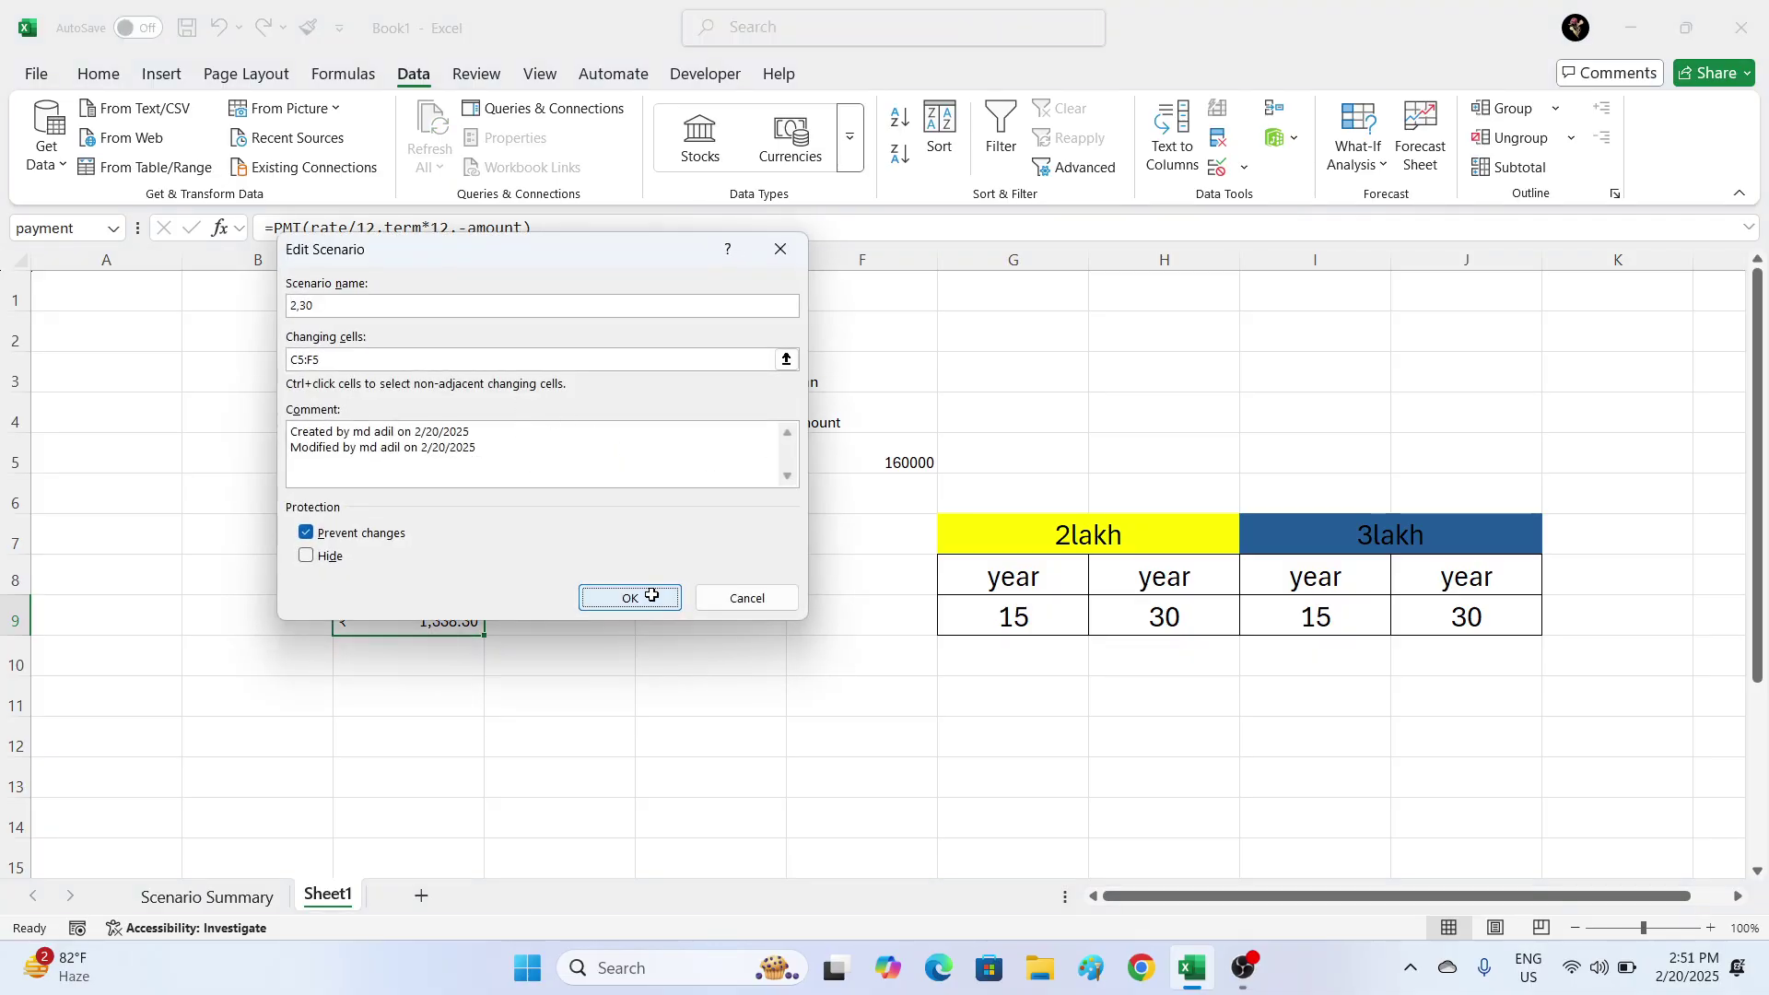
{"action": "left_click", "coordinate": [534, 419]}
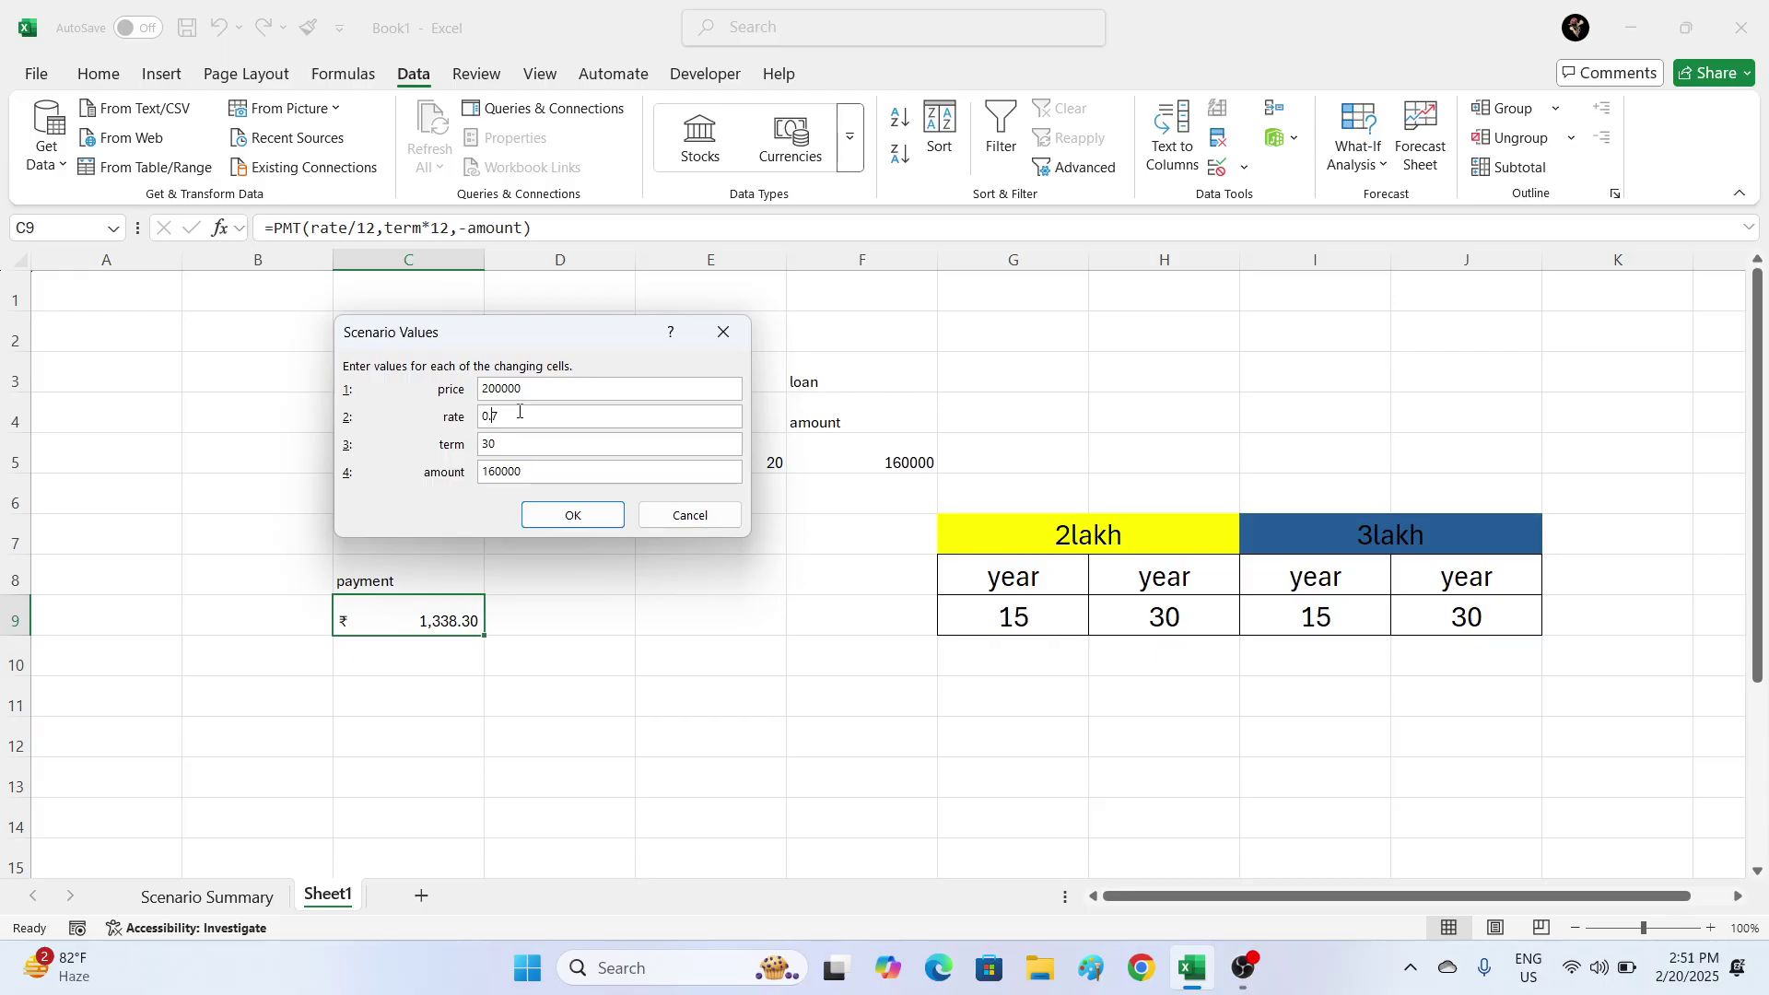
{"action": "type", "text": "0"}
{"action": "left_click", "coordinate": [573, 516]}
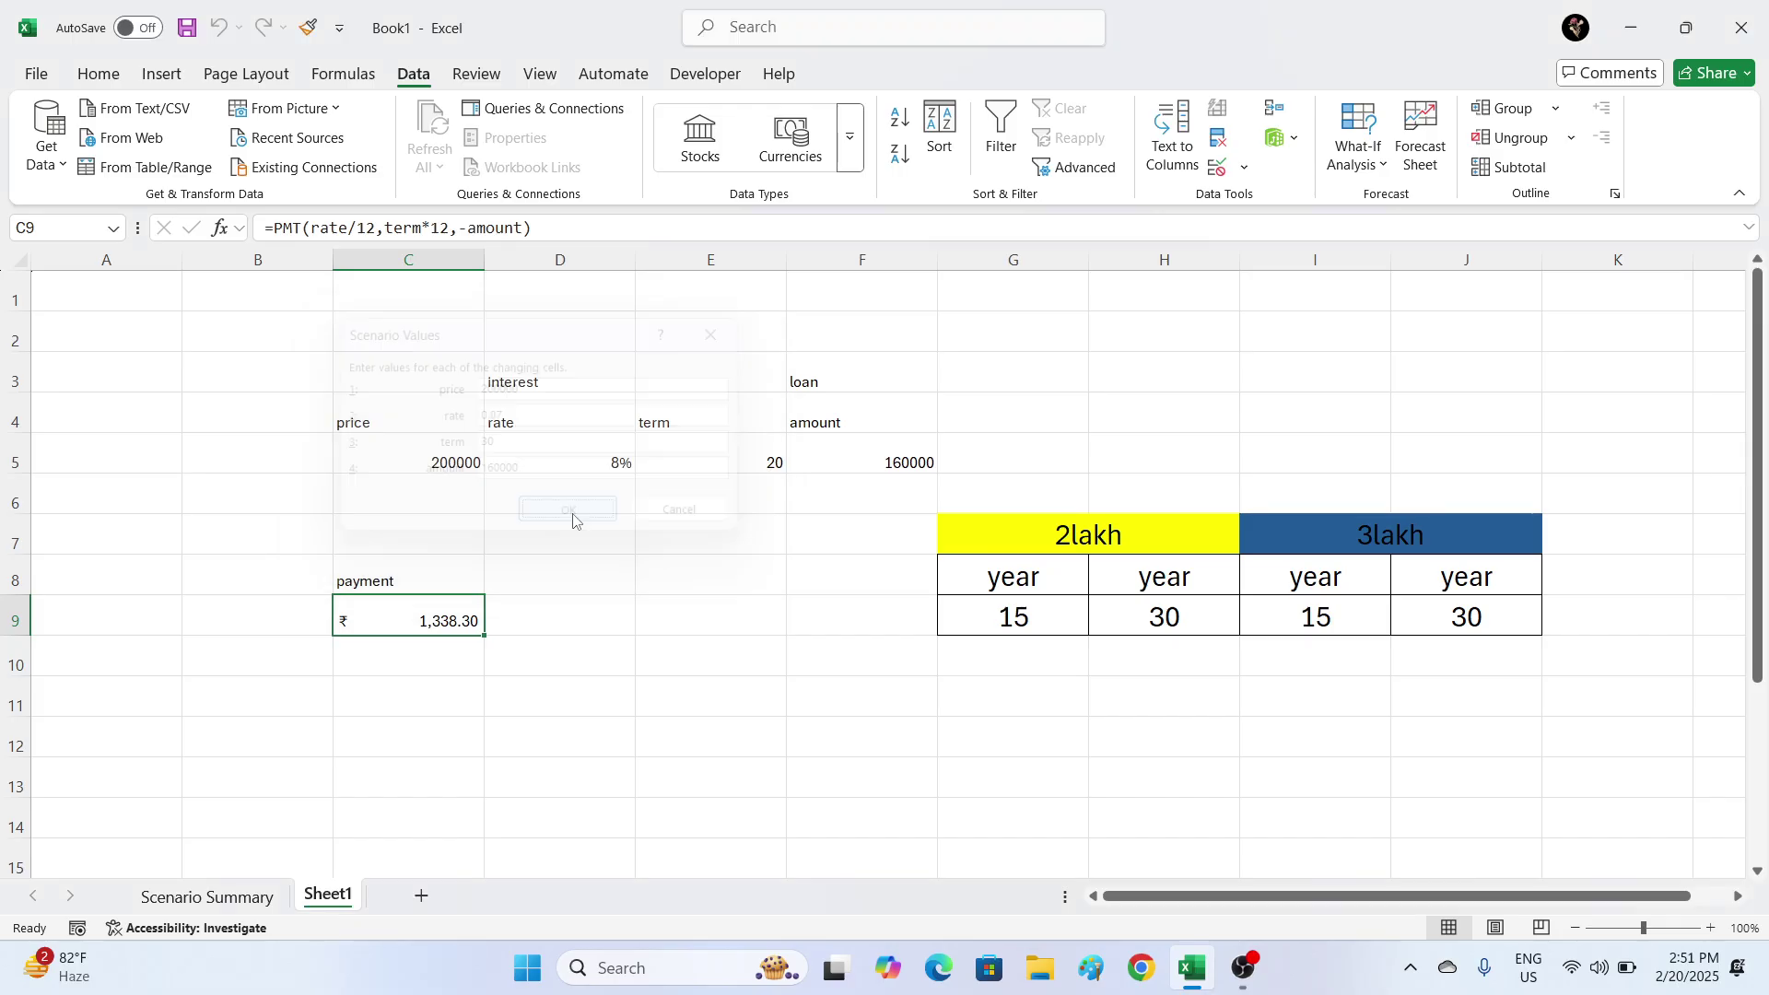
- Edit the 3,15 scenario and set its rate to 0.07
{"action": "left_click", "coordinate": [435, 317]}
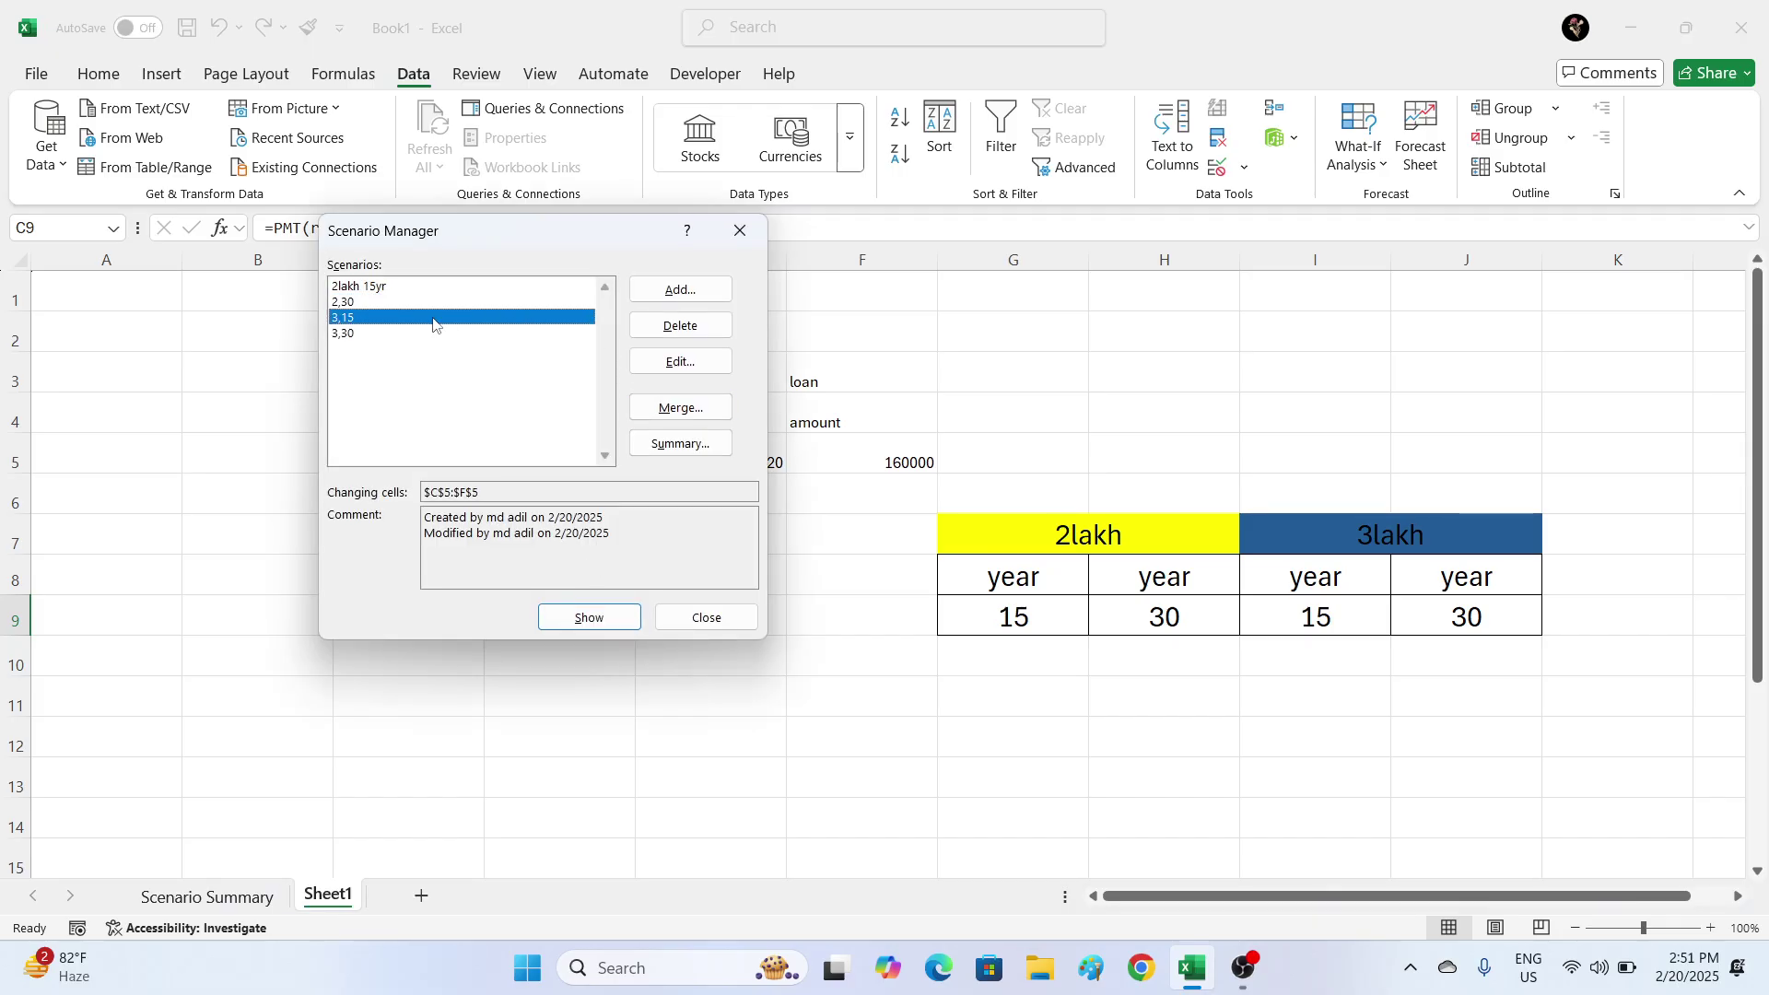
{"action": "left_click", "coordinate": [674, 361]}
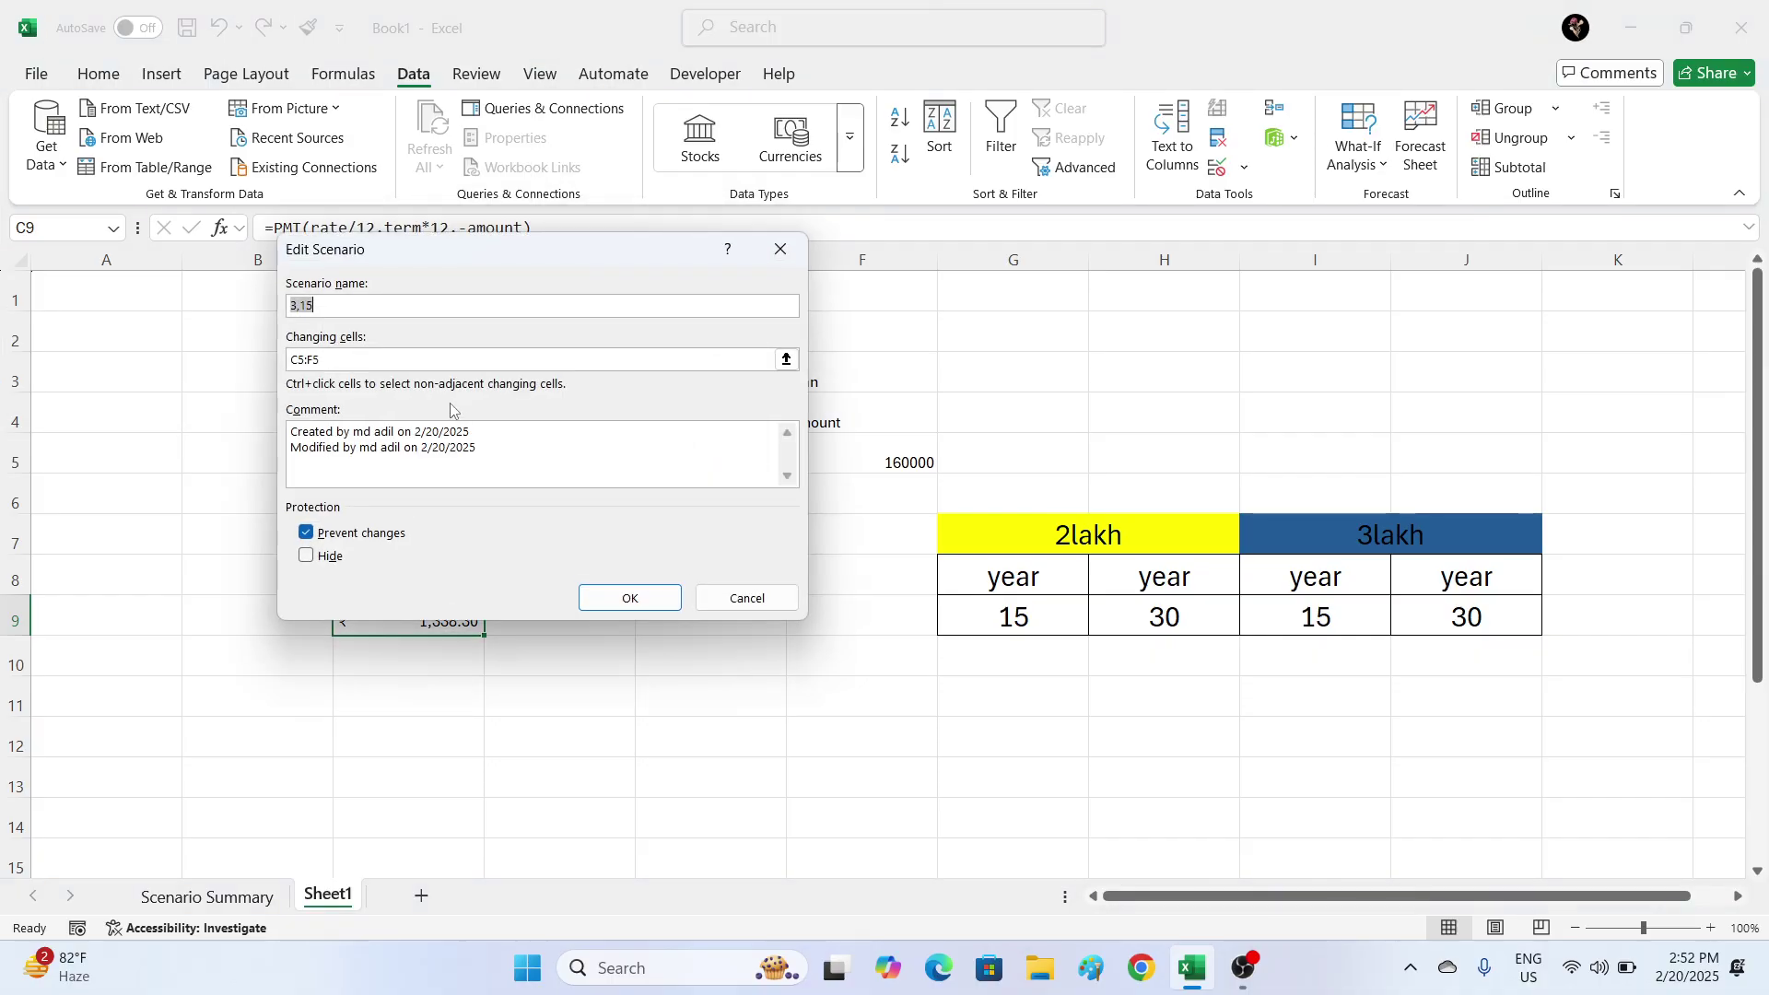
{"action": "left_click", "coordinate": [630, 598]}
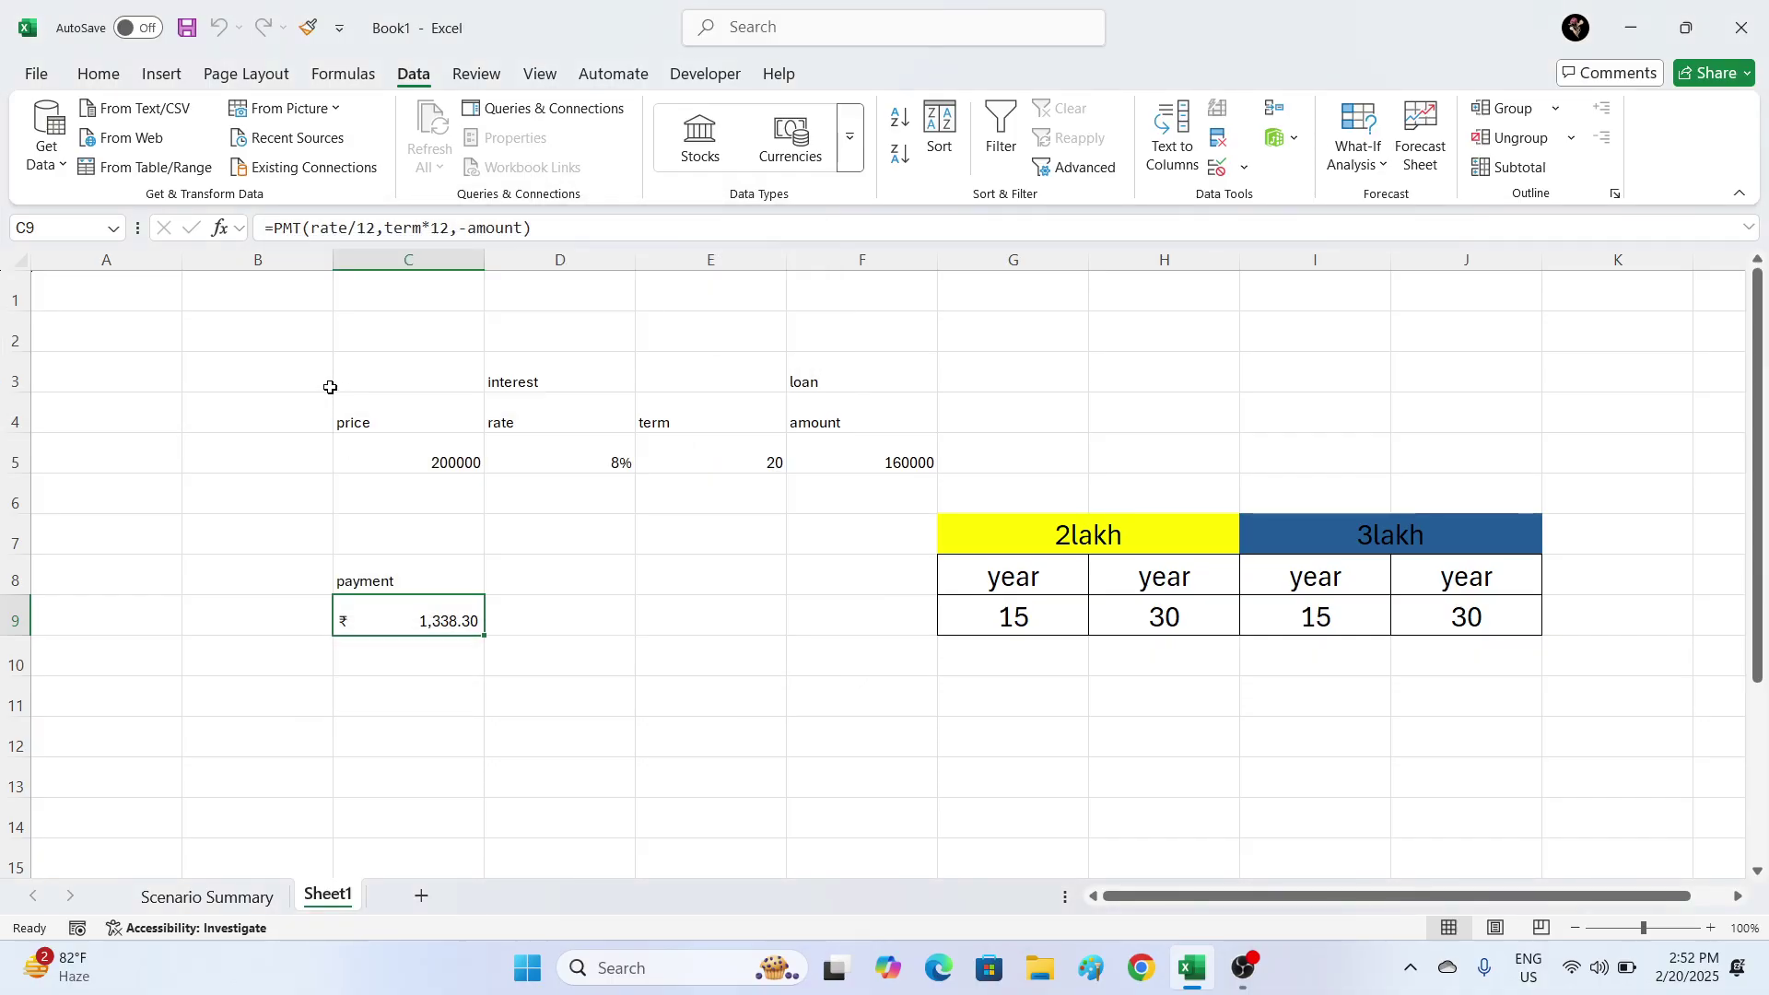
{"action": "left_click", "coordinate": [486, 419]}
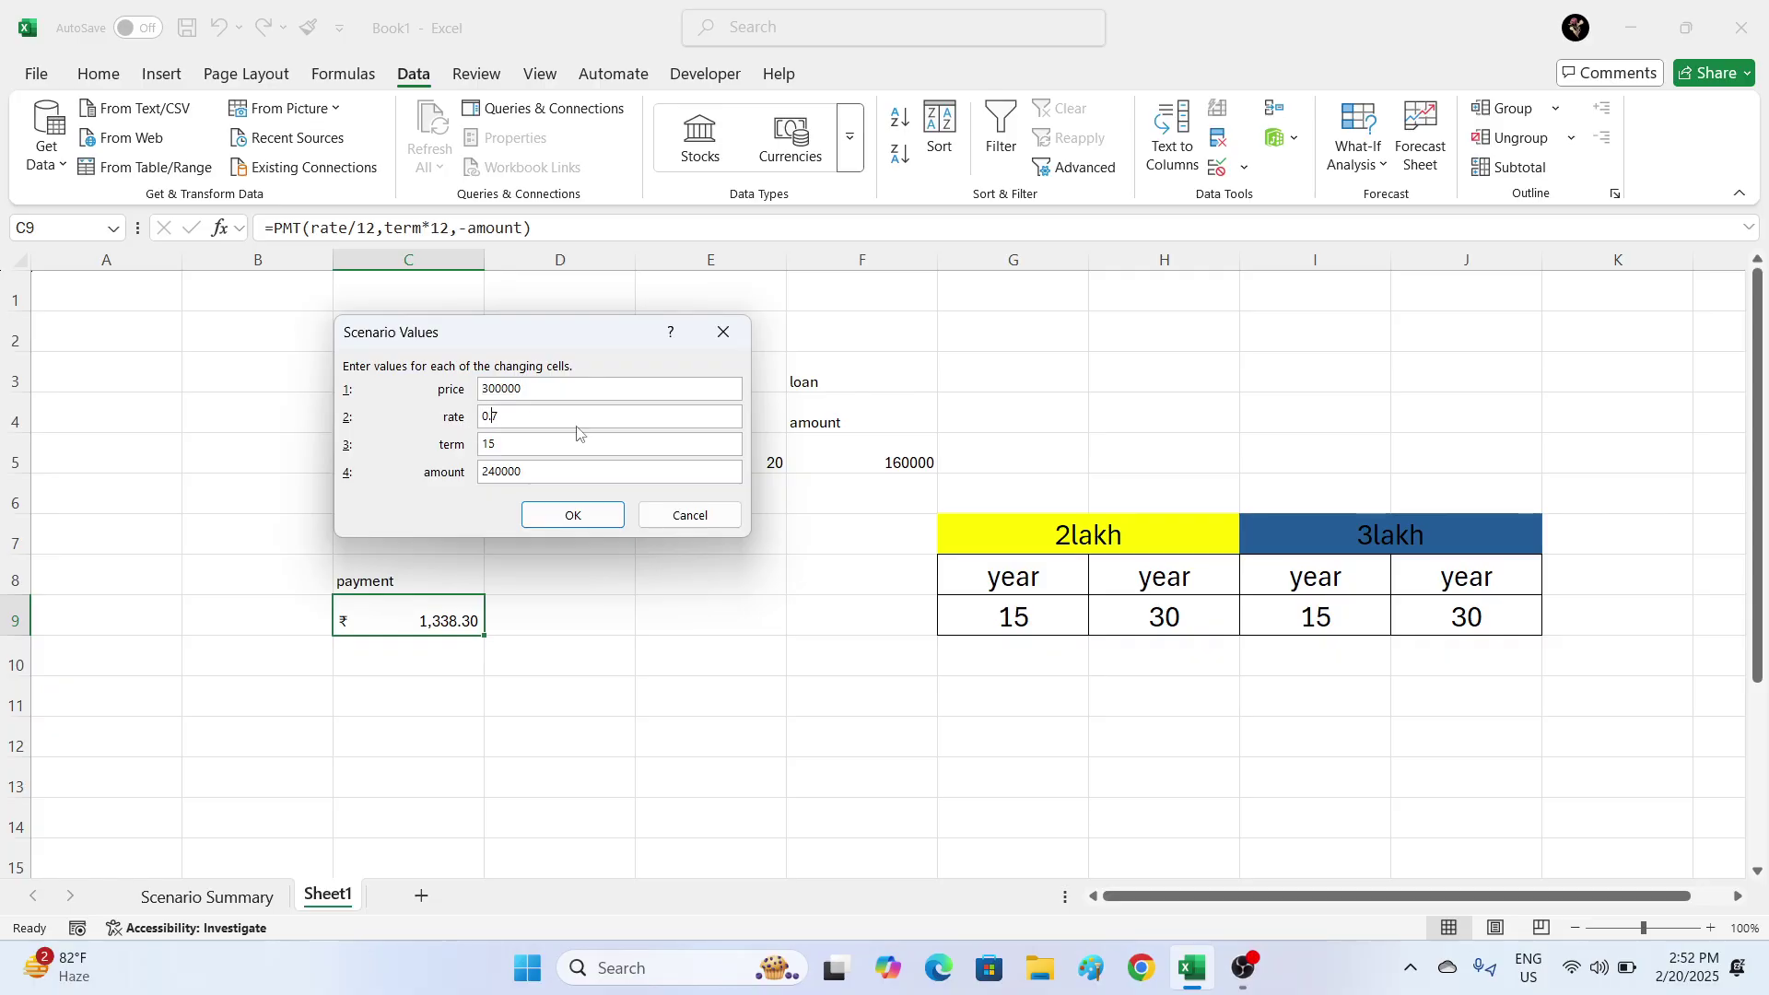
{"action": "left_click", "coordinate": [573, 516]}
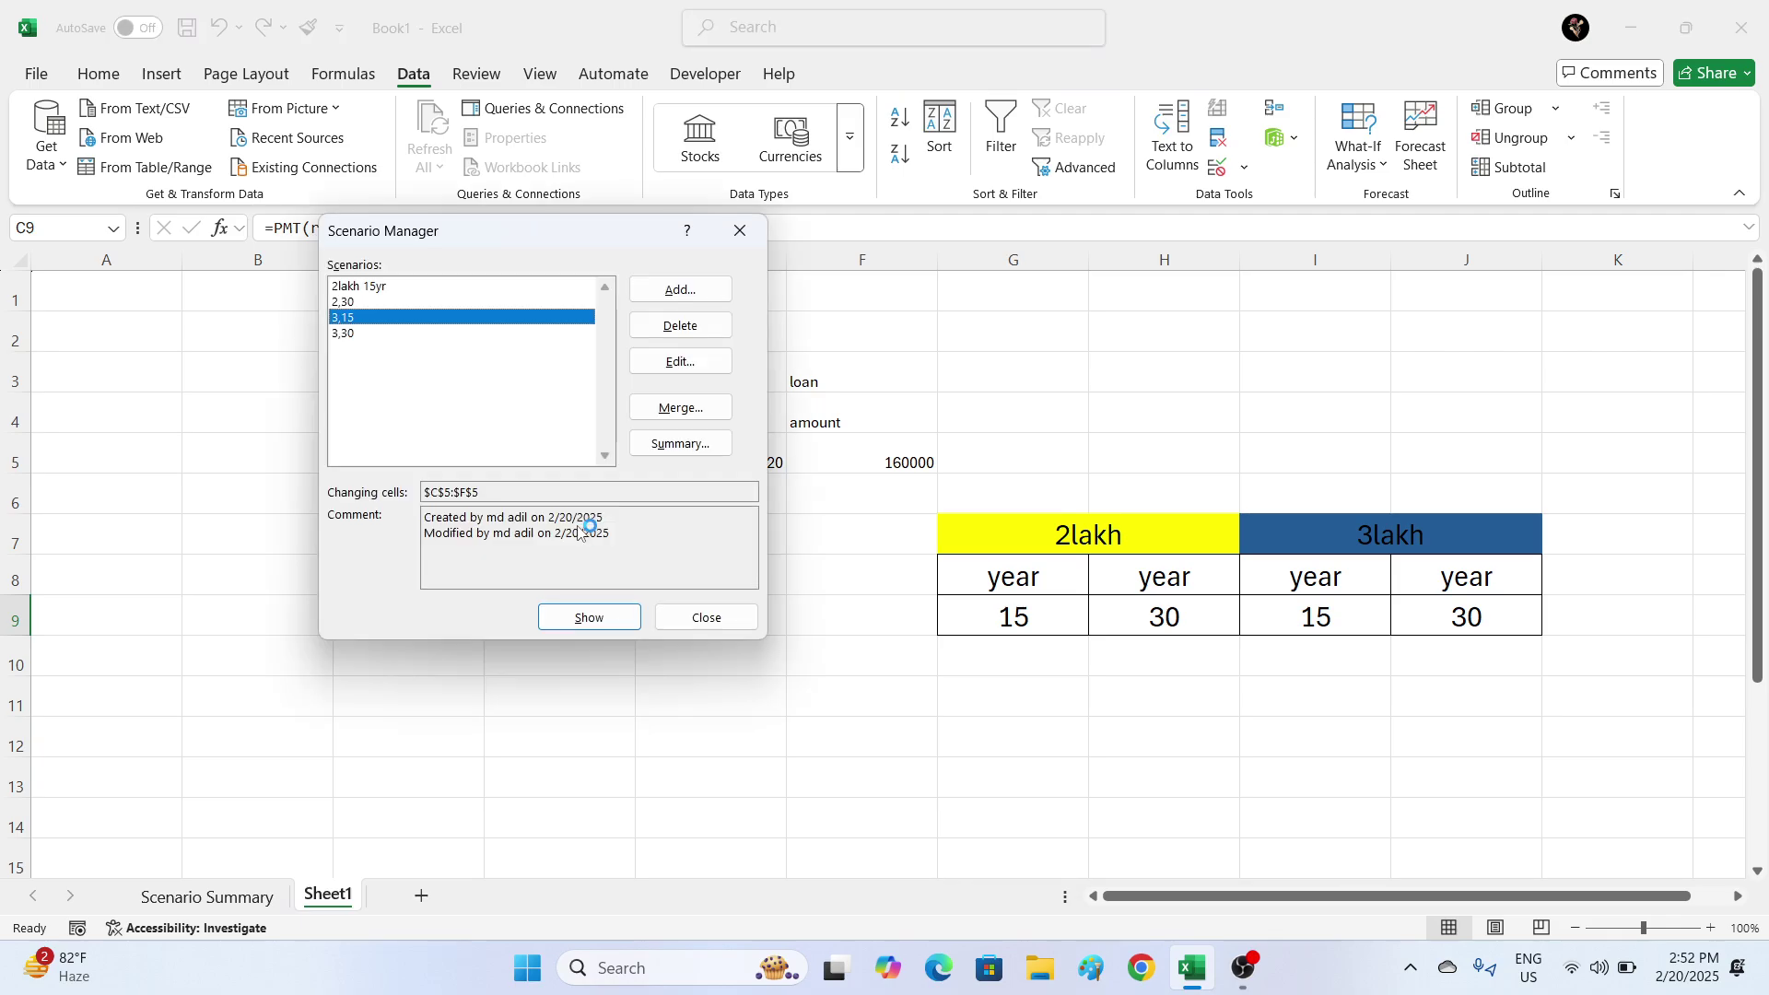
- Generate a second Scenario summary report from the corrected scenarios with C9 as the result cell
{"action": "left_click", "coordinate": [682, 444]}
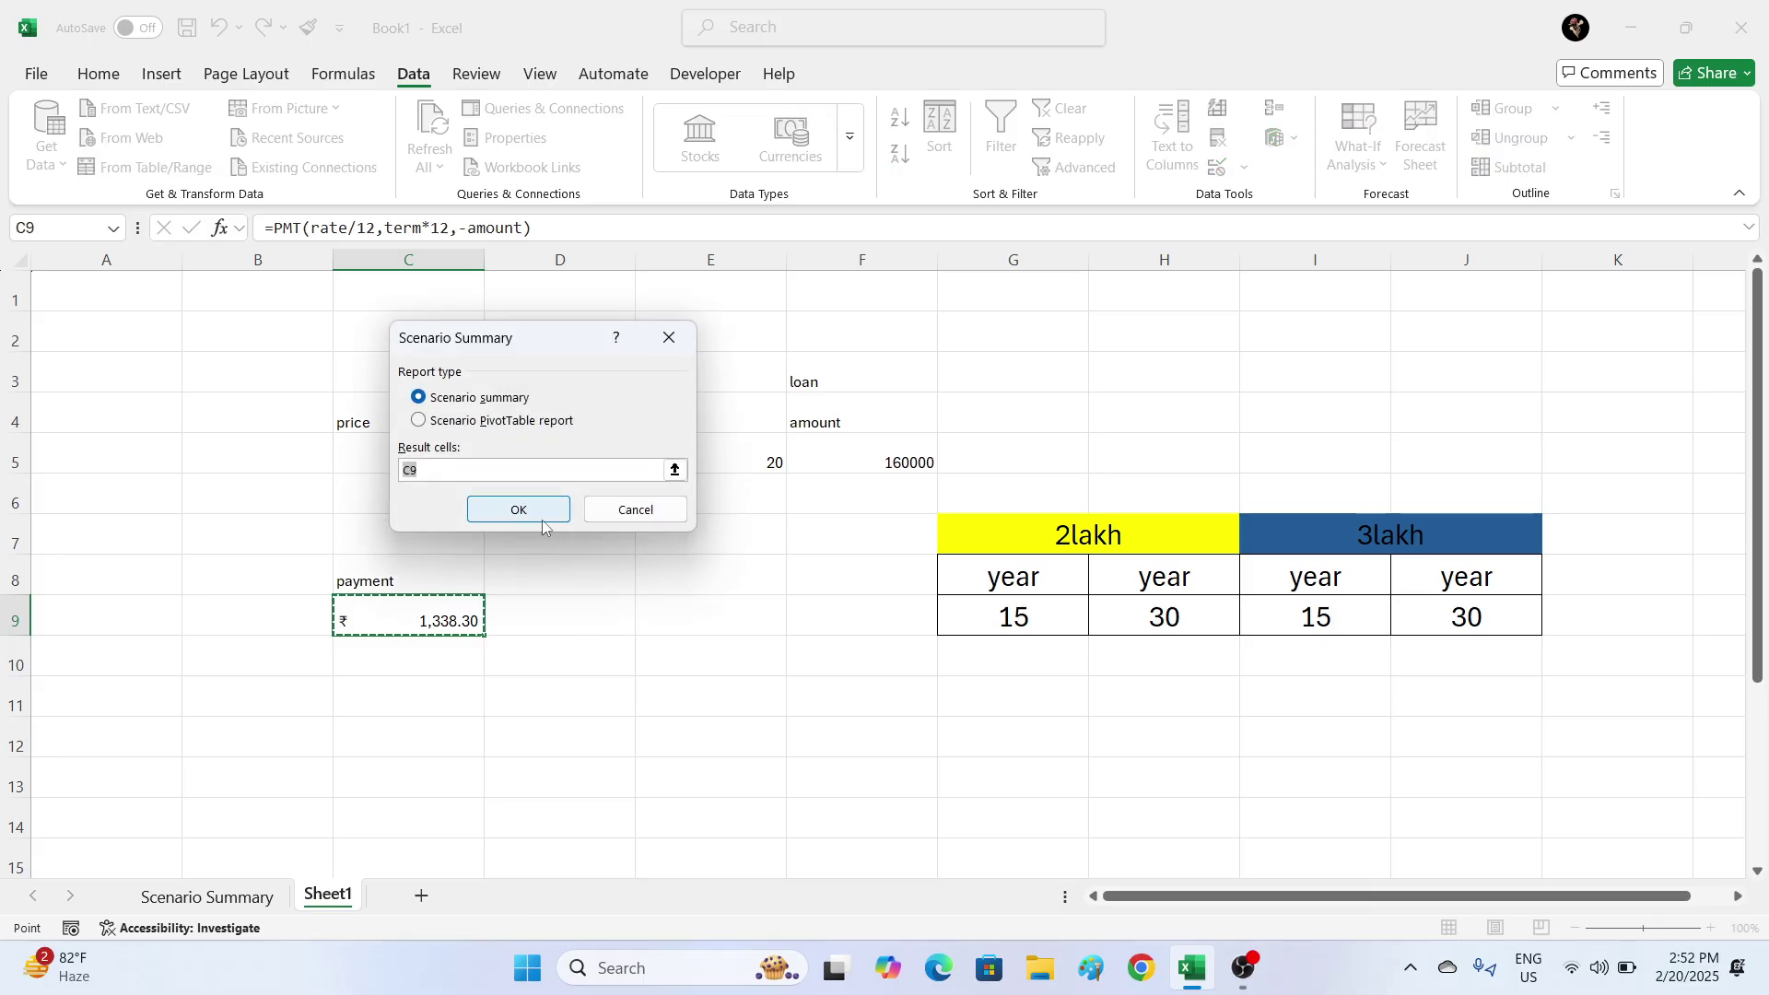
{"action": "left_click", "coordinate": [515, 512]}
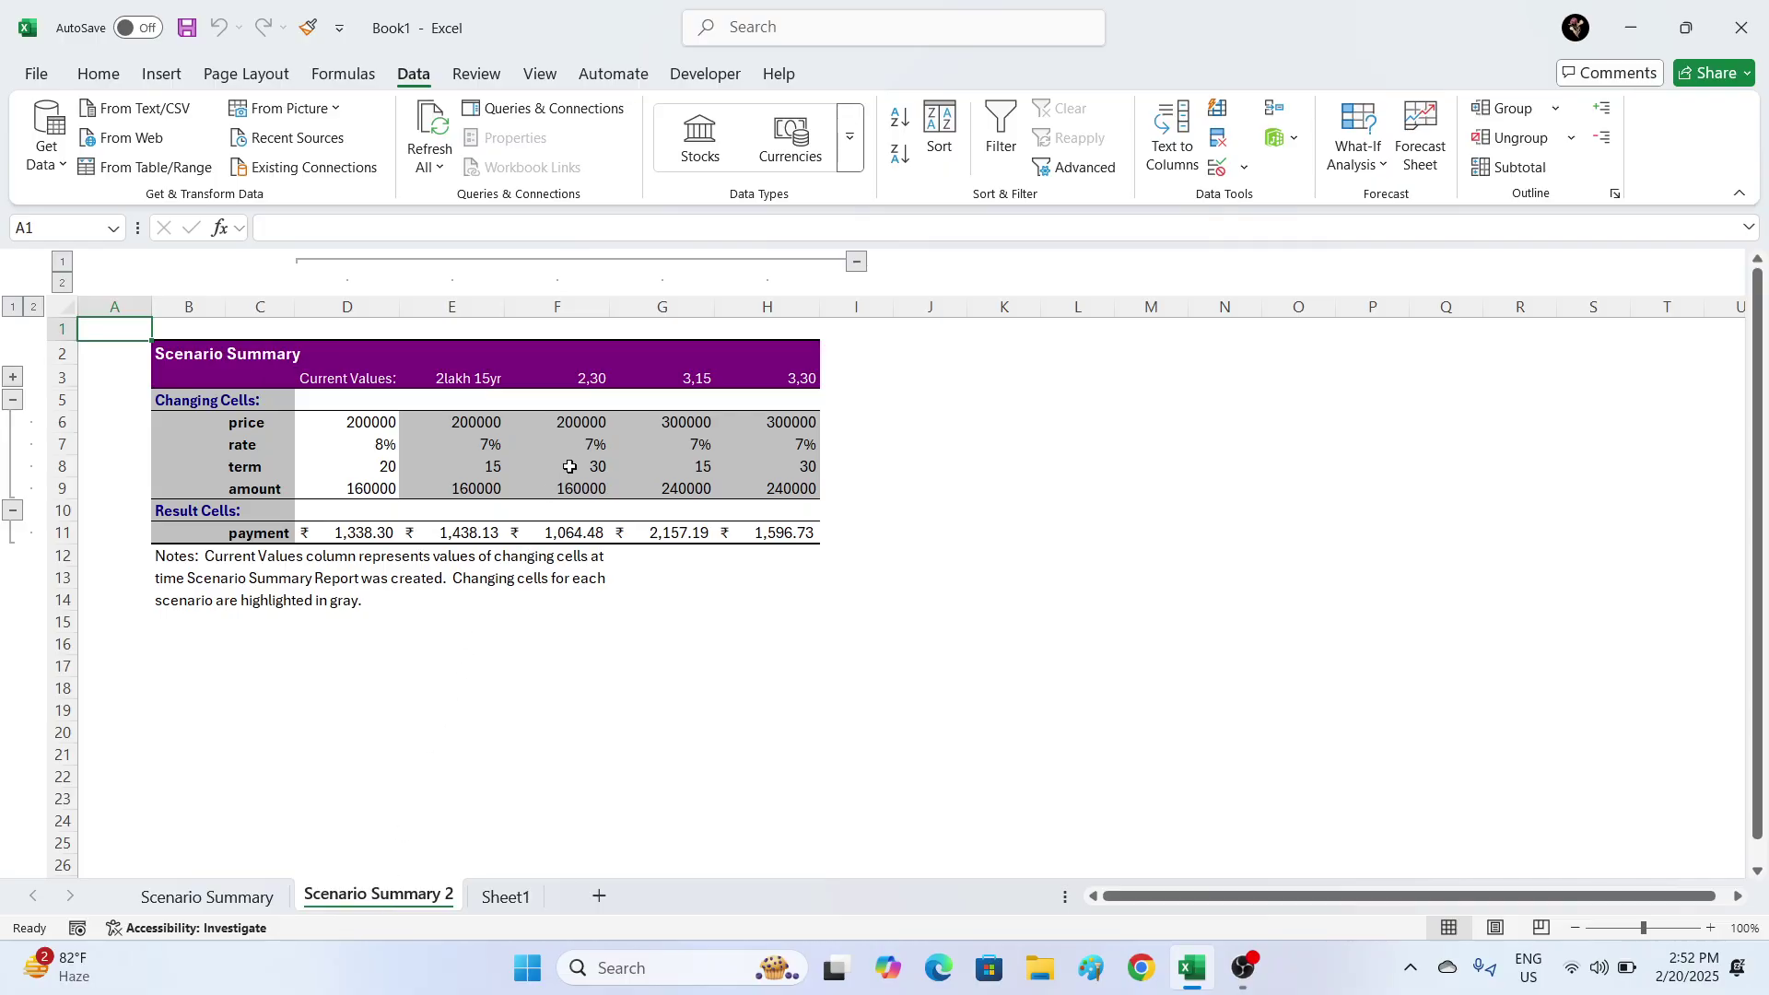
{"action": "left_click", "coordinate": [623, 452]}
{"action": "left_click", "coordinate": [608, 486]}
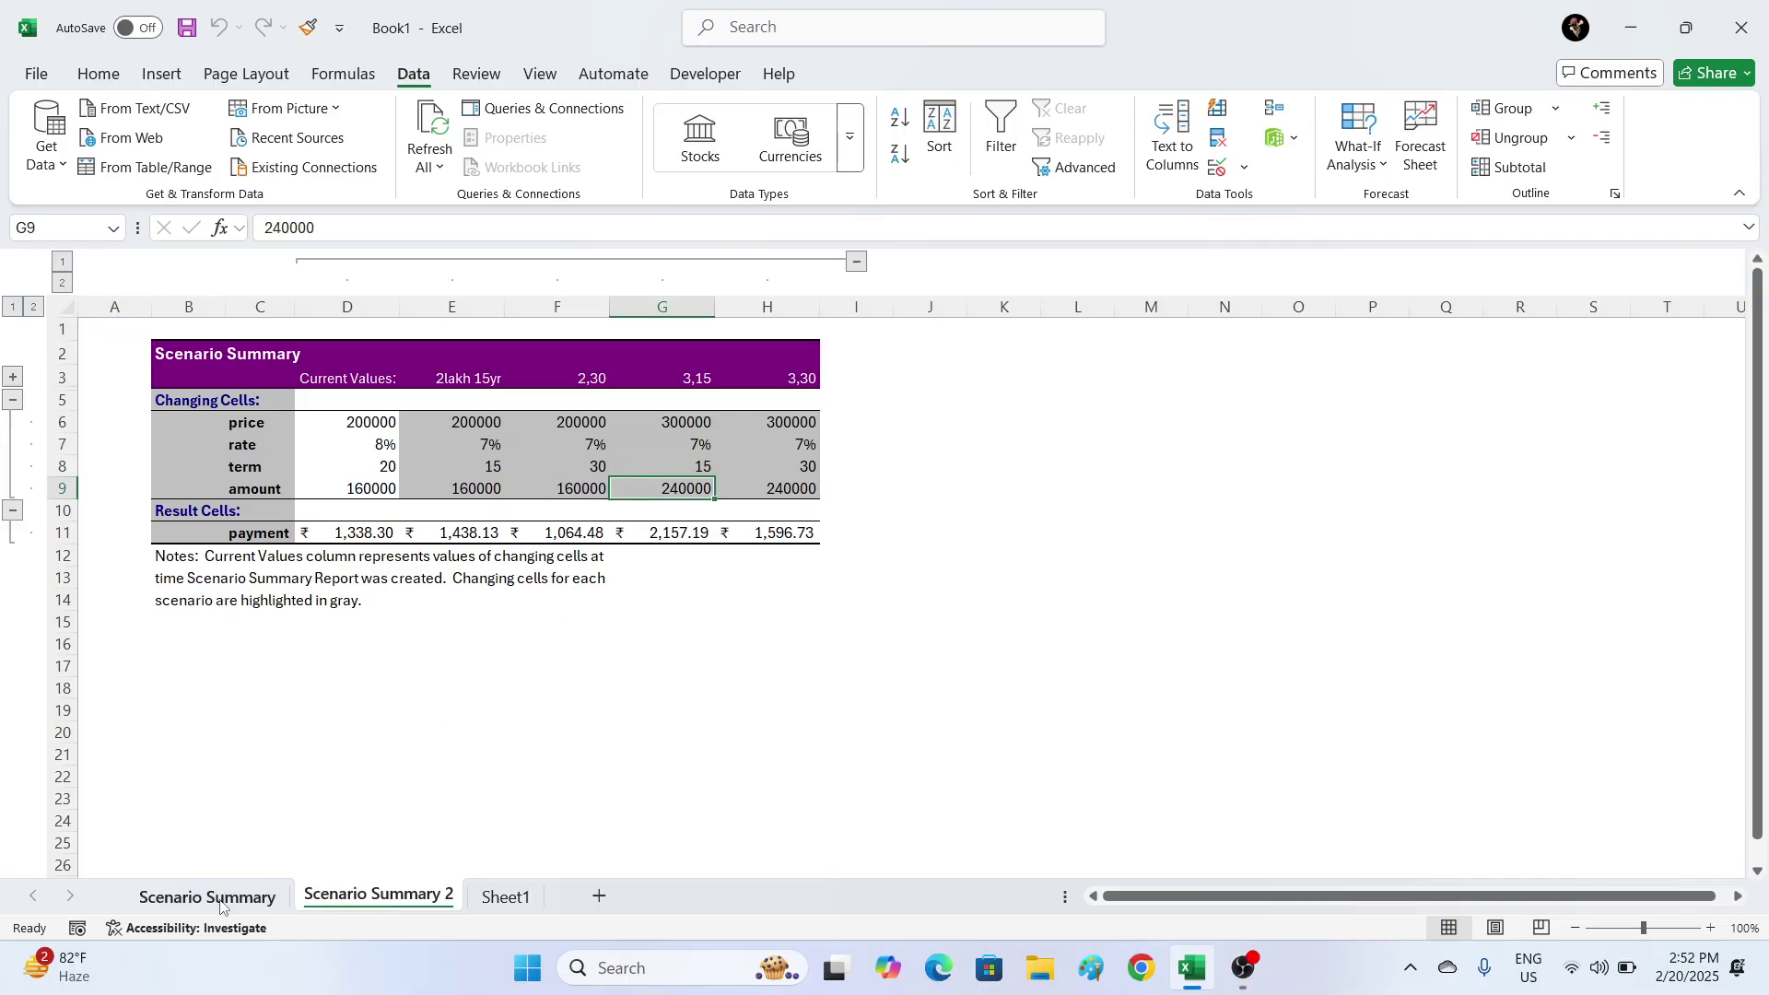
- Compare the 2,30 scenario's rate in the first scenario summary with the rate in the second summary
{"action": "left_click", "coordinate": [207, 897]}
{"action": "left_click", "coordinate": [580, 452]}
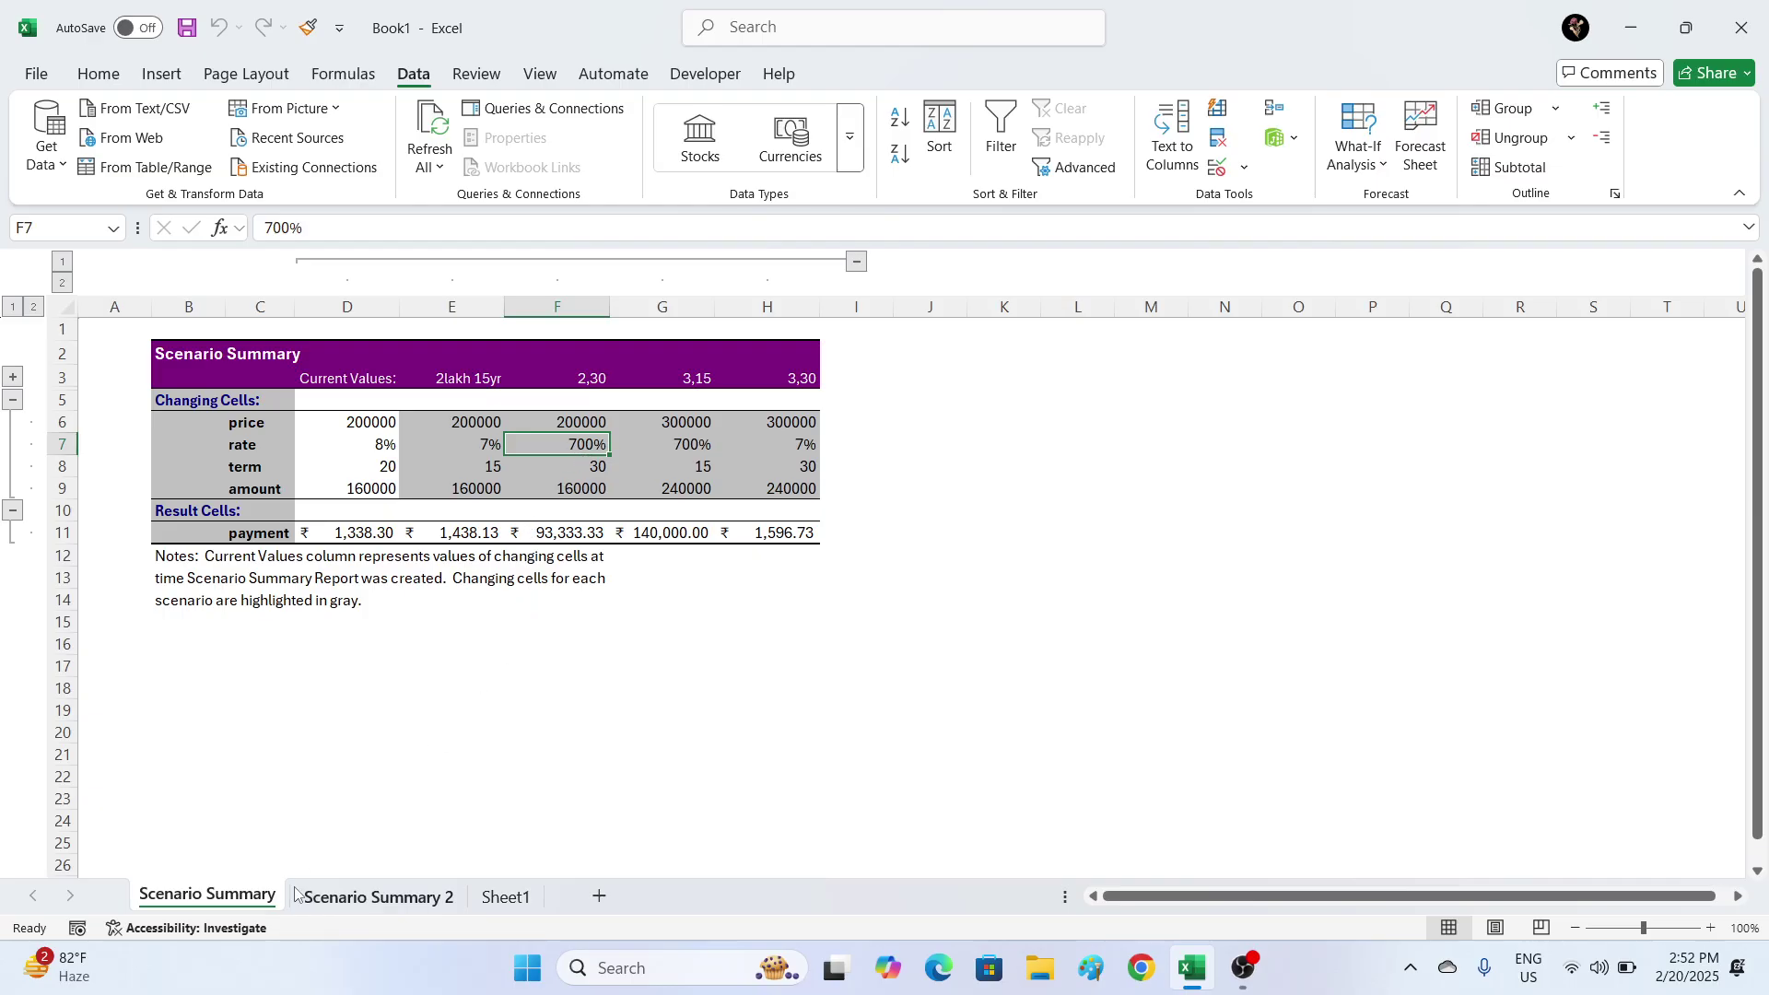
{"action": "left_click", "coordinate": [375, 899]}
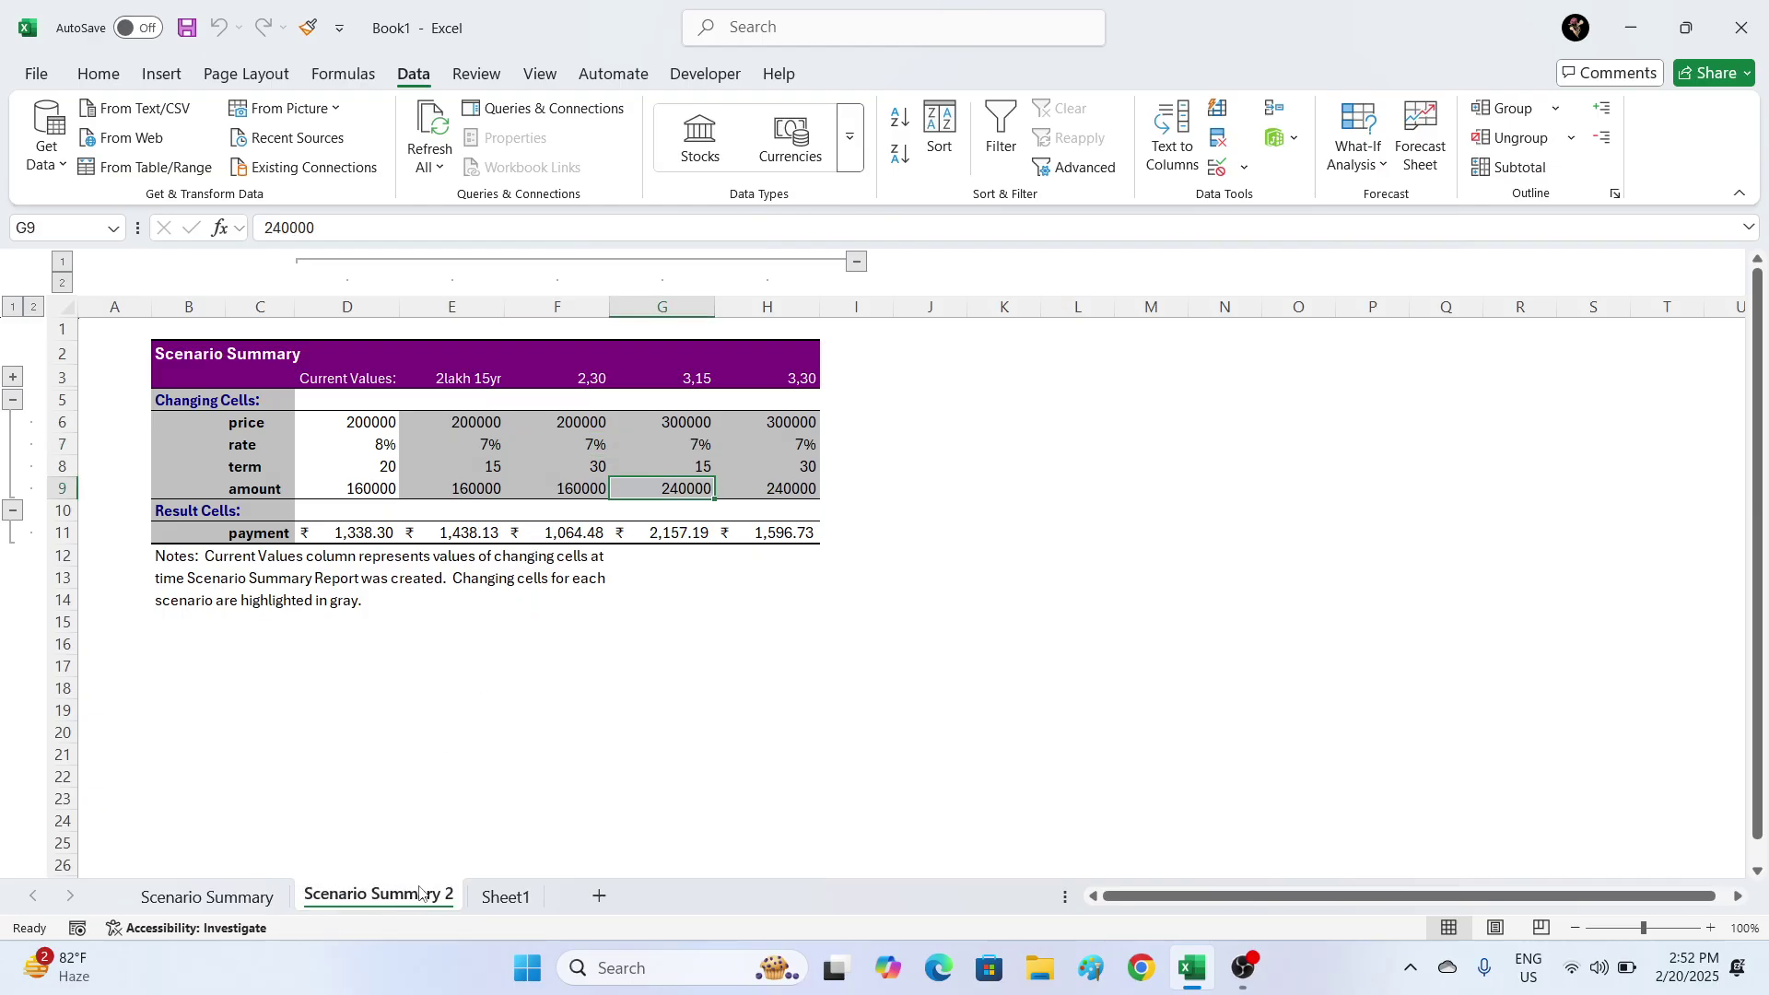
{"action": "left_click", "coordinate": [598, 446]}
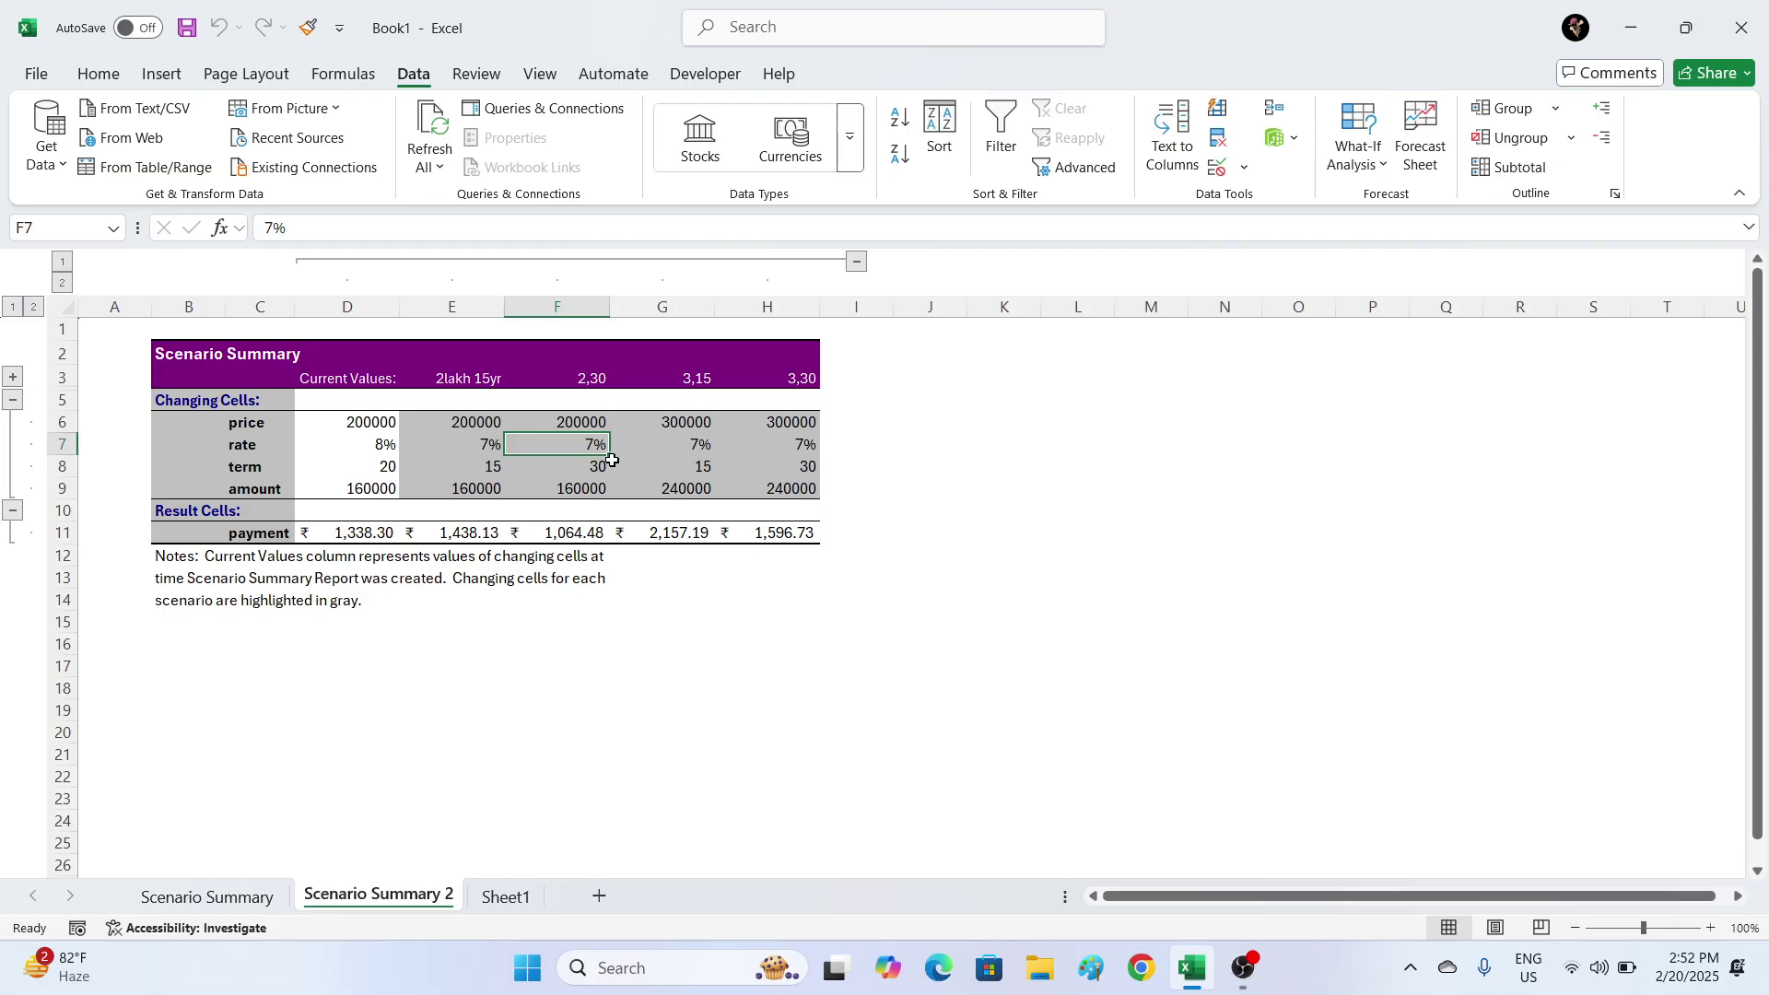
- Compare the resulting payments of the 2lakh 15yr, 2,30, 3,15 and 3,30 scenarios in the second summary
{"action": "left_click", "coordinate": [553, 536]}
{"action": "left_click", "coordinate": [693, 534]}
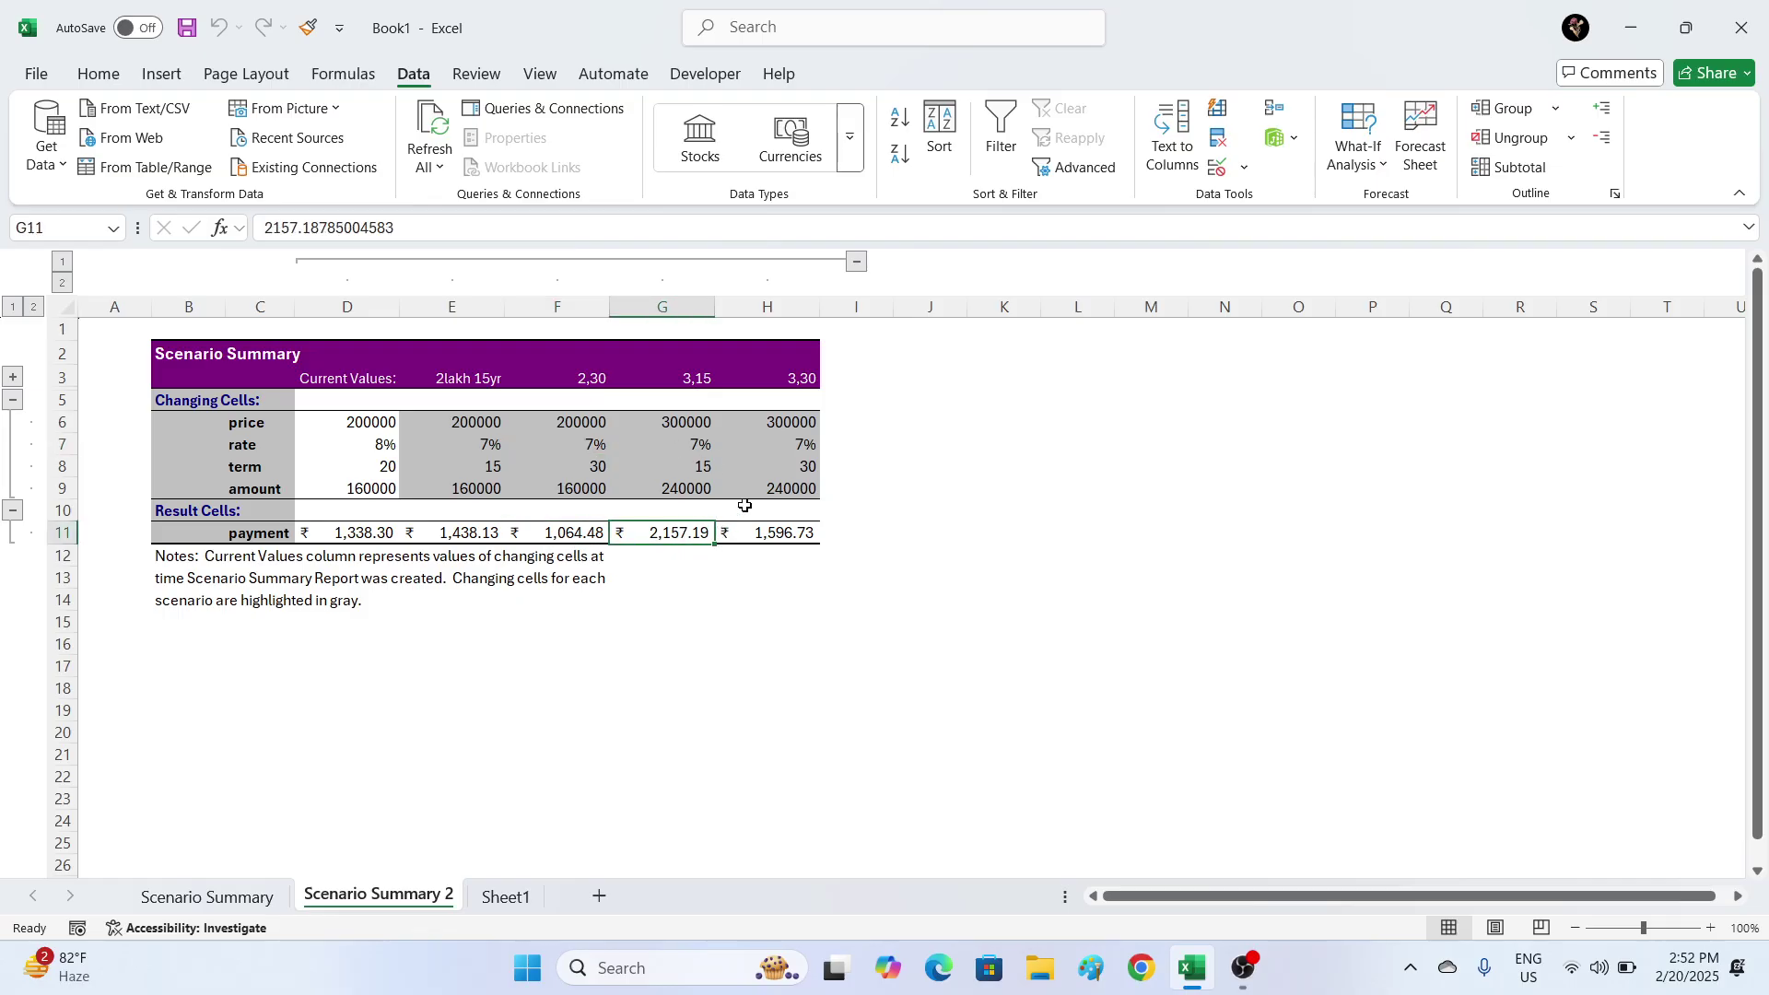
{"action": "left_click", "coordinate": [770, 533]}
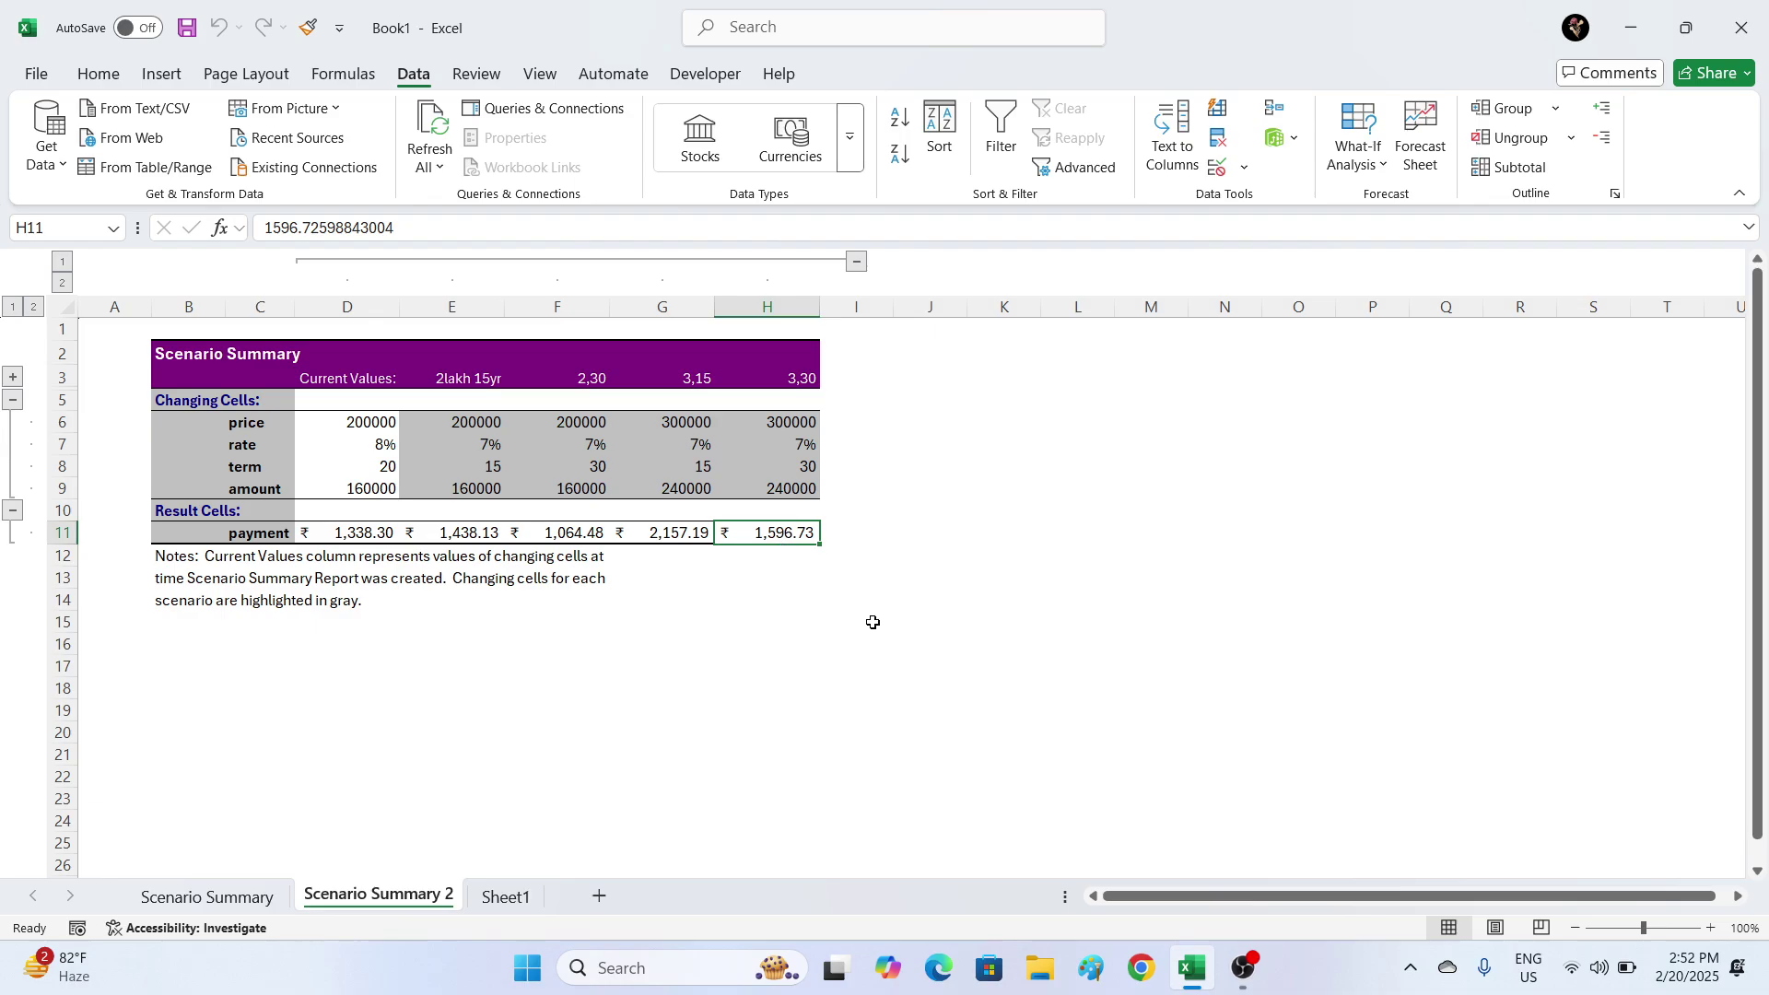
{"action": "left_click", "coordinate": [442, 529]}
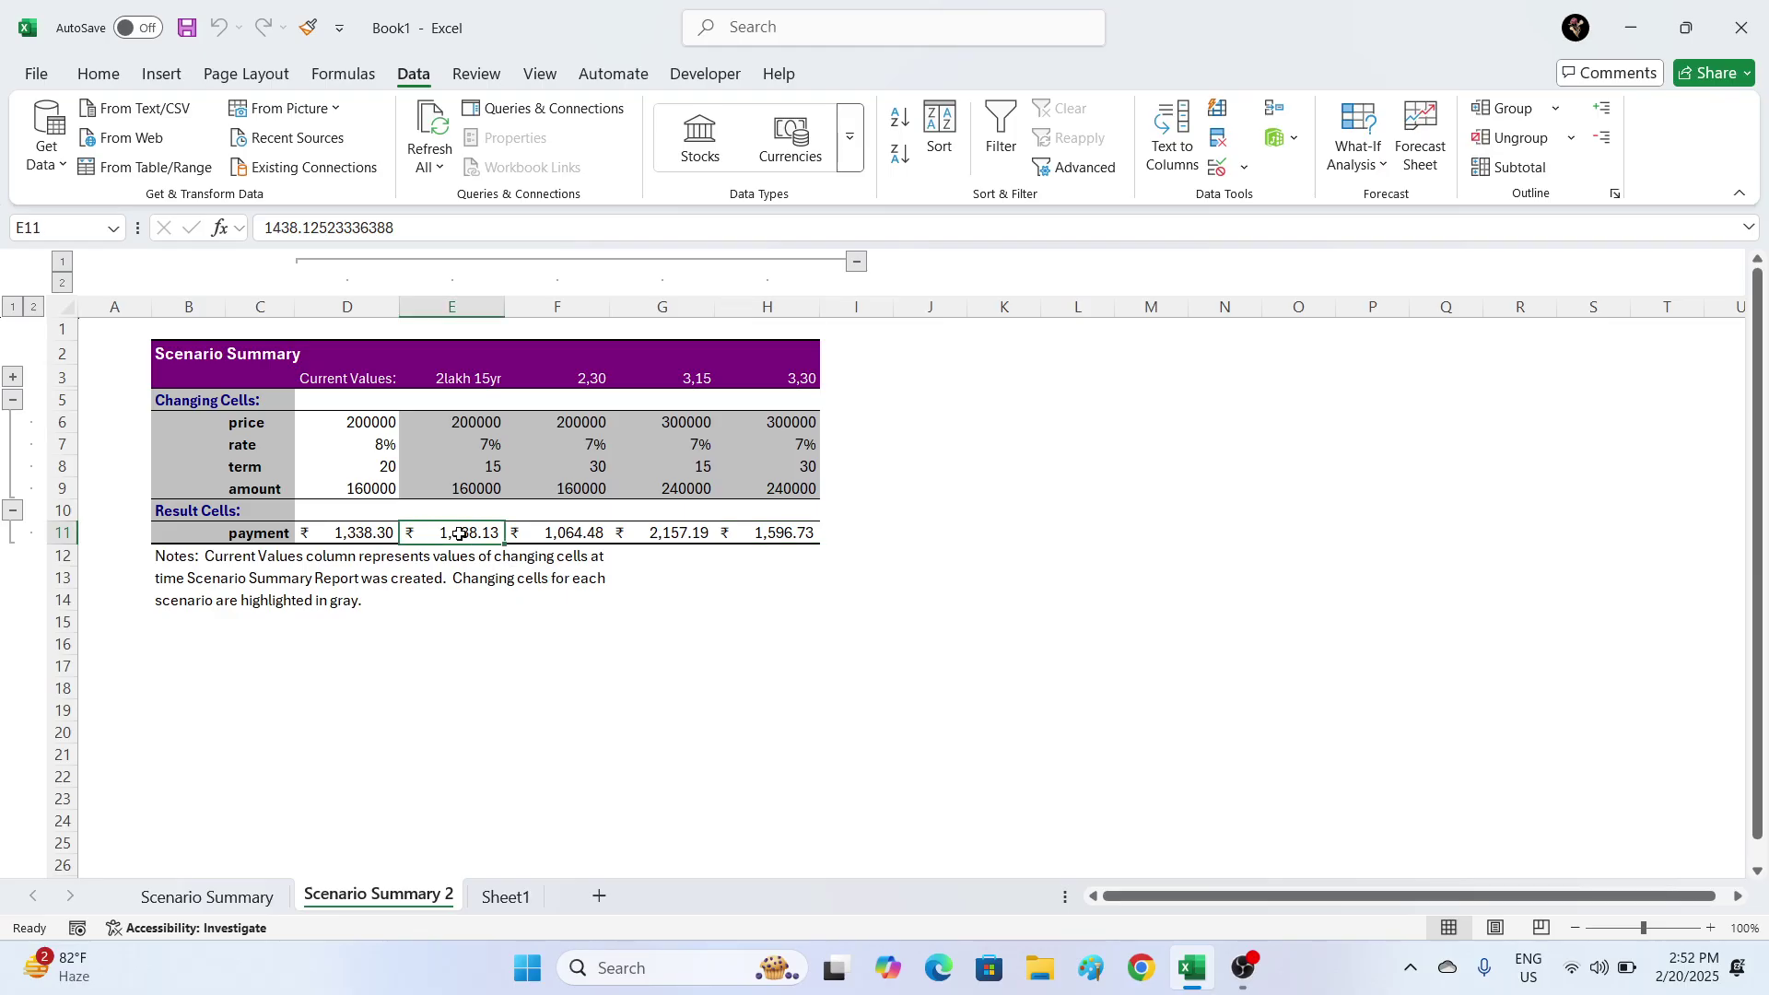
{"action": "left_click", "coordinate": [606, 552]}
{"action": "left_click", "coordinate": [693, 561]}
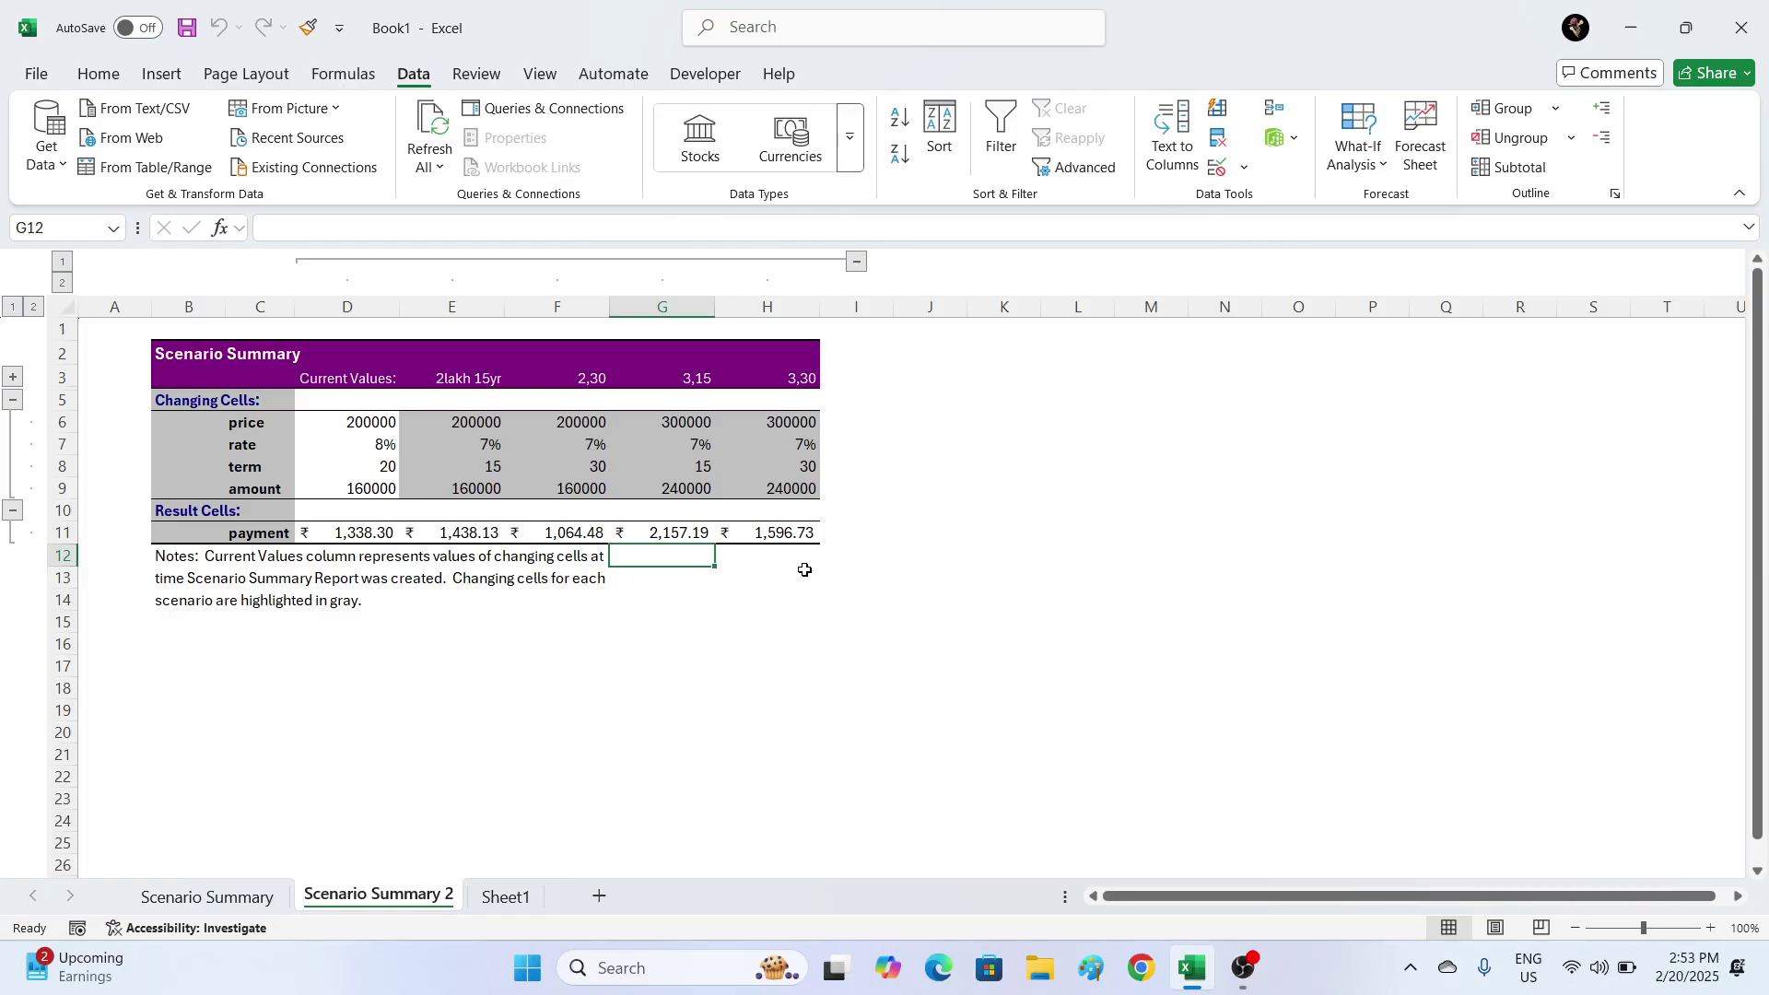
- Switch to Chrome, choose the first browser profile and open amazon.in
{"action": "left_click", "coordinate": [1142, 968]}
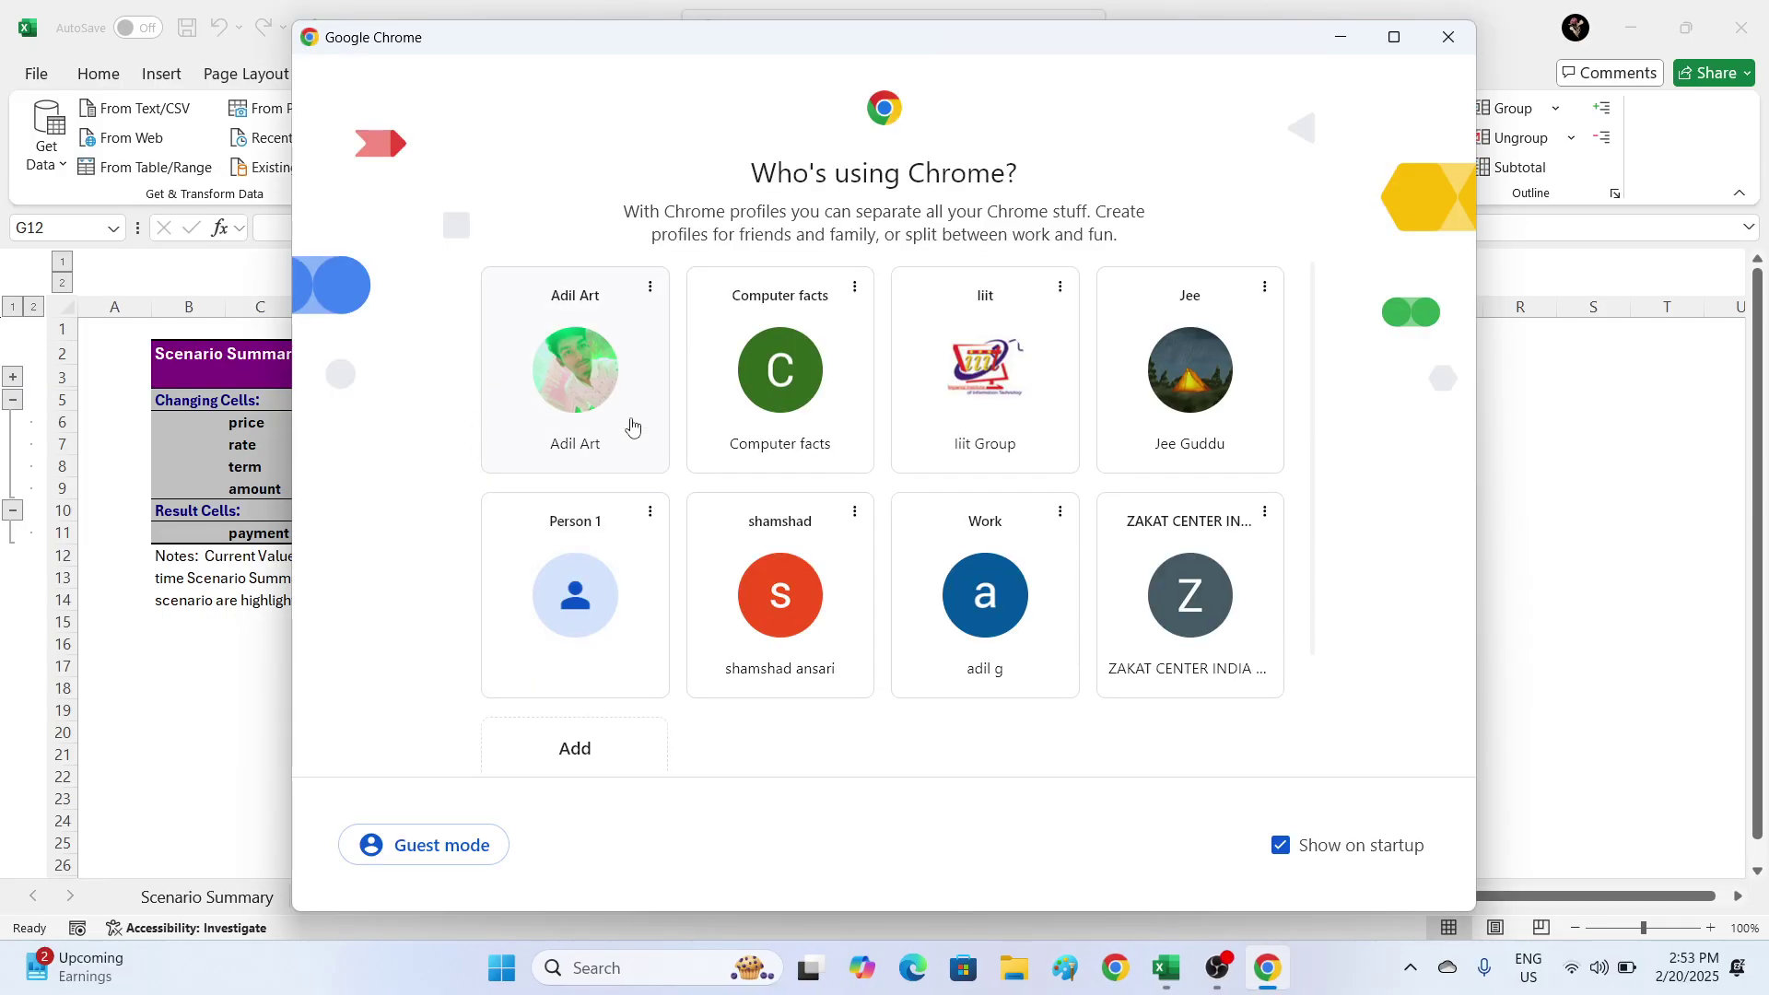
{"action": "left_click", "coordinate": [620, 422]}
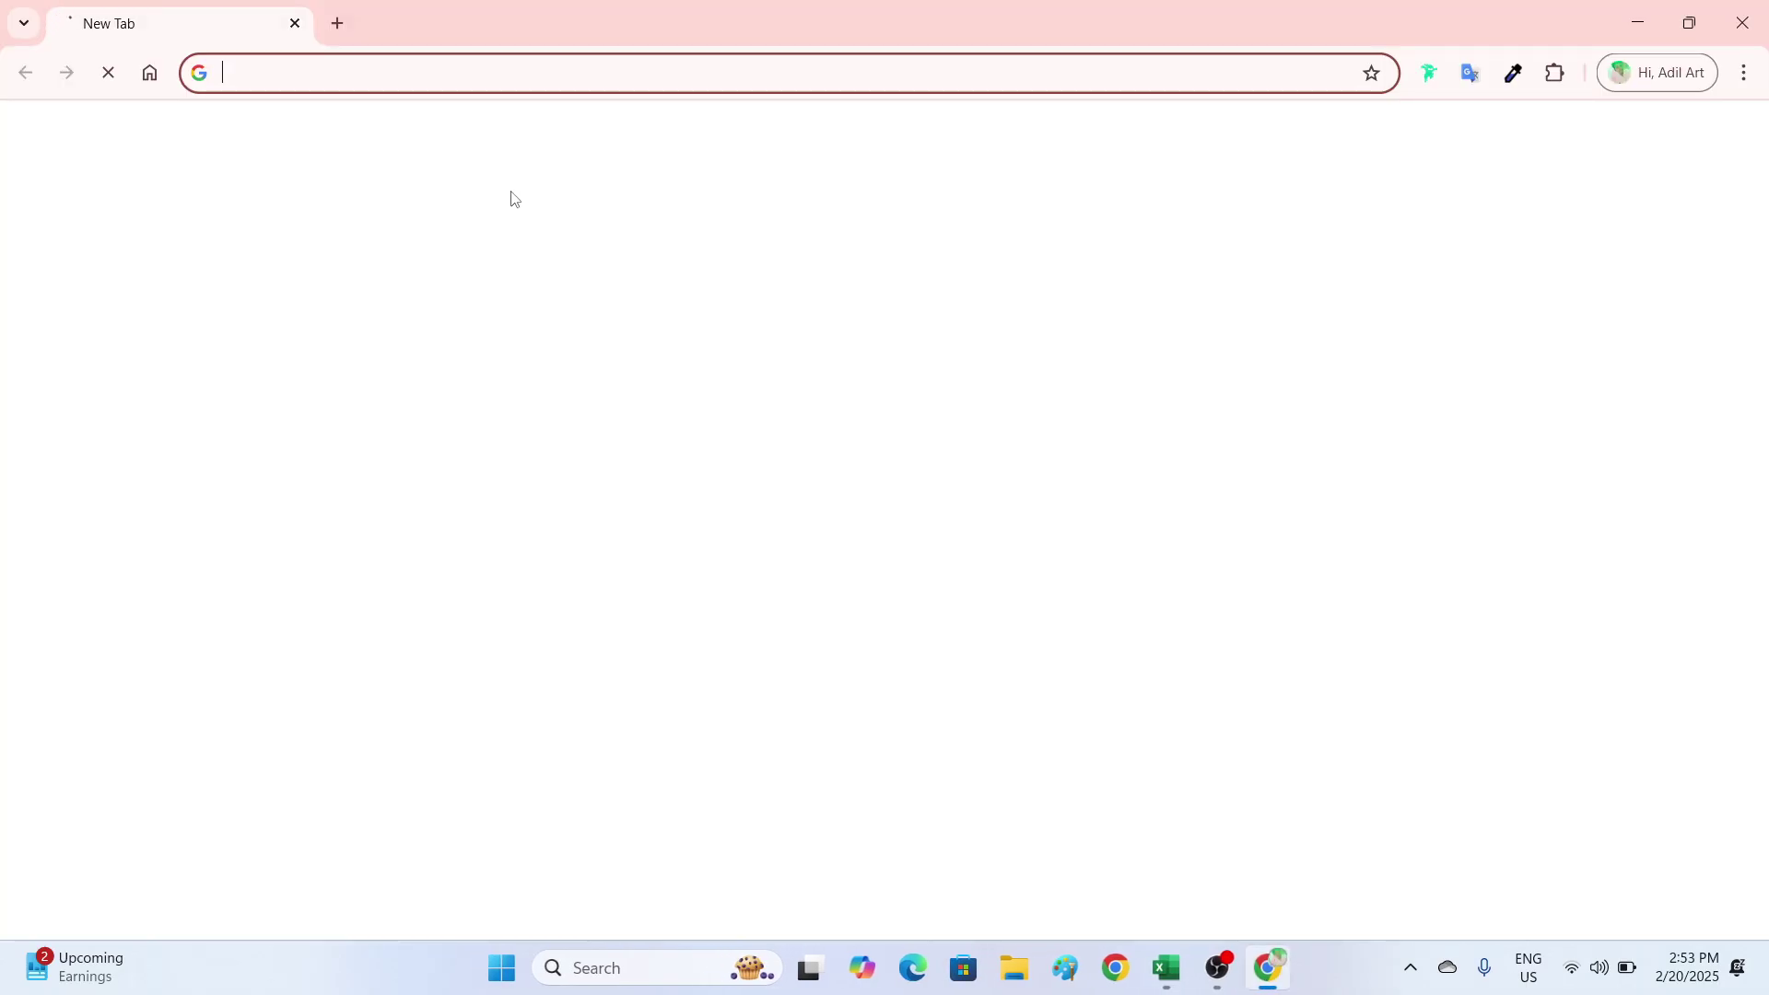
{"action": "type", "text": "ama"}
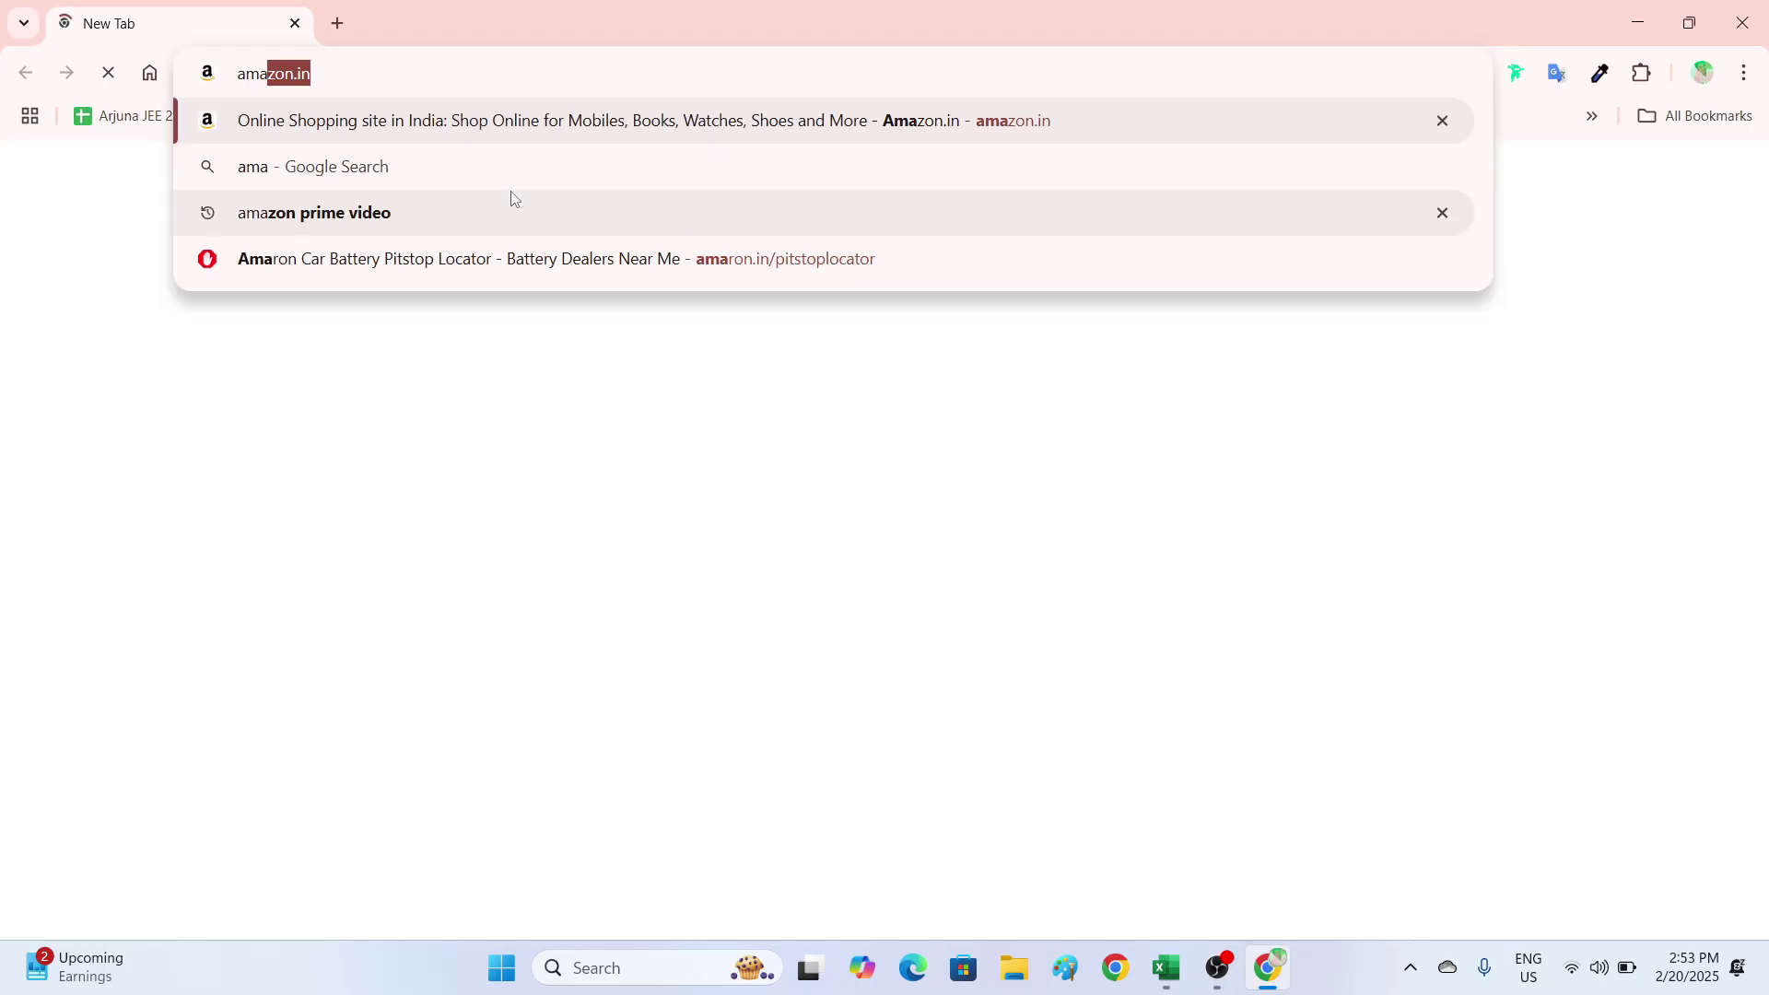
{"action": "key", "text": "Return"}
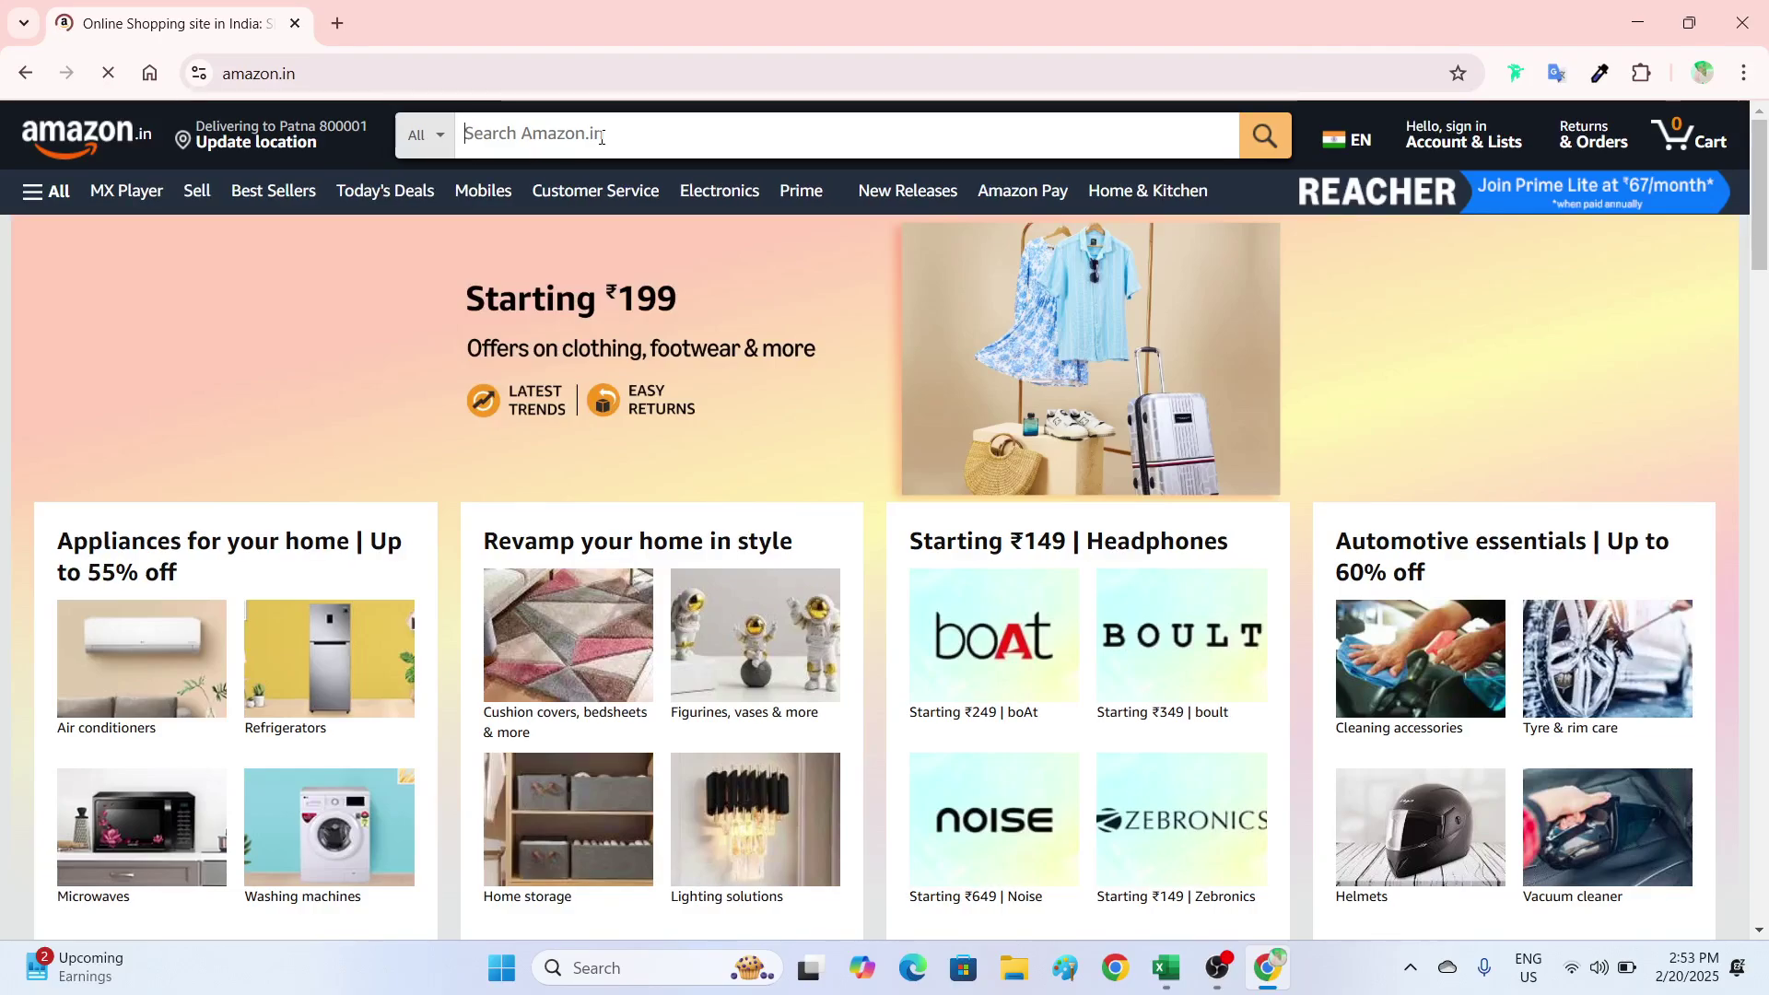
- Search Amazon.in for "i phone"
{"action": "left_click", "coordinate": [602, 136]}
{"action": "type", "text": "i ph"}
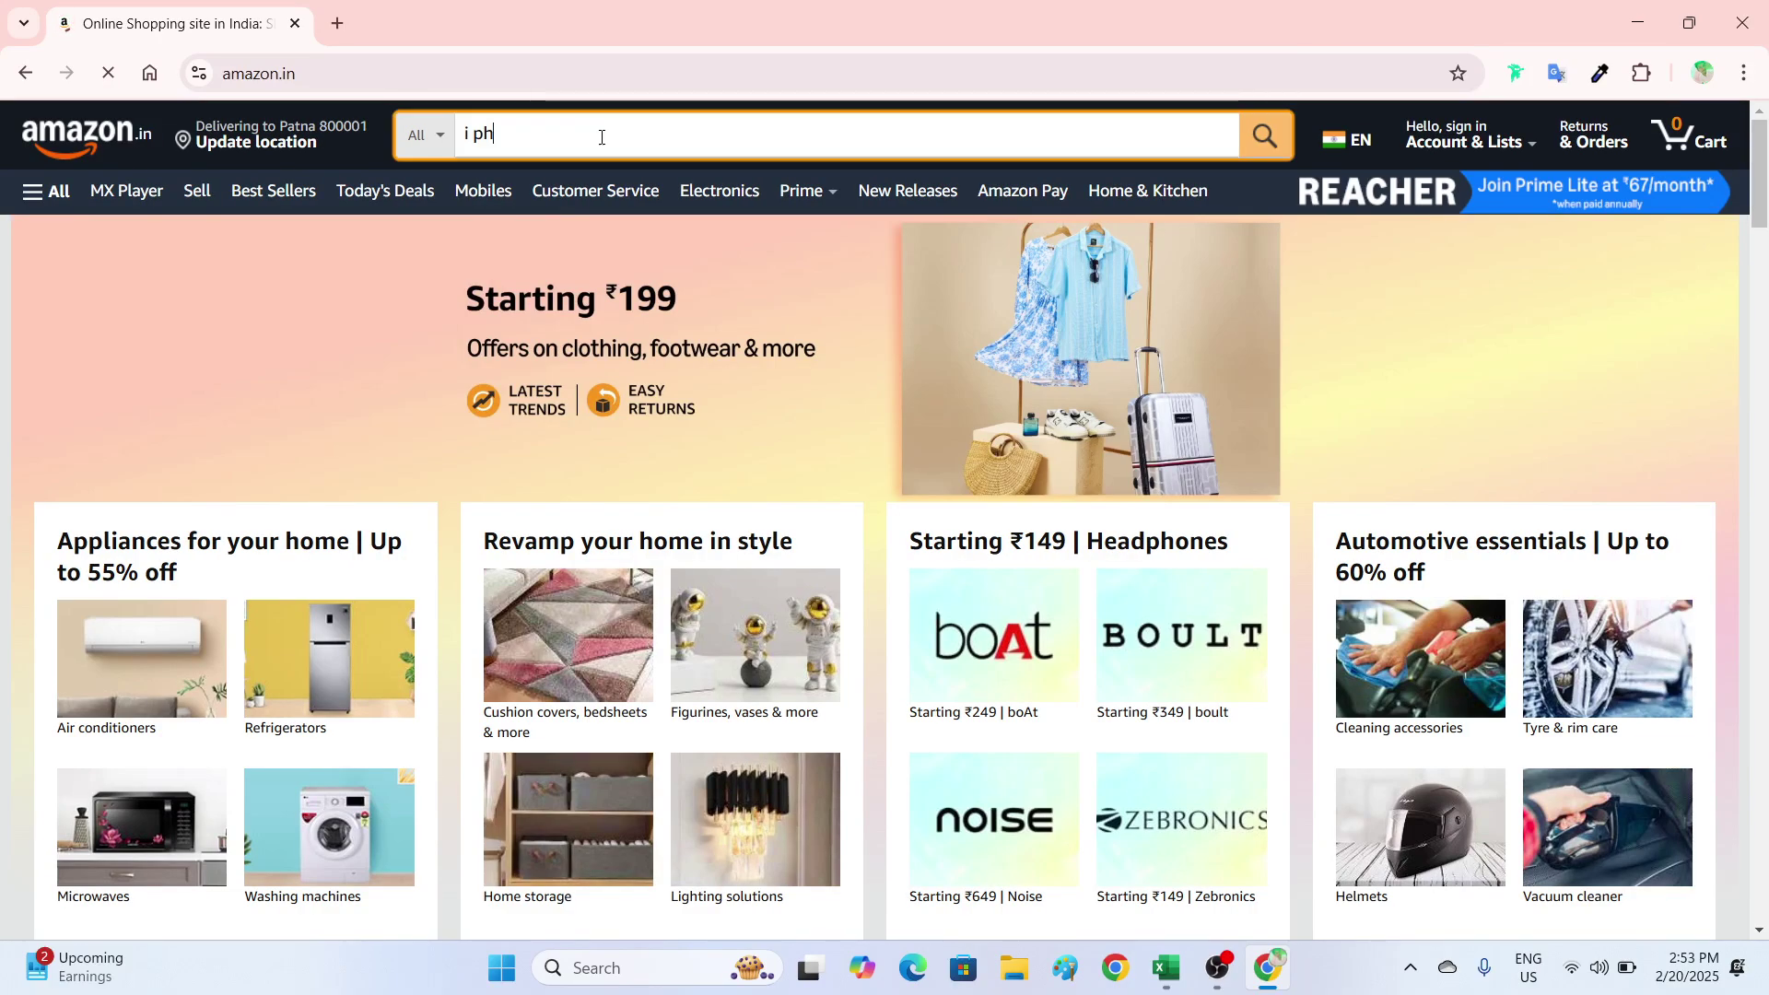
{"action": "type", "text": "one"}
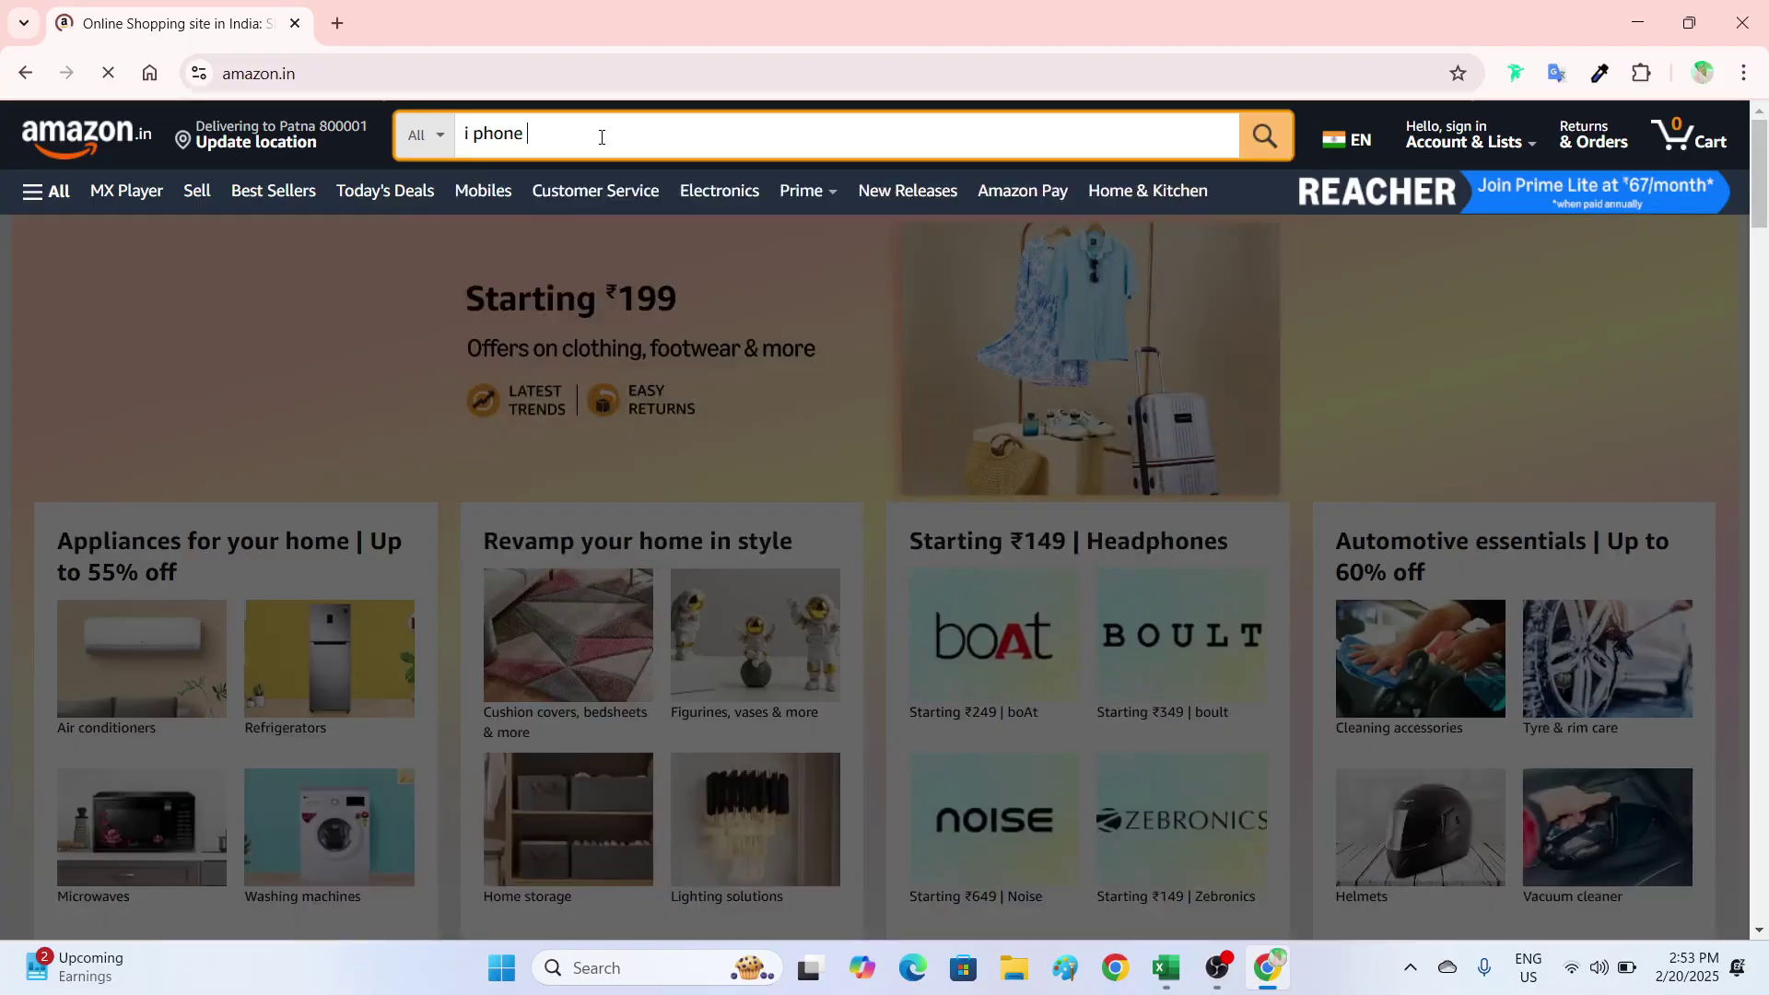
{"action": "key", "text": "Return"}
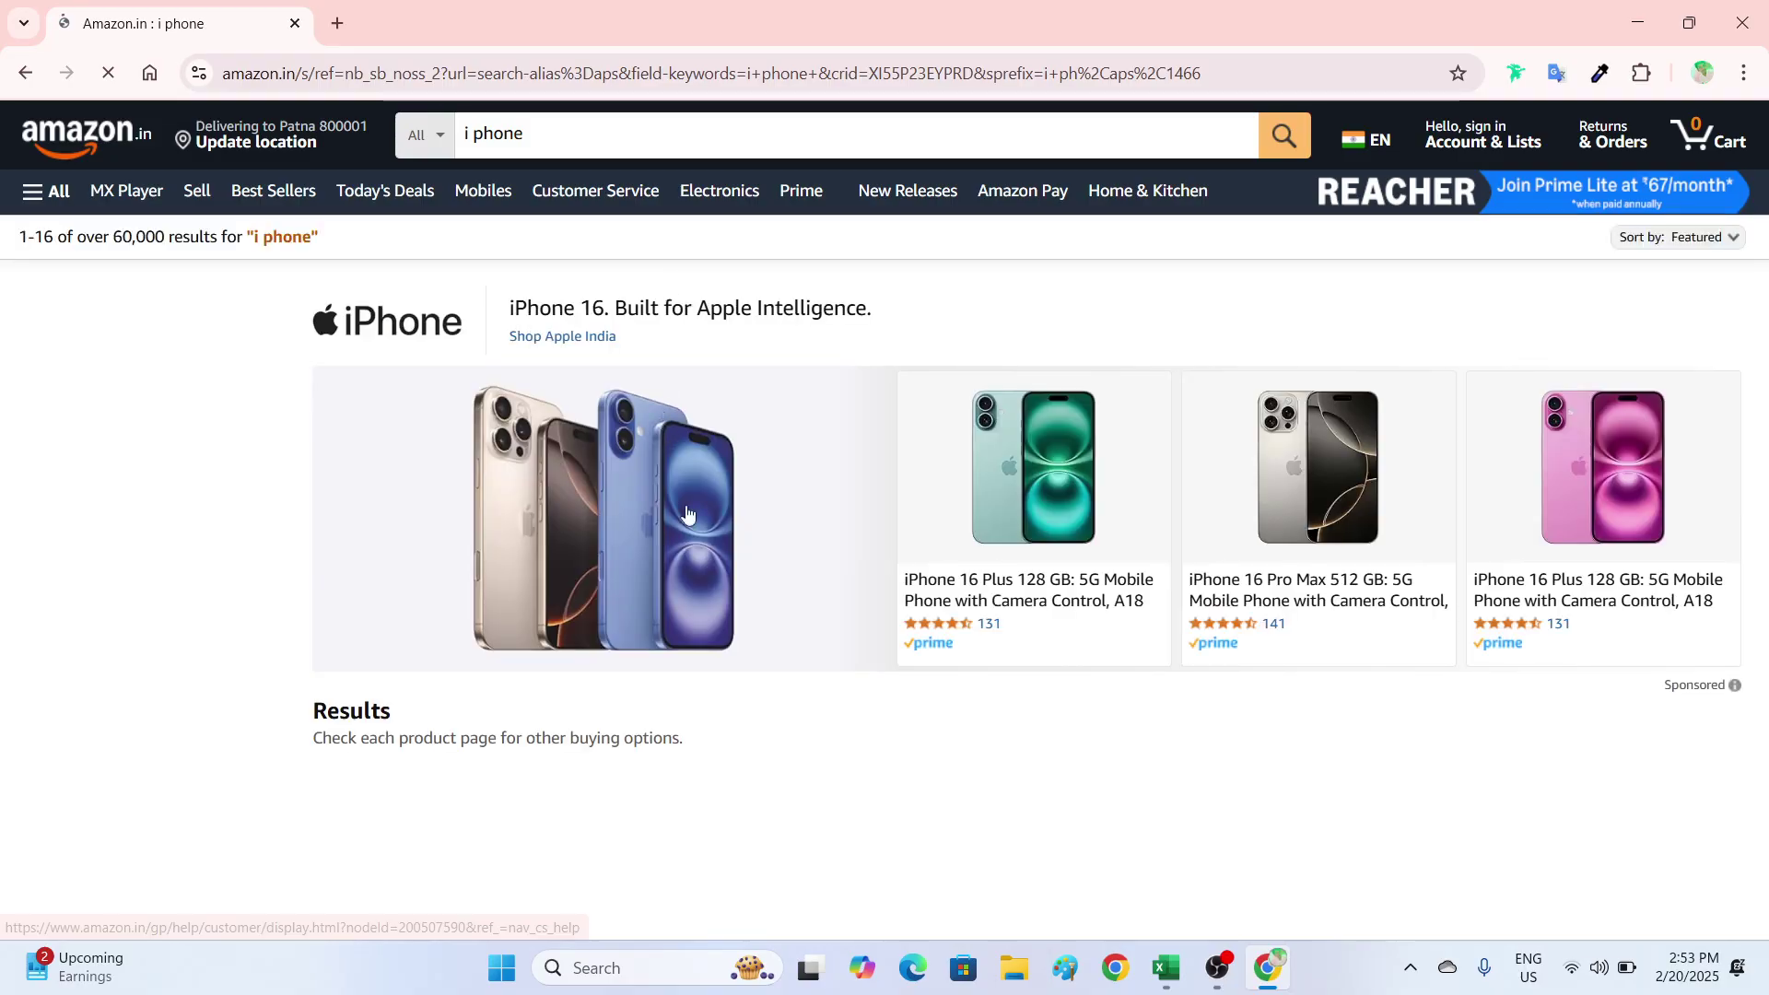
- Open the Apple iPhone 15 (128 GB) Blue listing and examine its starting EMI amount and No Cost EMI details
{"action": "scroll", "coordinate": [889, 594], "scroll_direction": "down", "scroll_amount": 5}
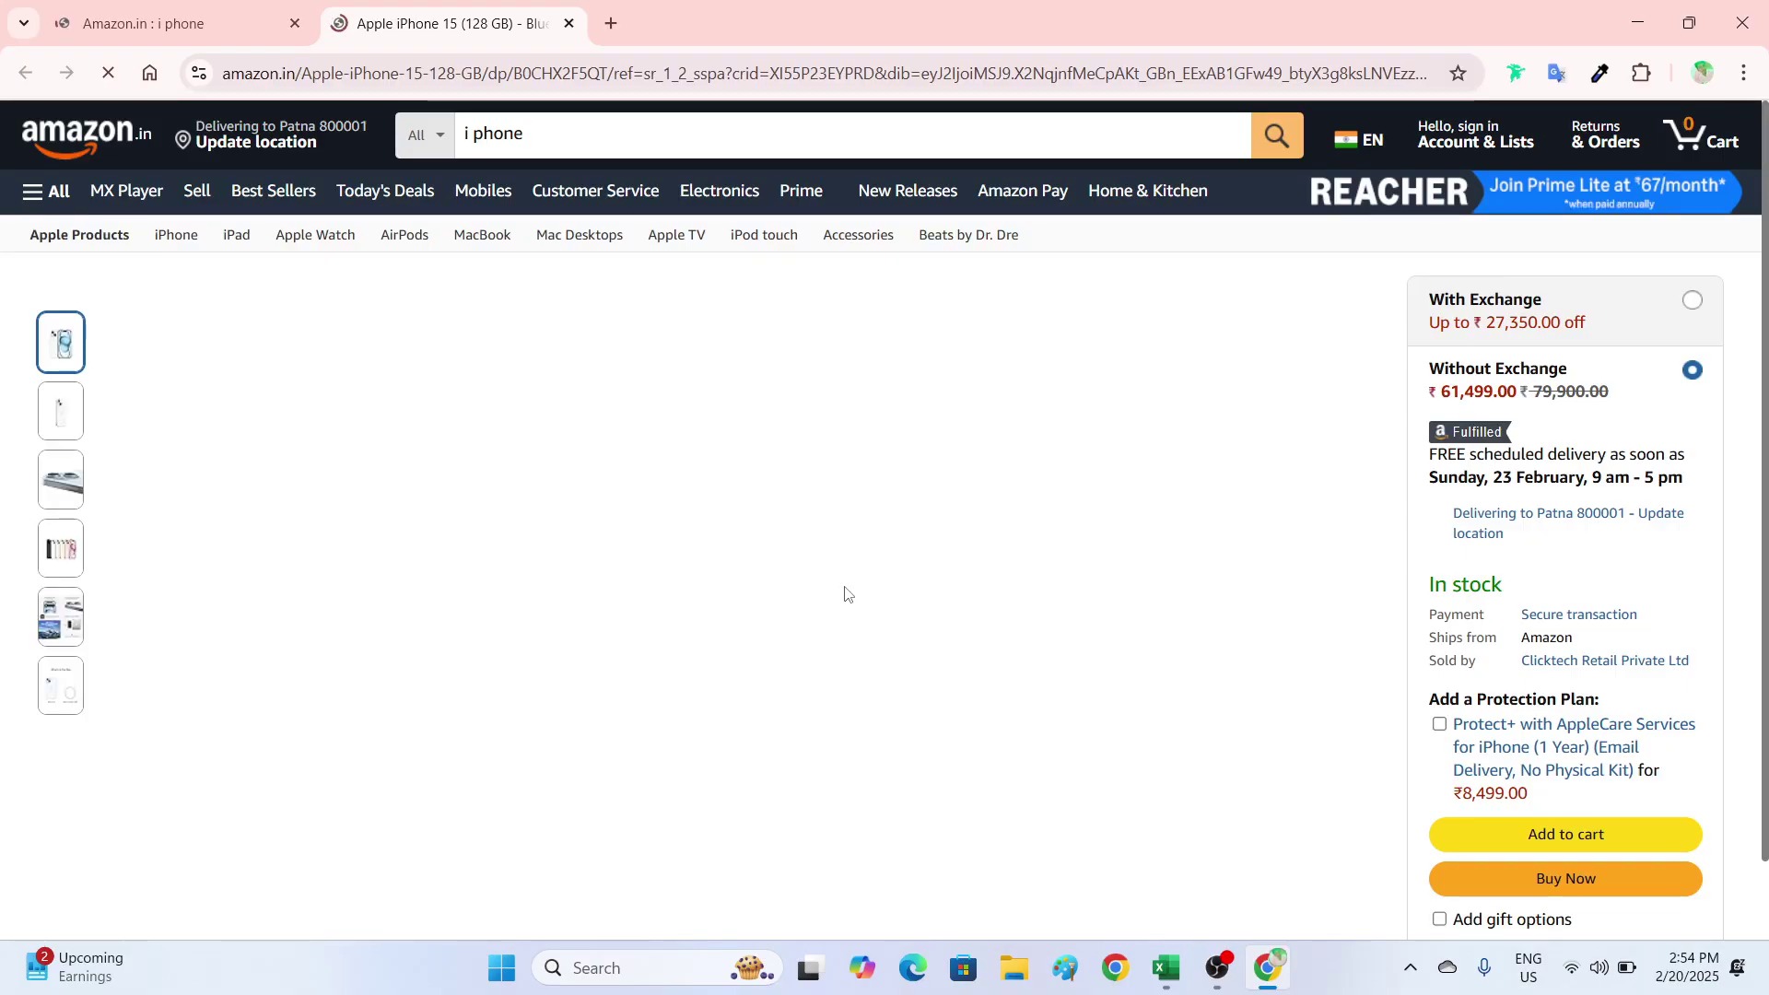
{"action": "scroll", "coordinate": [966, 522], "scroll_direction": "down", "scroll_amount": 2}
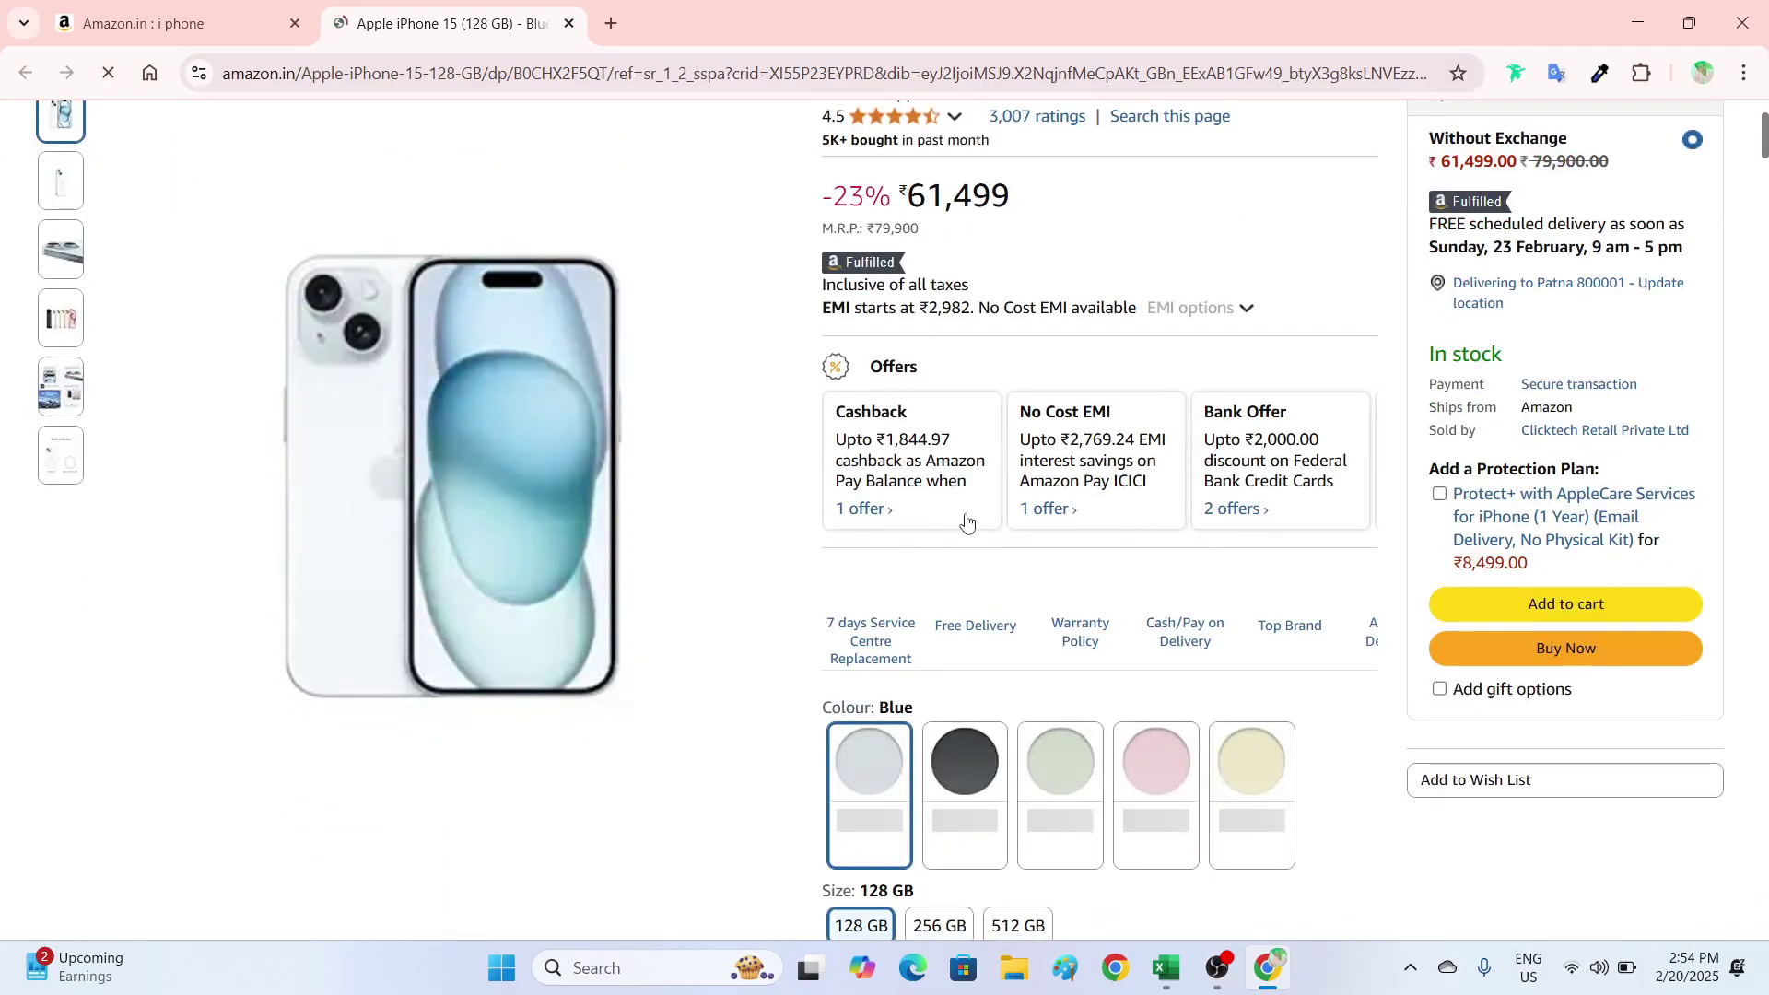
{"action": "scroll", "coordinate": [966, 523], "scroll_direction": "down", "scroll_amount": 1}
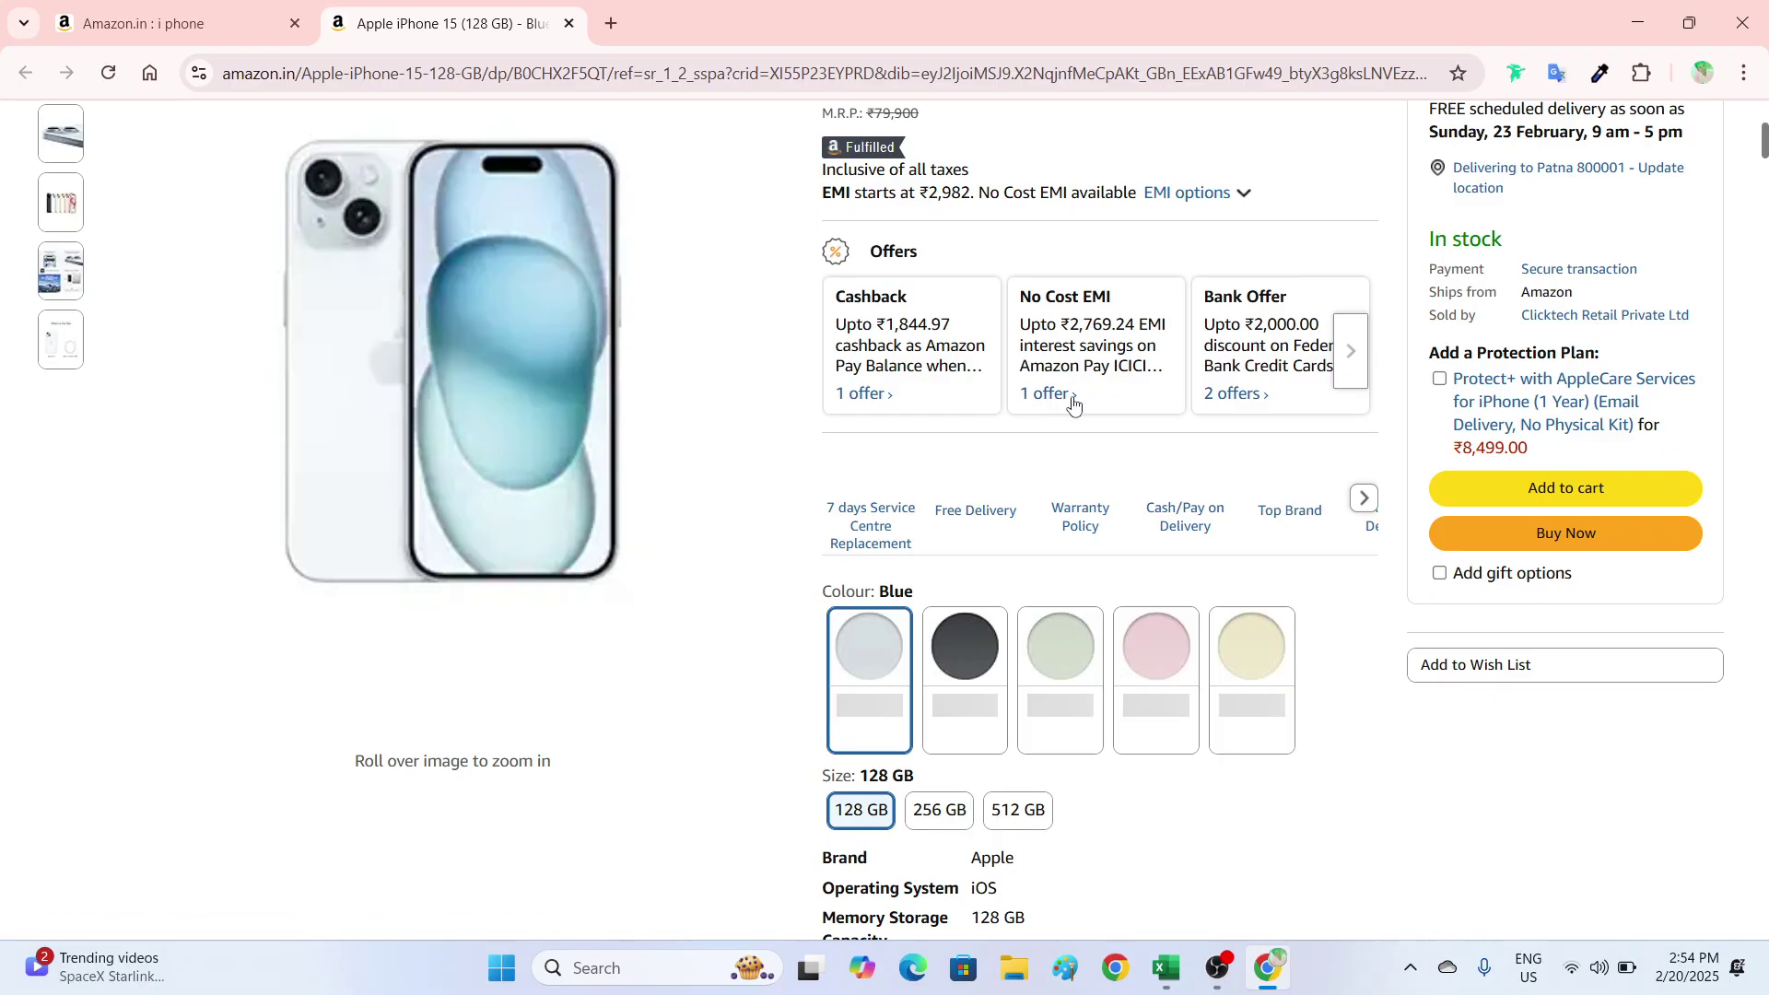
{"action": "scroll", "coordinate": [1069, 405], "scroll_direction": "up", "scroll_amount": 1}
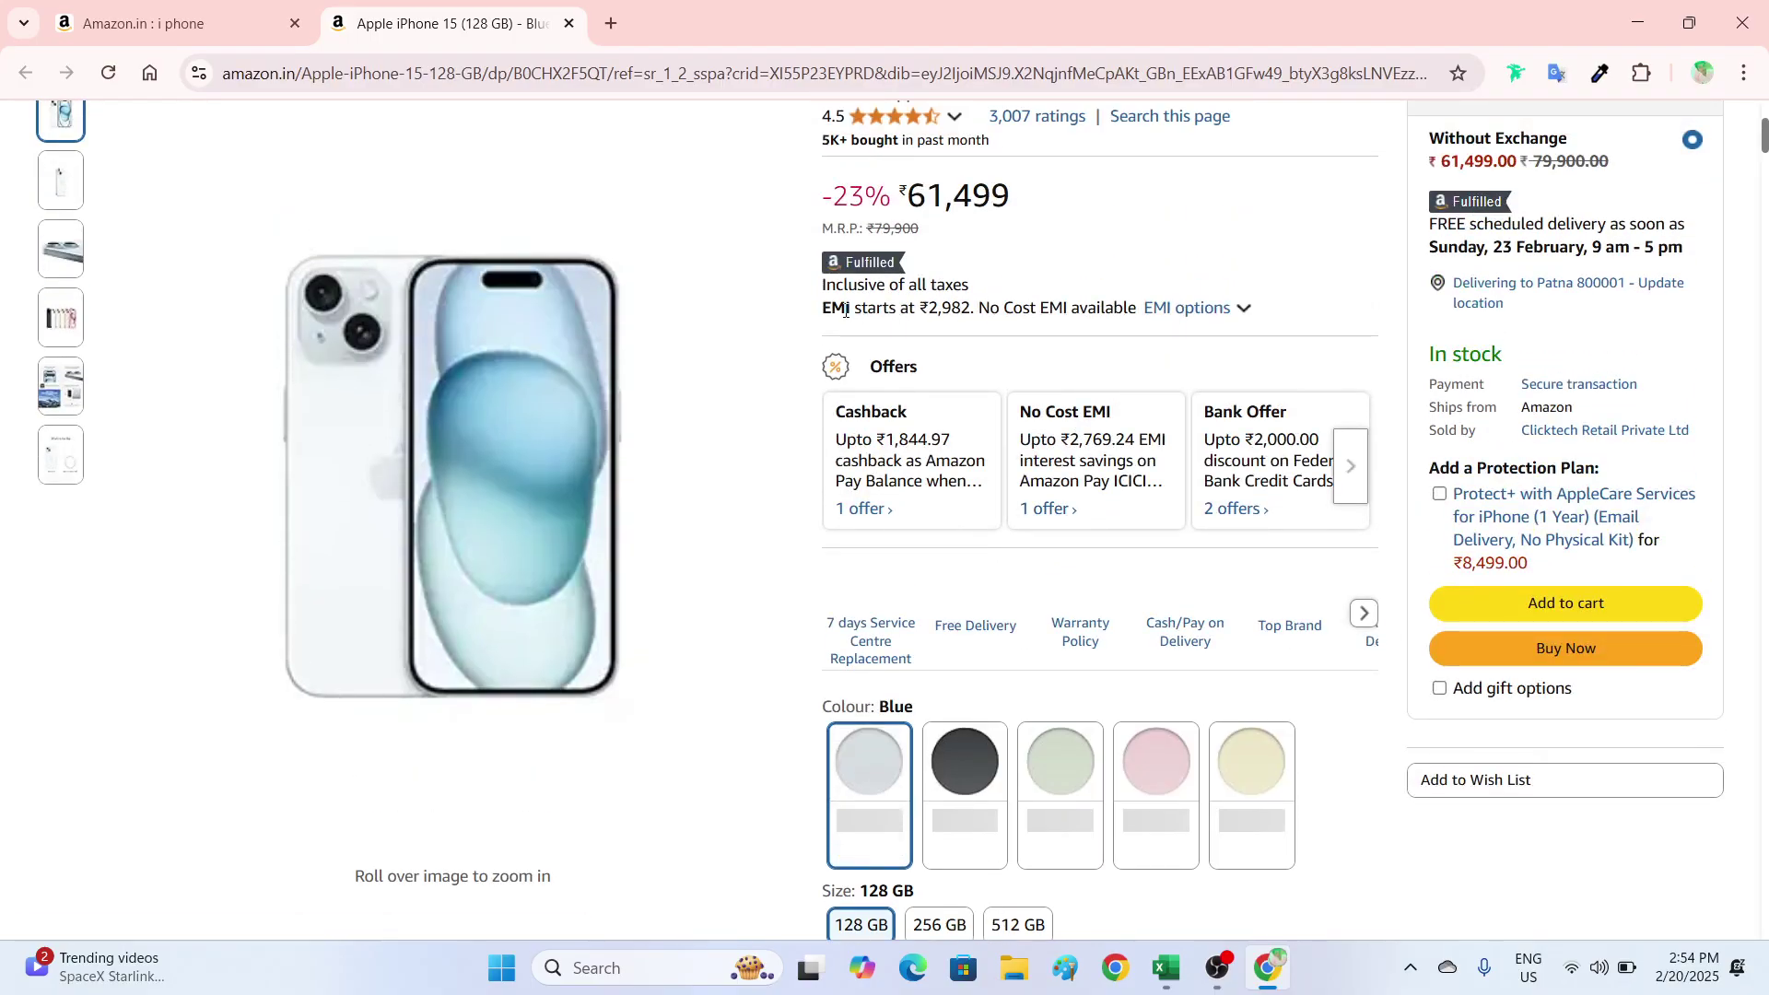
{"action": "left_click_drag", "start_coordinate": [845, 308], "coordinate": [971, 307]}
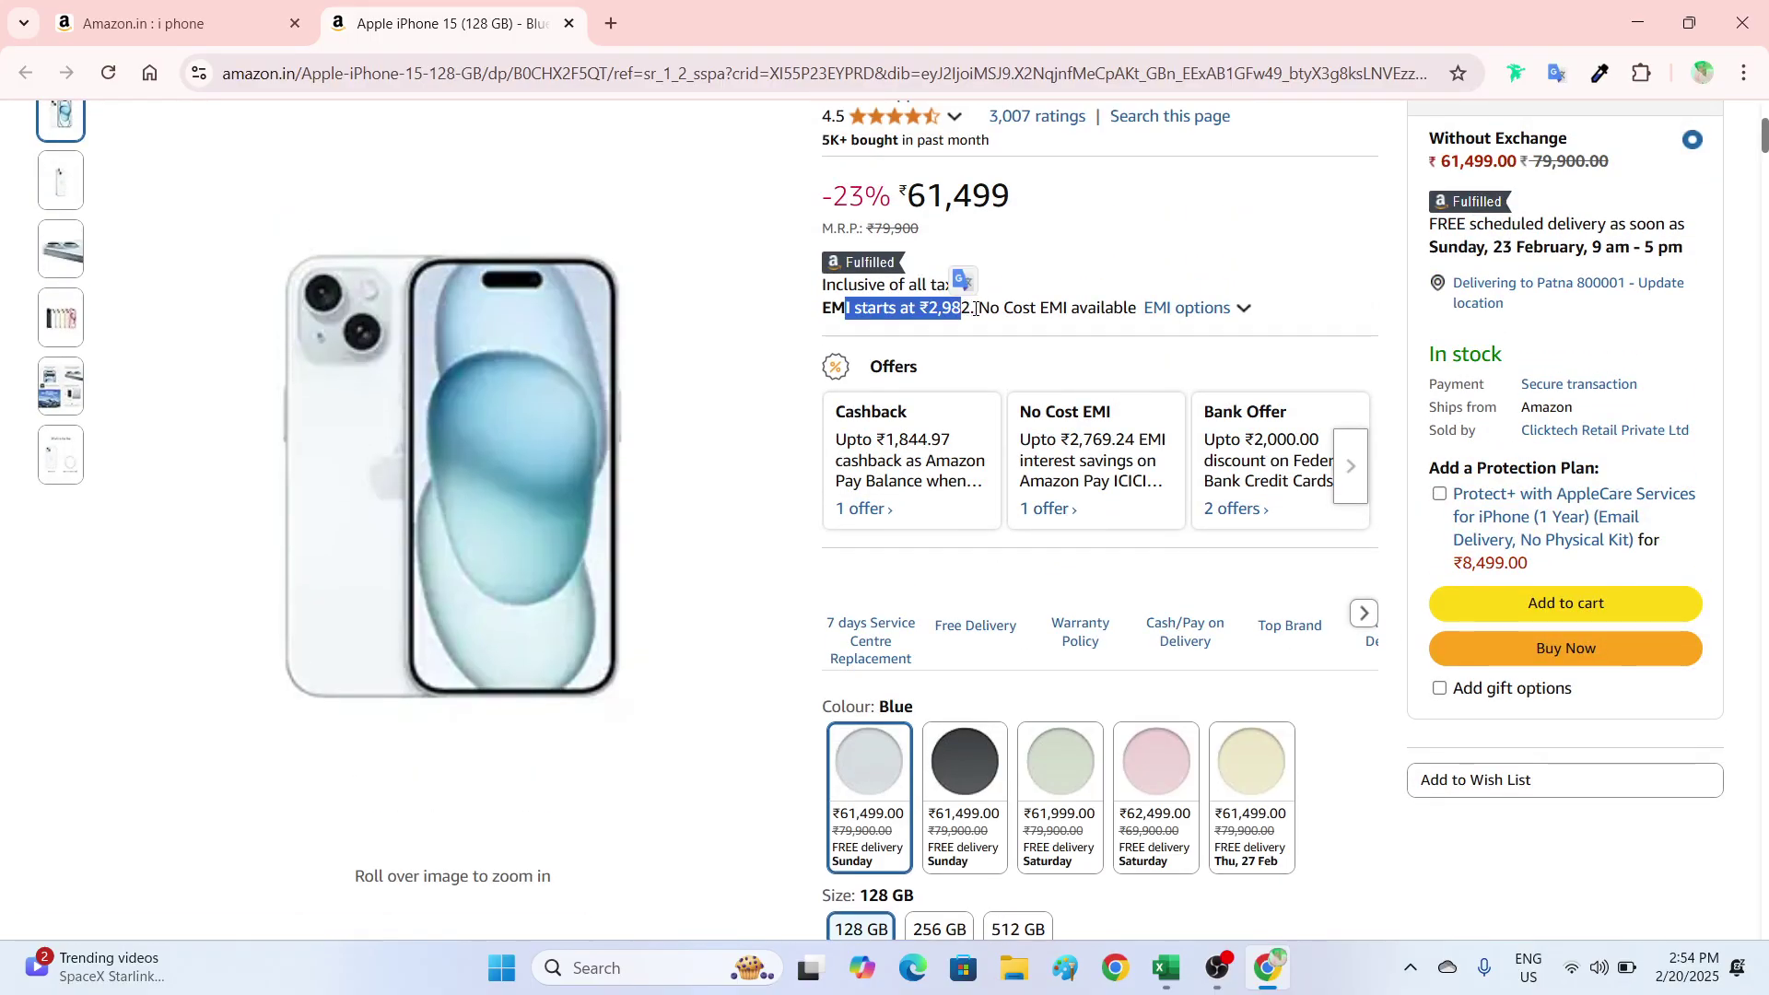
{"action": "left_click", "coordinate": [977, 310]}
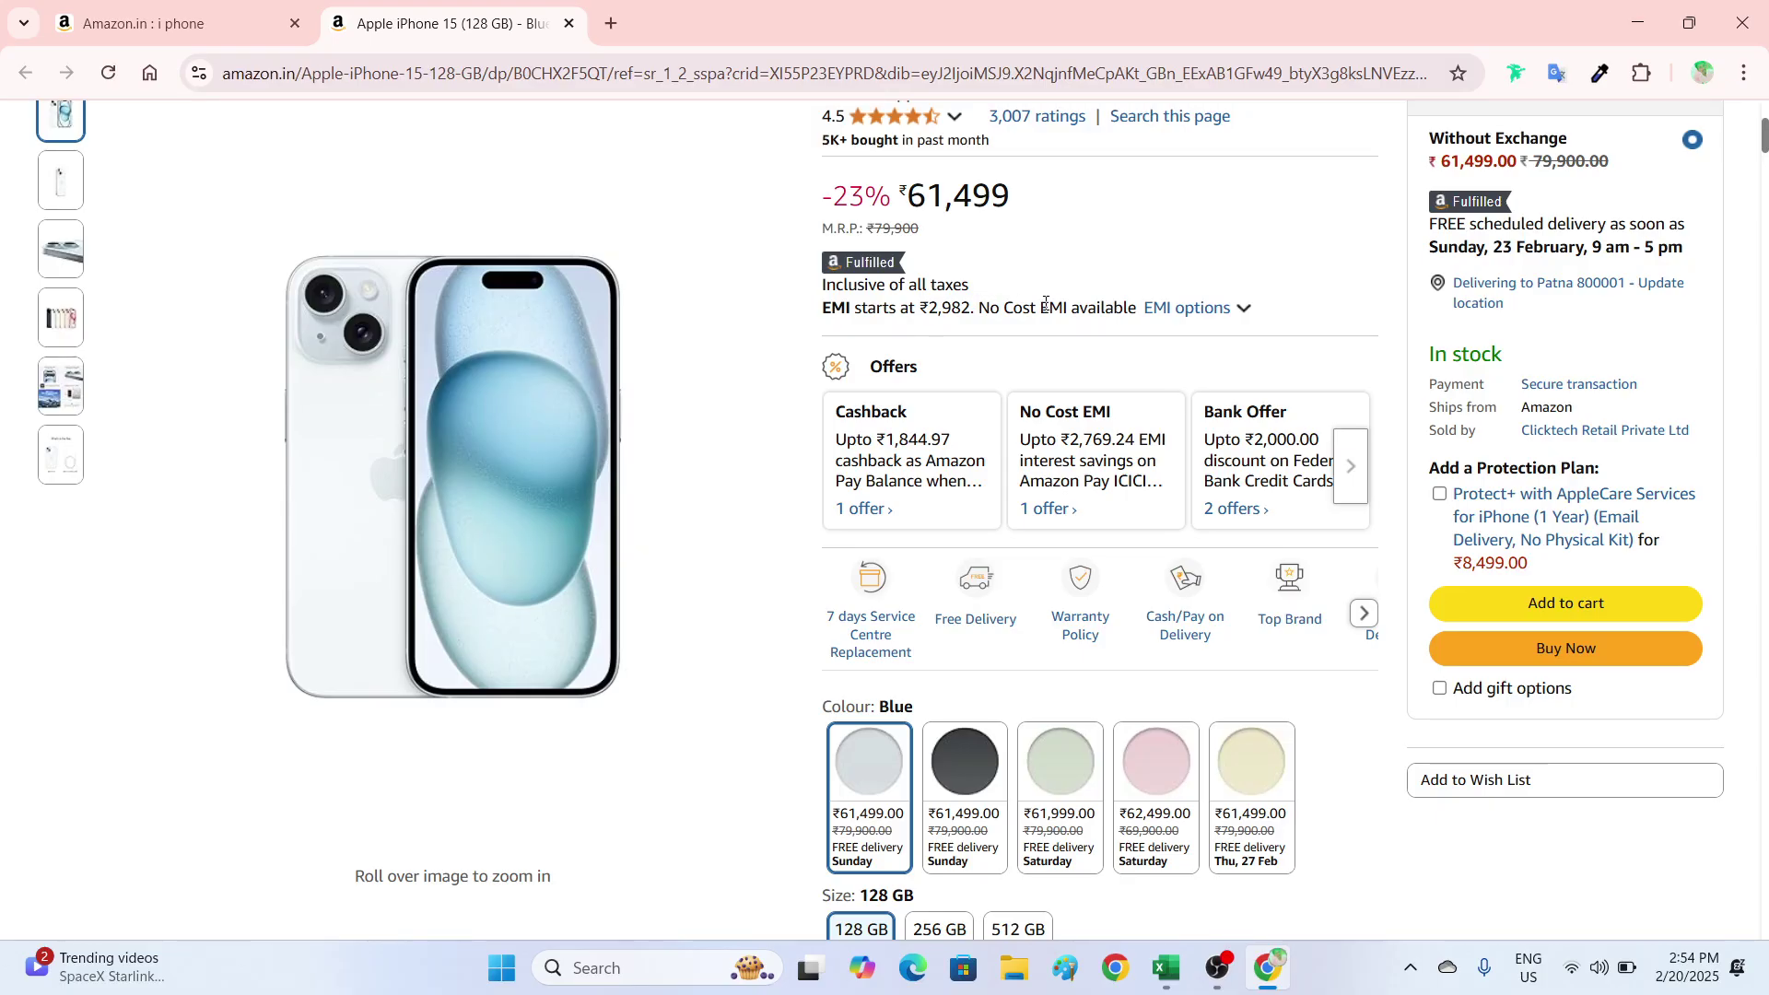
- Open the iPhone 15's EMI options and review the listed bank credit cards with their processing fees
{"action": "left_click_drag", "start_coordinate": [1003, 308], "coordinate": [1014, 308]}
{"action": "left_click", "coordinate": [1189, 308]}
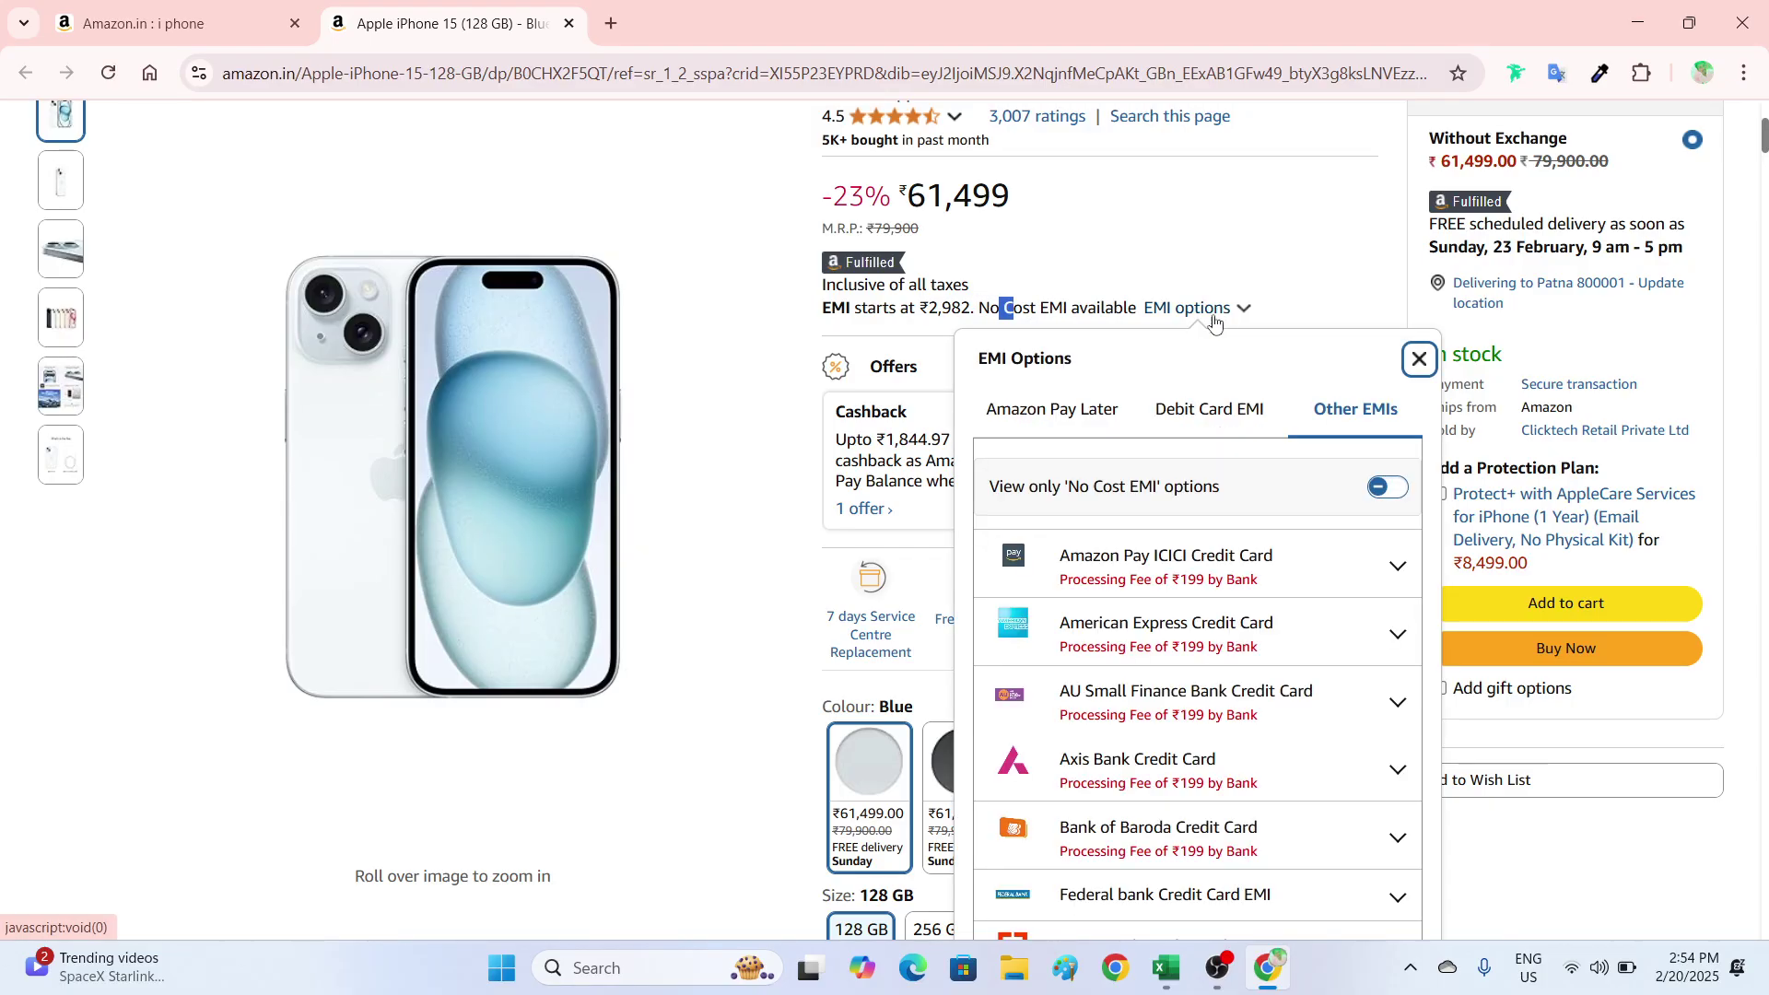
{"action": "scroll", "coordinate": [1057, 550], "scroll_direction": "down", "scroll_amount": 1}
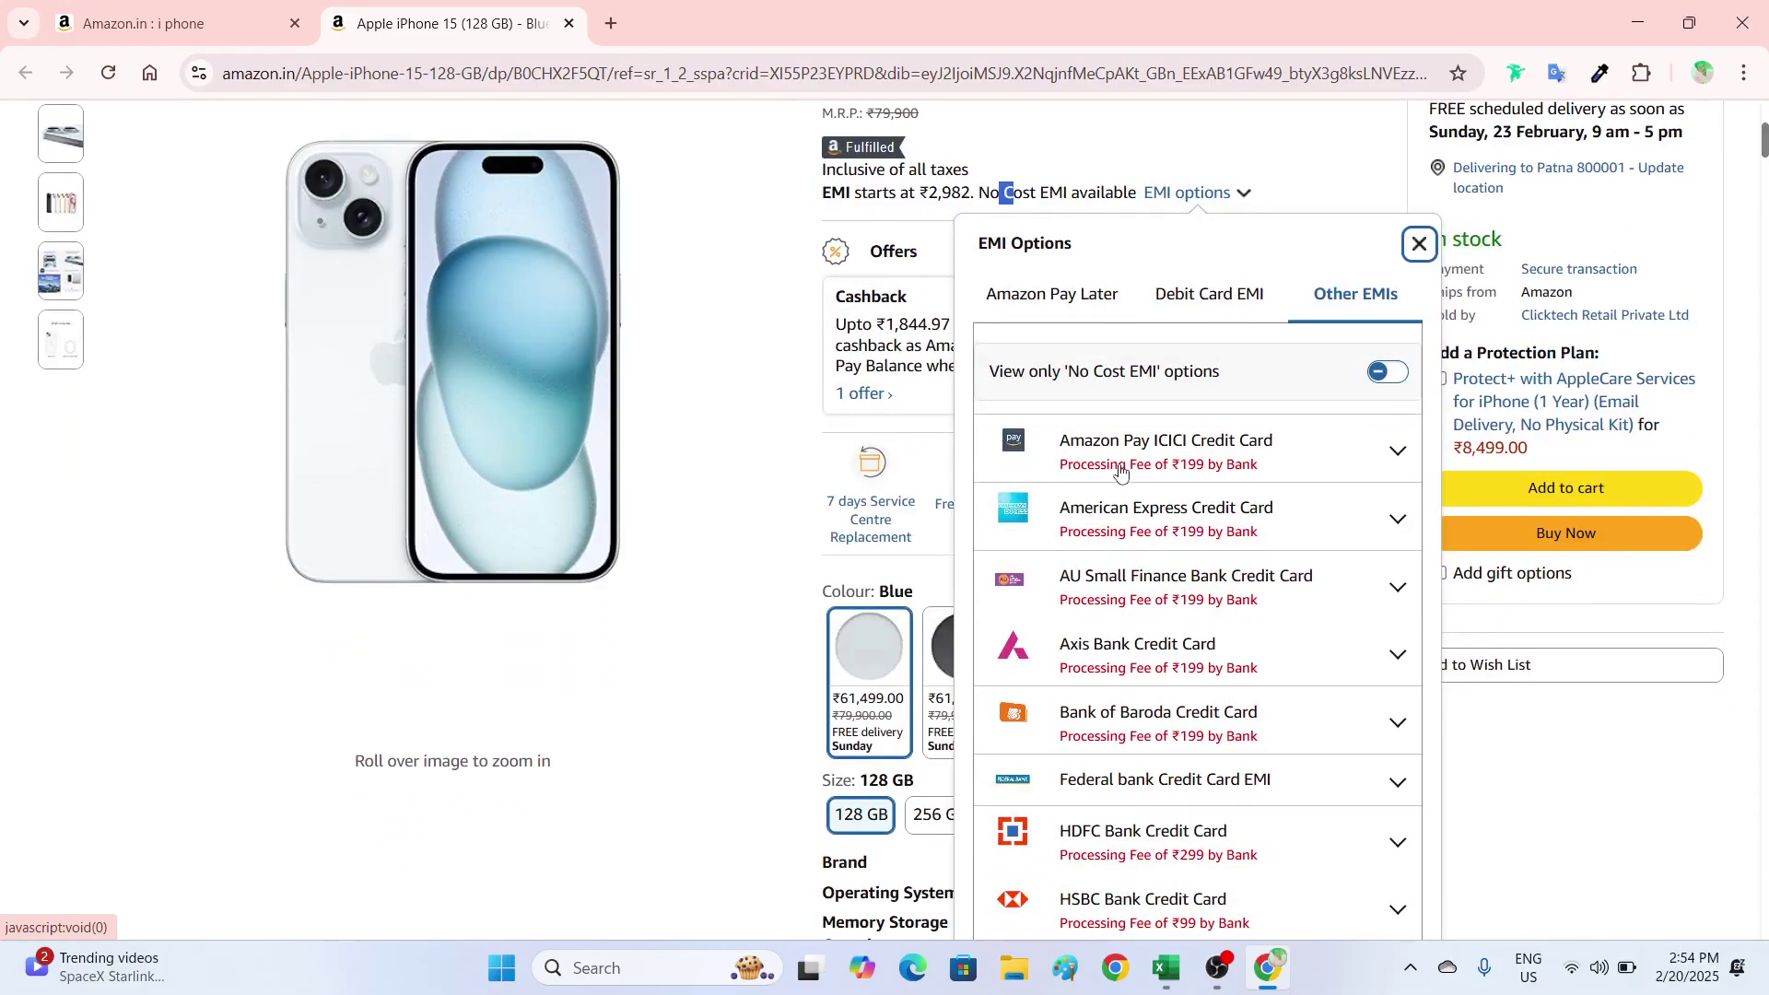
{"action": "scroll", "coordinate": [1262, 498], "scroll_direction": "down", "scroll_amount": 3}
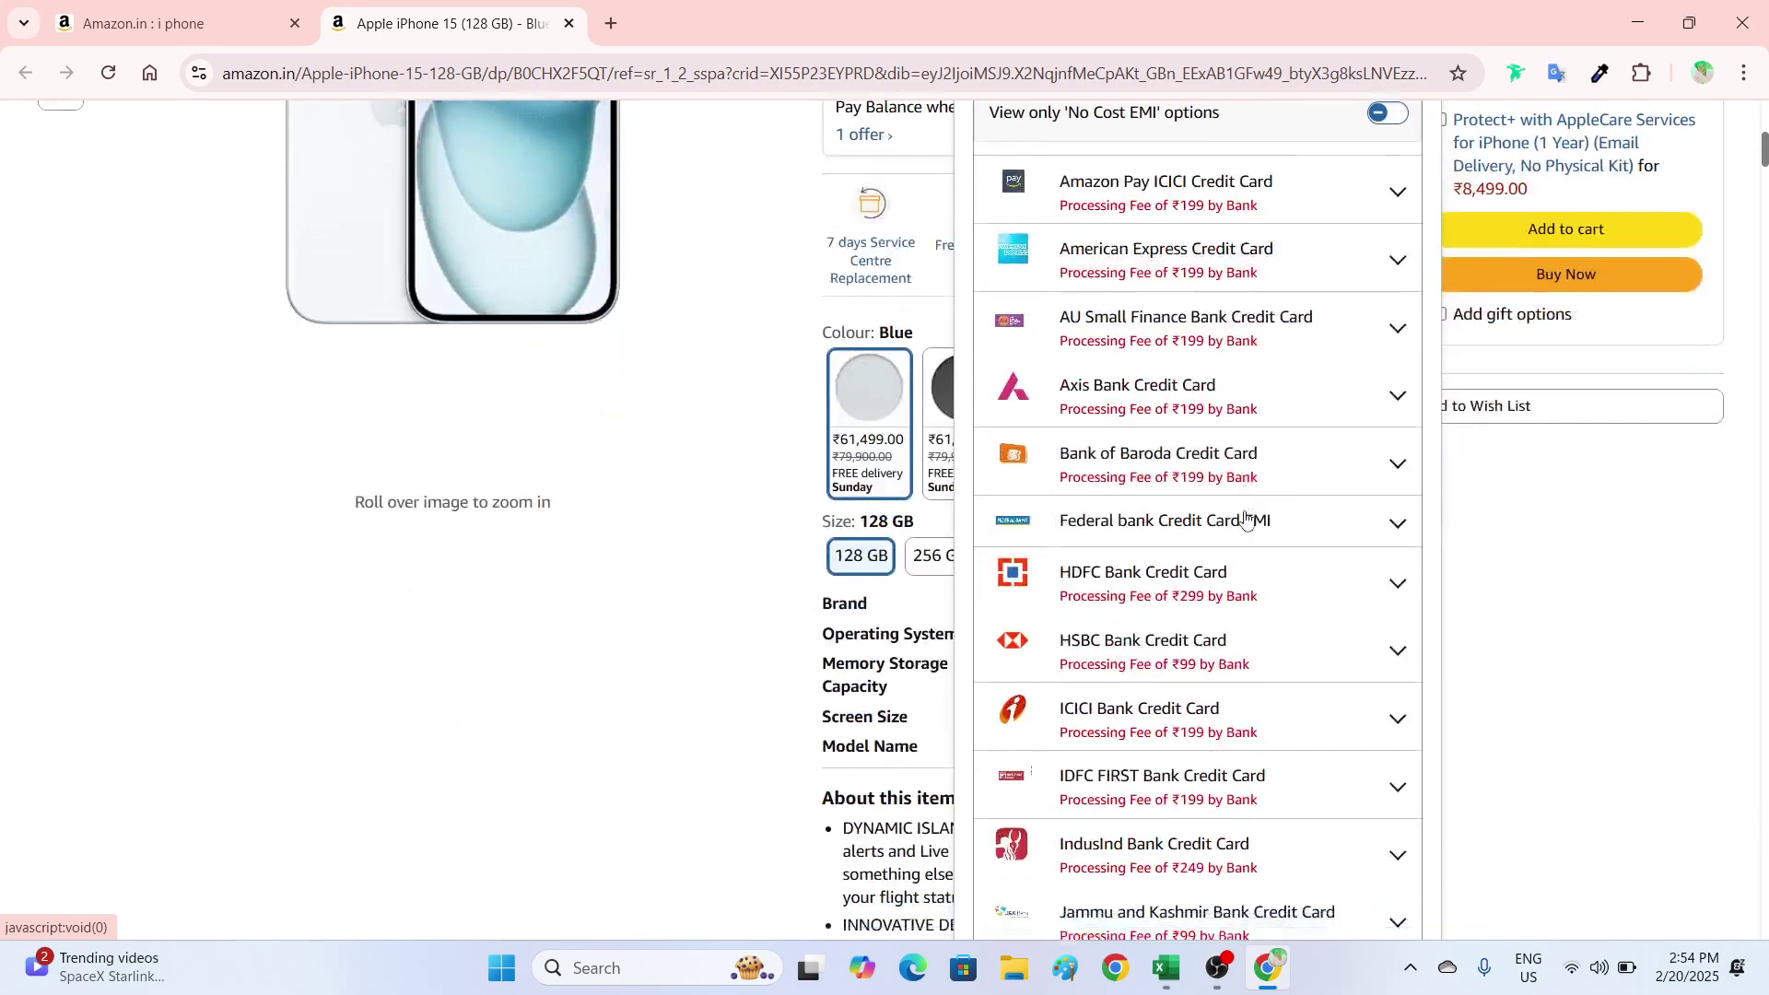
{"action": "scroll", "coordinate": [1246, 535], "scroll_direction": "down", "scroll_amount": 4}
{"action": "scroll", "coordinate": [1246, 590], "scroll_direction": "down", "scroll_amount": 5}
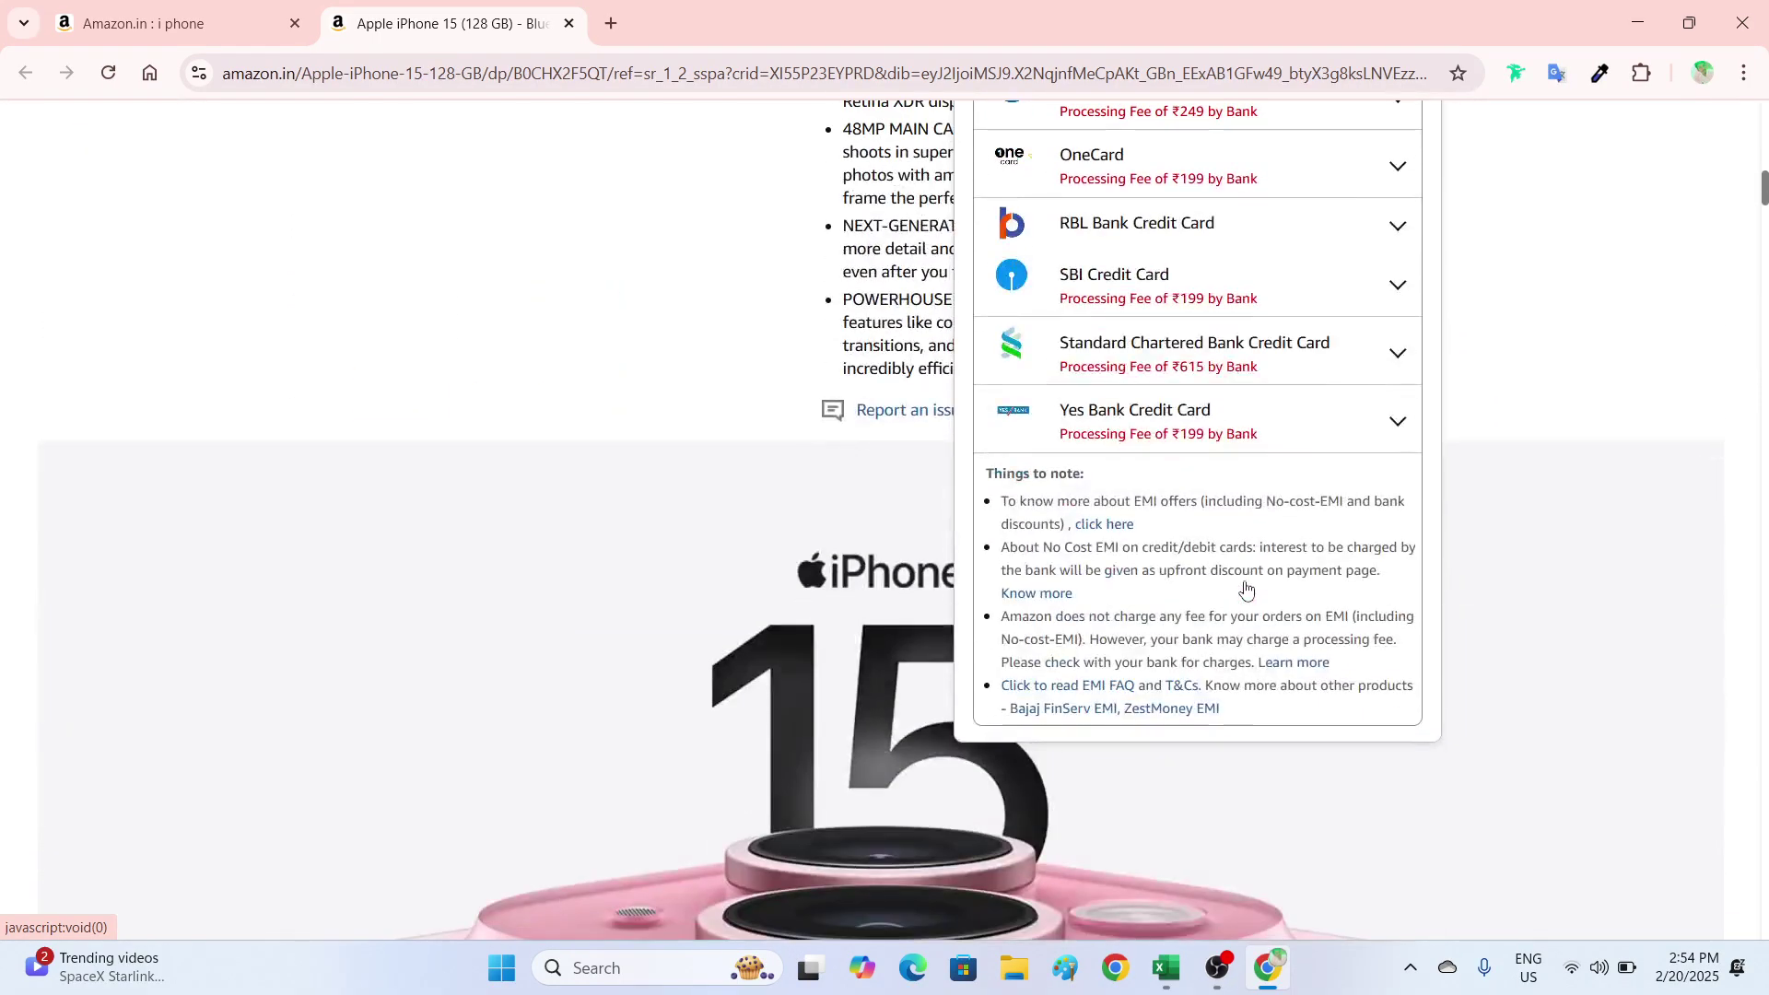
{"action": "scroll", "coordinate": [1246, 590], "scroll_direction": "up", "scroll_amount": 10}
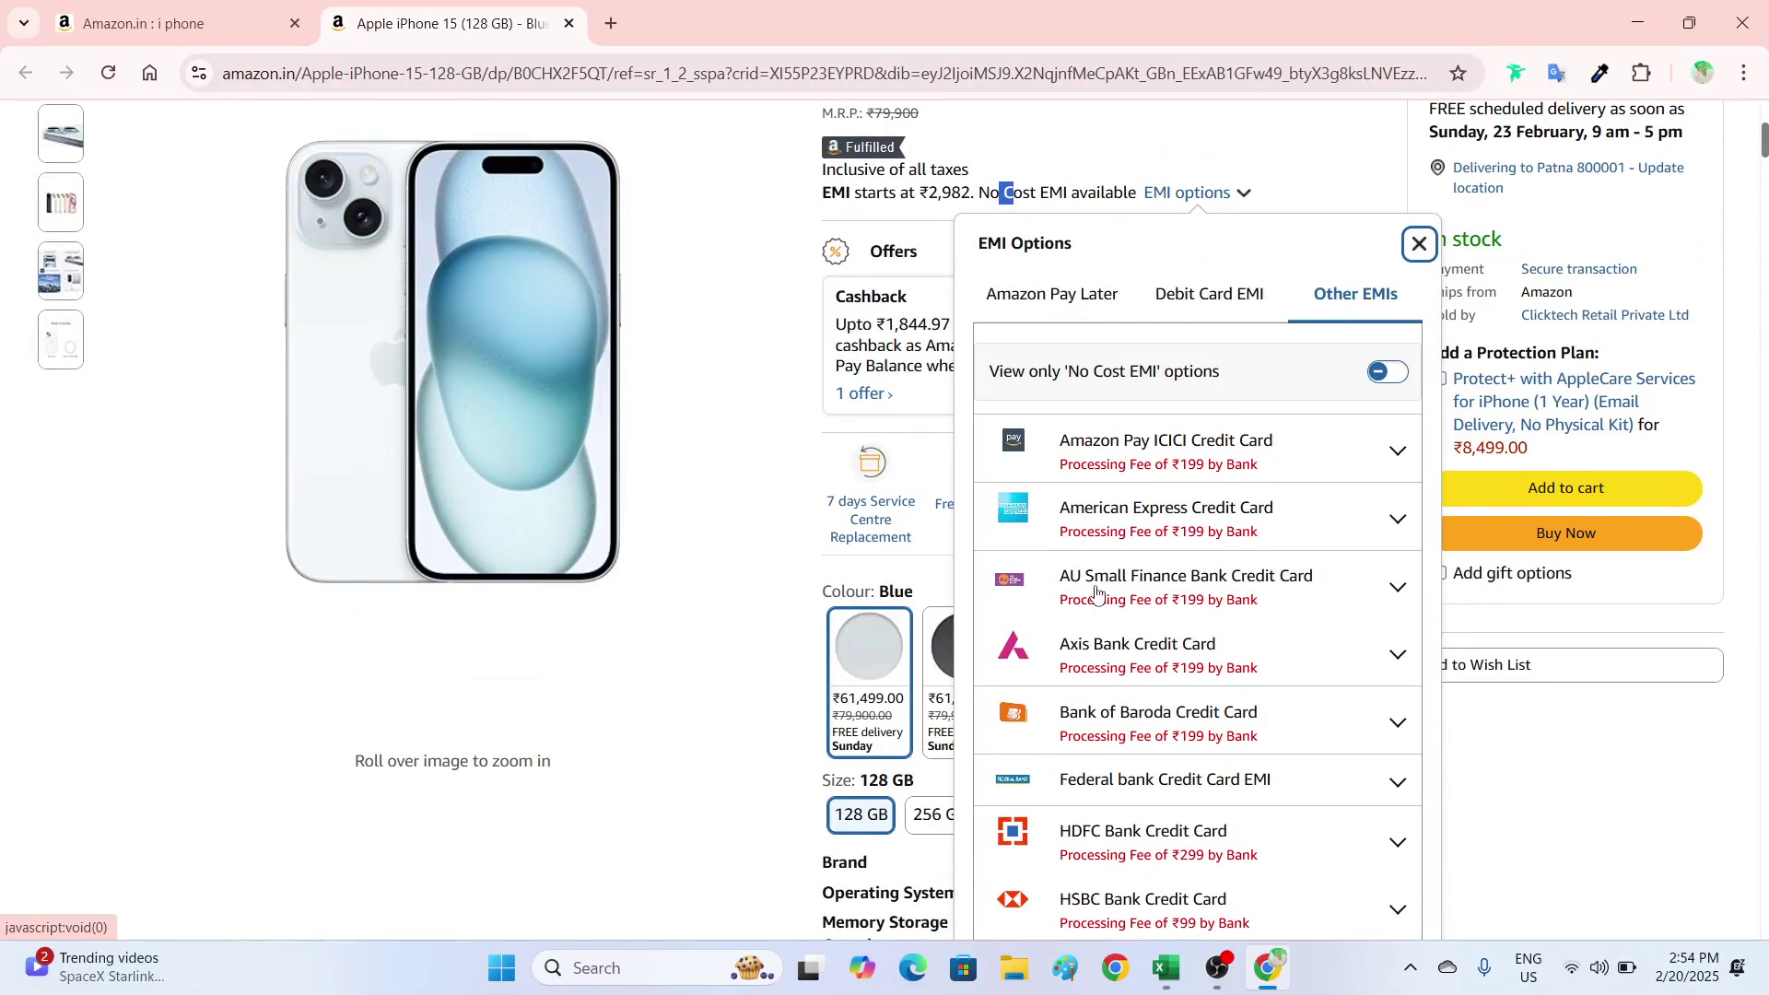
{"action": "scroll", "coordinate": [1228, 466], "scroll_direction": "down", "scroll_amount": 2}
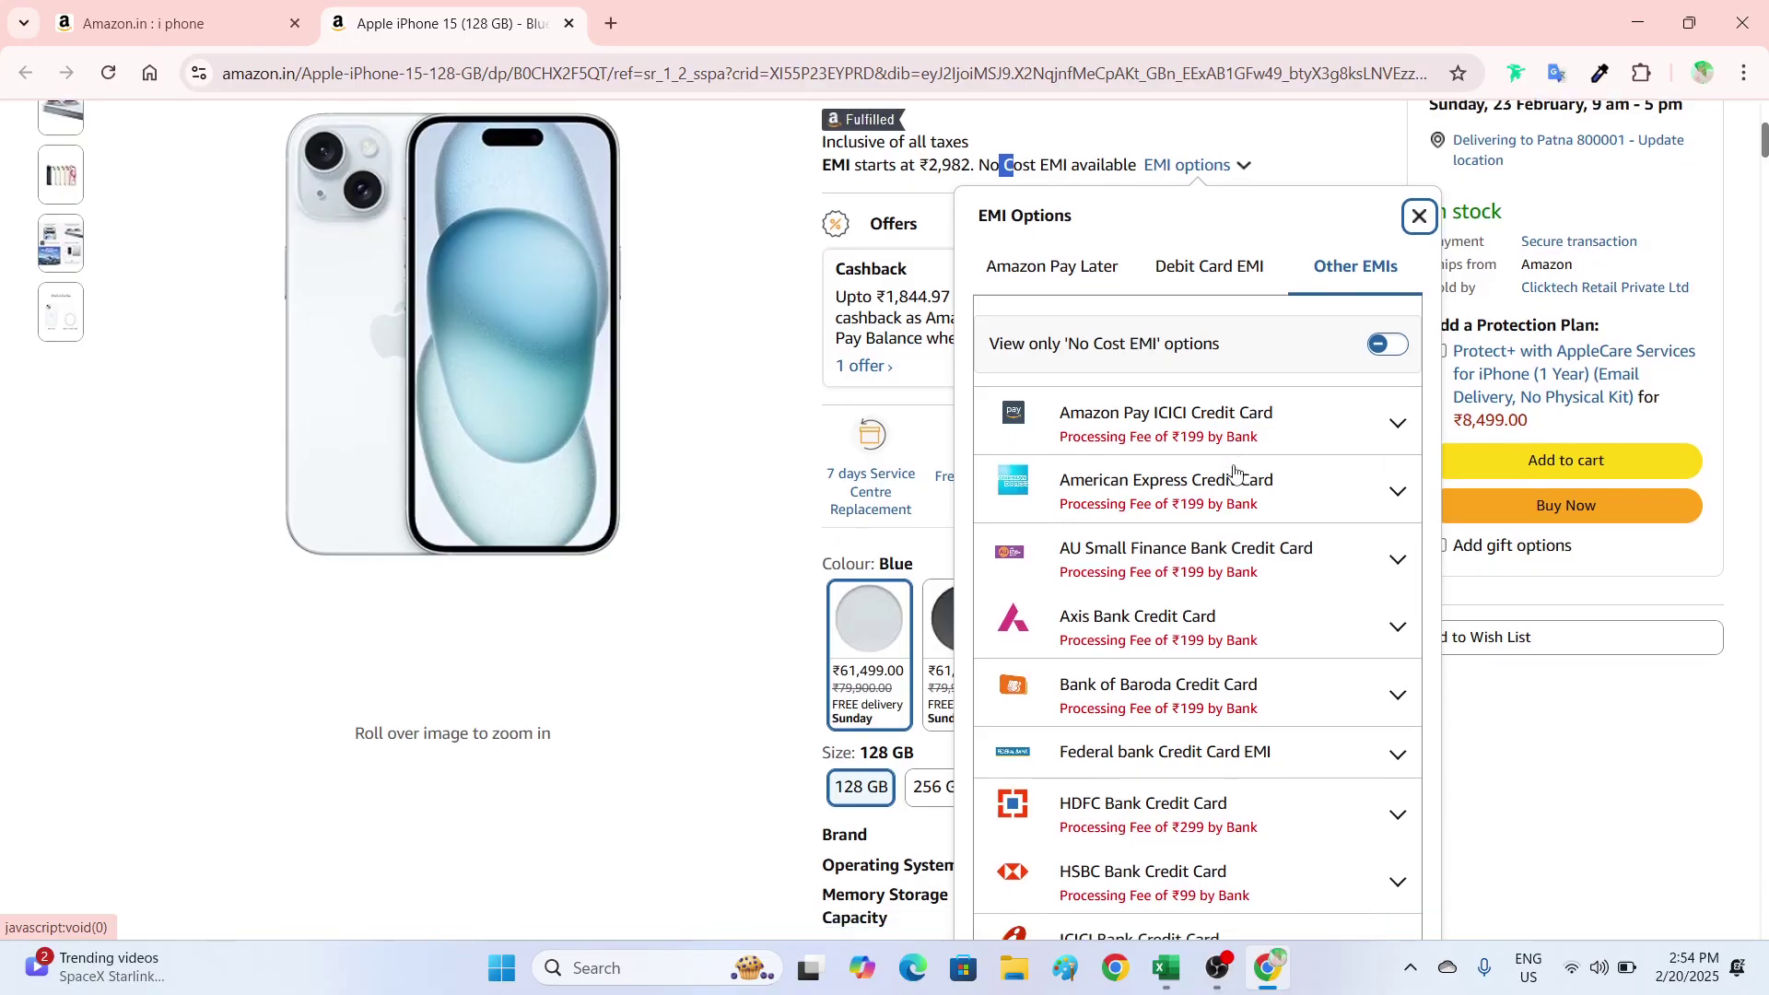
{"action": "scroll", "coordinate": [1118, 670], "scroll_direction": "down", "scroll_amount": 5}
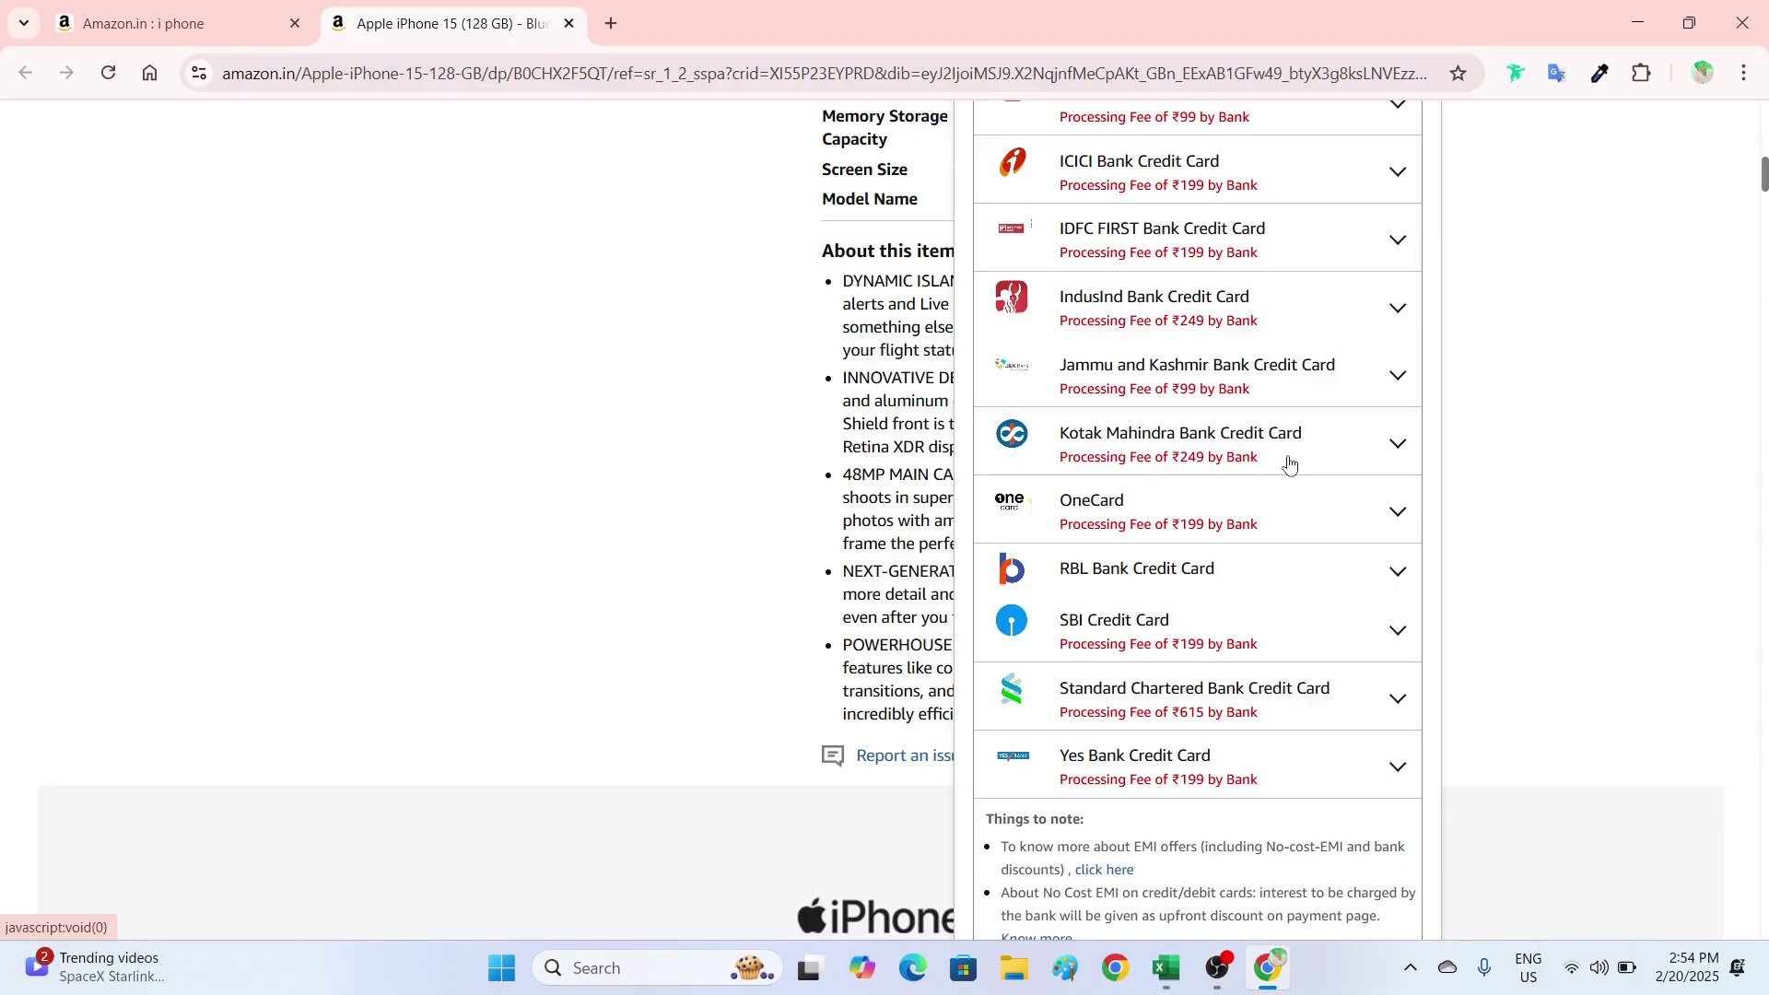
{"action": "scroll", "coordinate": [1286, 462], "scroll_direction": "up", "scroll_amount": 1}
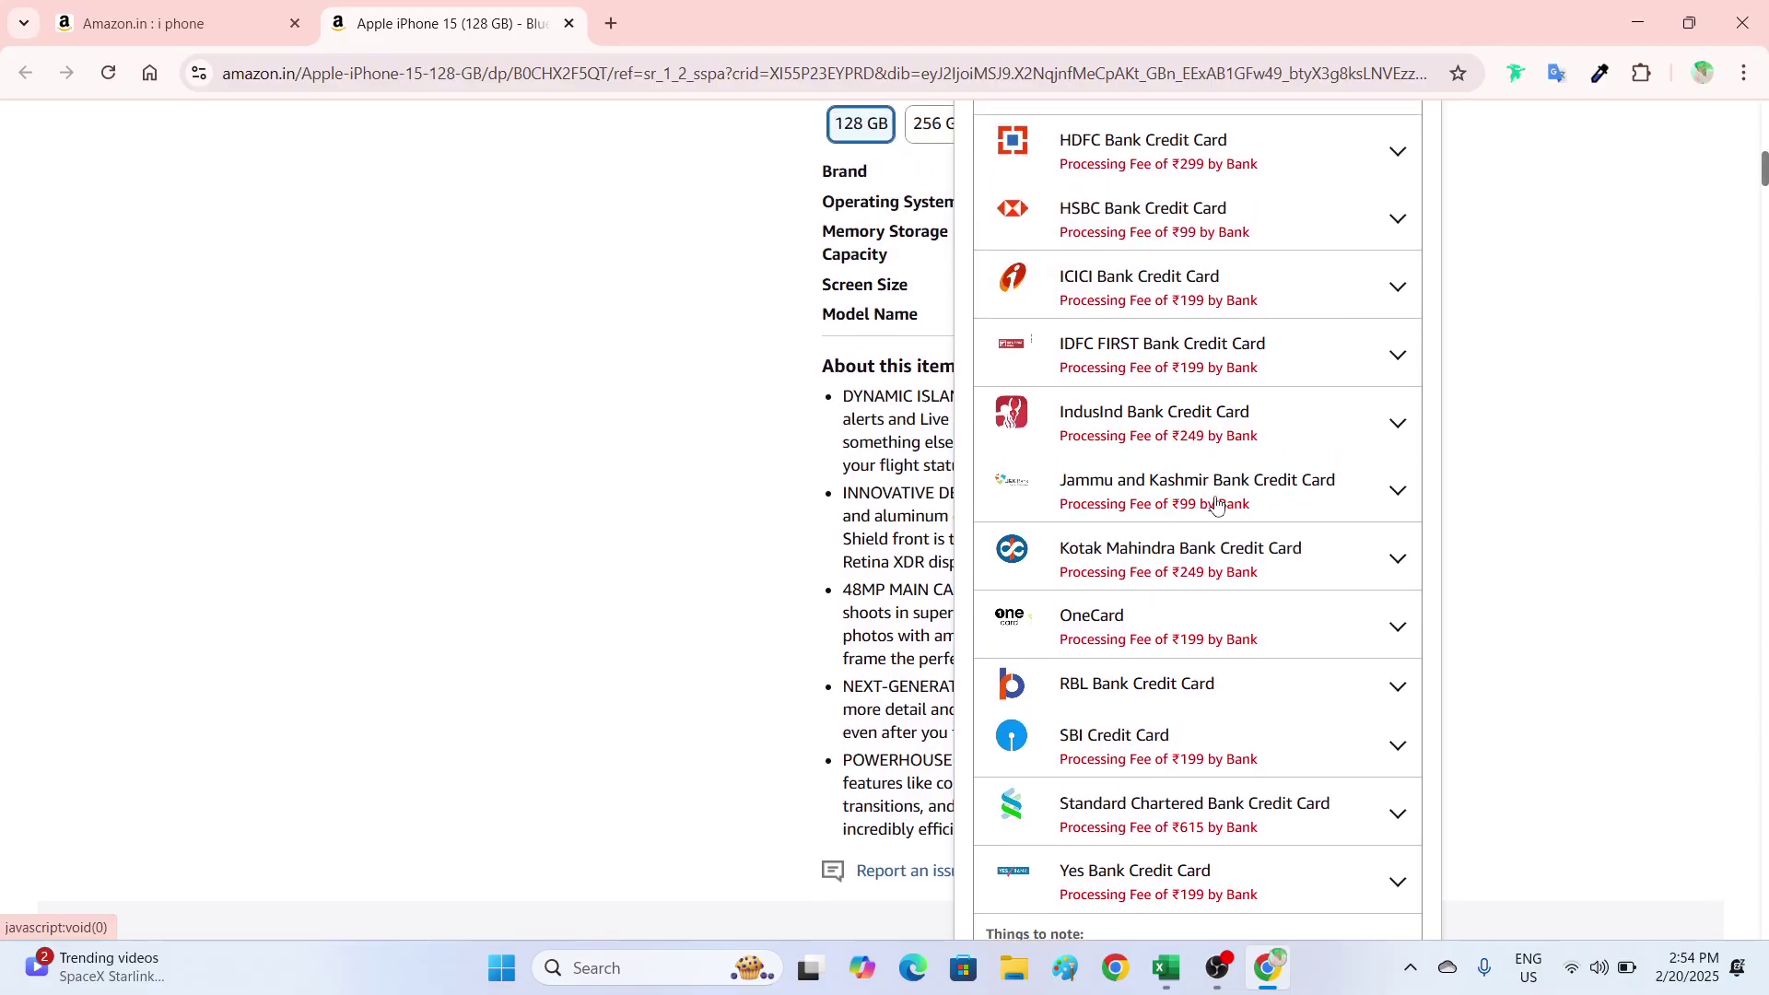
{"action": "scroll", "coordinate": [1217, 502], "scroll_direction": "up", "scroll_amount": 6}
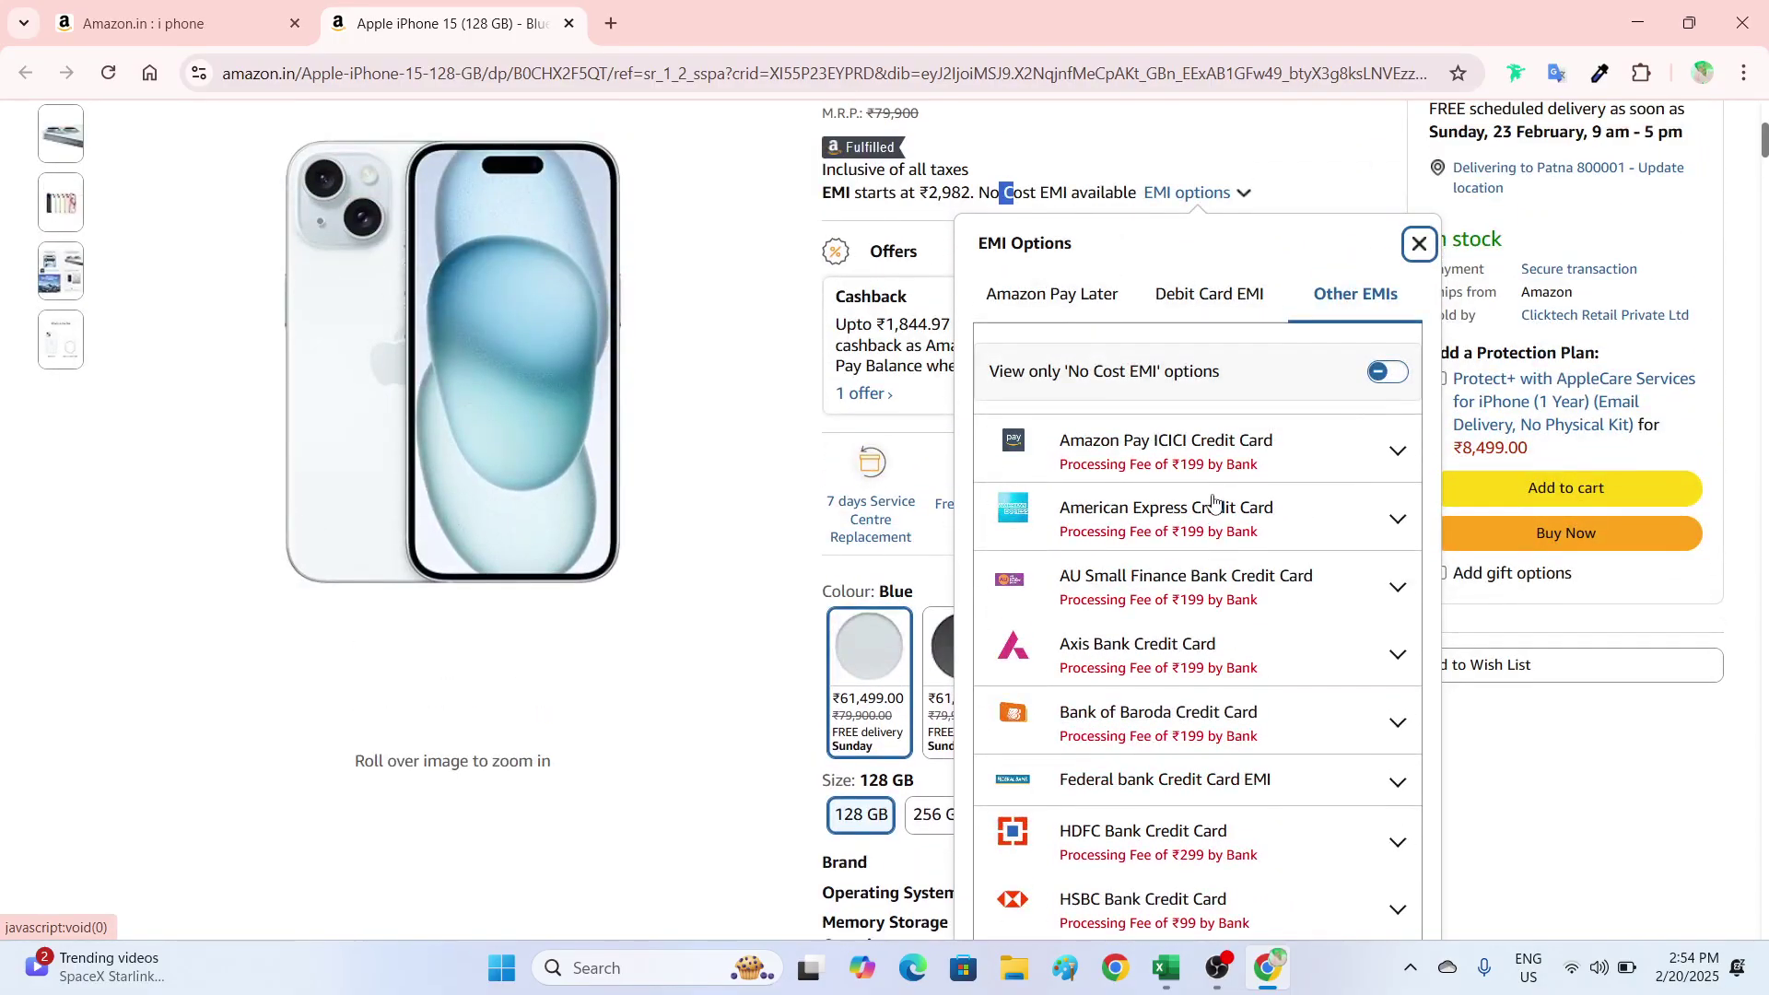
{"action": "scroll", "coordinate": [1213, 502], "scroll_direction": "down", "scroll_amount": 3}
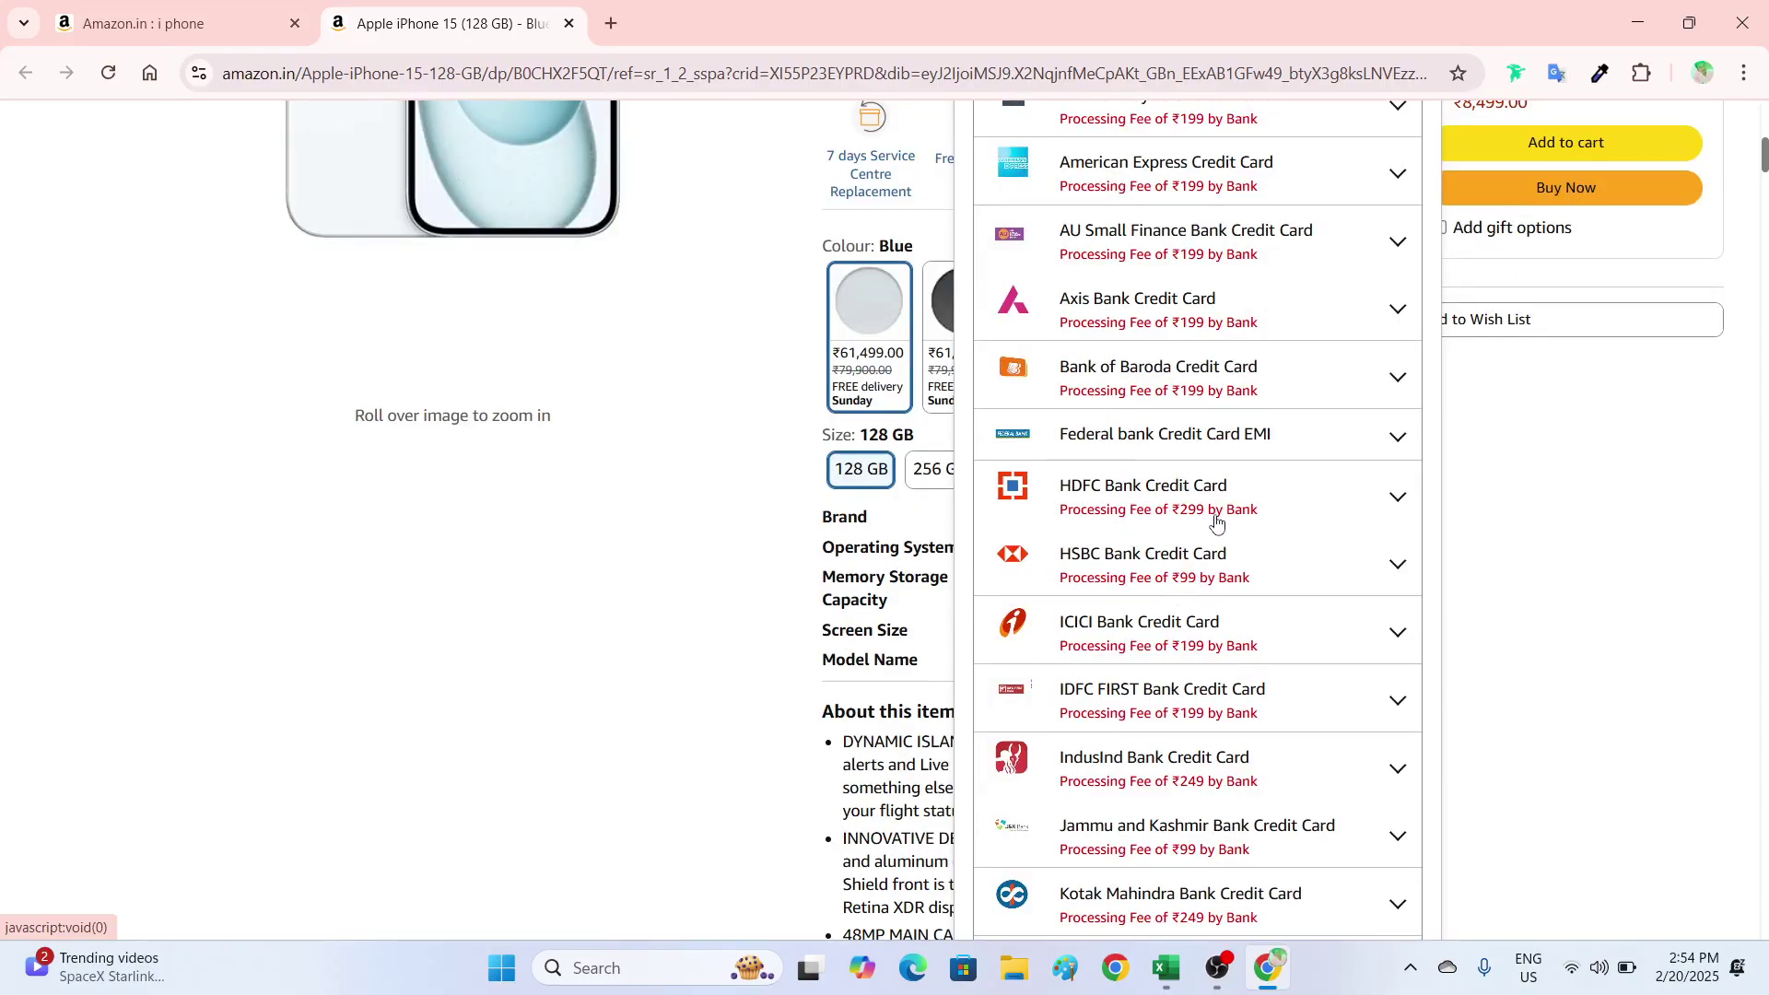
{"action": "scroll", "coordinate": [1216, 539], "scroll_direction": "up", "scroll_amount": 3}
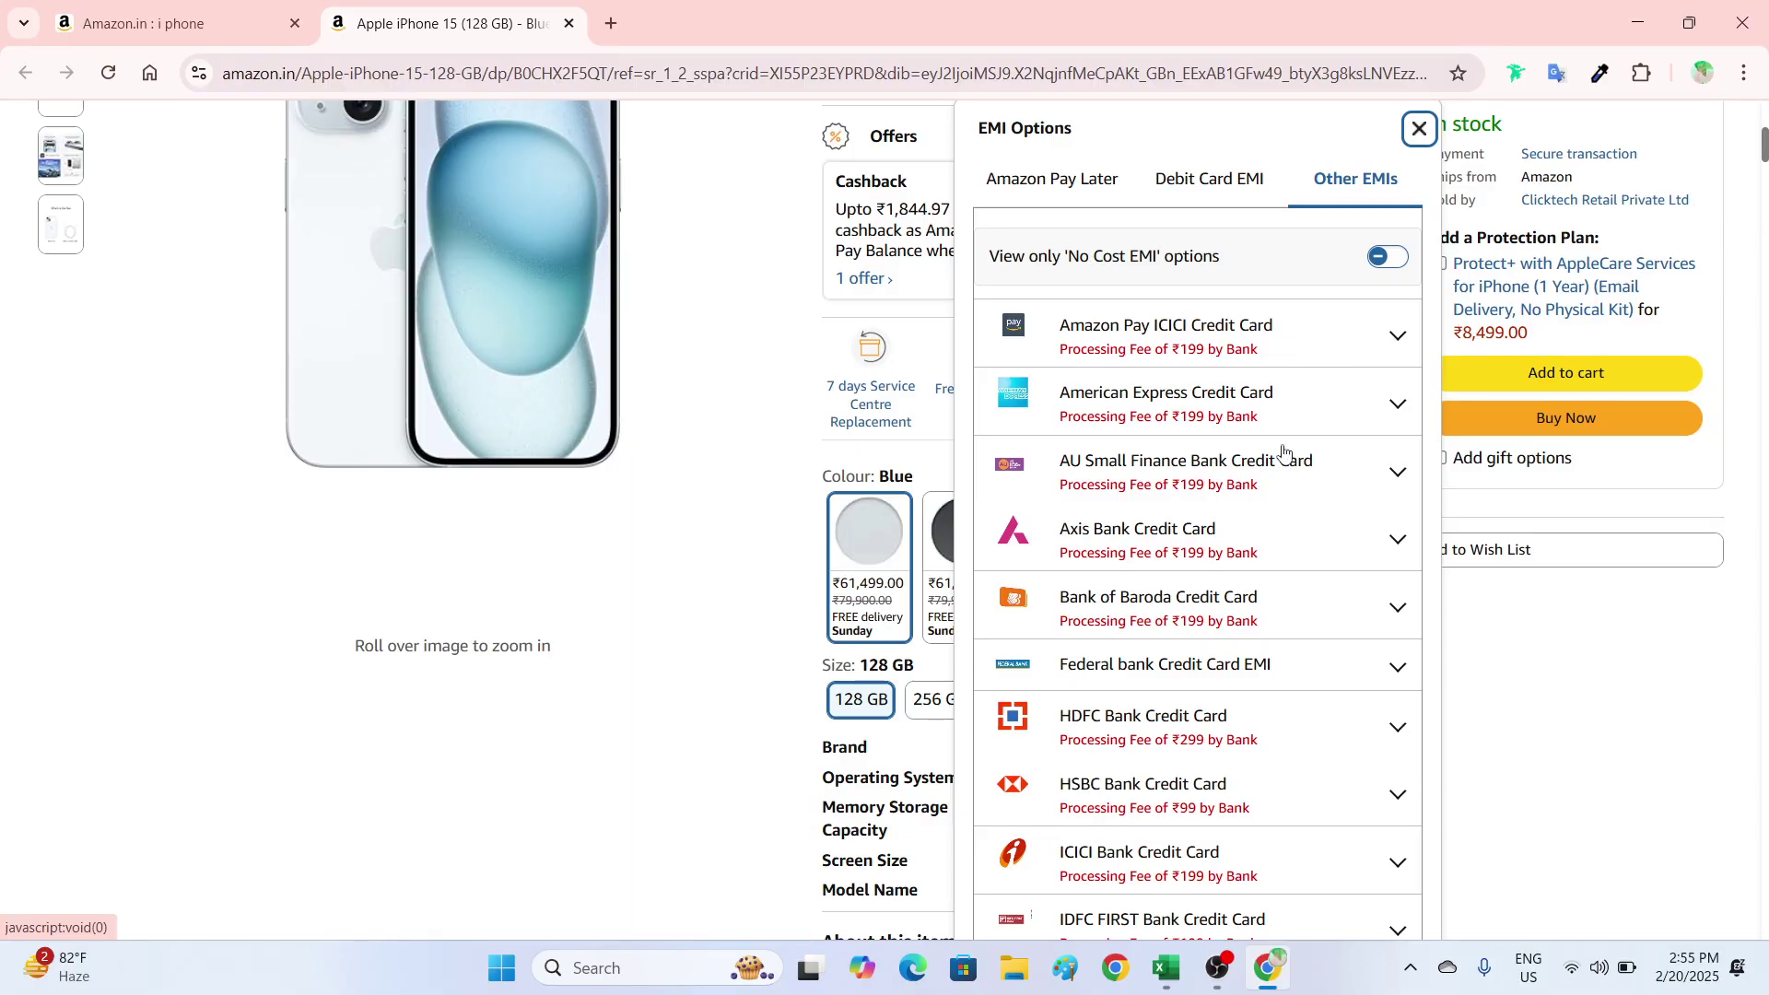
{"action": "scroll", "coordinate": [1283, 530], "scroll_direction": "down", "scroll_amount": 1}
{"action": "scroll", "coordinate": [1288, 553], "scroll_direction": "down", "scroll_amount": 1}
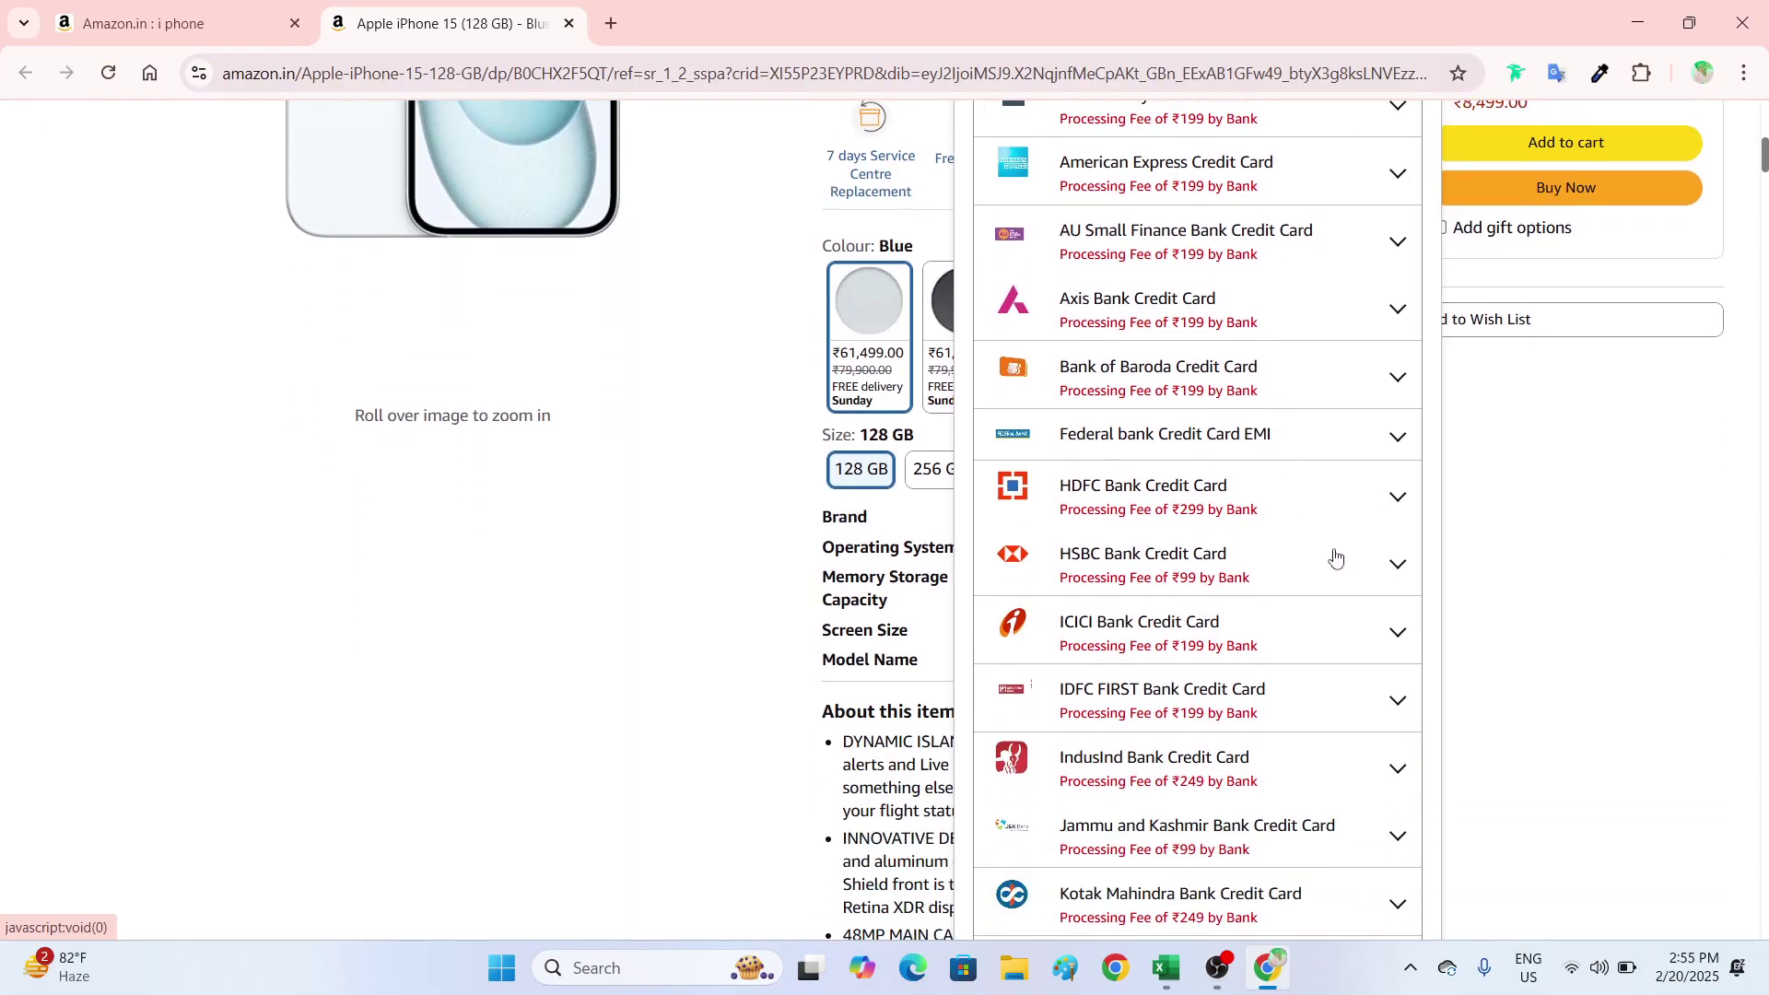
{"action": "scroll", "coordinate": [1291, 580], "scroll_direction": "down", "scroll_amount": 3}
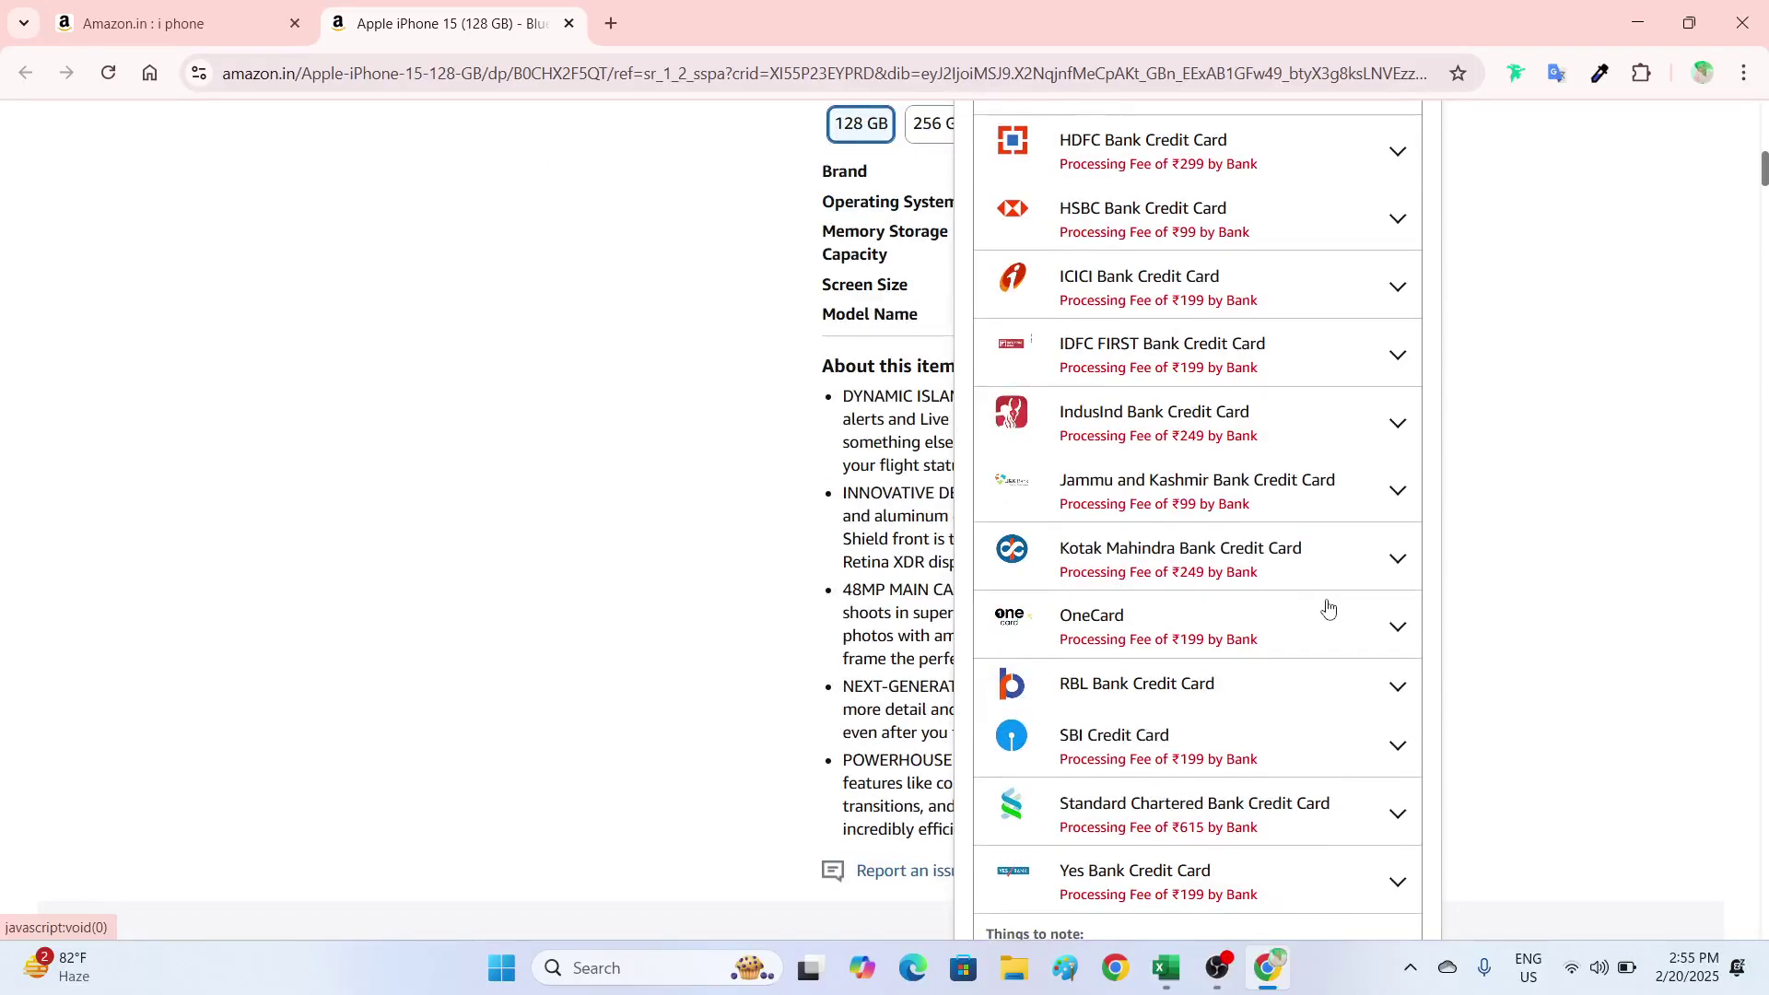
- Expand the Kotak Mahindra Bank Credit Card plans and examine the instalments and total cost for 3 and 6 months
{"action": "left_click", "coordinate": [1390, 562]}
{"action": "scroll", "coordinate": [1364, 599], "scroll_direction": "down", "scroll_amount": 2}
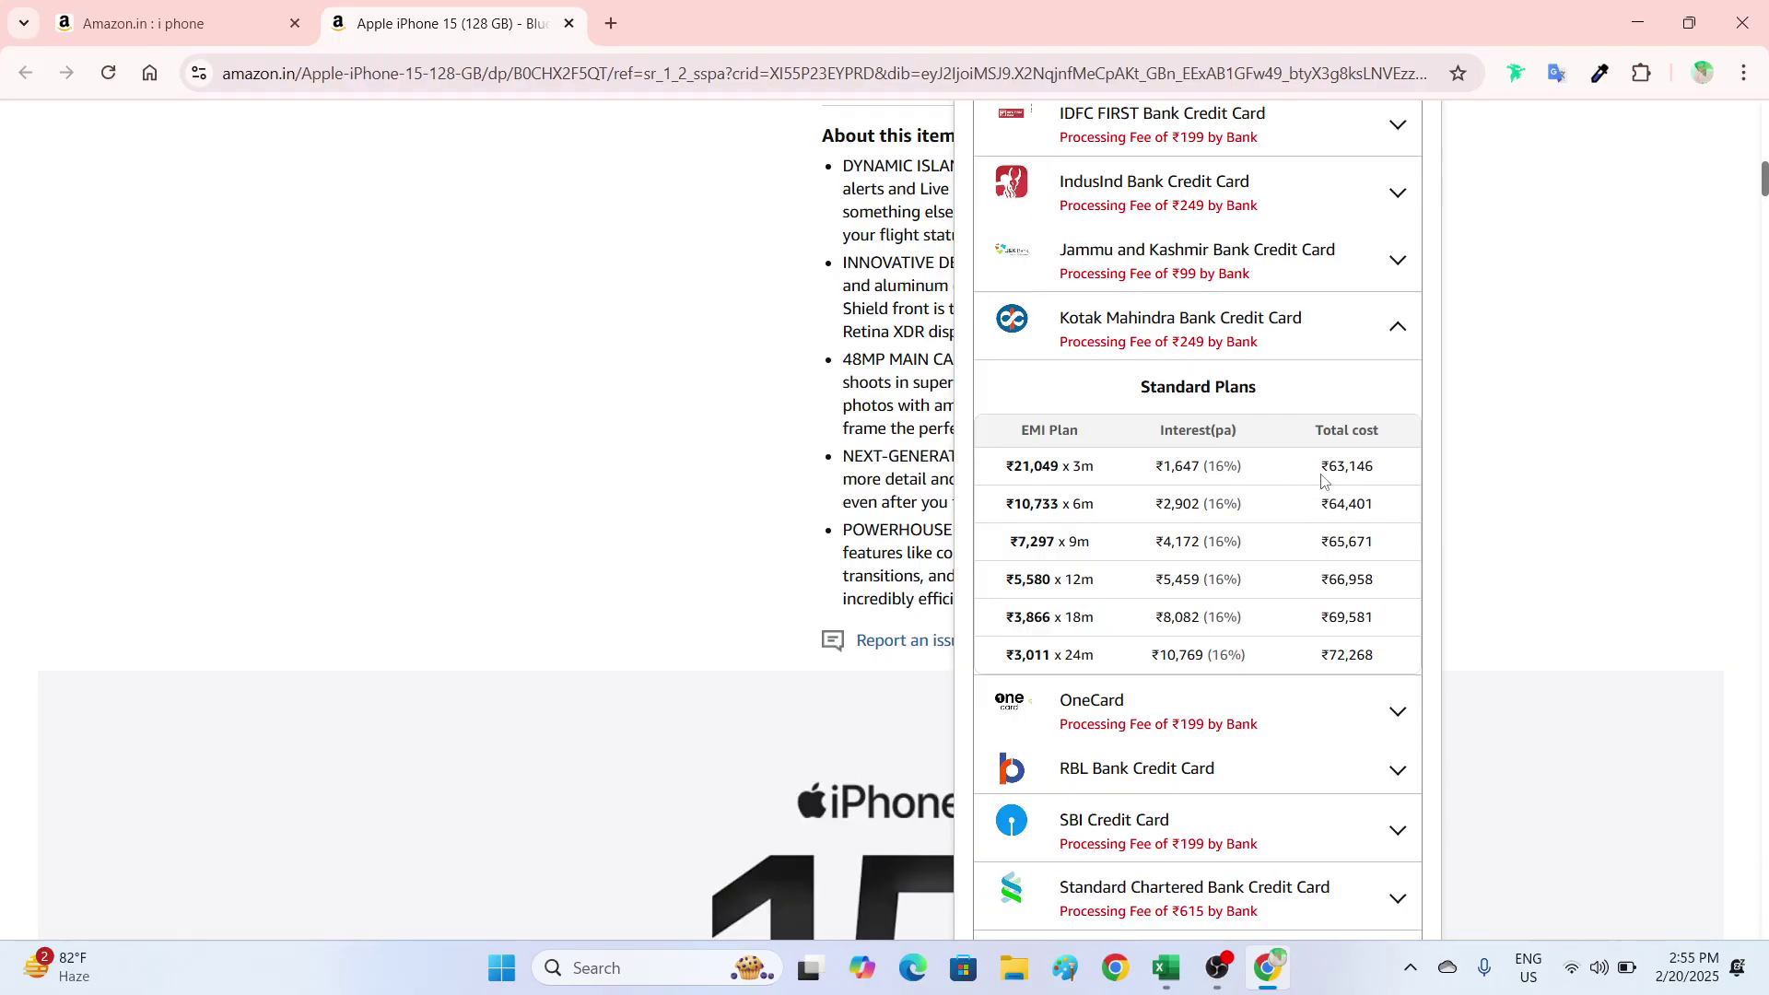
{"action": "left_click_drag", "start_coordinate": [1319, 476], "coordinate": [1380, 469]}
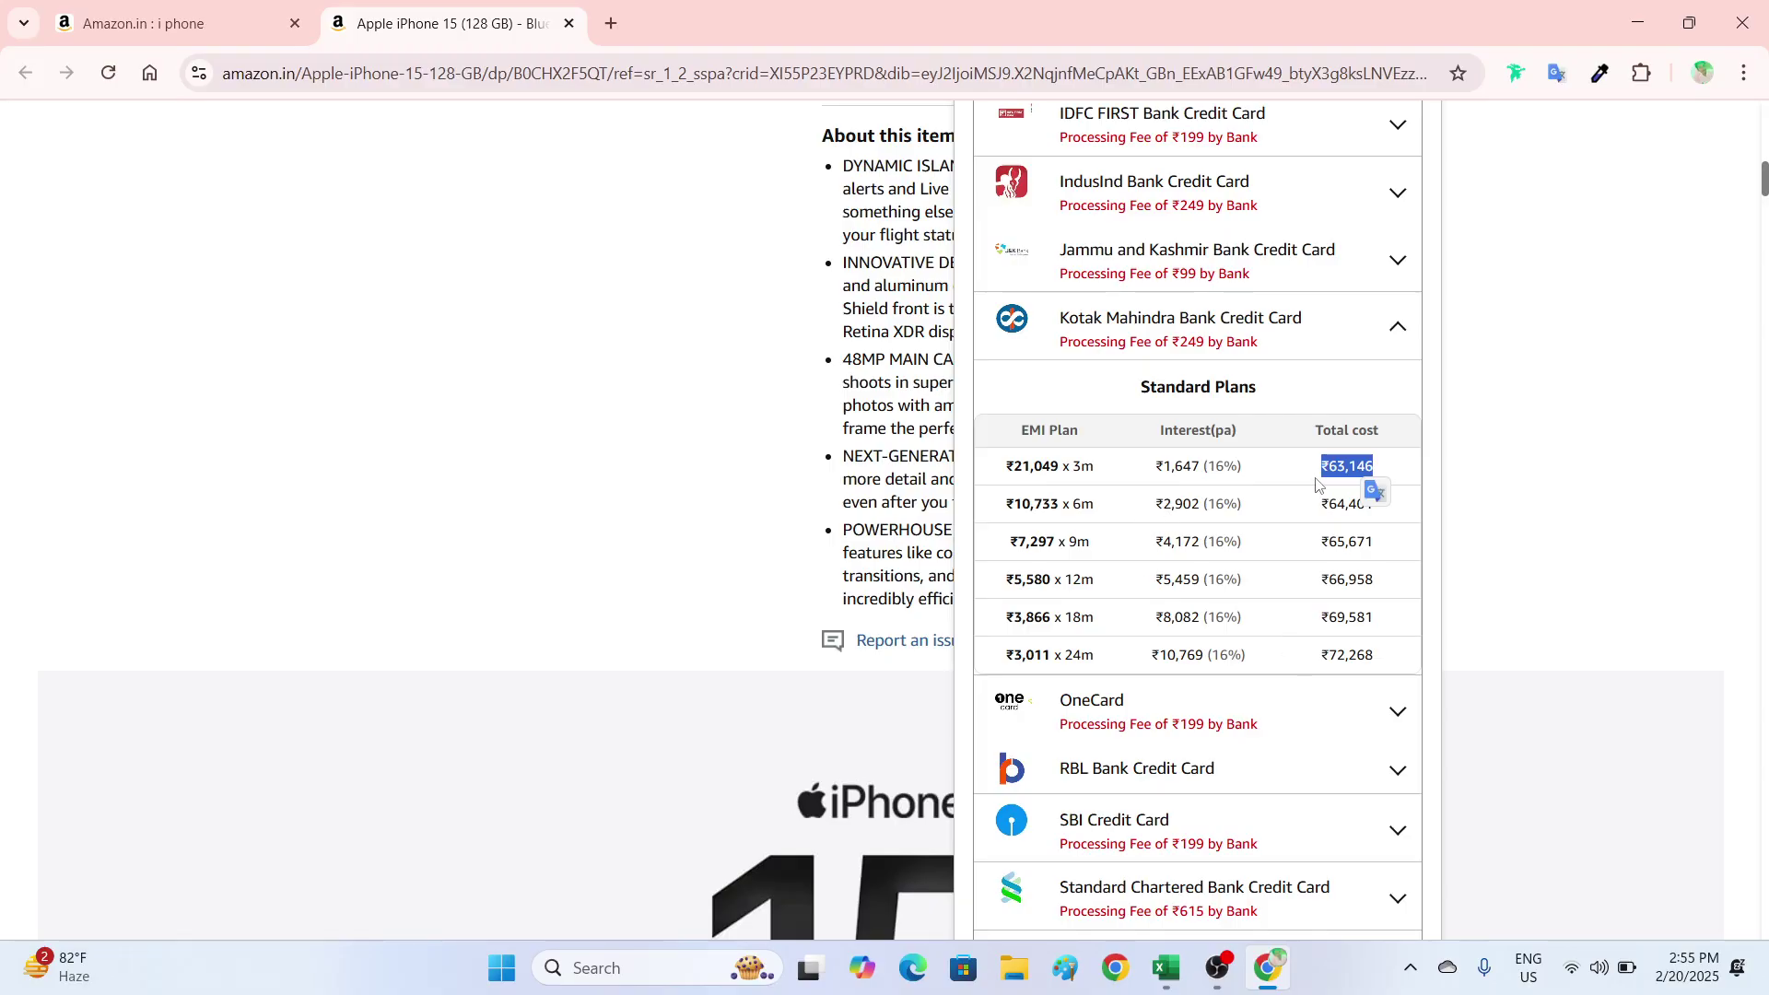
{"action": "left_click", "coordinate": [1133, 481]}
{"action": "left_click_drag", "start_coordinate": [1016, 469], "coordinate": [1062, 468]}
{"action": "left_click", "coordinate": [1117, 508]}
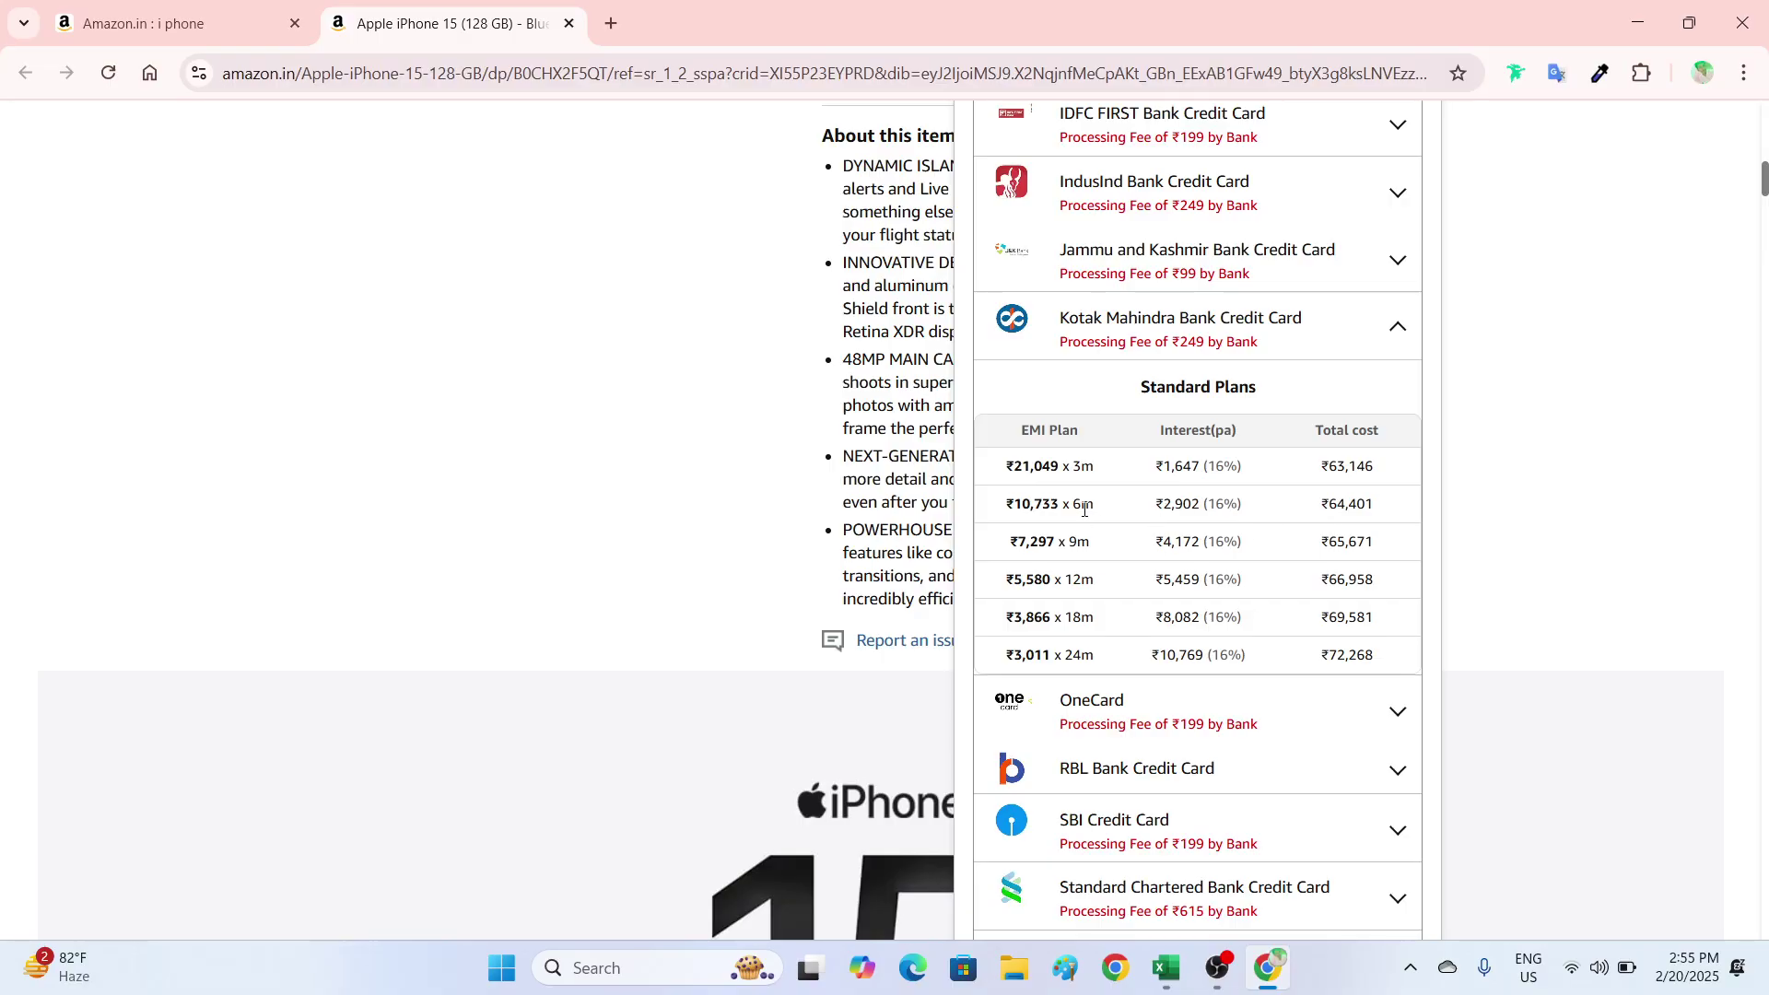
{"action": "left_click_drag", "start_coordinate": [1329, 497], "coordinate": [1396, 507]}
- Reopen the EMI options and compare interest and total cost across the Kotak Mahindra Bank plans from 3 to 24 months
{"action": "scroll", "coordinate": [1313, 544], "scroll_direction": "up", "scroll_amount": 10}
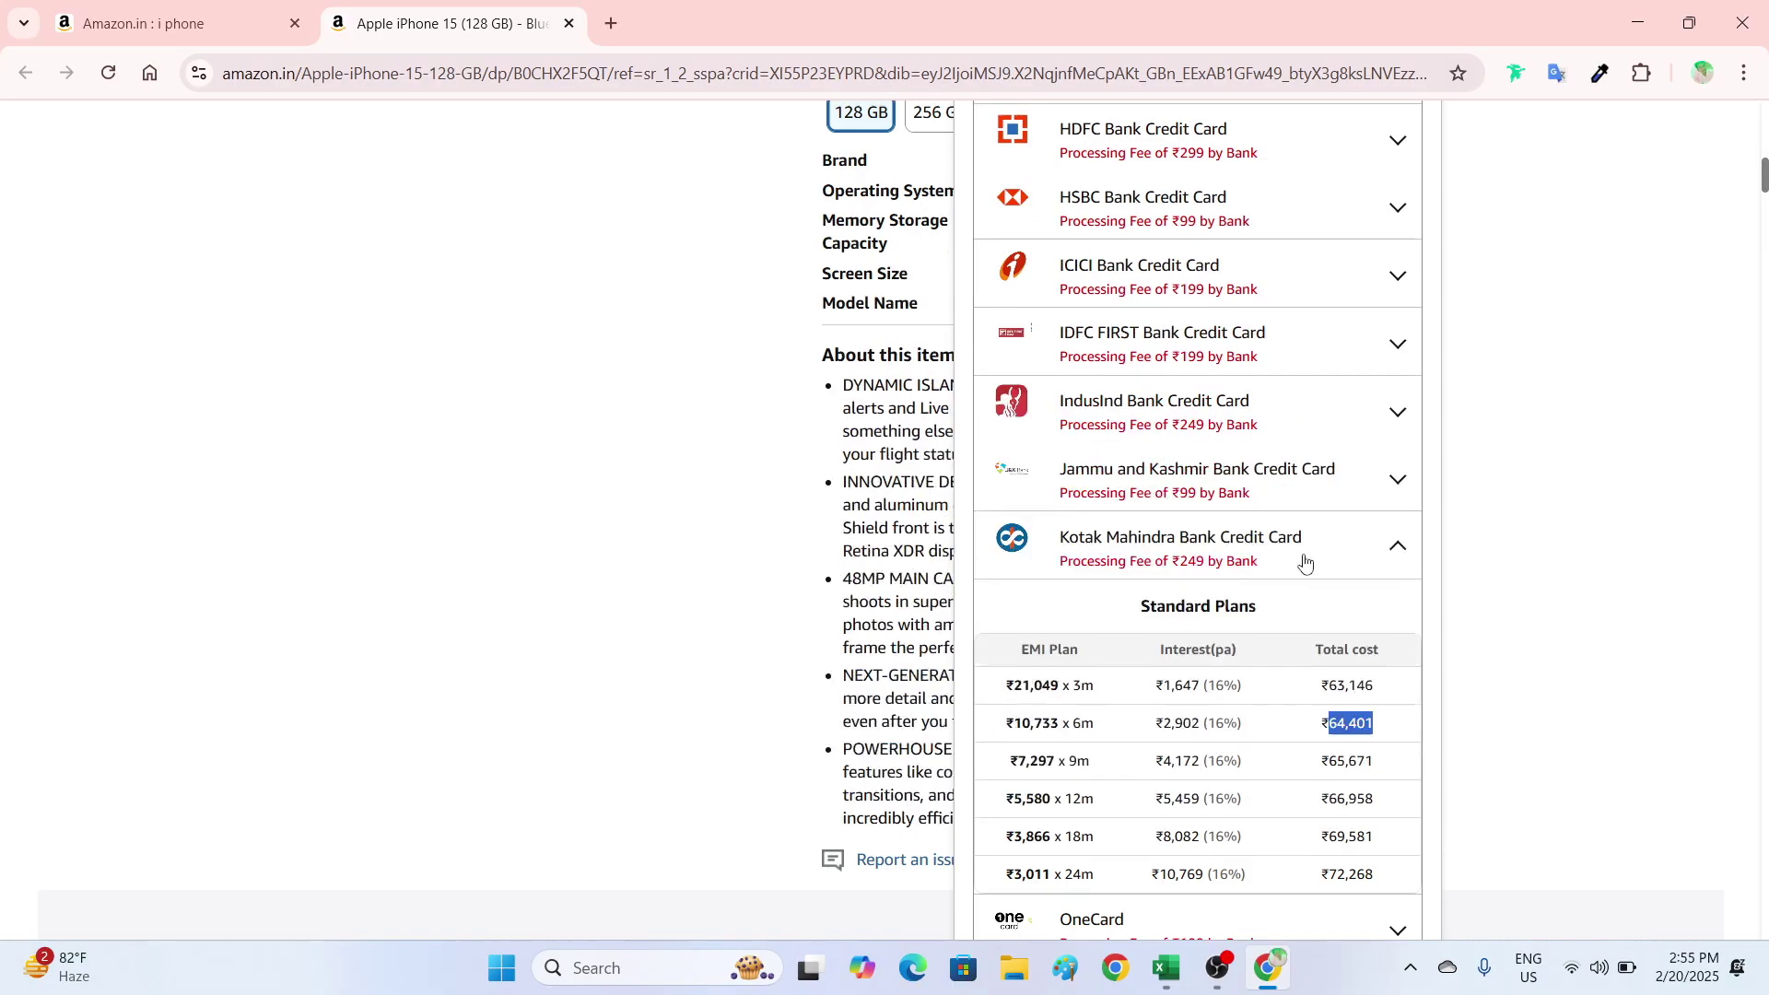
{"action": "scroll", "coordinate": [1305, 571], "scroll_direction": "down", "scroll_amount": 4}
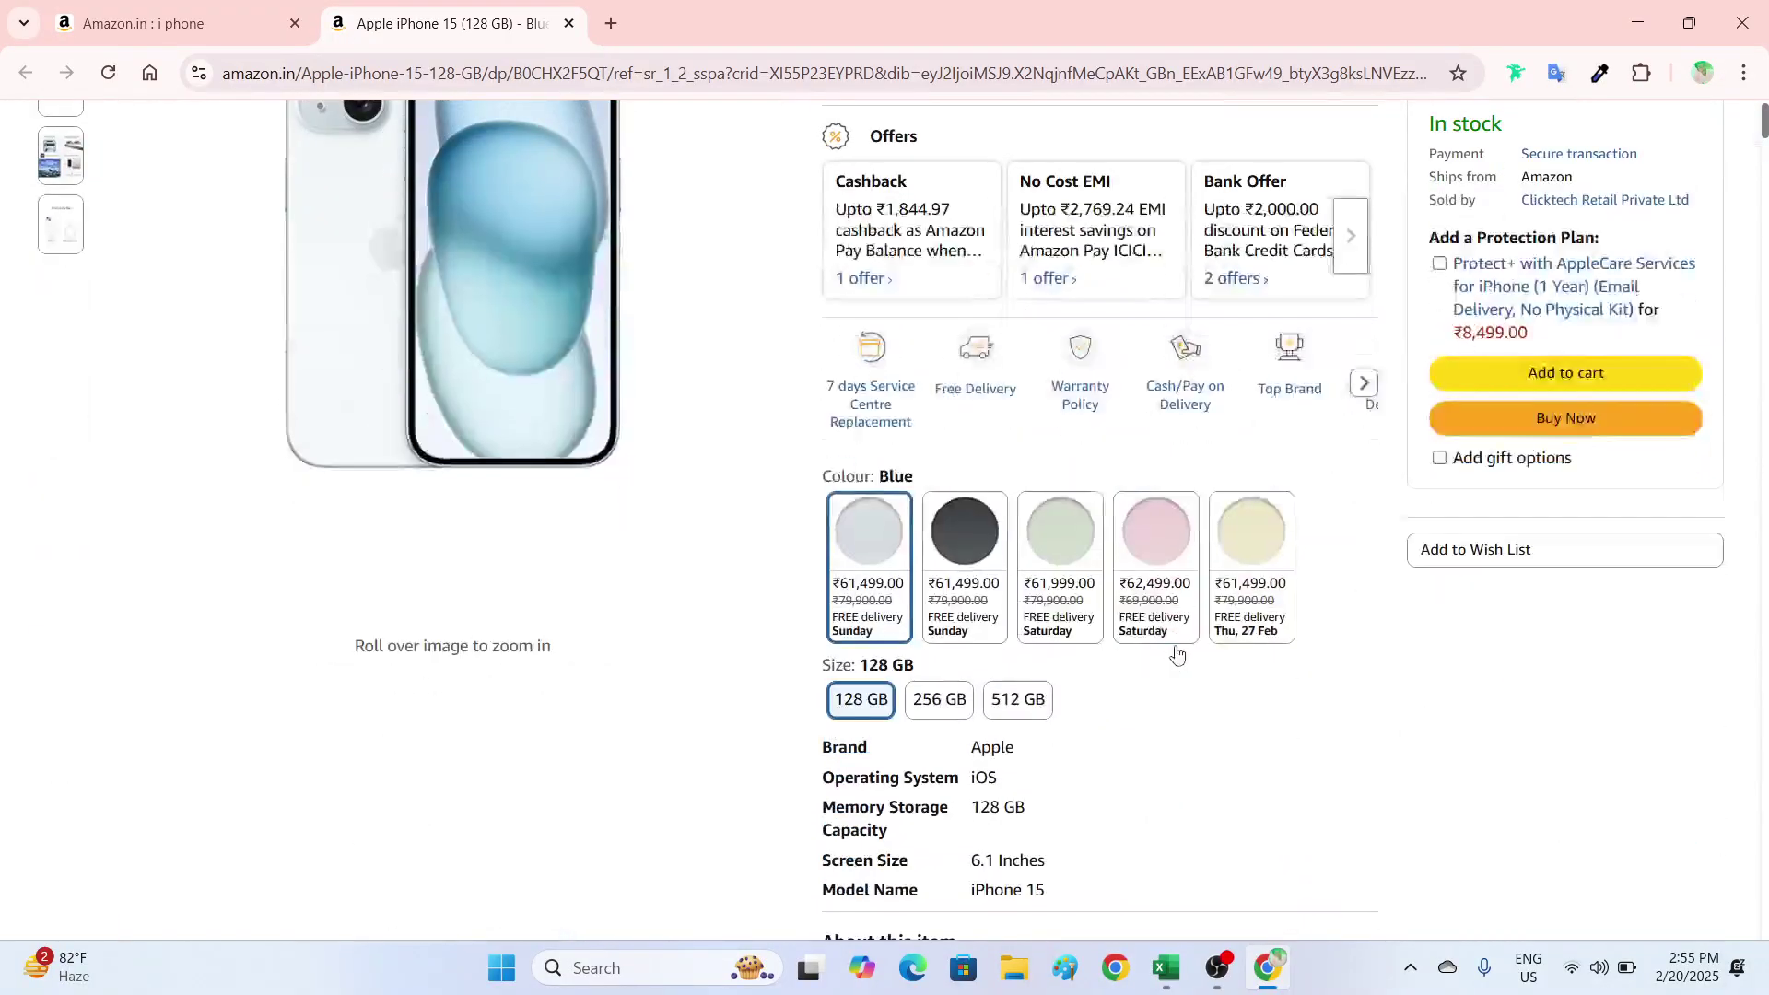
{"action": "scroll", "coordinate": [1194, 505], "scroll_direction": "up", "scroll_amount": 1}
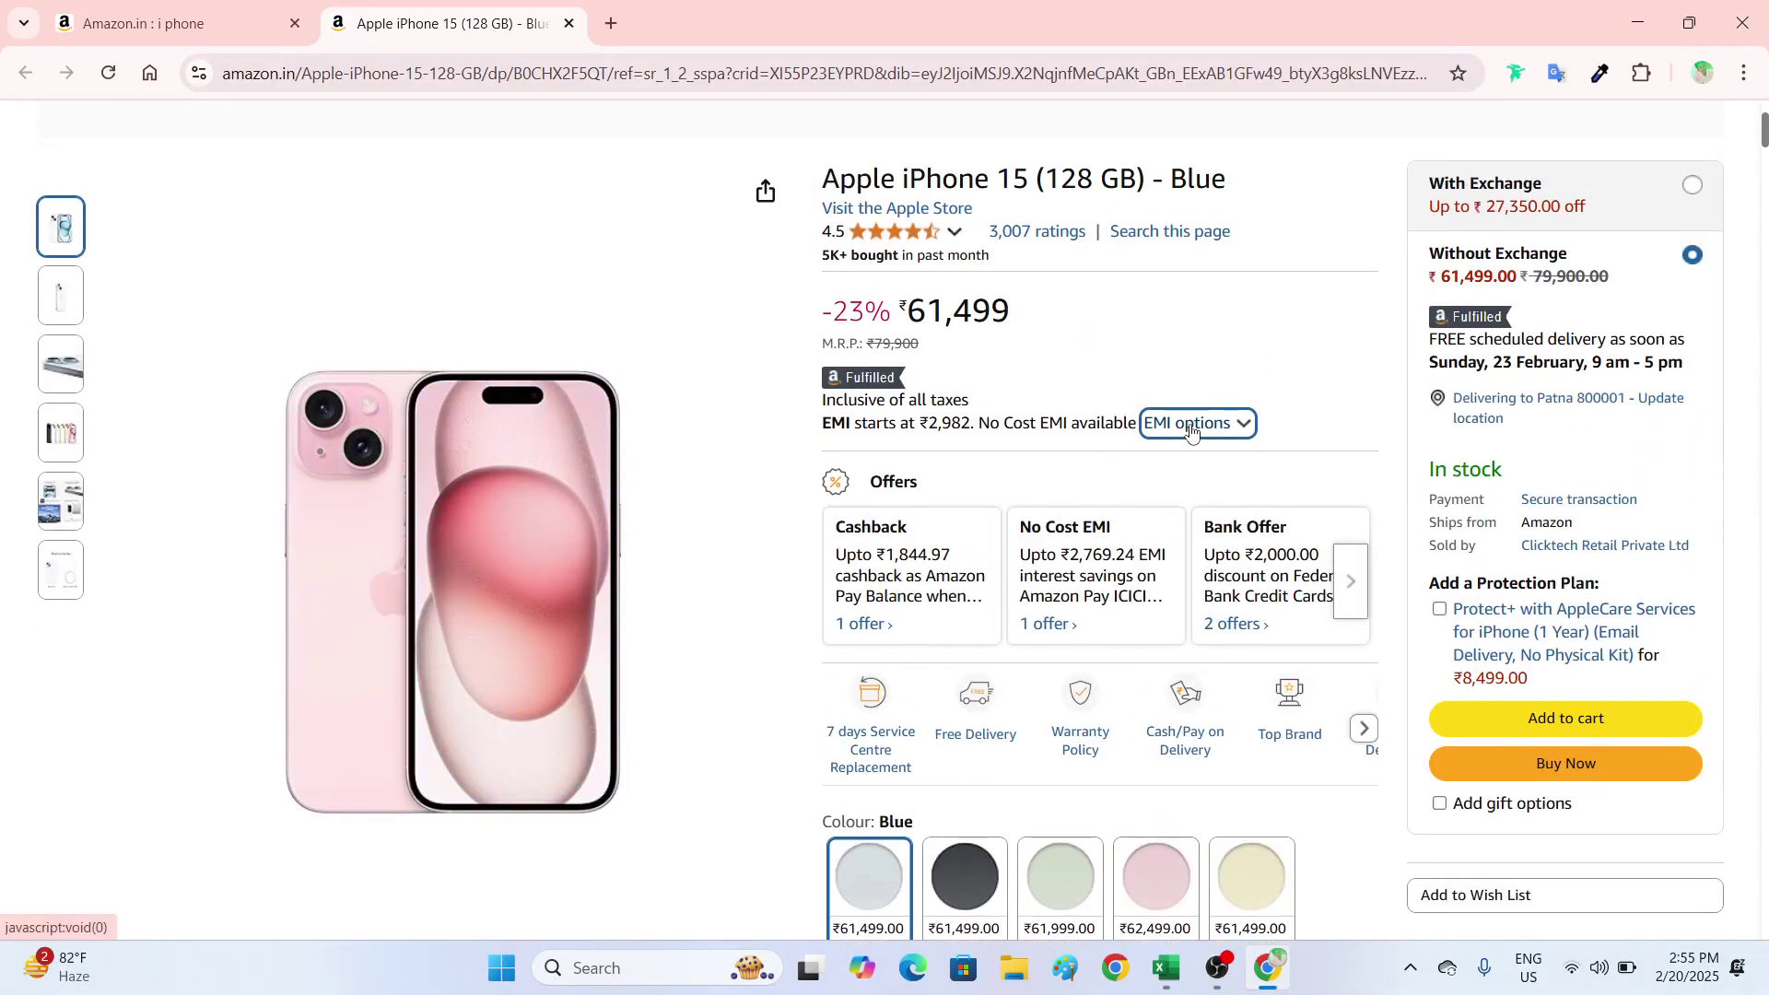
{"action": "left_click", "coordinate": [1189, 423]}
{"action": "scroll", "coordinate": [1302, 605], "scroll_direction": "down", "scroll_amount": 3}
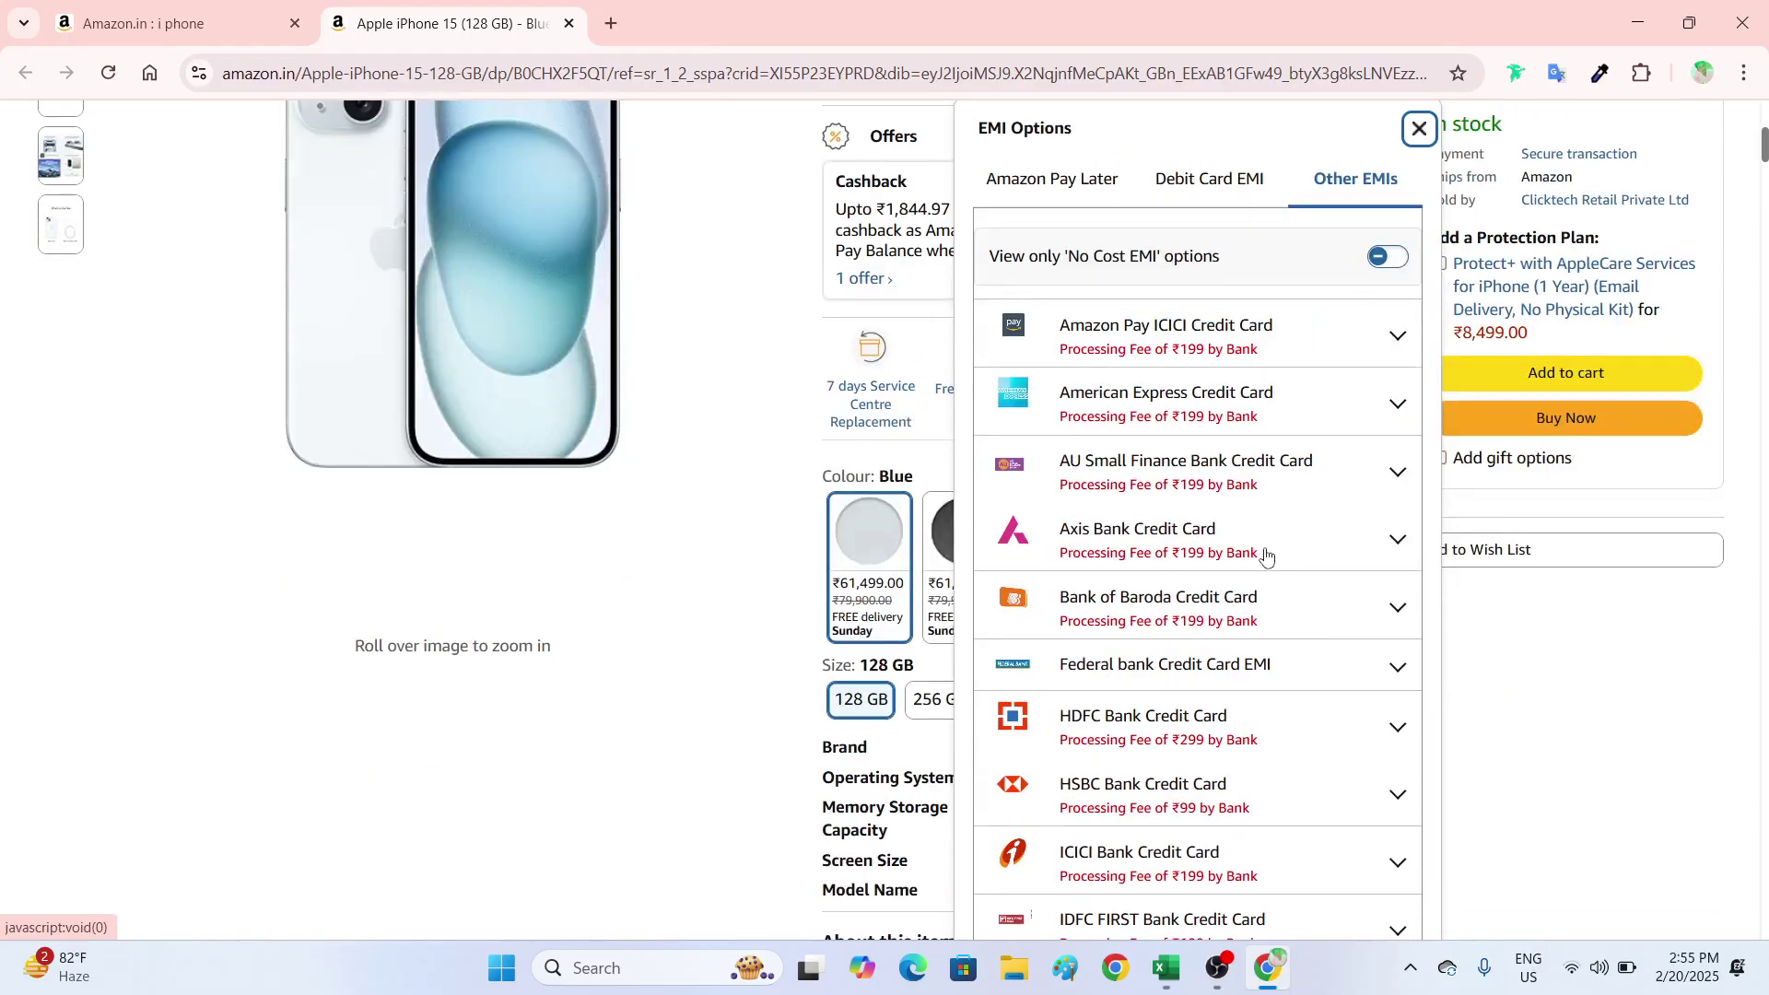
{"action": "scroll", "coordinate": [1266, 554], "scroll_direction": "down", "scroll_amount": 3}
{"action": "scroll", "coordinate": [1270, 679], "scroll_direction": "down", "scroll_amount": 2}
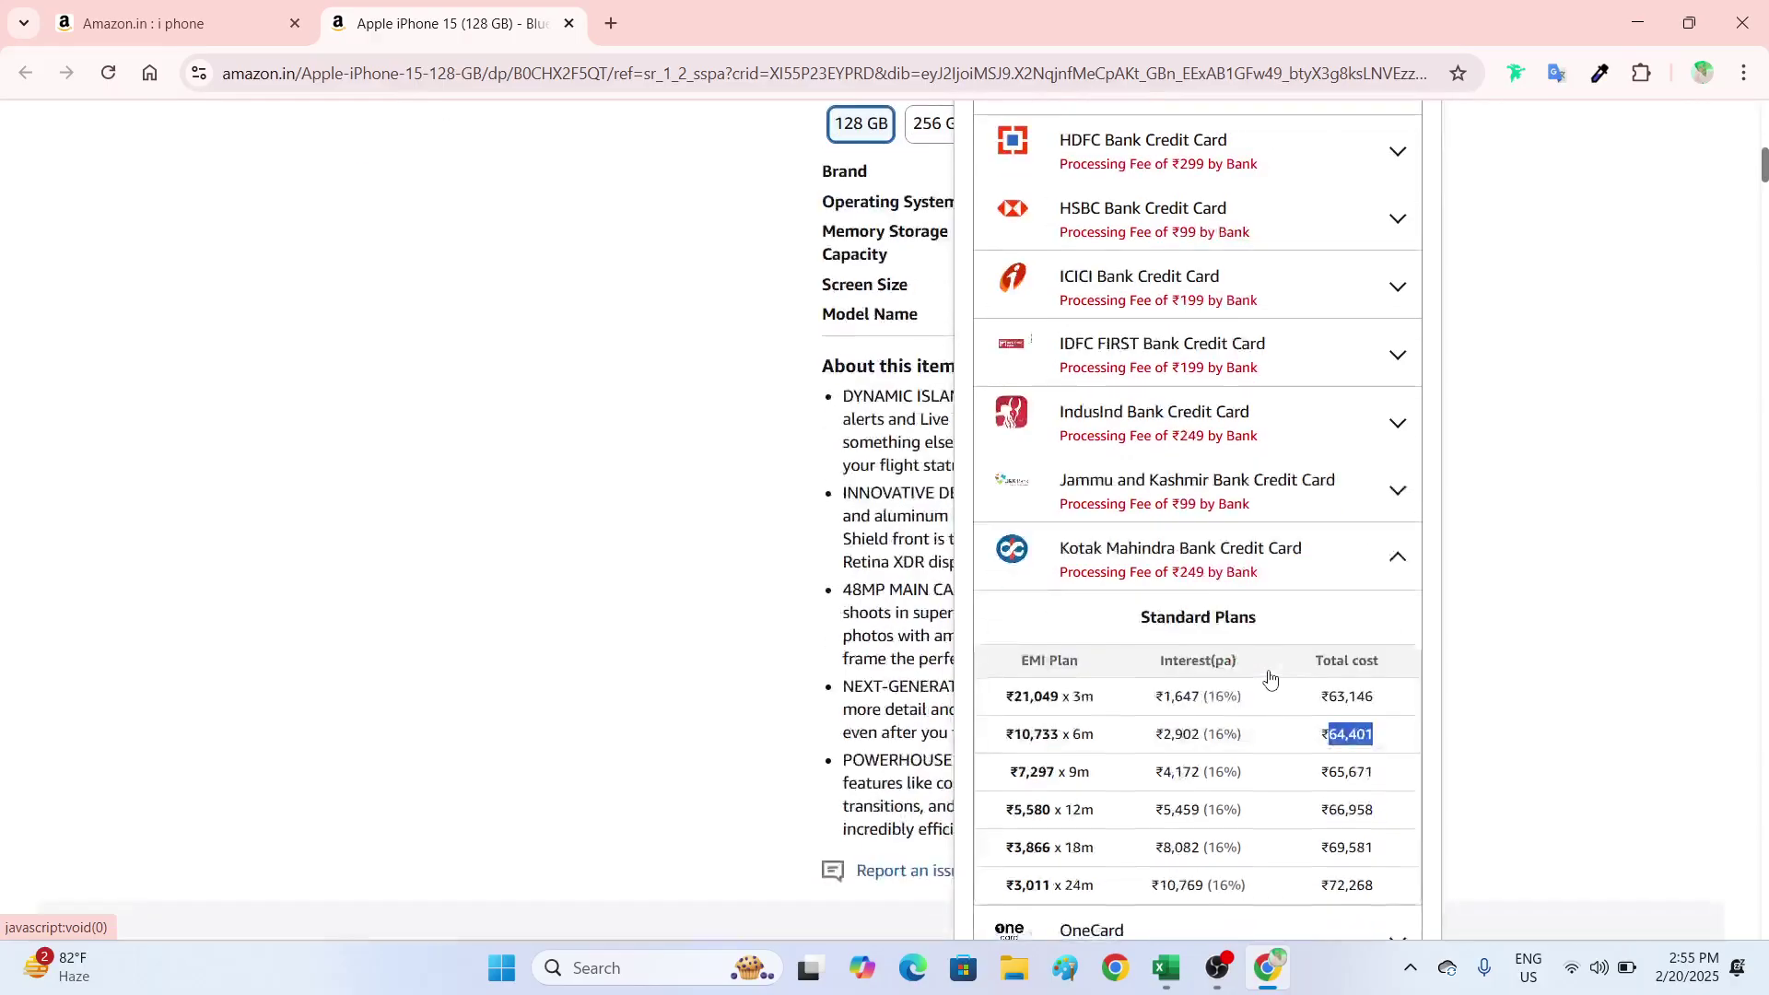
{"action": "left_click", "coordinate": [1355, 724]}
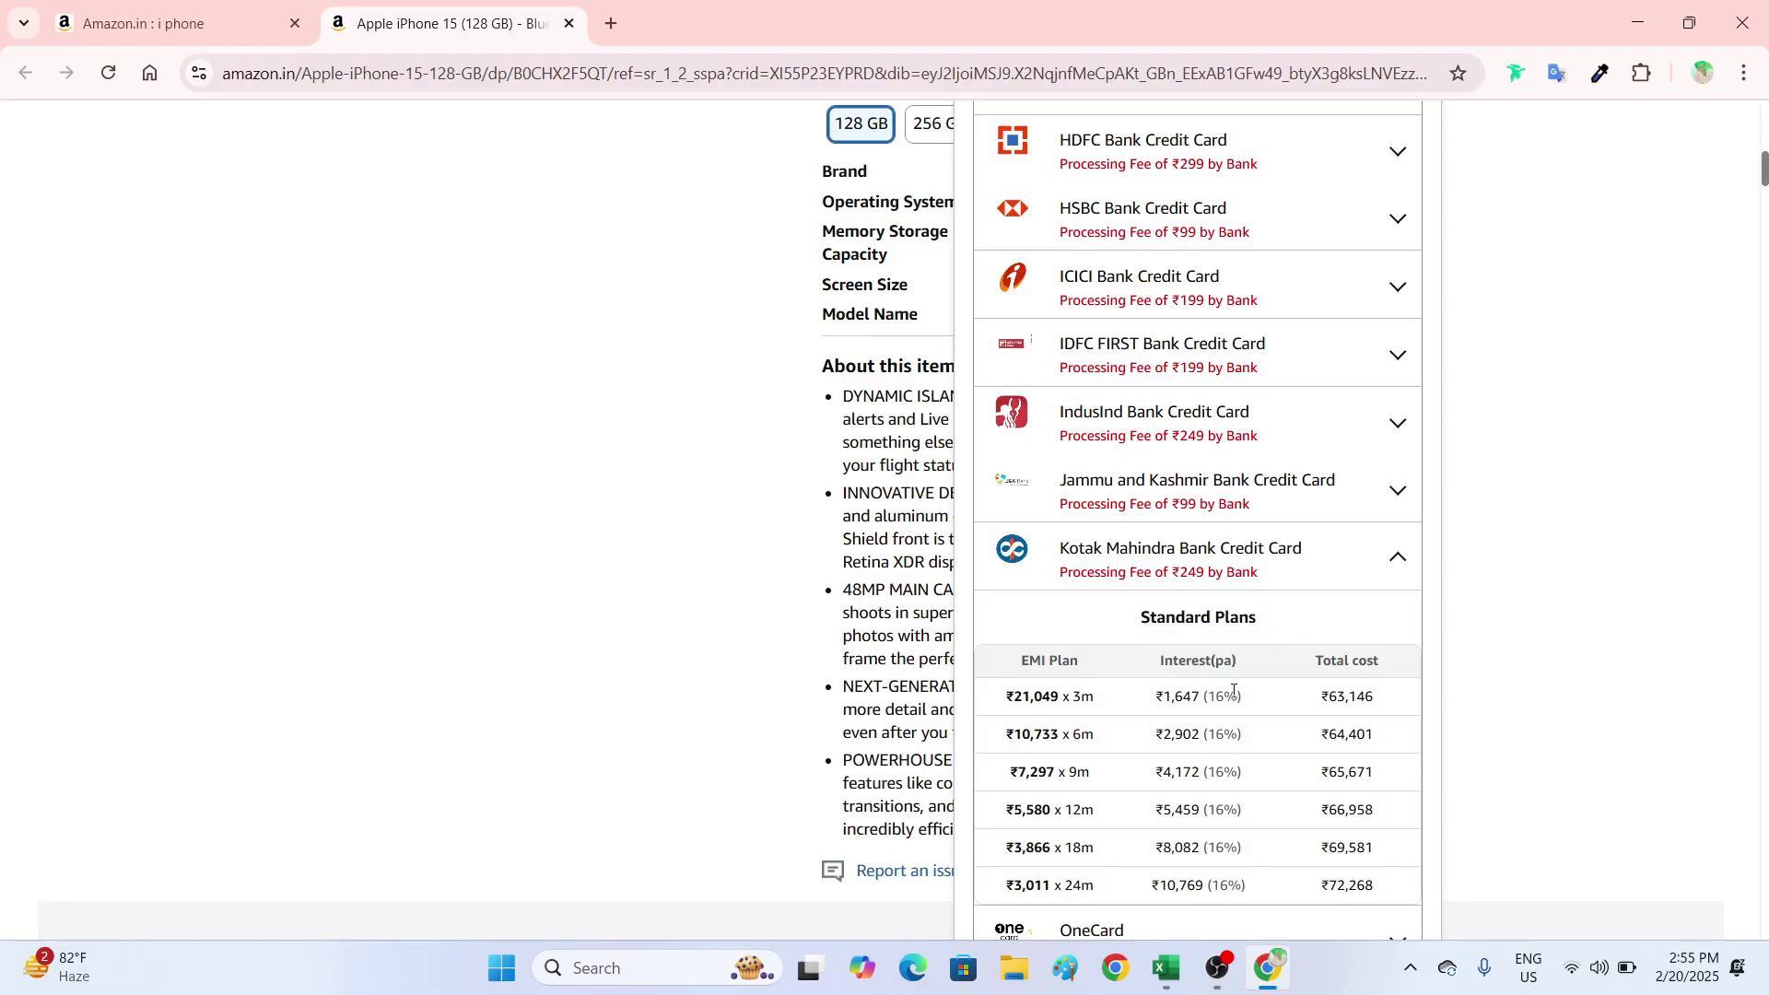
{"action": "scroll", "coordinate": [1234, 691], "scroll_direction": "down", "scroll_amount": 2}
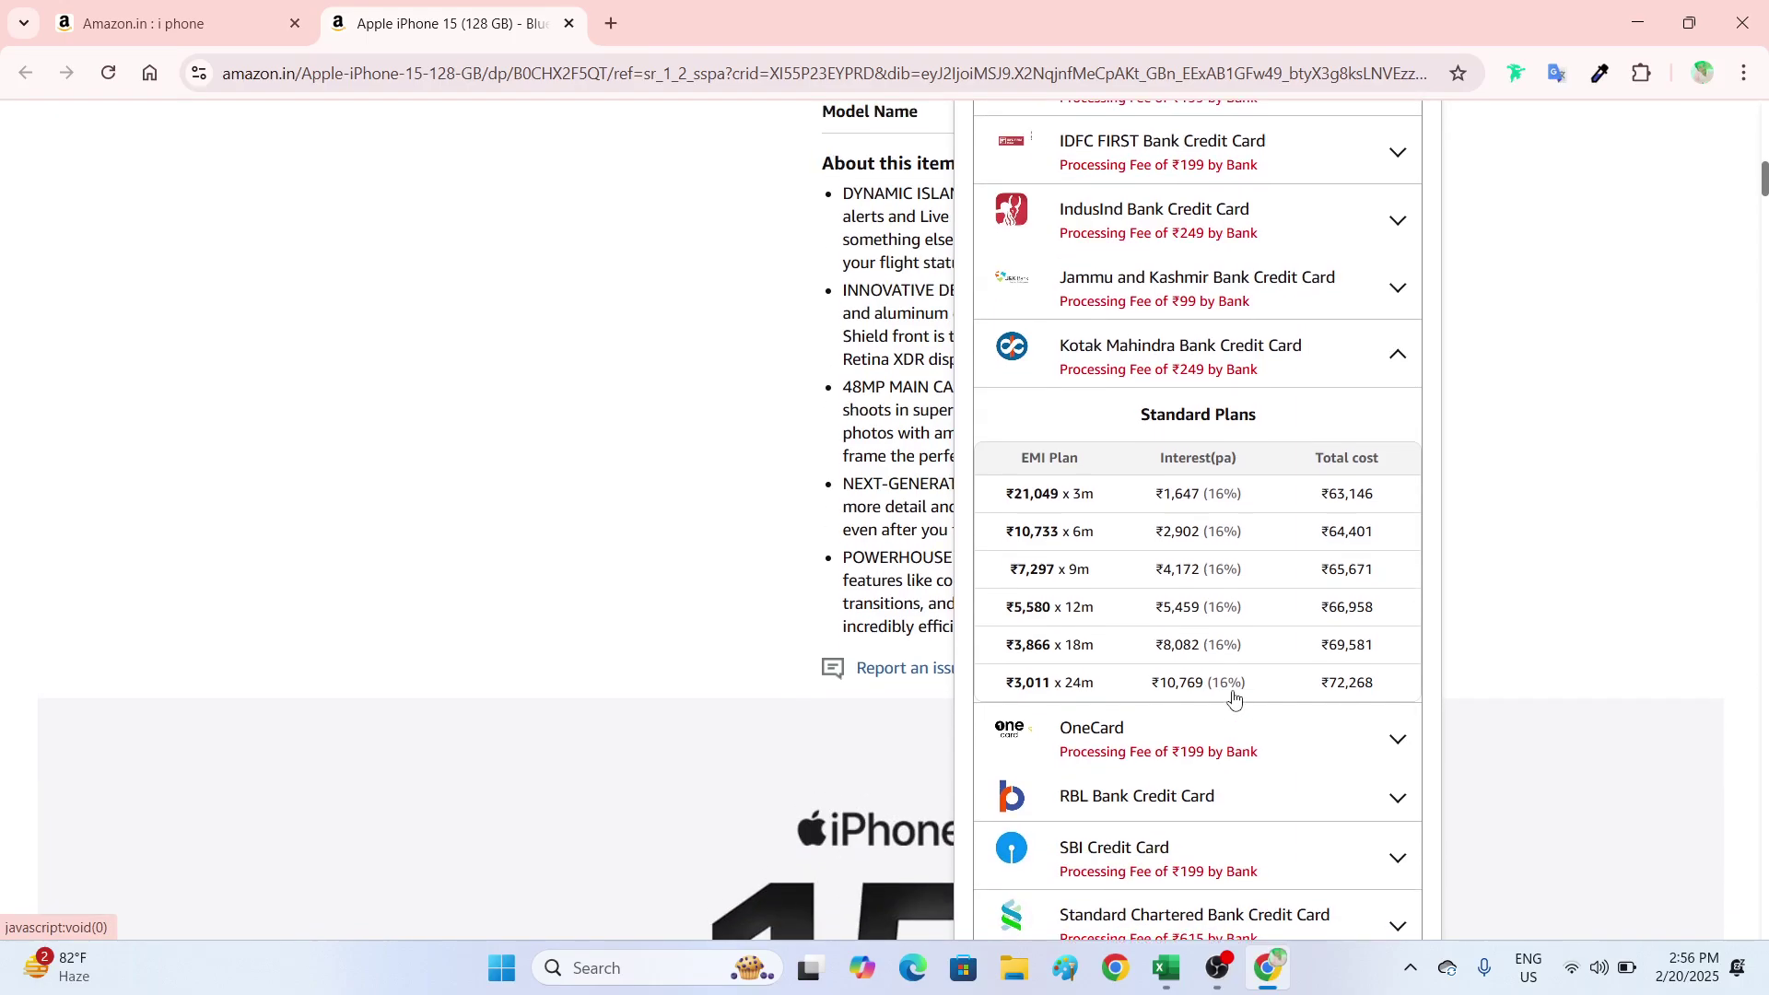
{"action": "scroll", "coordinate": [1234, 698], "scroll_direction": "up", "scroll_amount": 2}
{"action": "scroll", "coordinate": [1234, 697], "scroll_direction": "down", "scroll_amount": 2}
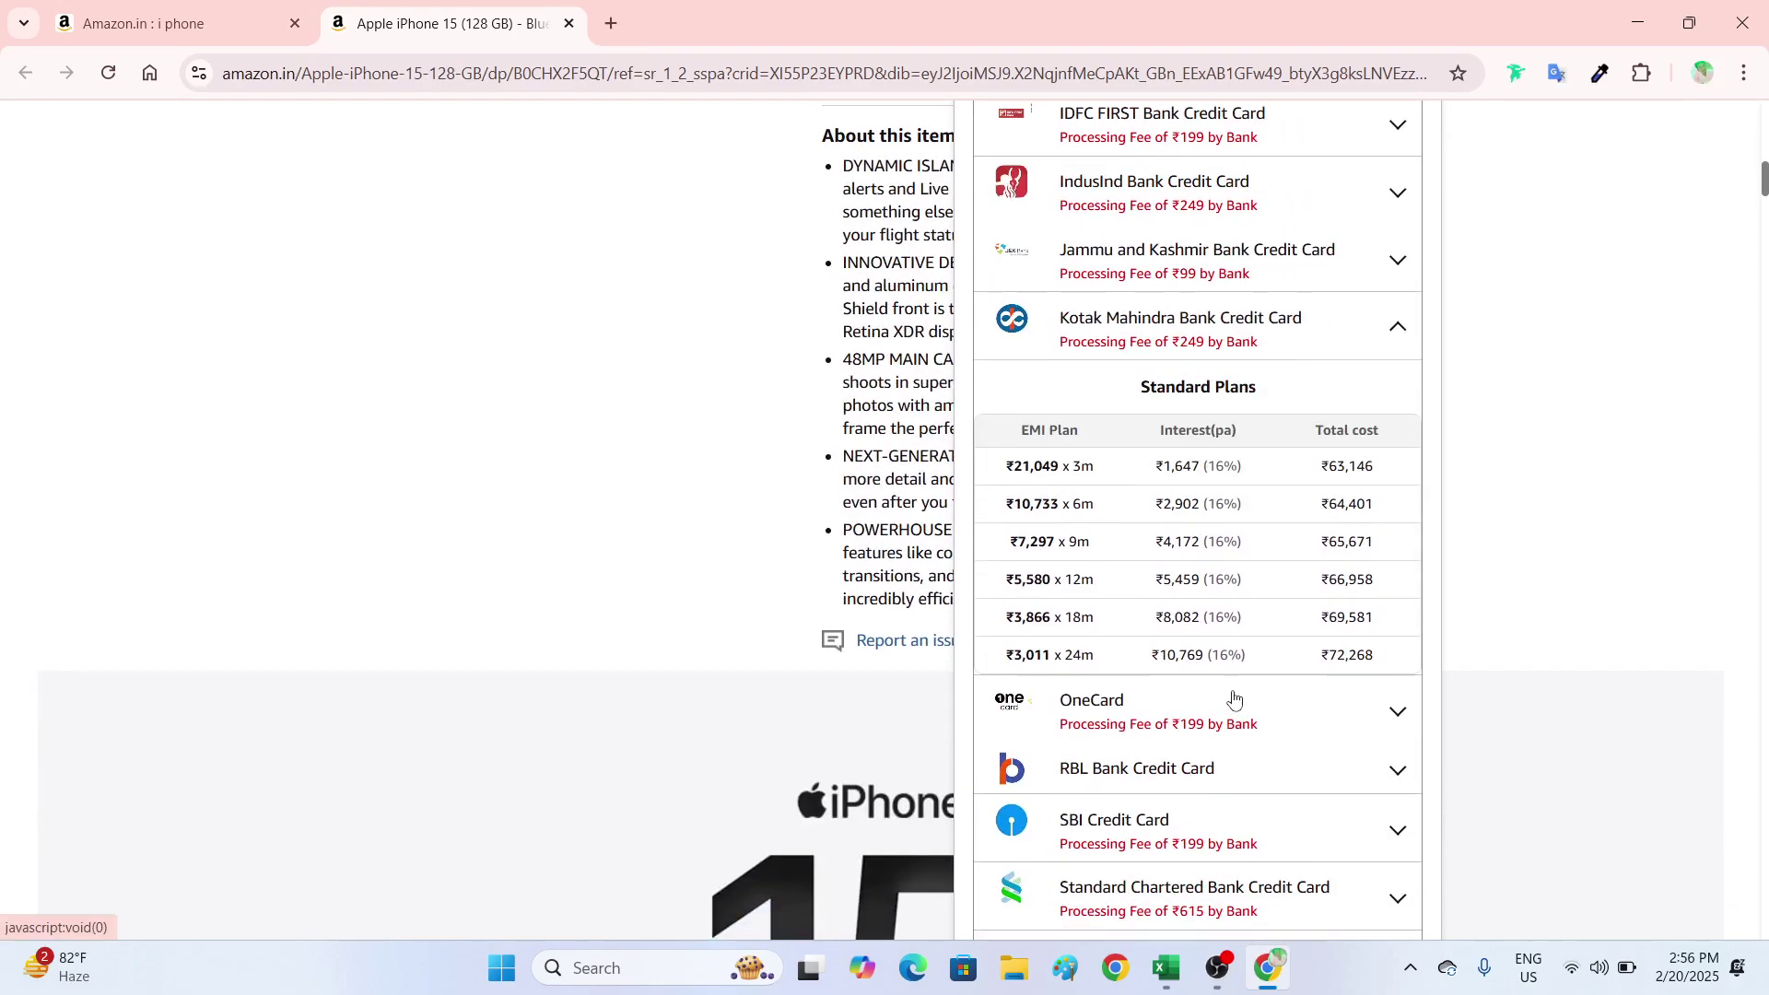
{"action": "scroll", "coordinate": [1234, 698], "scroll_direction": "down", "scroll_amount": 3}
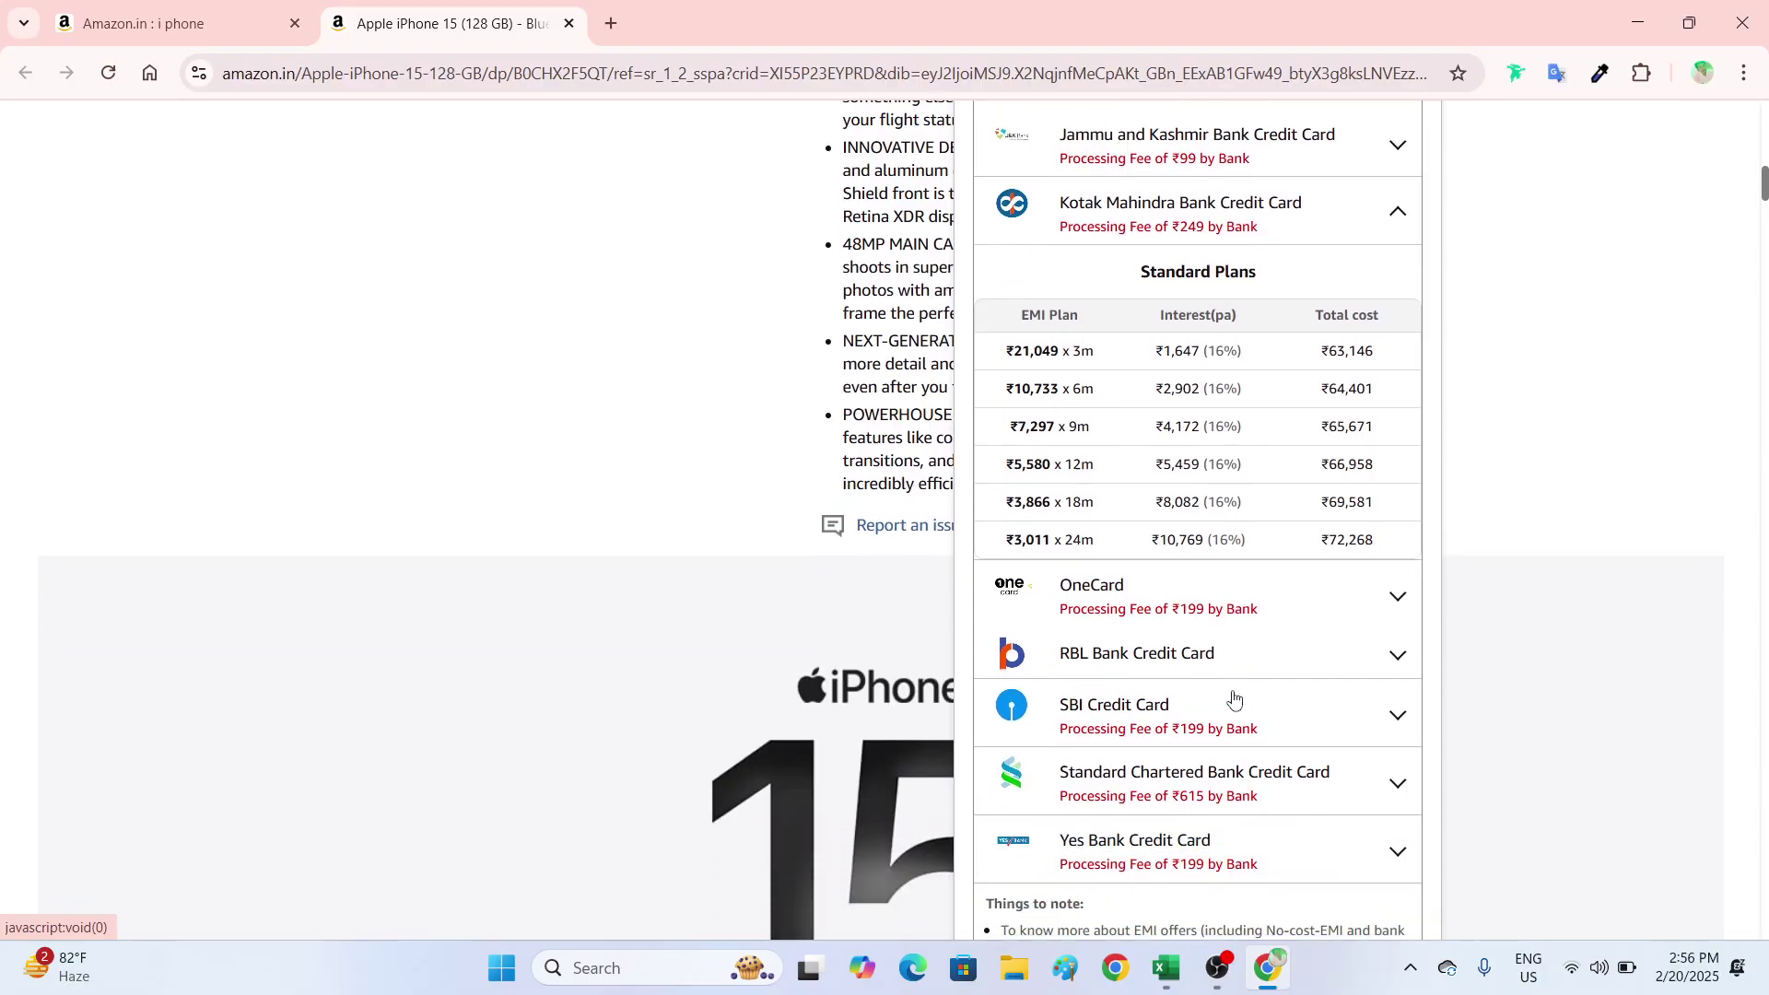
{"action": "scroll", "coordinate": [1236, 698], "scroll_direction": "up", "scroll_amount": 2}
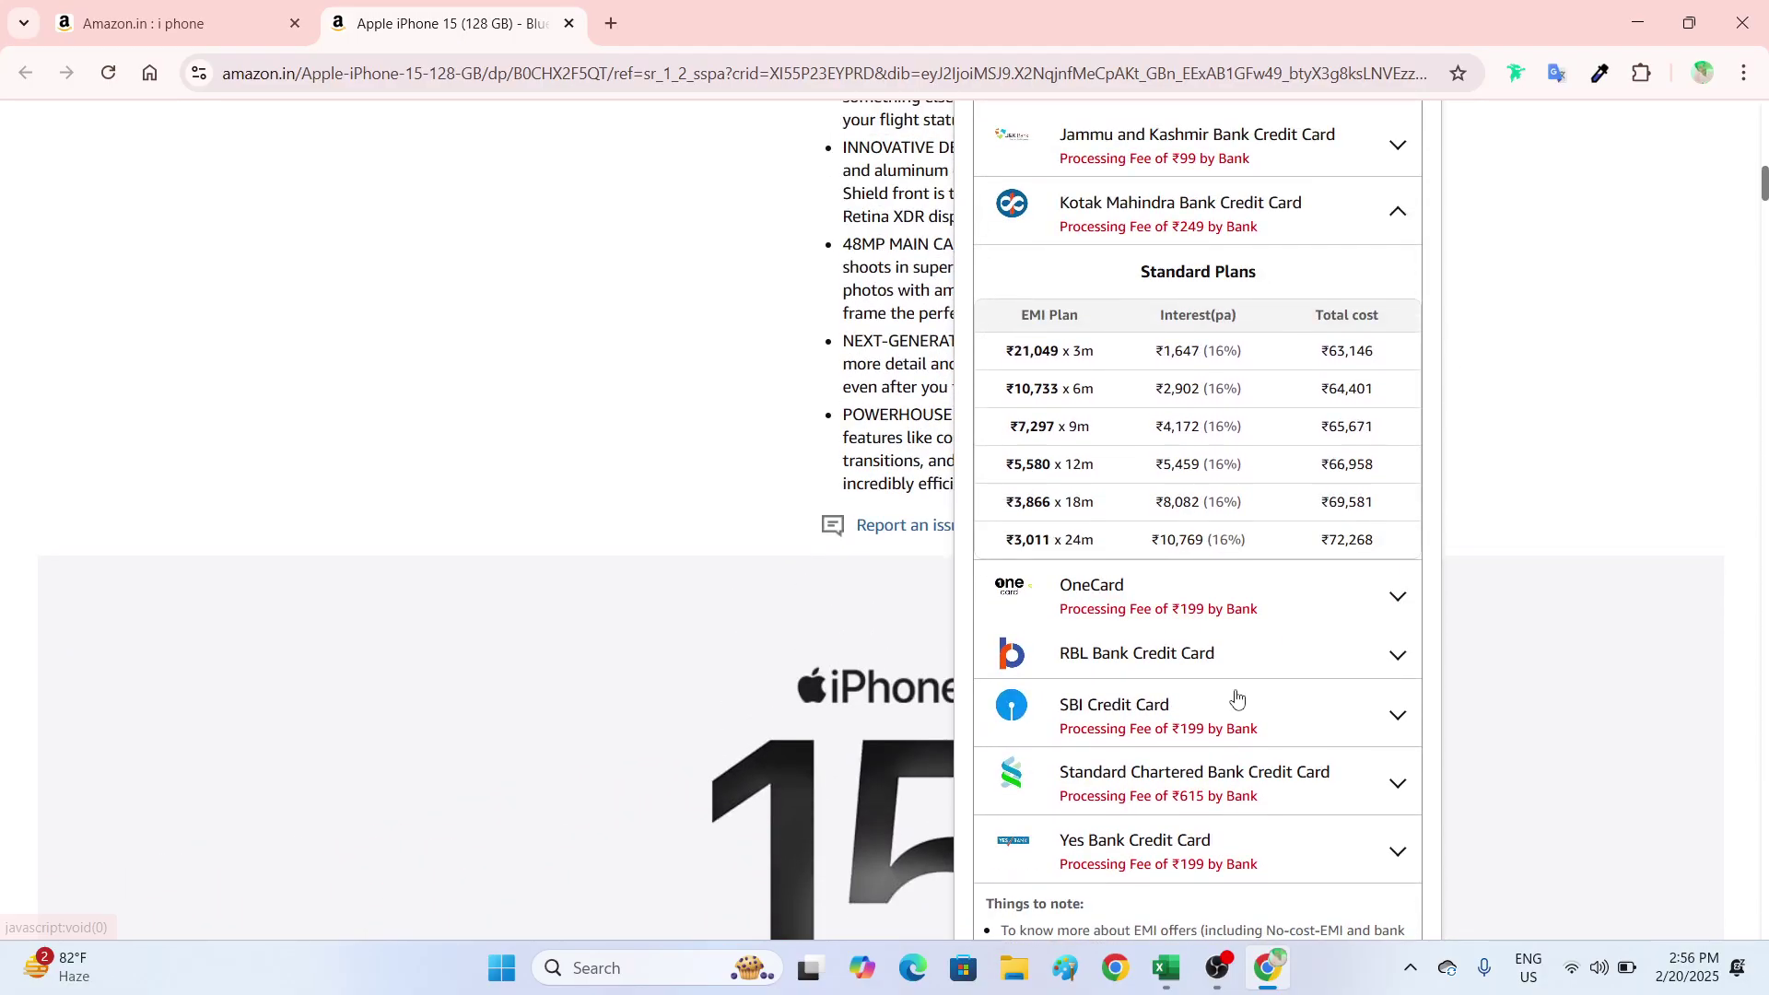
- Reopen the EMI options at the offer list's start and expand the Amazon Pay ICICI Credit Card plans
{"action": "scroll", "coordinate": [1237, 698], "scroll_direction": "up", "scroll_amount": 10}
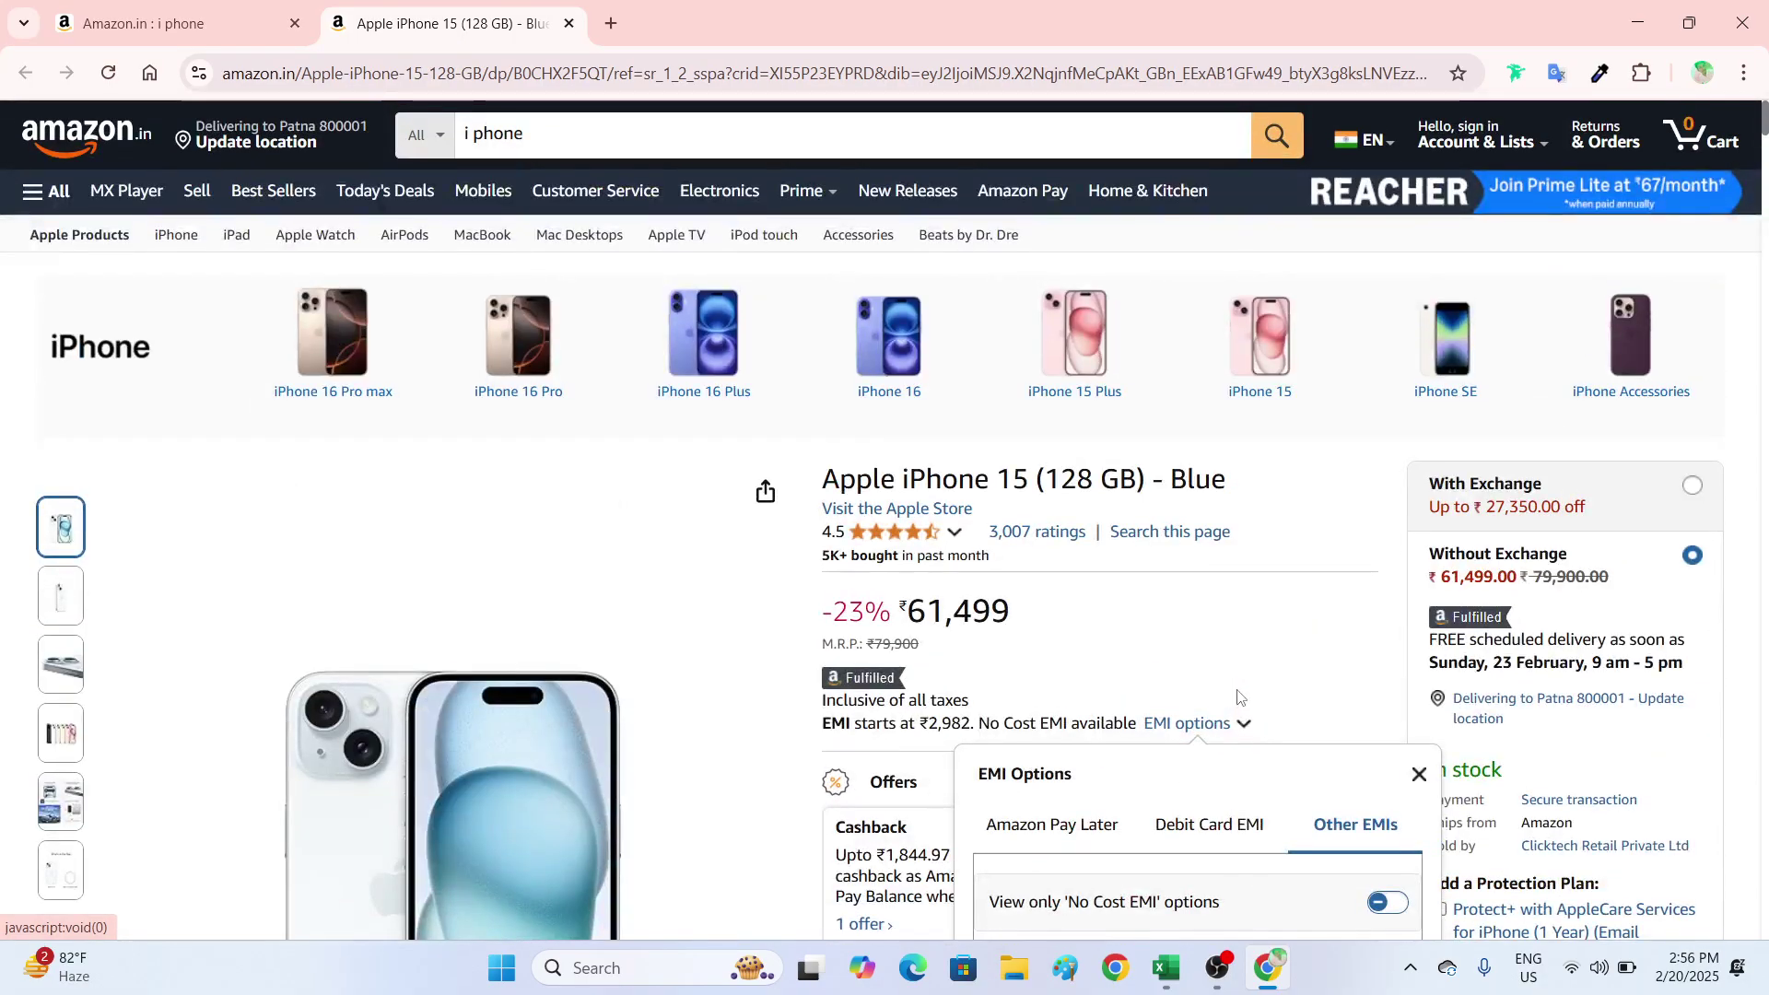
{"action": "left_click", "coordinate": [1241, 698]}
{"action": "scroll", "coordinate": [1261, 740], "scroll_direction": "down", "scroll_amount": 4}
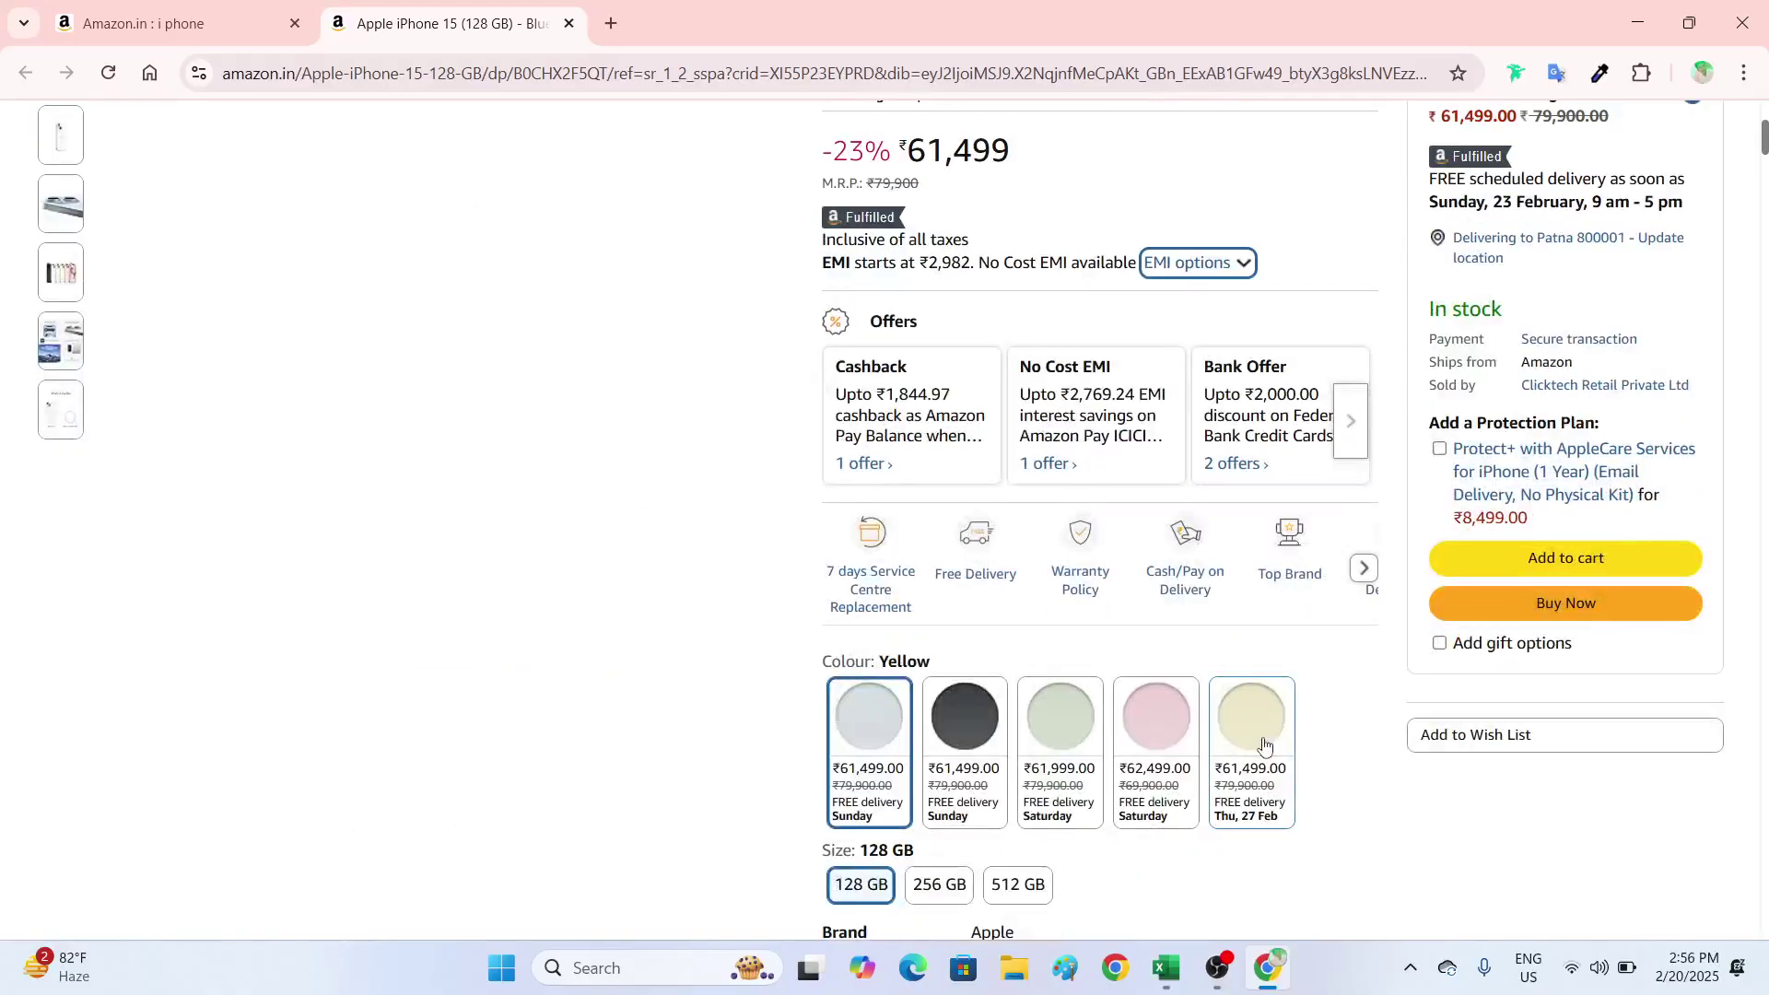
{"action": "left_click", "coordinate": [1185, 269]}
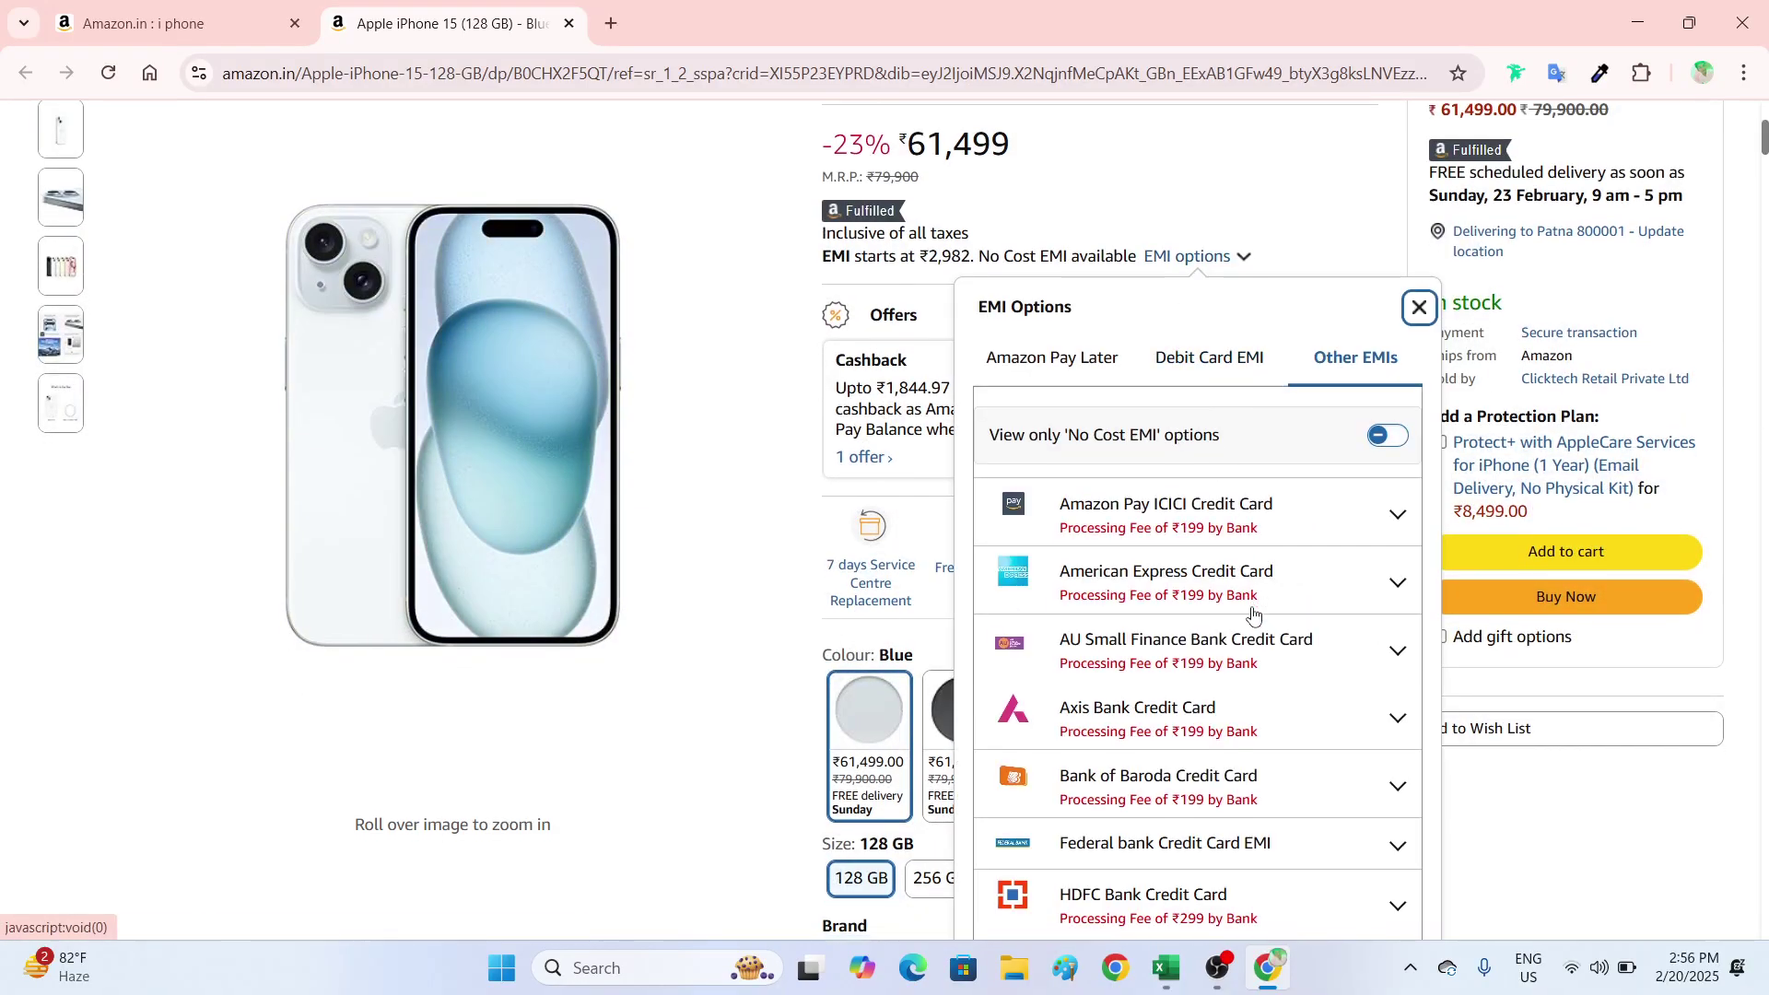
{"action": "scroll", "coordinate": [1240, 599], "scroll_direction": "down", "scroll_amount": 1}
{"action": "scroll", "coordinate": [1275, 498], "scroll_direction": "down", "scroll_amount": 1}
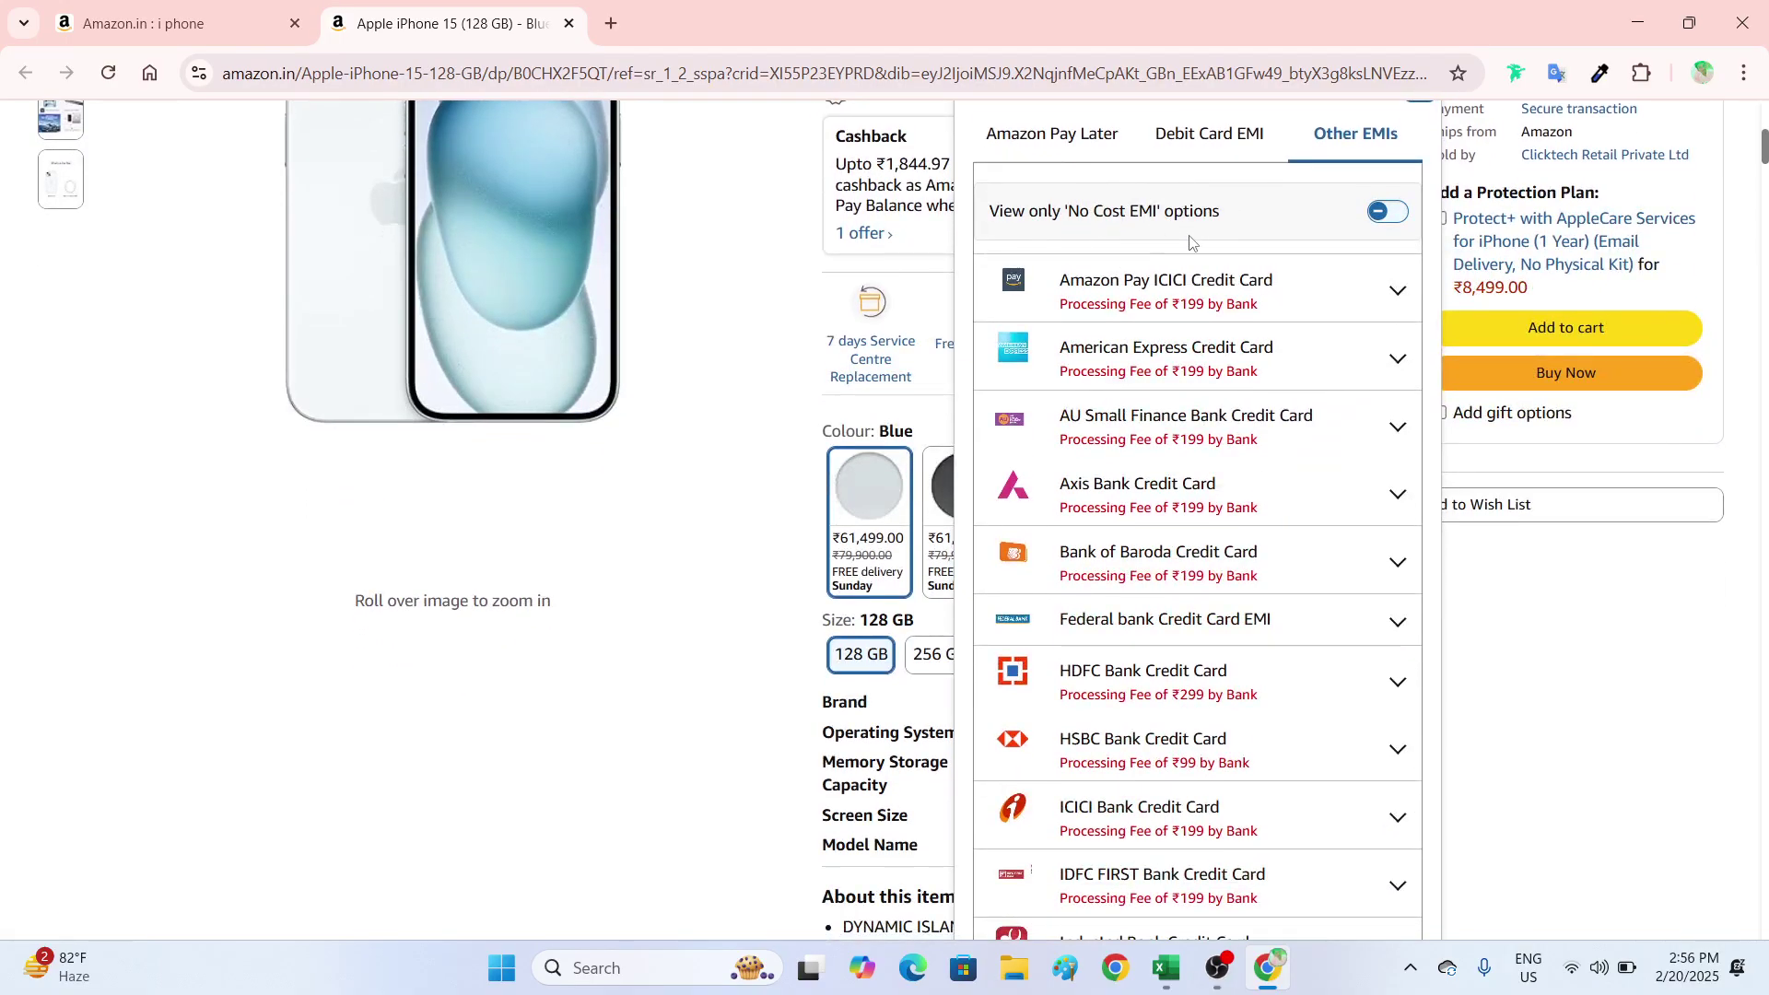
{"action": "left_click", "coordinate": [1299, 304]}
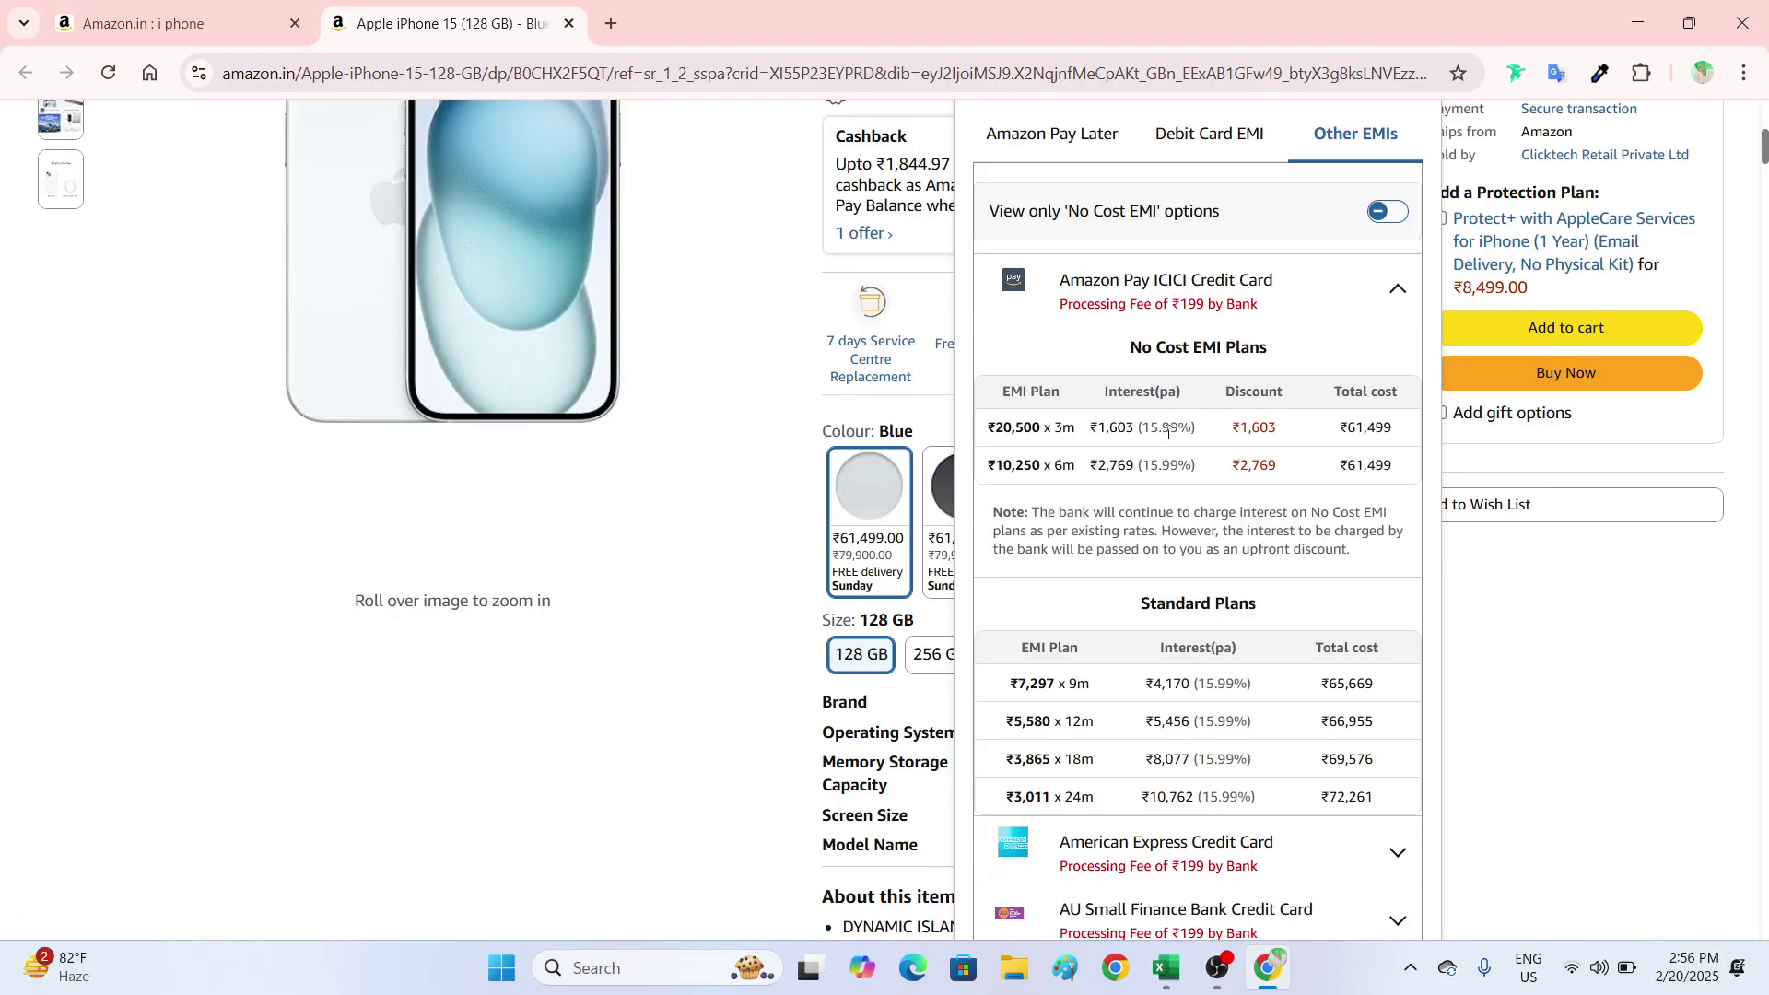
- Show only No Cost EMI options and examine the Amazon Pay ICICI Credit Card's interest, discount and total cost
{"action": "scroll", "coordinate": [1126, 368], "scroll_direction": "up", "scroll_amount": 2}
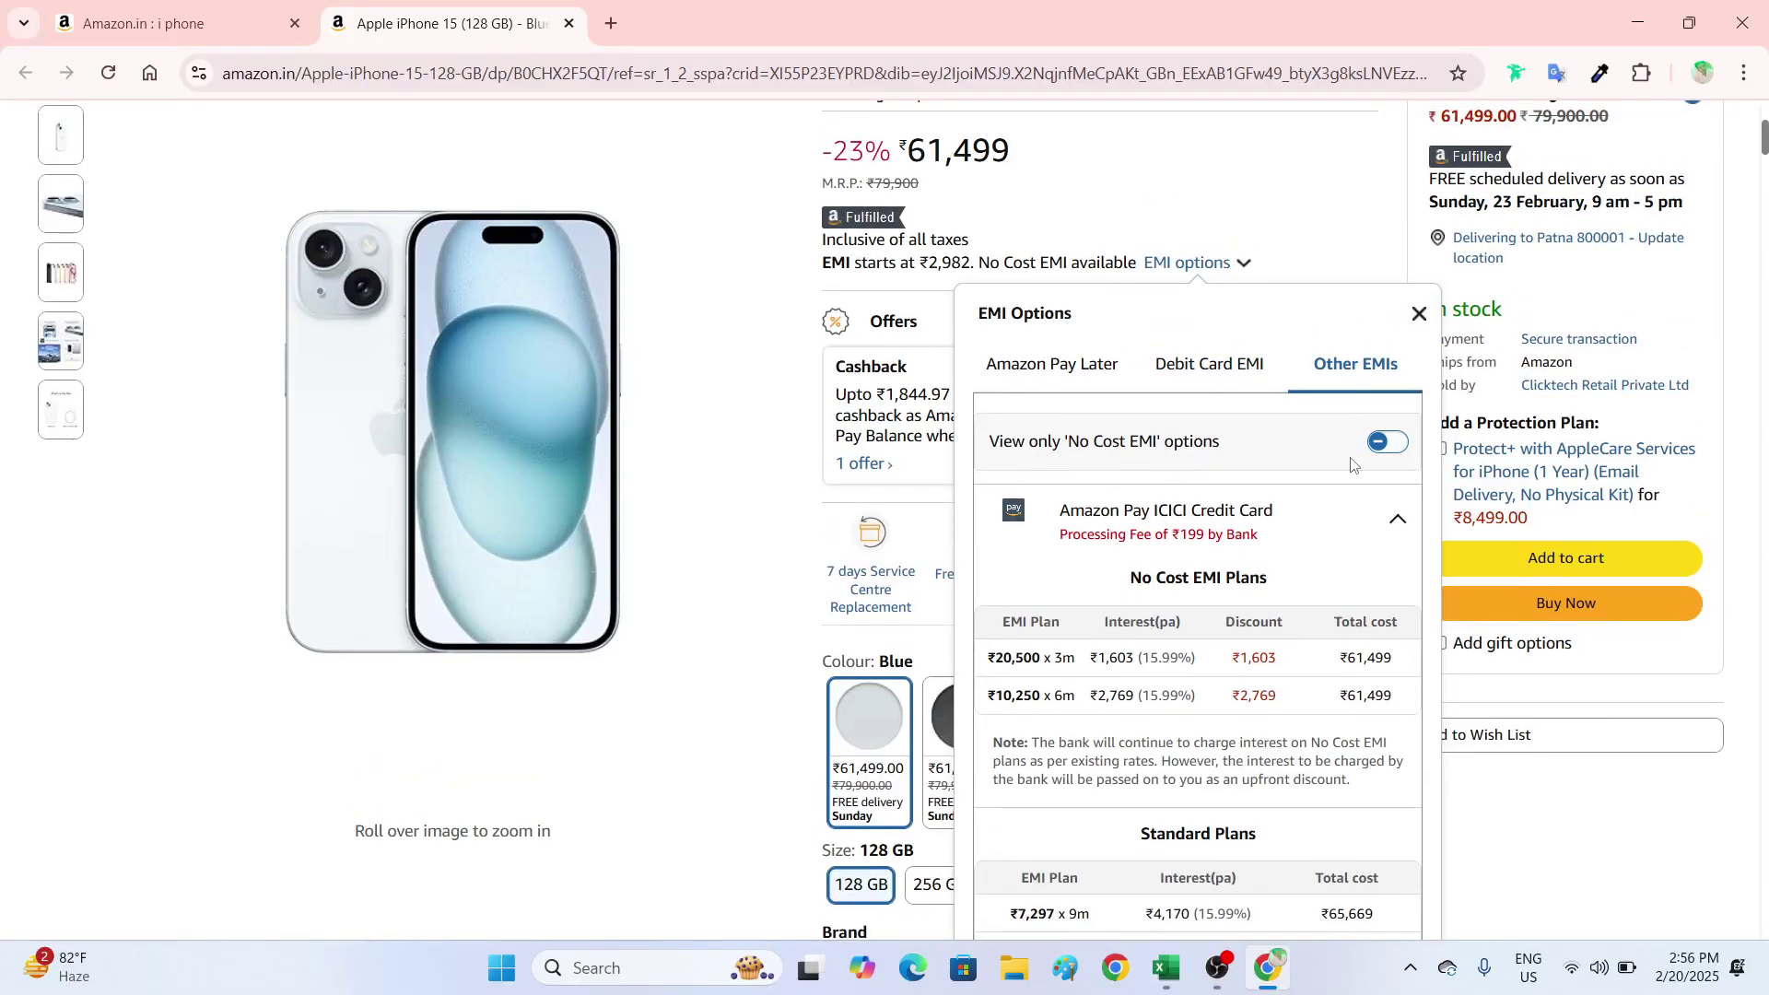
{"action": "left_click", "coordinate": [1381, 447]}
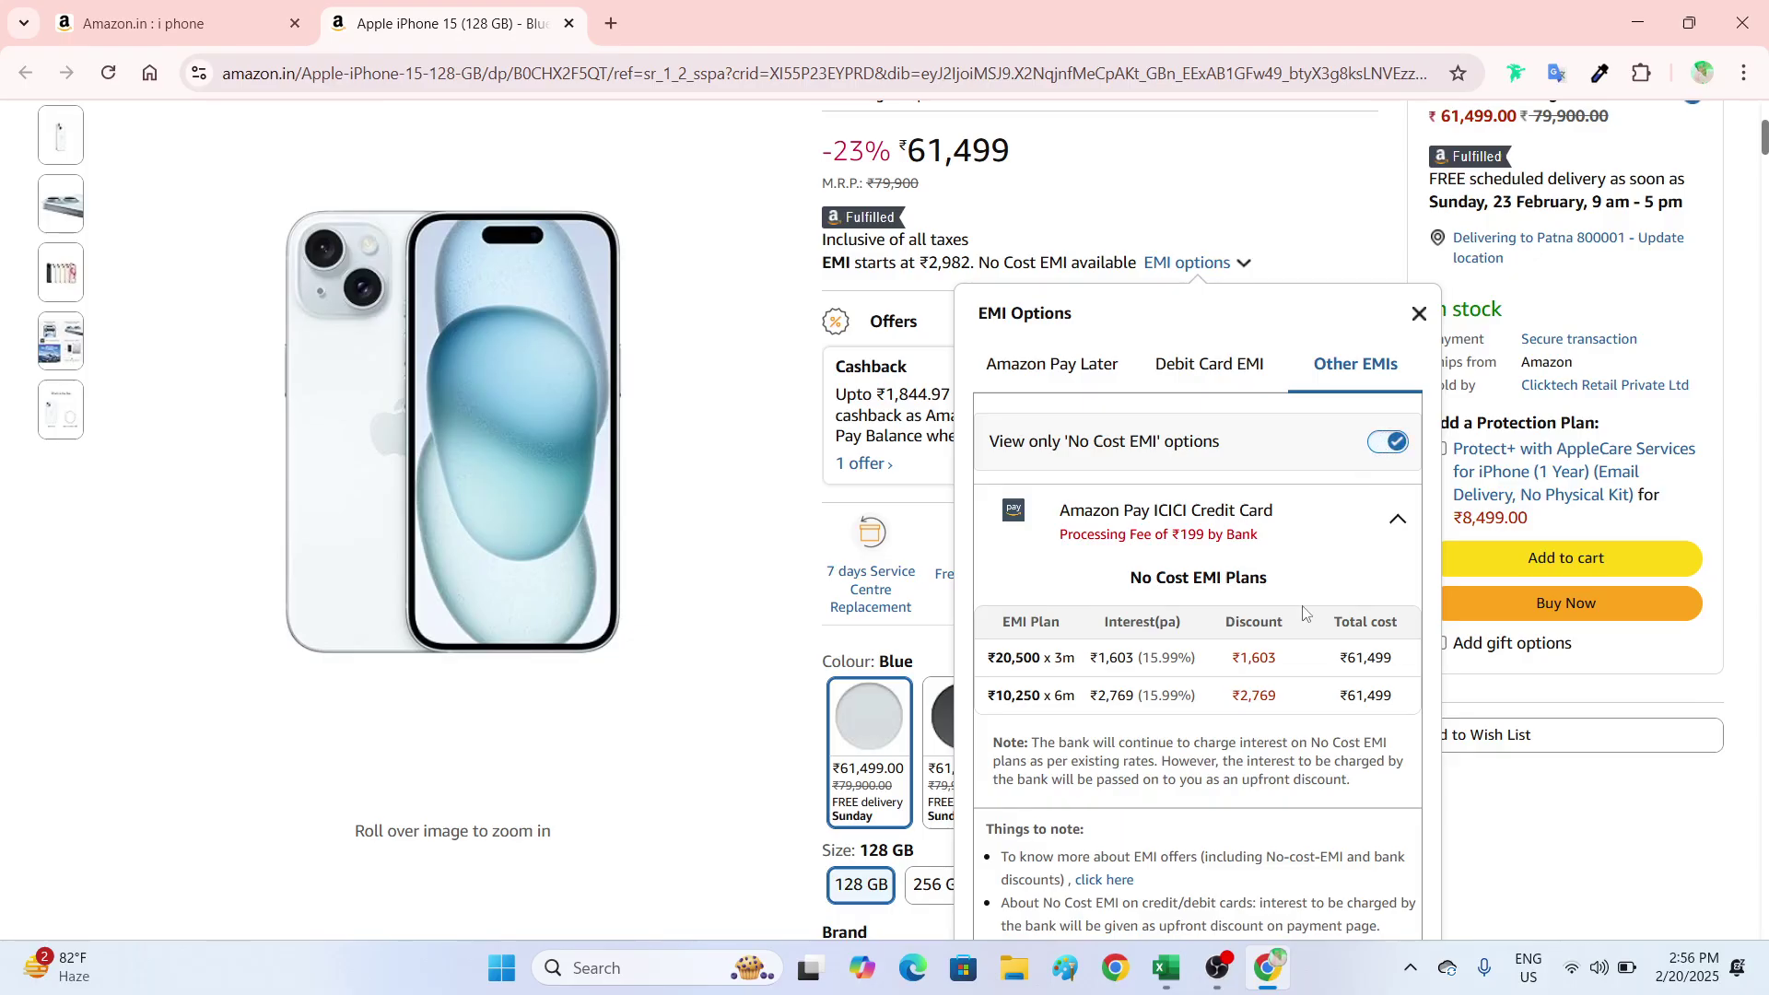
{"action": "scroll", "coordinate": [1210, 712], "scroll_direction": "down", "scroll_amount": 1}
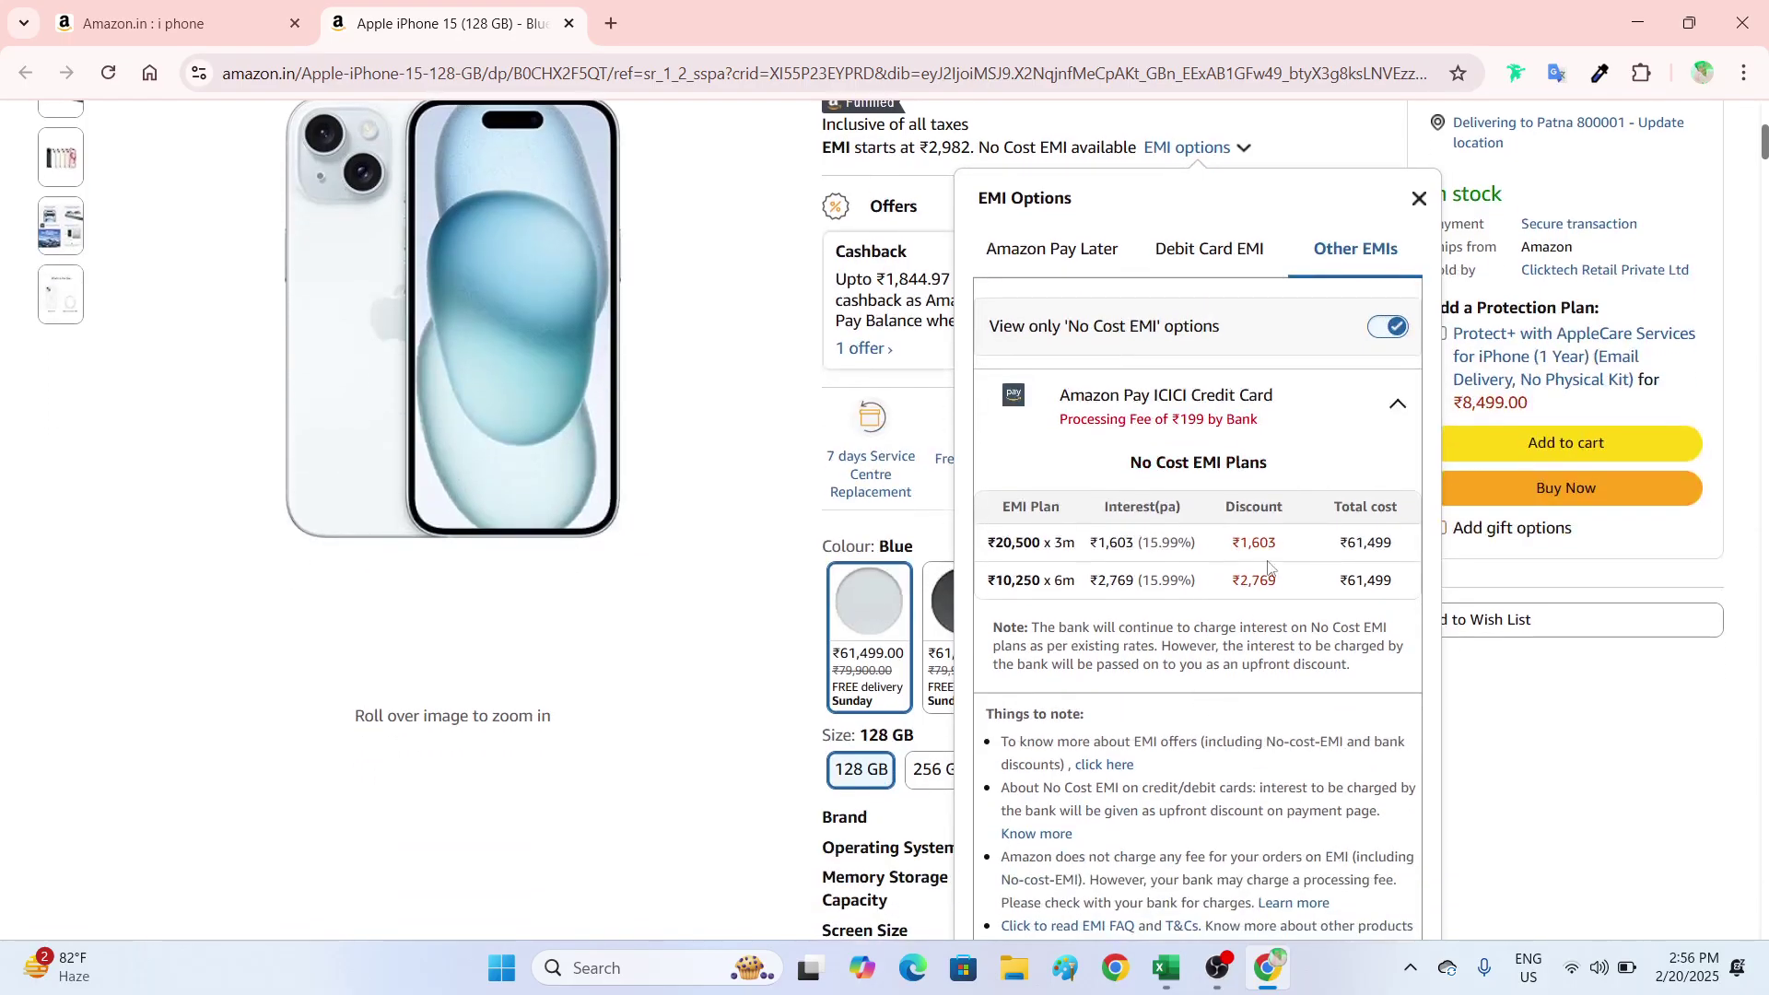
{"action": "left_click", "coordinate": [1379, 408]}
{"action": "left_click", "coordinate": [1399, 408]}
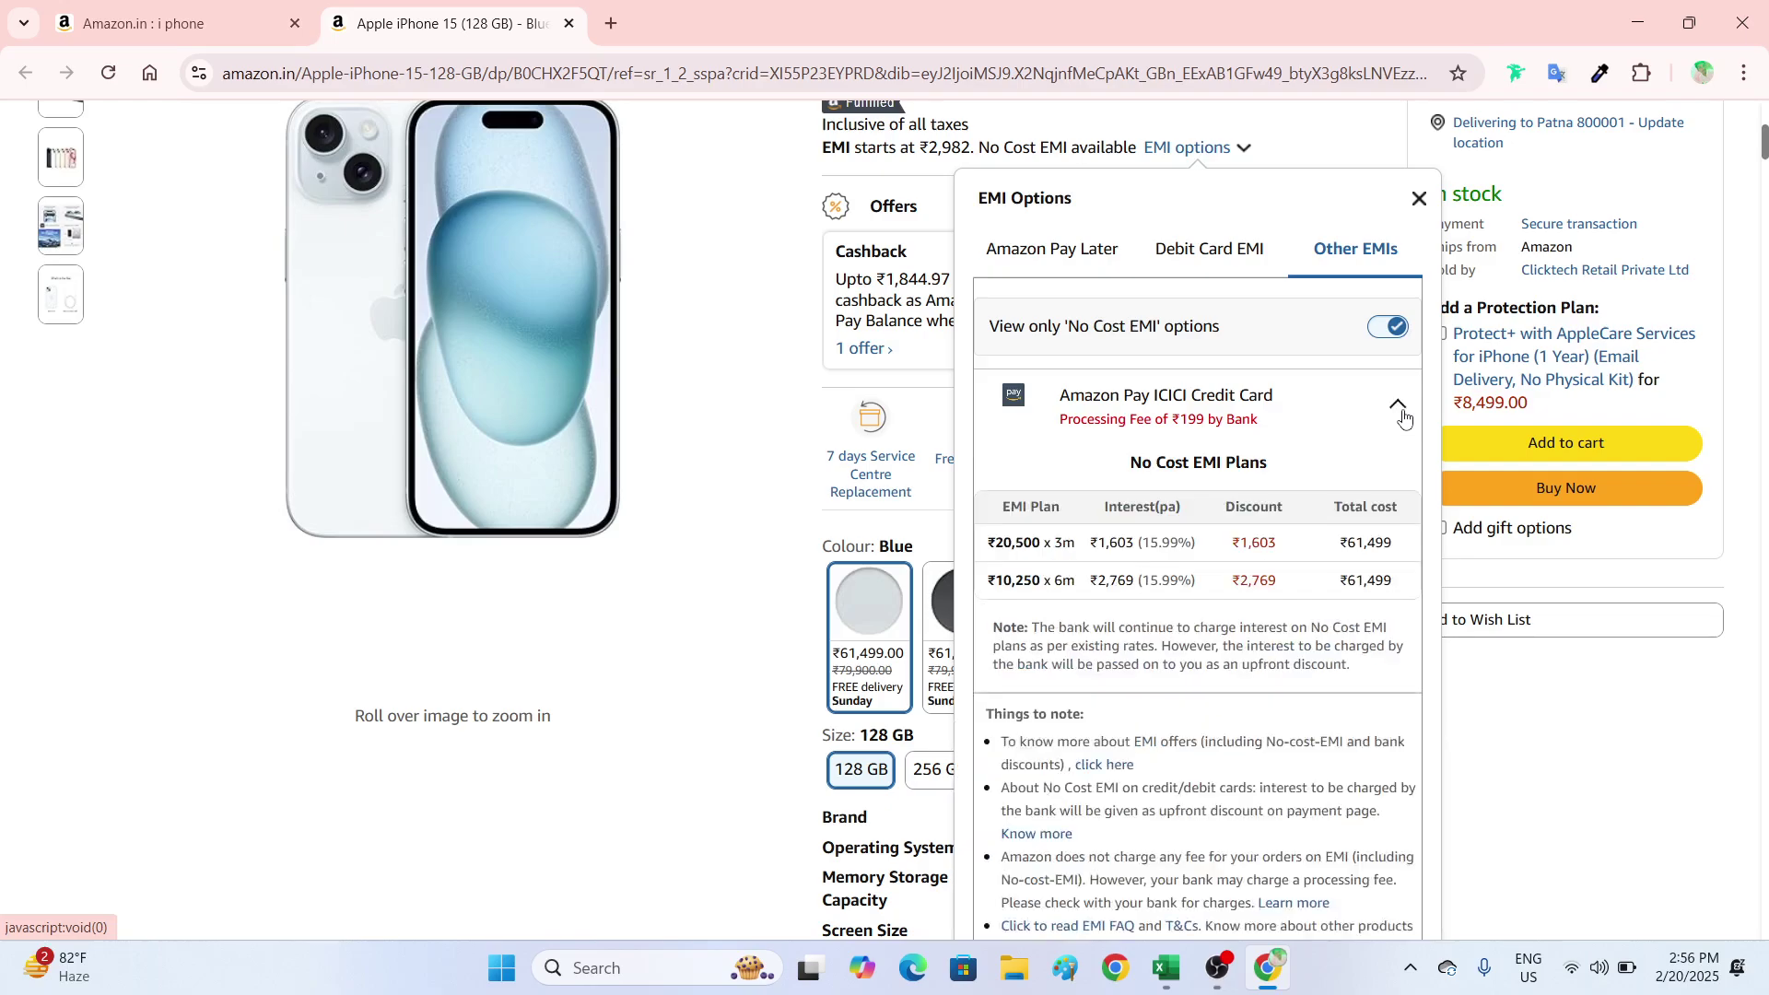
- Collapse the Amazon Pay ICICI Credit Card plans and open the linked page about EMI offers
{"action": "left_click", "coordinate": [1398, 408]}
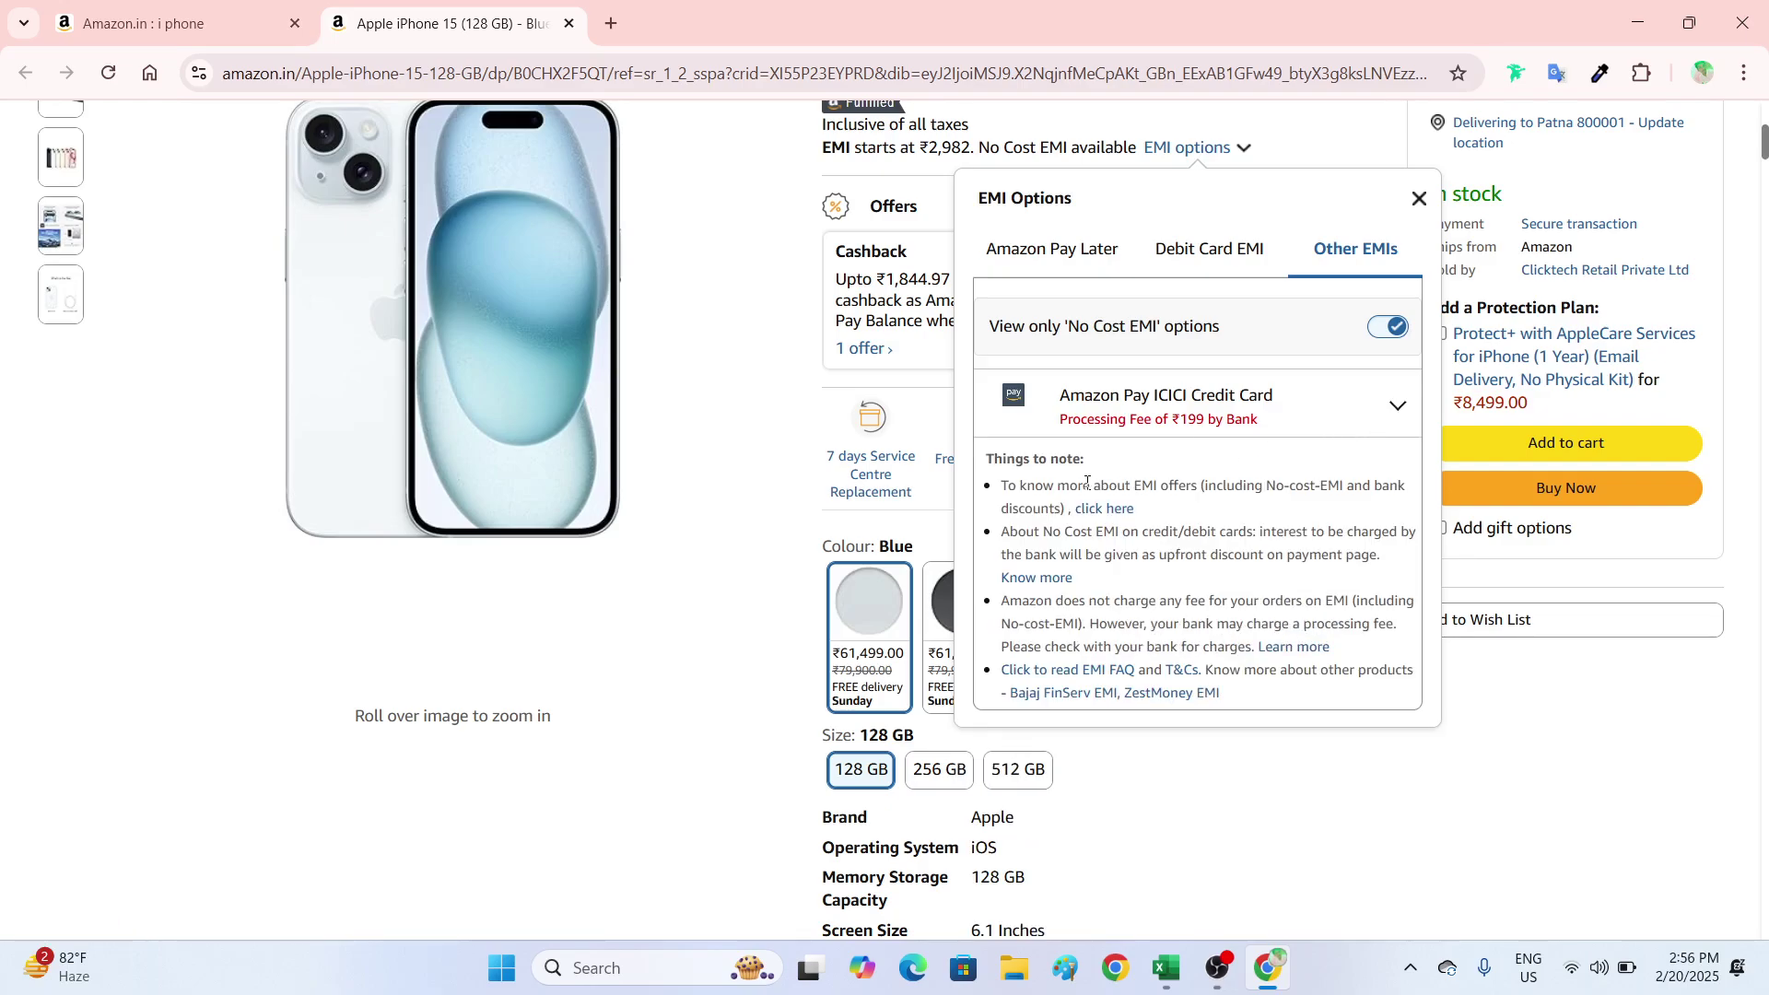
{"action": "left_click_drag", "start_coordinate": [1087, 482], "coordinate": [1249, 483]}
{"action": "left_click", "coordinate": [1272, 485]}
{"action": "left_click", "coordinate": [1101, 518]}
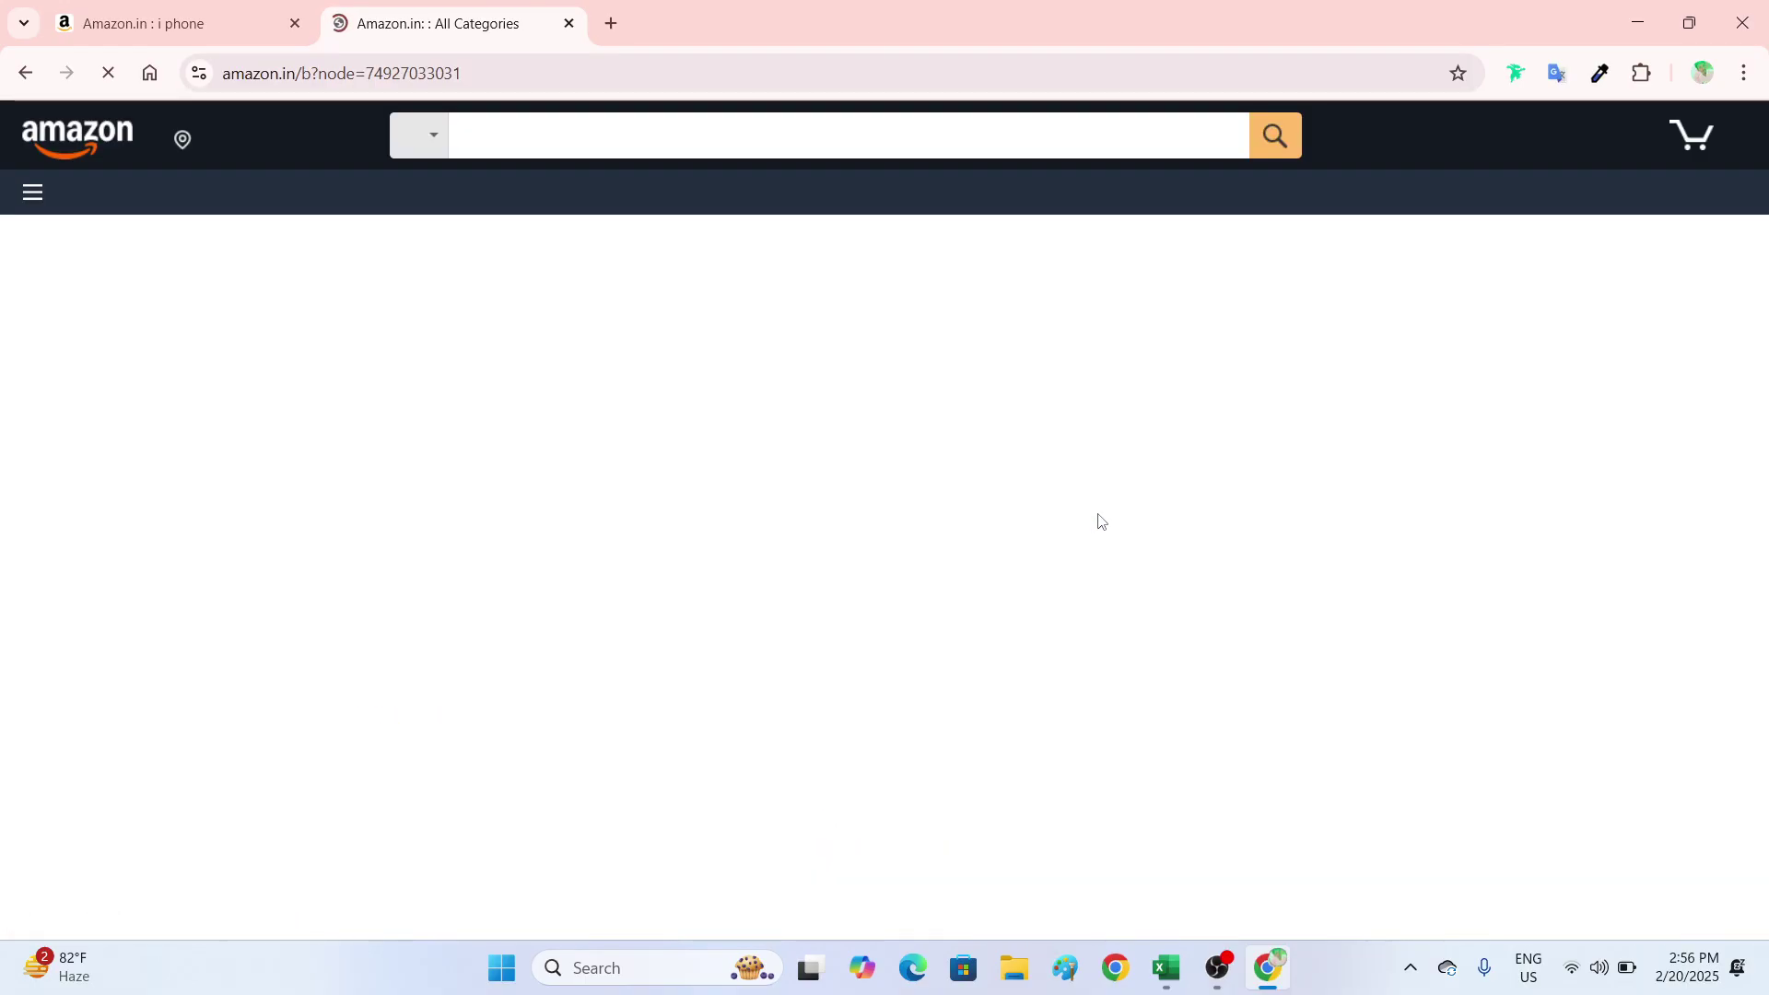
- Browse the products offered on No Cost EMI and open the Redmi Note 12 5G Mystique Blue product page
{"action": "scroll", "coordinate": [1066, 631], "scroll_direction": "down", "scroll_amount": 2}
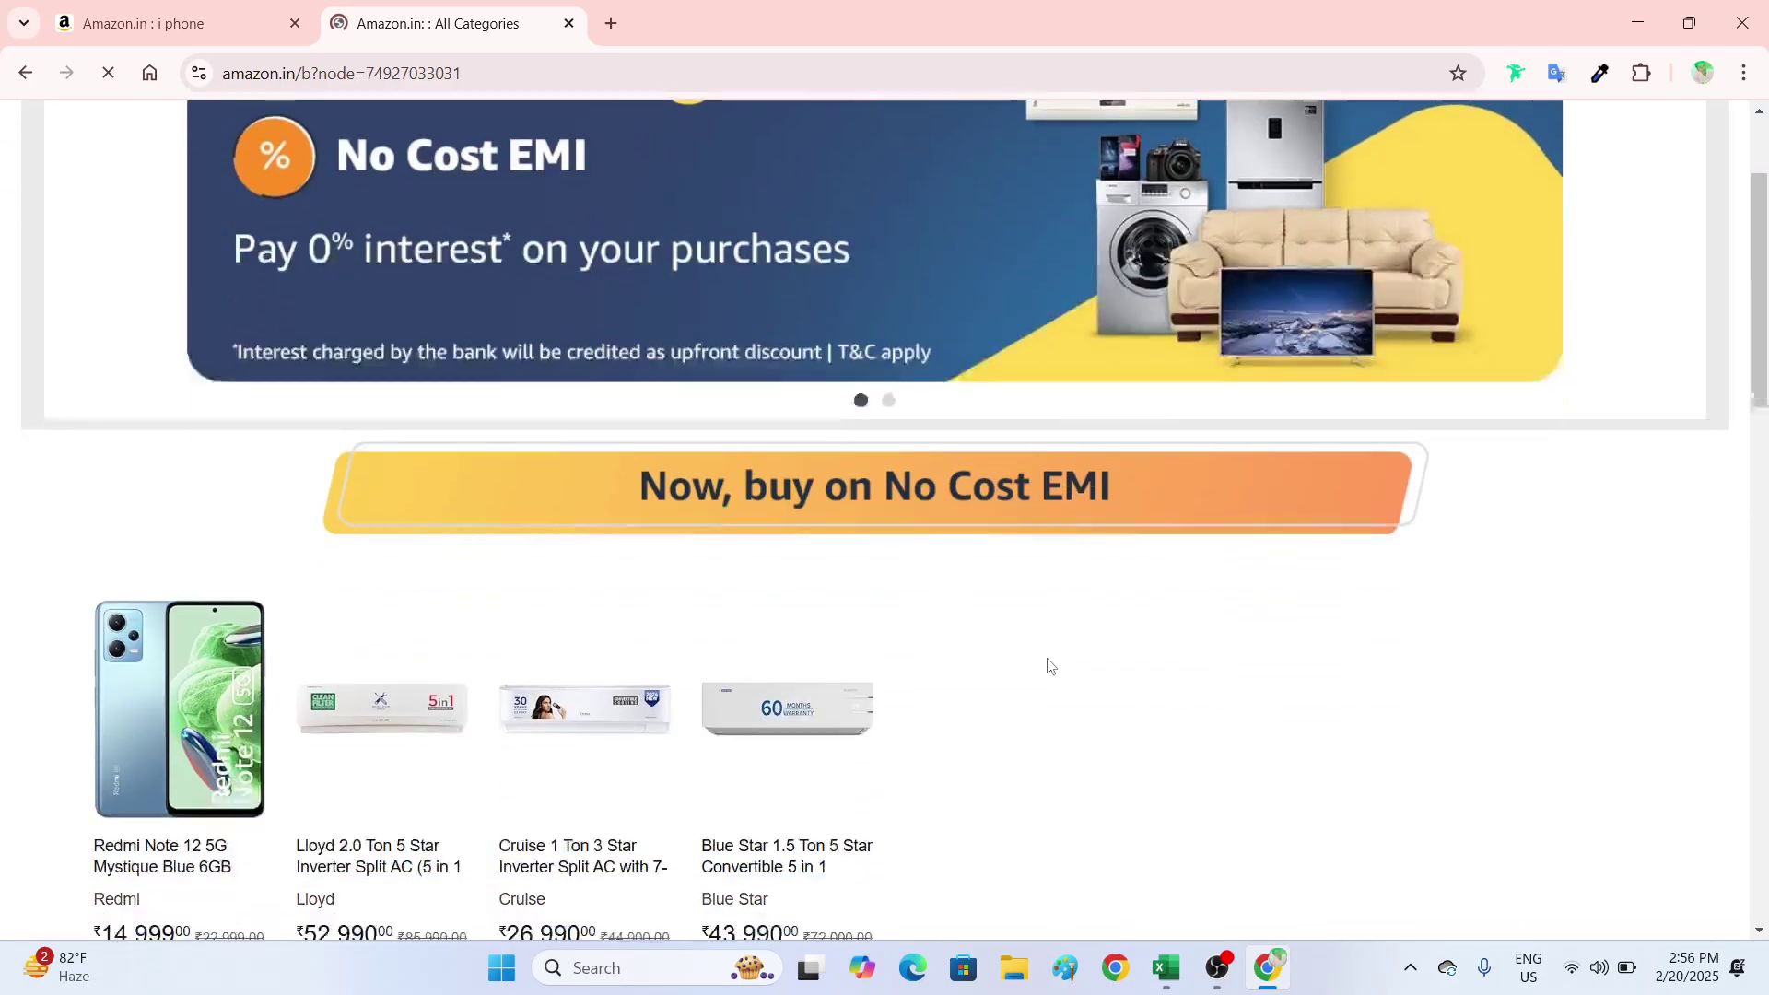
{"action": "scroll", "coordinate": [817, 510], "scroll_direction": "down", "scroll_amount": 2}
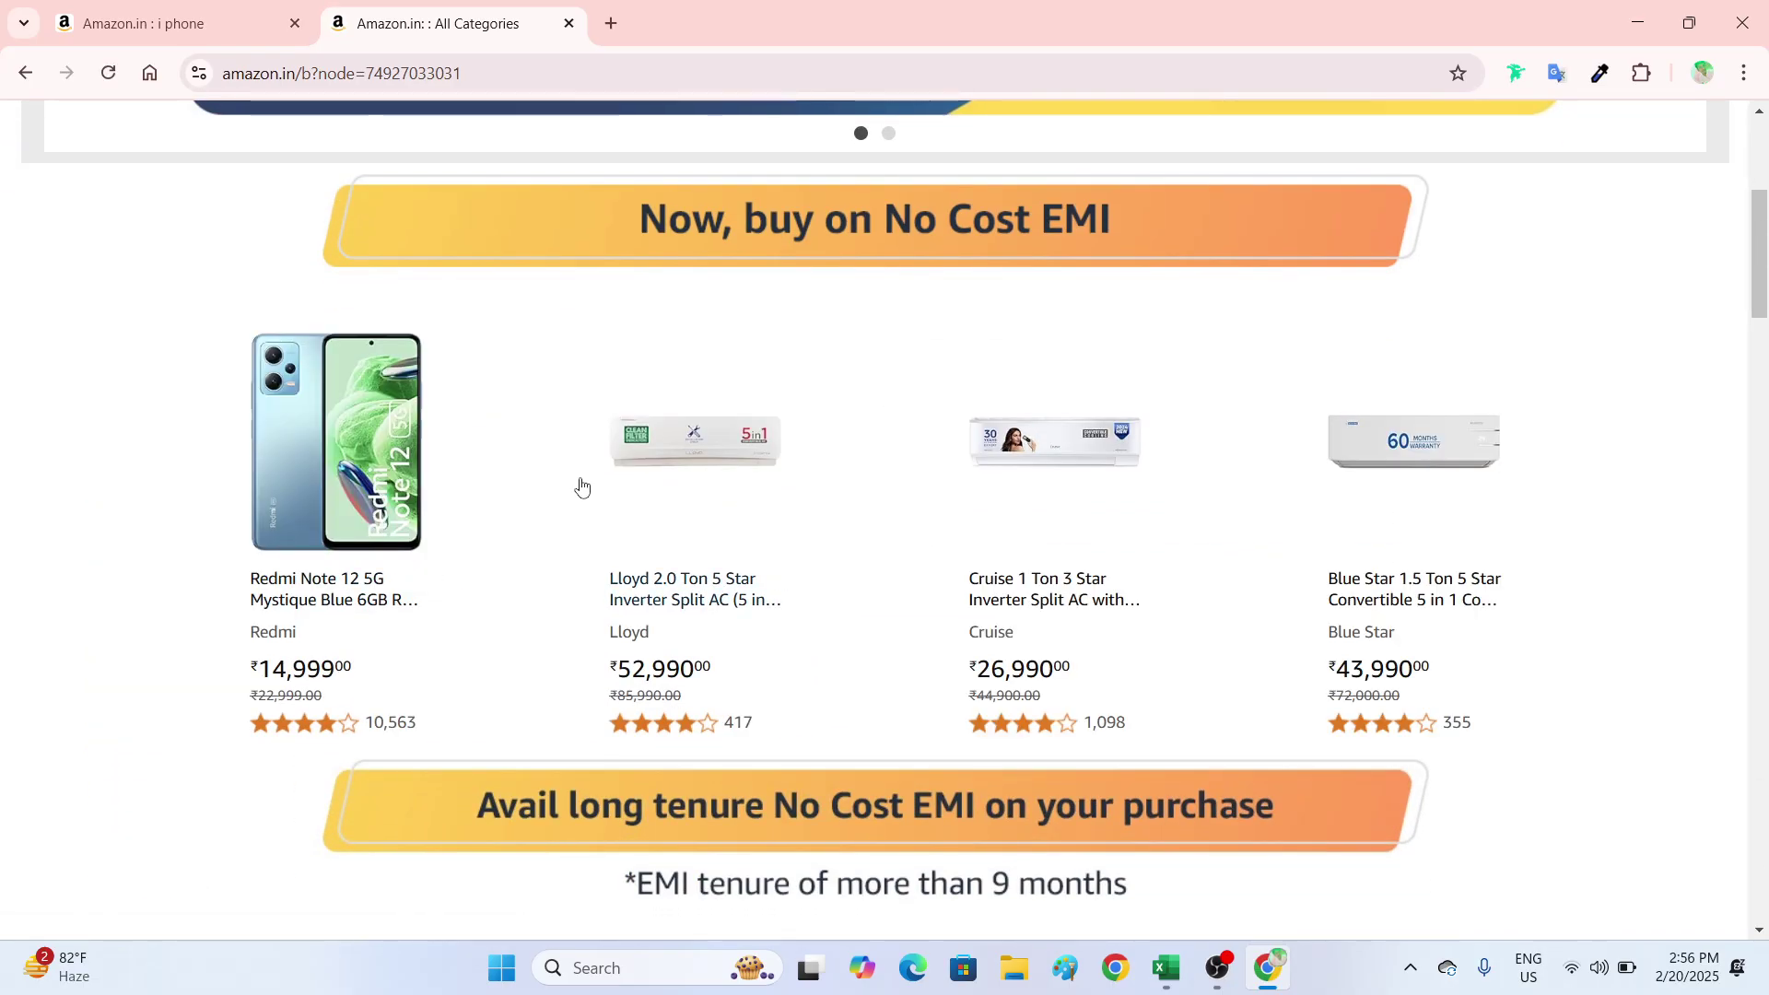
{"action": "scroll", "coordinate": [754, 502], "scroll_direction": "down", "scroll_amount": 2}
{"action": "scroll", "coordinate": [772, 559], "scroll_direction": "down", "scroll_amount": 7}
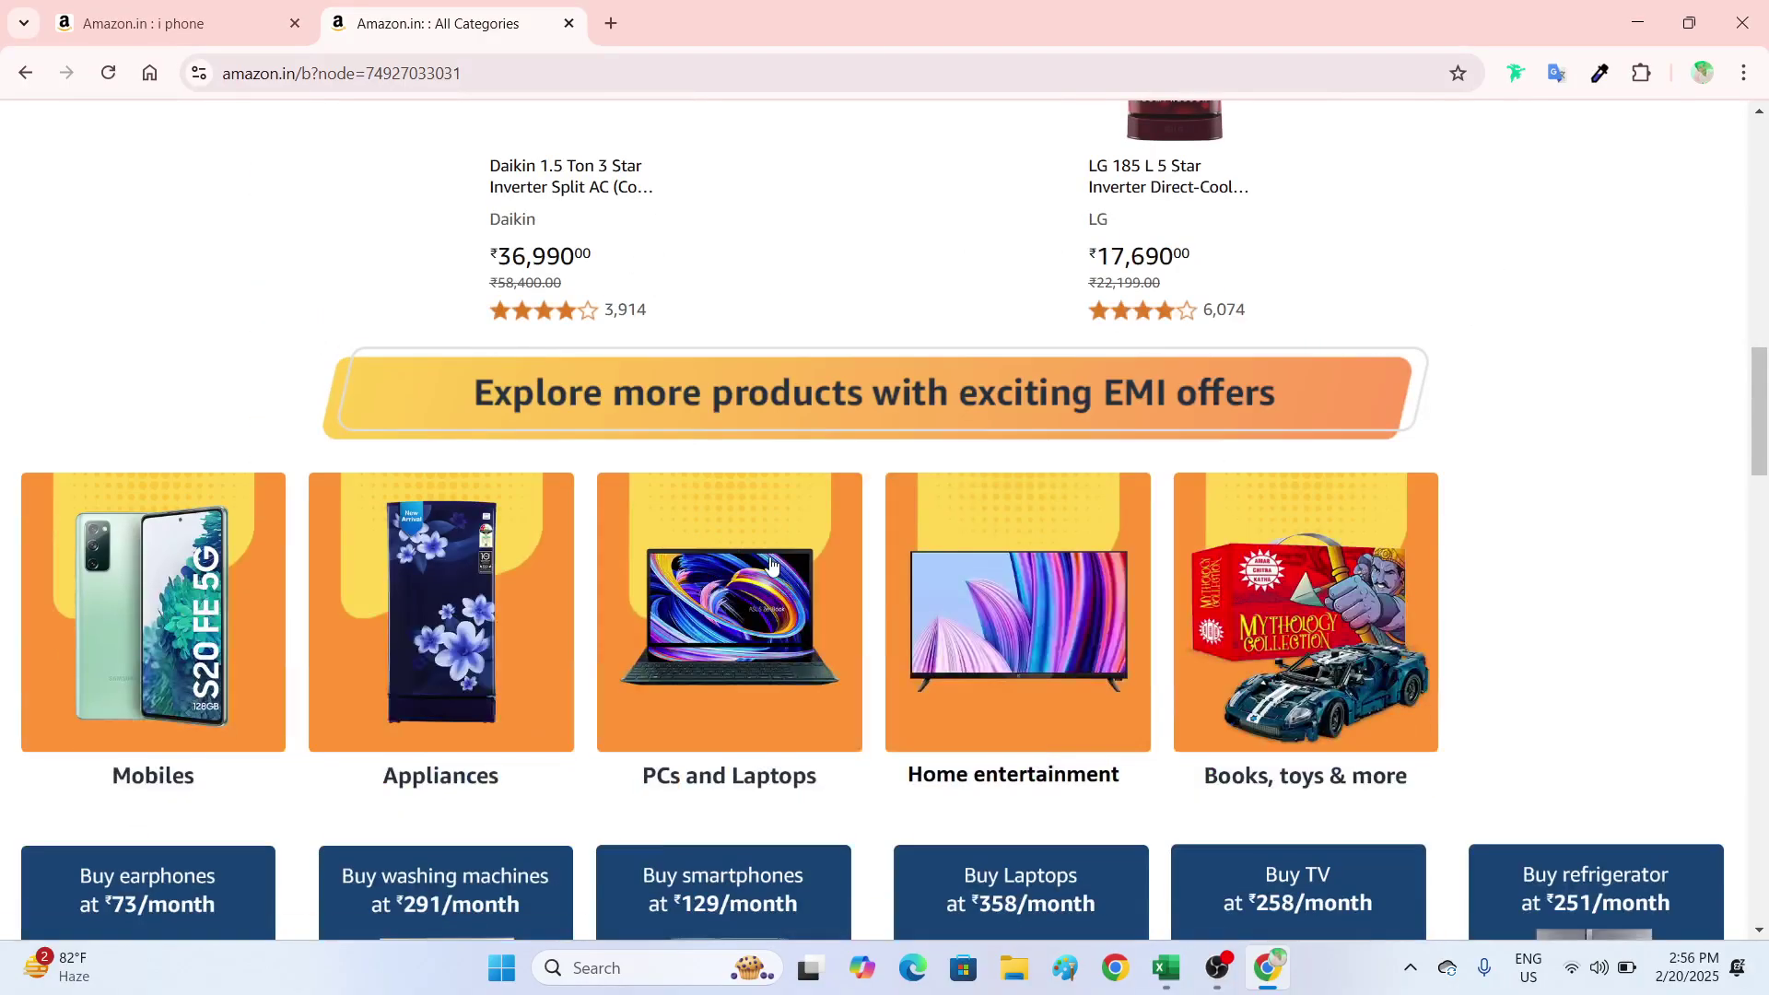
{"action": "scroll", "coordinate": [773, 564], "scroll_direction": "up", "scroll_amount": 8}
{"action": "scroll", "coordinate": [773, 566], "scroll_direction": "up", "scroll_amount": 1}
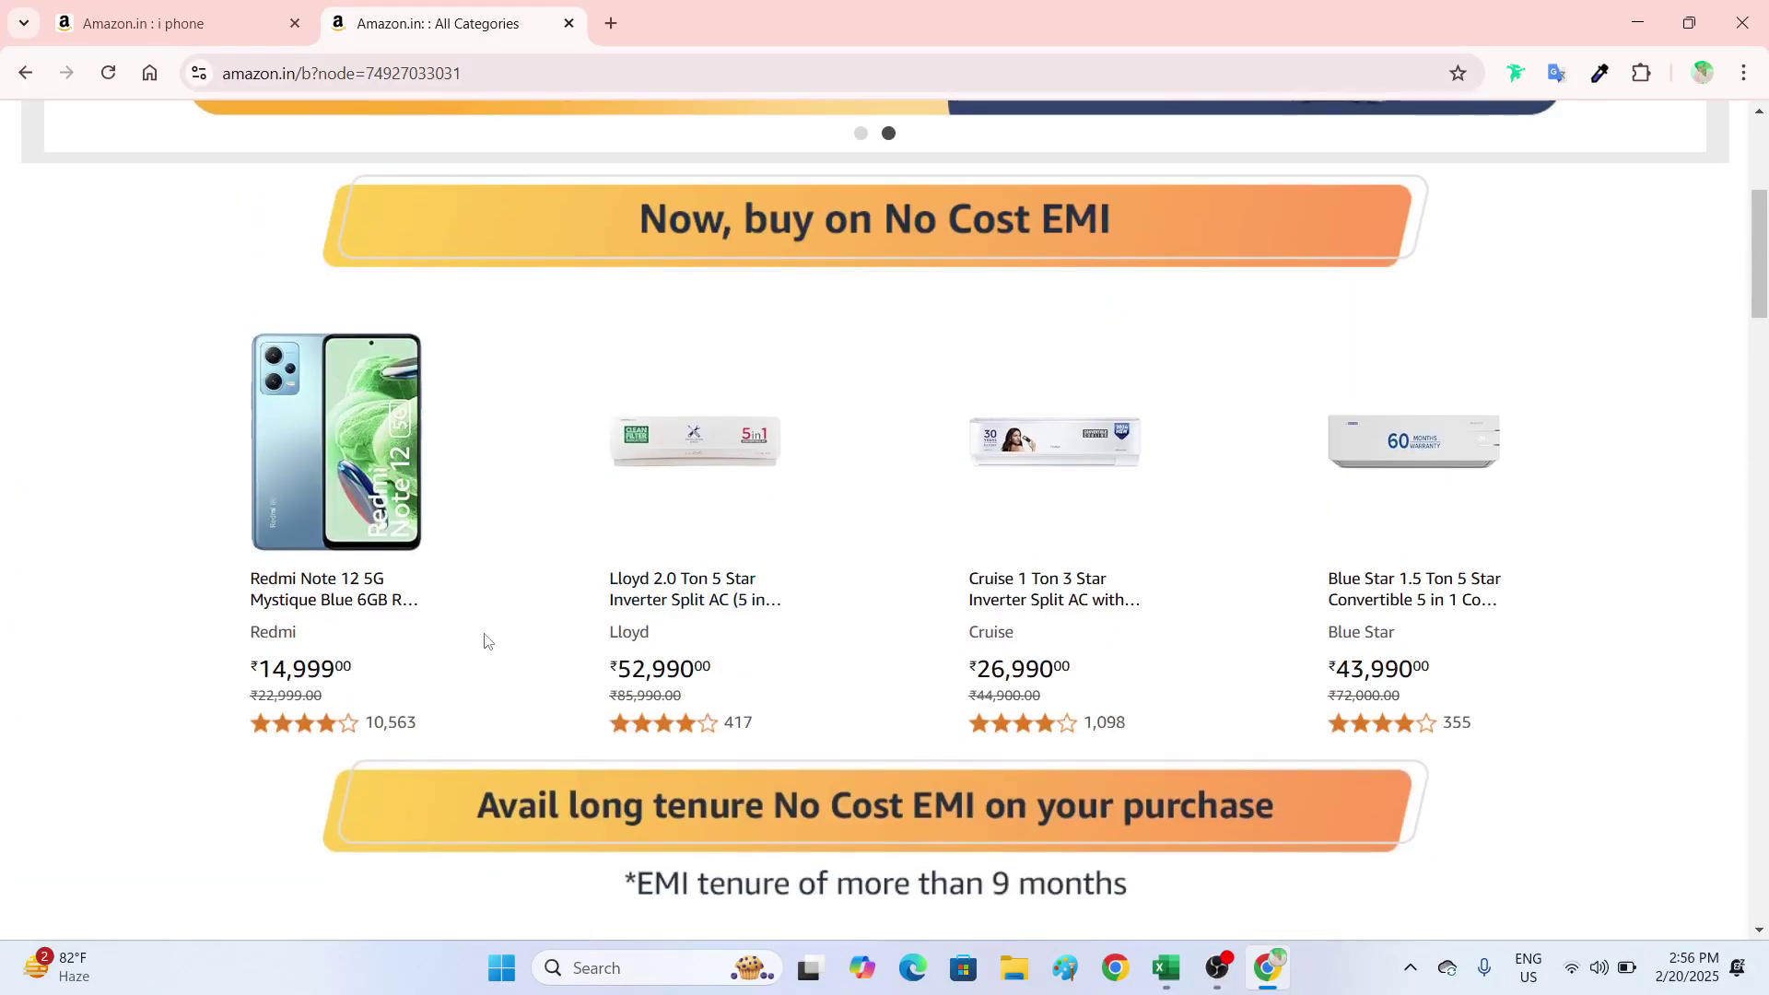
{"action": "left_click", "coordinate": [318, 606]}
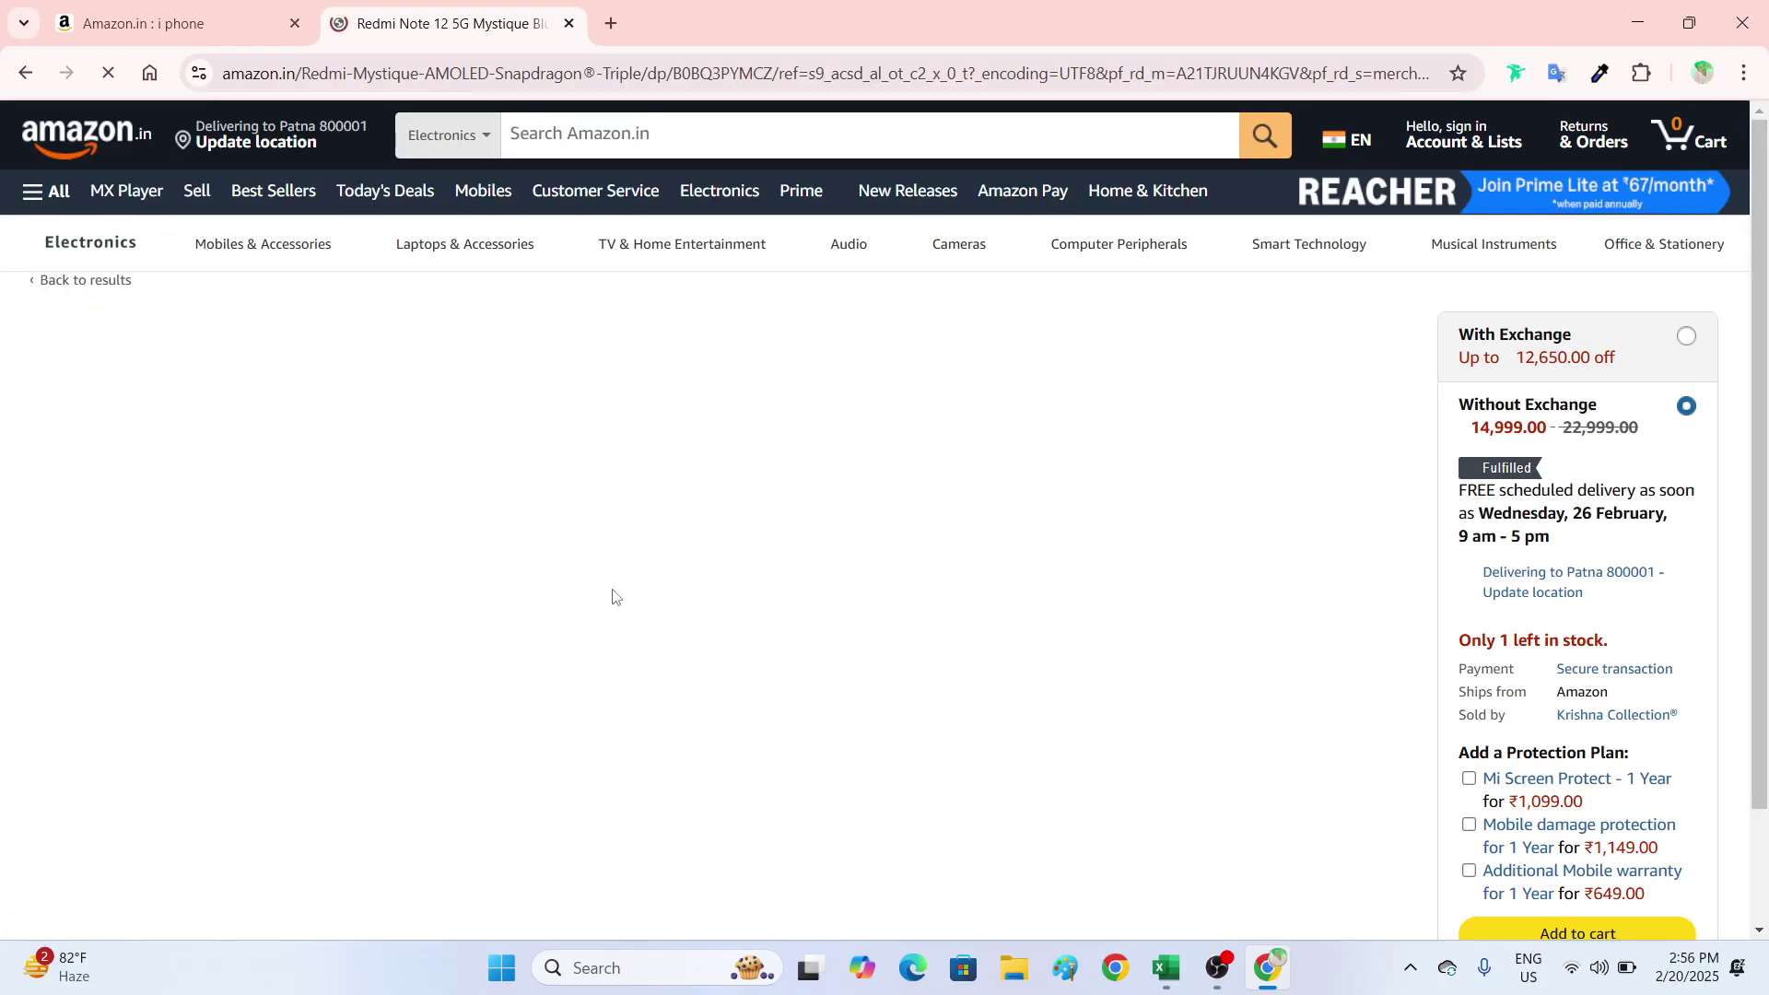
- Open the Redmi Note 12 5G's EMI options, turn on the No Cost EMI filter and look through the listed cards
{"action": "scroll", "coordinate": [1196, 491], "scroll_direction": "down", "scroll_amount": 1}
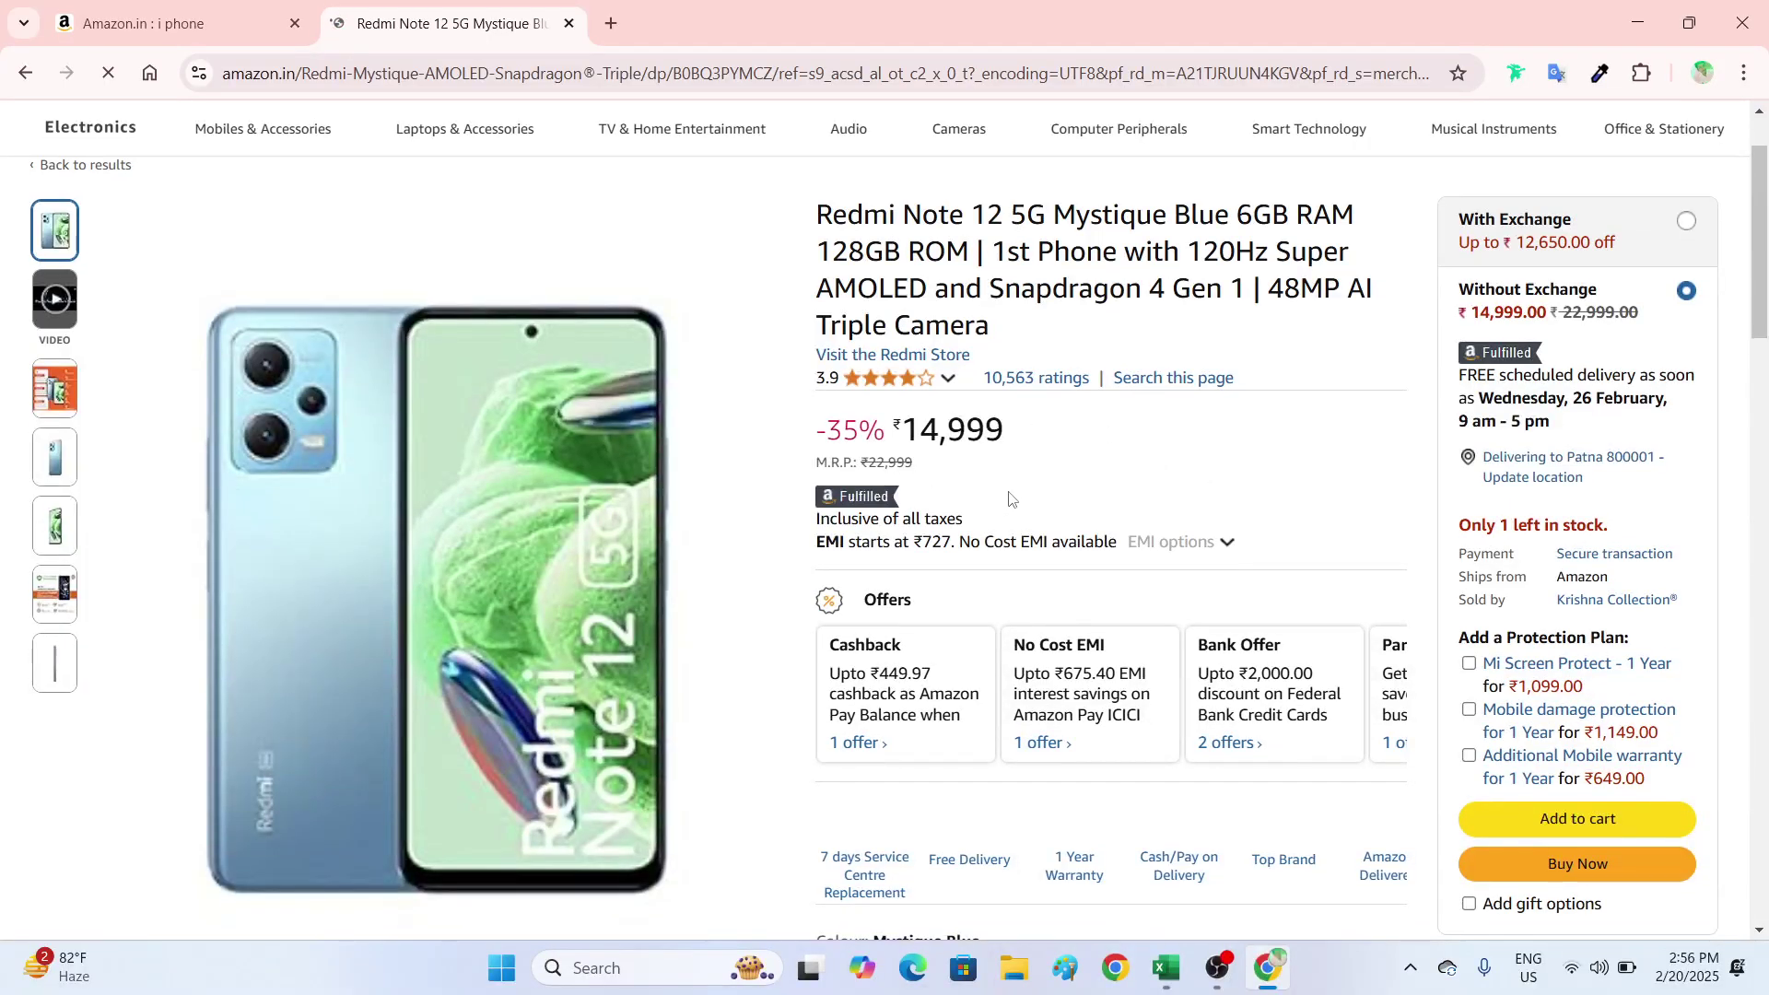
{"action": "scroll", "coordinate": [1126, 502], "scroll_direction": "down", "scroll_amount": 1}
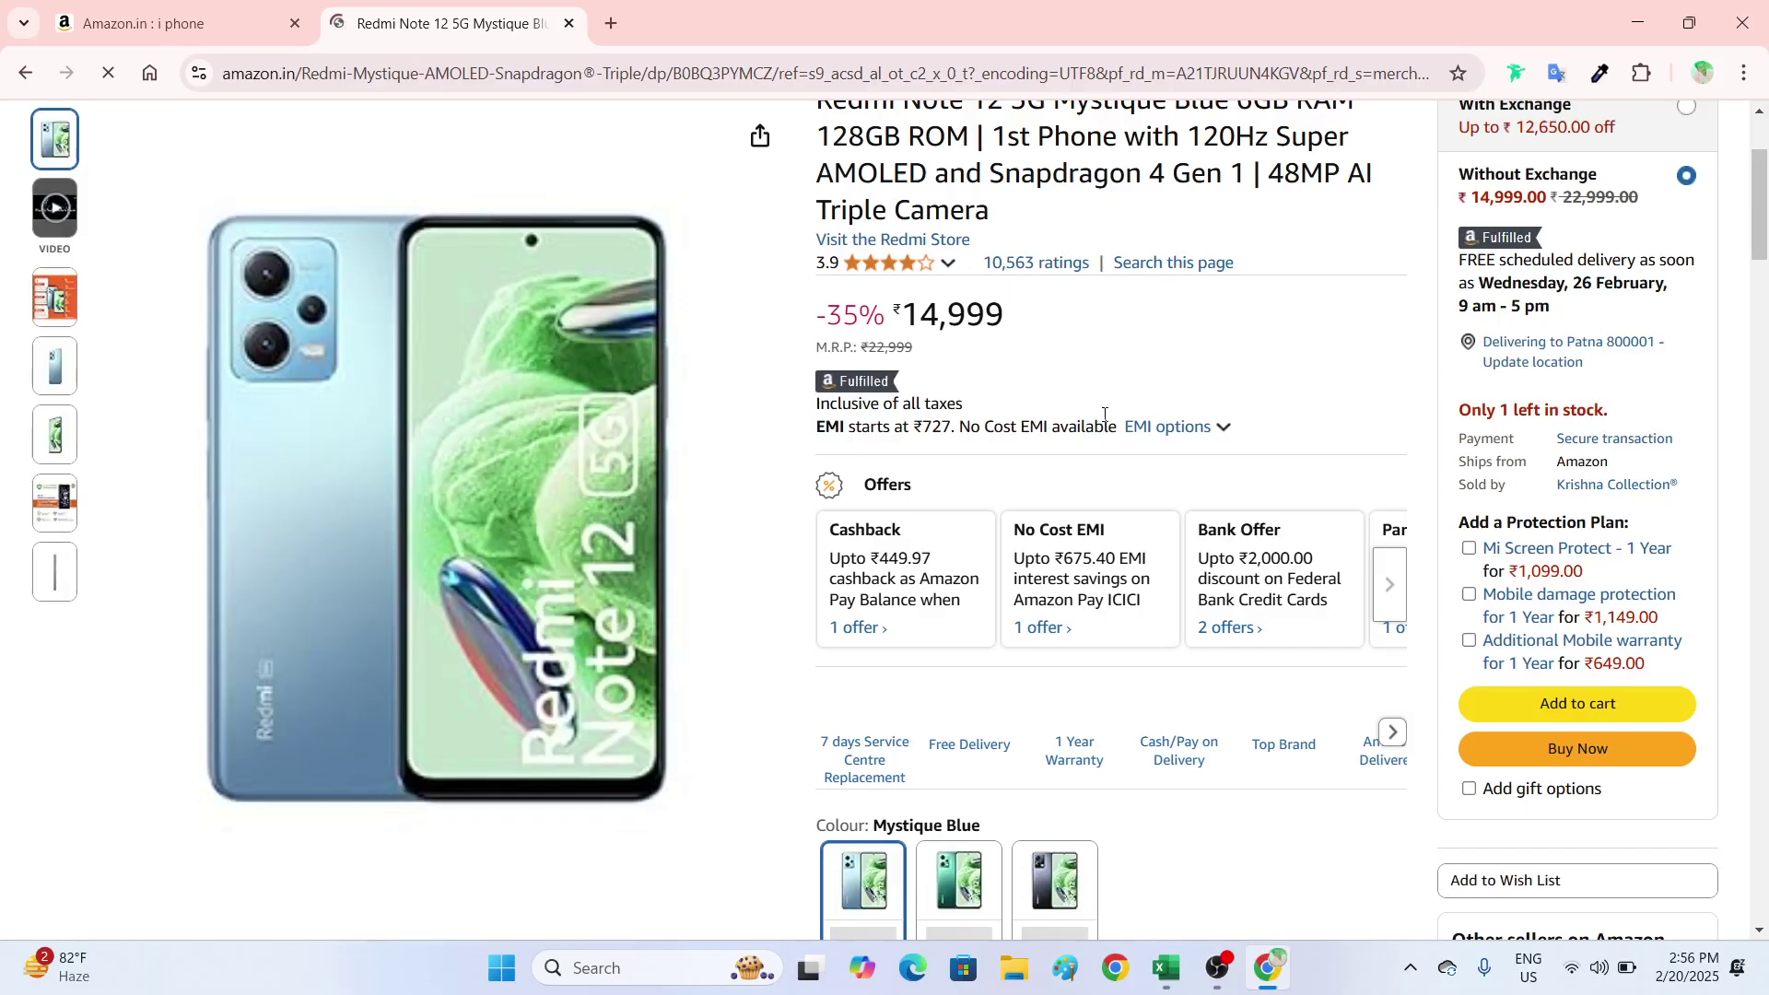
{"action": "left_click", "coordinate": [1172, 431]}
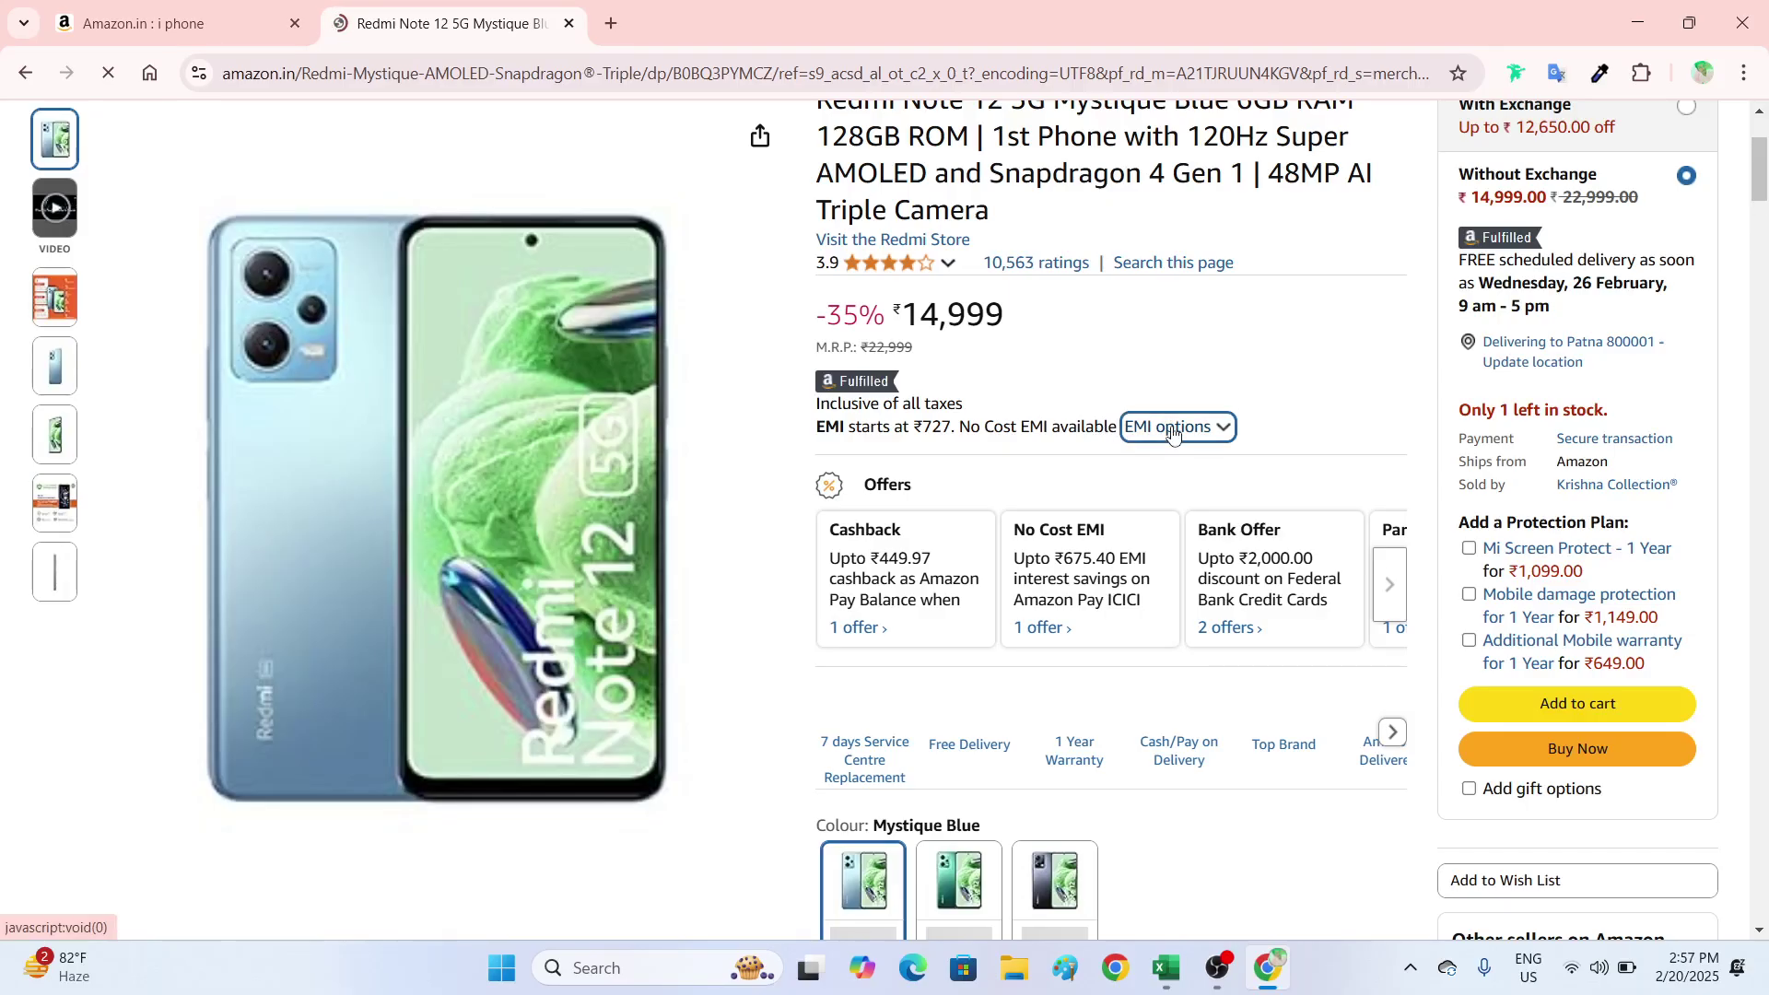
{"action": "scroll", "coordinate": [1248, 540], "scroll_direction": "down", "scroll_amount": 2}
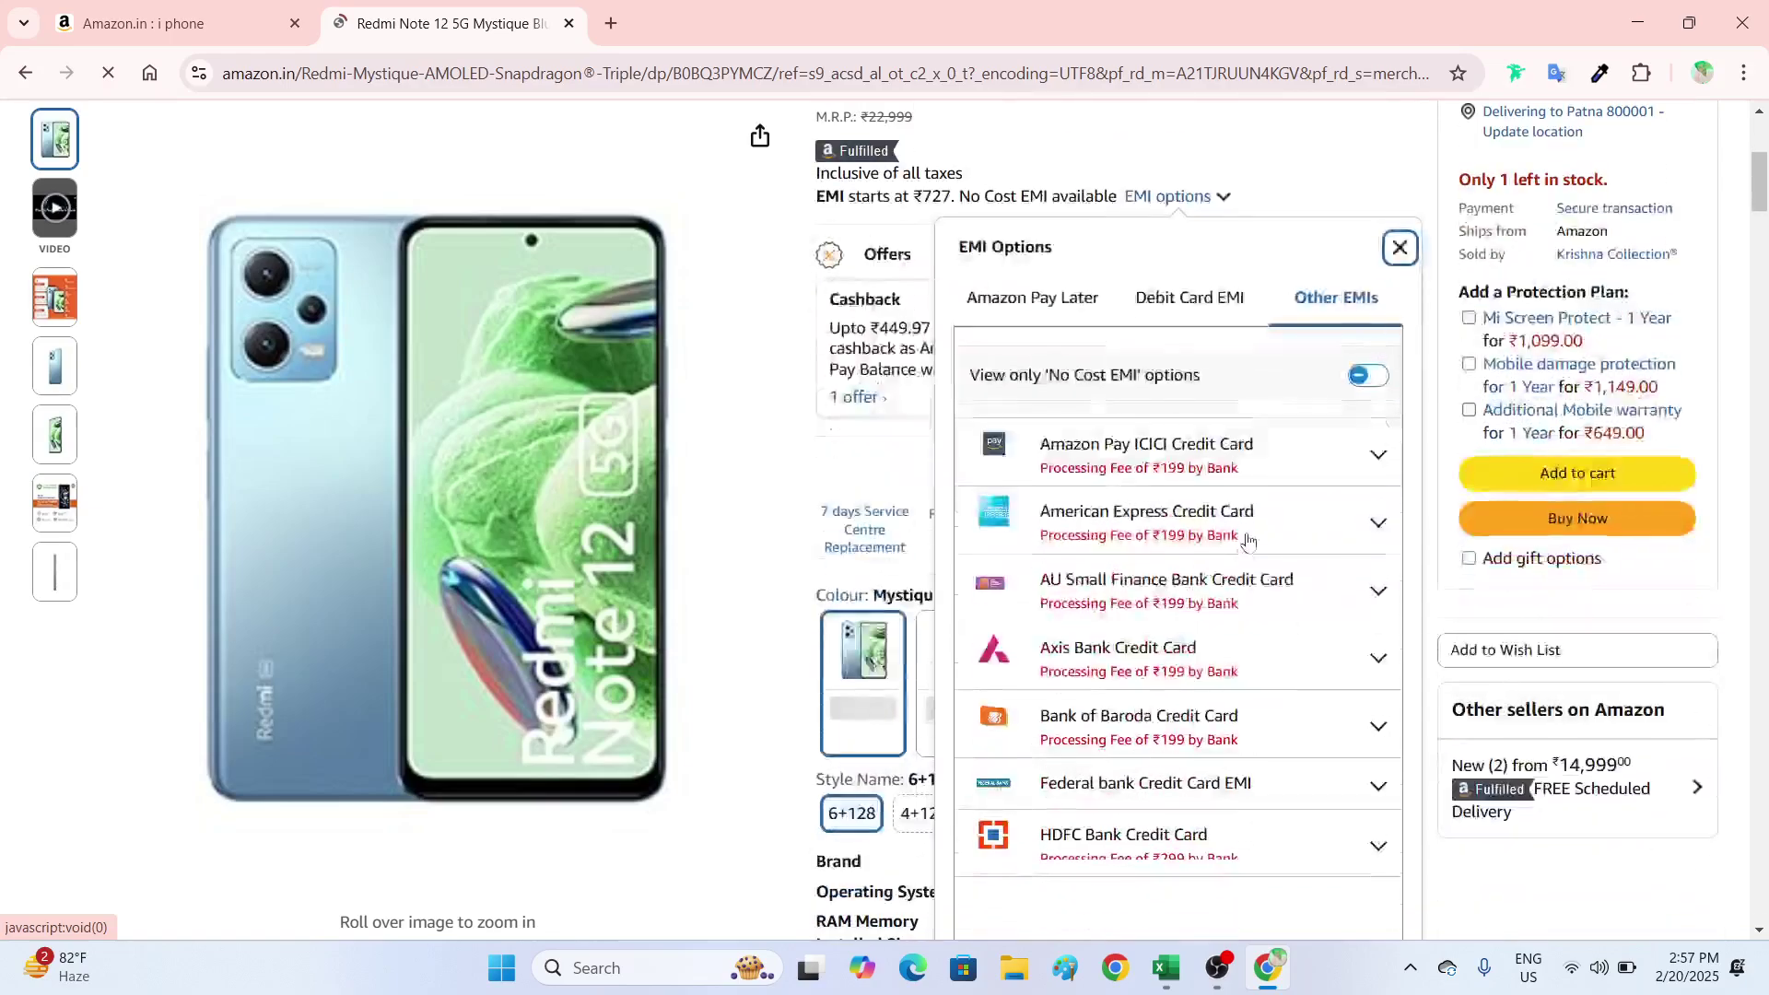
{"action": "left_click", "coordinate": [1373, 377]}
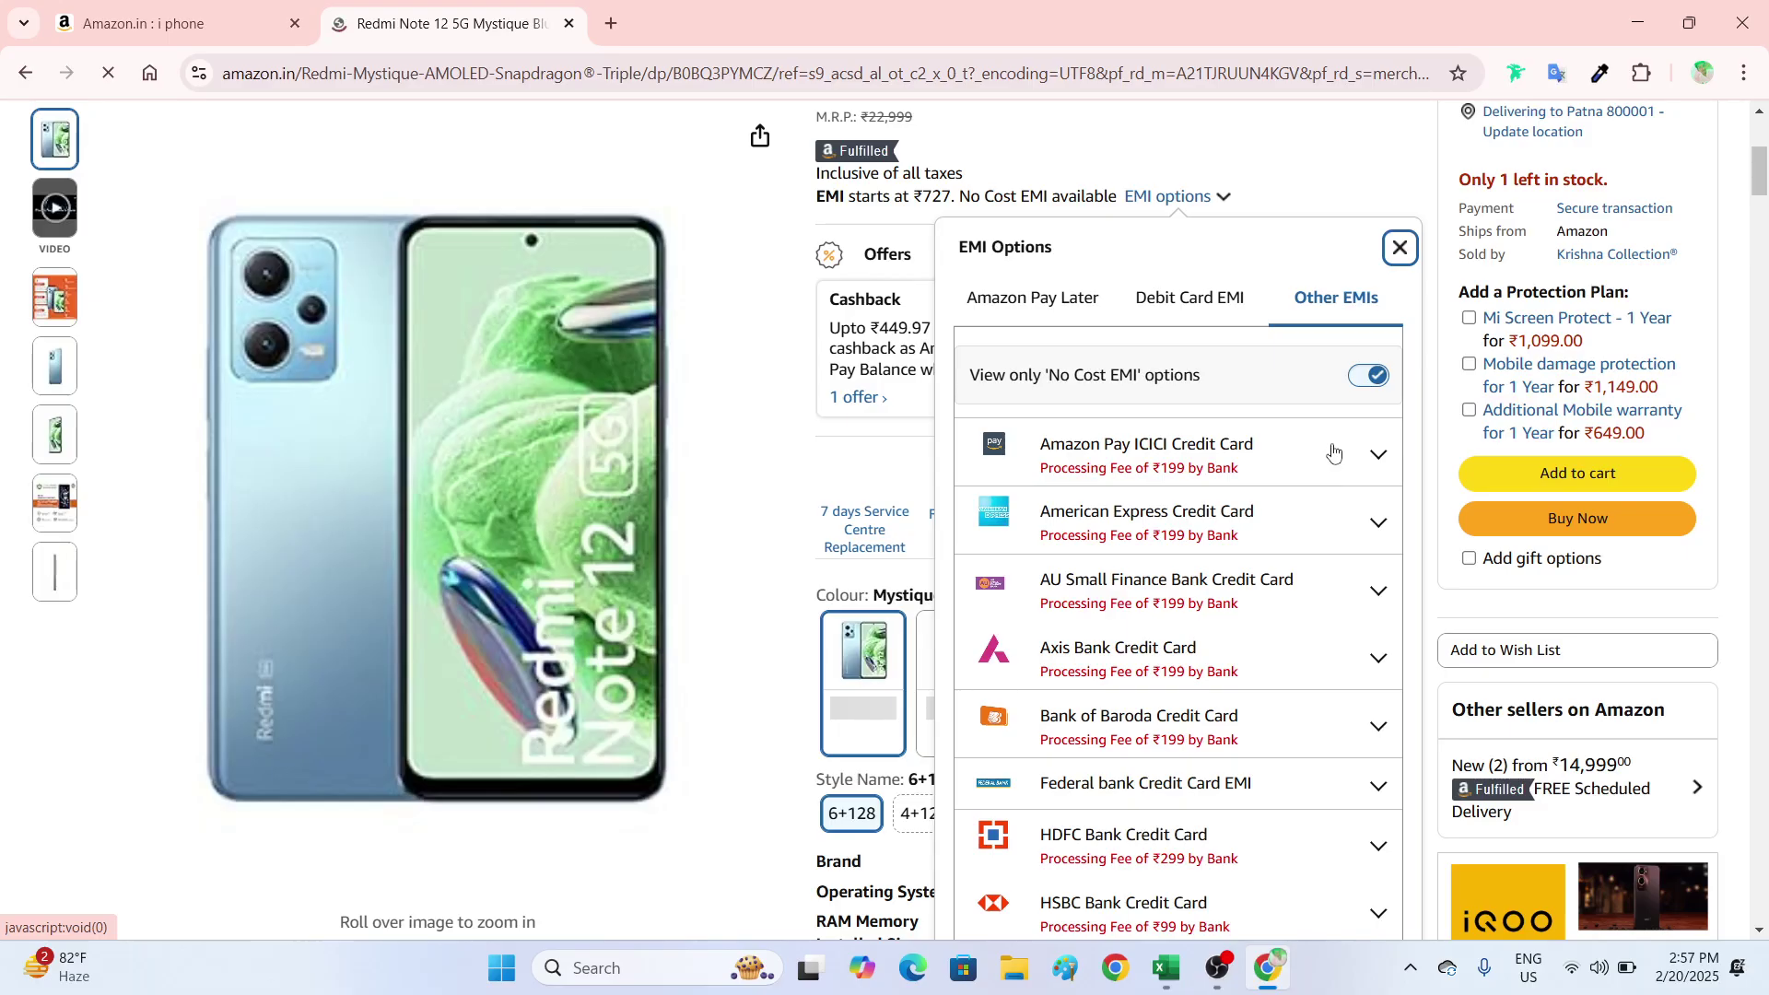
{"action": "scroll", "coordinate": [1243, 557], "scroll_direction": "down", "scroll_amount": 2}
{"action": "scroll", "coordinate": [1243, 558], "scroll_direction": "up", "scroll_amount": 2}
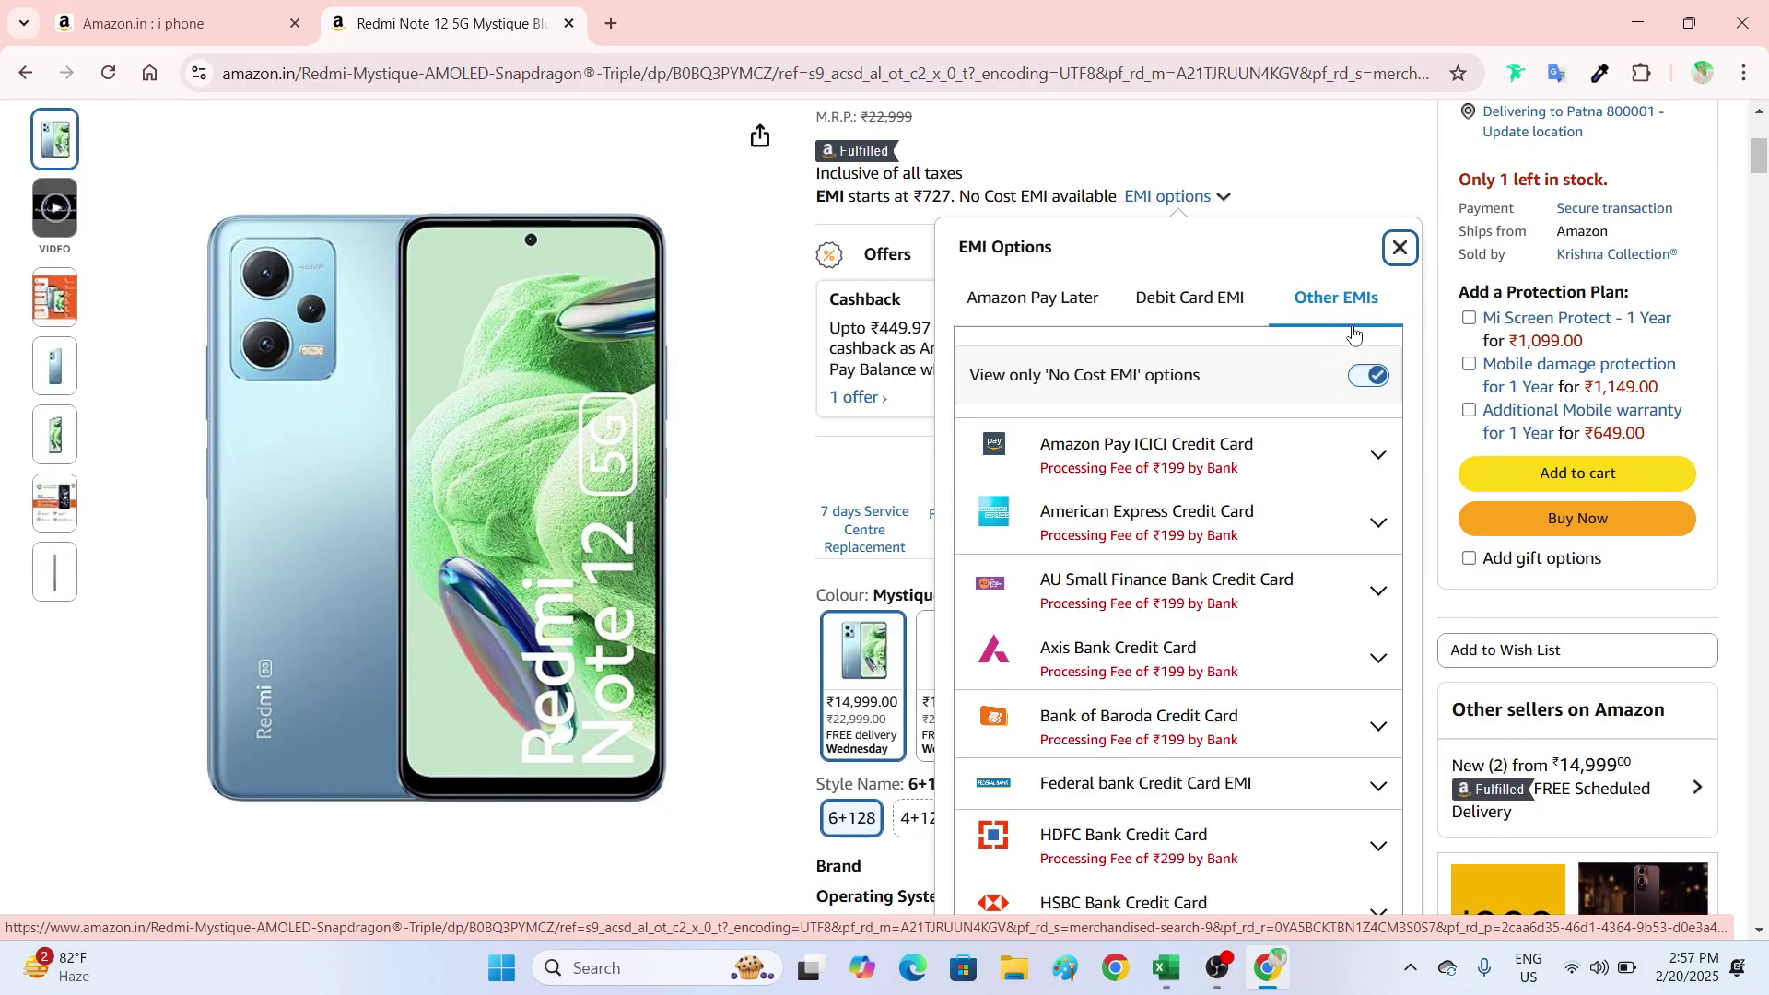
- Reapply the No Cost EMI filter and try to expand the Amazon Pay ICICI Credit Card plans
{"action": "left_click", "coordinate": [1376, 457]}
{"action": "left_click", "coordinate": [1373, 458]}
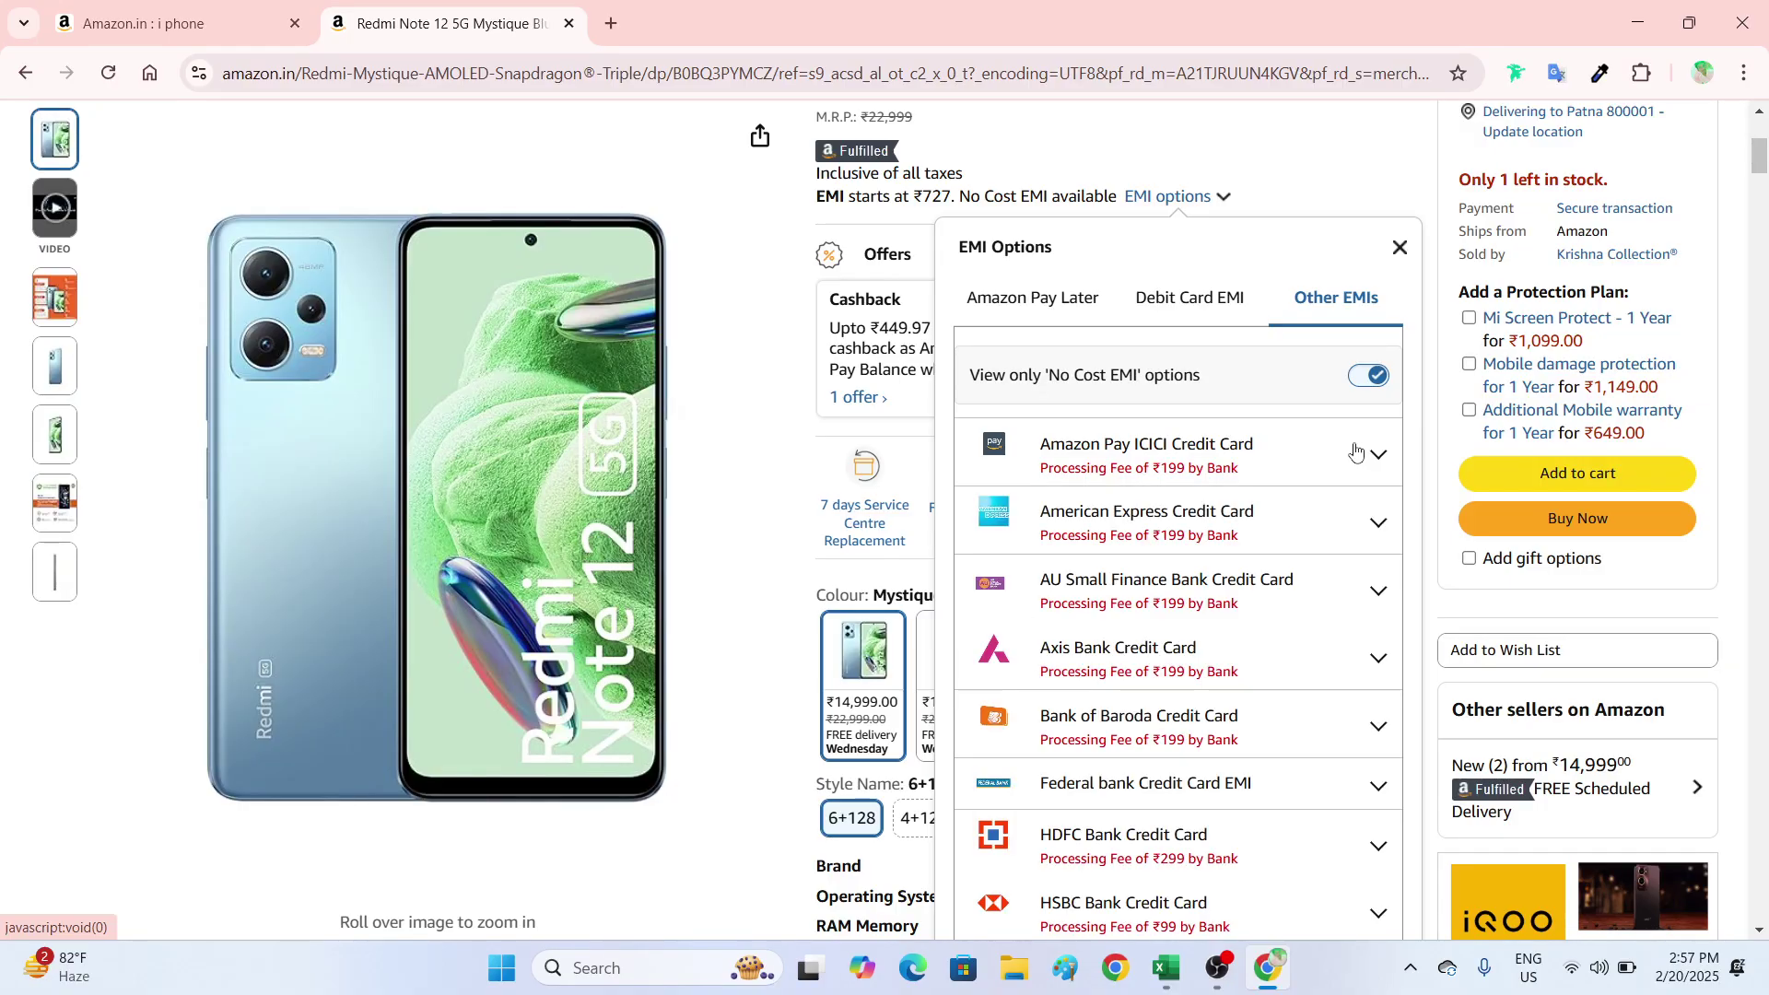
{"action": "scroll", "coordinate": [1341, 452], "scroll_direction": "down", "scroll_amount": 5}
{"action": "scroll", "coordinate": [1345, 452], "scroll_direction": "up", "scroll_amount": 6}
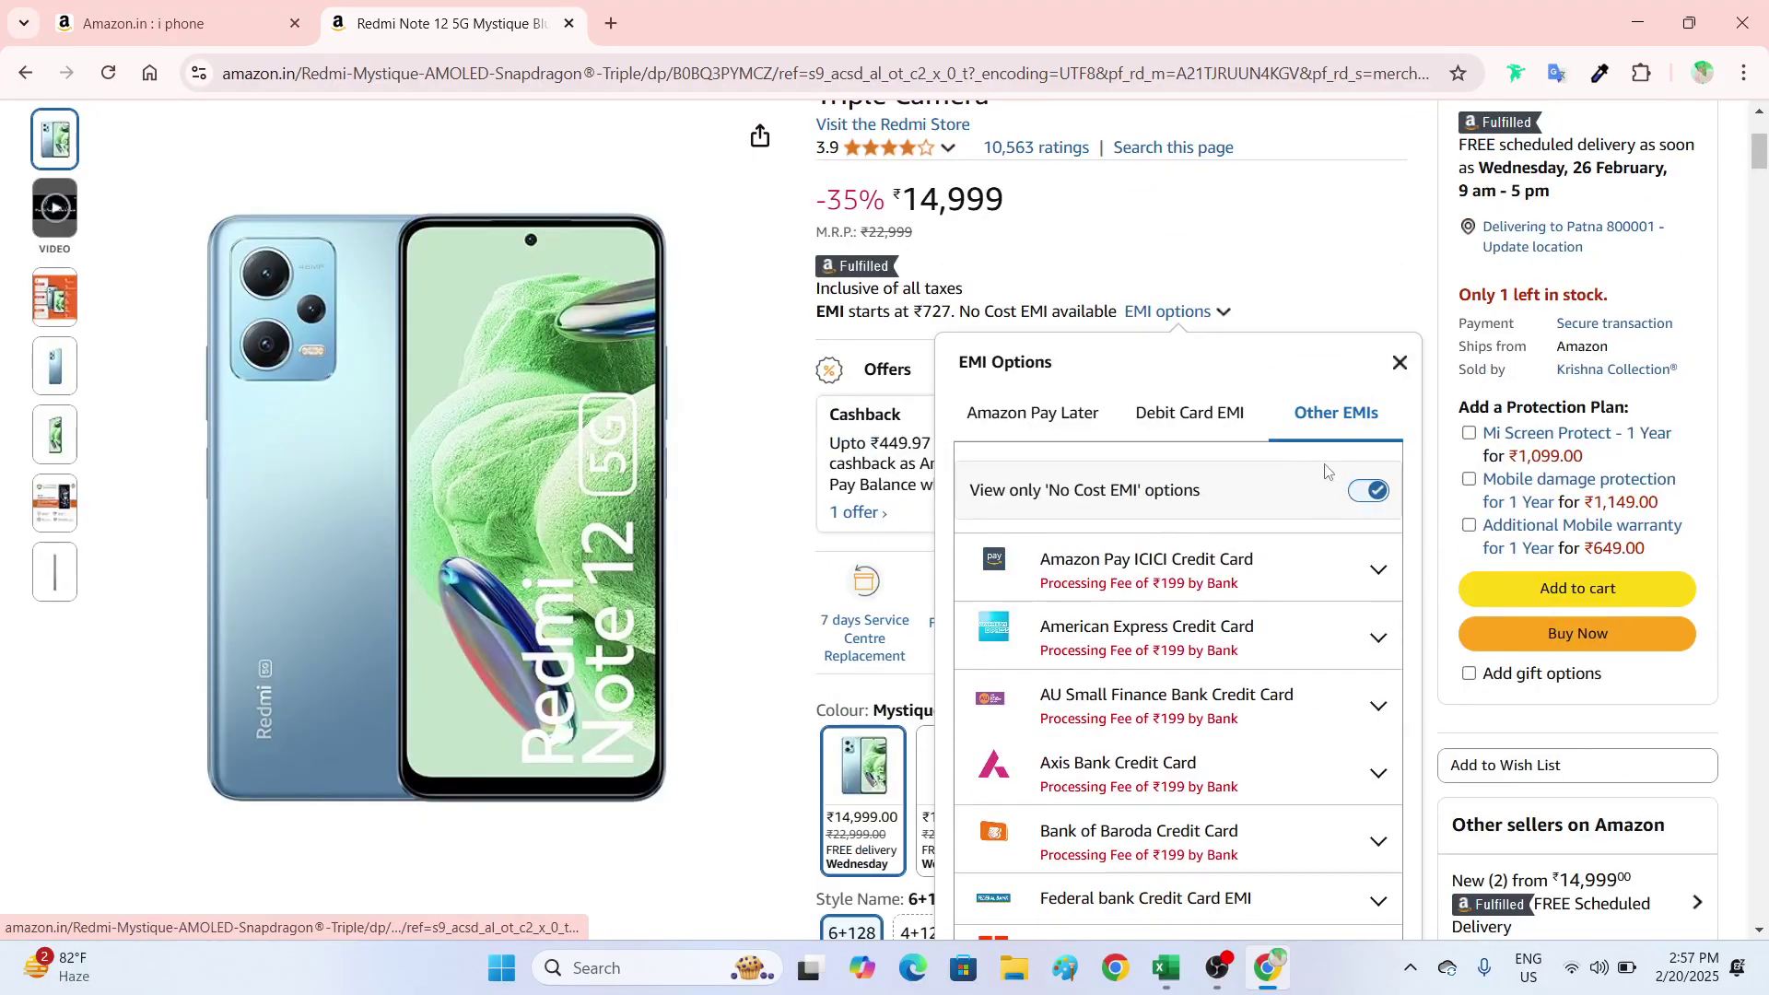
{"action": "left_click", "coordinate": [1368, 496]}
{"action": "left_click", "coordinate": [1368, 495]}
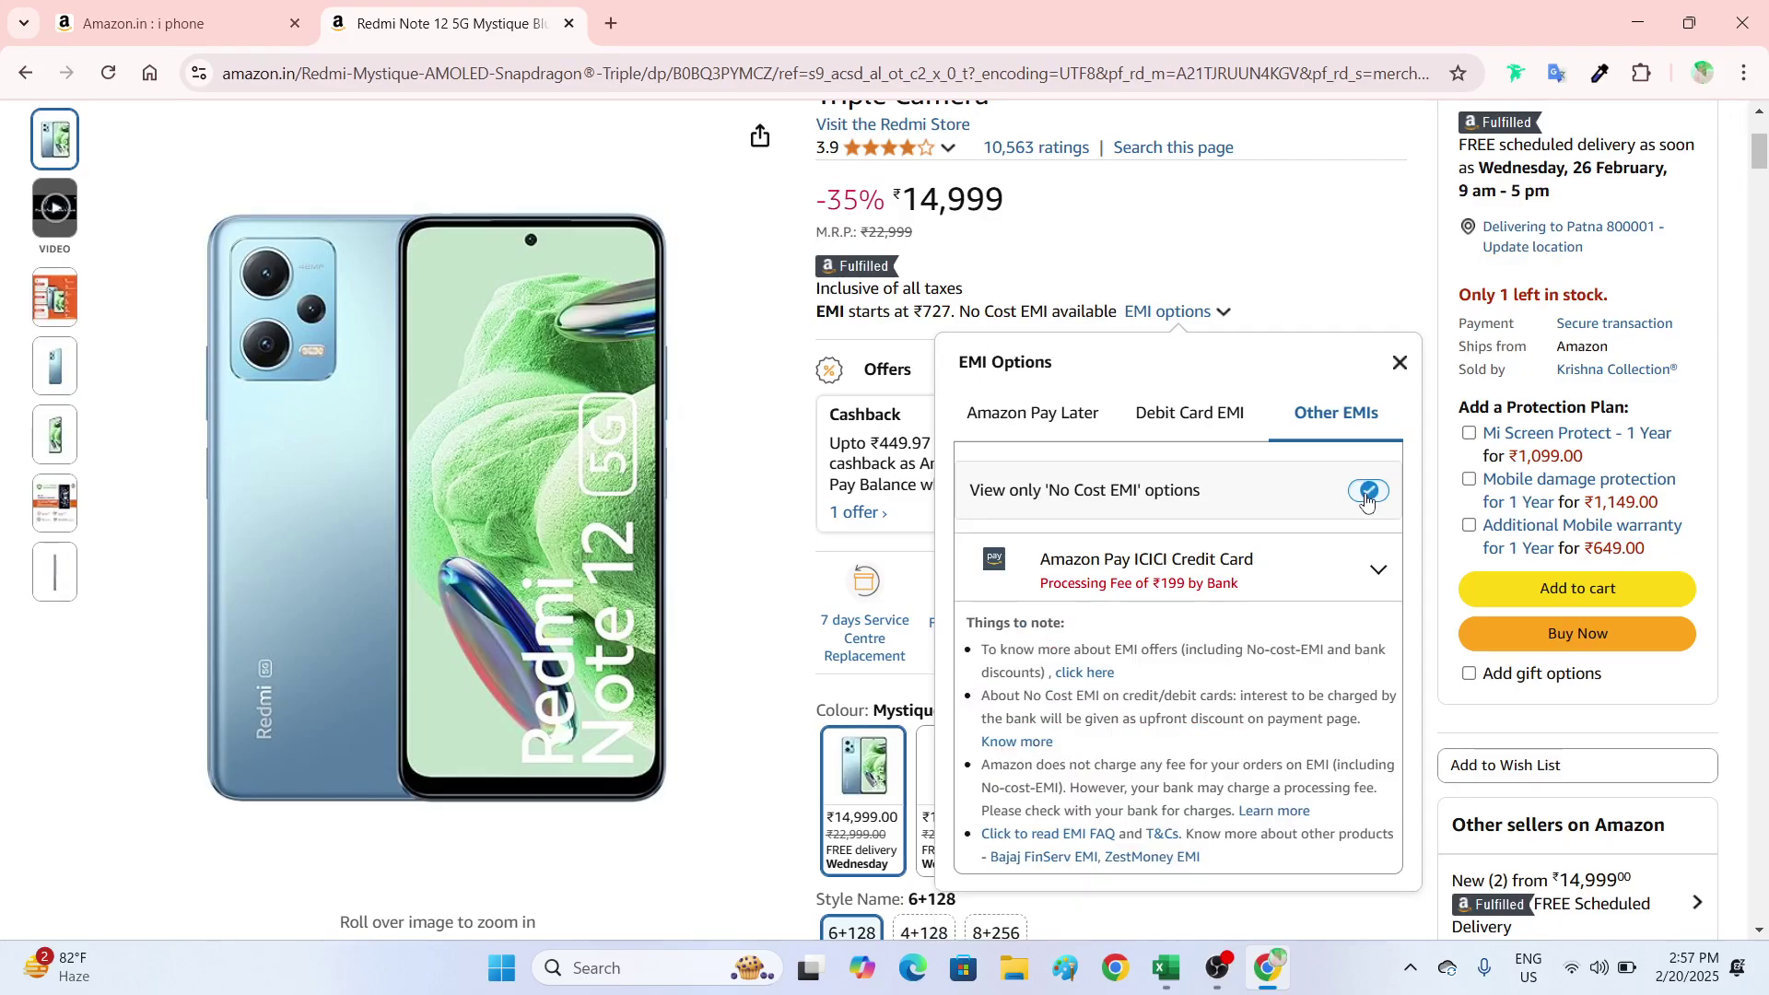
{"action": "left_click", "coordinate": [1342, 546]}
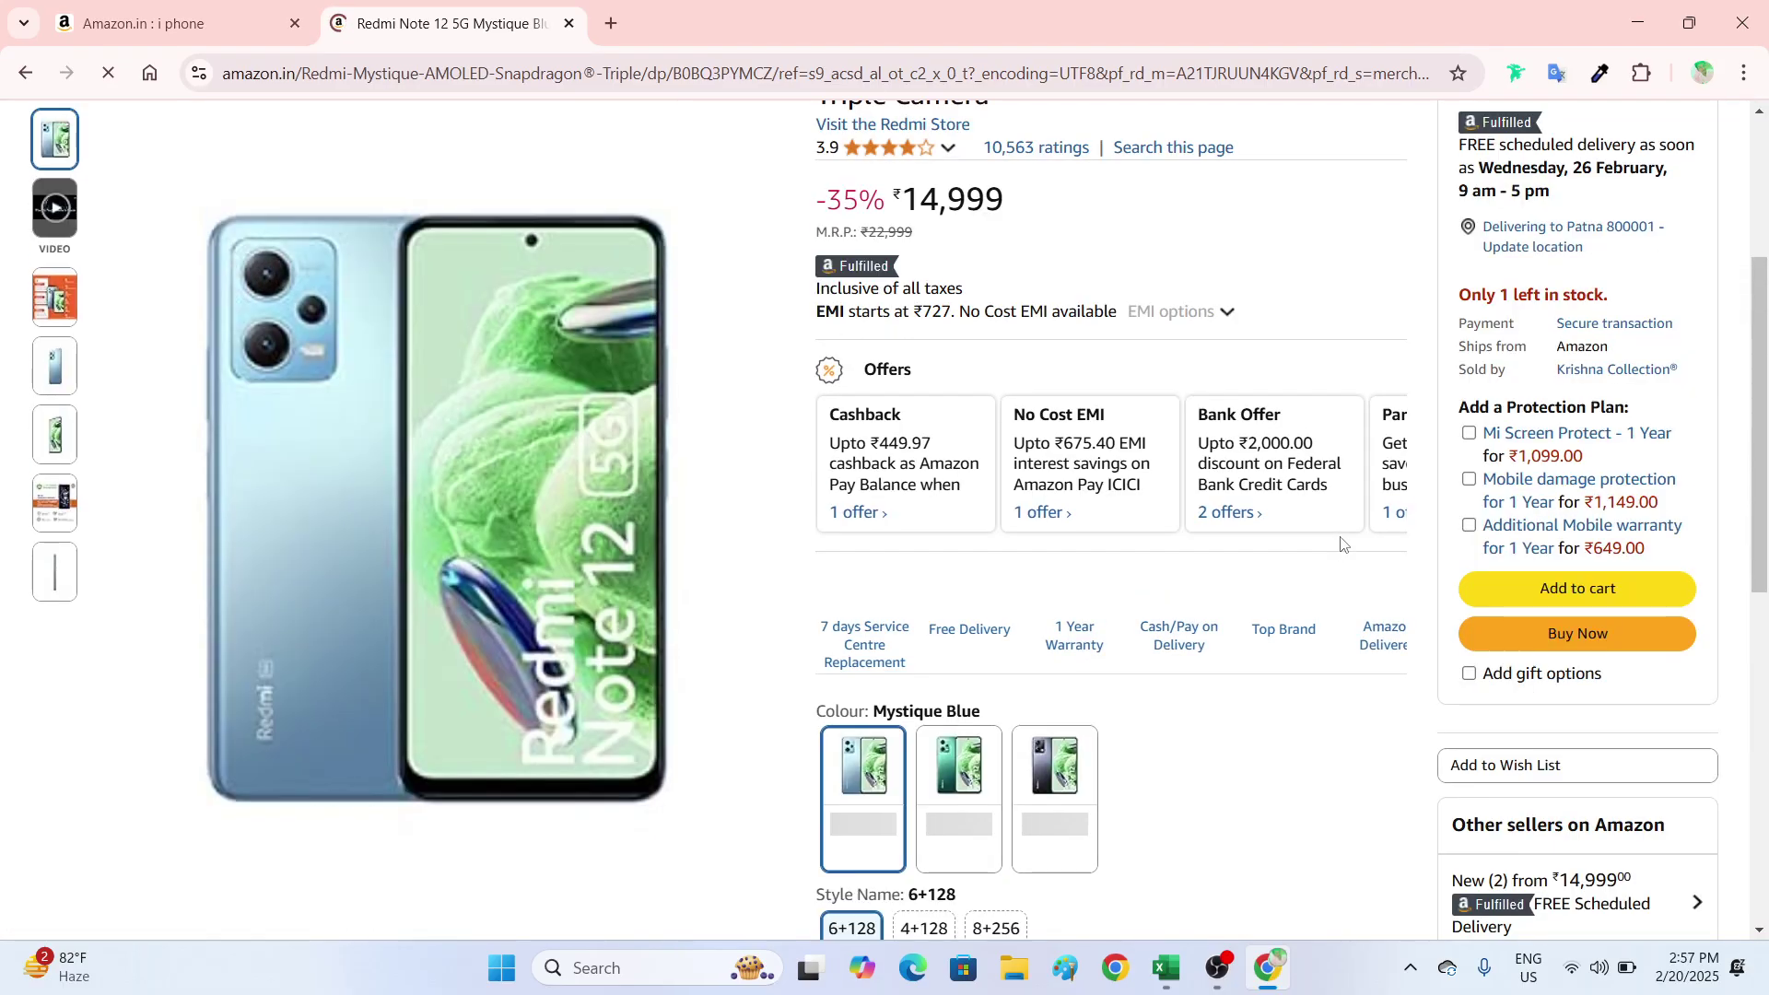
- Reopen the Redmi Note 12 5G's EMI options and turn on the view of only No Cost EMI options
{"action": "scroll", "coordinate": [1291, 462], "scroll_direction": "up", "scroll_amount": 4}
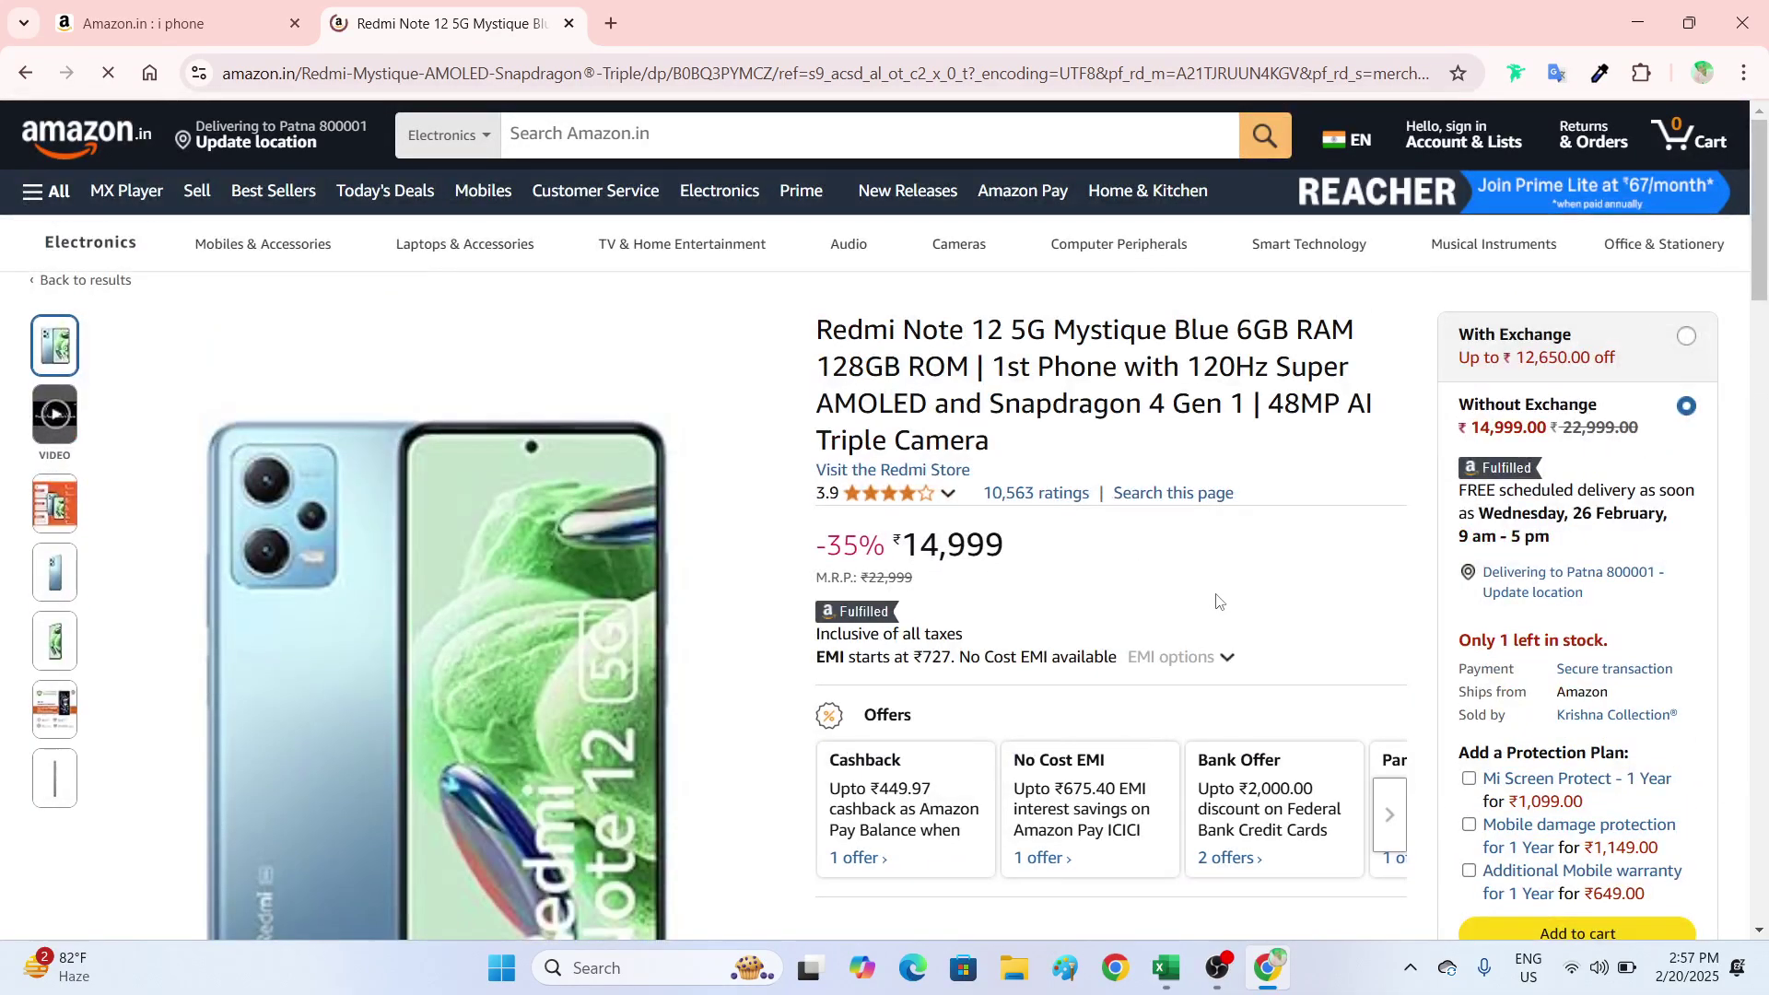
{"action": "left_click", "coordinate": [1220, 660]}
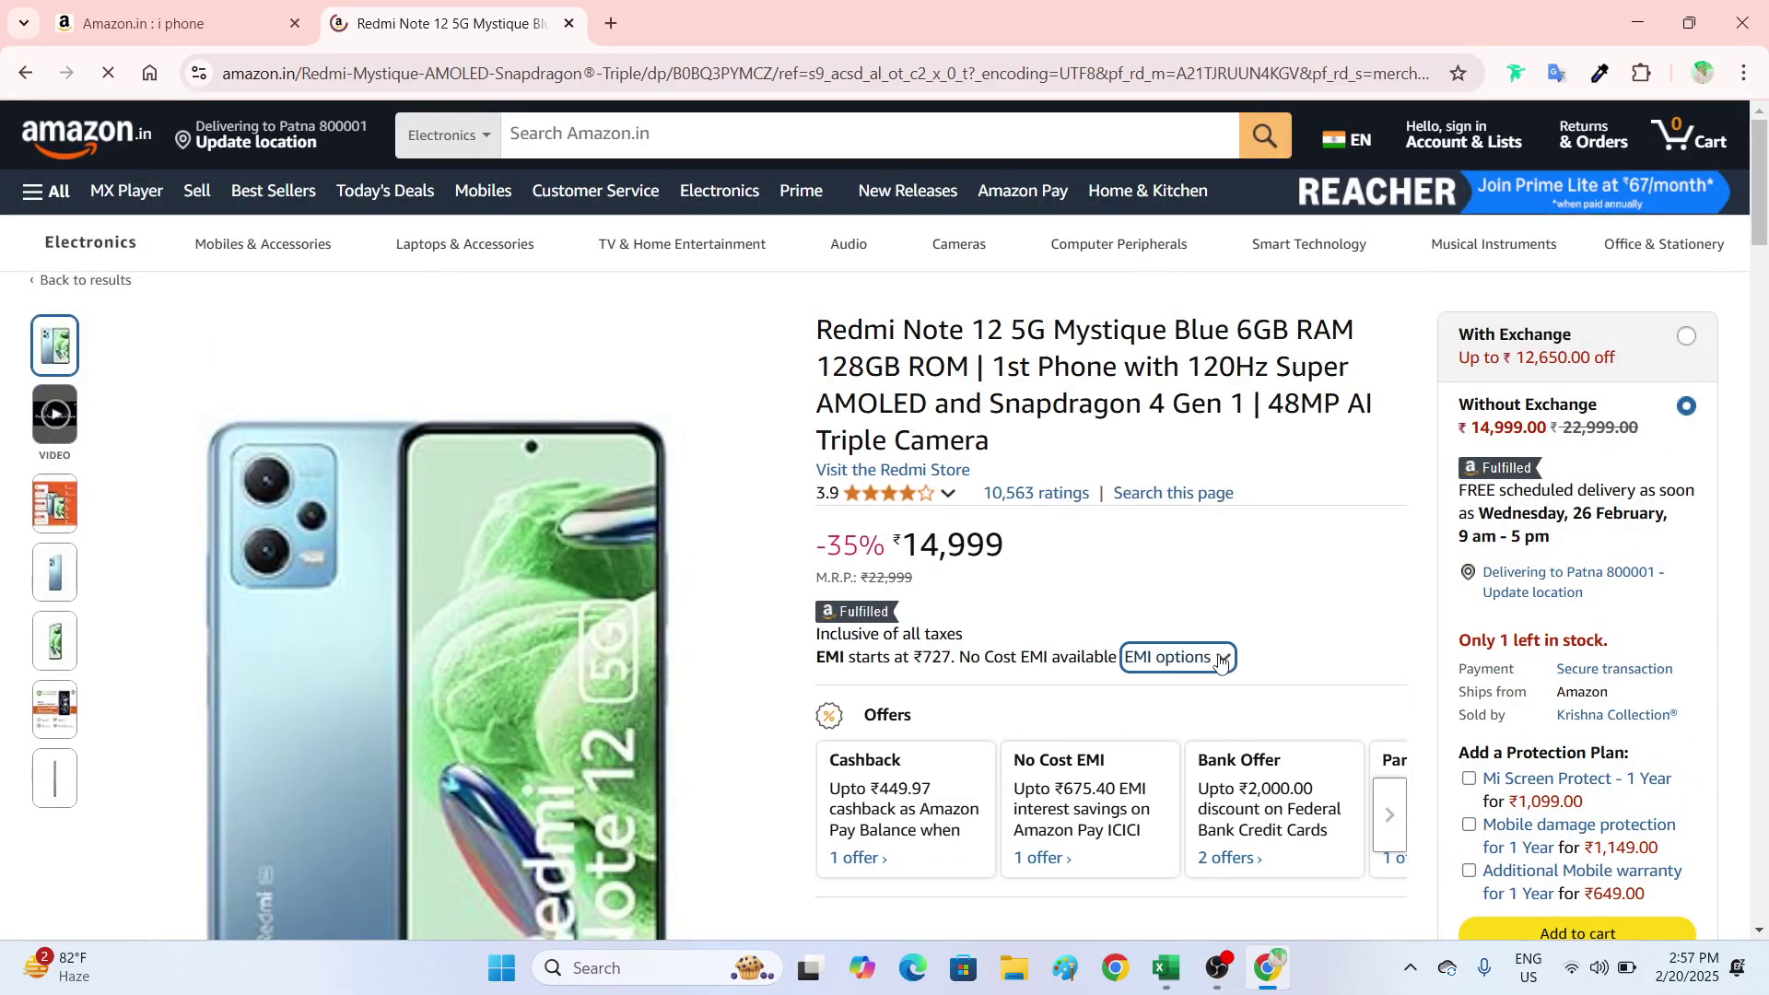
{"action": "scroll", "coordinate": [1371, 516], "scroll_direction": "down", "scroll_amount": 4}
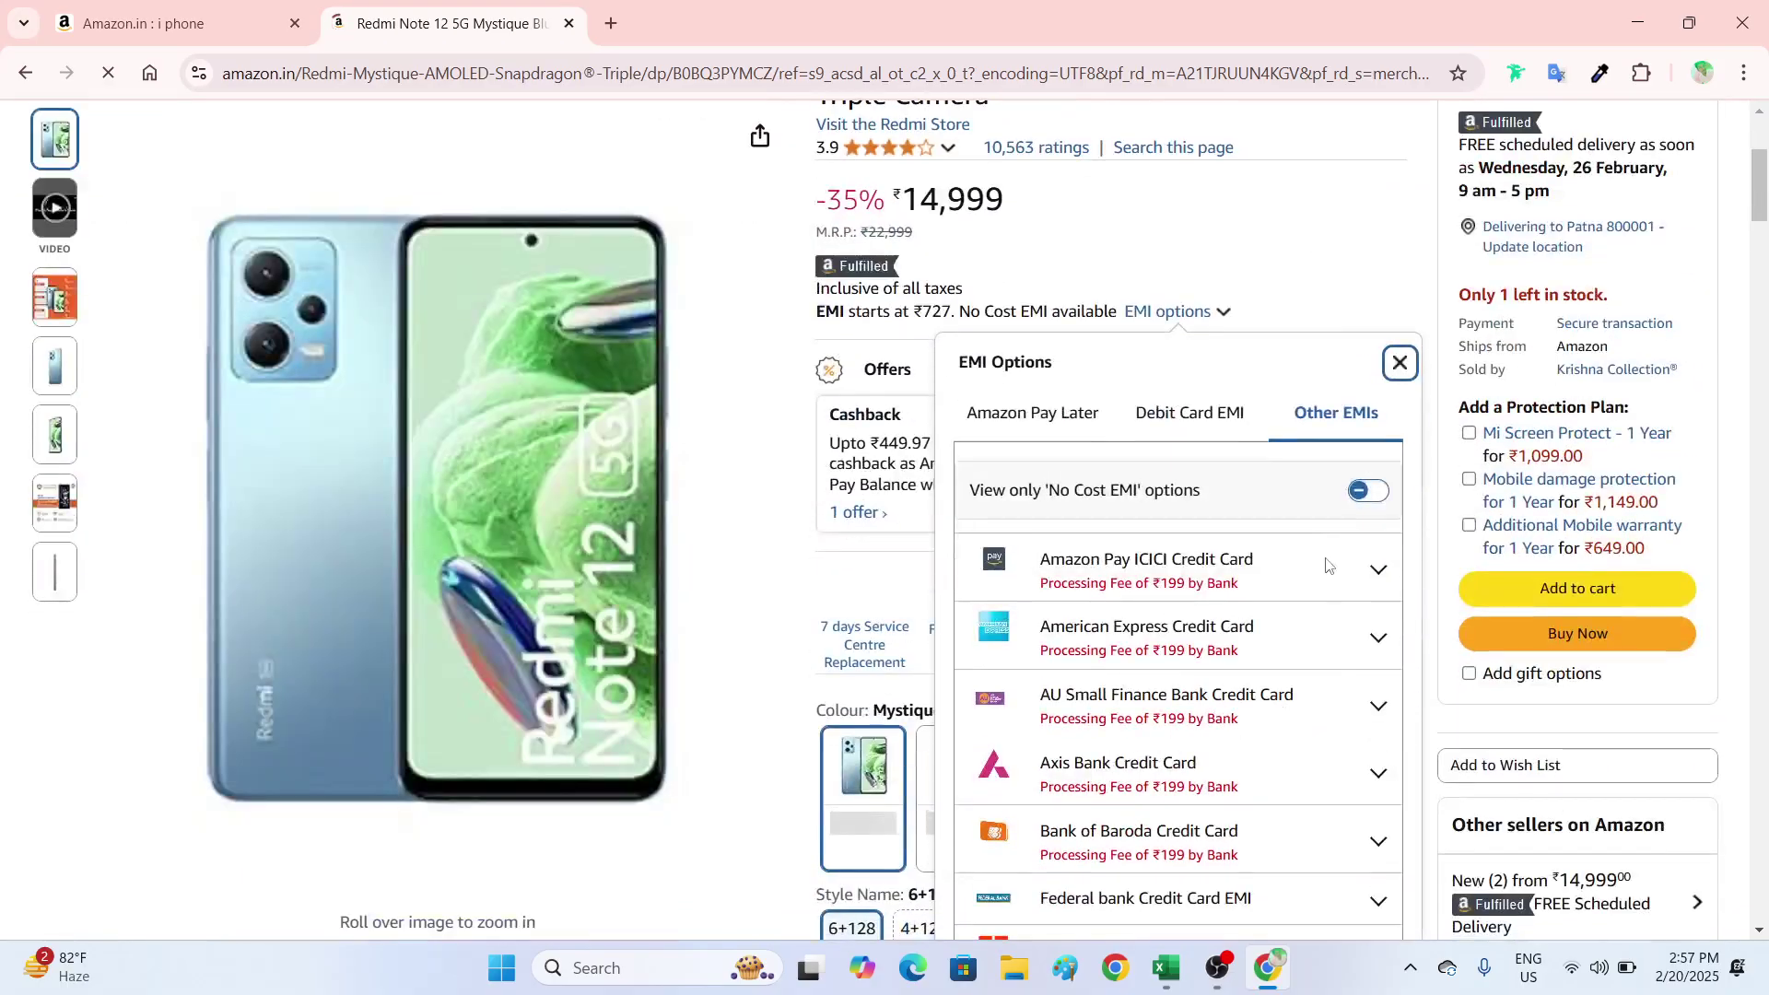
{"action": "left_click", "coordinate": [1370, 498]}
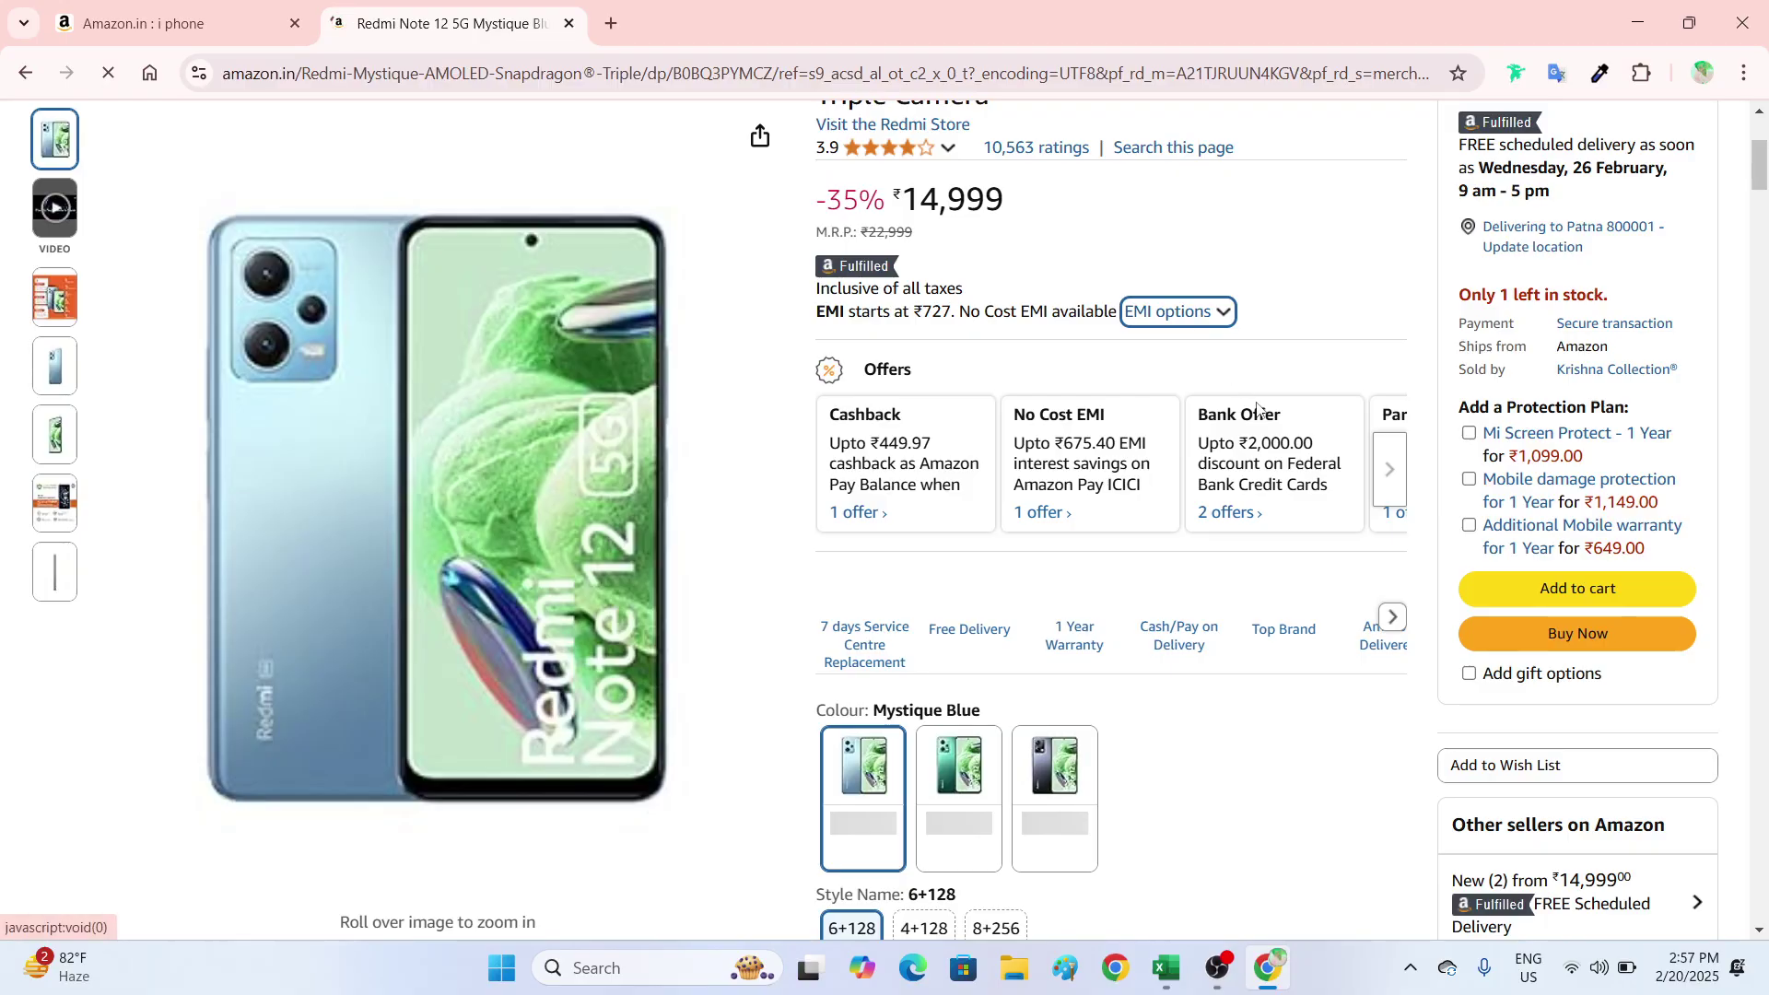
{"action": "left_click", "coordinate": [1169, 314]}
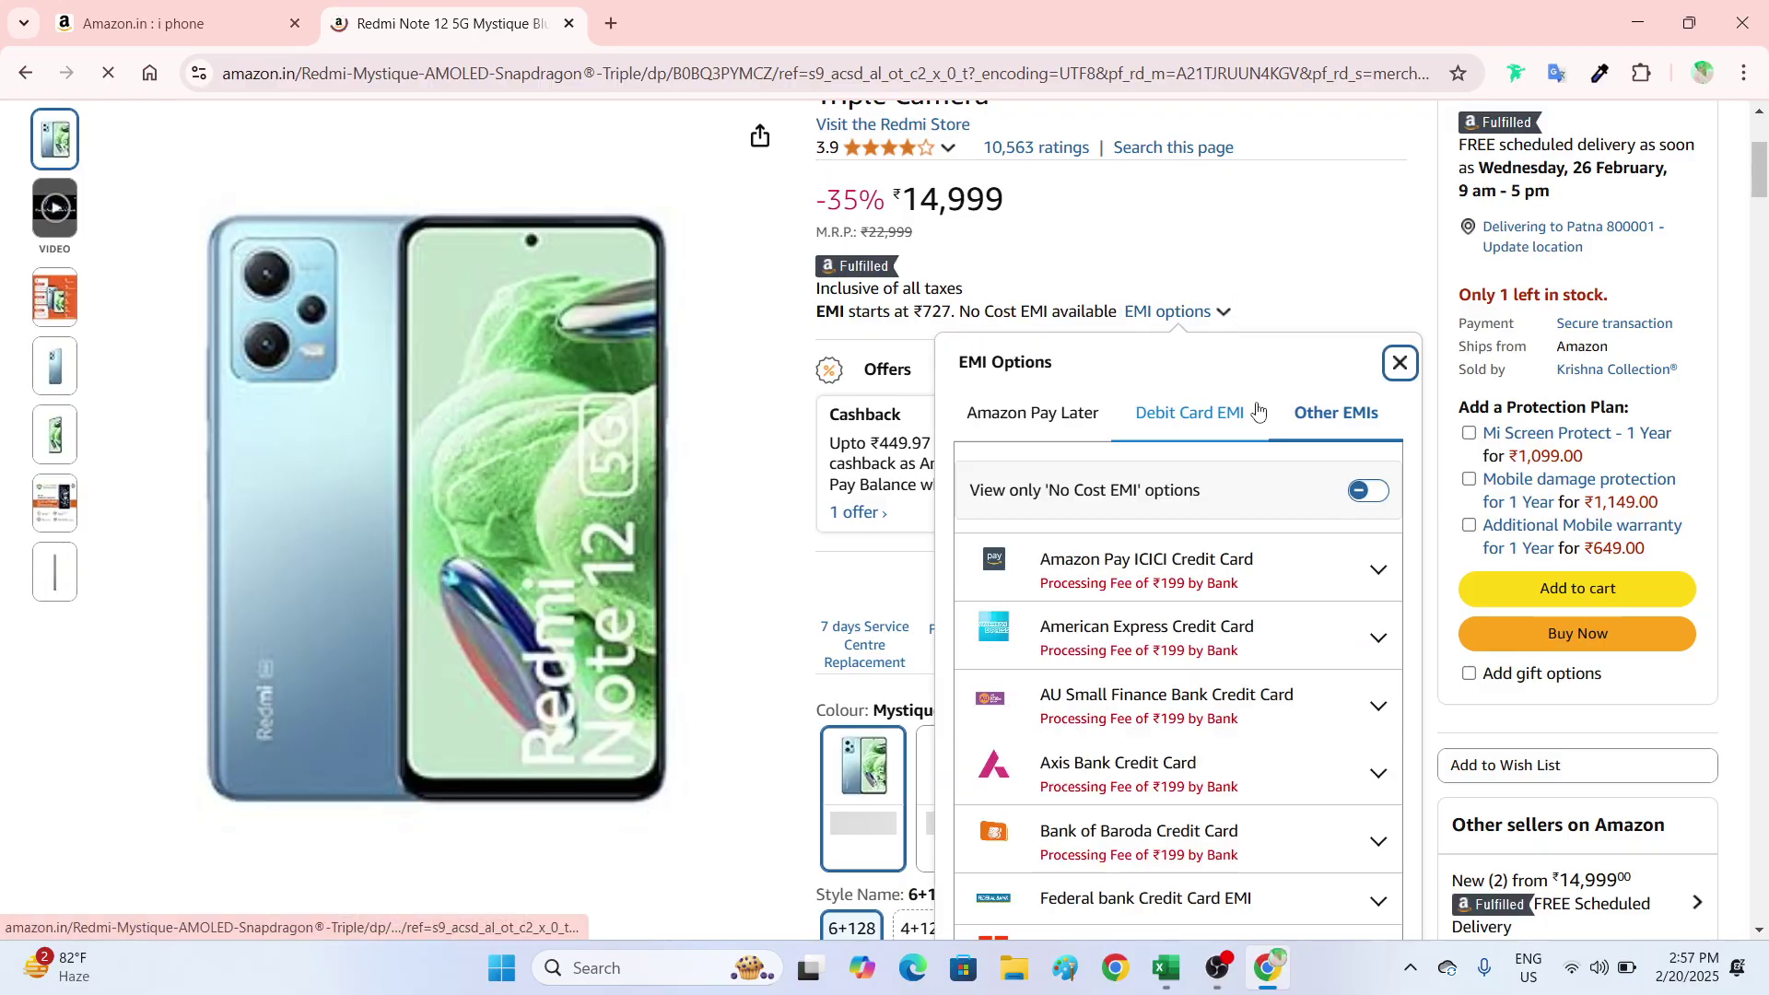
{"action": "left_click", "coordinate": [1362, 497]}
{"action": "scroll", "coordinate": [1247, 569], "scroll_direction": "down", "scroll_amount": 2}
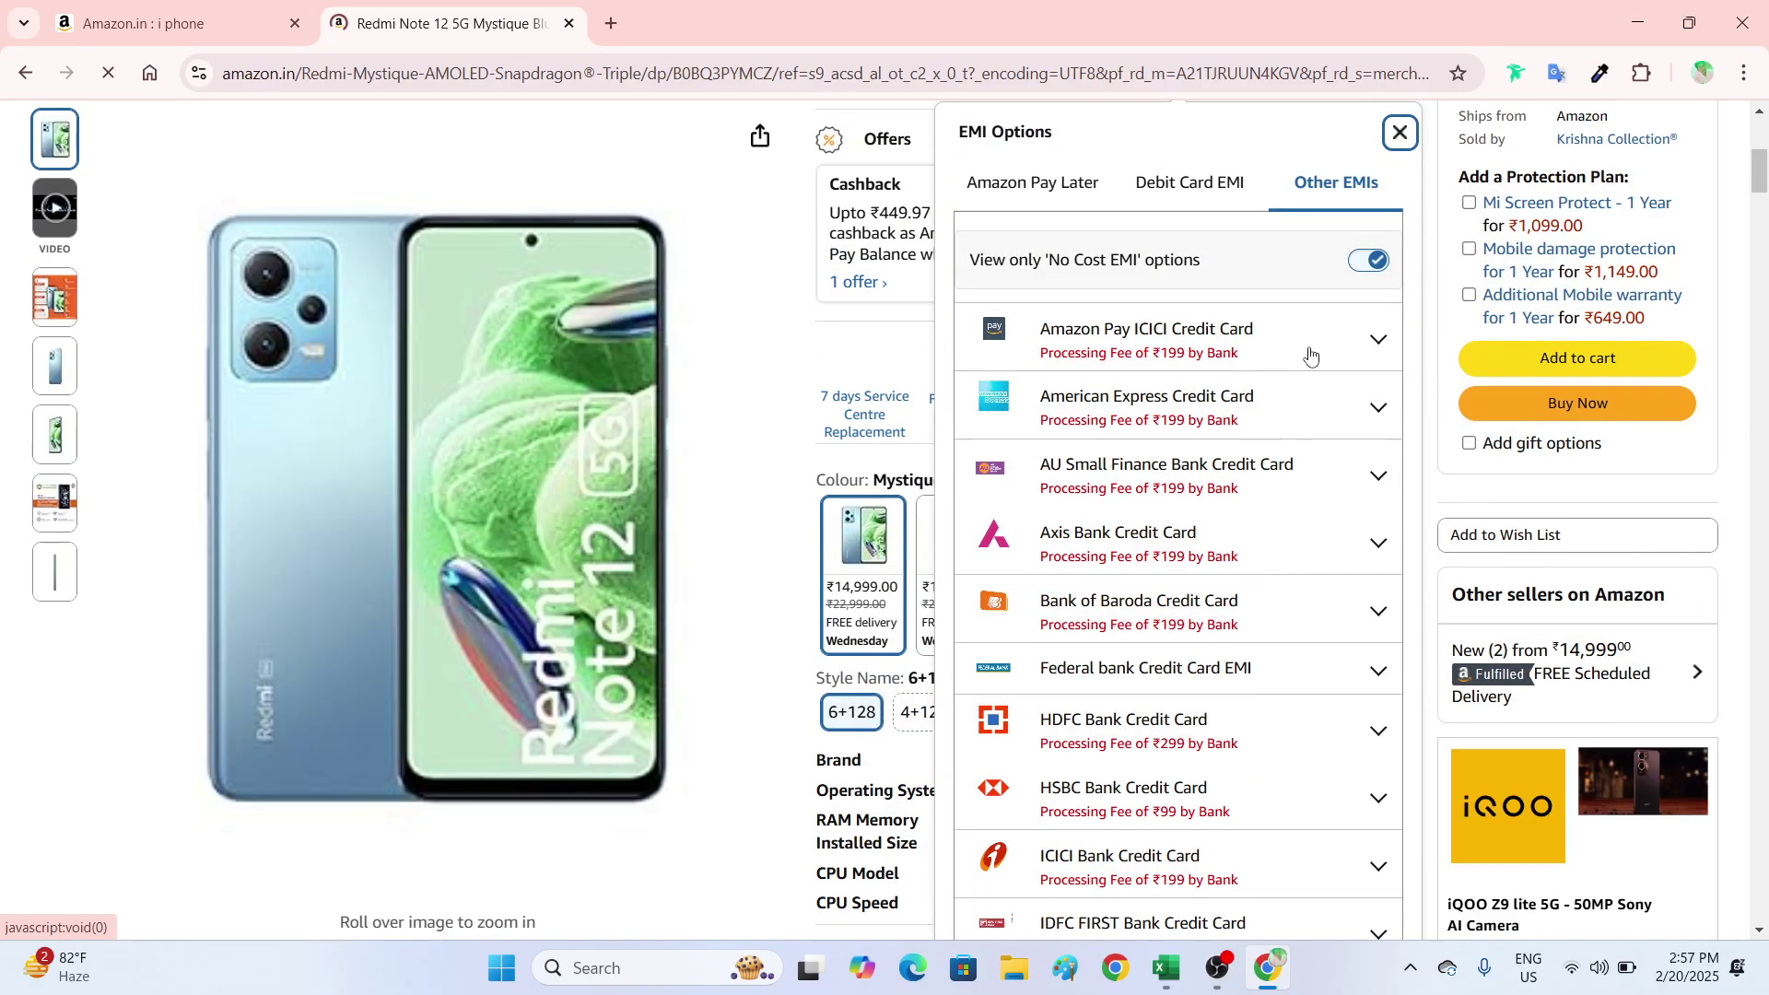
- Expand the Amazon Pay ICICI Credit Card plans and examine the interest, discount and total cost for the Redmi Note 12 5G
{"action": "left_click", "coordinate": [1310, 356]}
{"action": "left_click", "coordinate": [1308, 355]}
{"action": "left_click", "coordinate": [1232, 365]}
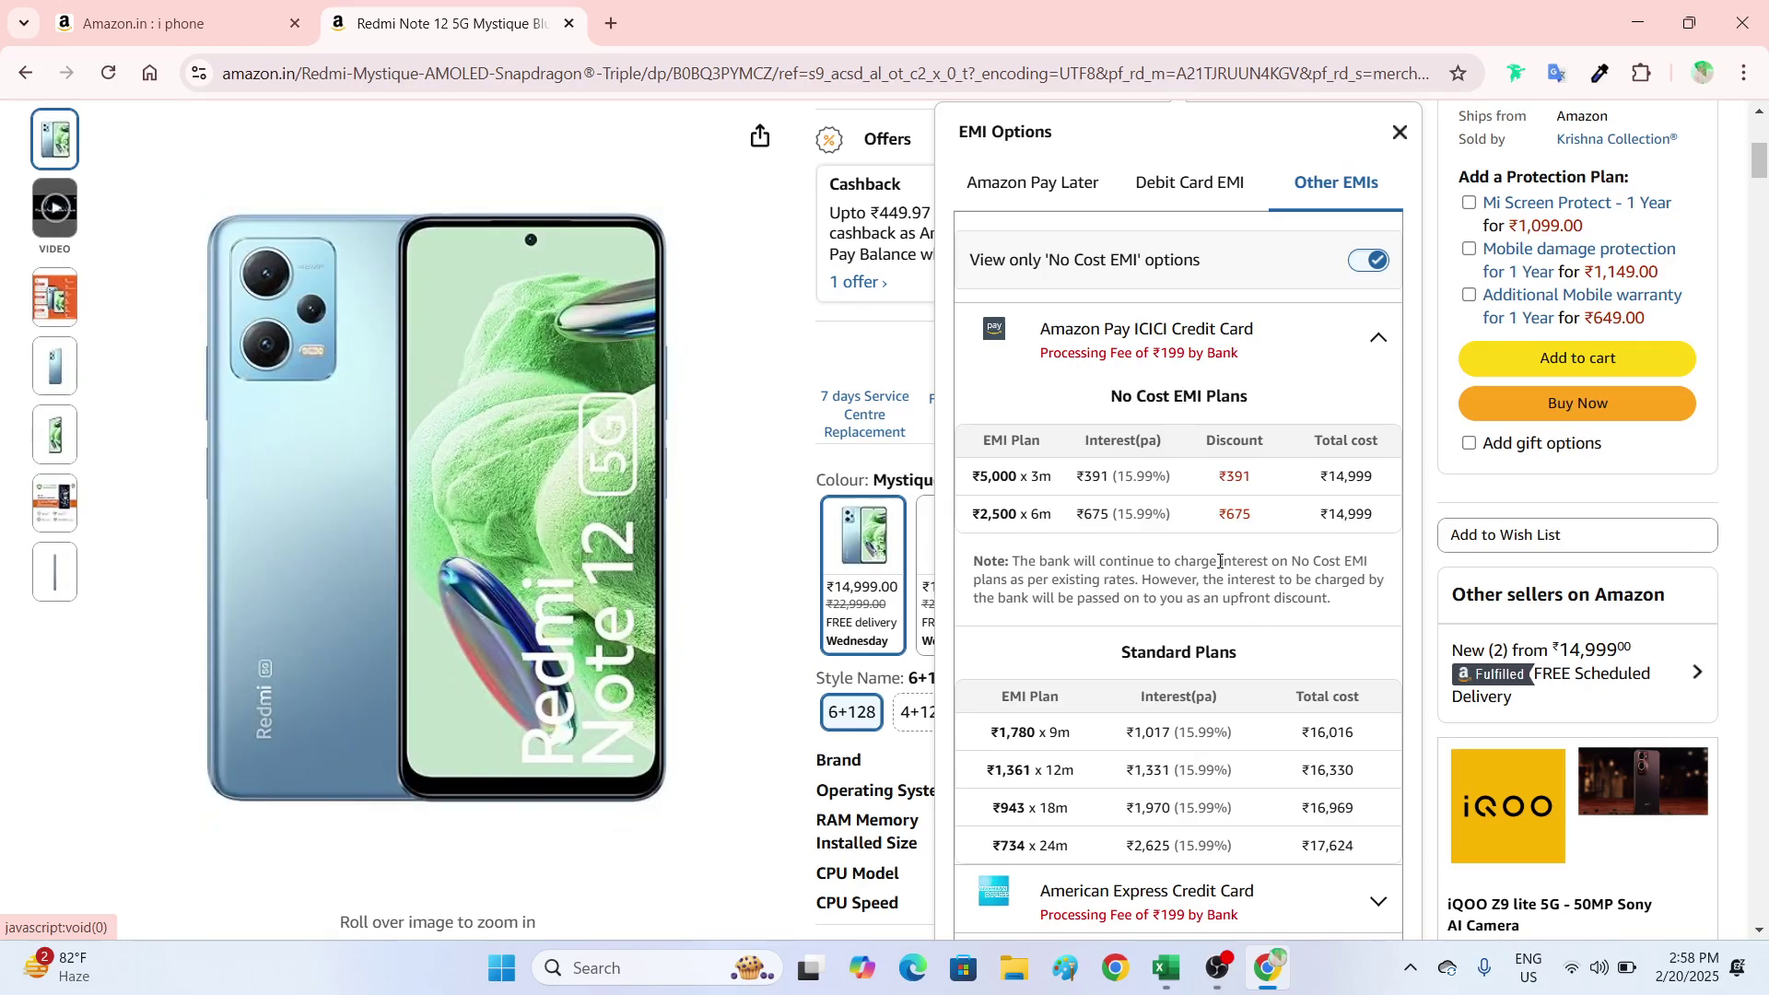
{"action": "scroll", "coordinate": [1220, 559], "scroll_direction": "down", "scroll_amount": 2}
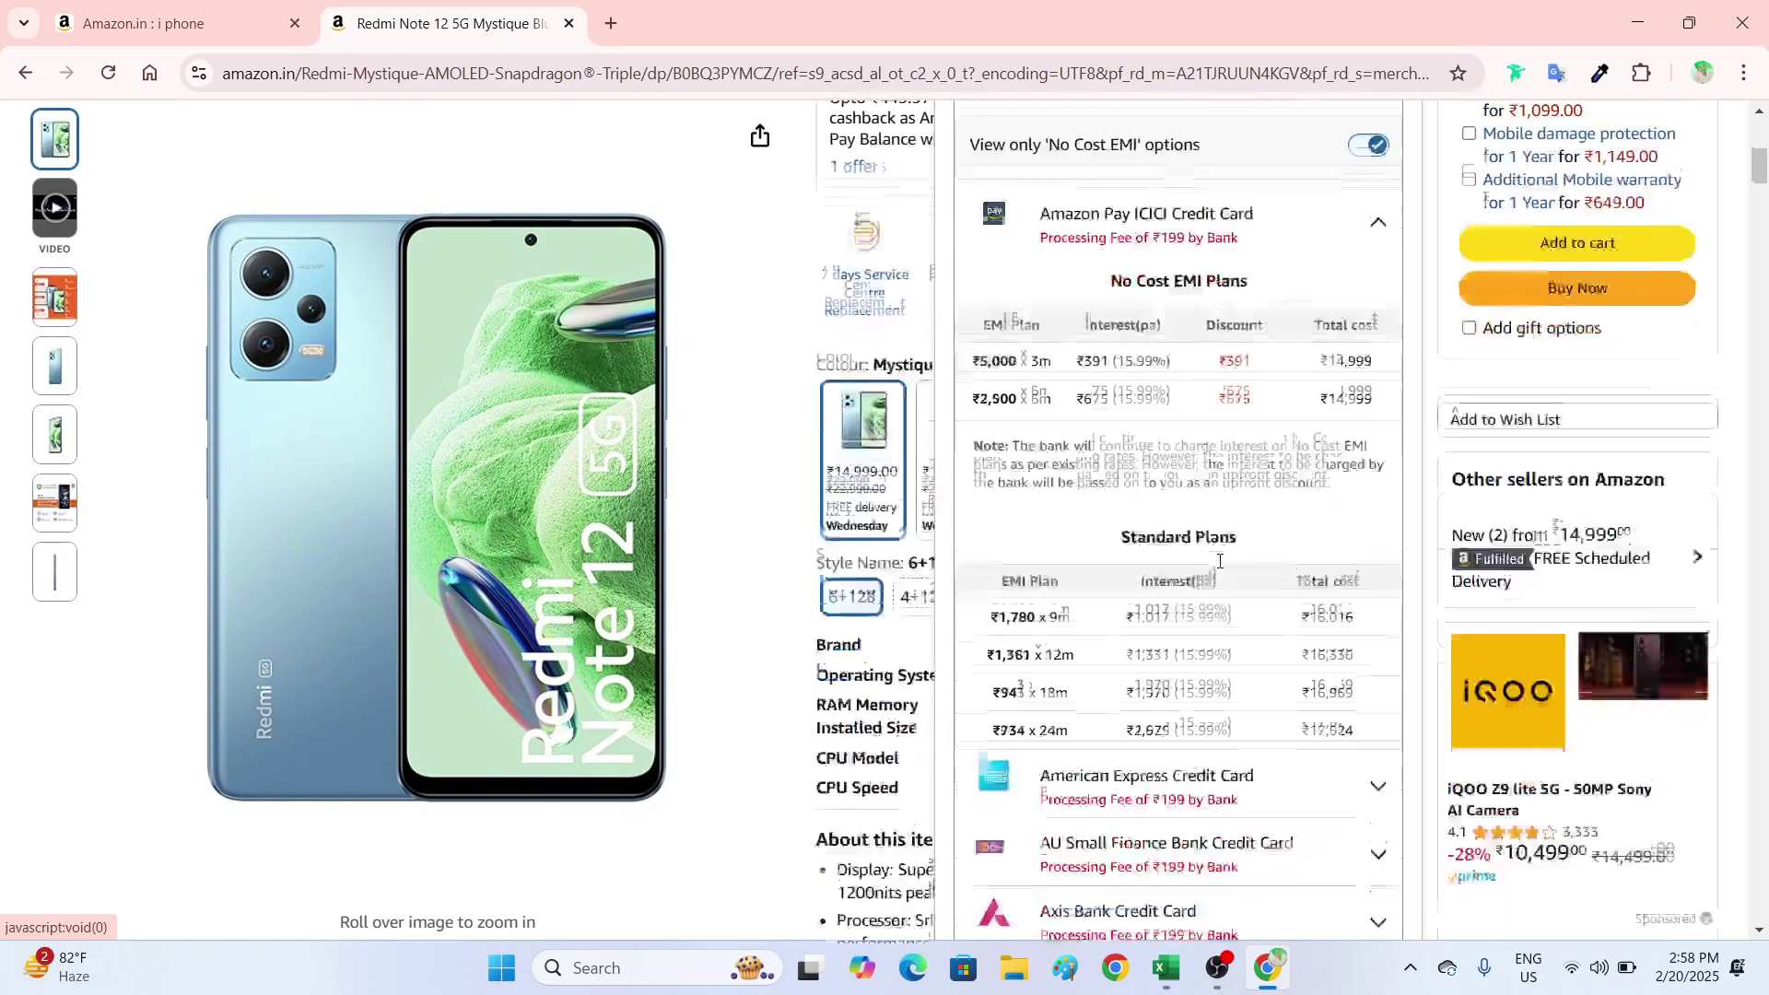
{"action": "scroll", "coordinate": [1213, 561], "scroll_direction": "up", "scroll_amount": 2}
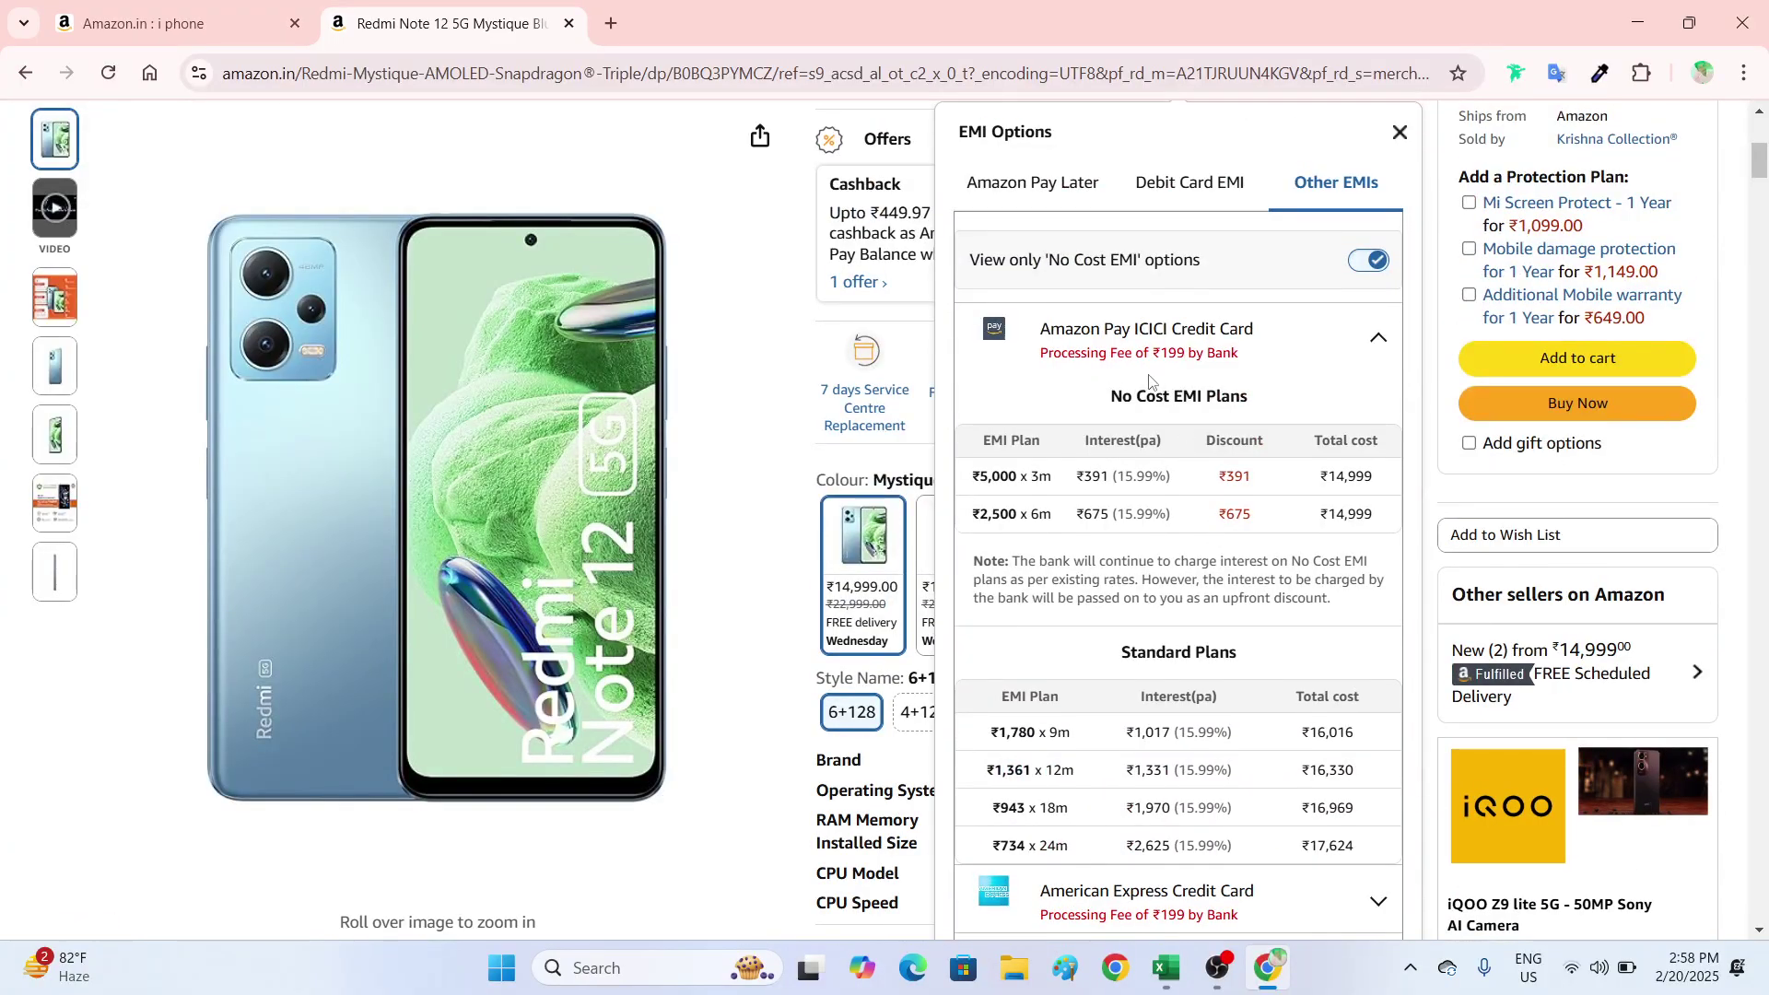
- Compare the No Cost EMI plans with the Standard Plans for the Amazon Pay ICICI Credit Card, then close the EMI options
{"action": "left_click_drag", "start_coordinate": [1109, 406], "coordinate": [1238, 399]}
{"action": "left_click", "coordinate": [1220, 402]}
{"action": "scroll", "coordinate": [1170, 608], "scroll_direction": "down", "scroll_amount": 1}
{"action": "left_click_drag", "start_coordinate": [1146, 563], "coordinate": [1264, 572]}
{"action": "left_click", "coordinate": [1264, 572]}
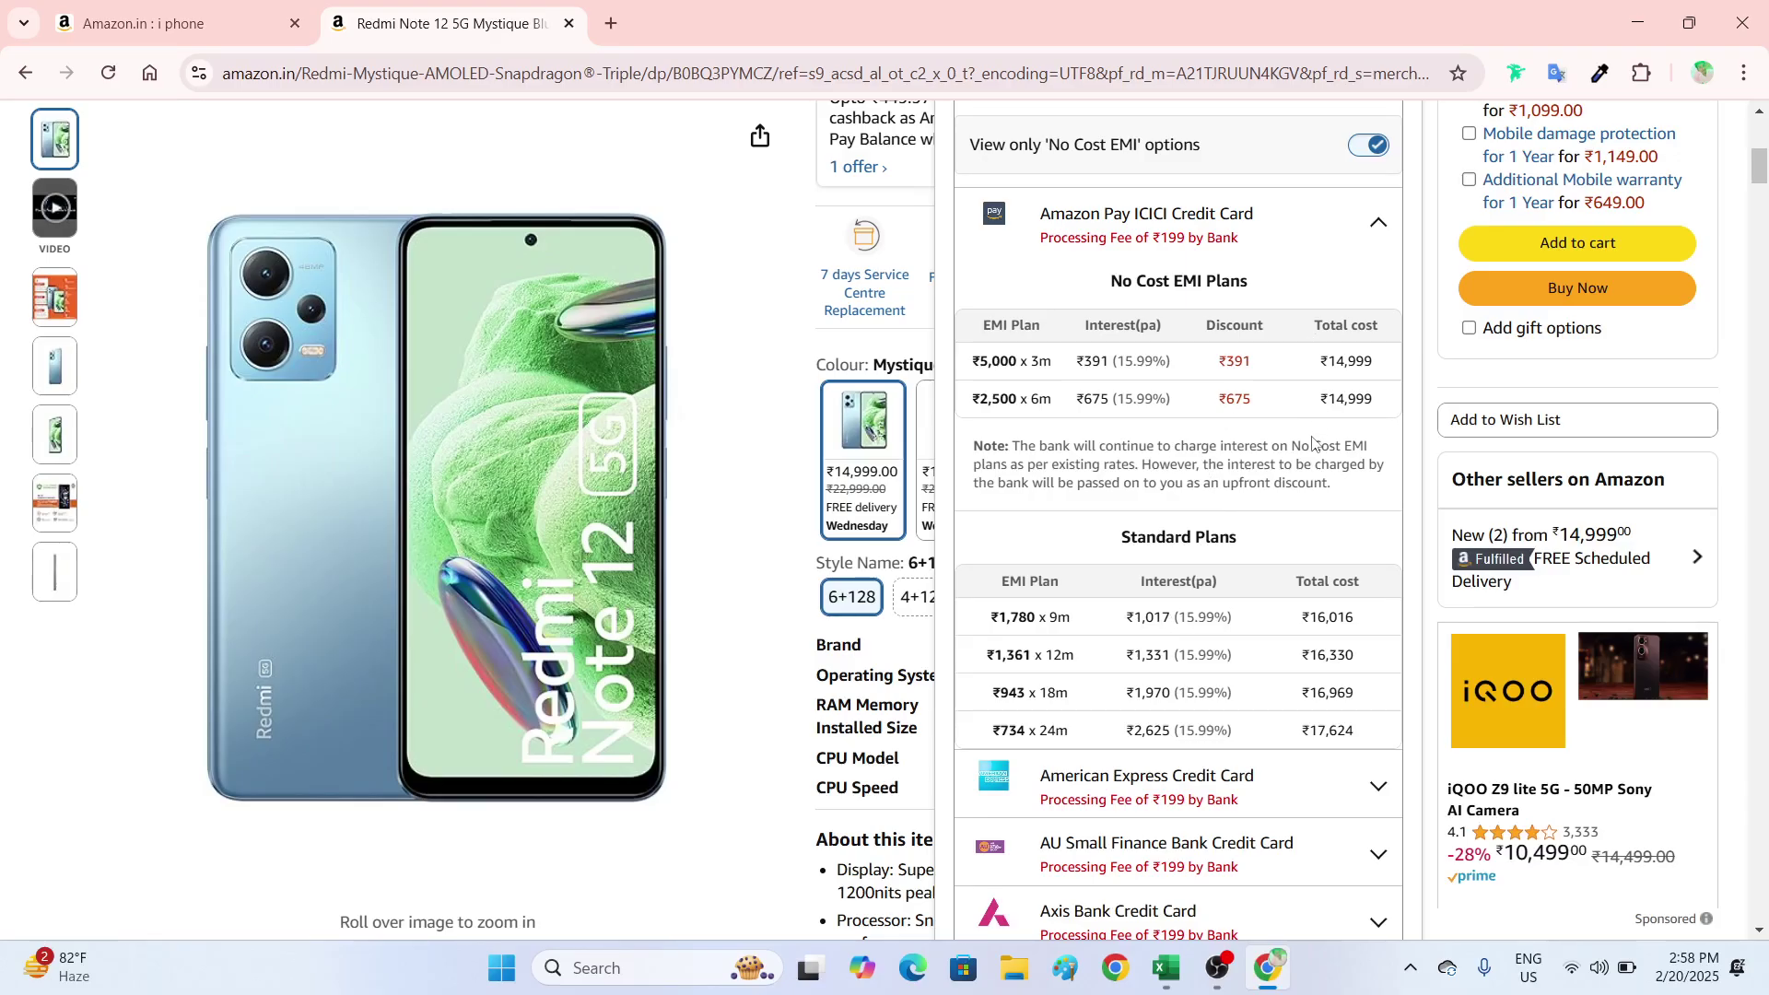
{"action": "scroll", "coordinate": [1166, 410], "scroll_direction": "up", "scroll_amount": 6}
{"action": "key", "text": "Escape"}
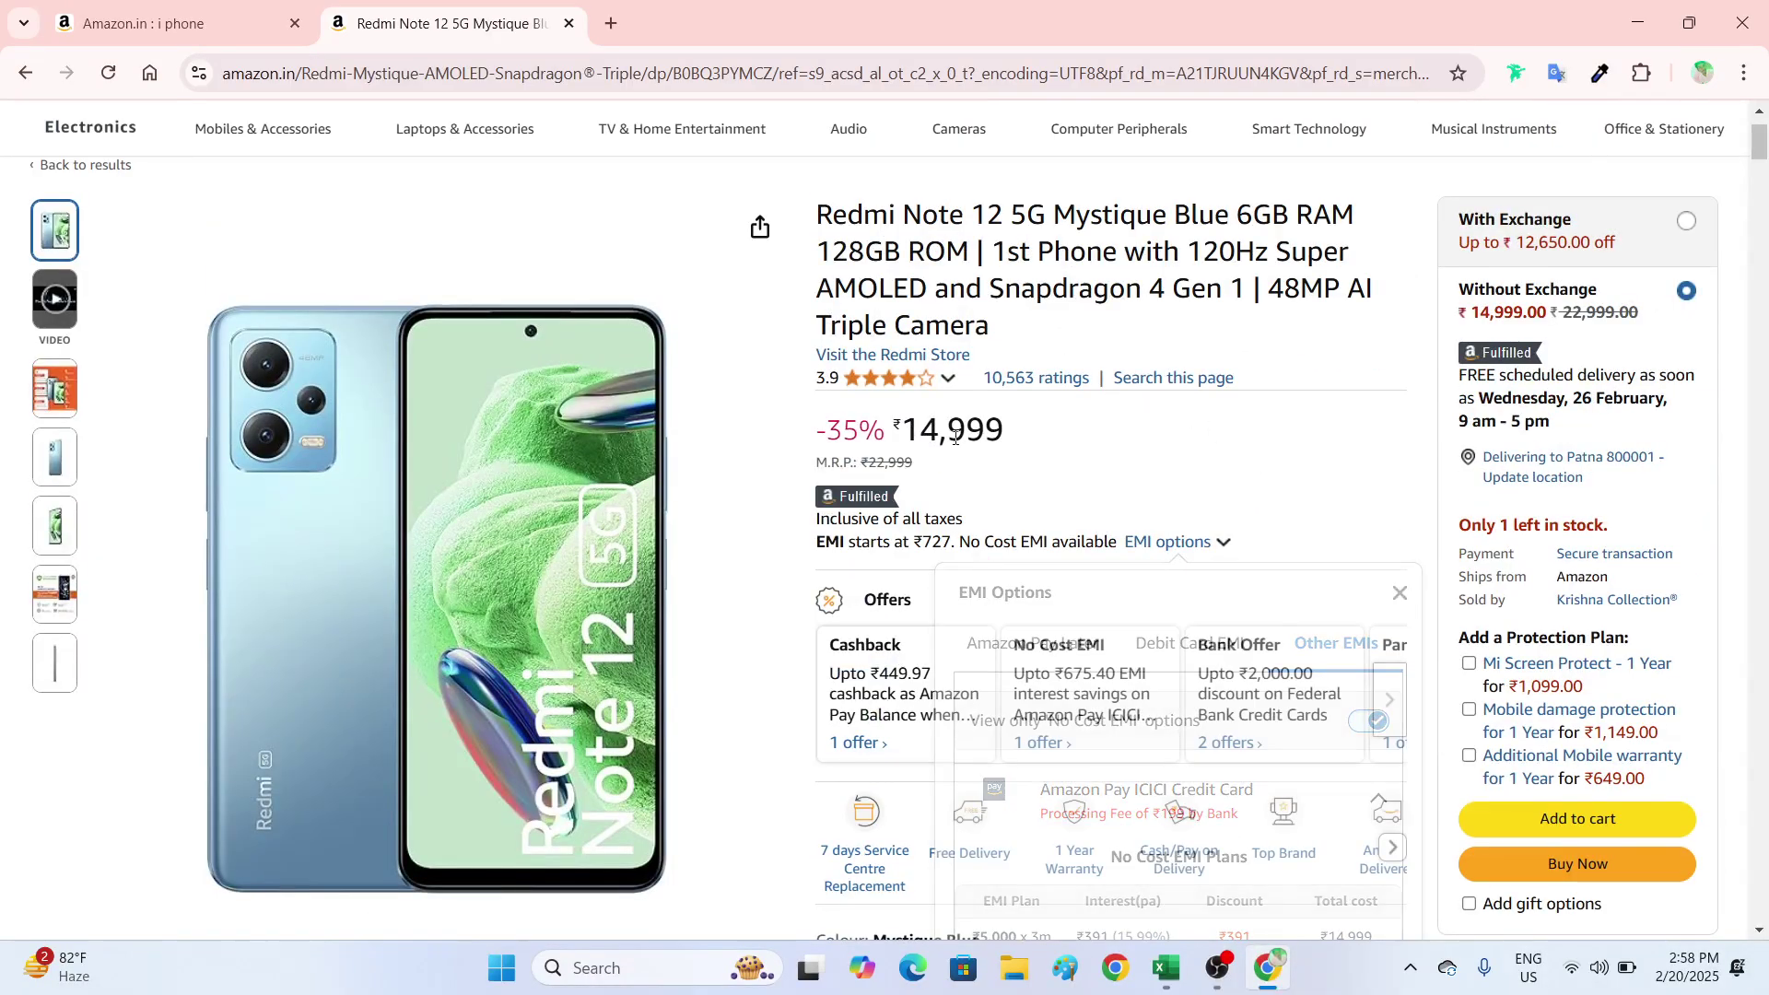
- Reopen the EMI options without the No Cost EMI filter and expand the Amazon Pay ICICI Credit Card plans
{"action": "scroll", "coordinate": [1234, 521], "scroll_direction": "down", "scroll_amount": 3}
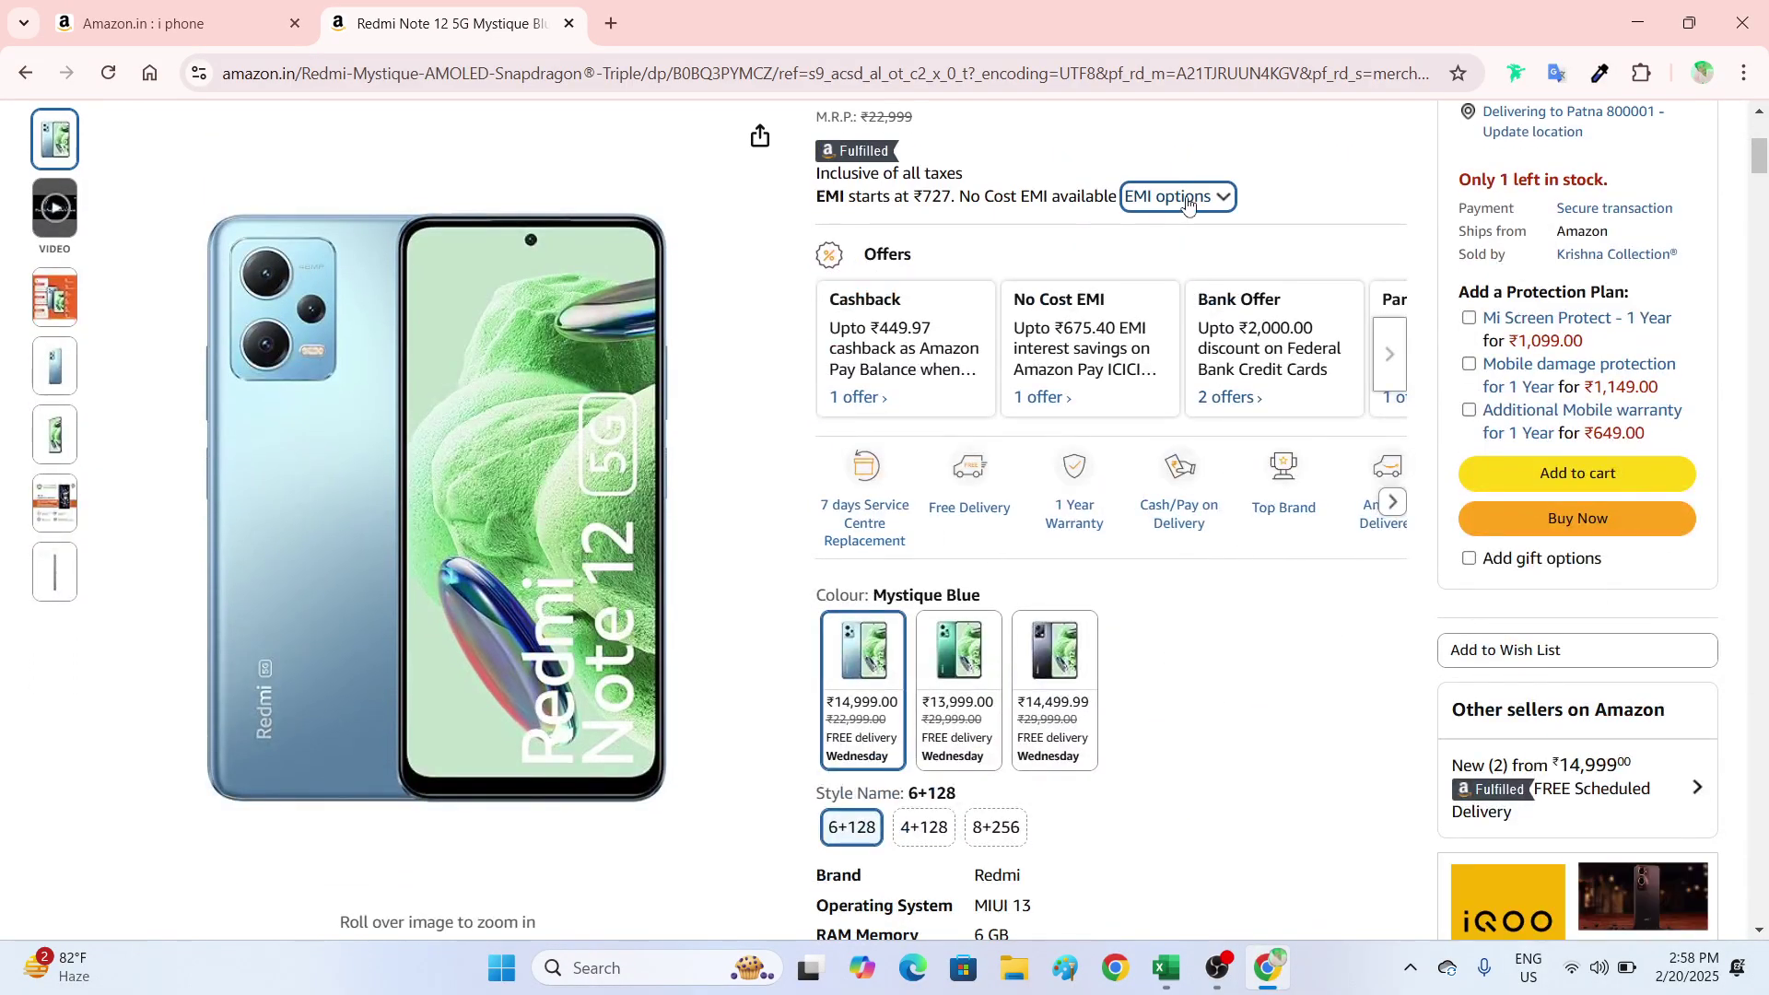
{"action": "left_click", "coordinate": [1147, 197]}
{"action": "scroll", "coordinate": [1187, 340], "scroll_direction": "up", "scroll_amount": 1}
{"action": "scroll", "coordinate": [1198, 387], "scroll_direction": "down", "scroll_amount": 1}
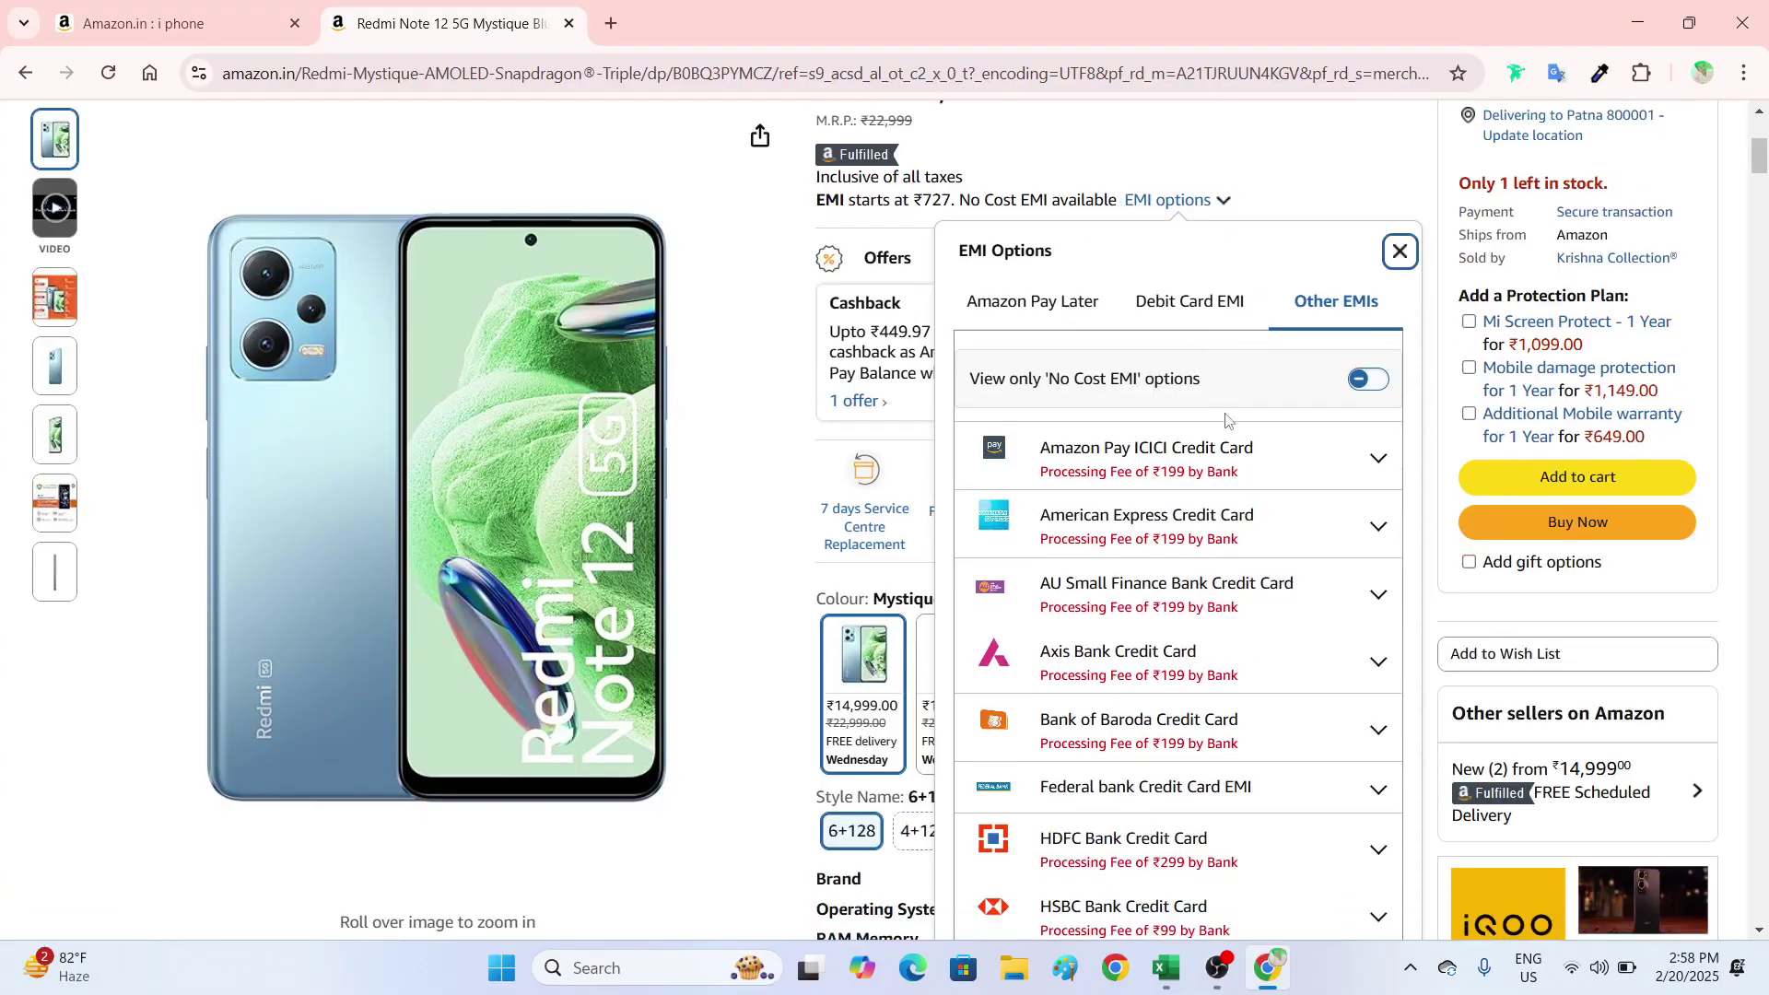
{"action": "left_click", "coordinate": [1276, 451]}
{"action": "scroll", "coordinate": [1269, 509], "scroll_direction": "down", "scroll_amount": 1}
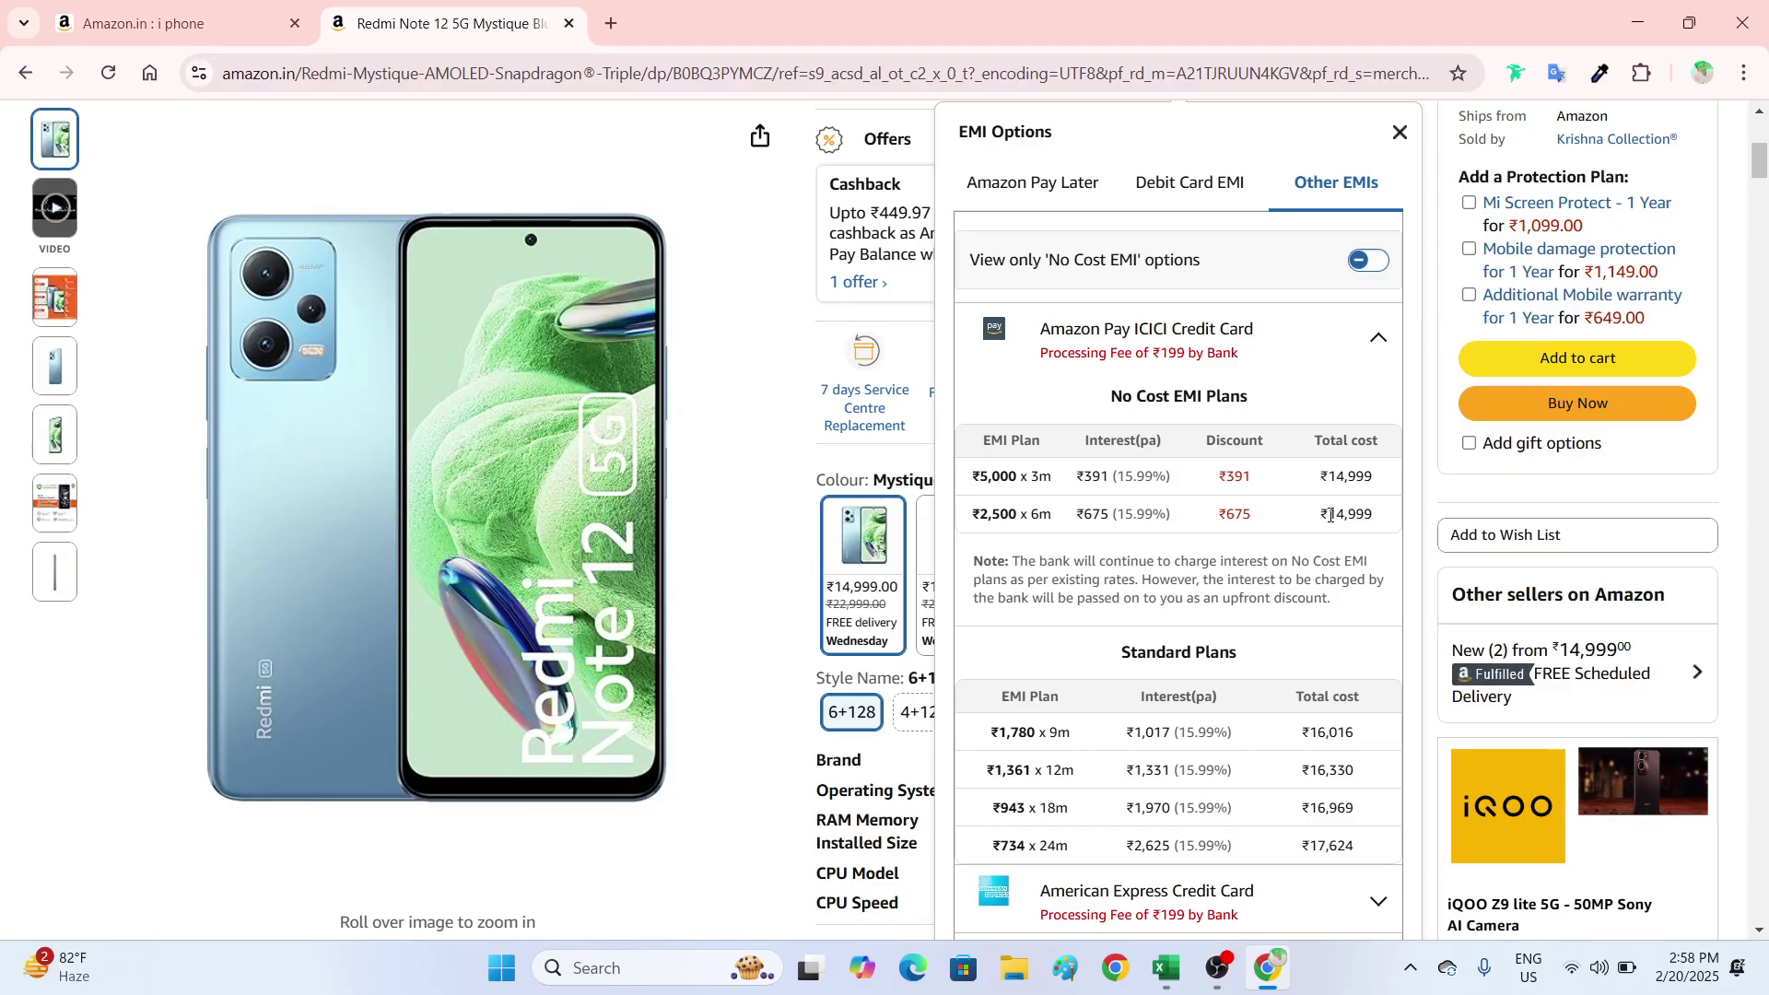
- Examine the total costs of the Standard Plans and highlight the Standard Plans and No Cost EMI Plans headings for comparison
{"action": "scroll", "coordinate": [1276, 517], "scroll_direction": "down", "scroll_amount": 1}
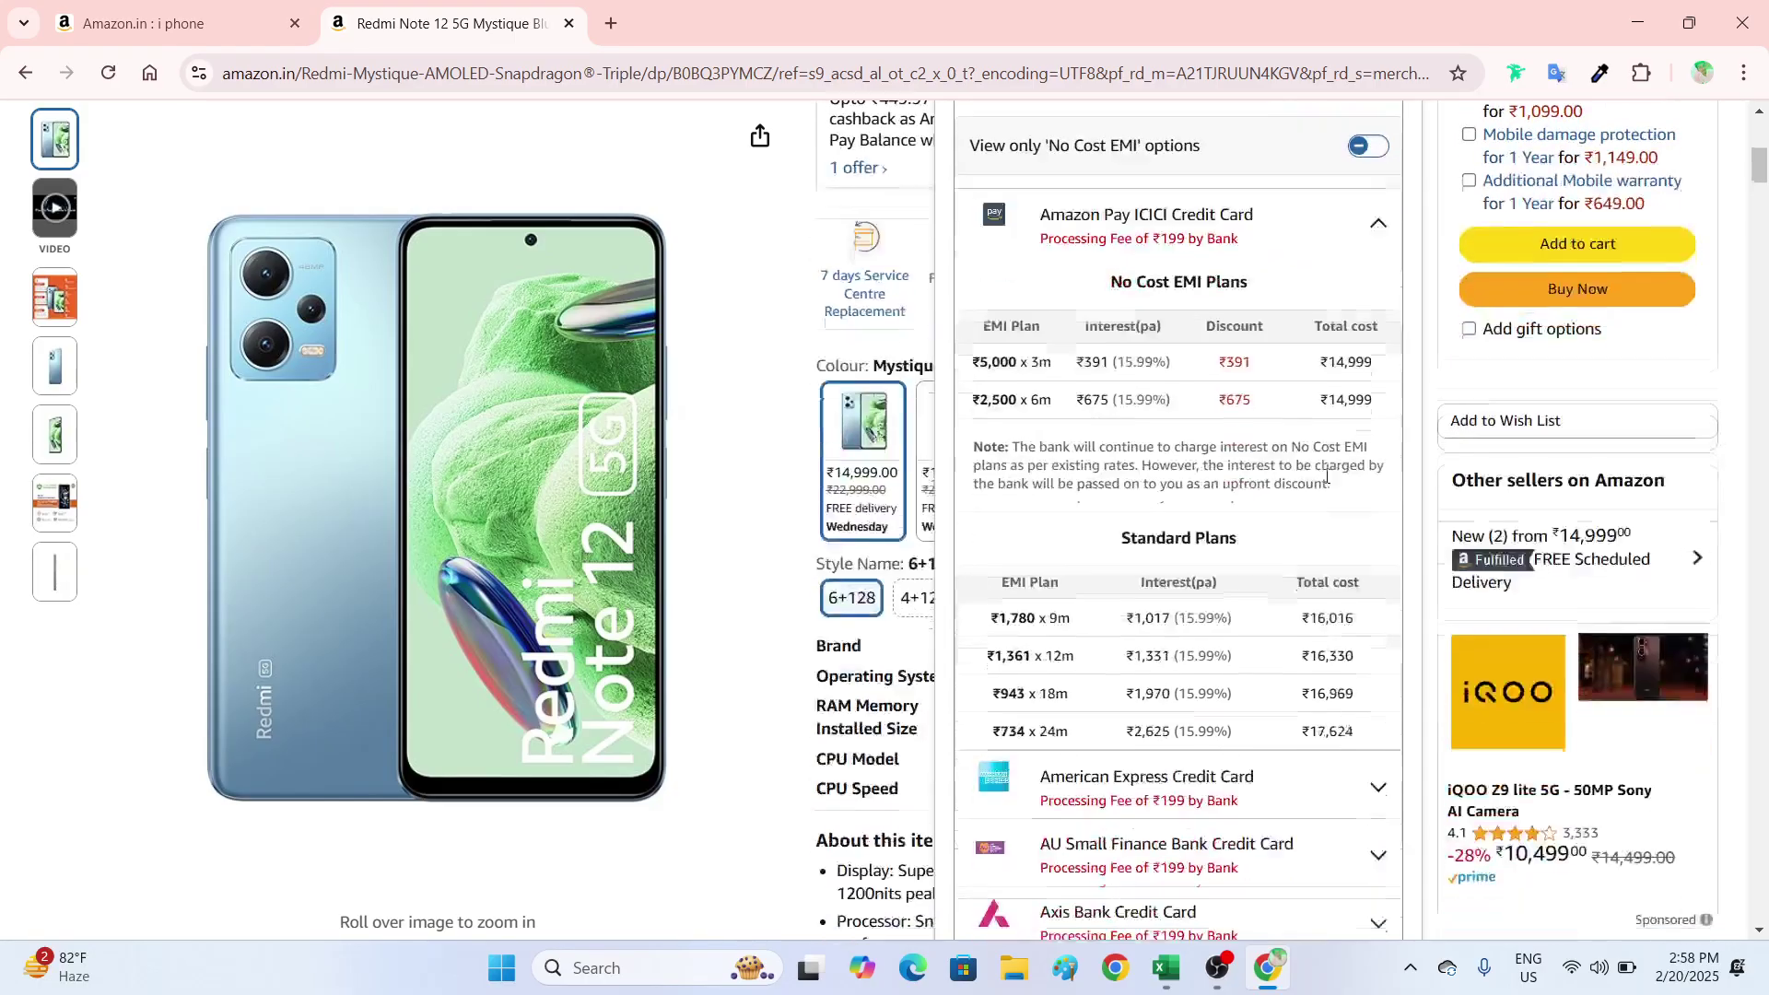
{"action": "scroll", "coordinate": [1353, 488], "scroll_direction": "down", "scroll_amount": 1}
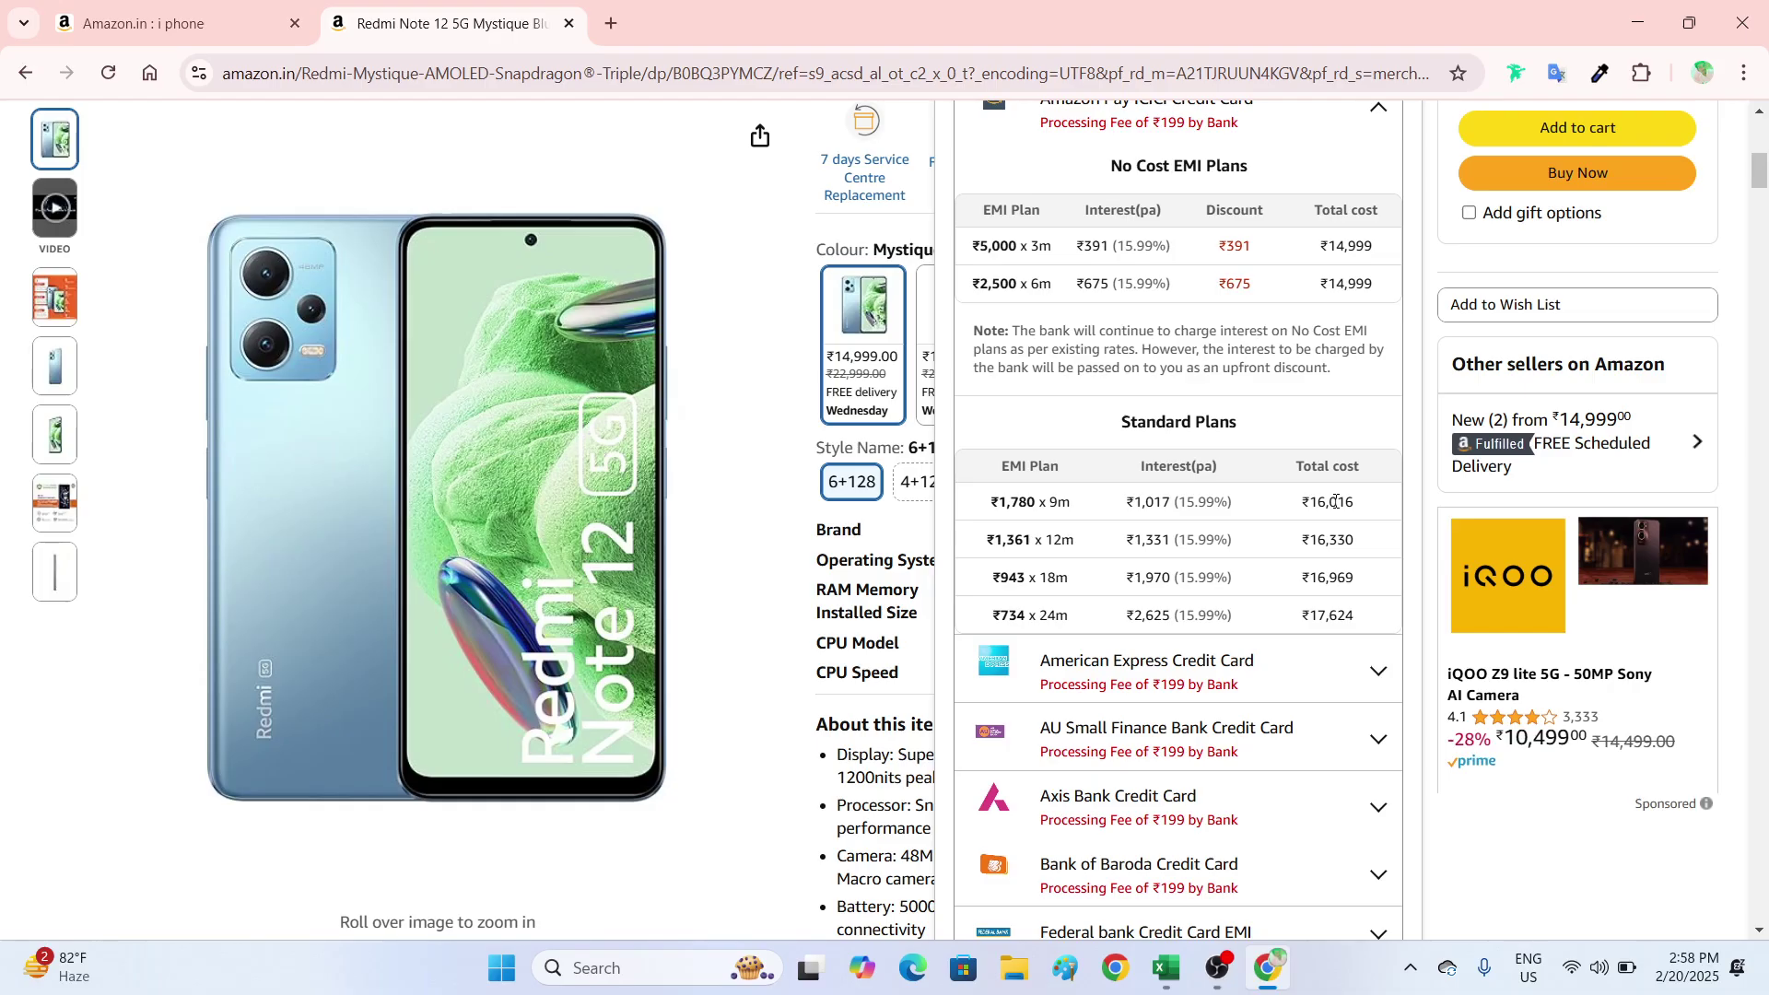
{"action": "triple_click", "coordinate": [1158, 424]}
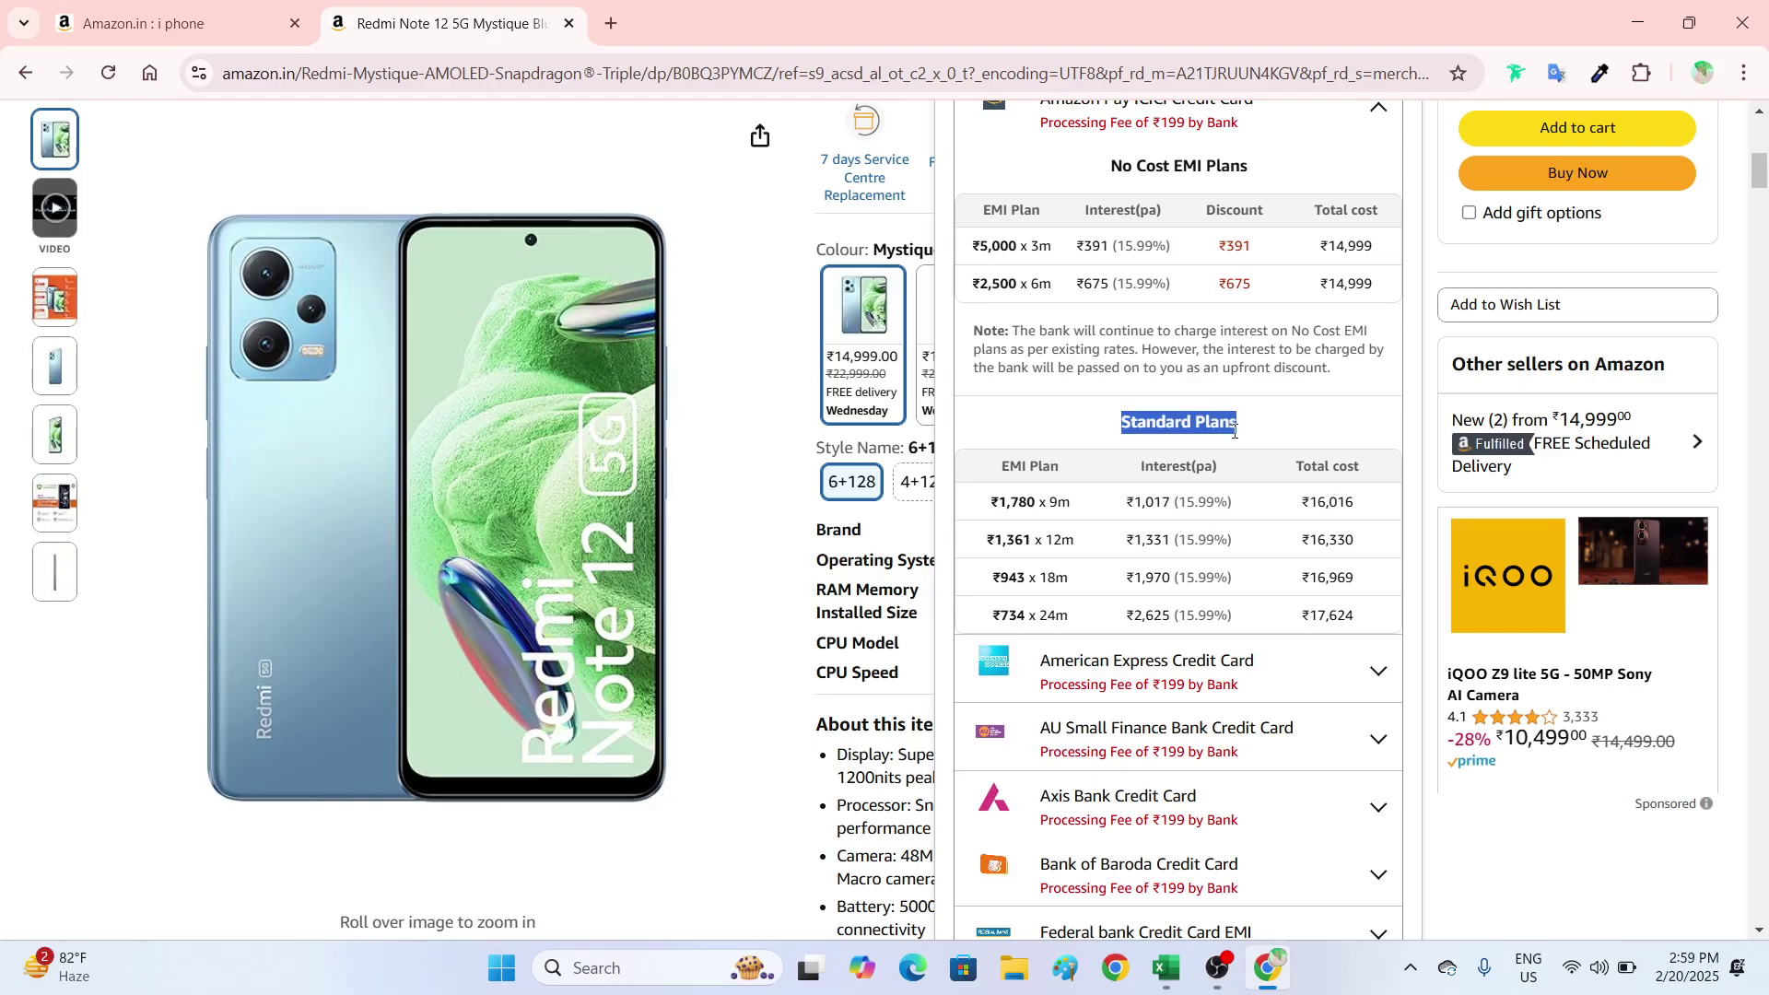
{"action": "scroll", "coordinate": [1097, 414], "scroll_direction": "up", "scroll_amount": 2}
{"action": "left_click_drag", "start_coordinate": [1117, 402], "coordinate": [1217, 403]}
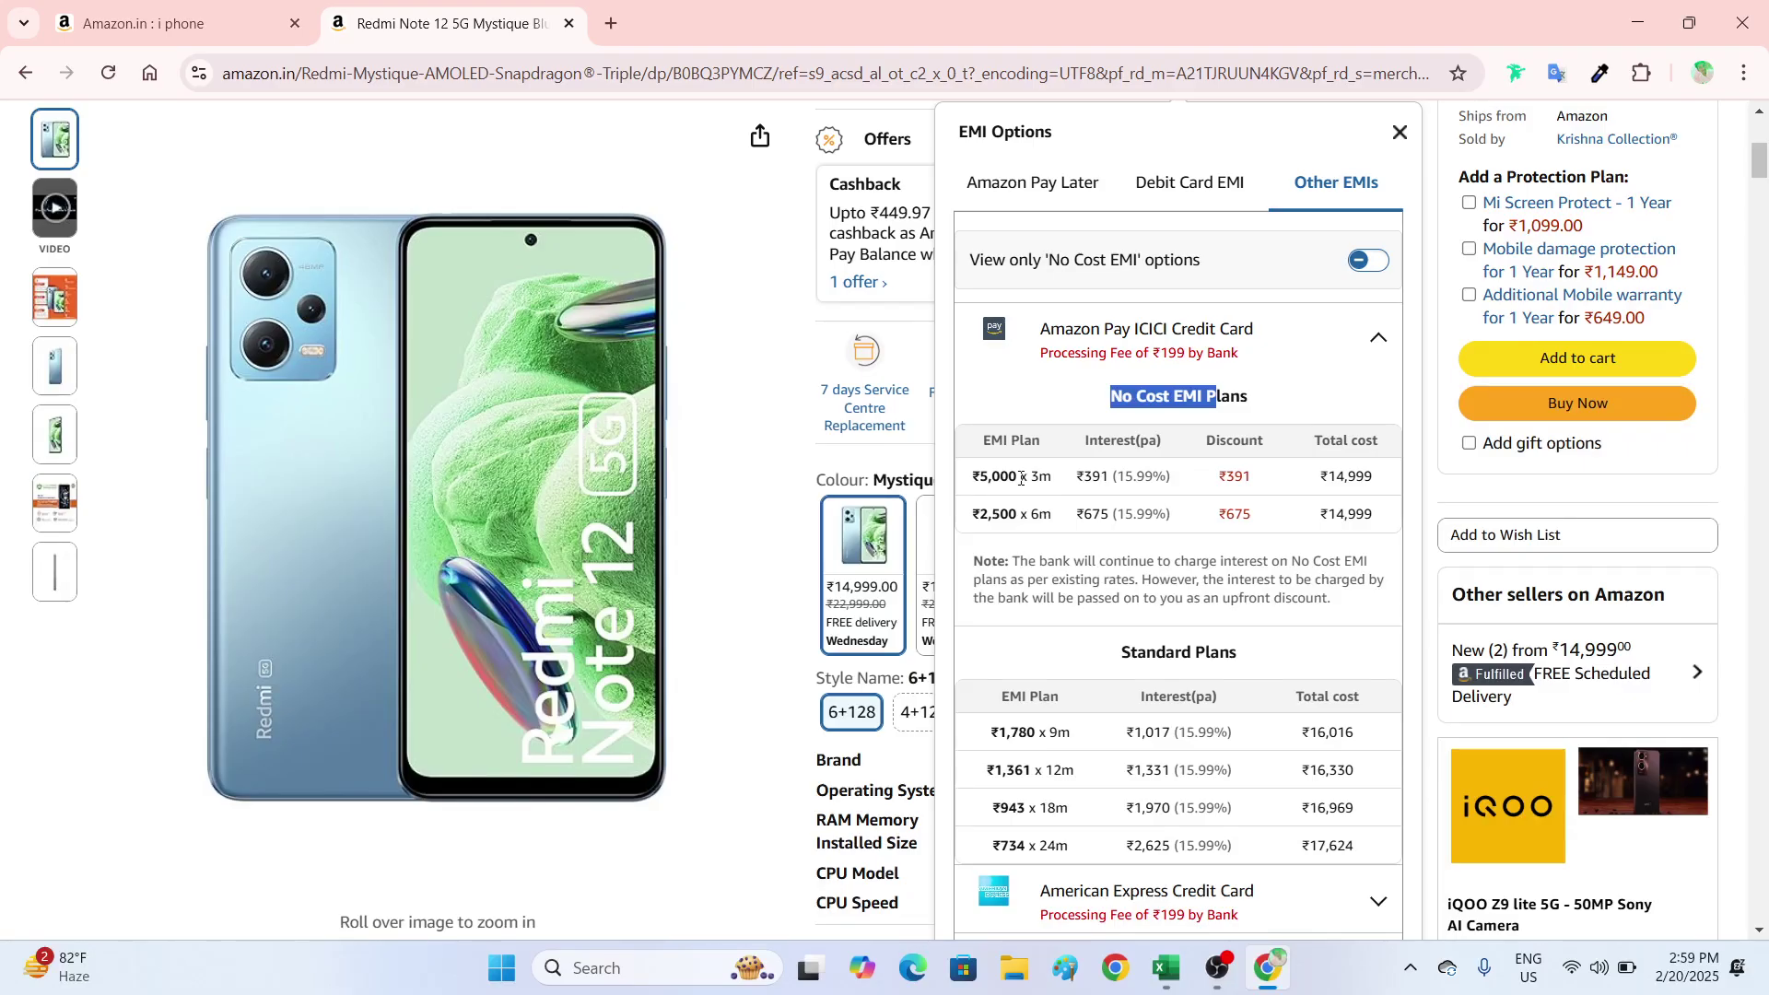
- Collapse the Amazon Pay ICICI Credit Card plans and examine the Standard Plans offered for the Kotak Mahindra Bank Credit Card
{"action": "scroll", "coordinate": [1027, 469], "scroll_direction": "down", "scroll_amount": 1}
{"action": "scroll", "coordinate": [1027, 469], "scroll_direction": "up", "scroll_amount": 1}
{"action": "left_click", "coordinate": [1273, 339]}
{"action": "scroll", "coordinate": [1221, 495], "scroll_direction": "down", "scroll_amount": 3}
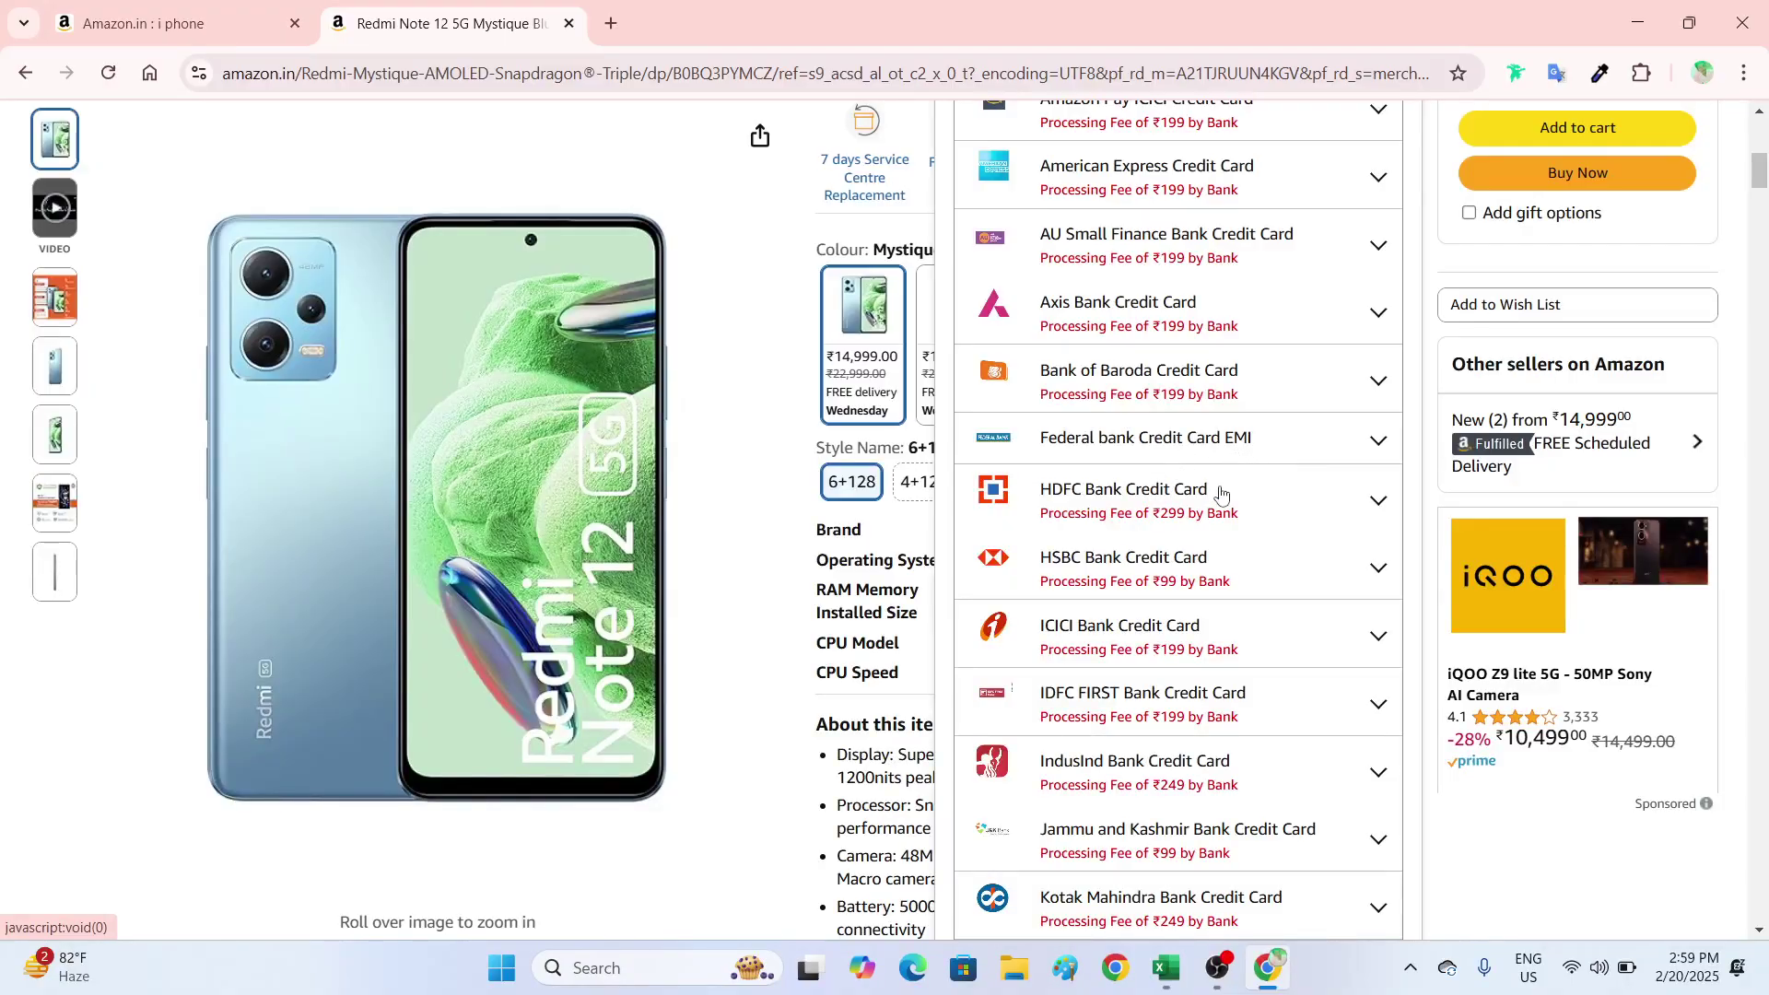
{"action": "scroll", "coordinate": [1212, 513], "scroll_direction": "down", "scroll_amount": 3}
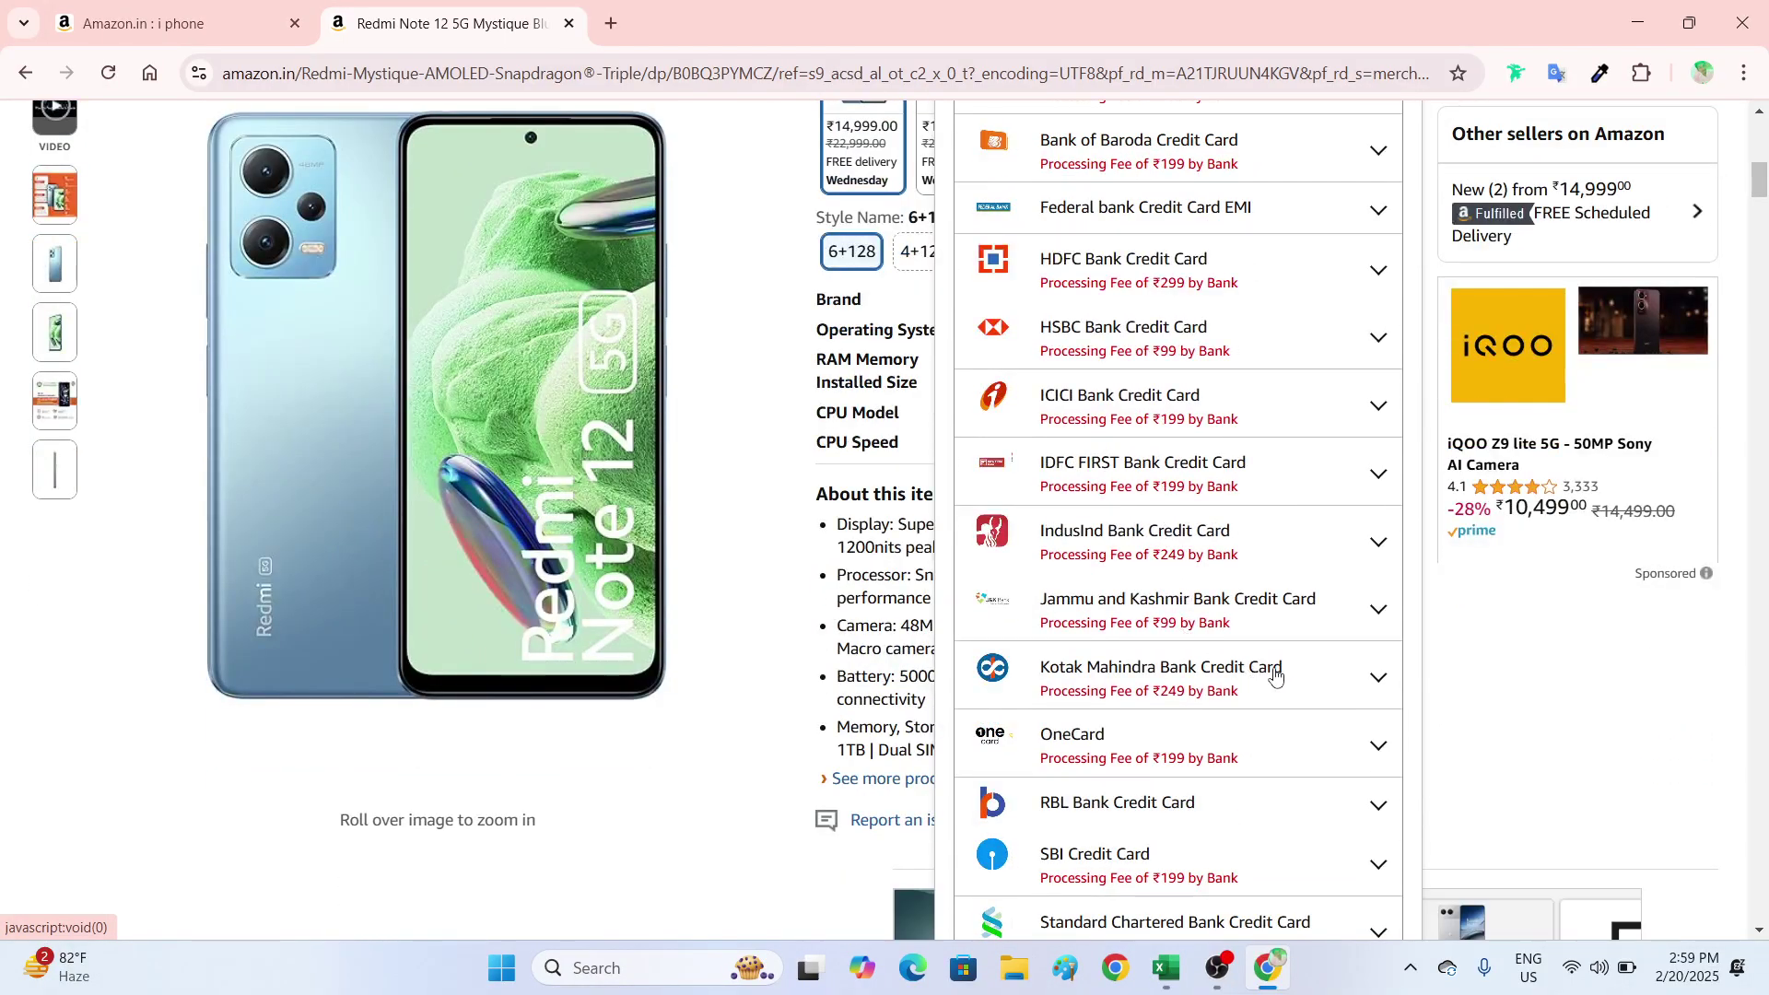
{"action": "left_click", "coordinate": [1275, 677]}
{"action": "scroll", "coordinate": [1235, 645], "scroll_direction": "down", "scroll_amount": 4}
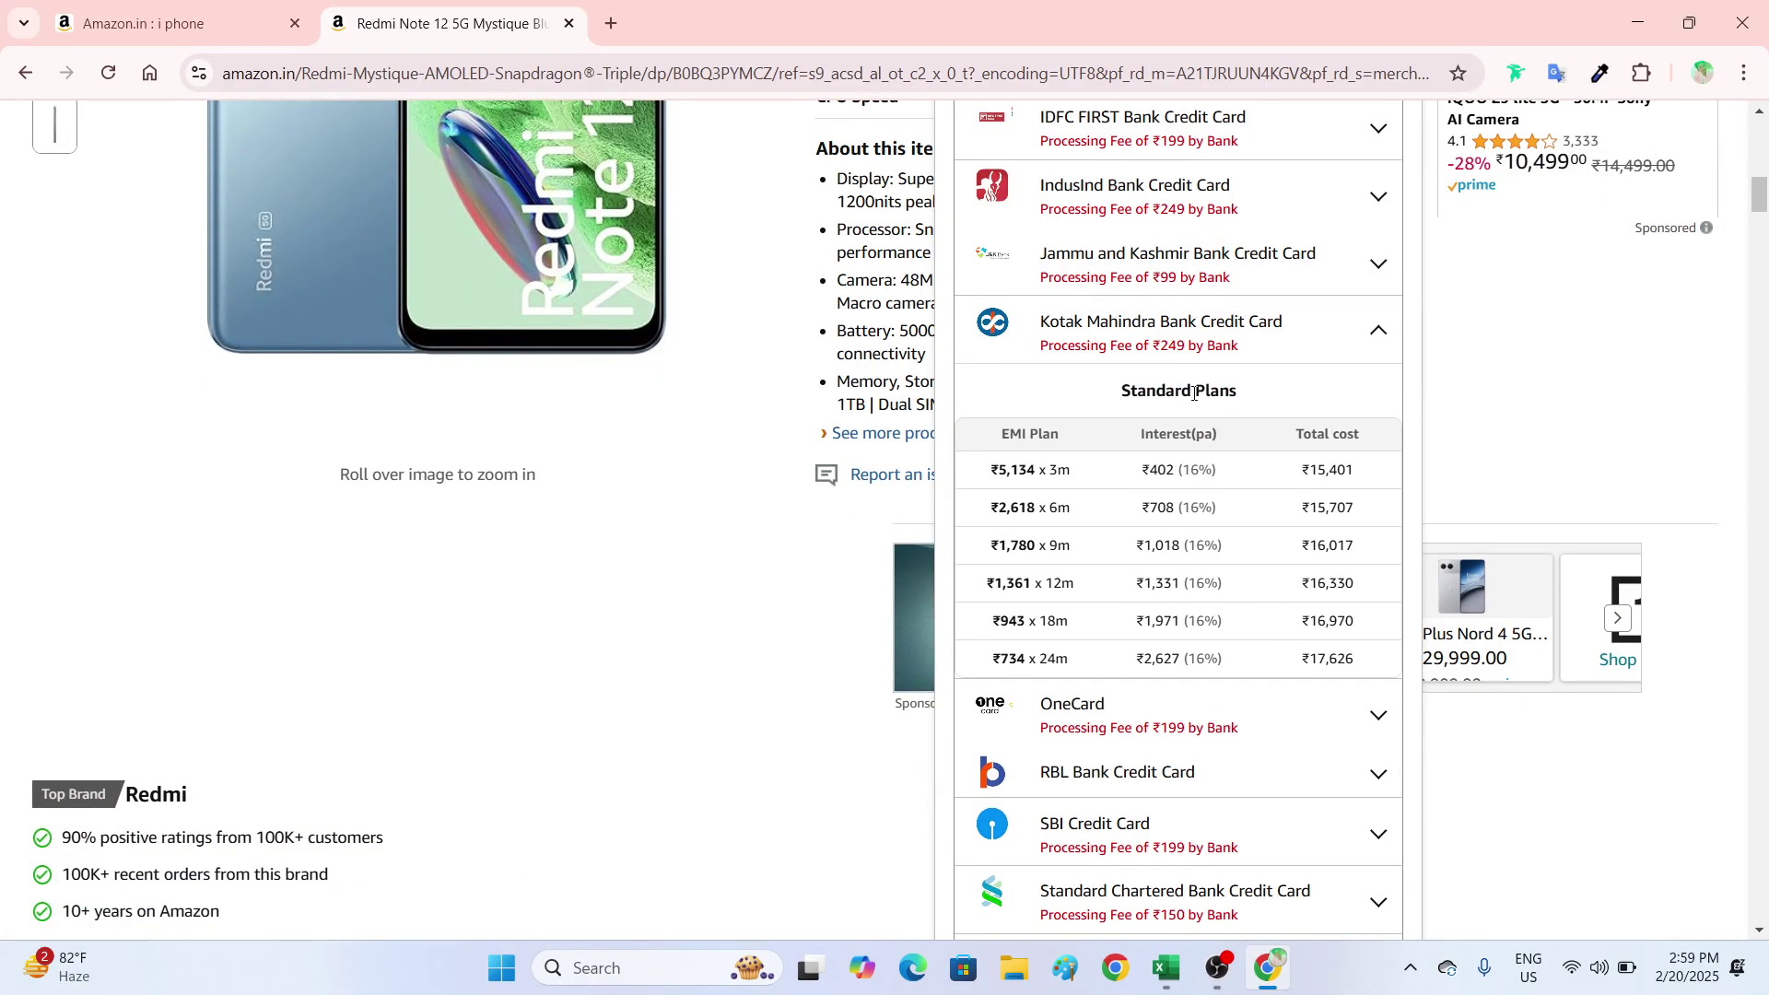
- Reopen the EMI options for the Redmi Note 12 5G and filter them to show only No Cost EMI options
{"action": "scroll", "coordinate": [1186, 392], "scroll_direction": "up", "scroll_amount": 7}
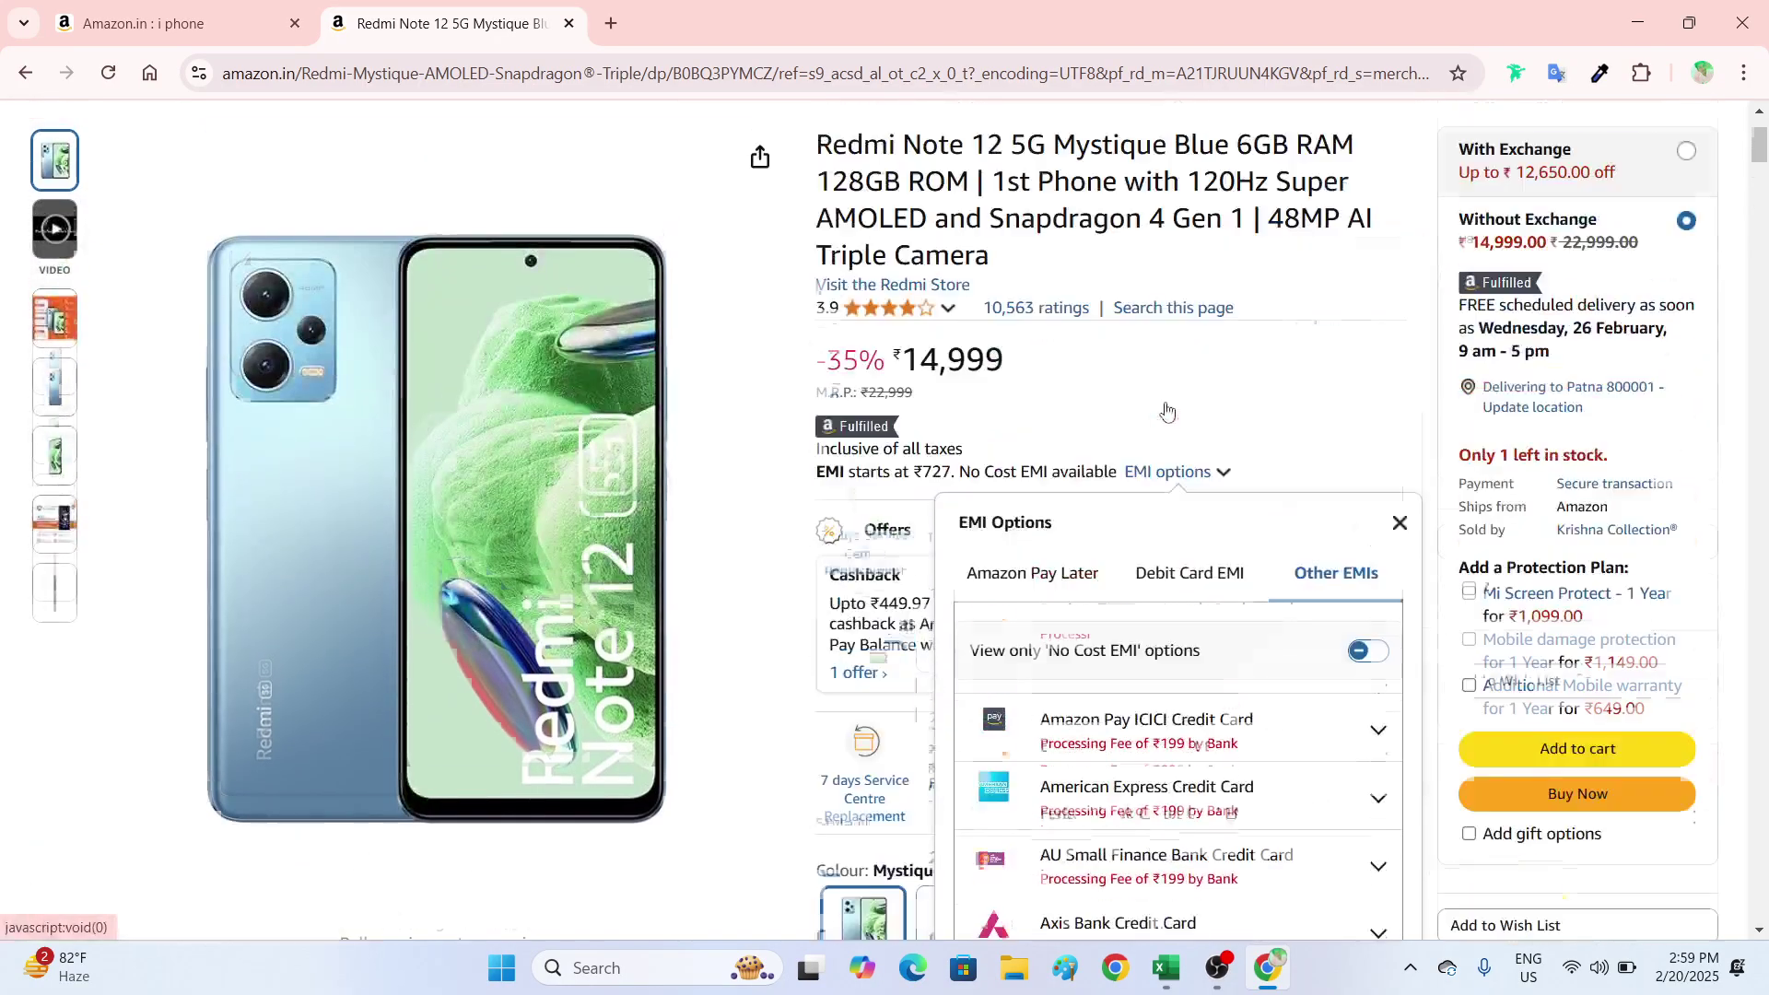
{"action": "scroll", "coordinate": [1258, 553], "scroll_direction": "down", "scroll_amount": 1}
{"action": "scroll", "coordinate": [1263, 588], "scroll_direction": "down", "scroll_amount": 2}
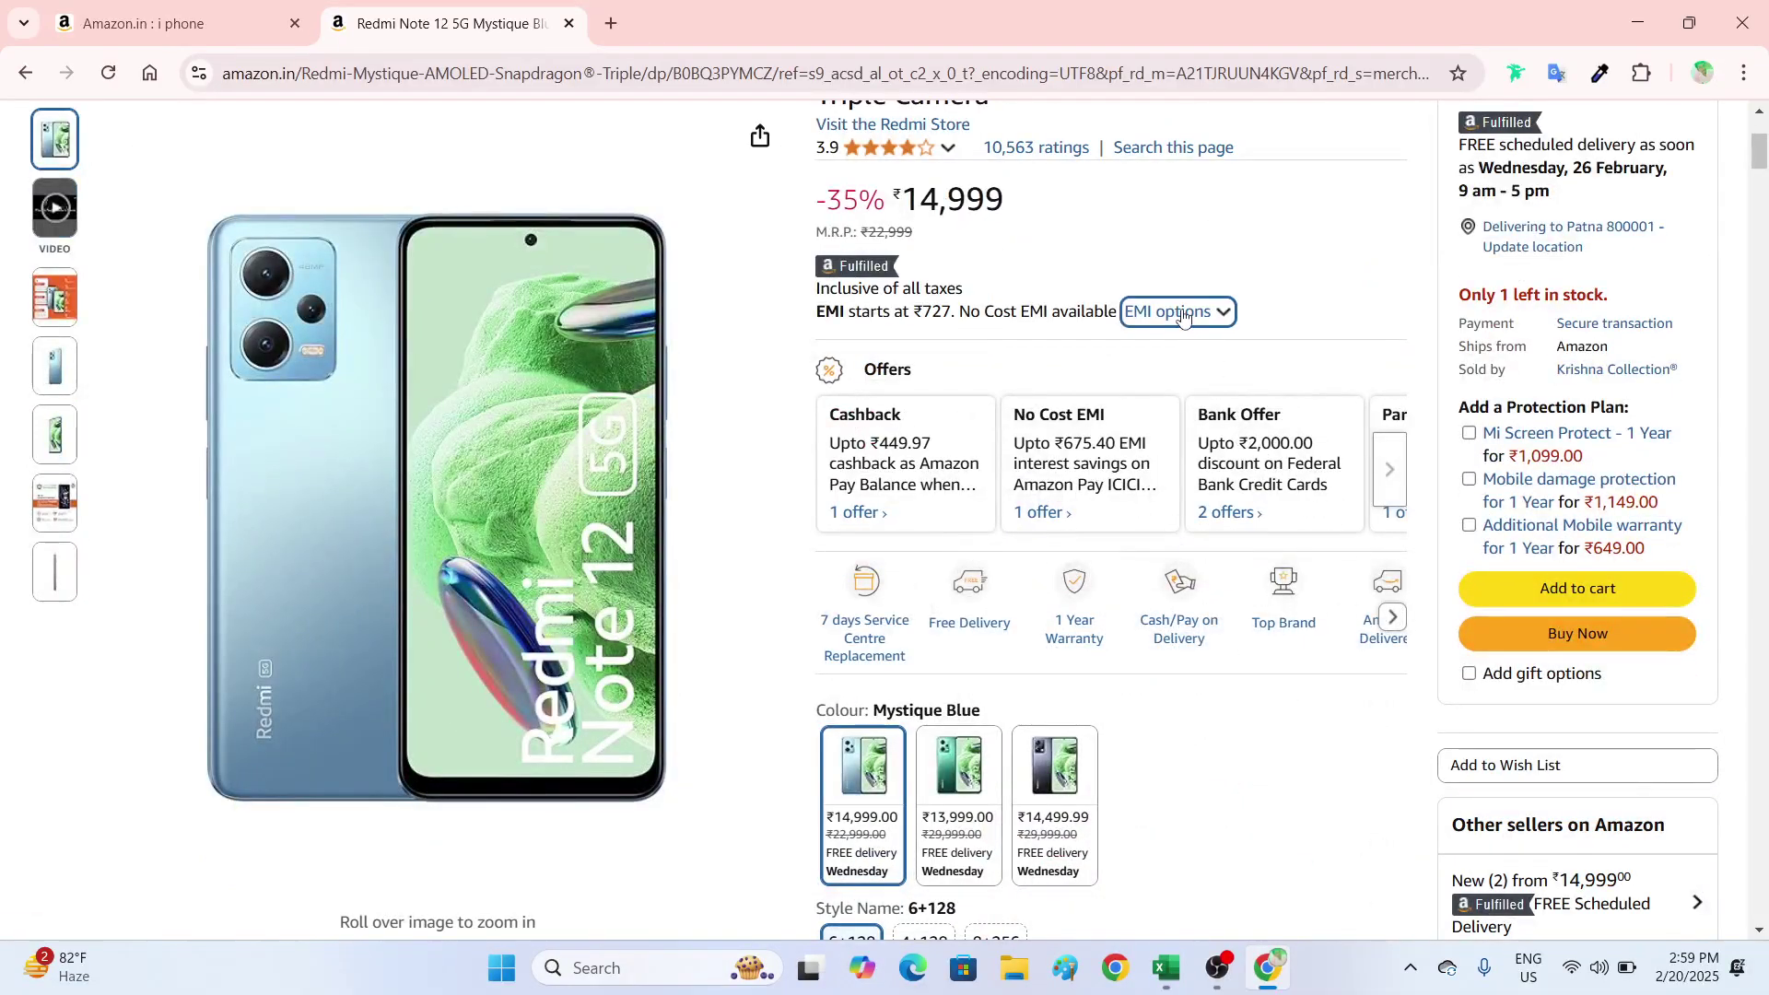
{"action": "left_click", "coordinate": [1181, 313]}
{"action": "left_click", "coordinate": [1368, 489]}
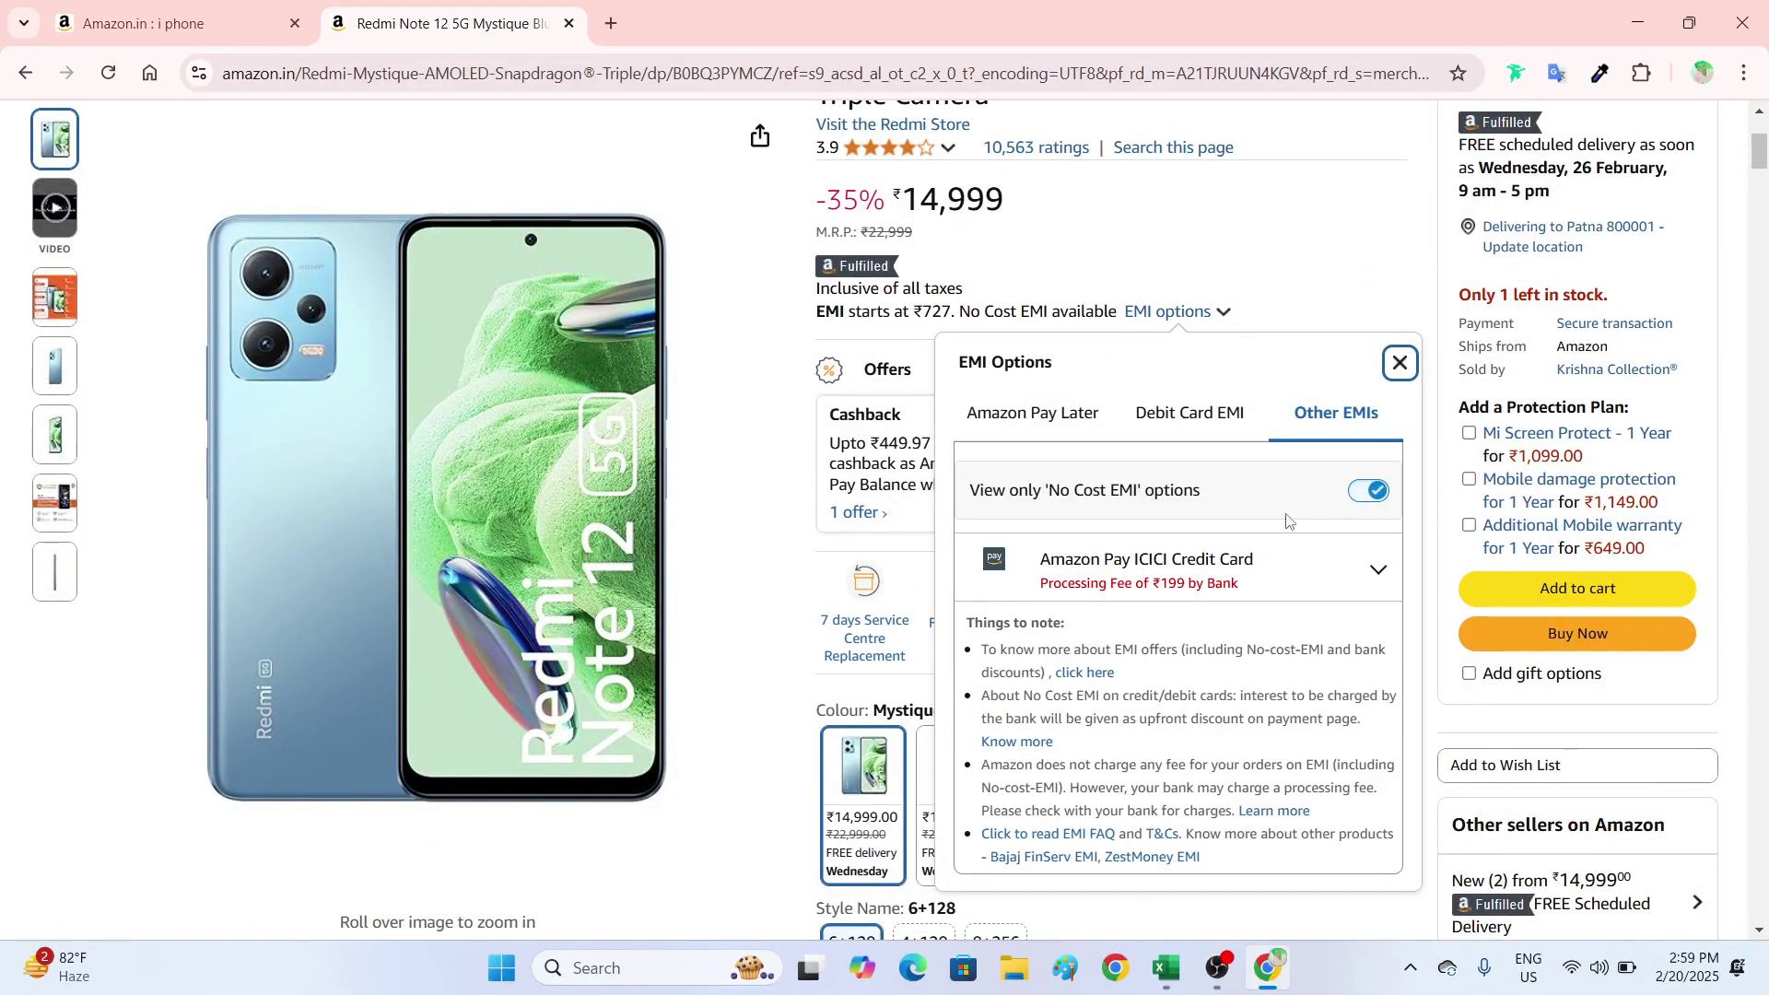
{"action": "scroll", "coordinate": [1236, 539], "scroll_direction": "down", "scroll_amount": 4}
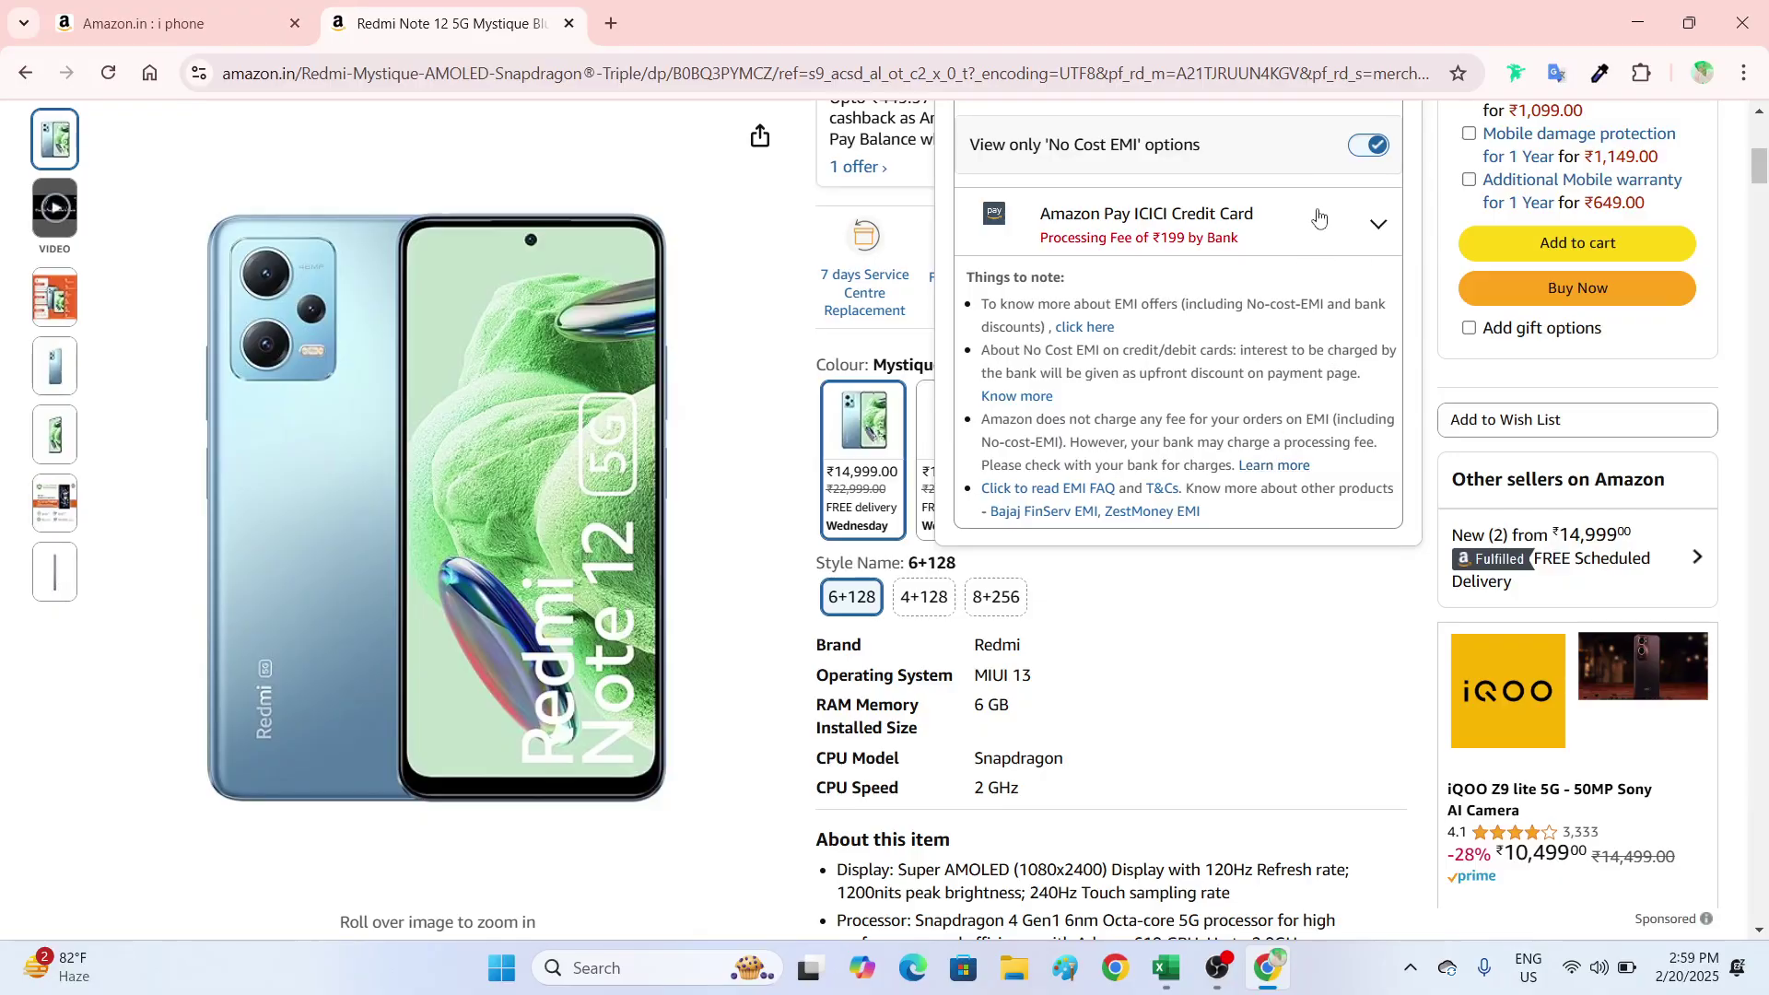
{"action": "scroll", "coordinate": [1351, 345], "scroll_direction": "up", "scroll_amount": 1}
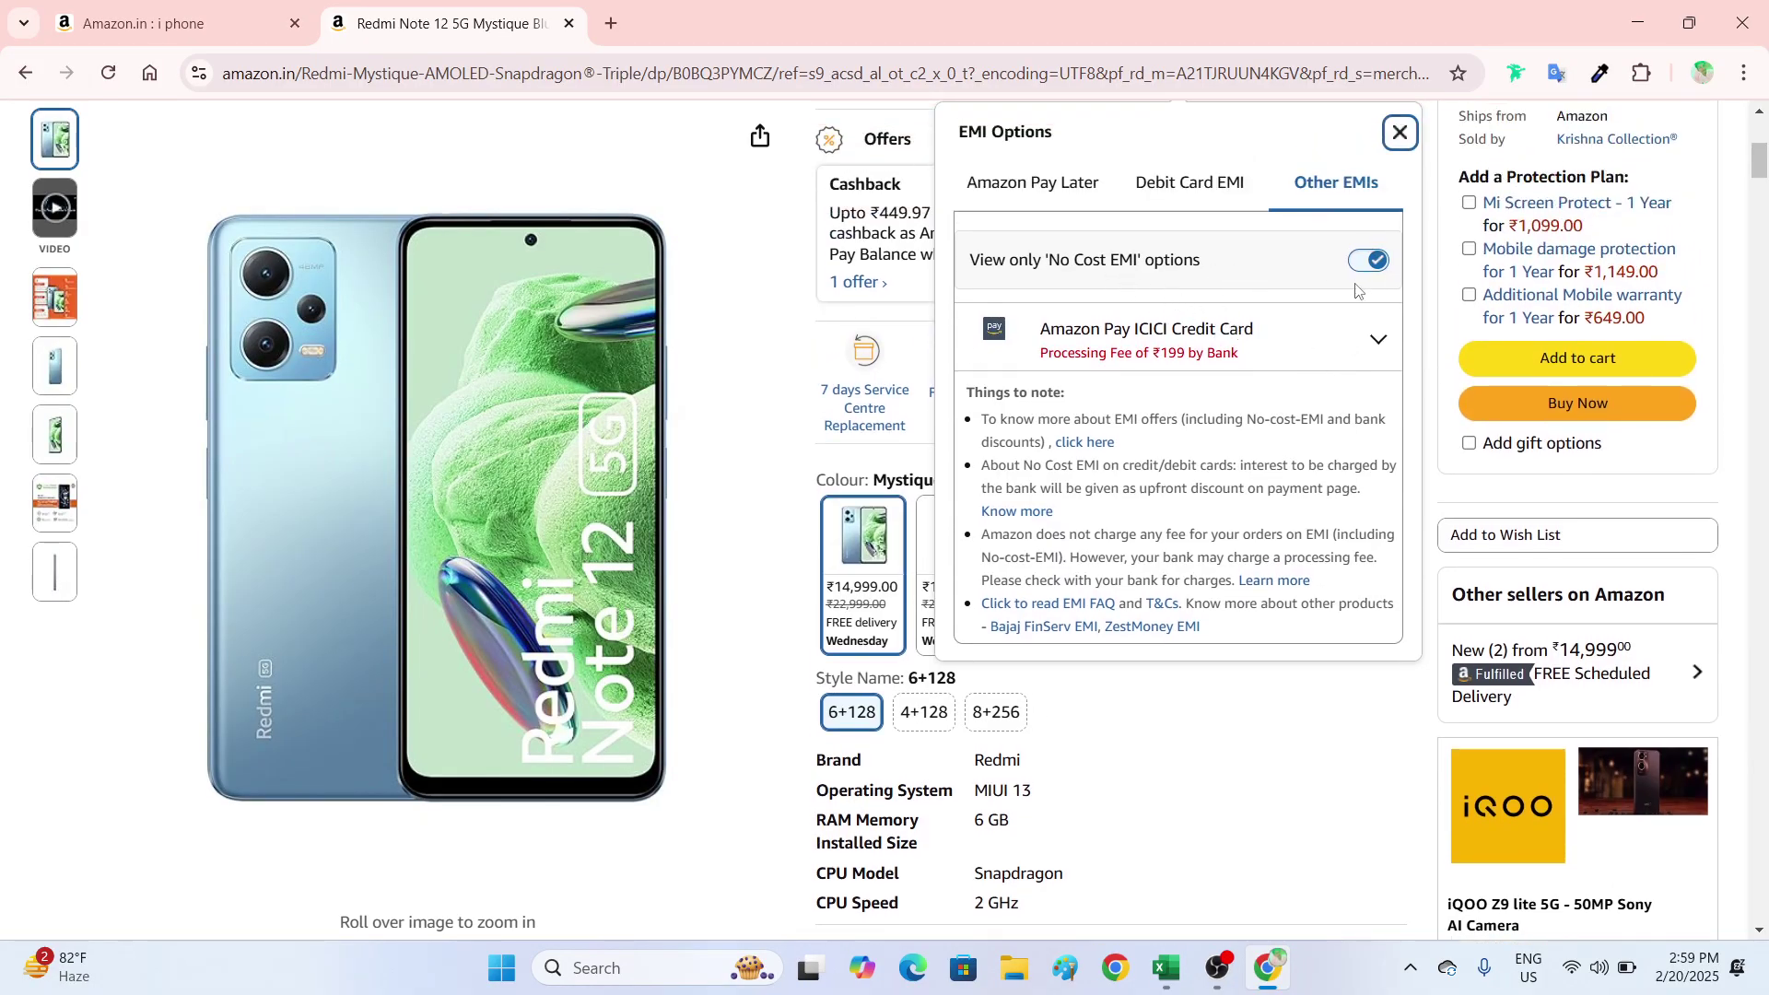
- Expand the Amazon Pay ICICI Credit Card and review its No Cost EMI Plans and the notes below them
{"action": "left_click", "coordinate": [1362, 338]}
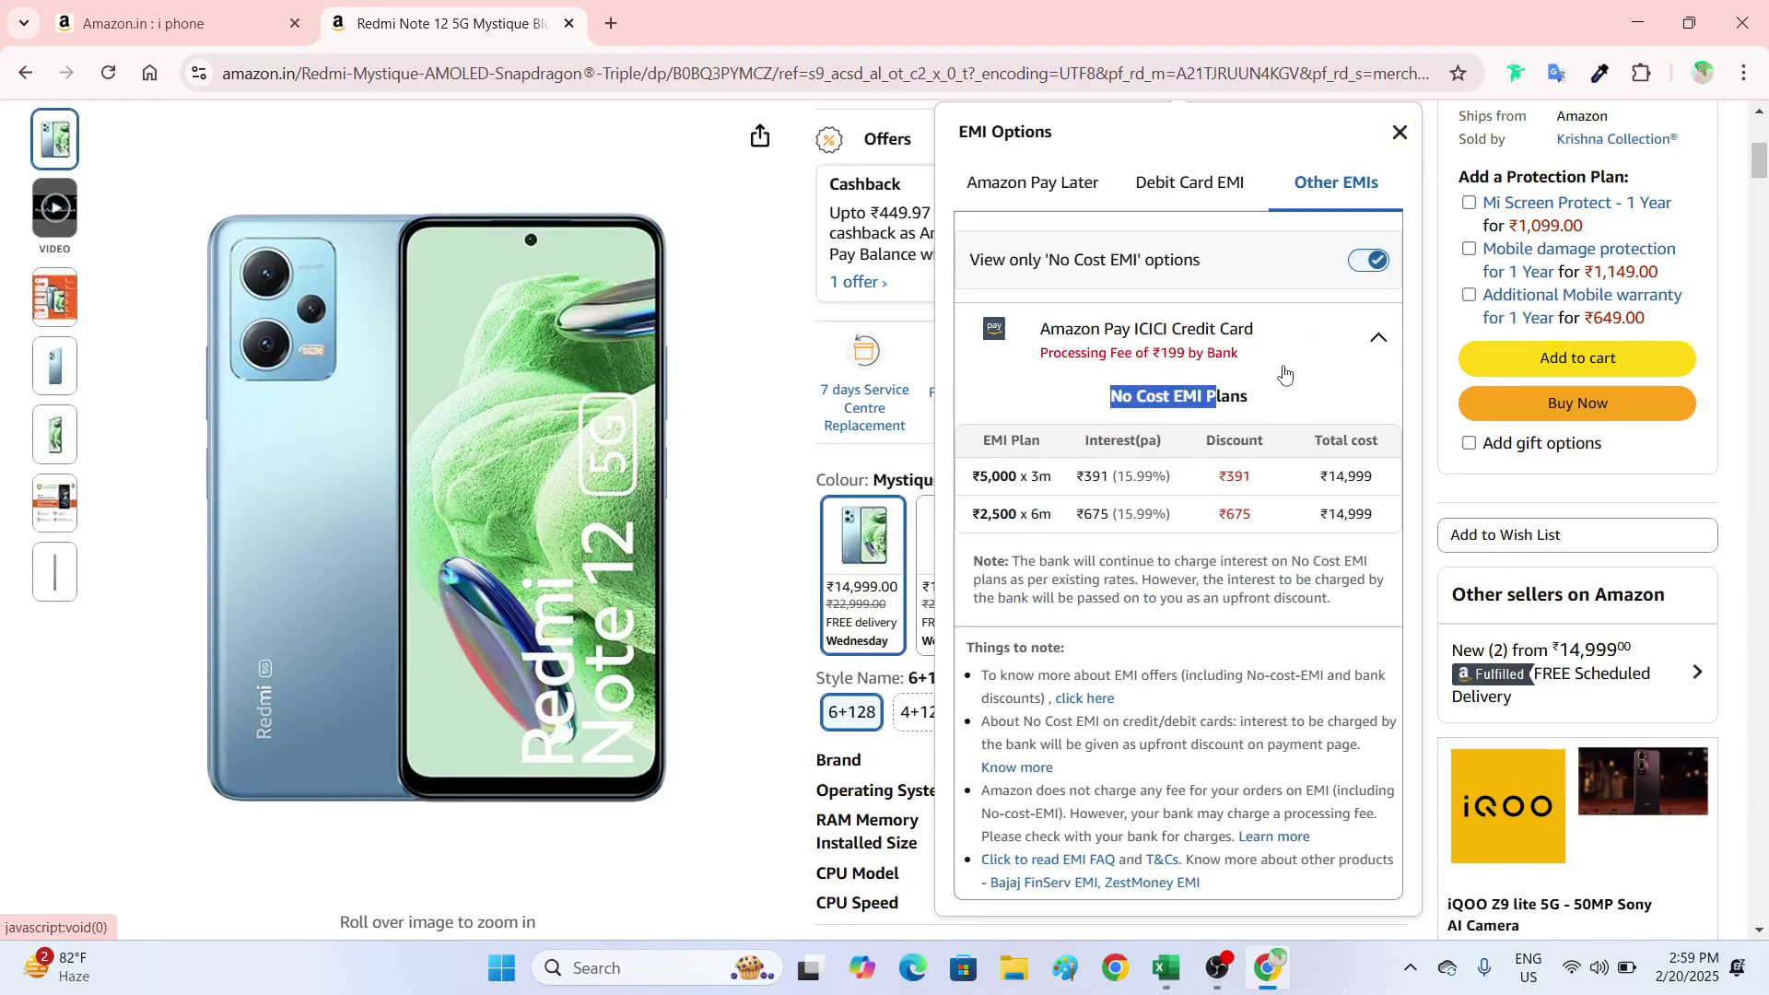
{"action": "left_click", "coordinate": [1354, 335]}
{"action": "left_click", "coordinate": [1359, 336]}
{"action": "left_click", "coordinate": [1198, 439]}
{"action": "scroll", "coordinate": [1199, 439], "scroll_direction": "down", "scroll_amount": 5}
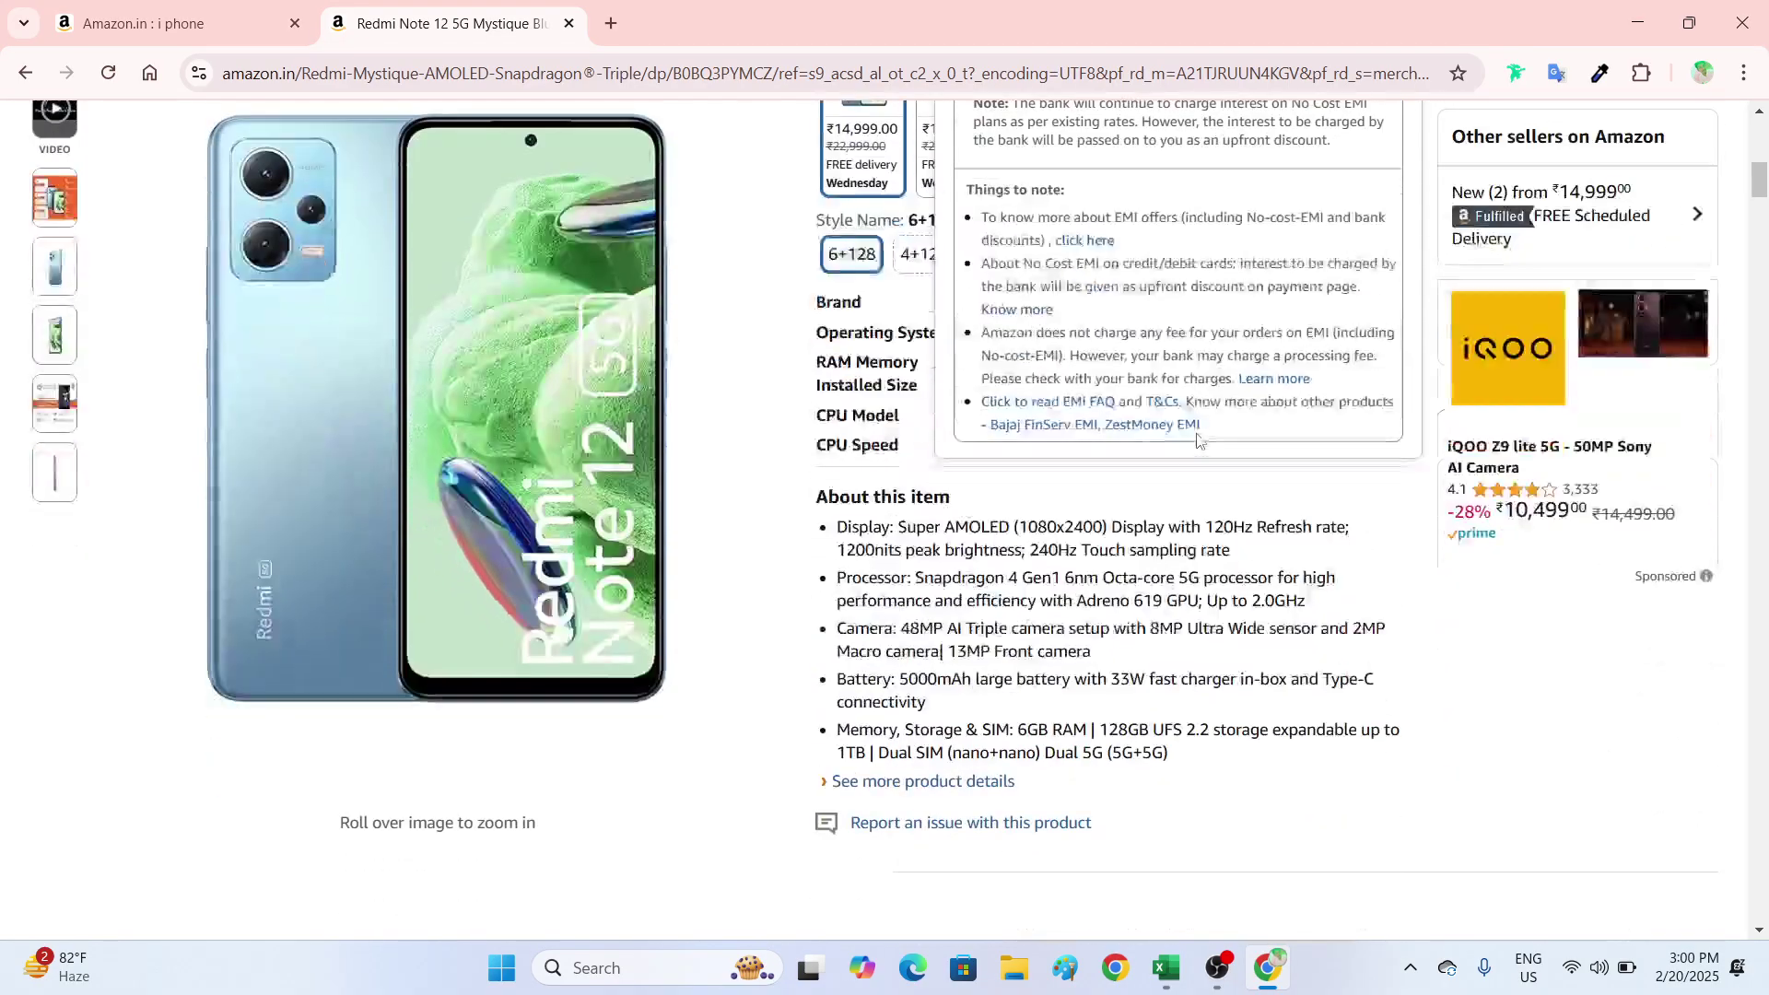
{"action": "scroll", "coordinate": [1198, 438], "scroll_direction": "up", "scroll_amount": 6}
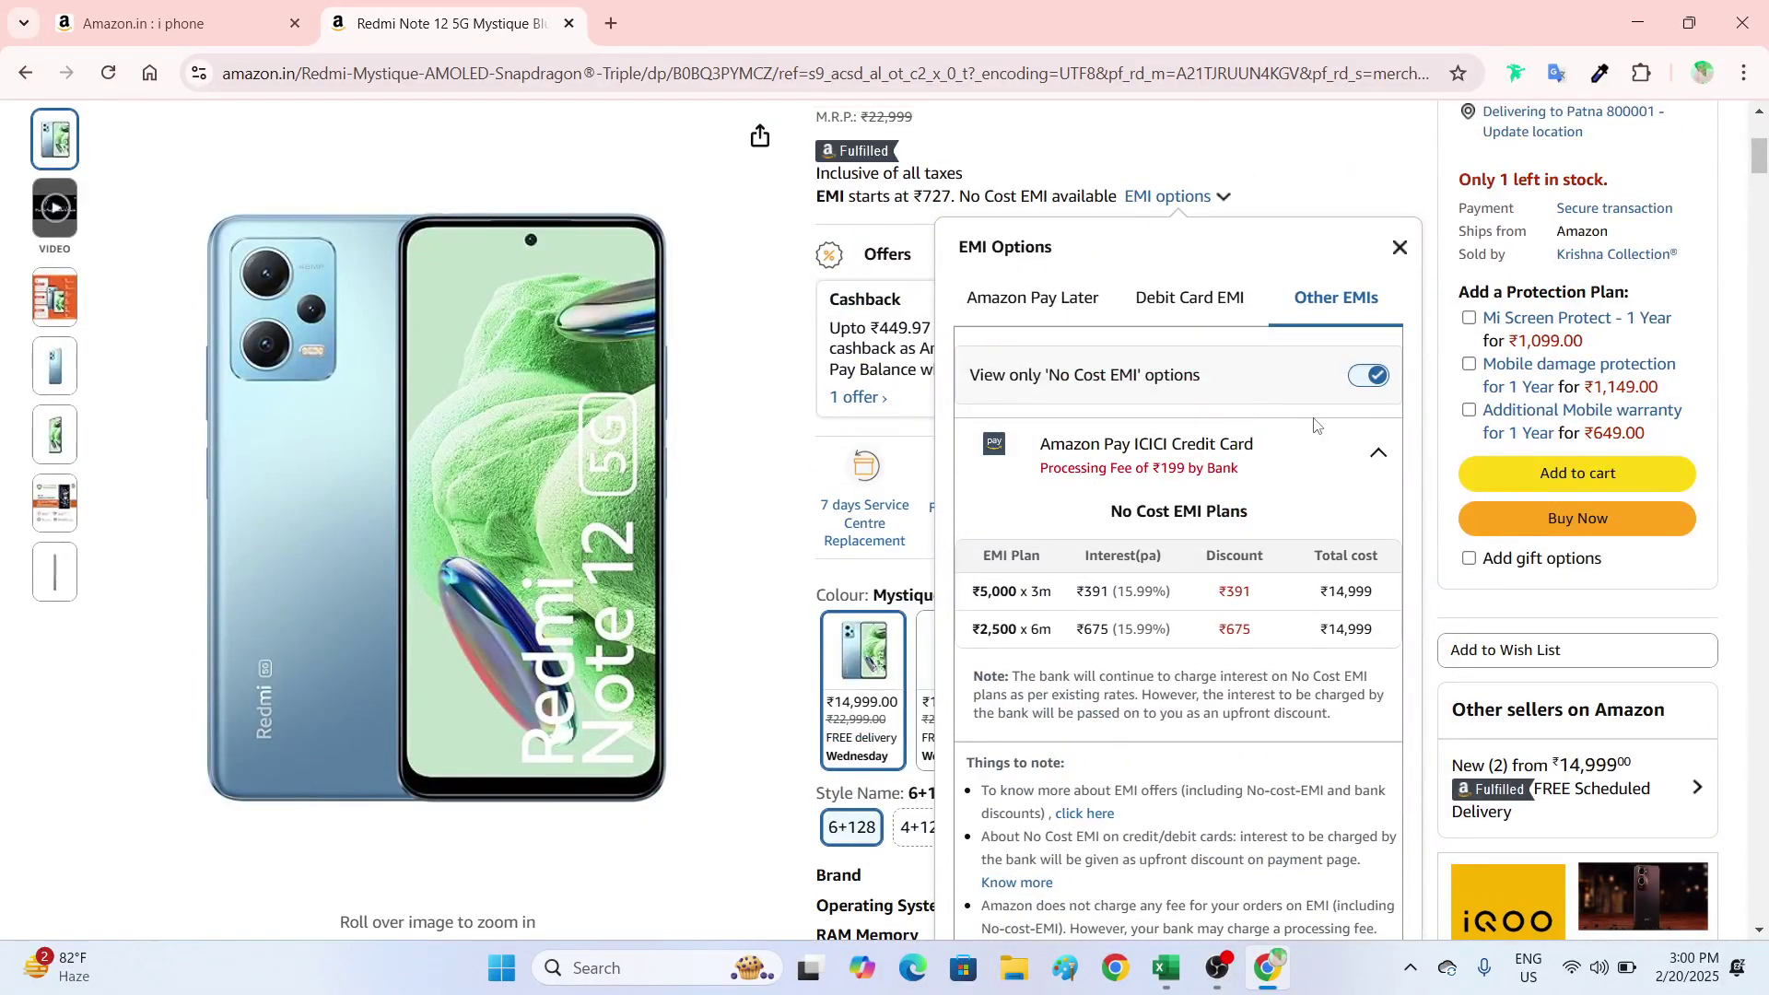
- Turn off the No Cost EMI filter, collapse the Amazon Pay ICICI Credit Card, and view the American Express Credit Card's Standard Plans
{"action": "left_click", "coordinate": [1368, 376]}
{"action": "scroll", "coordinate": [1359, 527], "scroll_direction": "down", "scroll_amount": 2}
{"action": "scroll", "coordinate": [1360, 526], "scroll_direction": "down", "scroll_amount": 1}
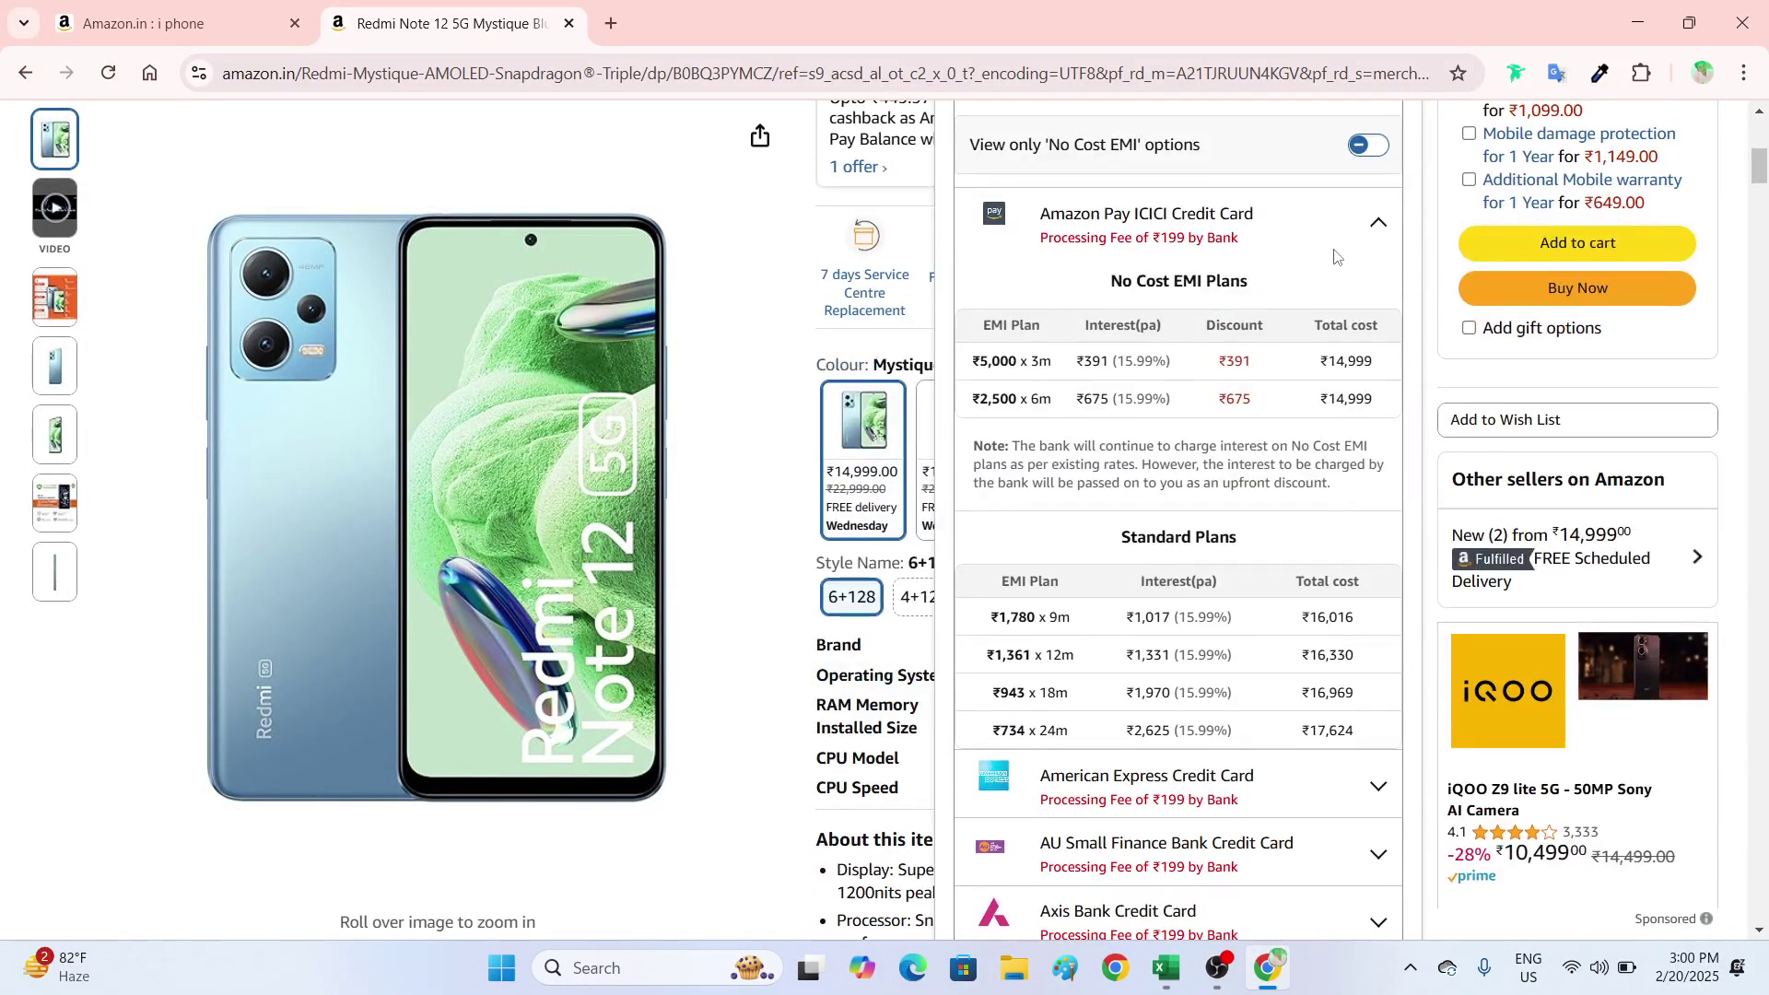
{"action": "left_click", "coordinate": [1366, 232]}
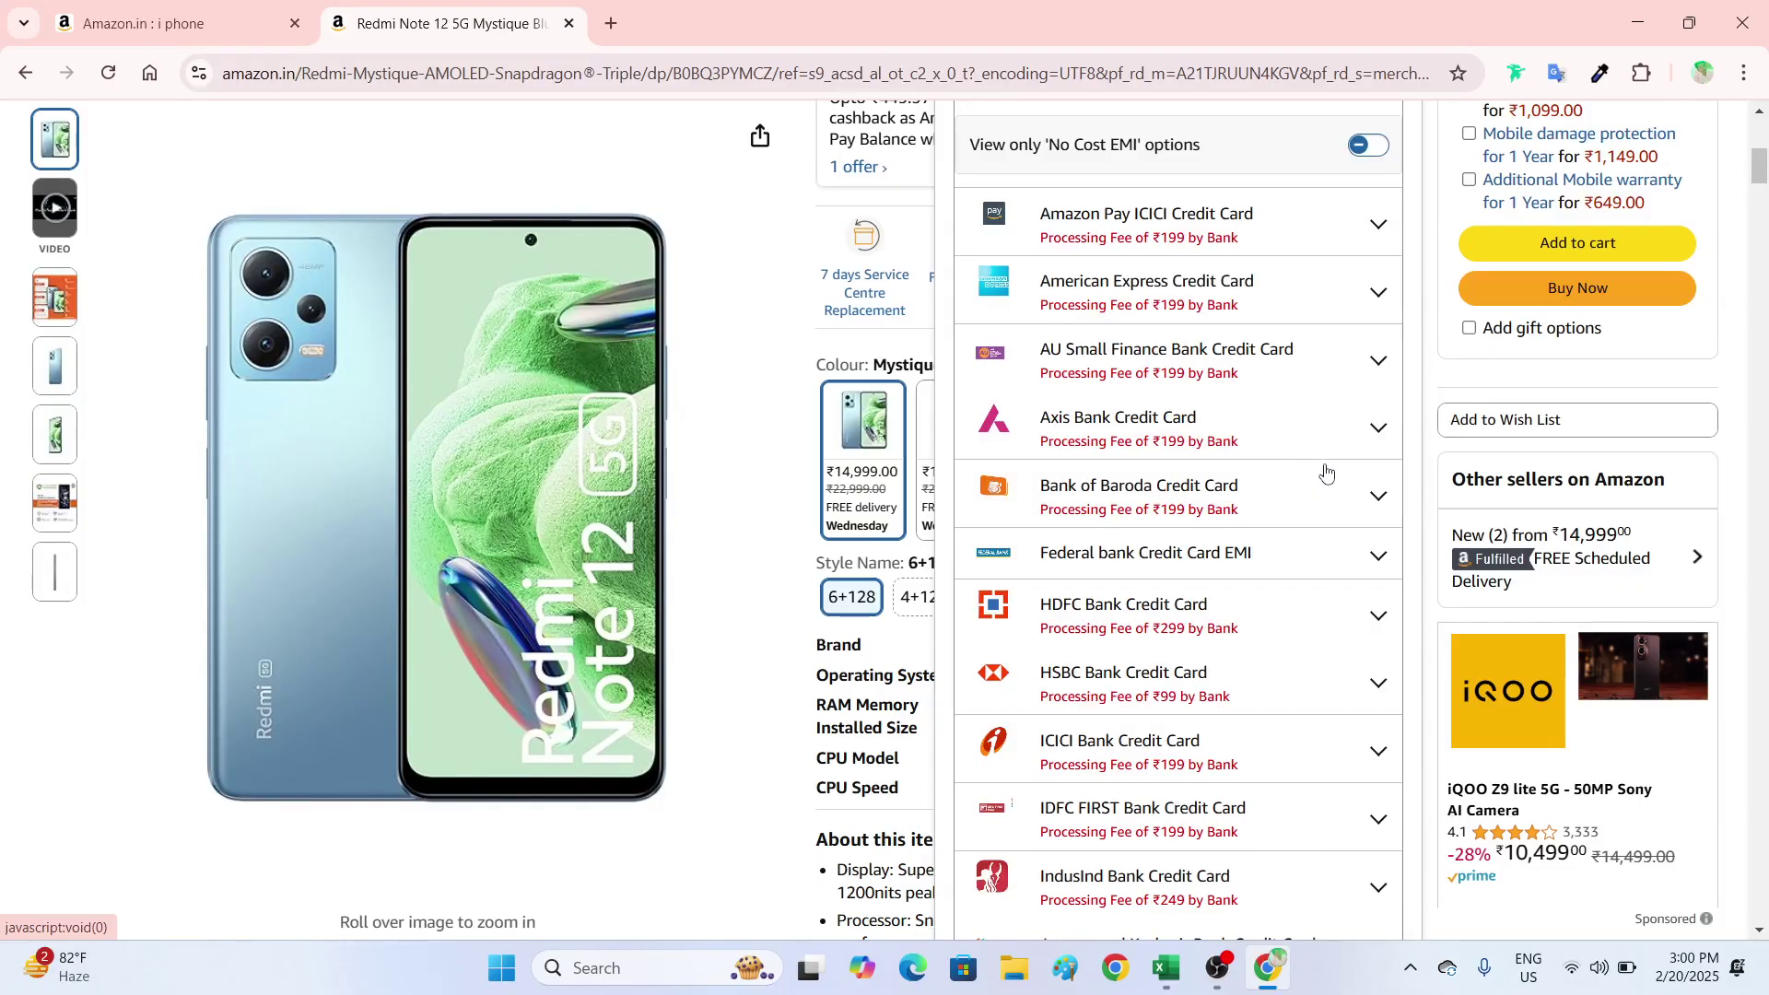
{"action": "left_click", "coordinate": [1323, 310]}
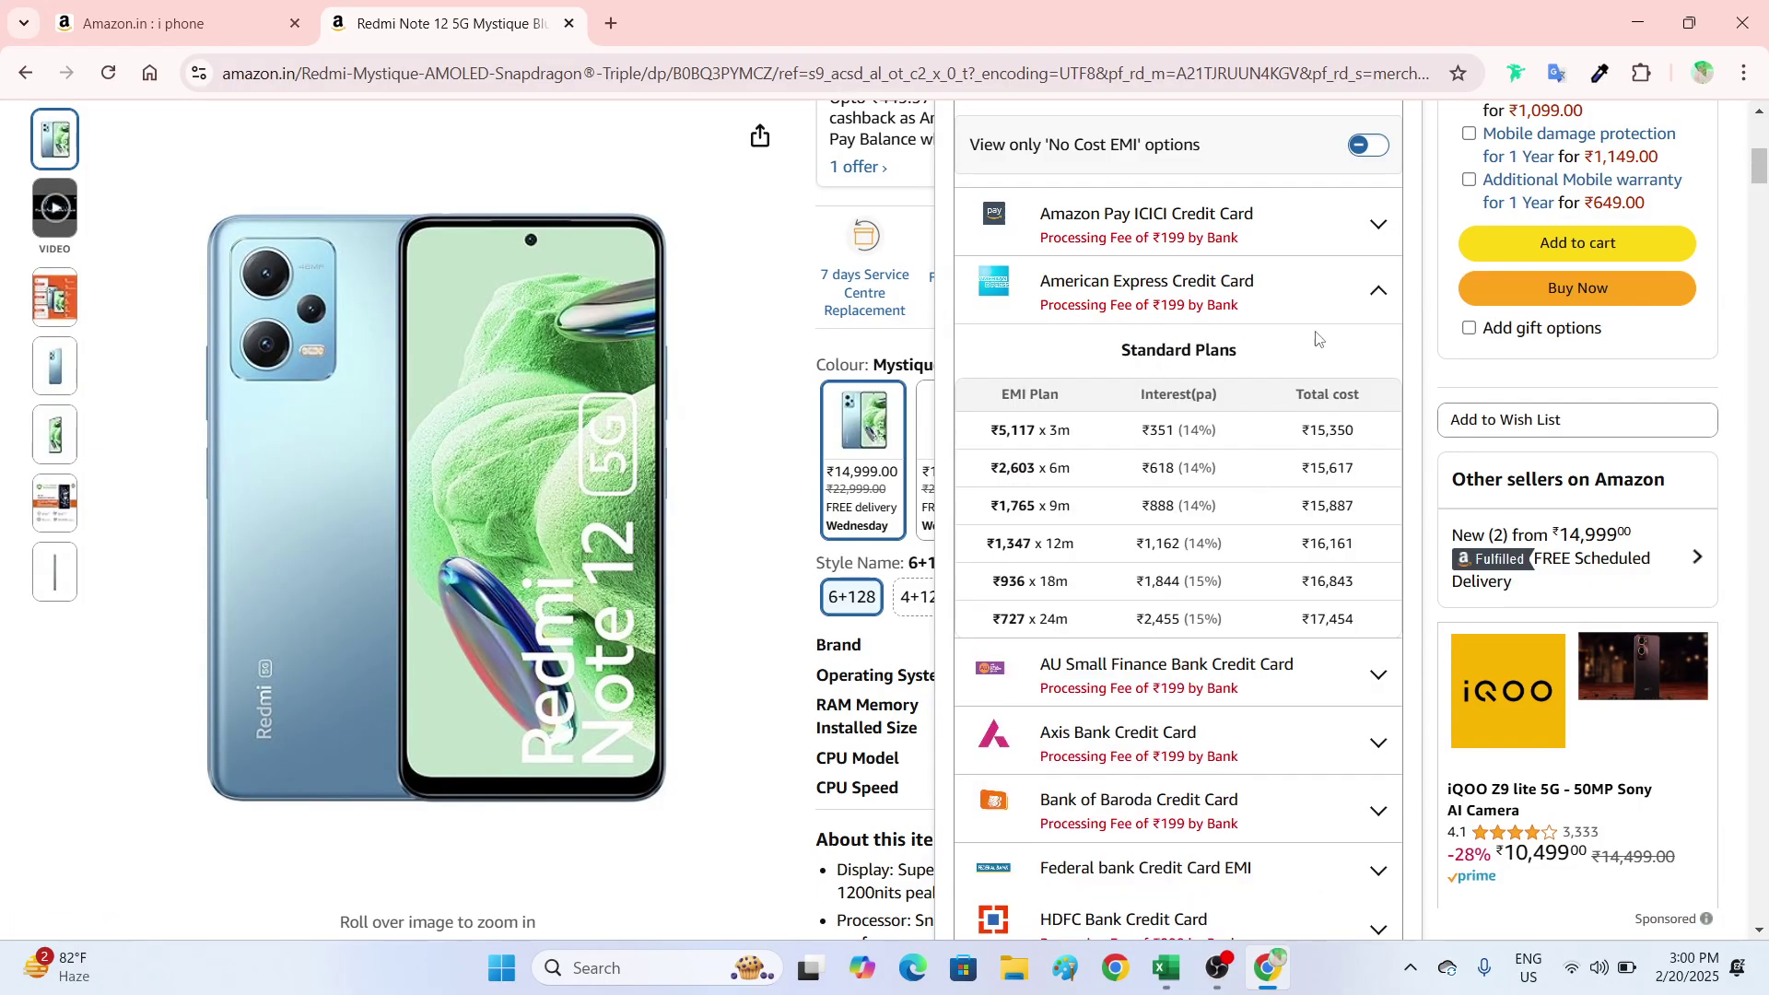
- Review the Amazon Pay ICICI Credit Card's No Cost and Standard Plans again, then close the EMI options and return to the product title
{"action": "left_click", "coordinate": [1361, 284]}
{"action": "left_click", "coordinate": [1310, 253]}
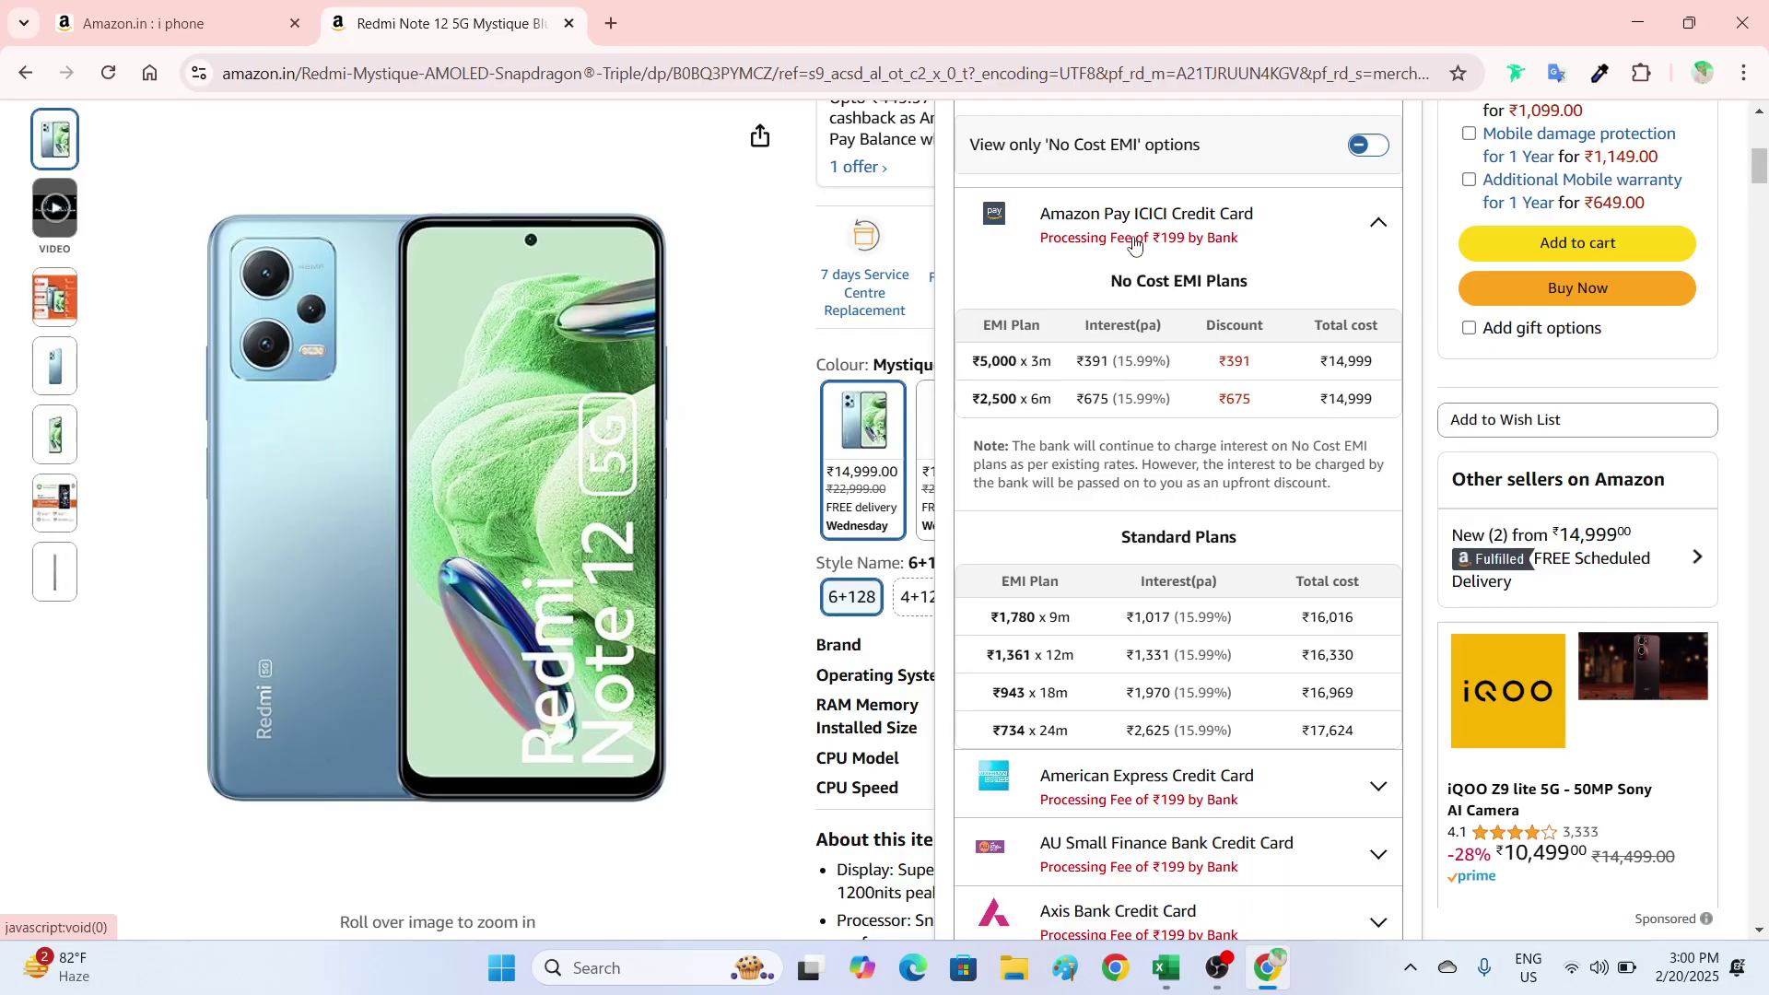
{"action": "scroll", "coordinate": [1309, 258], "scroll_direction": "up", "scroll_amount": 5}
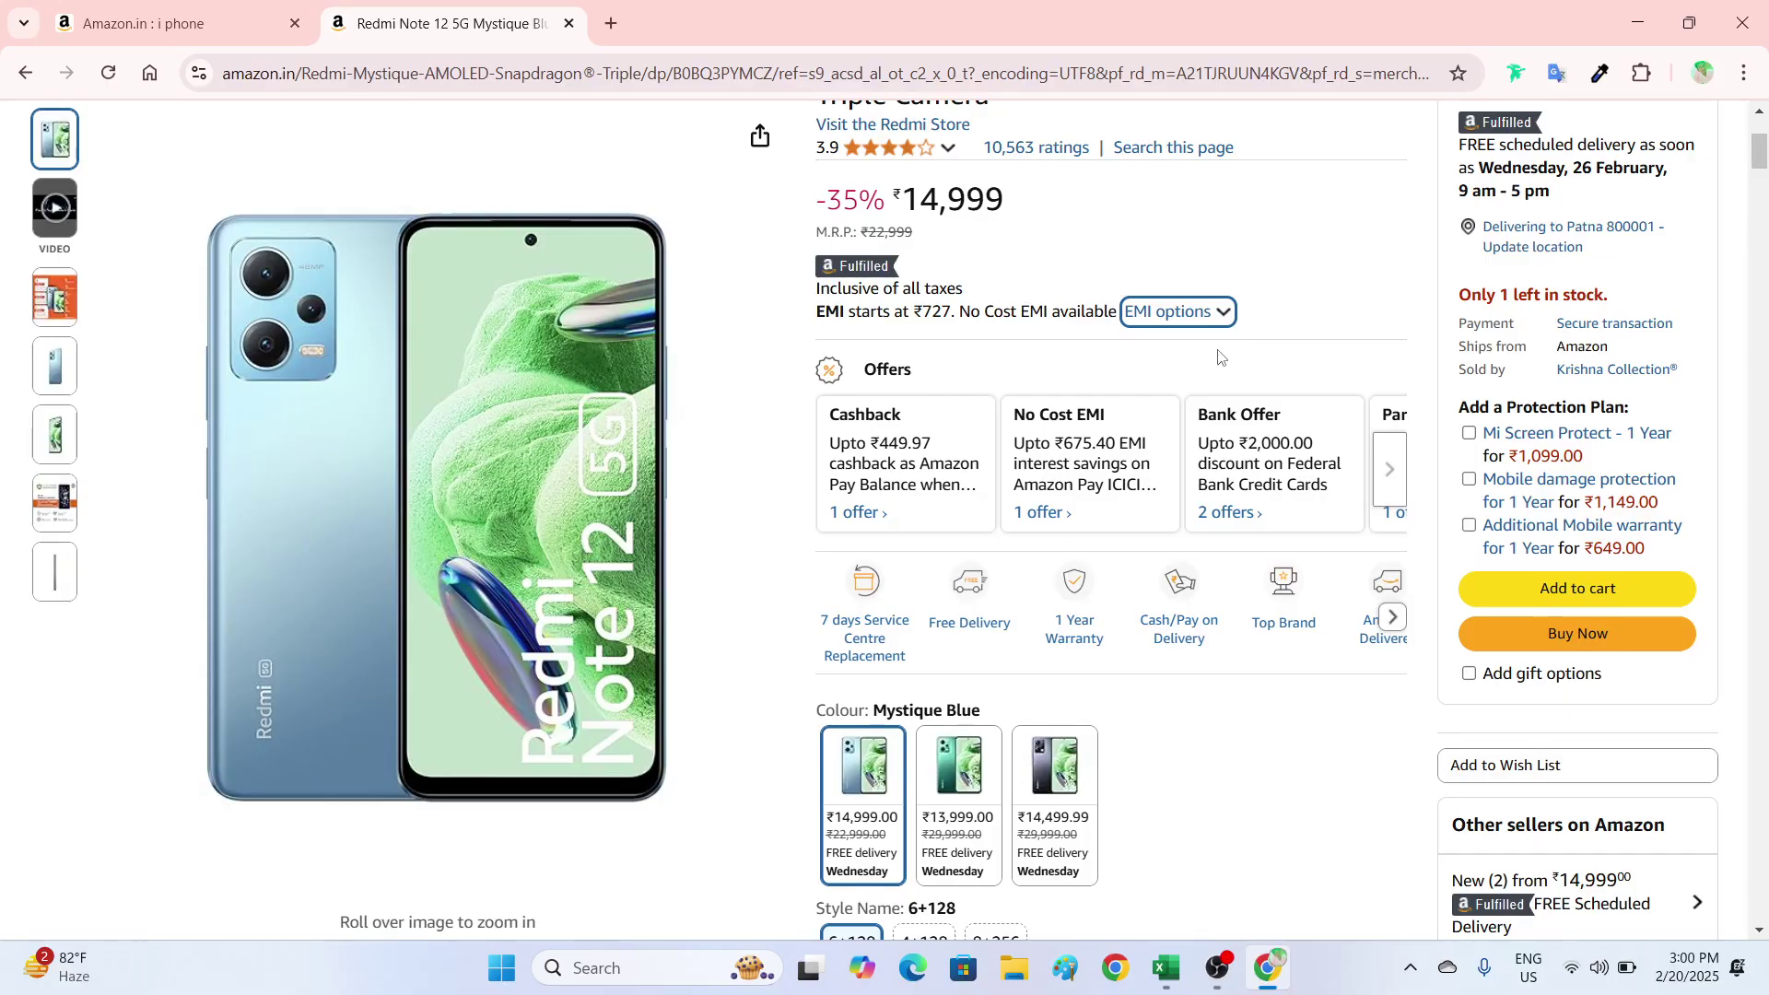
{"action": "scroll", "coordinate": [1212, 361], "scroll_direction": "up", "scroll_amount": 1}
{"action": "scroll", "coordinate": [1207, 361], "scroll_direction": "up", "scroll_amount": 2}
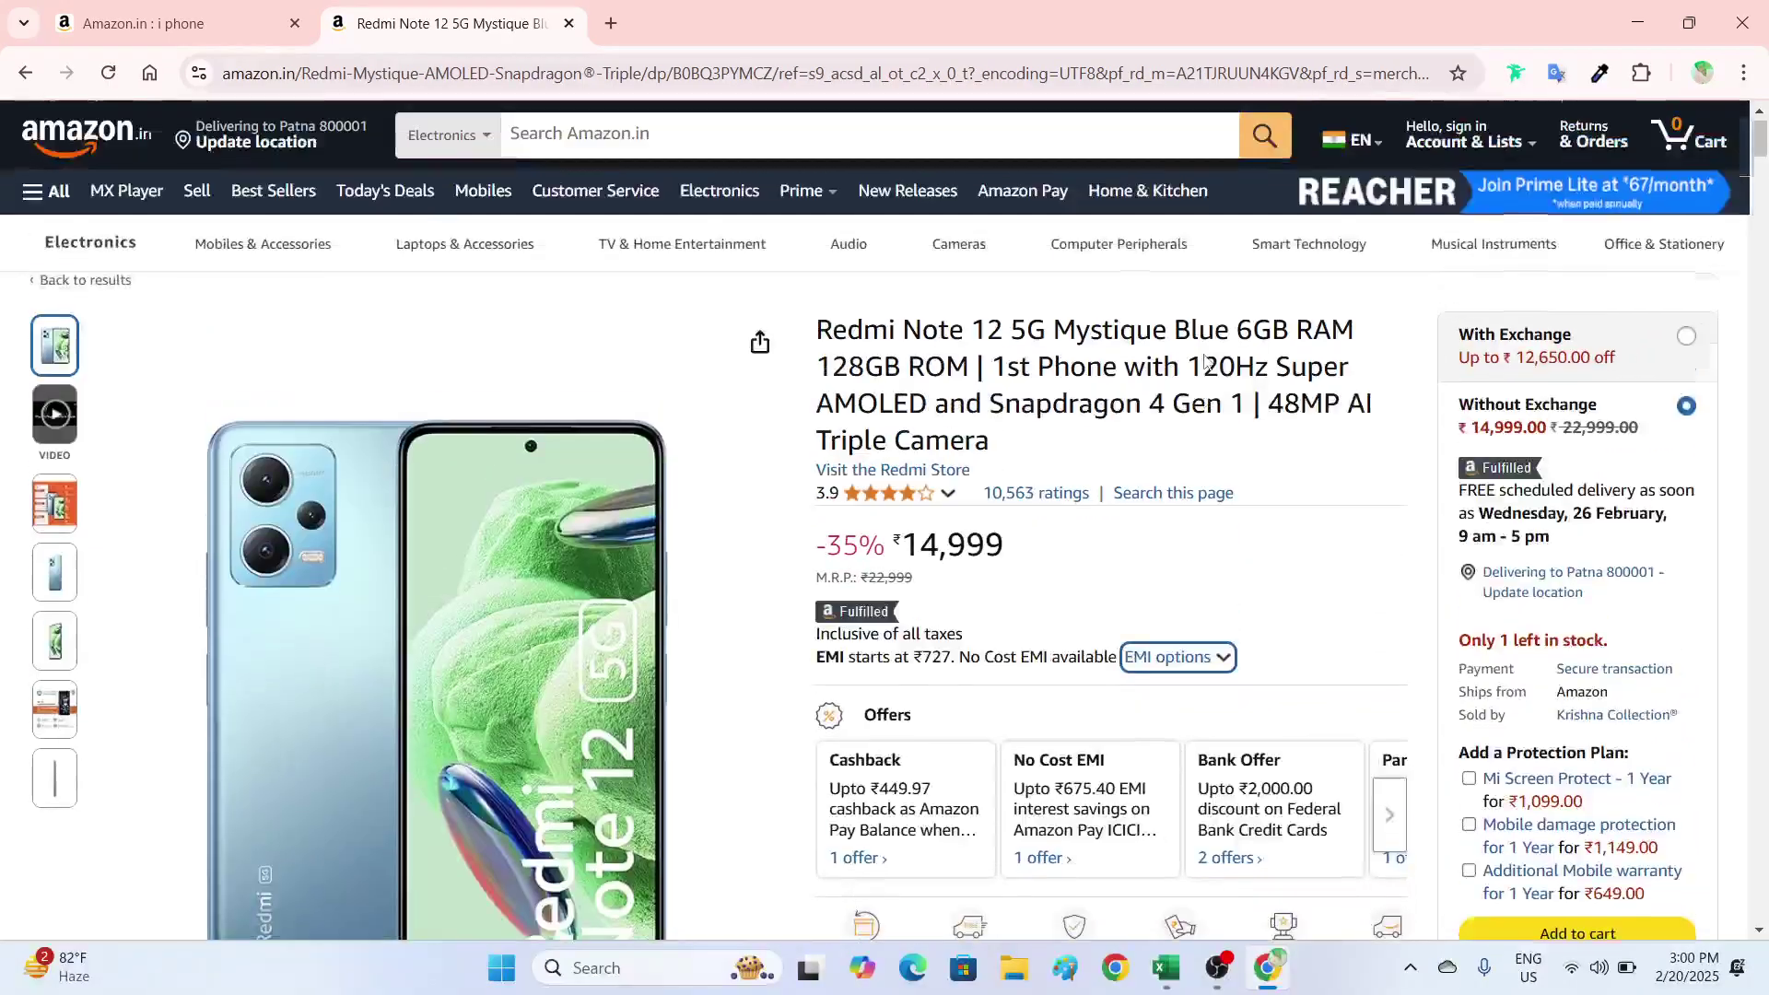